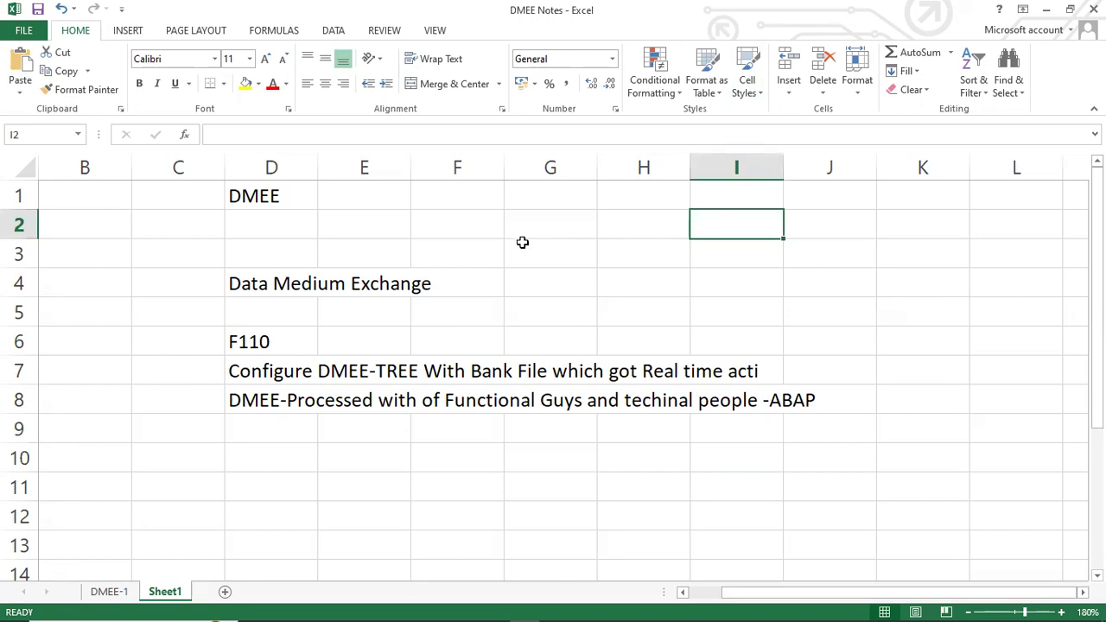
# Review the introductory DMEE notes on Sheet1, including the line about configuring the DMEE tree with the bank file.
pyautogui.click(518, 242)
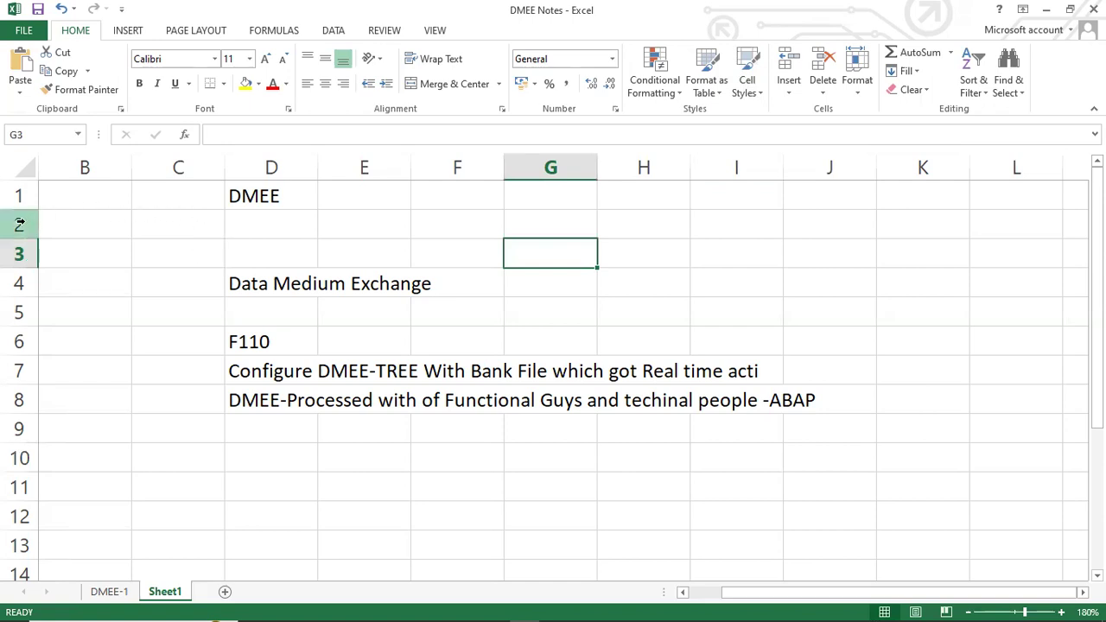
pyautogui.click(305, 243)
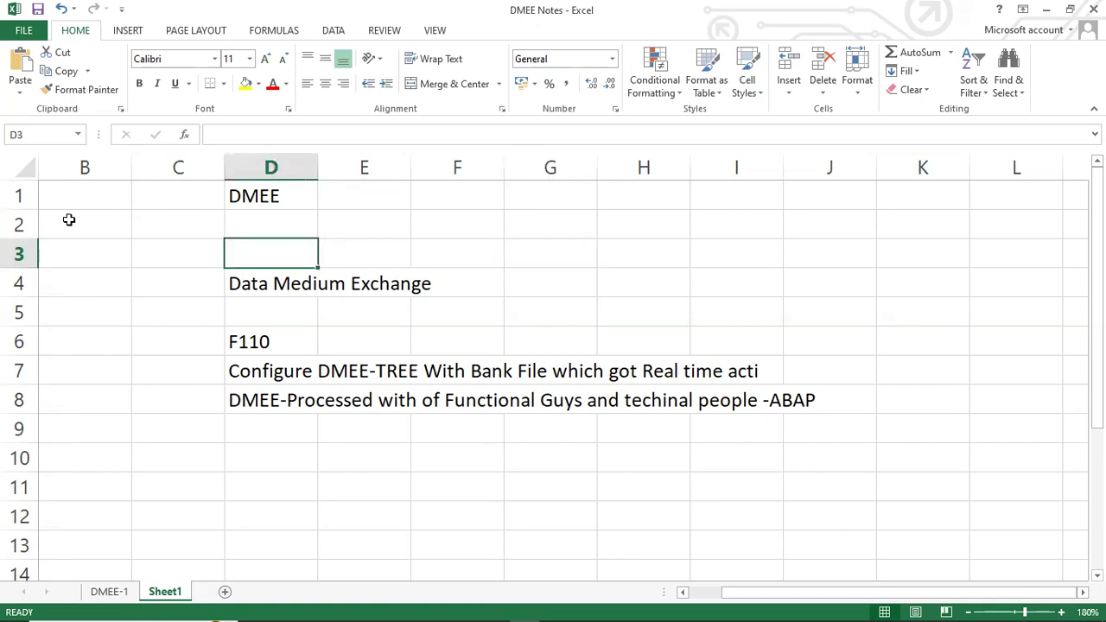
pyautogui.click(19, 223)
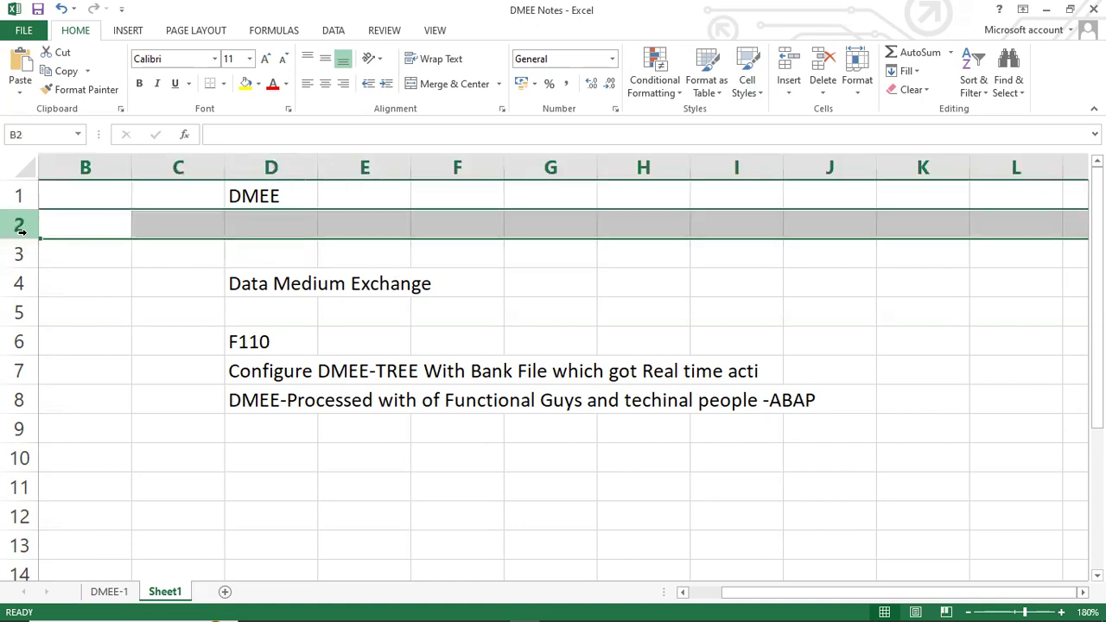
pyautogui.keyDown('ctrl'); pyautogui.click(17, 254); pyautogui.keyUp('ctrl')
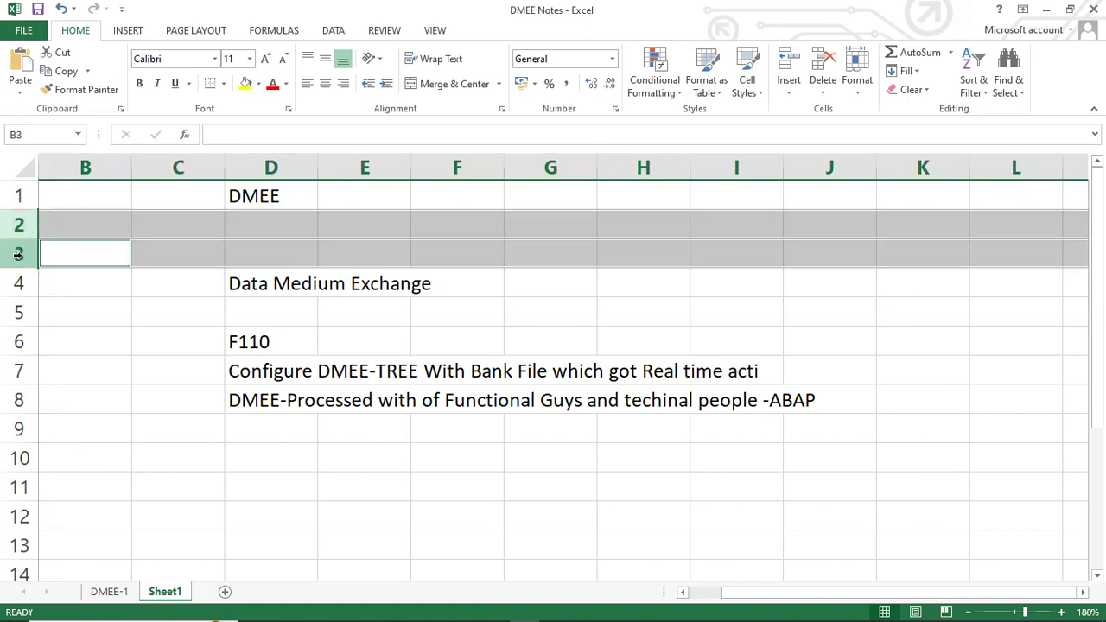
pyautogui.click(358, 316)
pyautogui.click(277, 369)
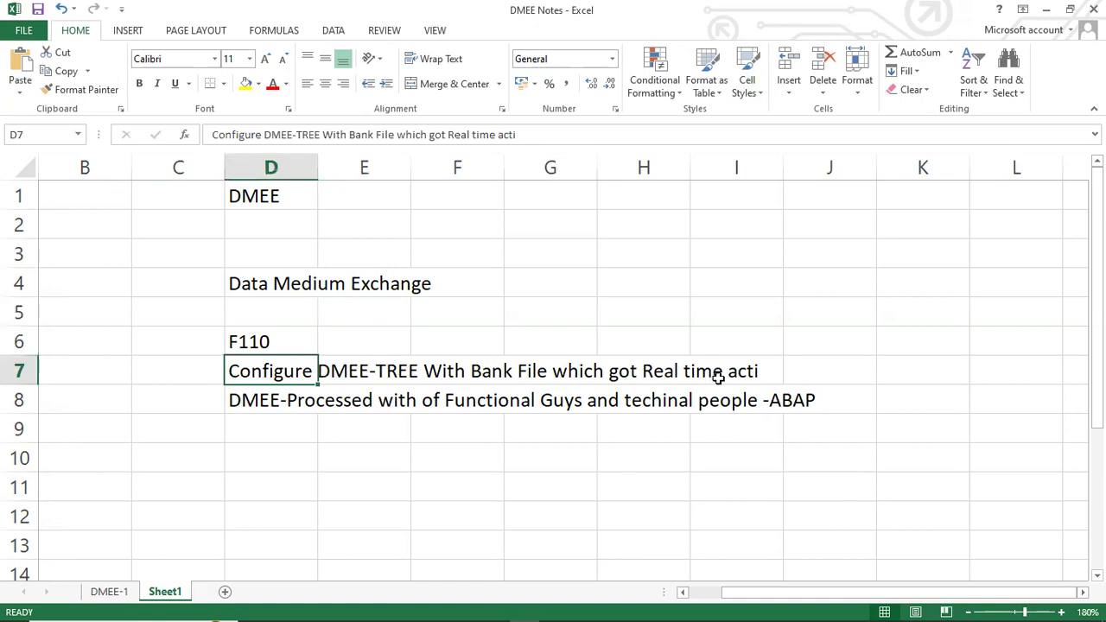
pyautogui.click(751, 374)
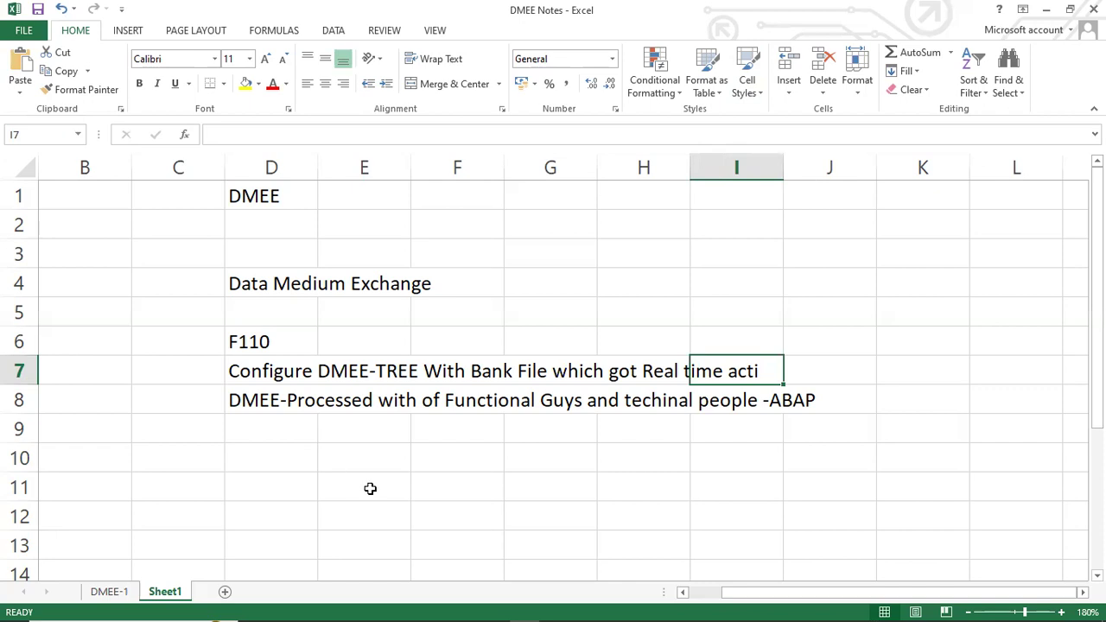
# Open the desktop text file Test File full-screen and examine its payment records from the header line through the trailer line.
pyautogui.moveTo(517, 610)
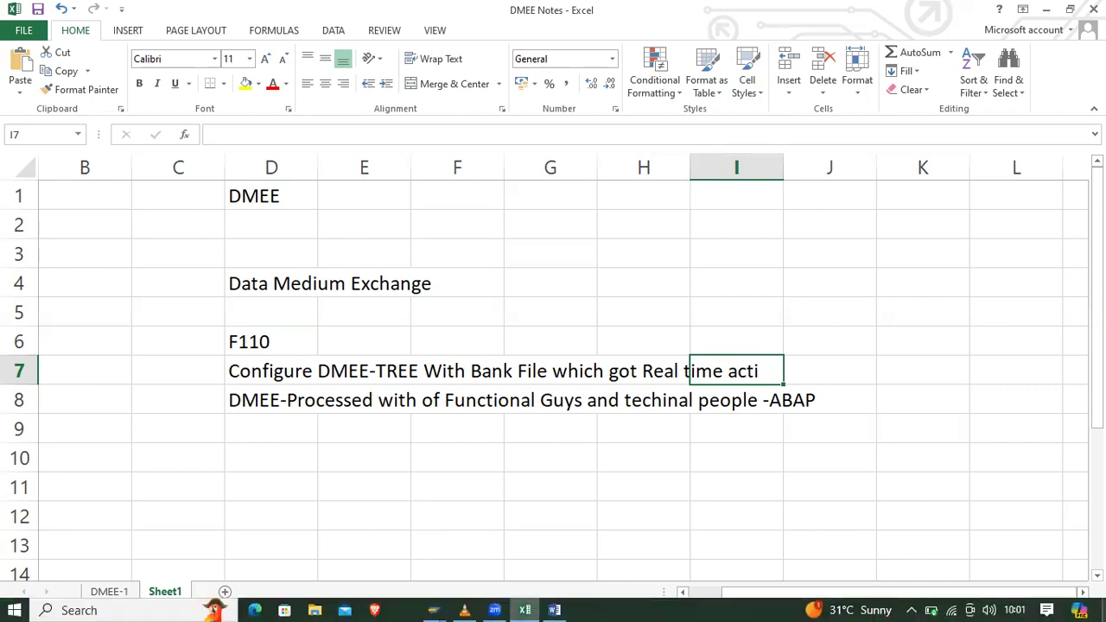
pyautogui.click(1104, 612)
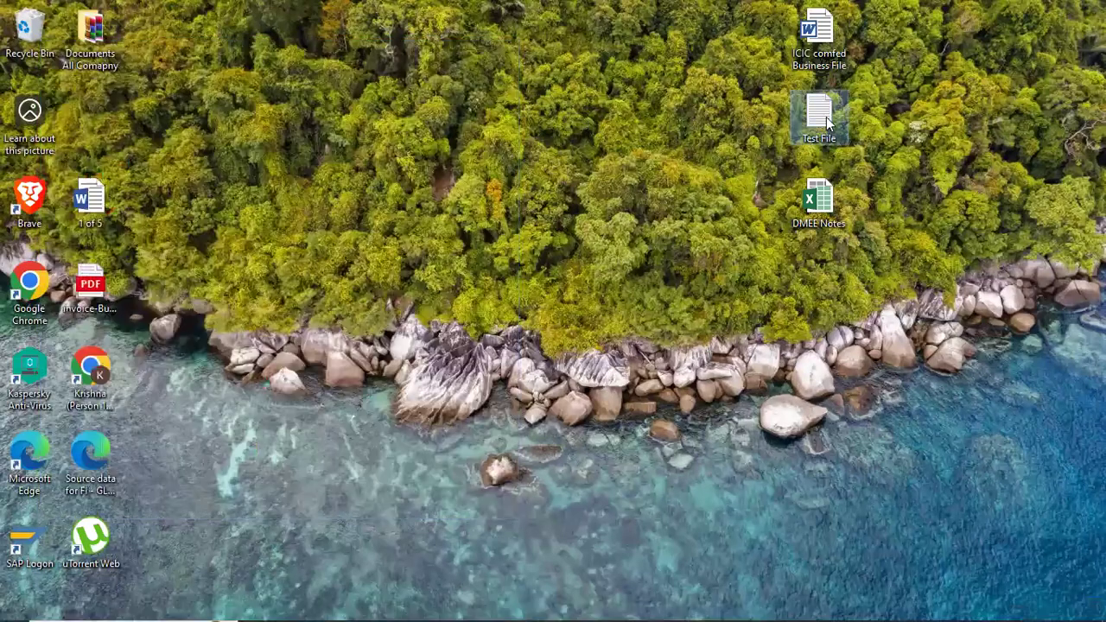
pyautogui.doubleClick(819, 116)
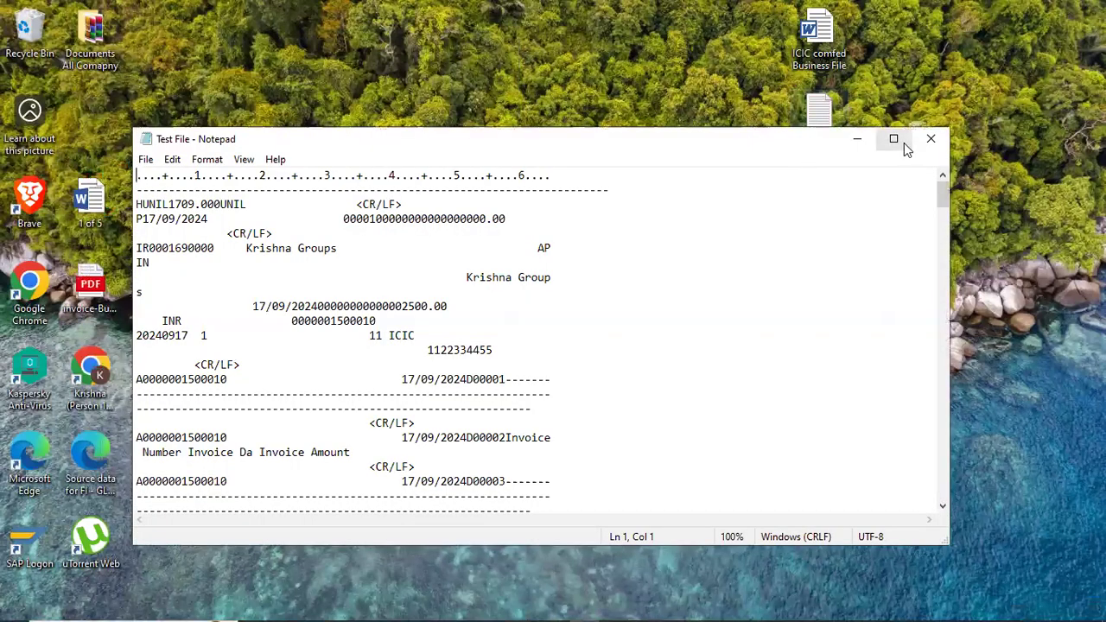
pyautogui.click(895, 139)
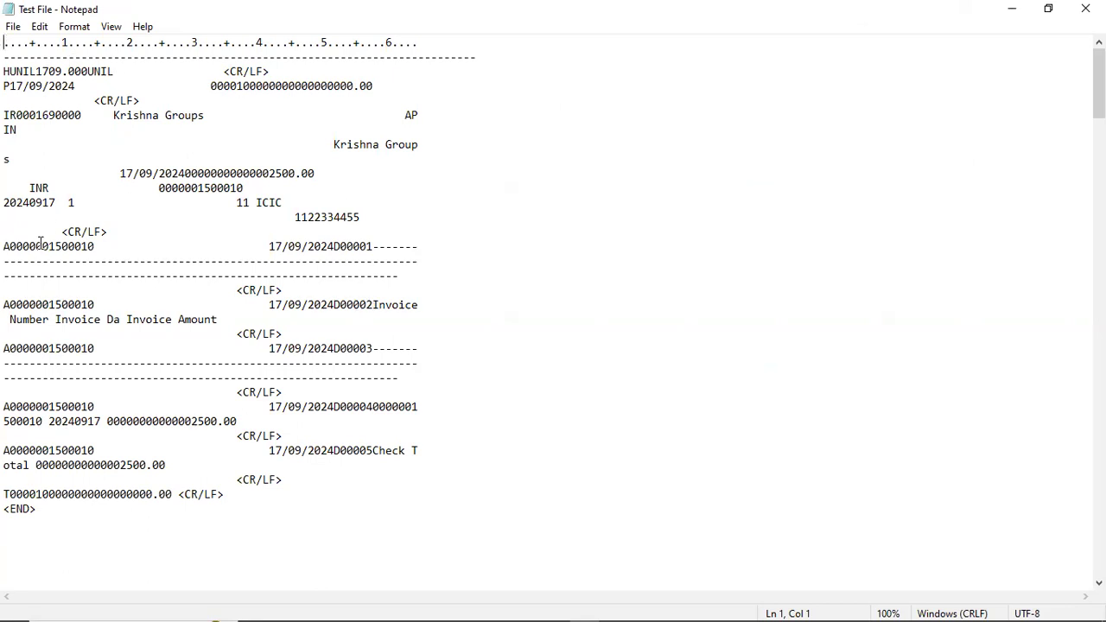
pyautogui.click(25, 107)
pyautogui.moveTo(5, 69); pyautogui.dragTo(419, 489)
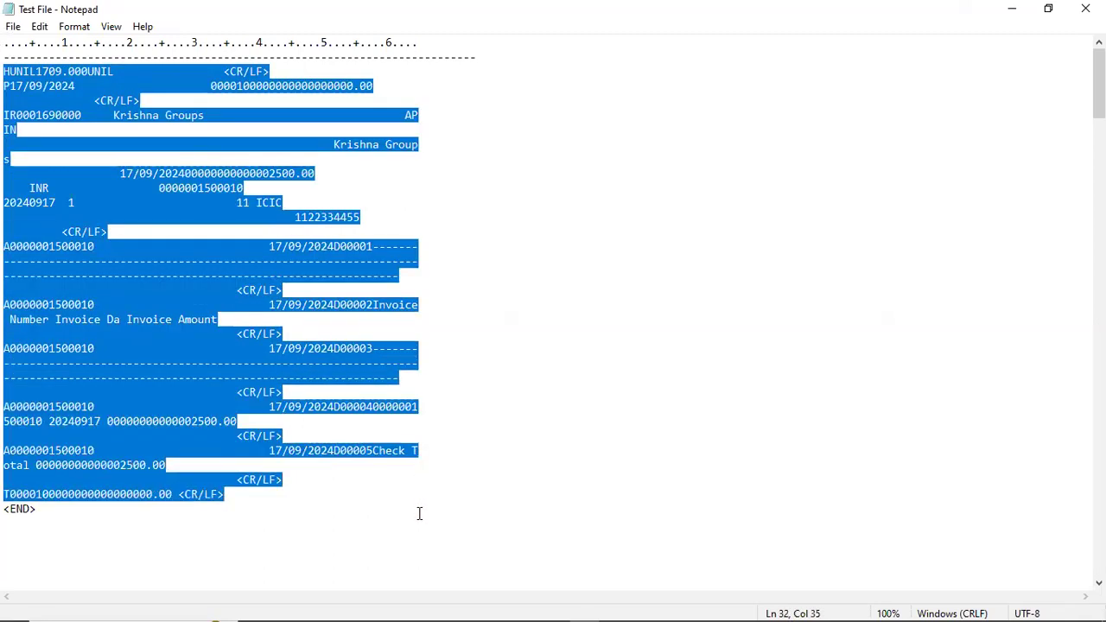
pyautogui.click(419, 513)
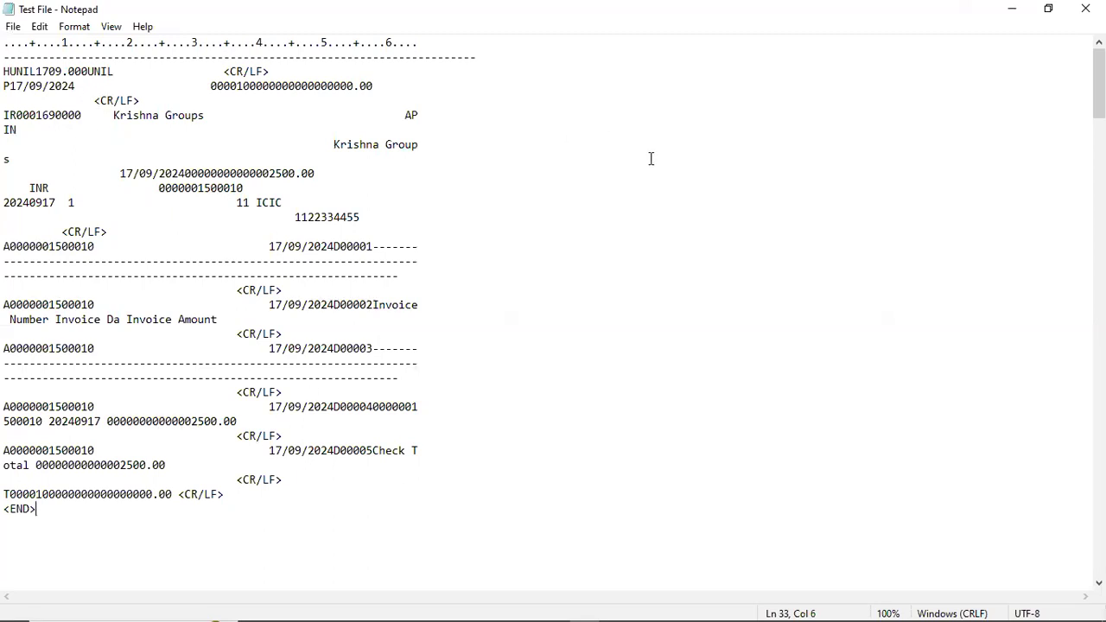
# Switch back to the DMEE Notes workbook and show the Key Terminologies section of the DMEE-1 sheet.
pyautogui.hotkey('alt', 'Tab')
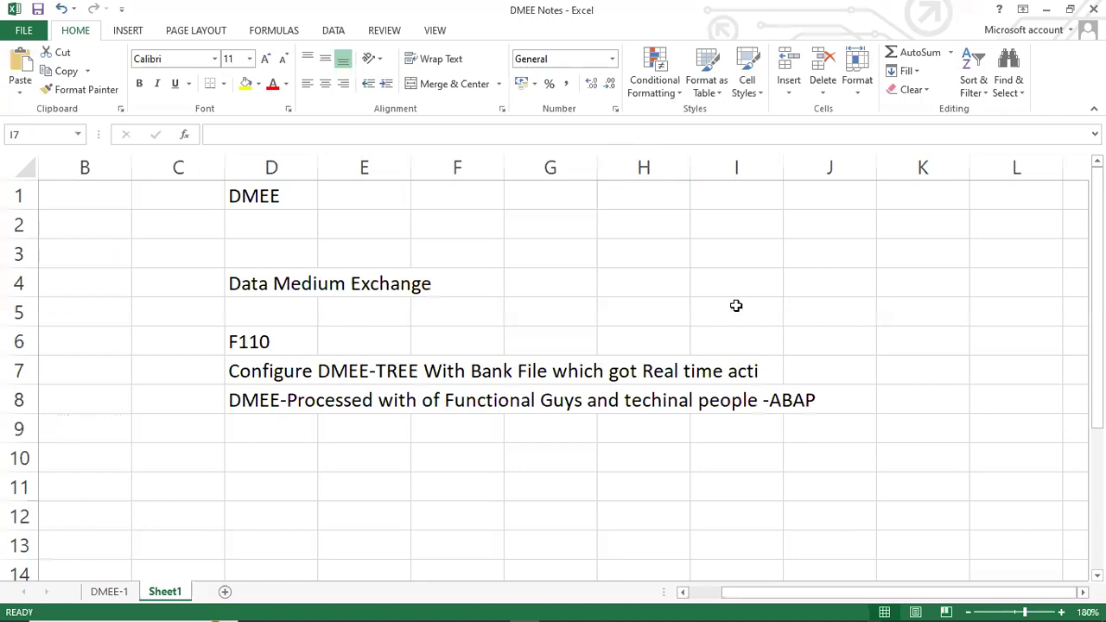
pyautogui.click(751, 306)
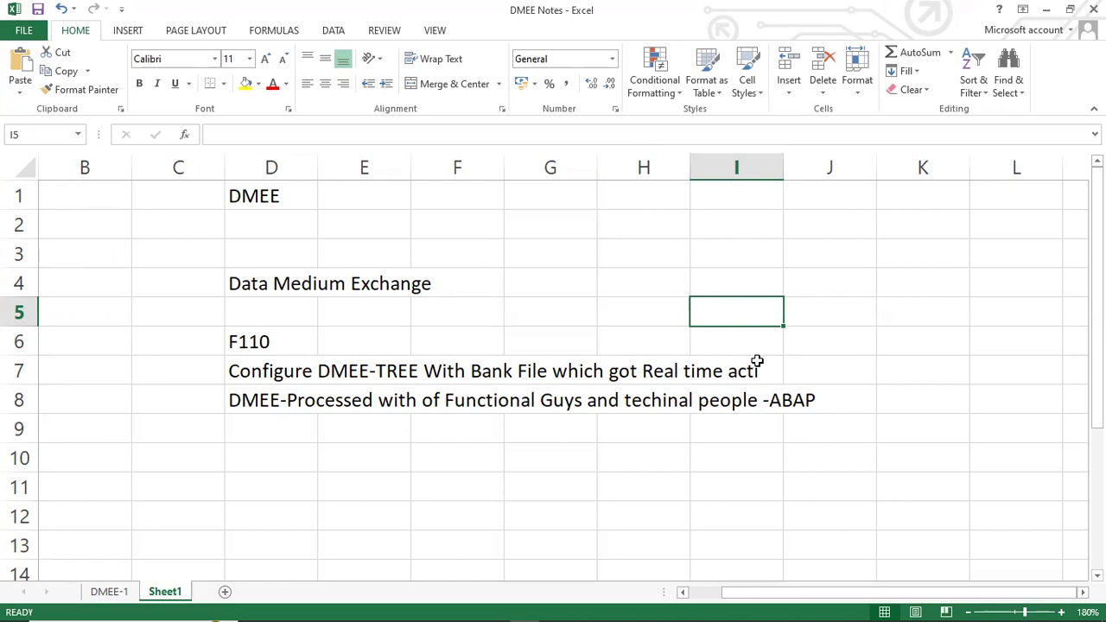
pyautogui.click(282, 427)
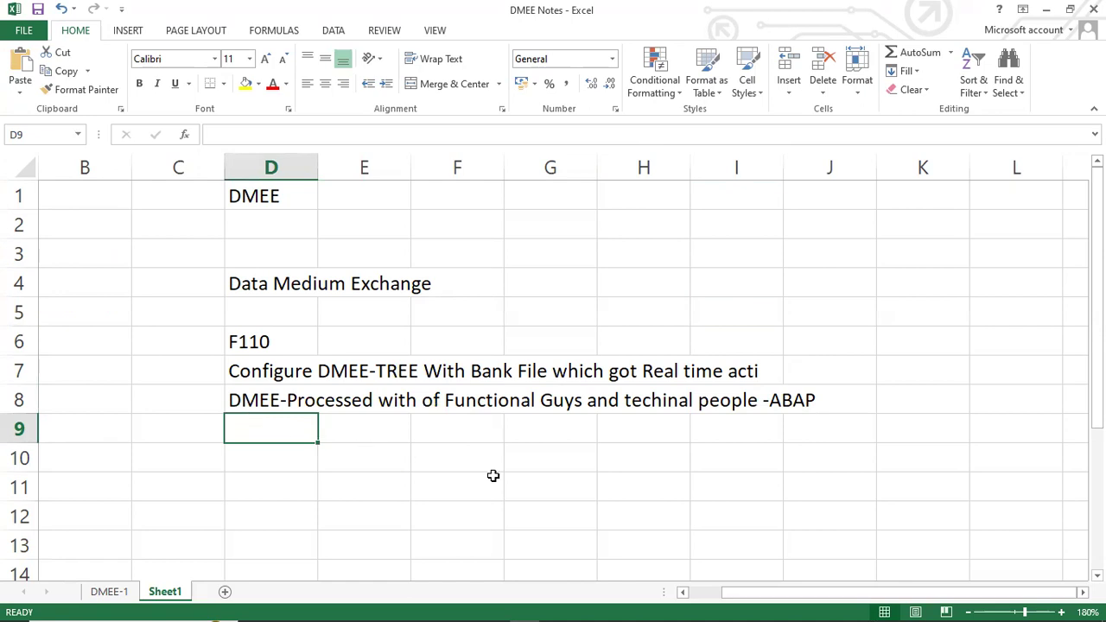
pyautogui.click(110, 592)
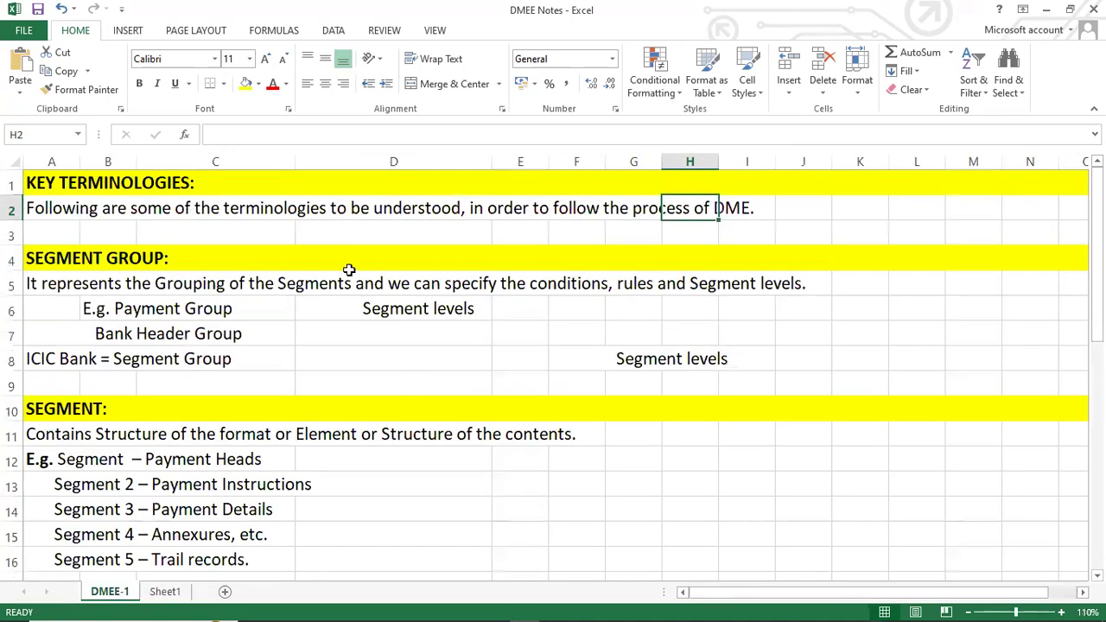
pyautogui.click(38, 183)
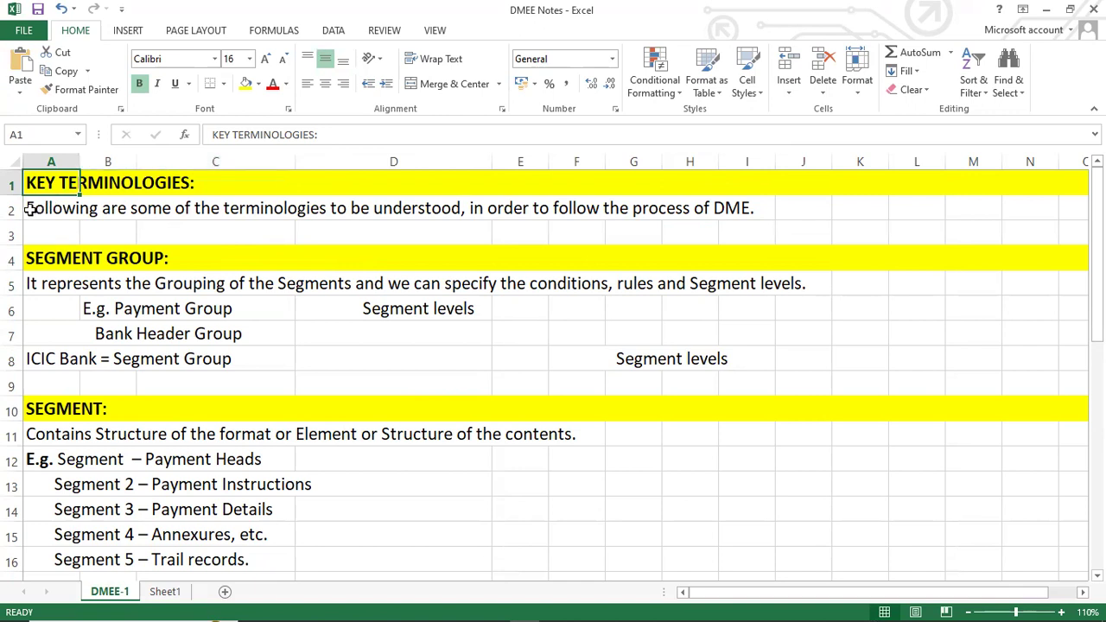
pyautogui.click(503, 233)
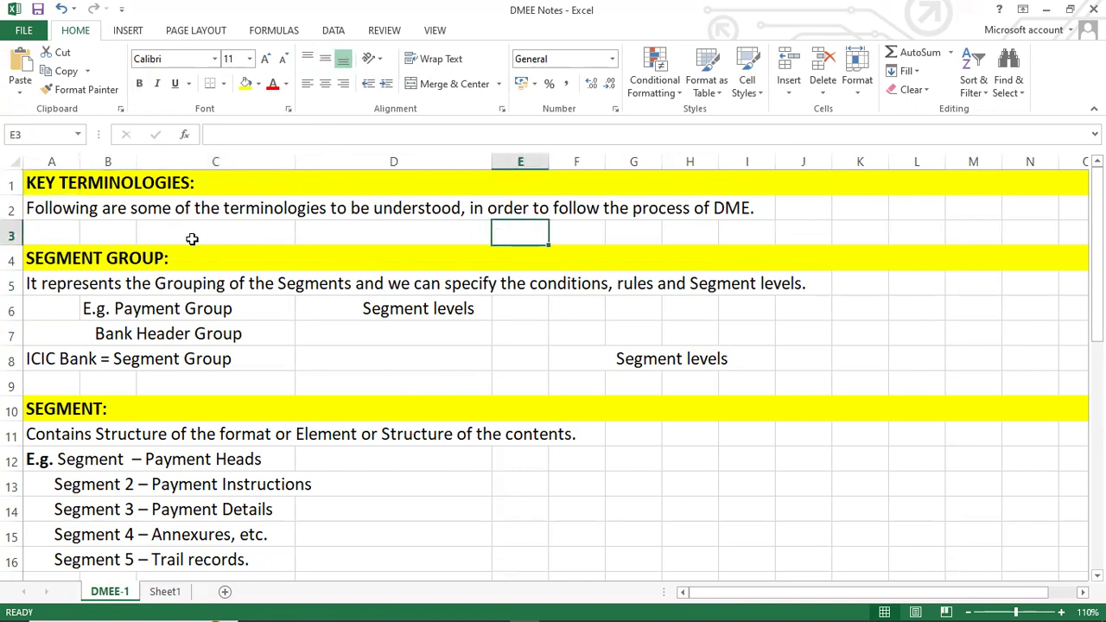
pyautogui.click(37, 188)
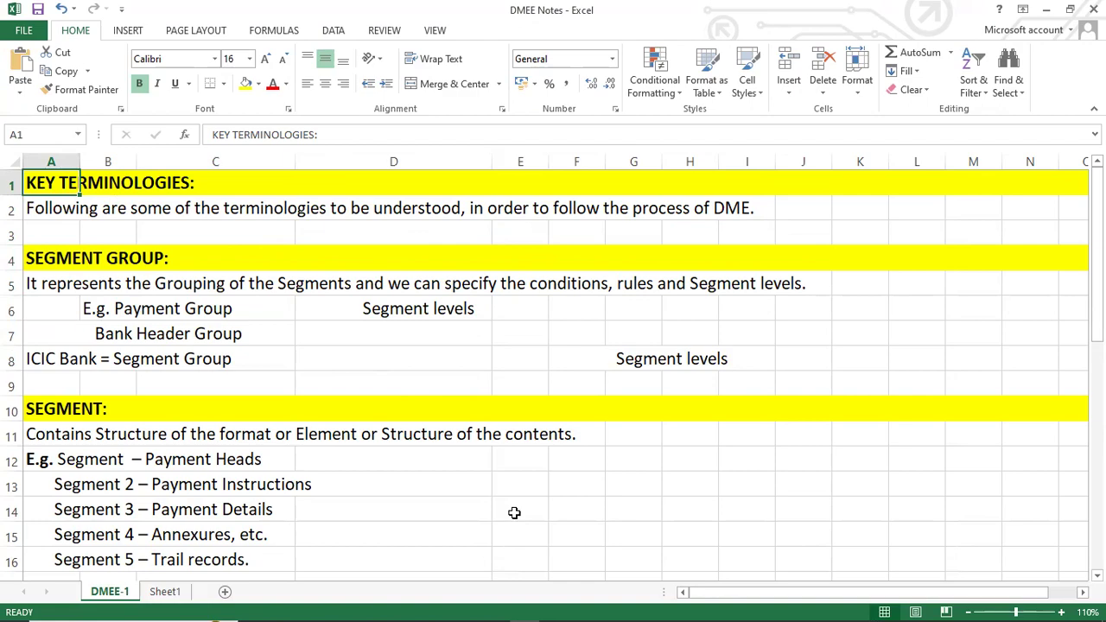
# Switch to the ICIC comfed Business File in Word and examine the Payment Instruction Header title and its File Header Record table.
pyautogui.hotkey('alt', 'Tab')
pyautogui.moveTo(595, 603)
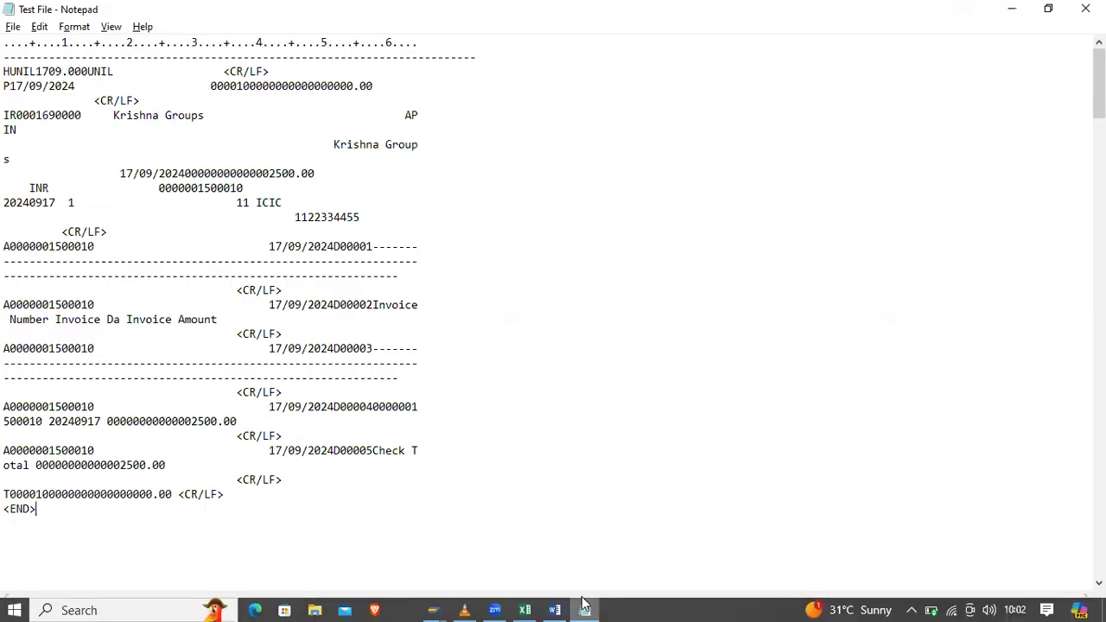
pyautogui.click(554, 611)
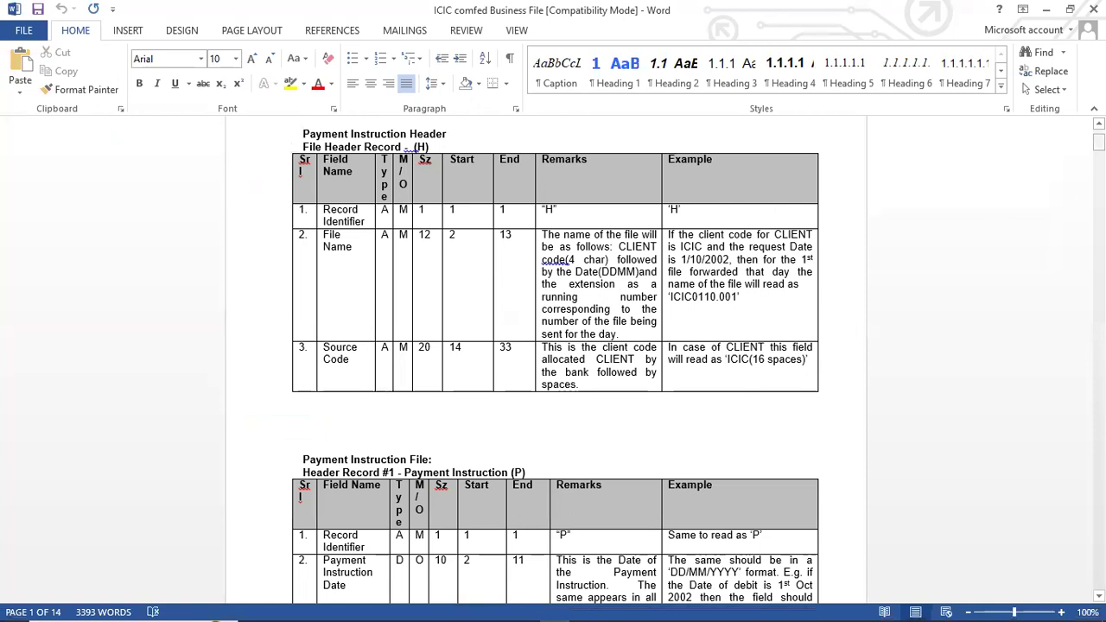
pyautogui.scroll(3, 443, 251)
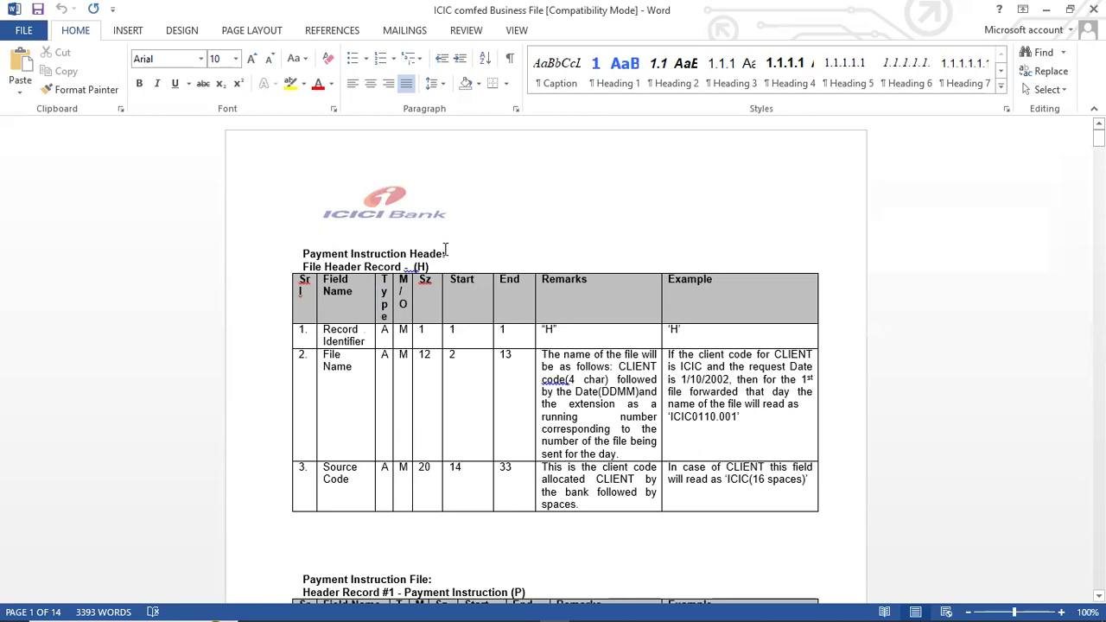
pyautogui.moveTo(448, 252); pyautogui.dragTo(313, 253)
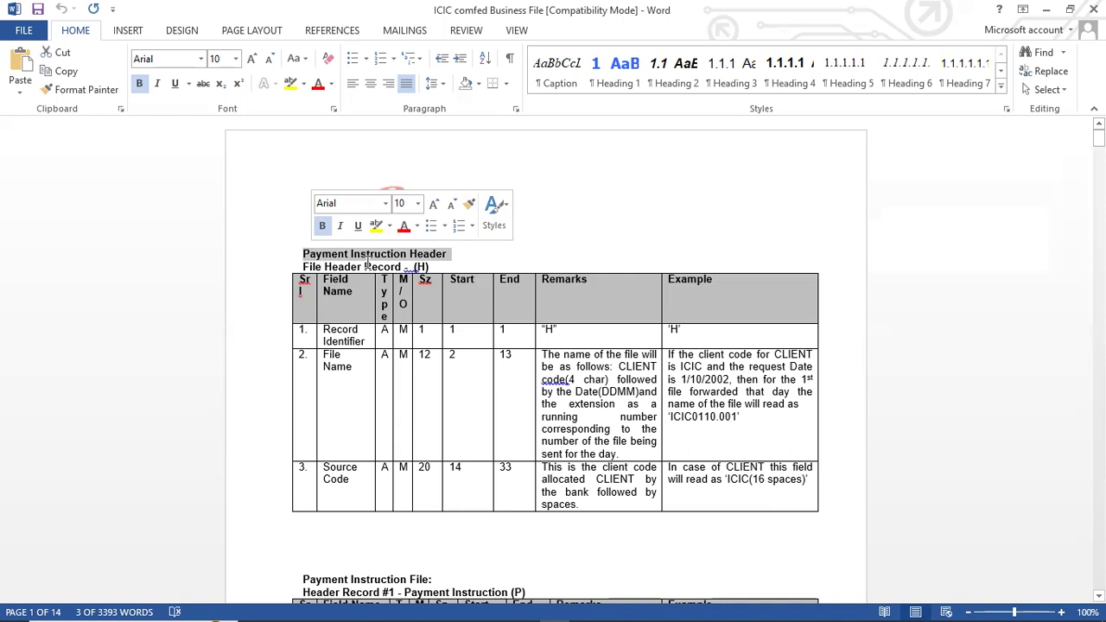
pyautogui.click(449, 265)
pyautogui.moveTo(436, 264); pyautogui.dragTo(363, 346)
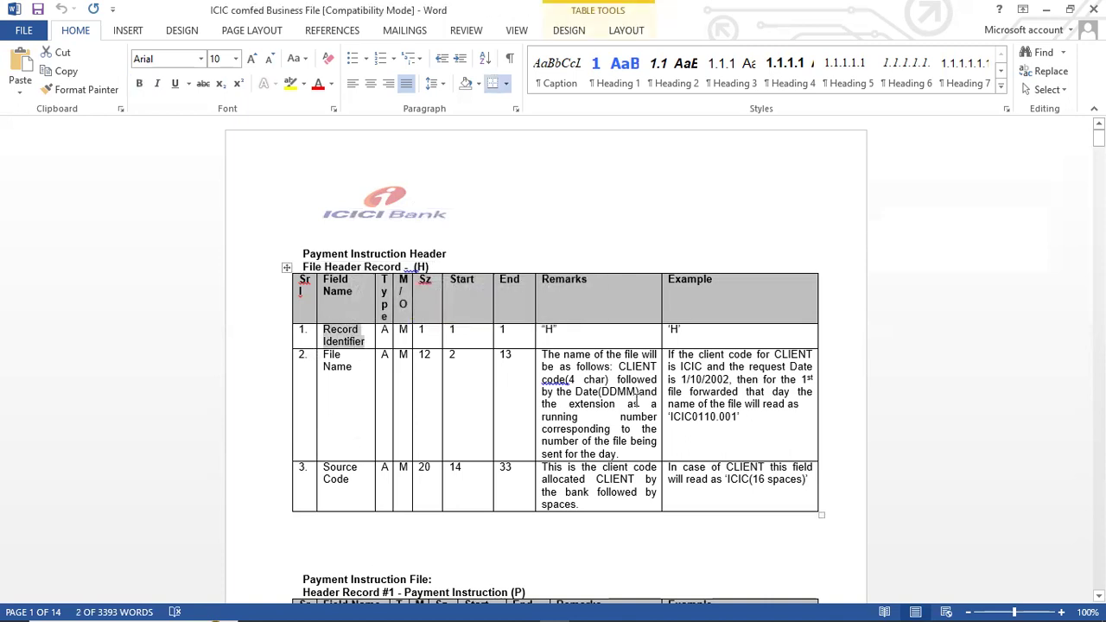
pyautogui.click(644, 204)
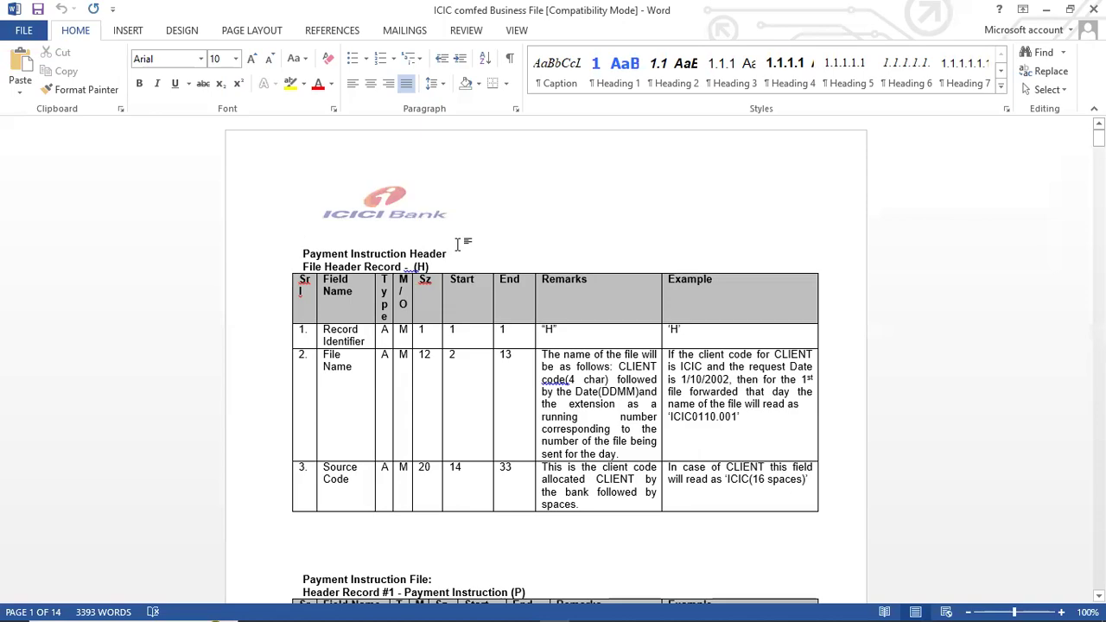
# Return to the DMEE Notes workbook in Excel and review the Segment Group definition with its payment group, segment levels and ICIC Bank examples.
pyautogui.hotkey('alt', 'Tab')
pyautogui.hotkey('alt', 'Tab')
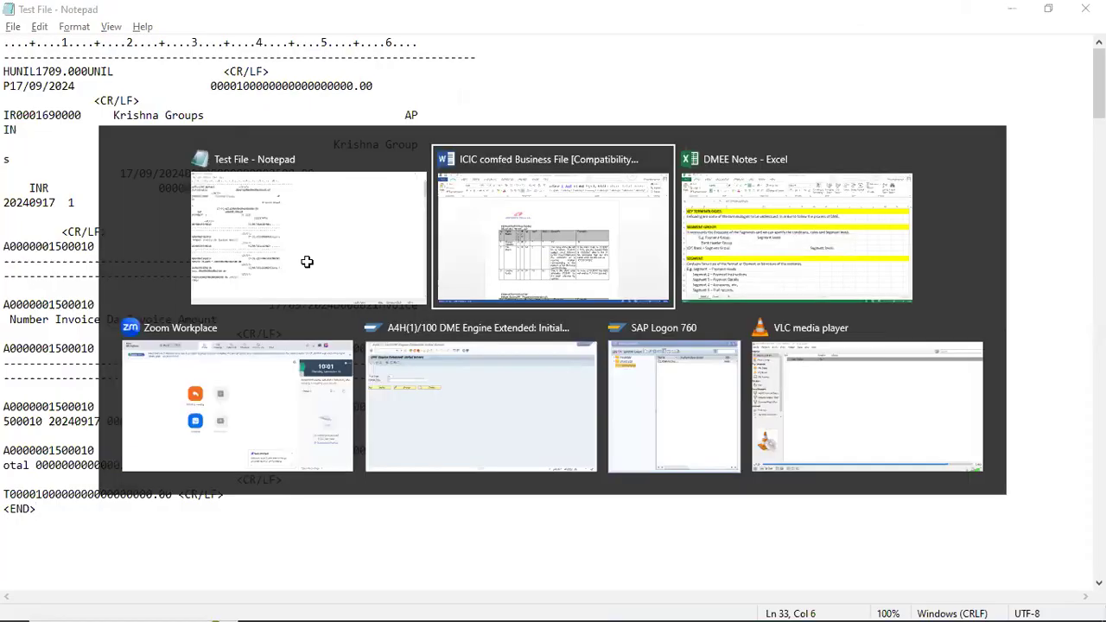
pyautogui.hotkey('alt', 'Tab')
pyautogui.click(90, 286)
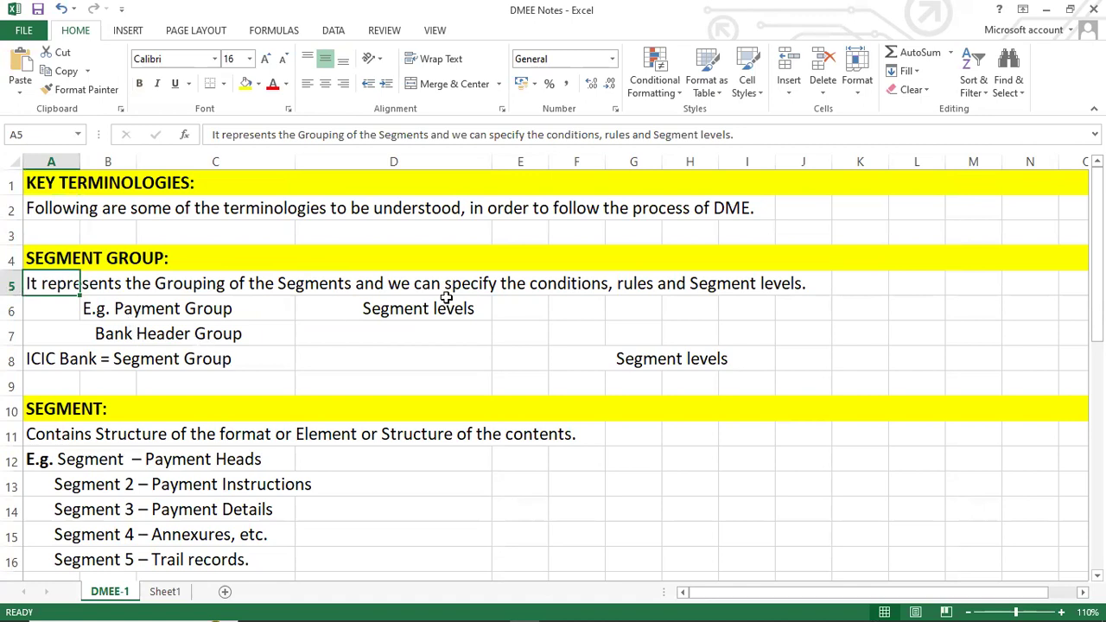
pyautogui.click(170, 309)
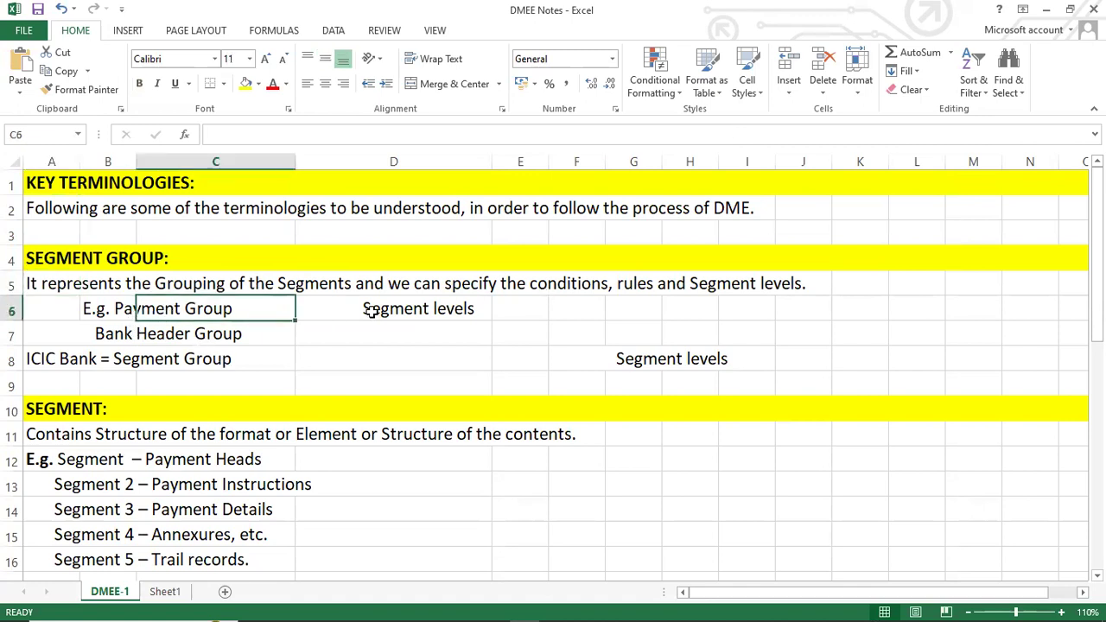
pyautogui.click(371, 312)
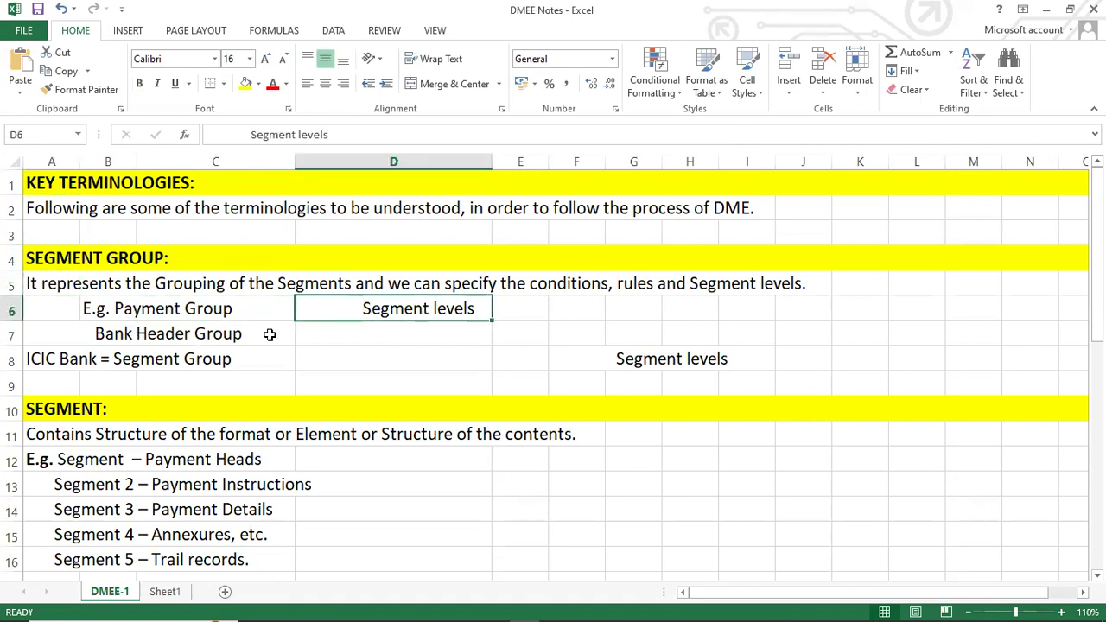
pyautogui.click(144, 358)
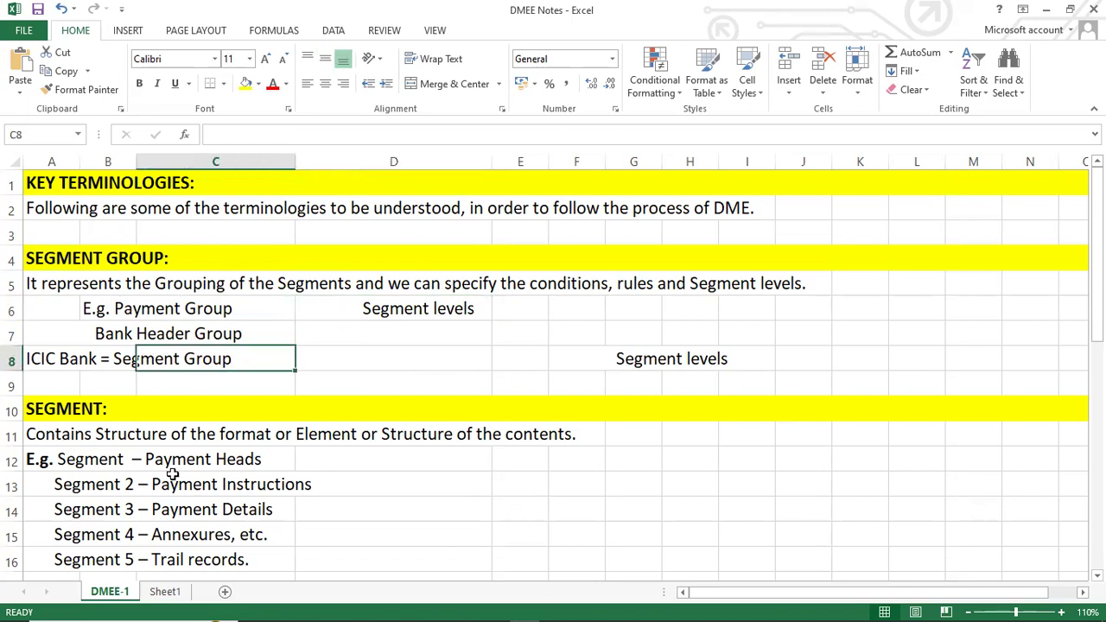
# Examine the Segment and Element sections of the DMEE-1 notes, relating the listed segments to the ICIC Bank segment group.
pyautogui.click(39, 413)
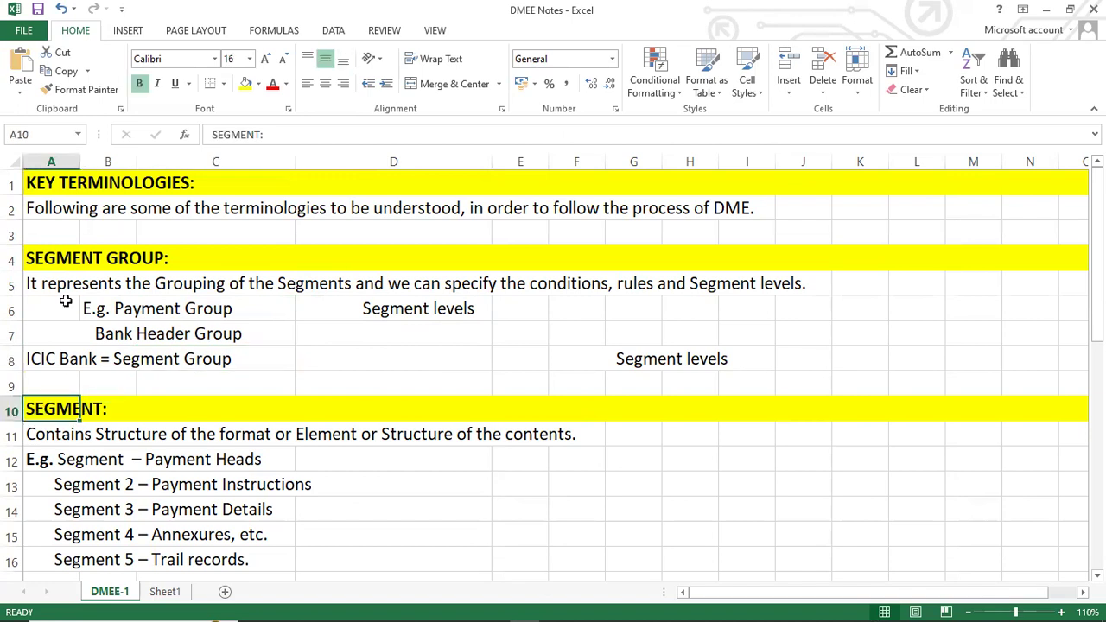
pyautogui.click(47, 255)
pyautogui.click(51, 406)
pyautogui.press('Down')
pyautogui.press('Down')
pyautogui.press('Down')
pyautogui.press('Down')
pyautogui.press('Down')
pyautogui.press('Down')
pyautogui.press('Down')
pyautogui.press('Down')
pyautogui.press('Down')
pyautogui.press('Down')
pyautogui.press('Up')
pyautogui.press('Up')
pyautogui.press('Up')
pyautogui.press('Up')
pyautogui.press('Up')
pyautogui.press('Up')
pyautogui.press('Up')
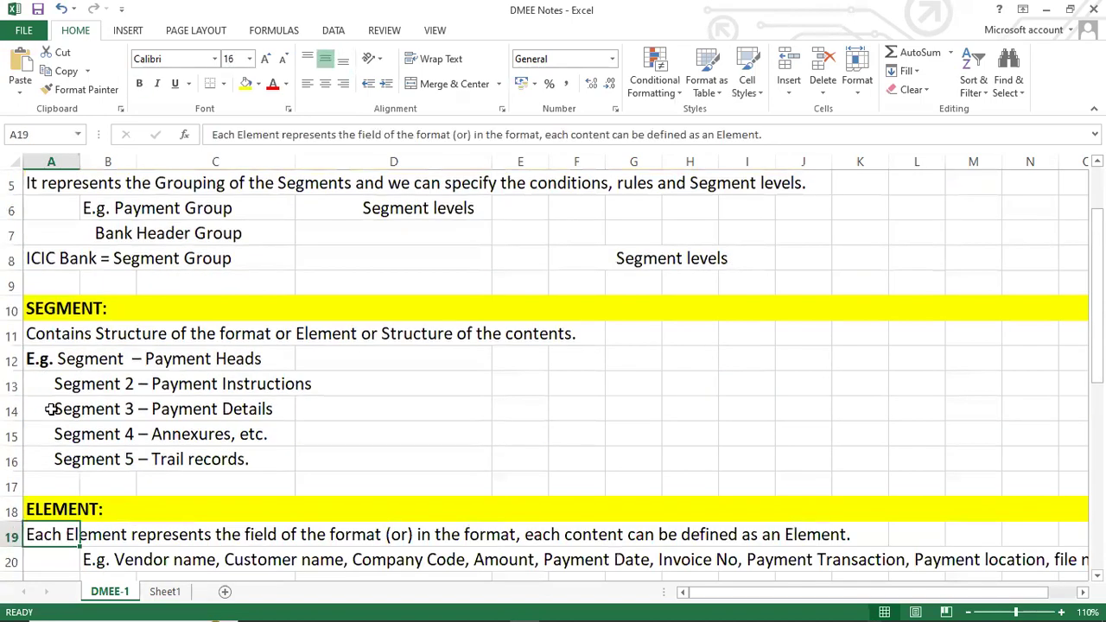
pyautogui.press('Up')
pyautogui.press('Up')
pyautogui.press('Up')
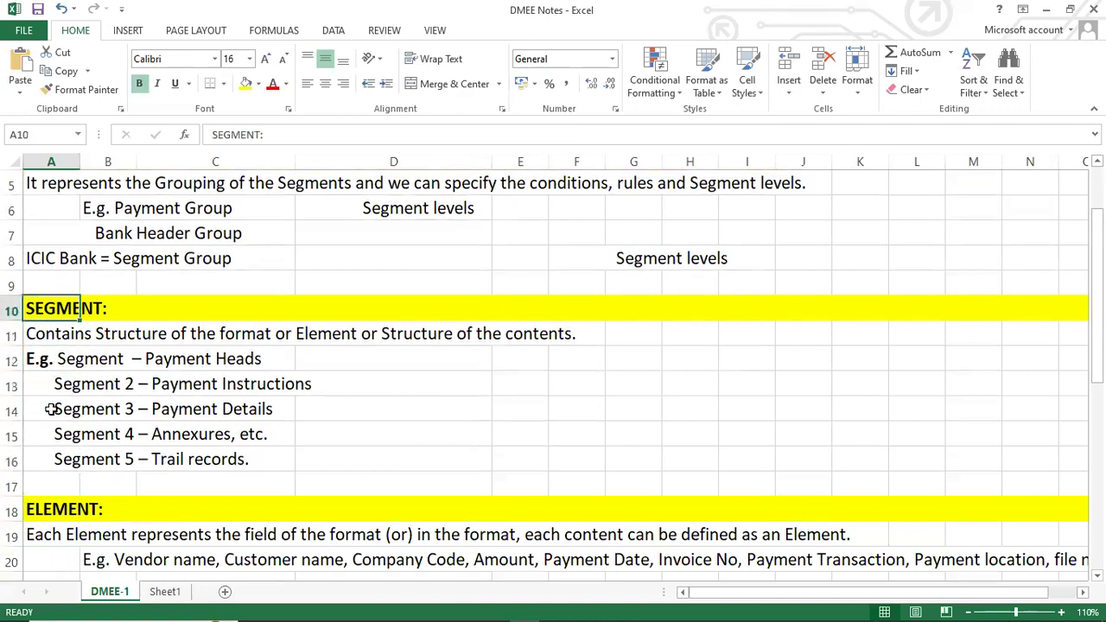
pyautogui.click(439, 406)
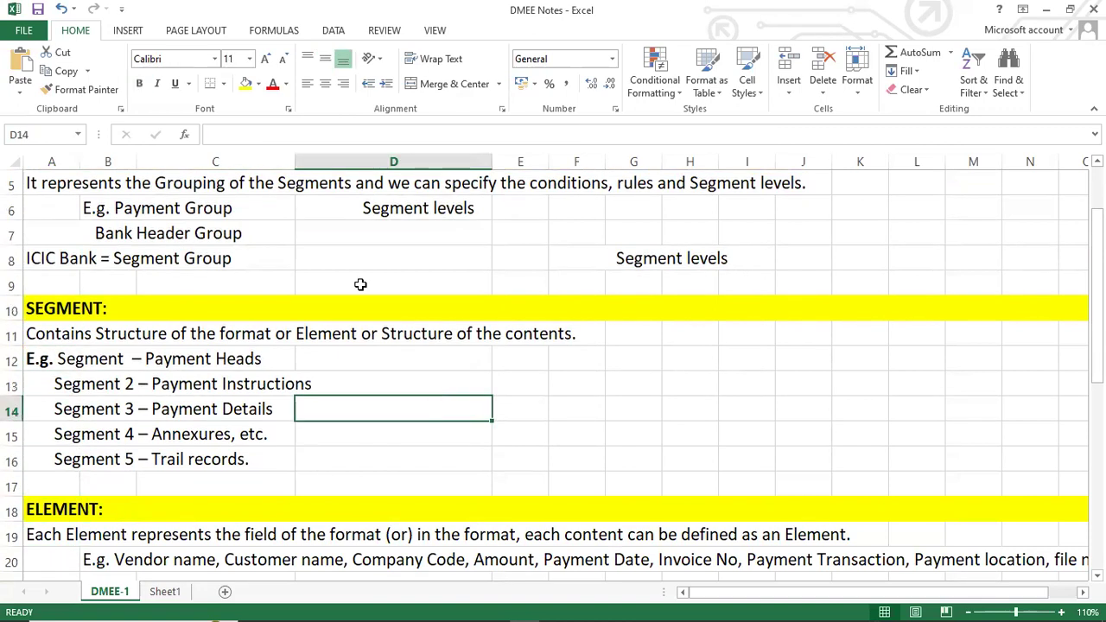
pyautogui.click(327, 240)
pyautogui.click(267, 262)
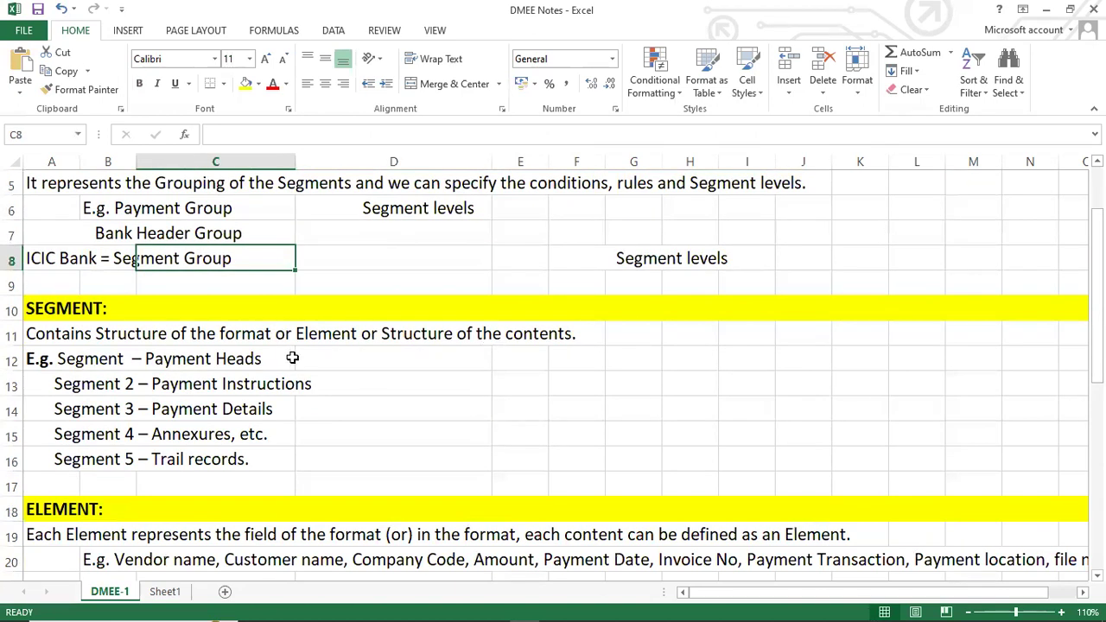
# Review the Segment definition and its first example, Payment Heads, on the DMEE-1 sheet.
pyautogui.click(324, 258)
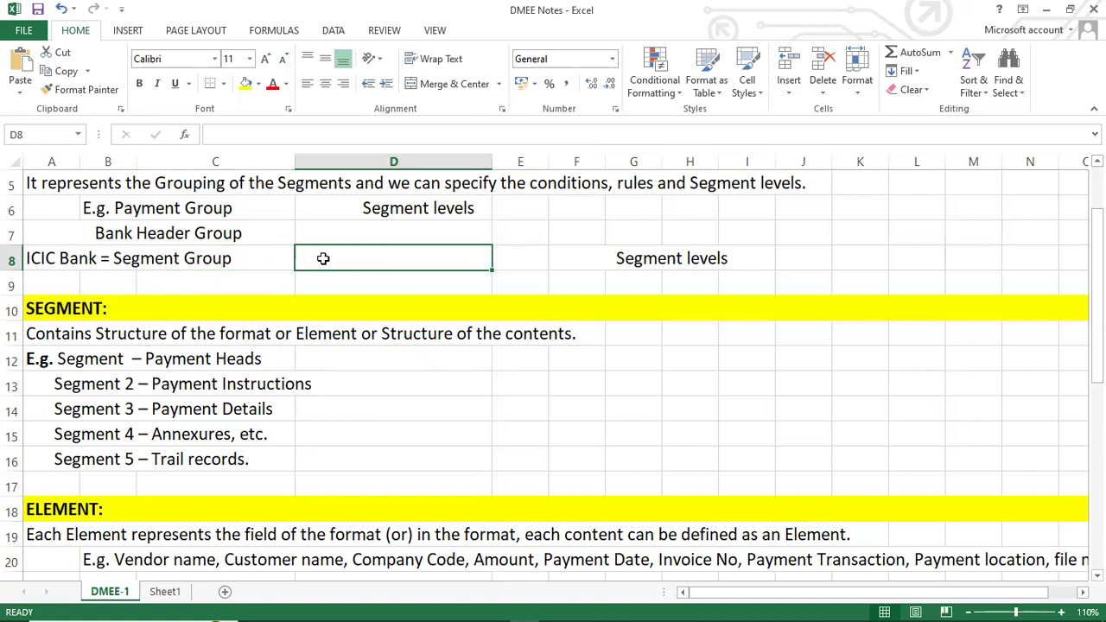
pyautogui.click(76, 314)
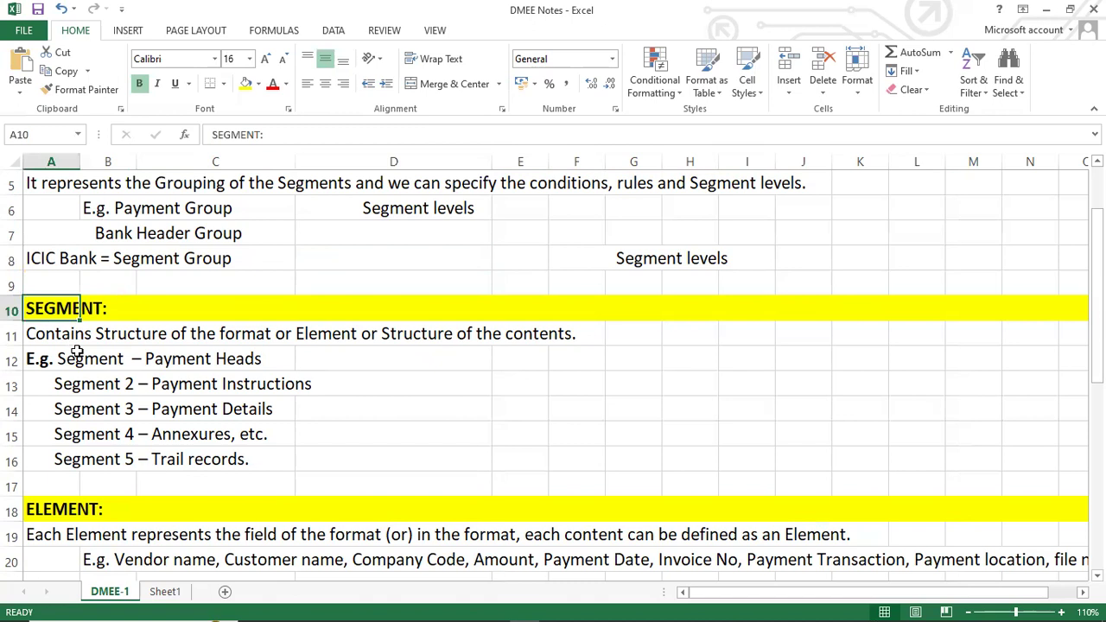
pyautogui.click(79, 356)
# Switch to the ICIC comfed Business File in Word and look over the File Header Record and Payment Instruction header tables.
pyautogui.hotkey('alt', 'Tab')
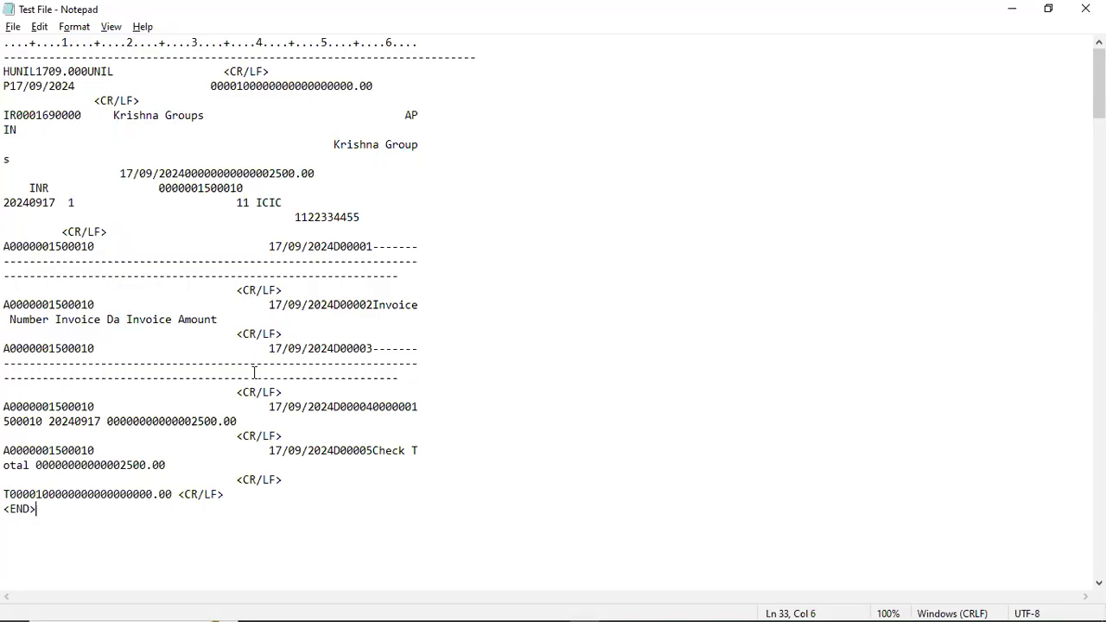
pyautogui.hotkey('alt', 'Tab')
pyautogui.hotkey('alt', 'Tab')
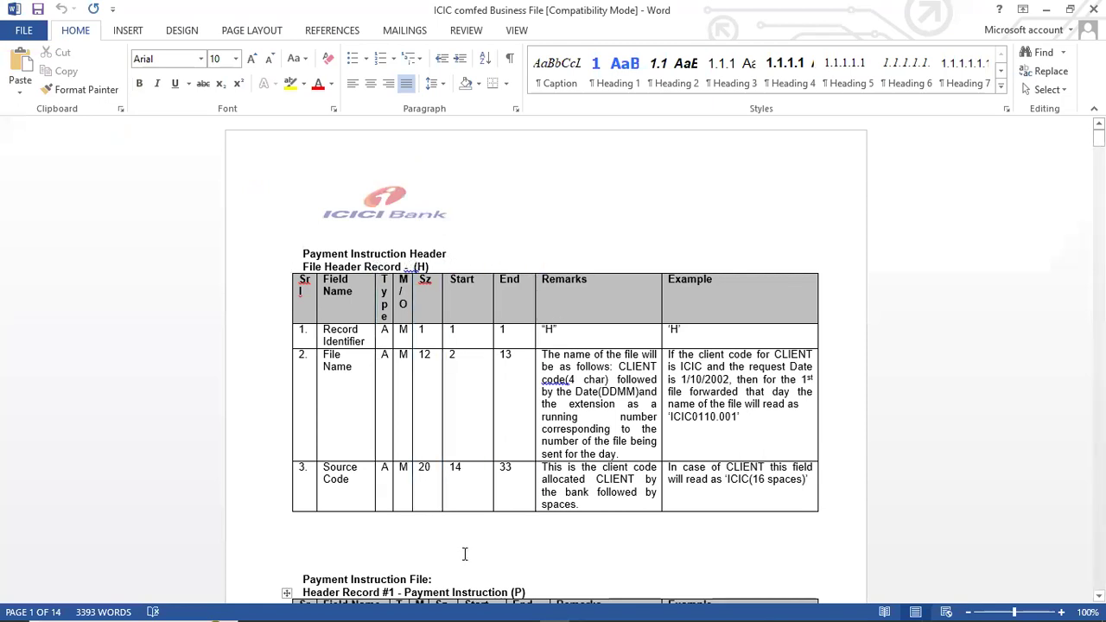
pyautogui.press('Down')
pyautogui.press('Down')
pyautogui.press('Down')
pyautogui.press('Down')
pyautogui.press('Down')
pyautogui.press('Down')
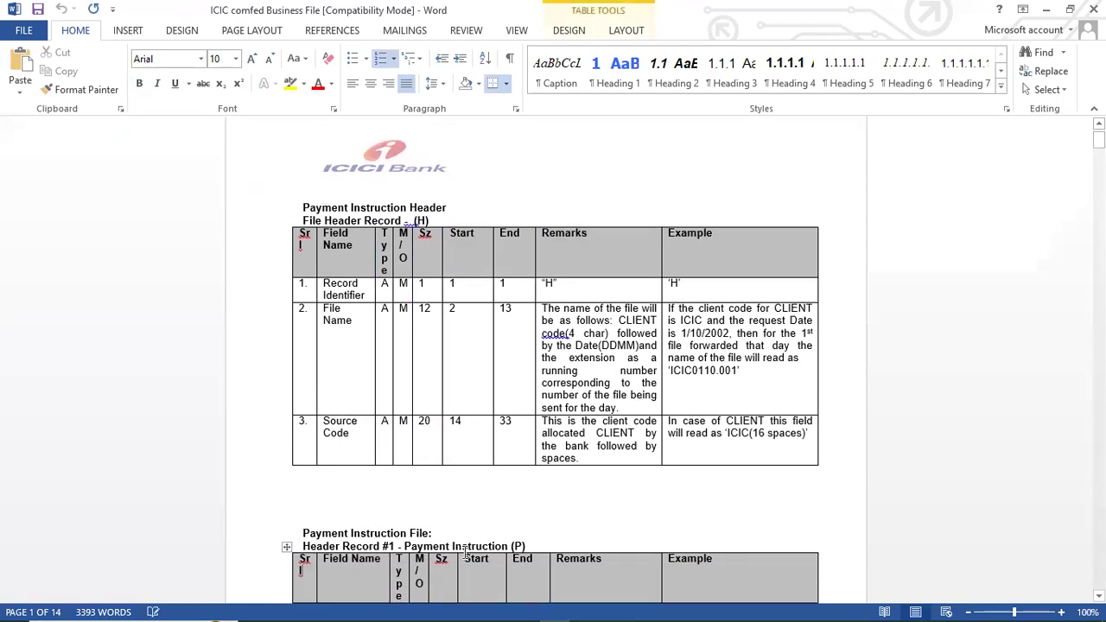
# Look through the Payment Instruction detail record fields as far as the Annexure Text Record table.
pyautogui.scroll(-10, 464, 552)
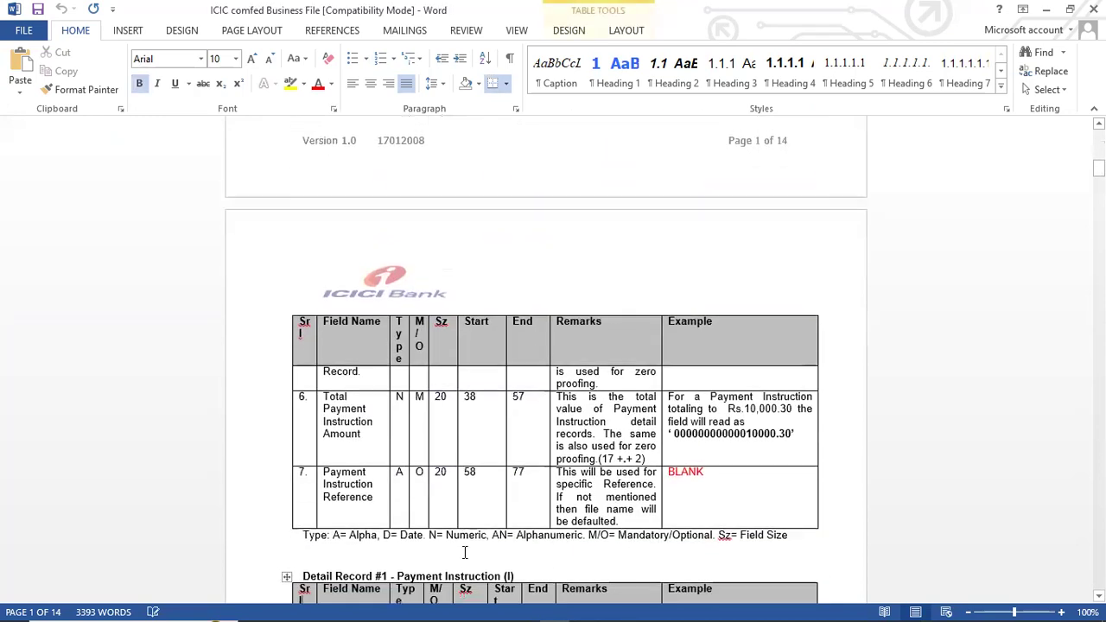
pyautogui.scroll(-9, 465, 551)
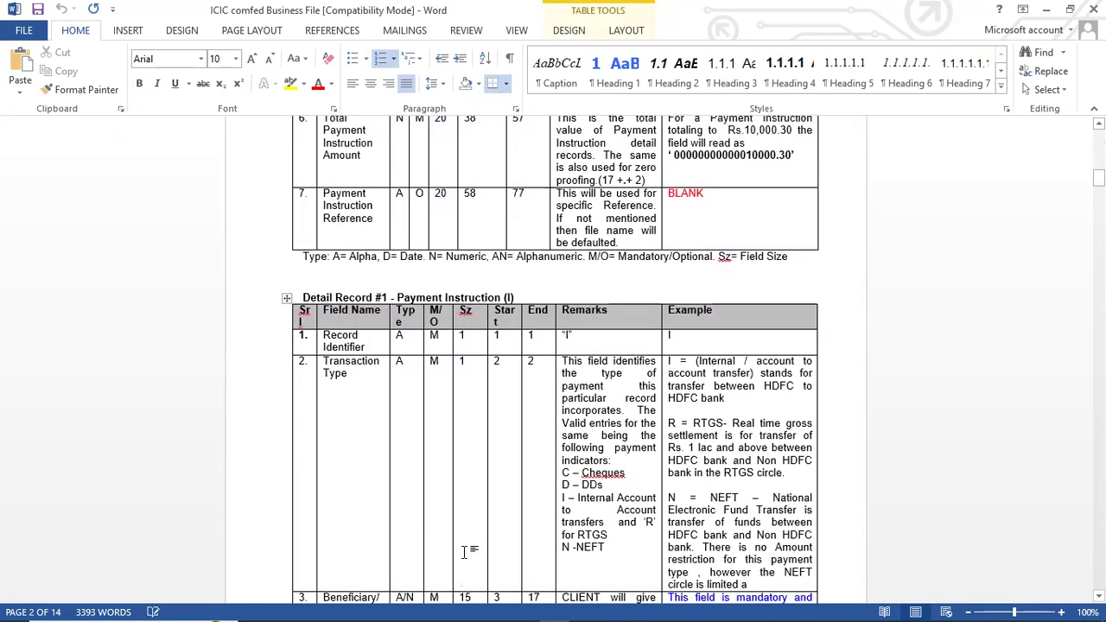
pyautogui.scroll(-20, 464, 551)
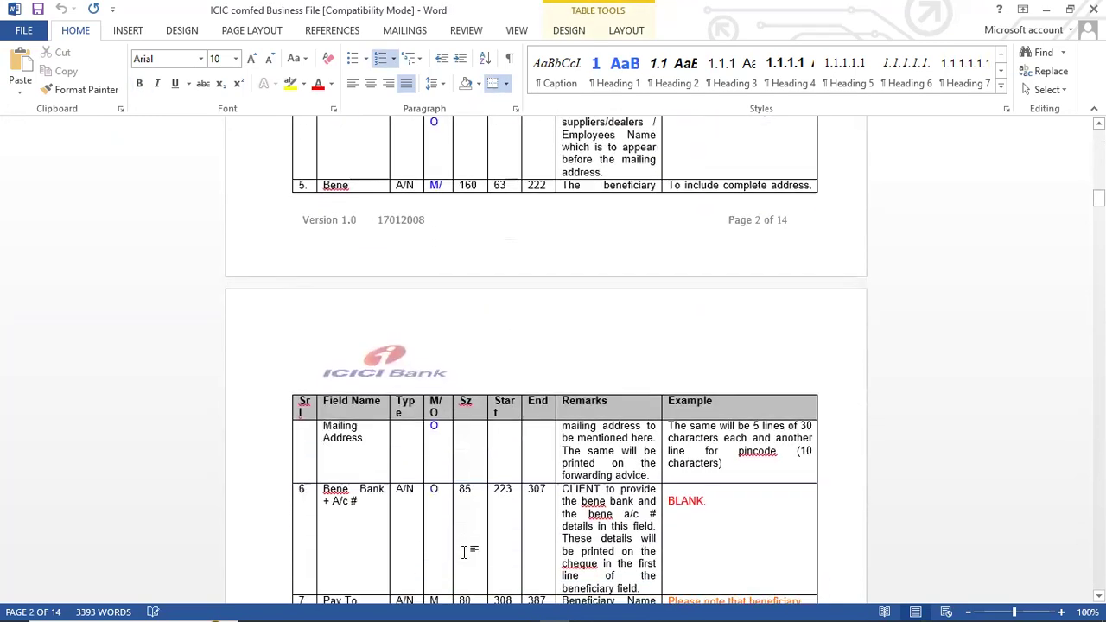
pyautogui.scroll(-15, 465, 552)
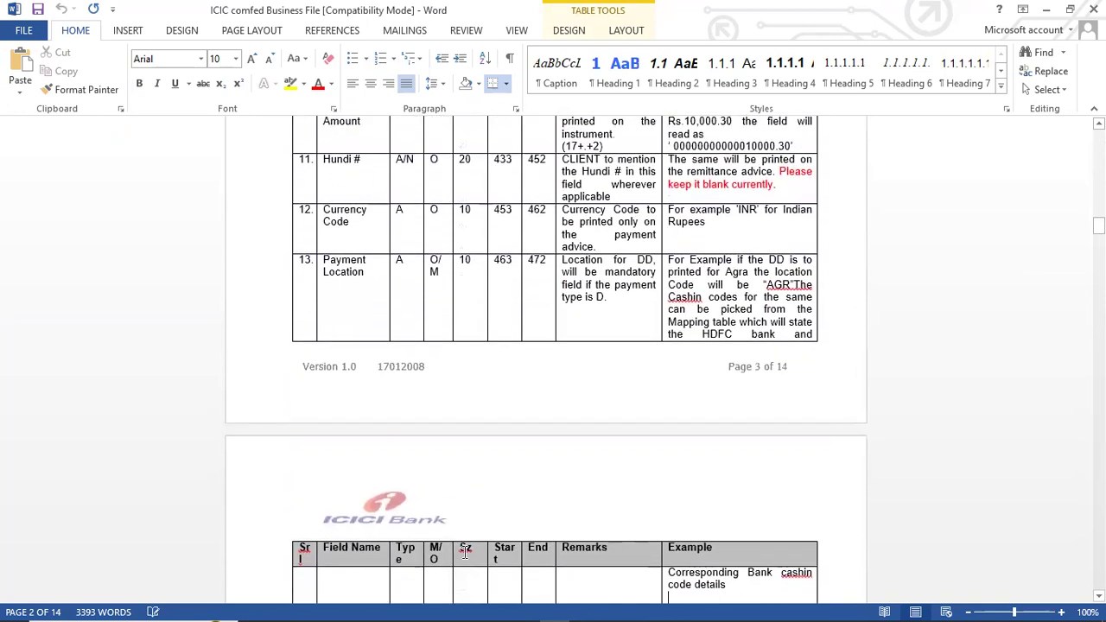
pyautogui.scroll(-20, 464, 552)
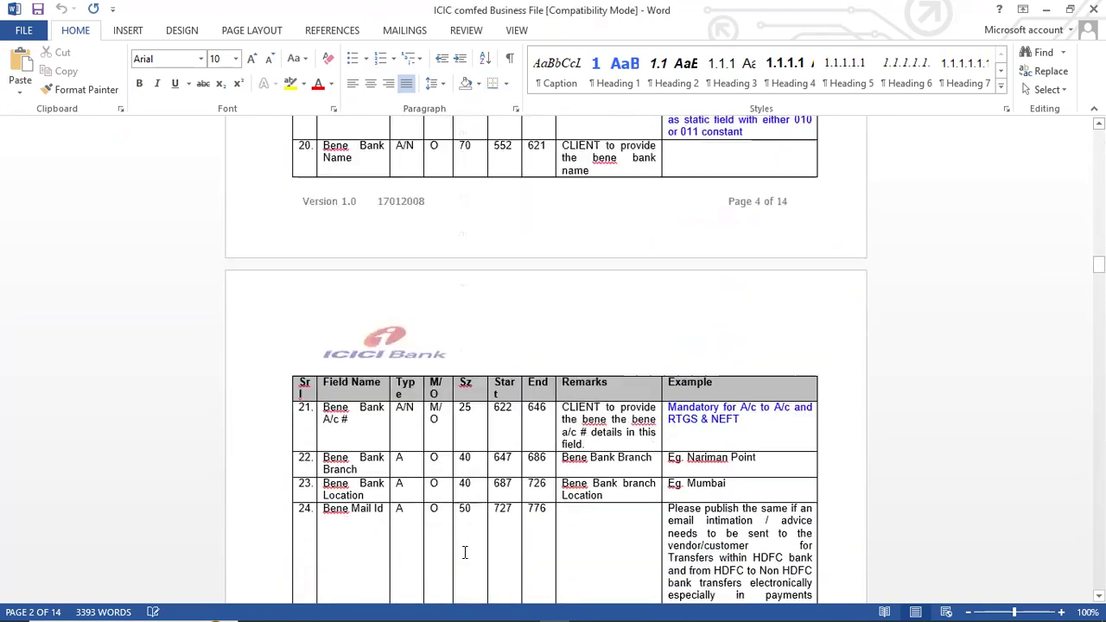
pyautogui.scroll(-7, 465, 551)
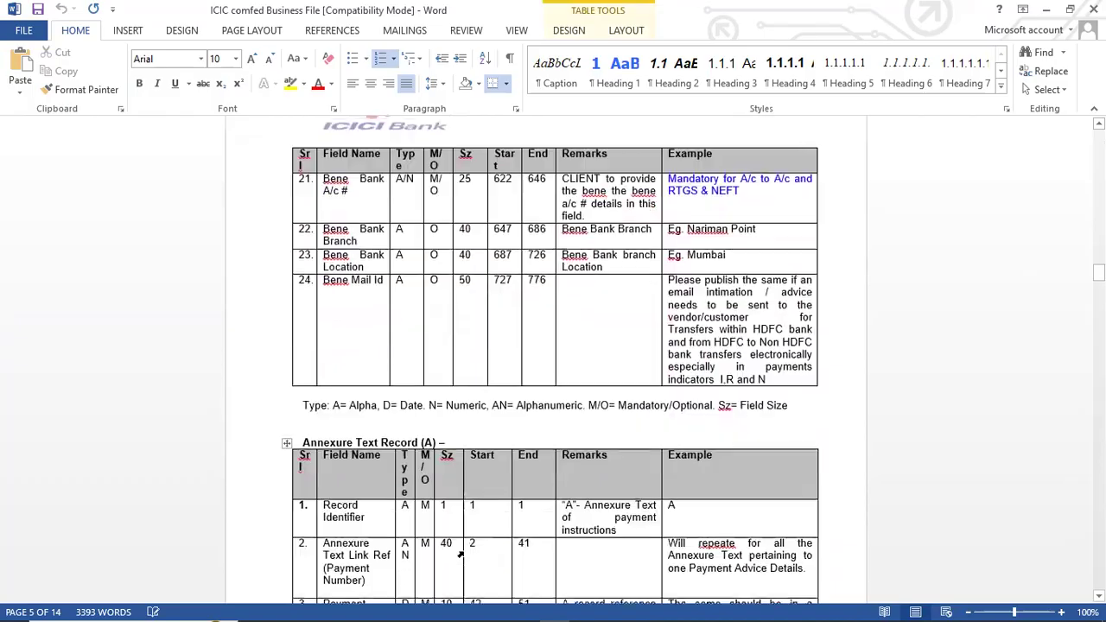
# Return to the DMEE Notes workbook in Excel and review the listed segments and the Element definition.
pyautogui.hotkey('alt', 'Tab')
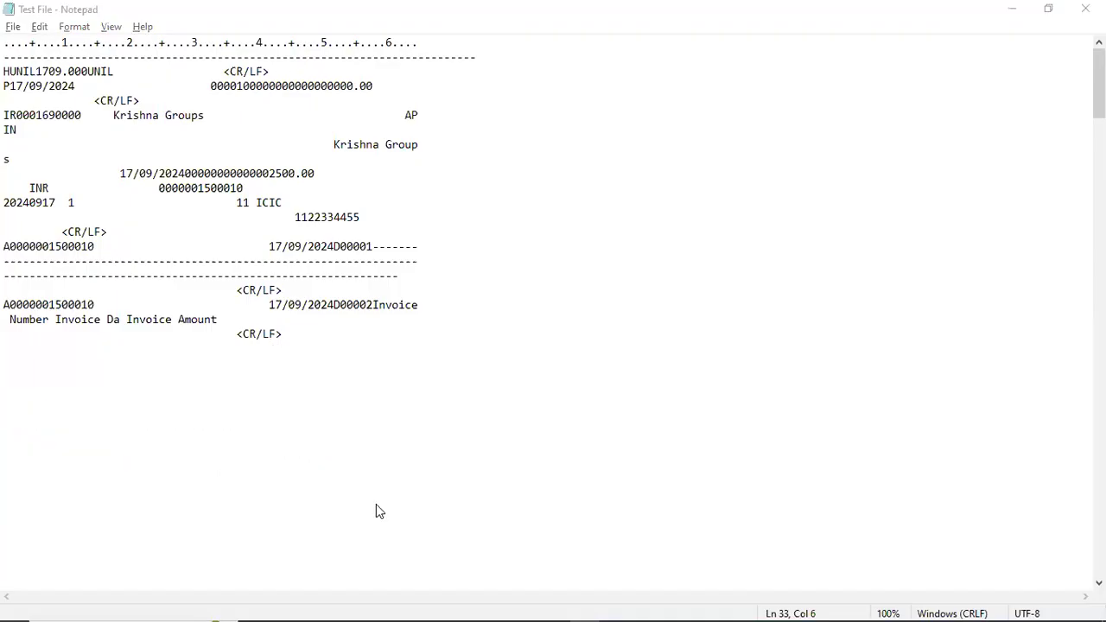
pyautogui.hotkey('alt', 'Tab')
pyautogui.hotkey('alt', 'Tab')
pyautogui.press('Escape')
pyautogui.hotkey('alt', 'Tab')
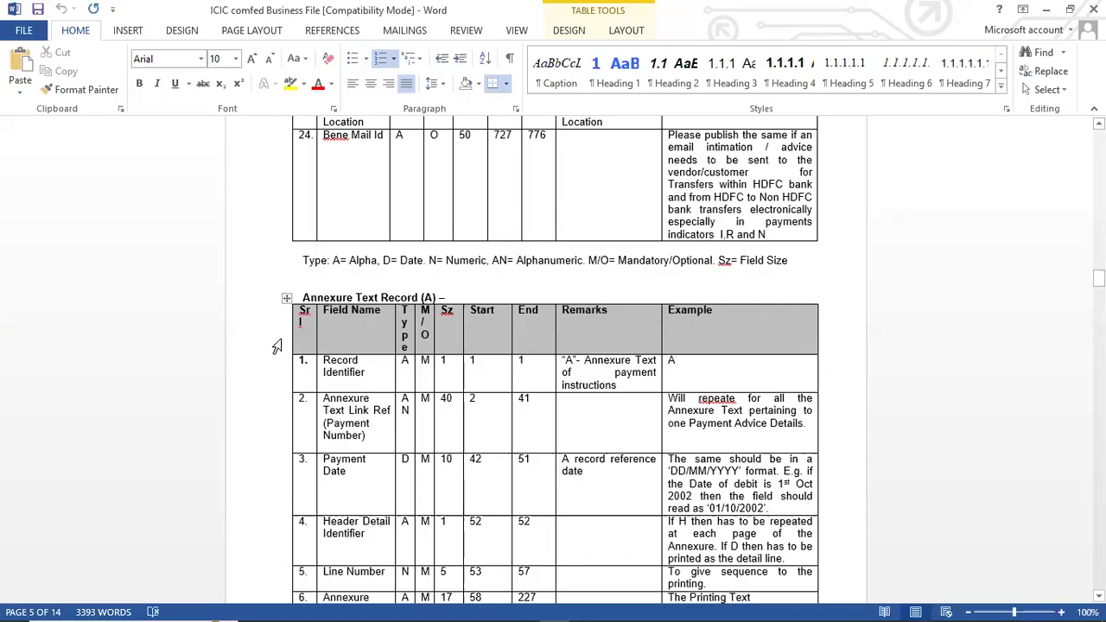
pyautogui.hotkey('alt', 'Tab')
pyautogui.hotkey('alt', 'Tab')
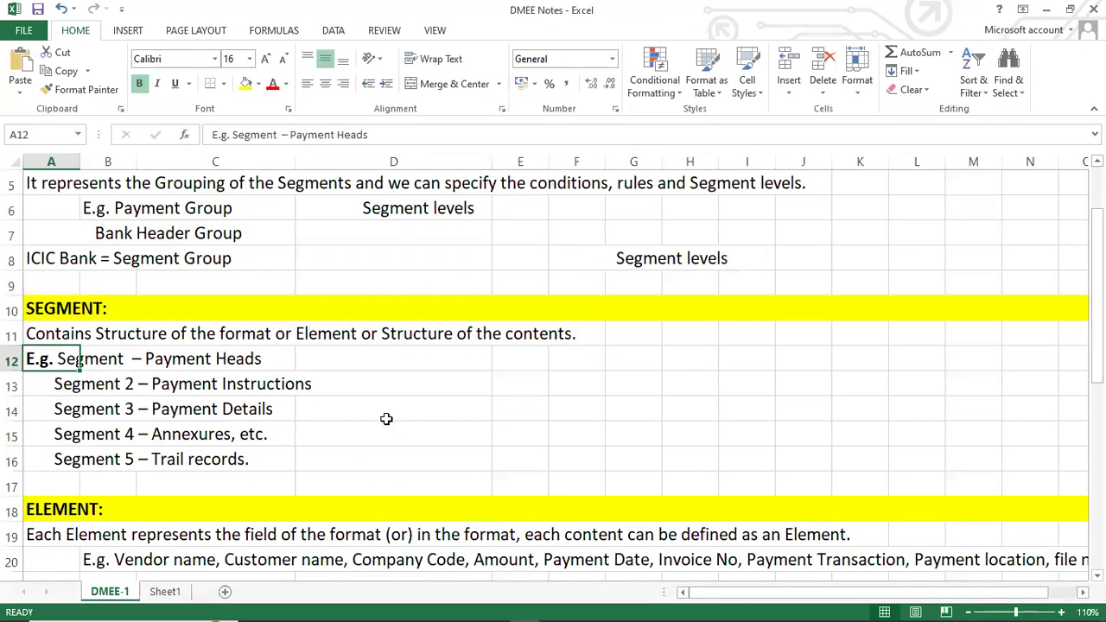
pyautogui.click(386, 422)
pyautogui.press('Down')
pyautogui.press('Down')
pyautogui.press('Down')
pyautogui.press('Down')
pyautogui.press('Down')
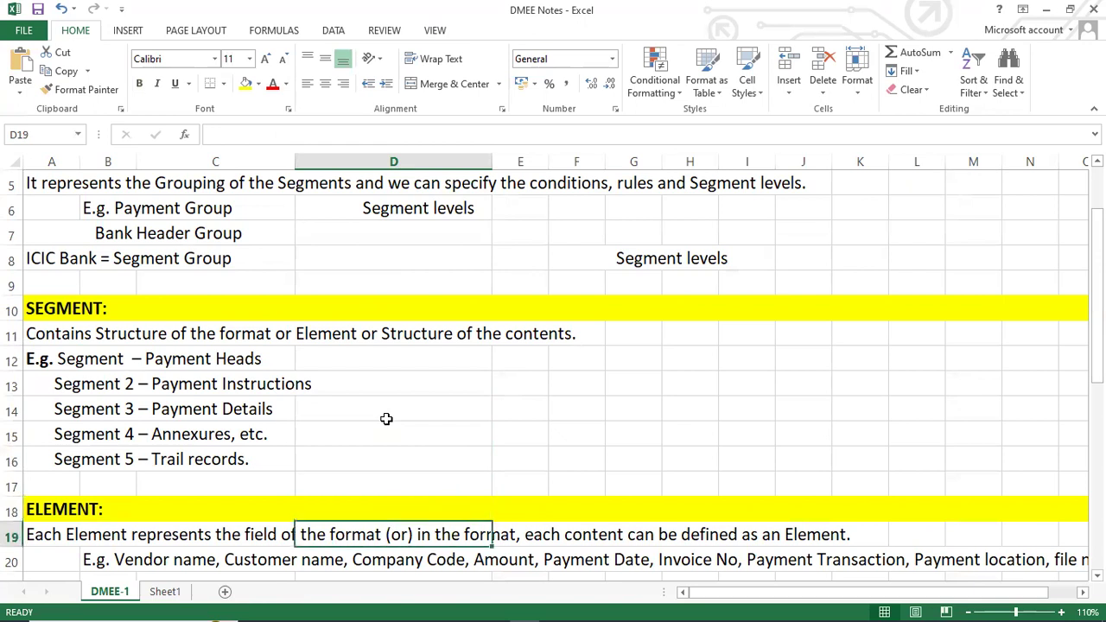
# Switch to the ICIC comfed Business File in Word and highlight the Payment Instruction Header title on page 1.
pyautogui.moveTo(372, 619)
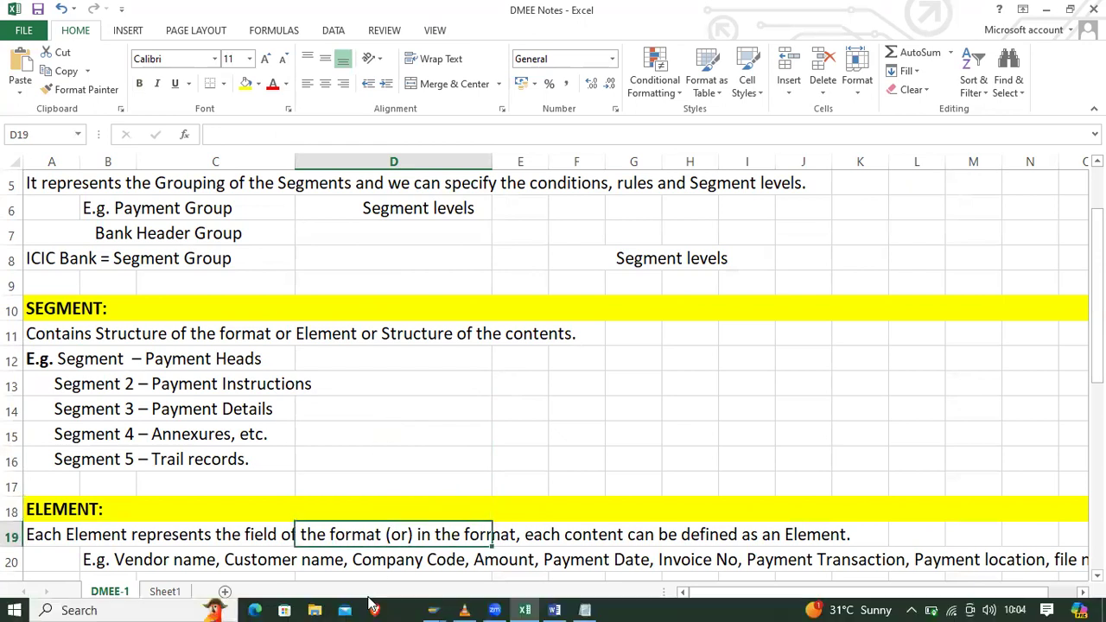
pyautogui.click(557, 605)
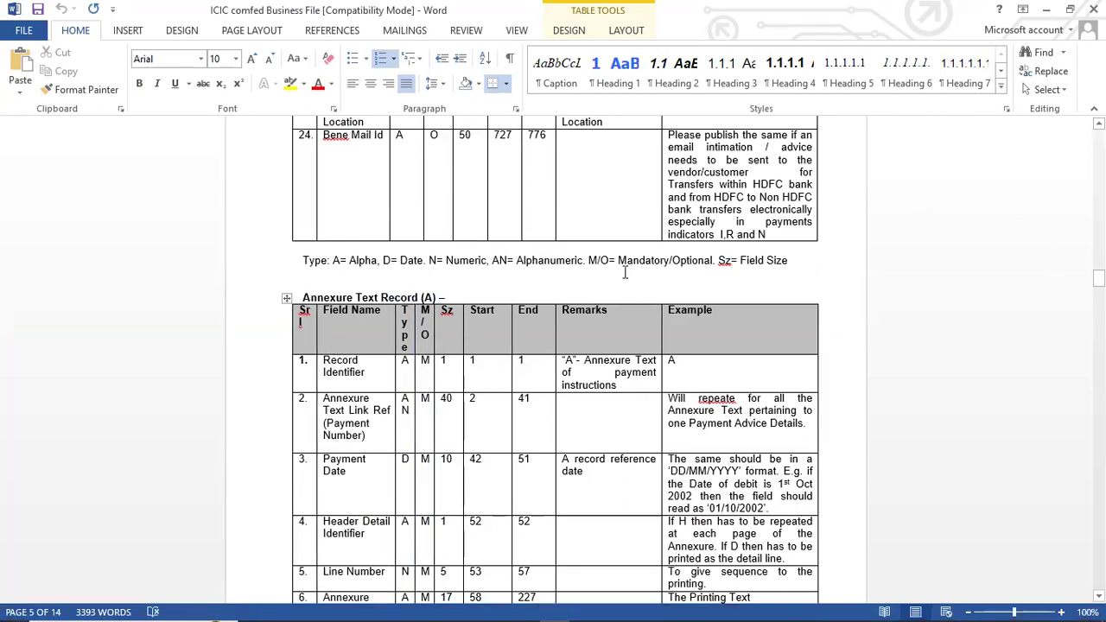
pyautogui.scroll(15, 431, 222)
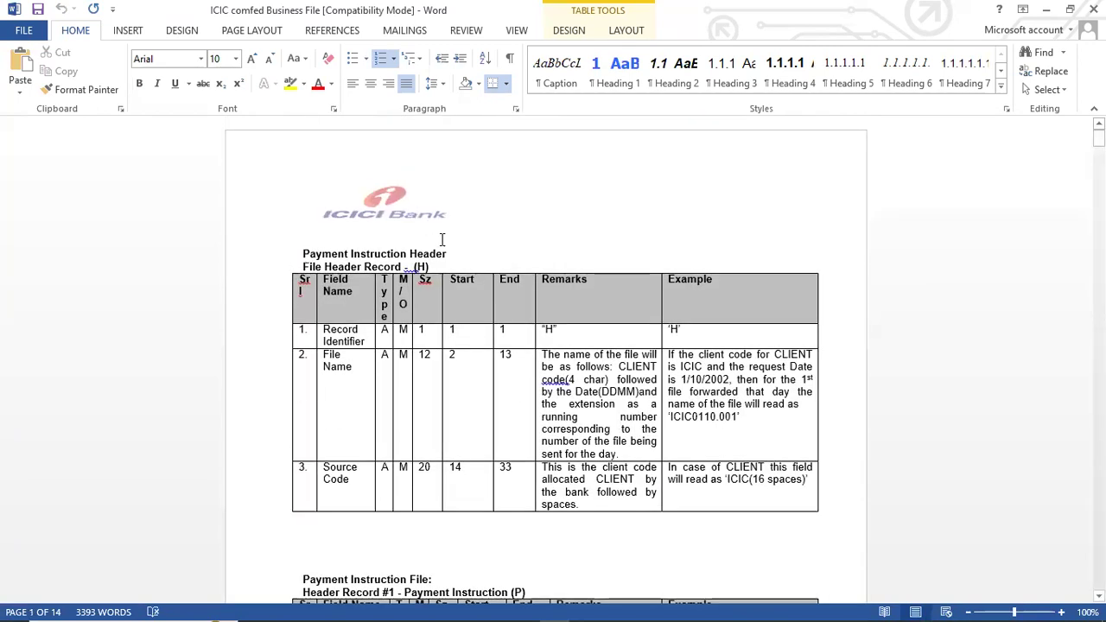
pyautogui.moveTo(449, 254); pyautogui.dragTo(302, 257)
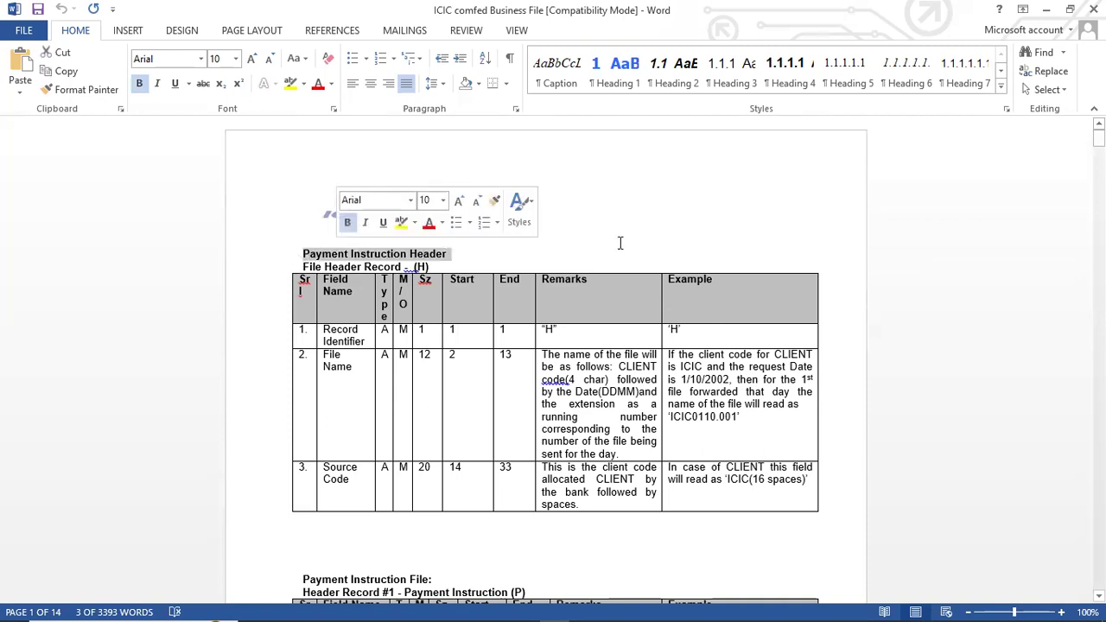
pyautogui.click(491, 253)
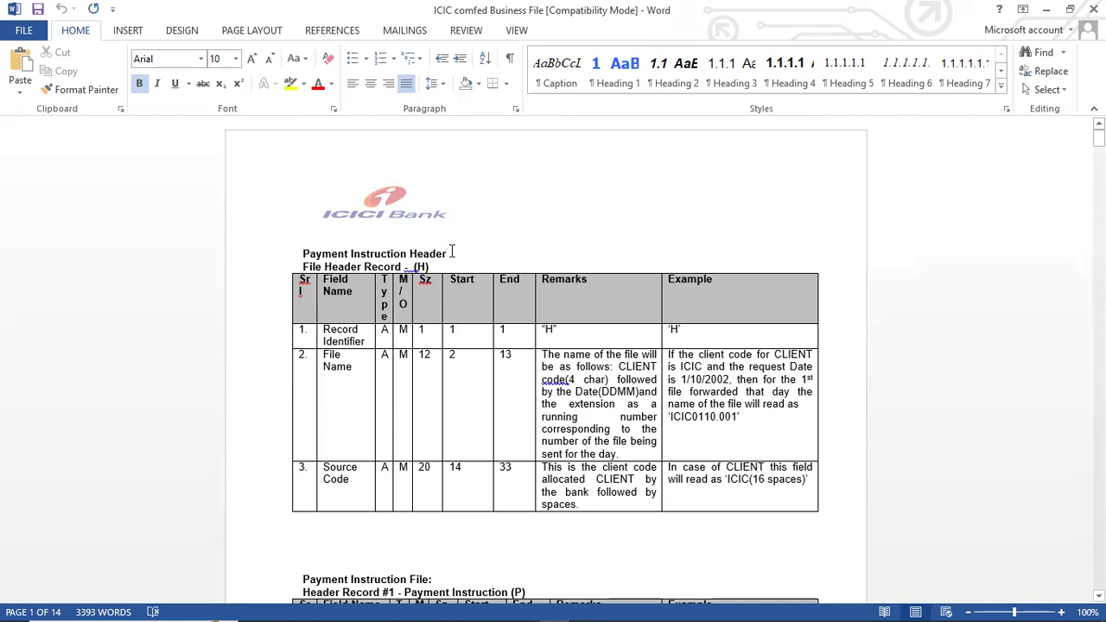
# Highlight the Payment Instruction Header title, the File Header Record (H) line and the Record Identifier field in turn.
pyautogui.moveTo(302, 253); pyautogui.dragTo(430, 264)
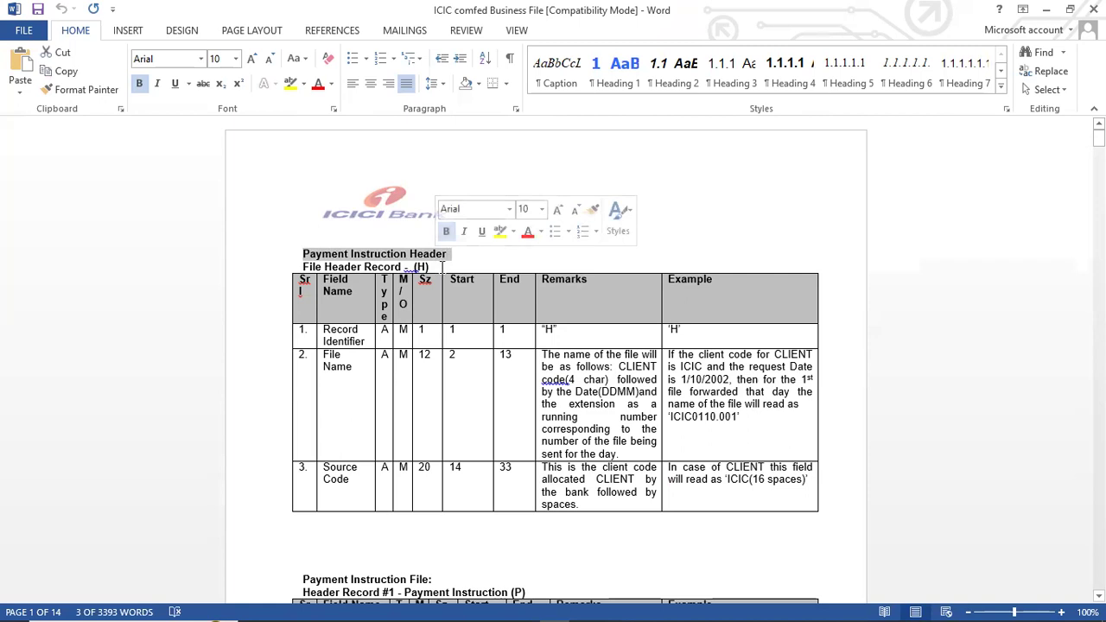
pyautogui.click(441, 267)
pyautogui.moveTo(421, 267); pyautogui.dragTo(297, 270)
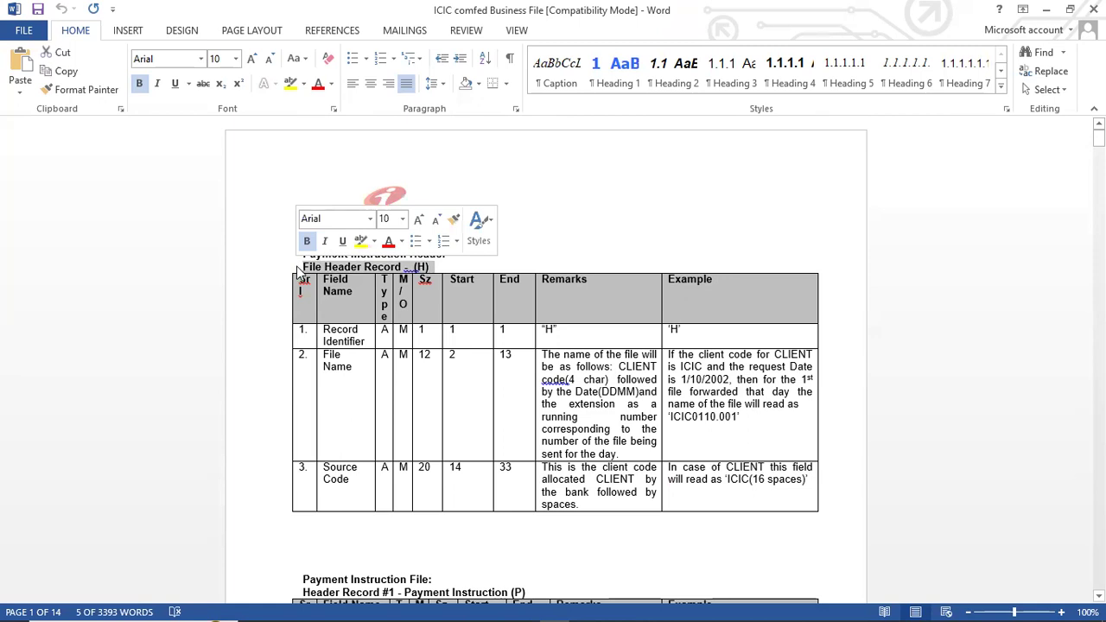
pyautogui.moveTo(325, 332); pyautogui.dragTo(365, 346)
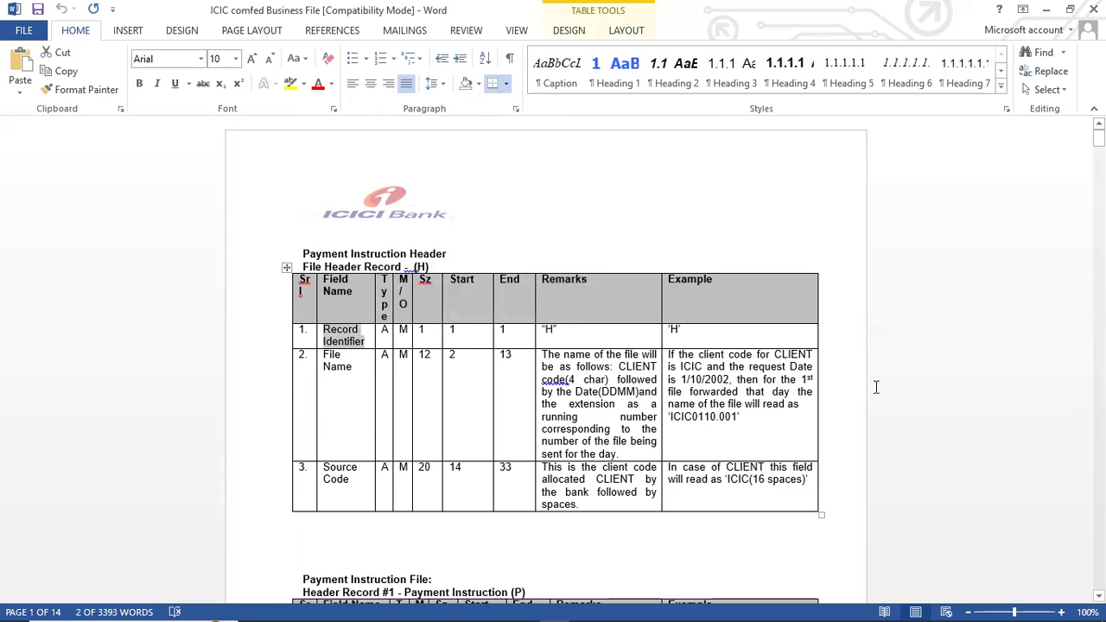
# Return to the DMEE Notes workbook in Excel, read past the Element section and select the Mapping Procedure heading.
pyautogui.hotkey('alt', 'Tab')
pyautogui.click(403, 372)
pyautogui.press('Down')
pyautogui.press('Down')
pyautogui.press('Down')
pyautogui.press('Down')
pyautogui.press('Down')
pyautogui.press('Down')
pyautogui.press('Down')
pyautogui.press('Down')
pyautogui.press('Down')
pyautogui.press('Down')
pyautogui.press('Down')
pyautogui.press('Down')
pyautogui.press('Down')
pyautogui.press('Down')
pyautogui.press('Down')
pyautogui.press('Down')
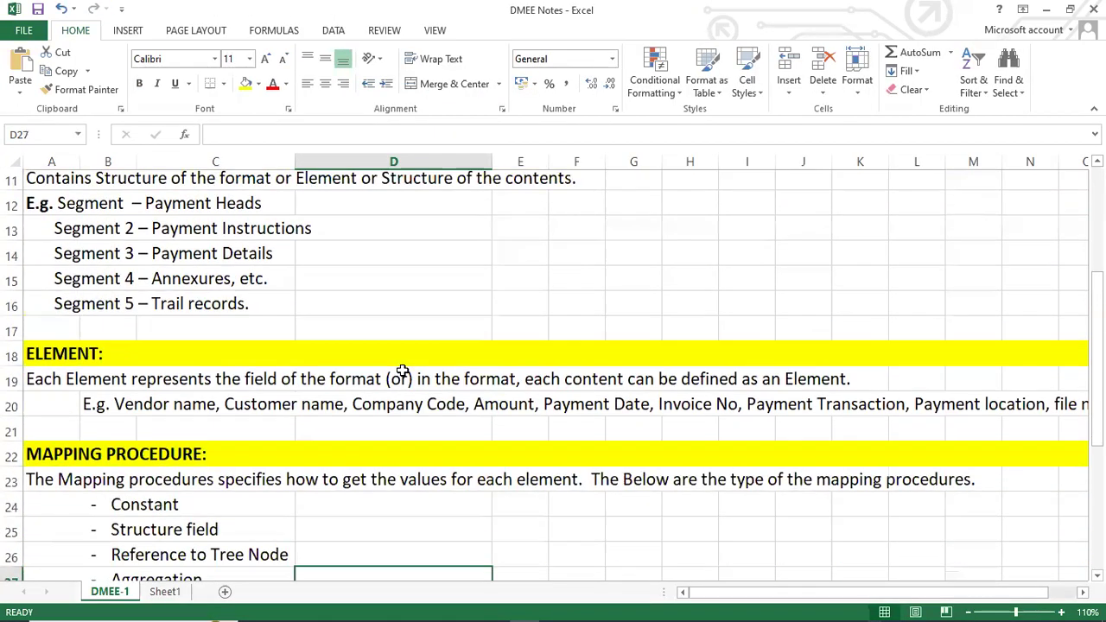
pyautogui.click(68, 384)
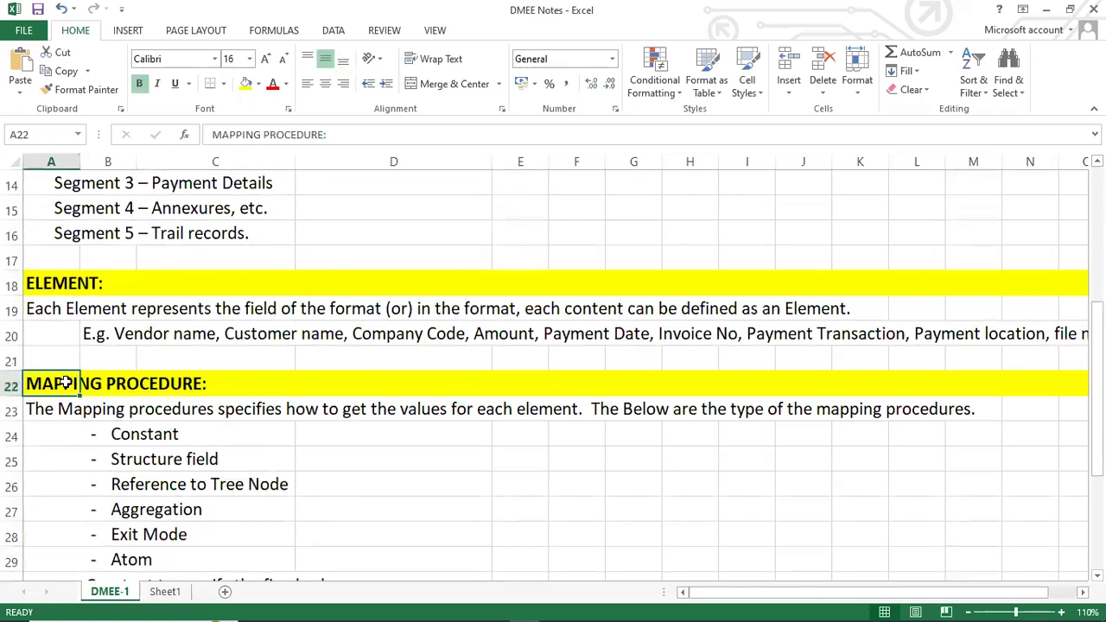
# Switch back to the Word specification and highlight the Record Identifier field in the File Header Record table.
pyautogui.hotkey('alt', 'Tab')
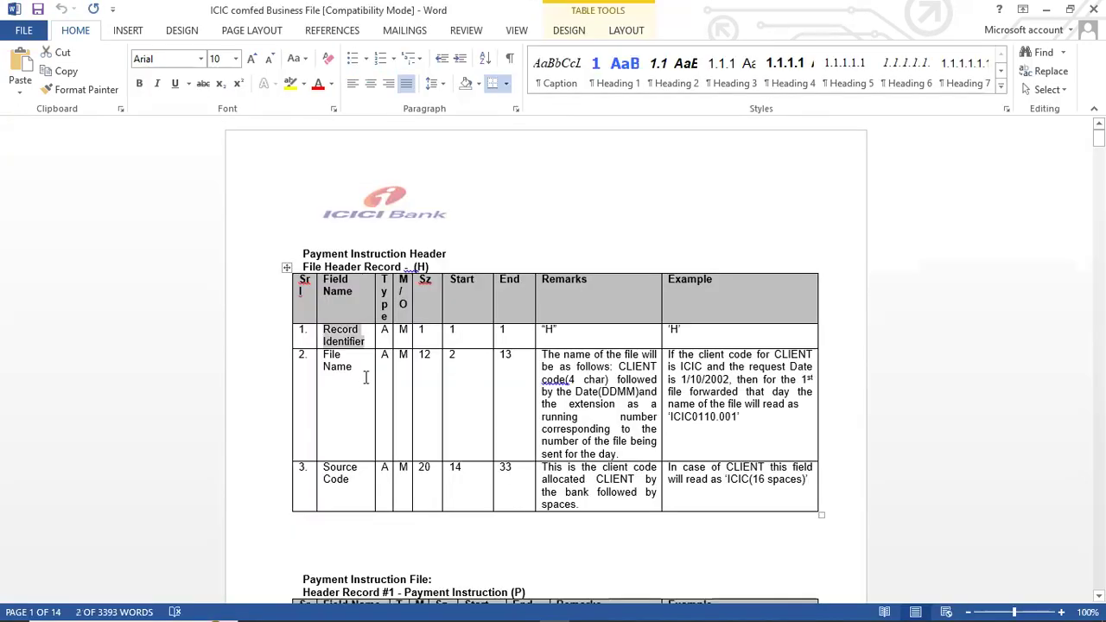
pyautogui.click(345, 416)
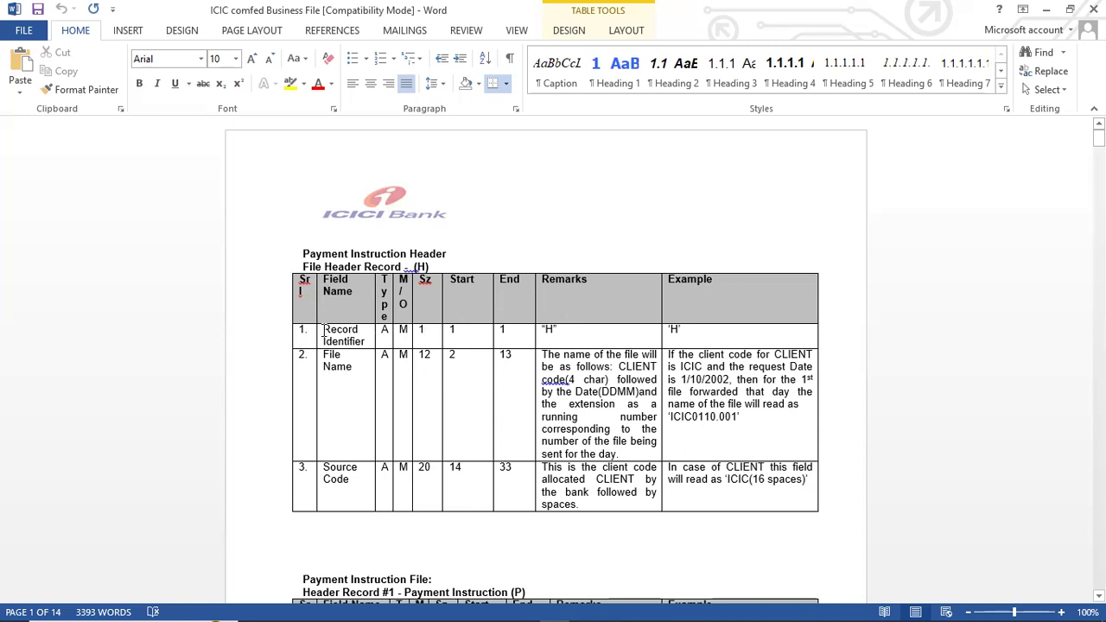
pyautogui.moveTo(323, 333); pyautogui.dragTo(363, 343)
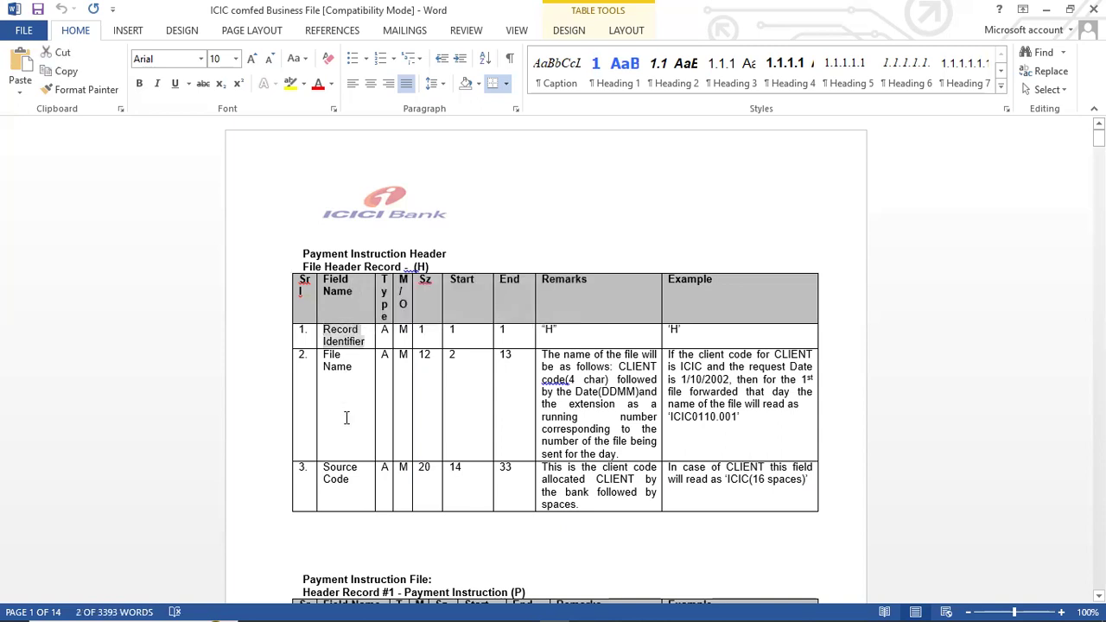
# Switch to SAP and show the DME Engine Extended initial screen.
pyautogui.hotkey('alt', 'Tab')
pyautogui.hotkey('alt', 'Tab')
pyautogui.hotkey('alt', 'Tab')
pyautogui.hotkey('alt', 'Tab')
pyautogui.hotkey('alt', 'Tab')
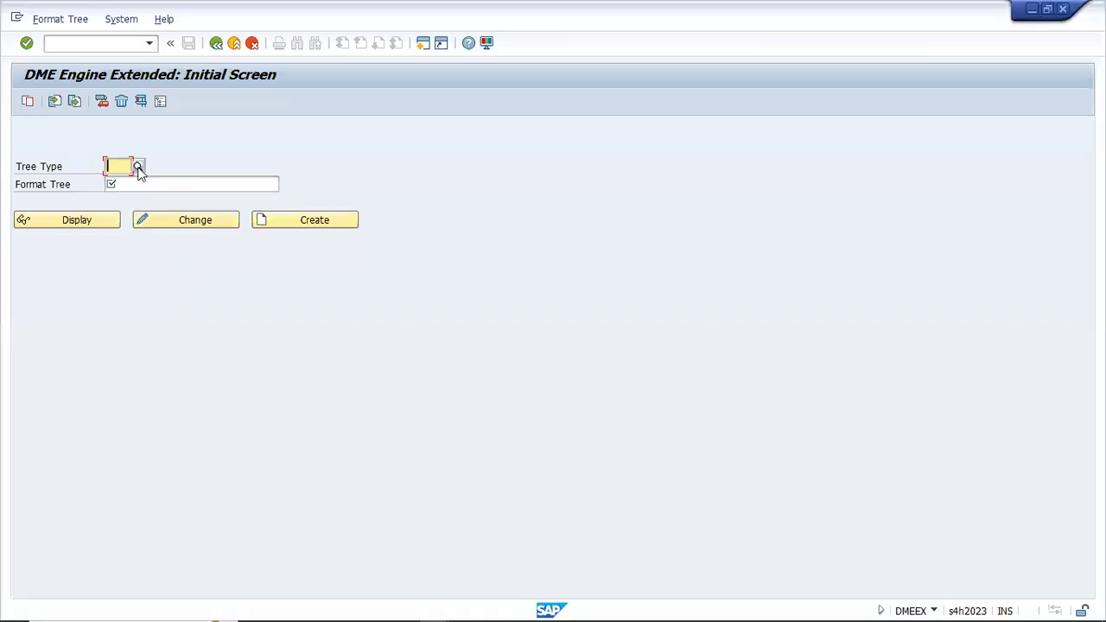
pyautogui.write('pa')
pyautogui.press('BackSpace')
pyautogui.press('BackSpace')
pyautogui.write('ayh')
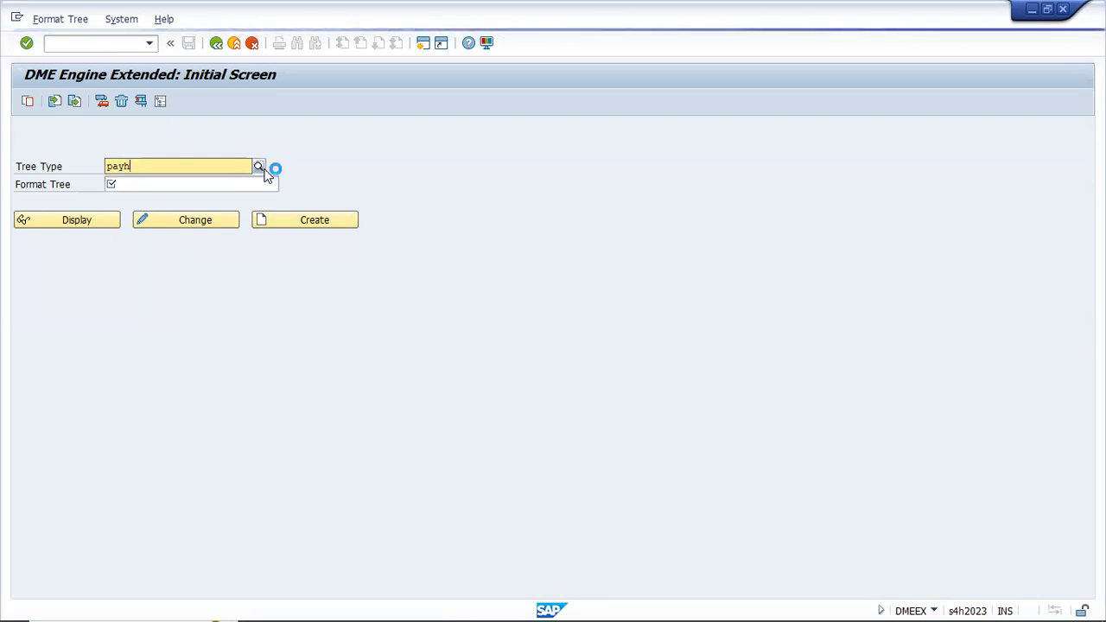
pyautogui.press('BackSpace')
pyautogui.press('BackSpace')
pyautogui.press('BackSpace')
pyautogui.press('BackSpace')
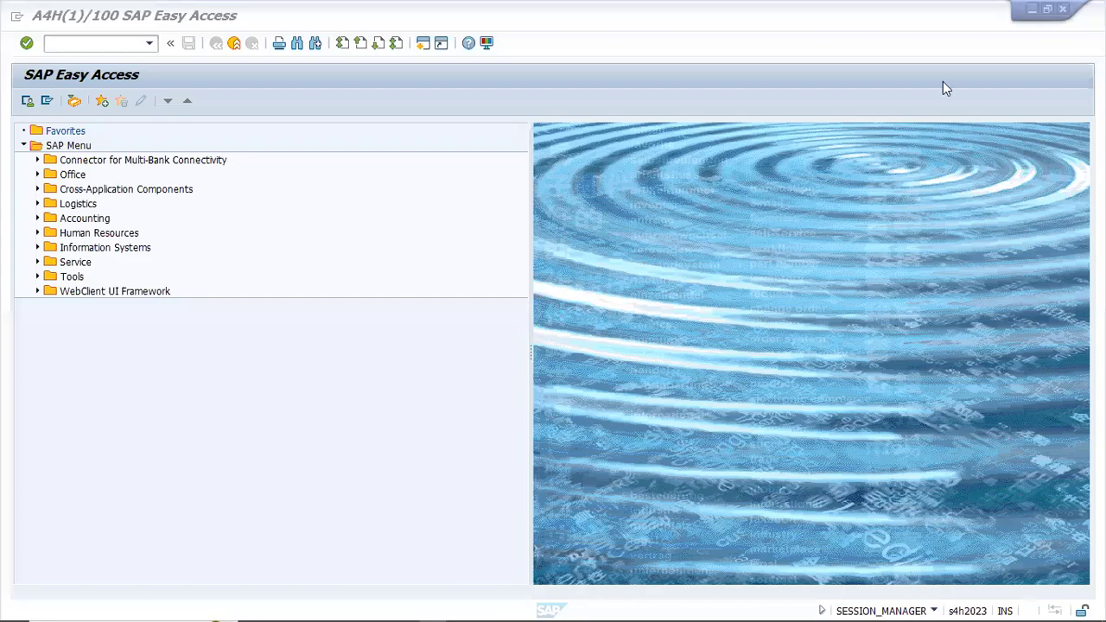
# Start transaction DMEEX from the SAP Easy Access screen using the previously entered transaction codes.
pyautogui.moveTo(532, 160); pyautogui.dragTo(537, 160)
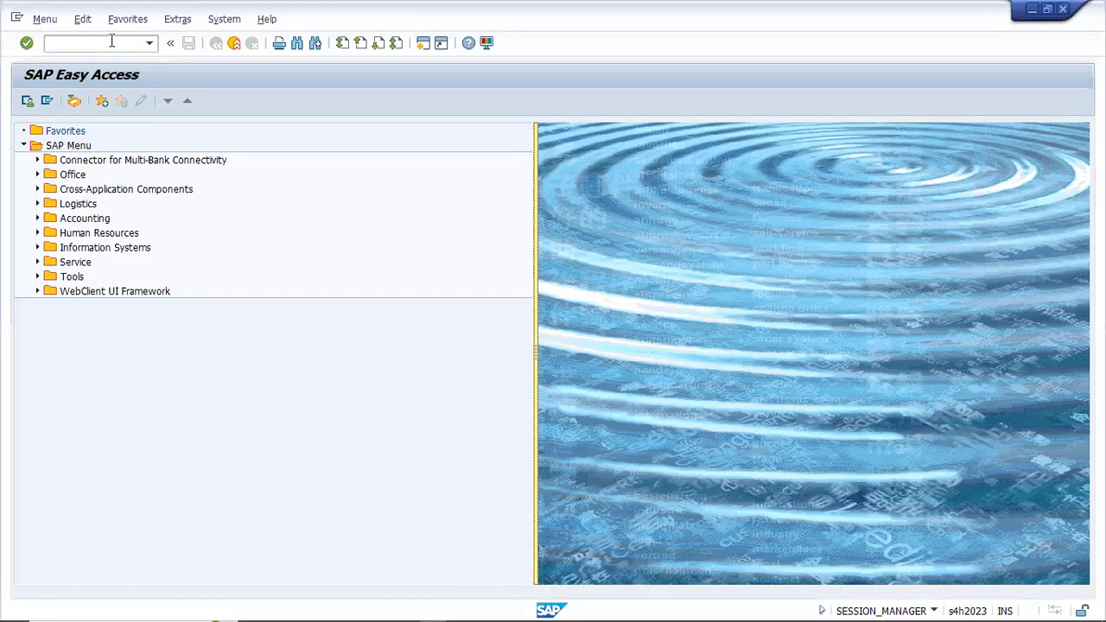
pyautogui.click(112, 41)
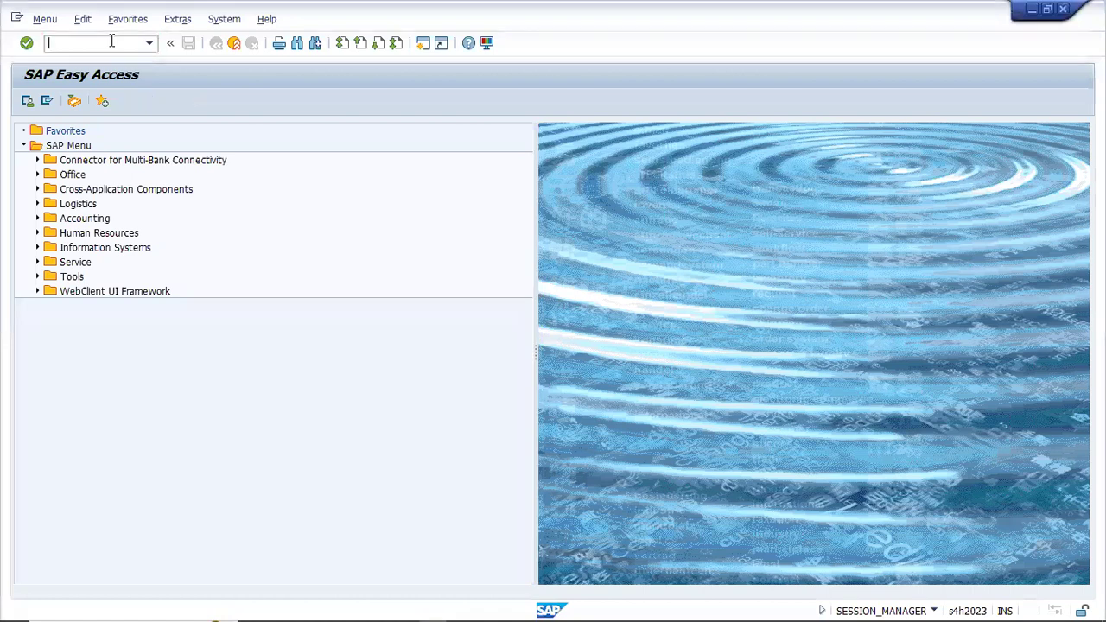
pyautogui.hotkey('alt', 'Tab')
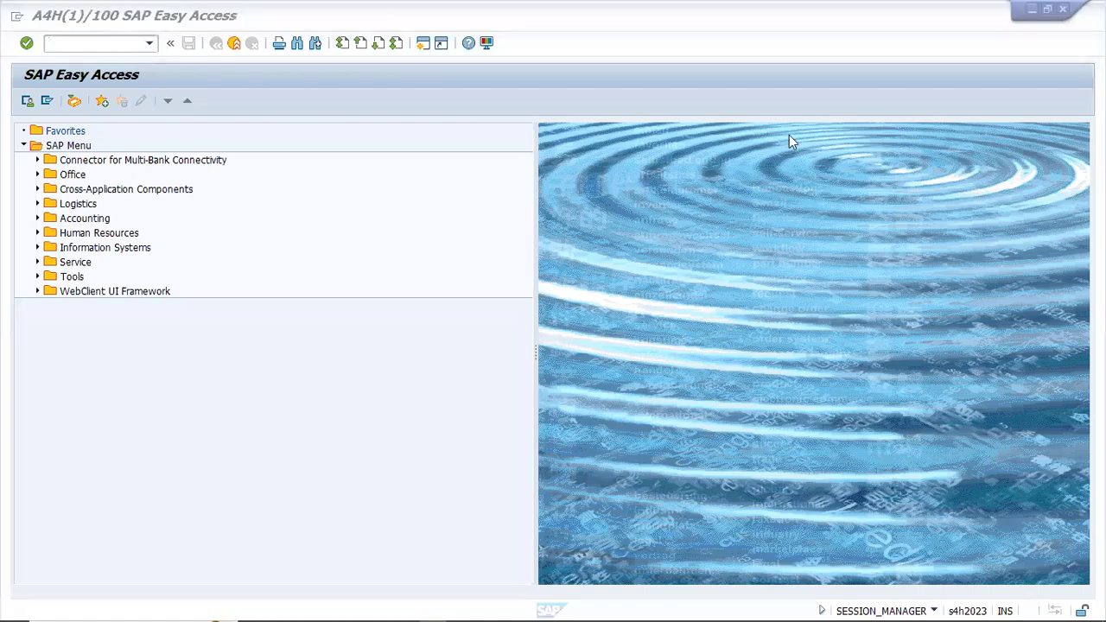
pyautogui.click(149, 45)
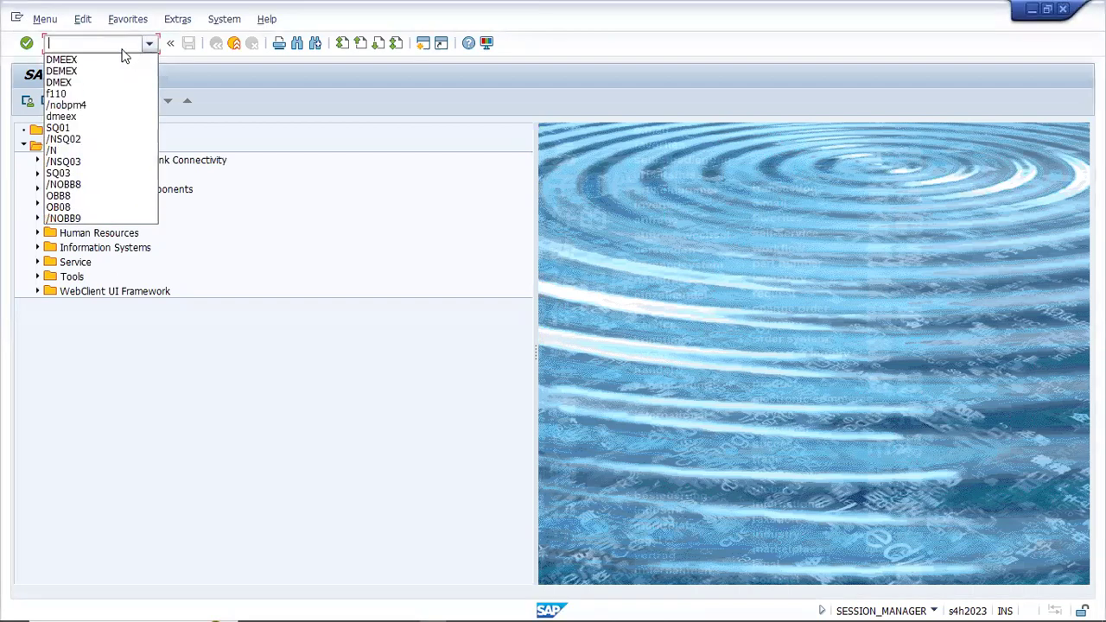
pyautogui.click(113, 58)
pyautogui.press('Return')
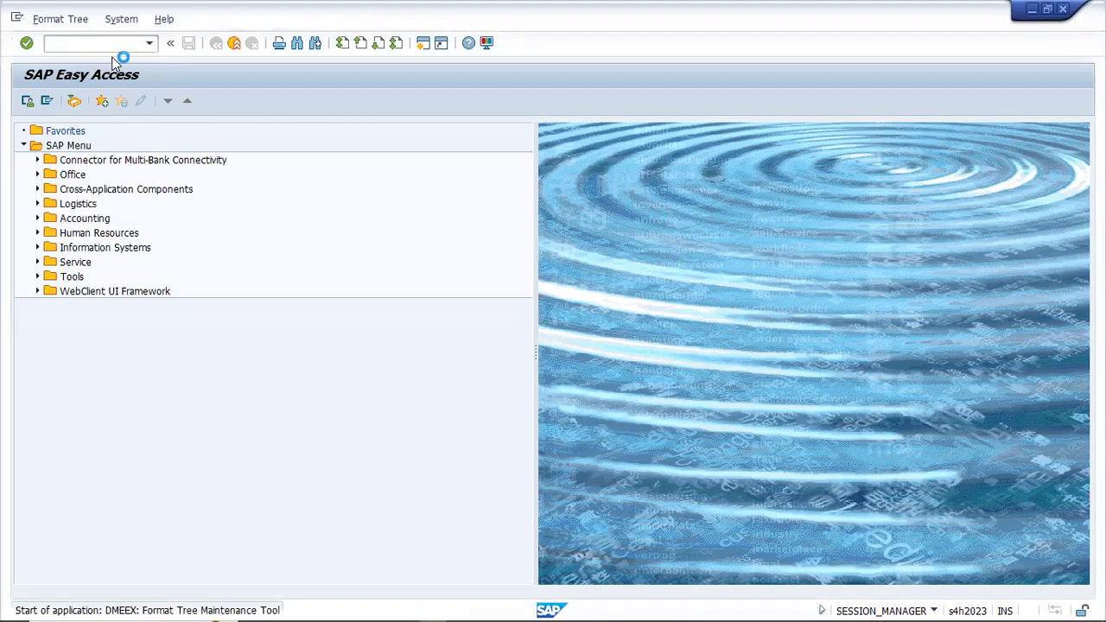
# Look up the available tree types and choose PAYM, Payment Medium Format.
pyautogui.click(142, 165)
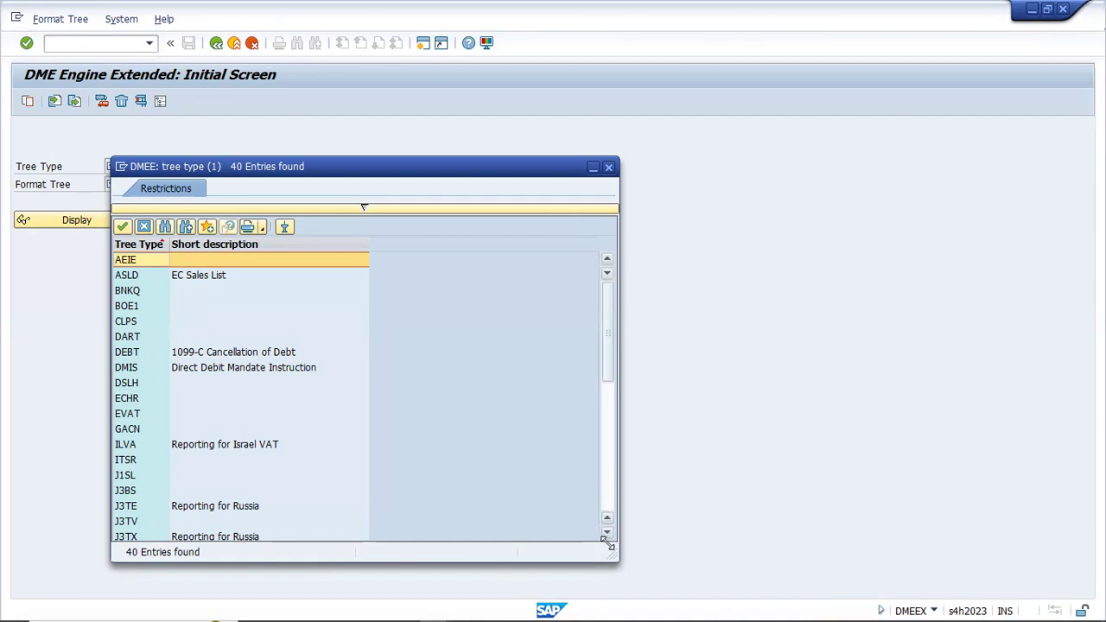
pyautogui.click(607, 531)
pyautogui.click(608, 531)
pyautogui.click(608, 531)
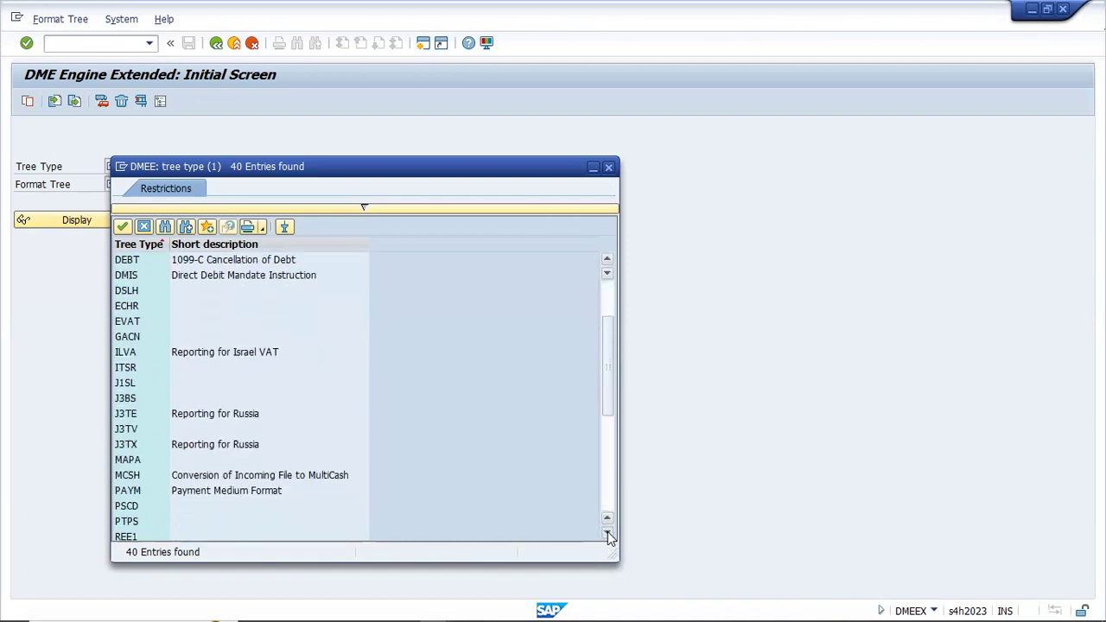
pyautogui.click(608, 532)
pyautogui.click(207, 477)
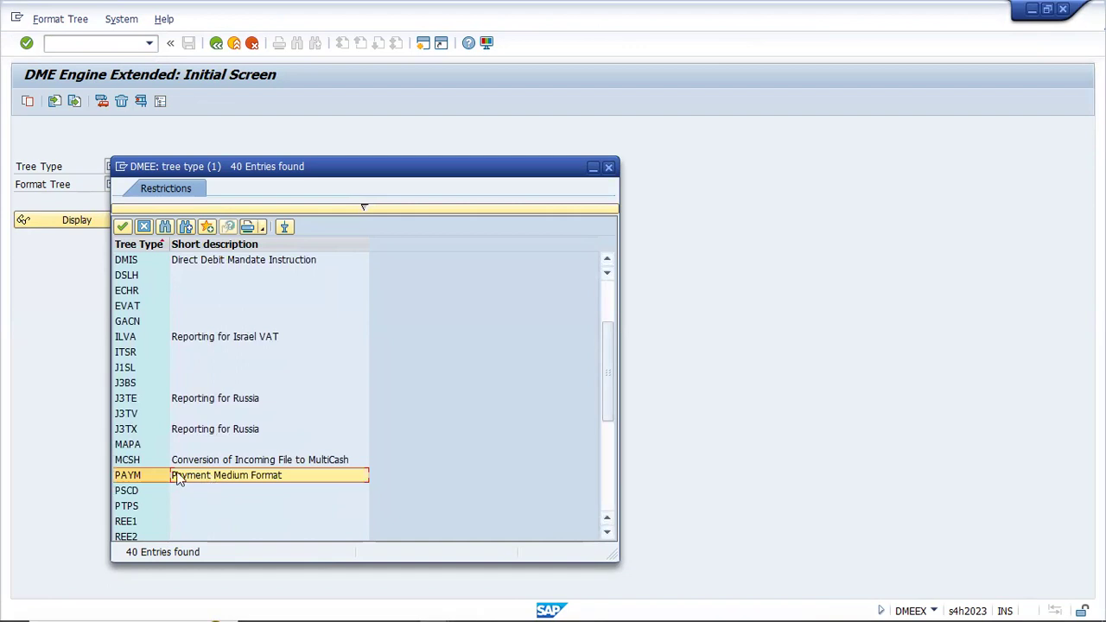
pyautogui.doubleClick(148, 475)
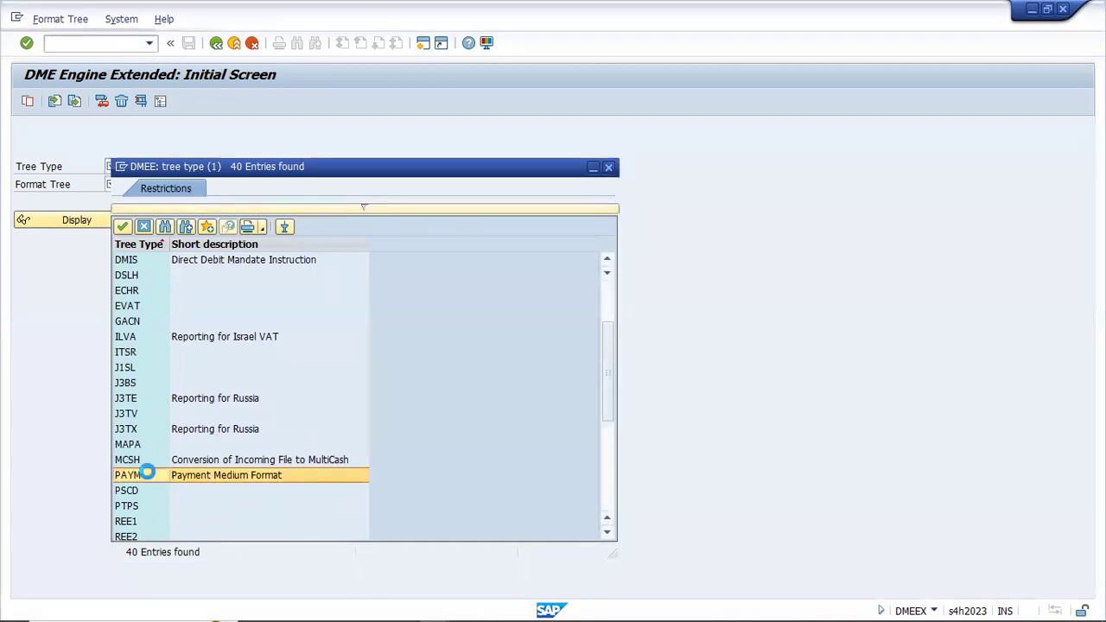
# Choose the format tree ACB_ZA for South Africa and open it in display mode.
pyautogui.click(149, 182)
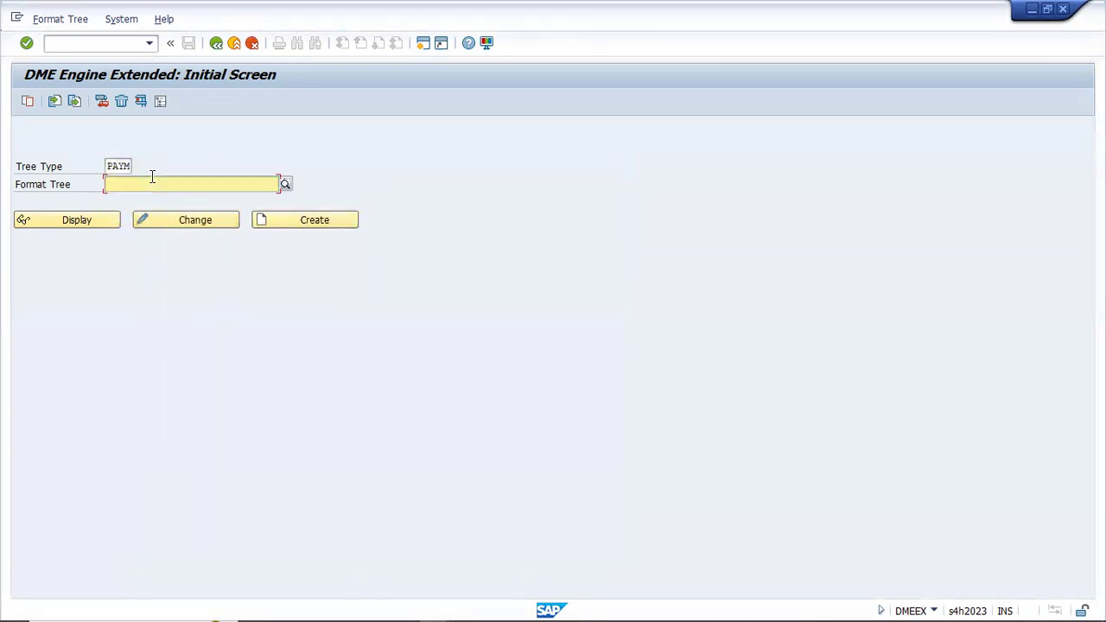
pyautogui.click(285, 184)
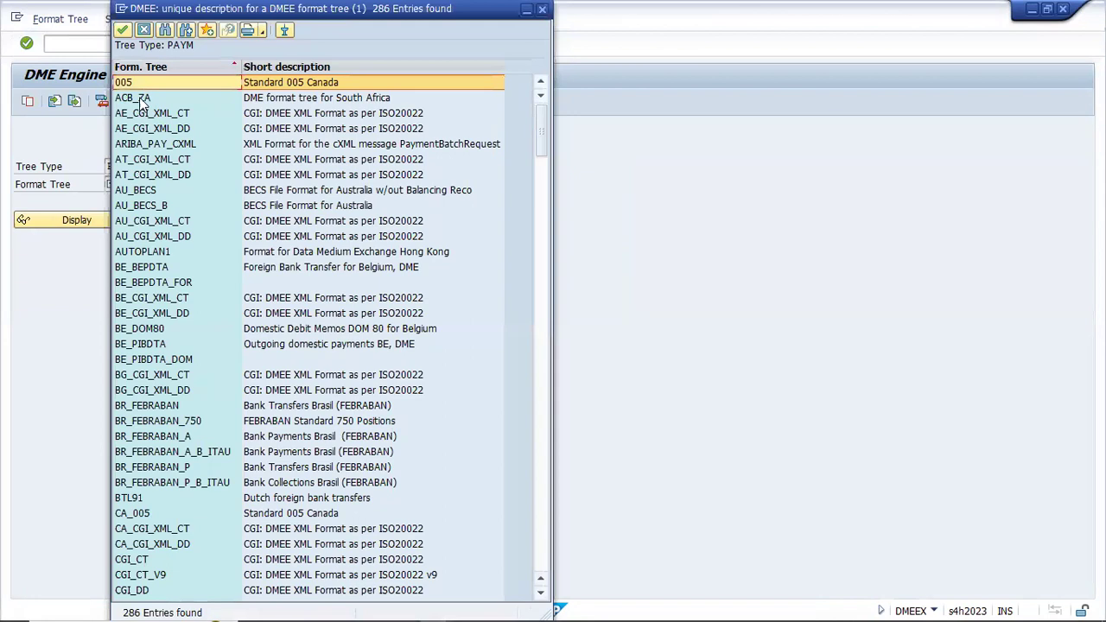
pyautogui.doubleClick(134, 98)
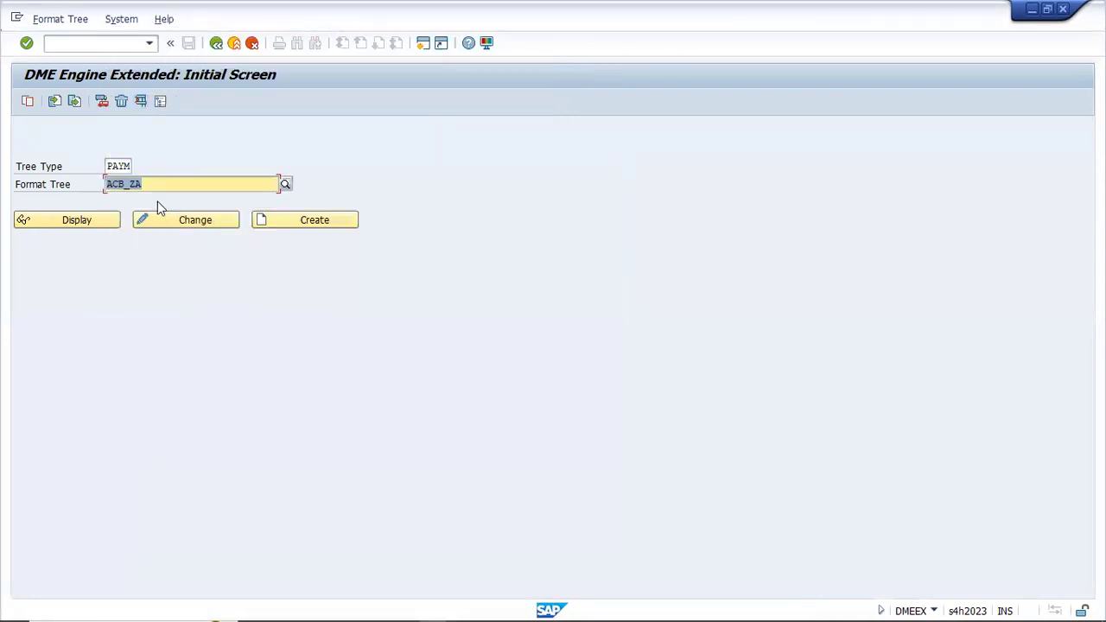
pyautogui.click(86, 225)
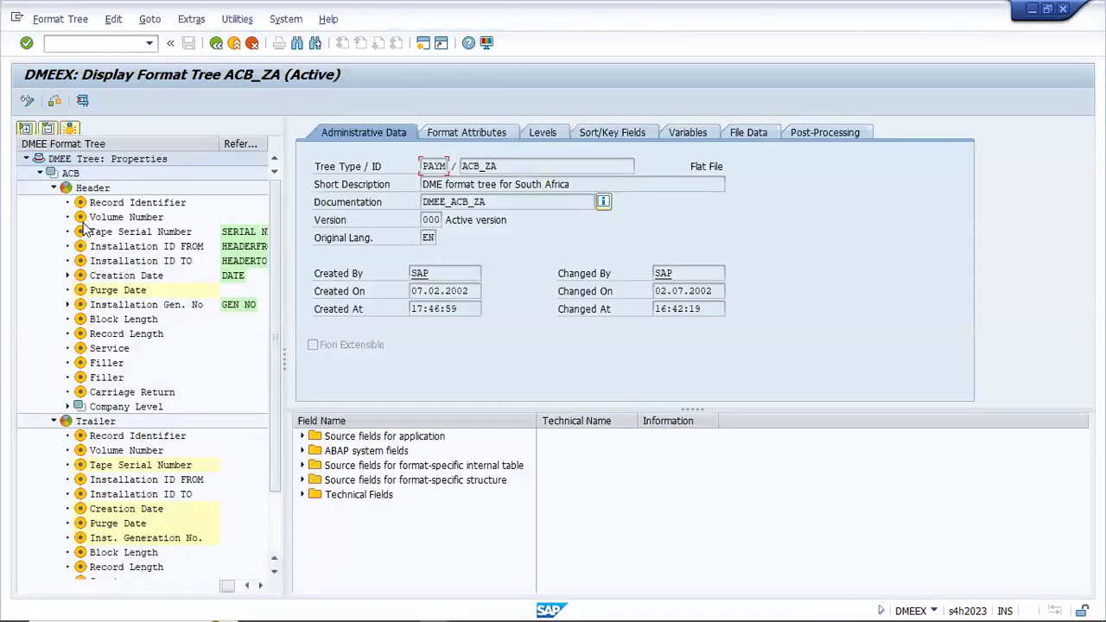
# Show the node details of the ACB group and the Header segment beneath it.
pyautogui.click(72, 172)
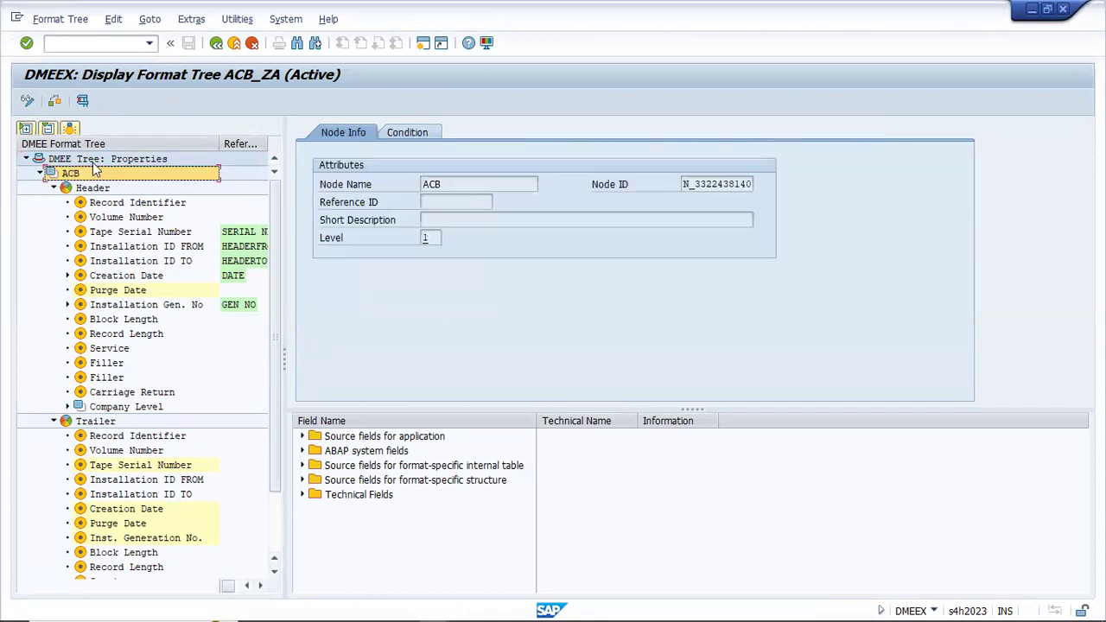
pyautogui.click(95, 187)
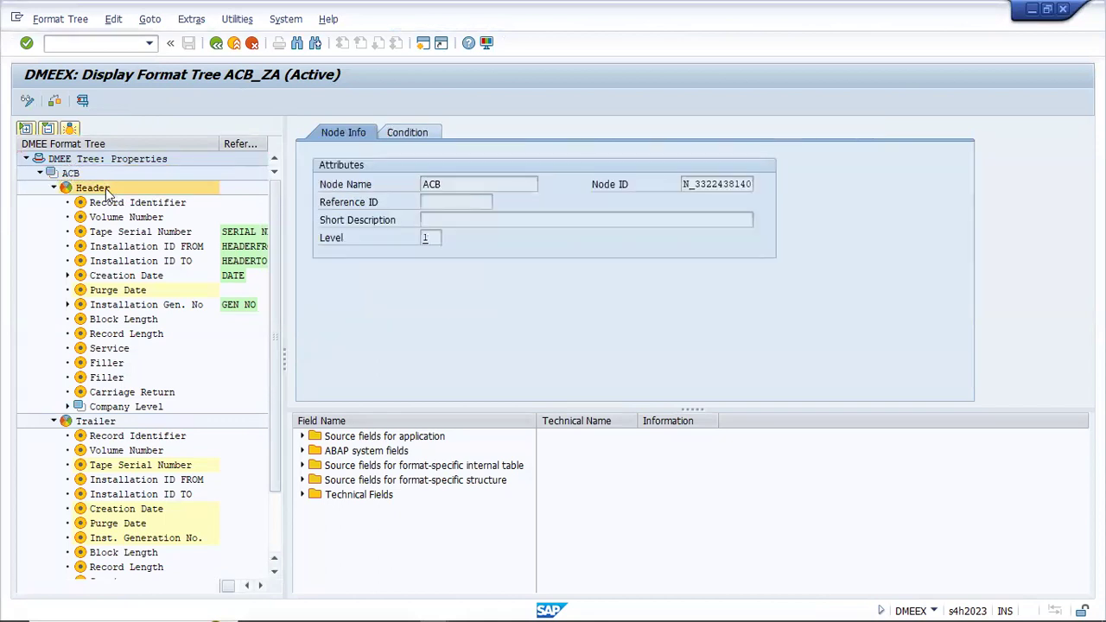
pyautogui.click(76, 173)
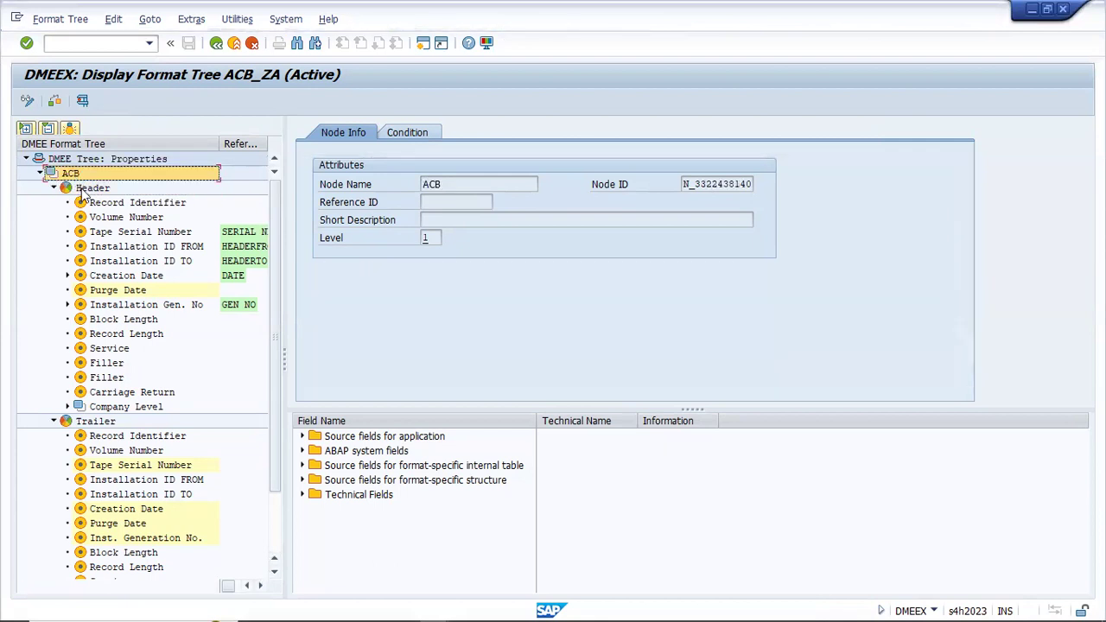
pyautogui.click(87, 189)
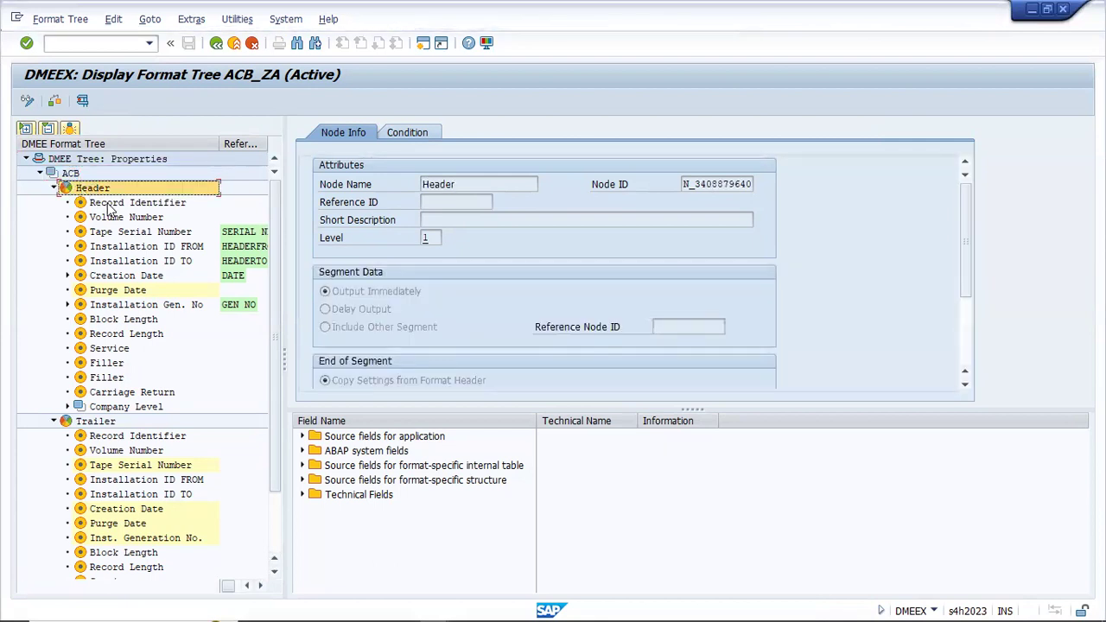
# Show the Header's Record Identifier element attributes, check the field's example in the Word specification and return to SAP.
pyautogui.click(109, 204)
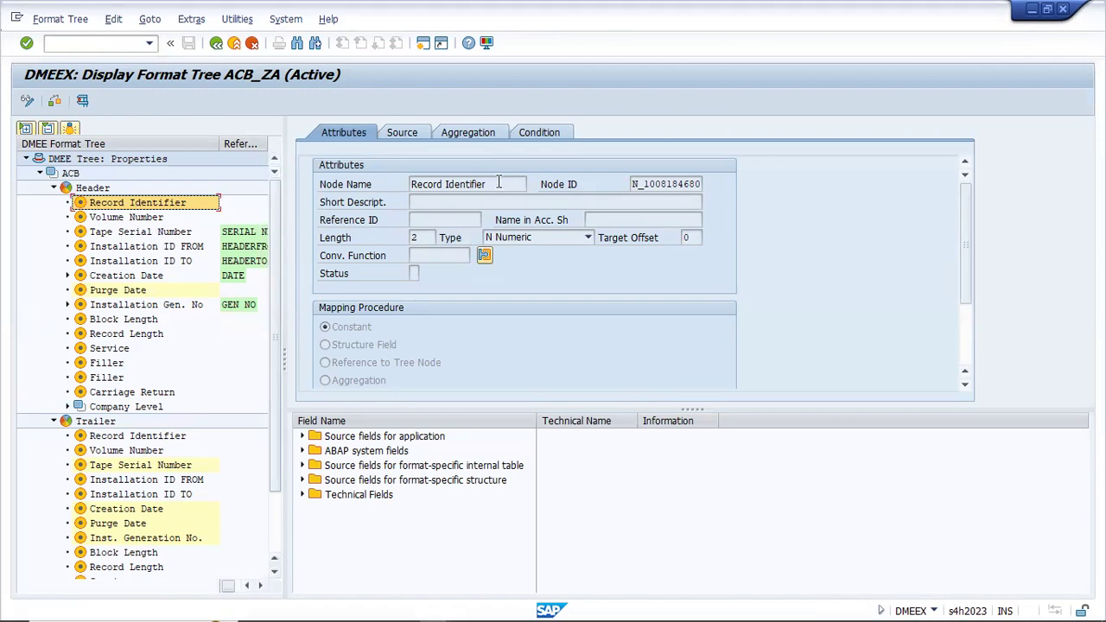
pyautogui.moveTo(499, 183); pyautogui.dragTo(420, 182)
pyautogui.click(418, 182)
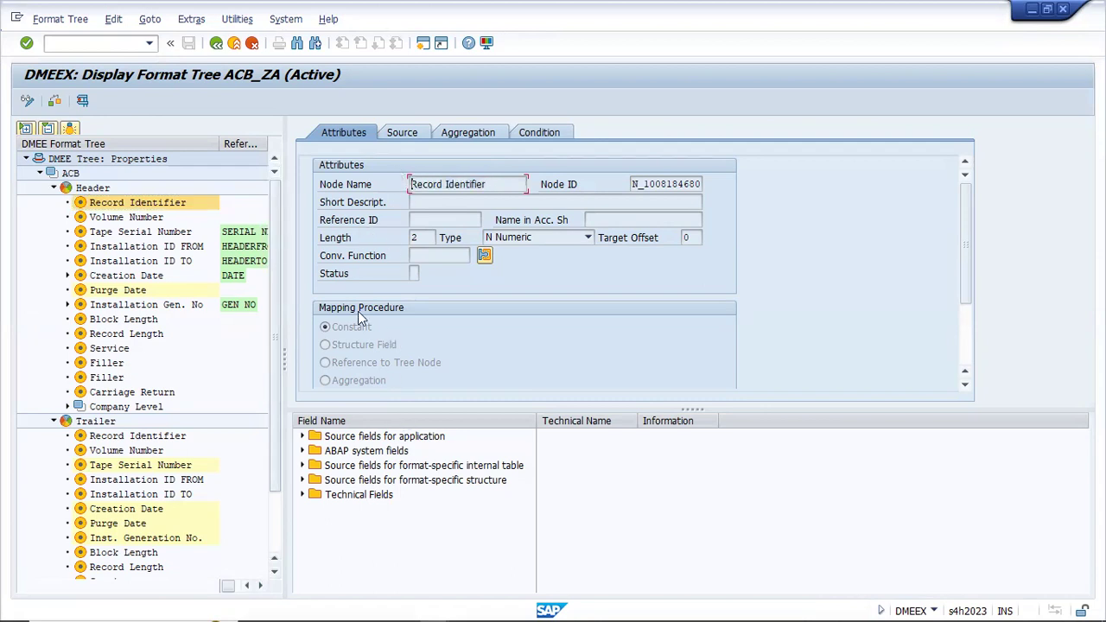
pyautogui.click(553, 605)
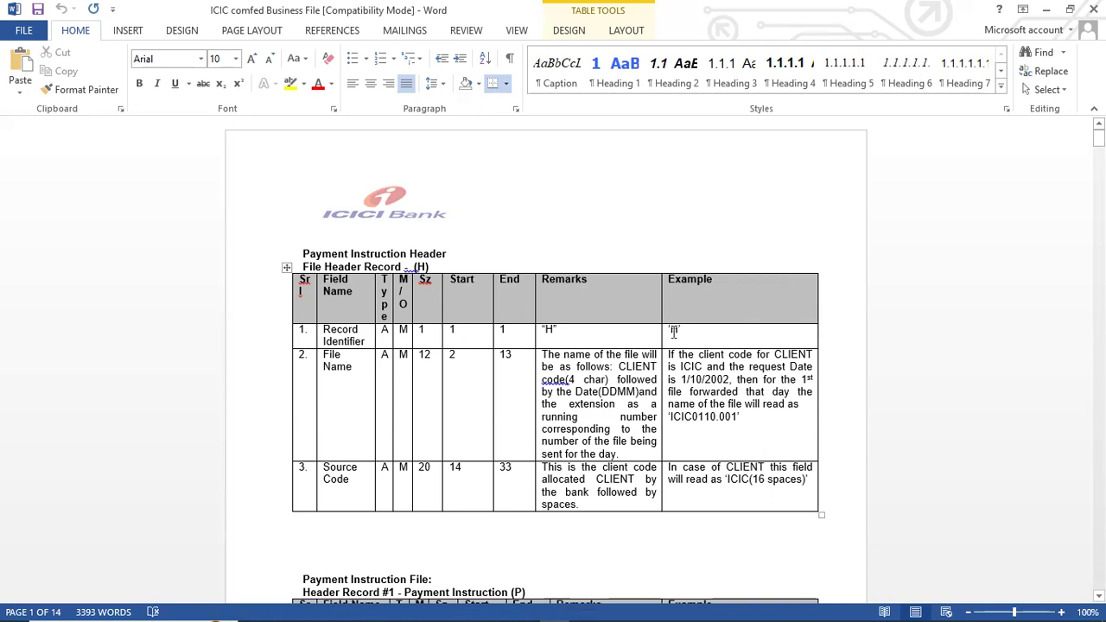
pyautogui.hotkey('alt', 'Tab')
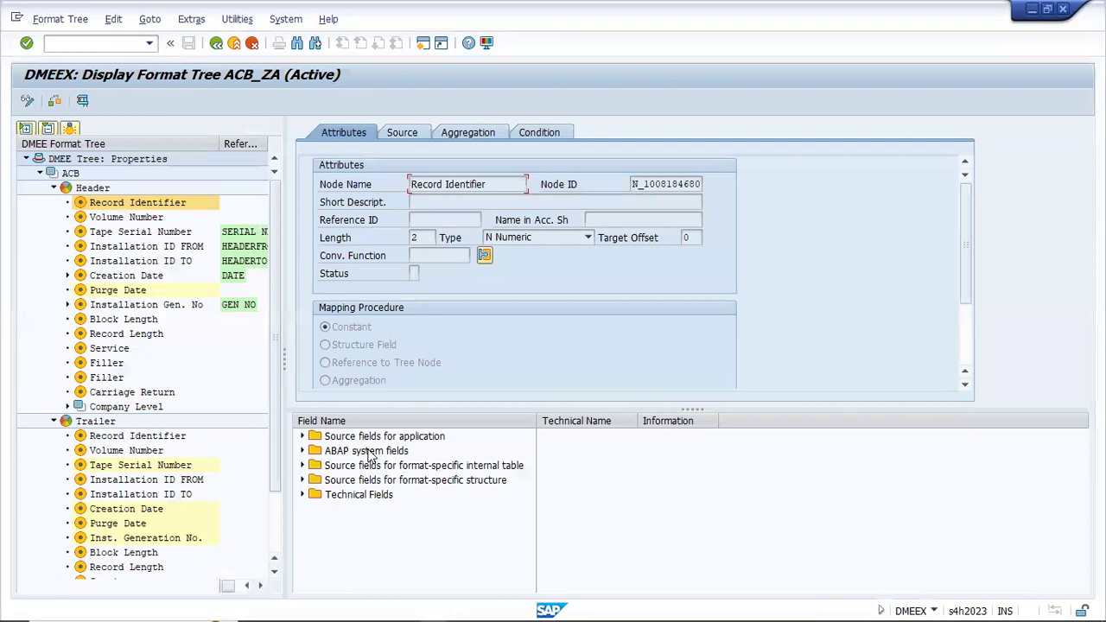
# Review the Record Identifier's mapping procedure options, compare them with its remark in the Word specification and return to SAP.
pyautogui.click(965, 389)
pyautogui.click(965, 389)
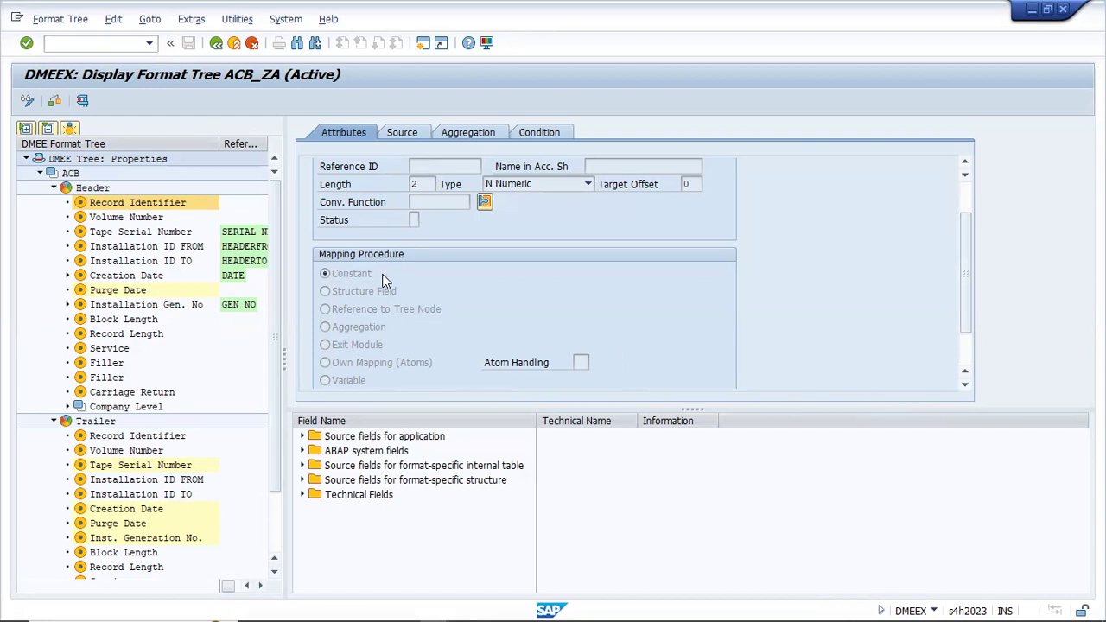
pyautogui.moveTo(468, 609)
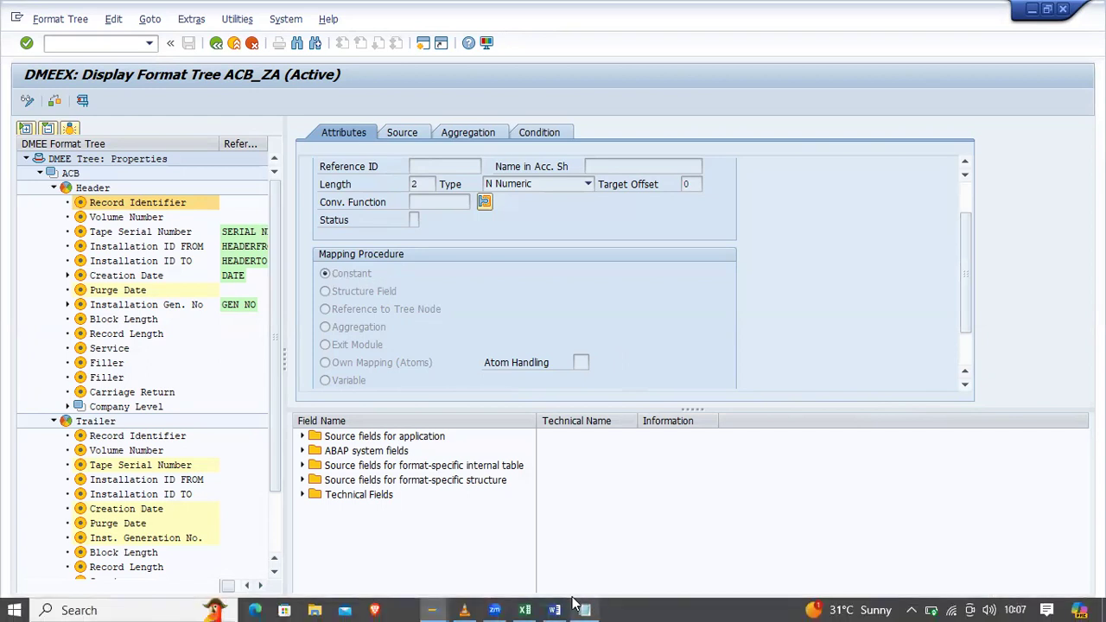
pyautogui.click(554, 610)
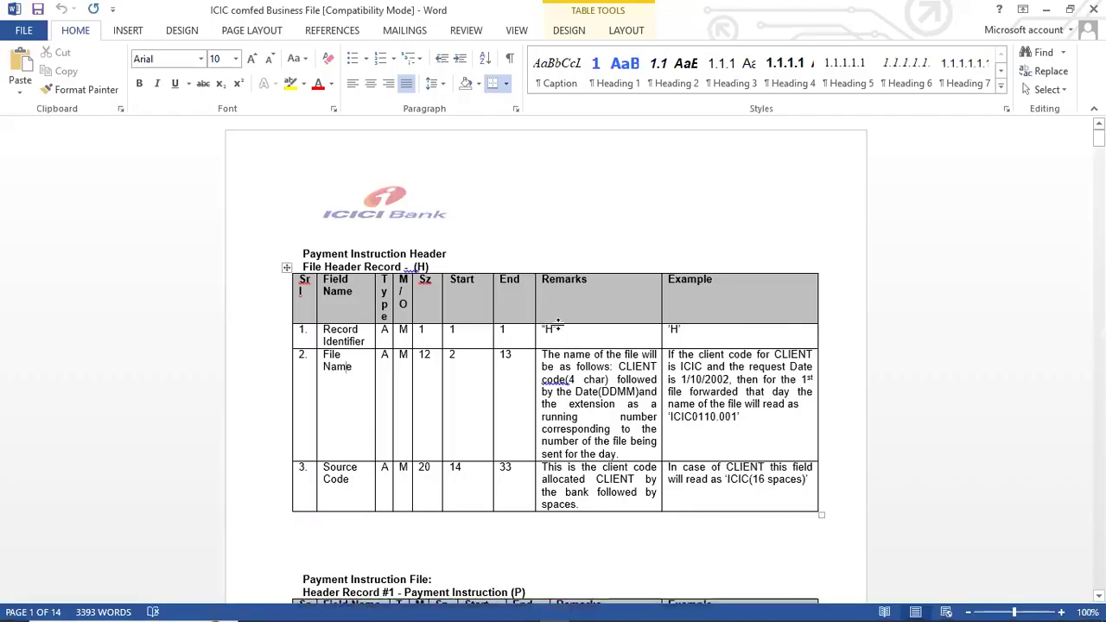
pyautogui.hotkey('alt', 'Tab')
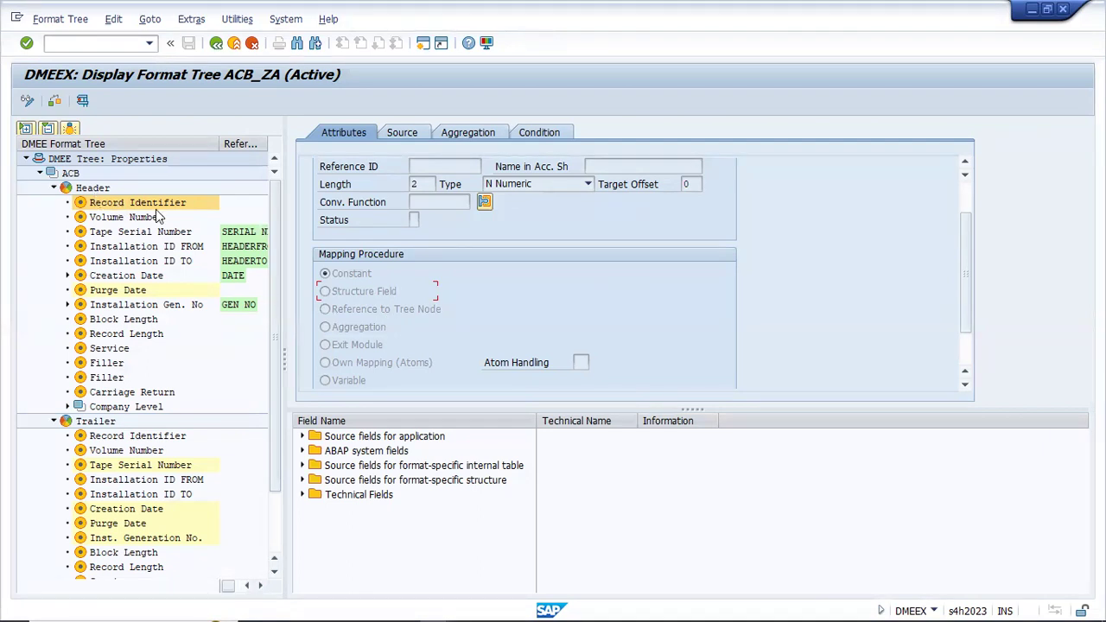
# Show the Tape Serial Number element and go through its remaining mapping procedure options down to Variable.
pyautogui.click(230, 234)
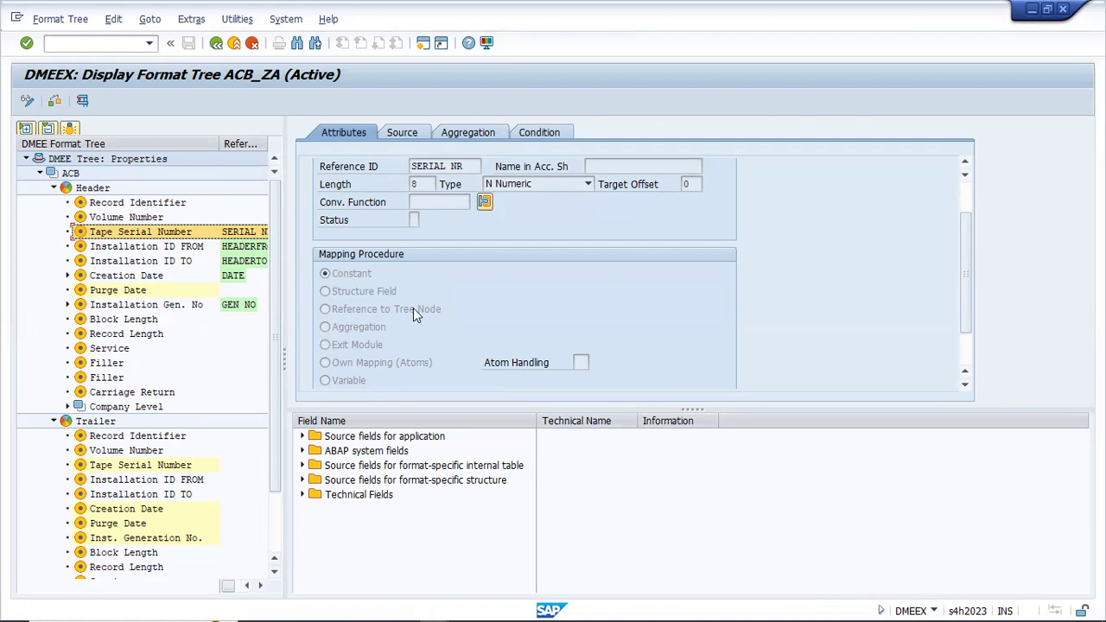
pyautogui.click(366, 327)
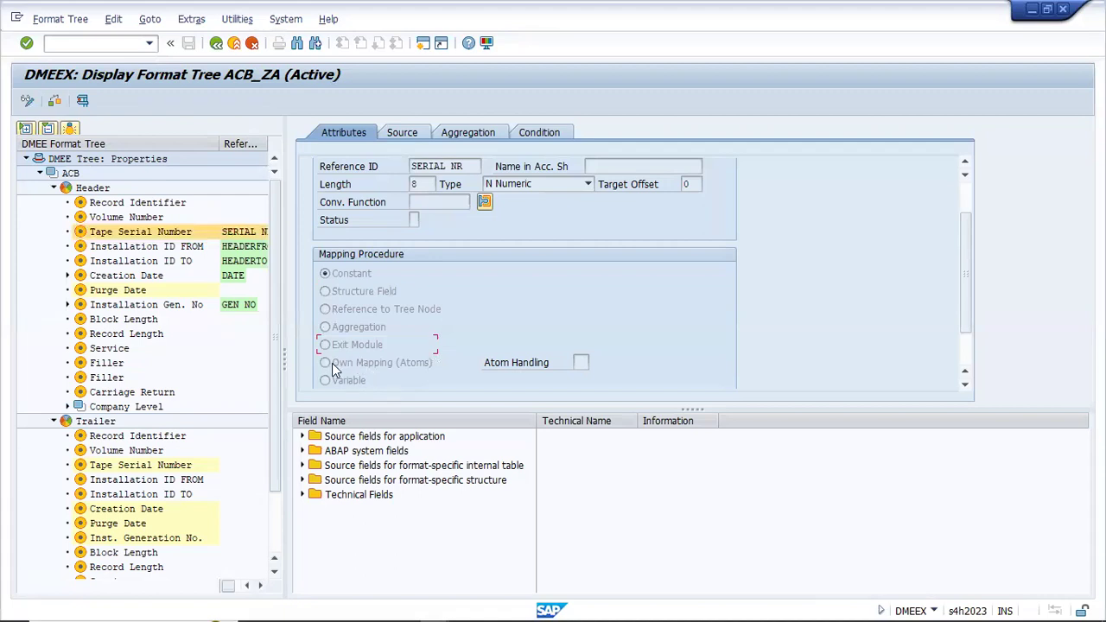
pyautogui.click(966, 386)
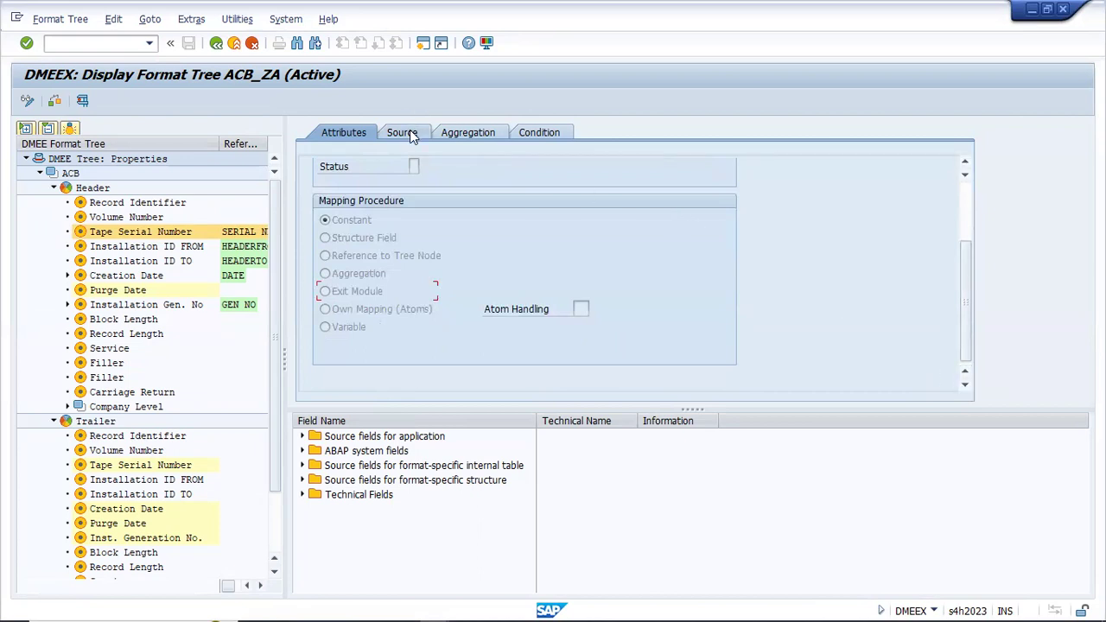
# Select the Header segment again and show its Segment Data and End of Segment settings.
pyautogui.click(92, 189)
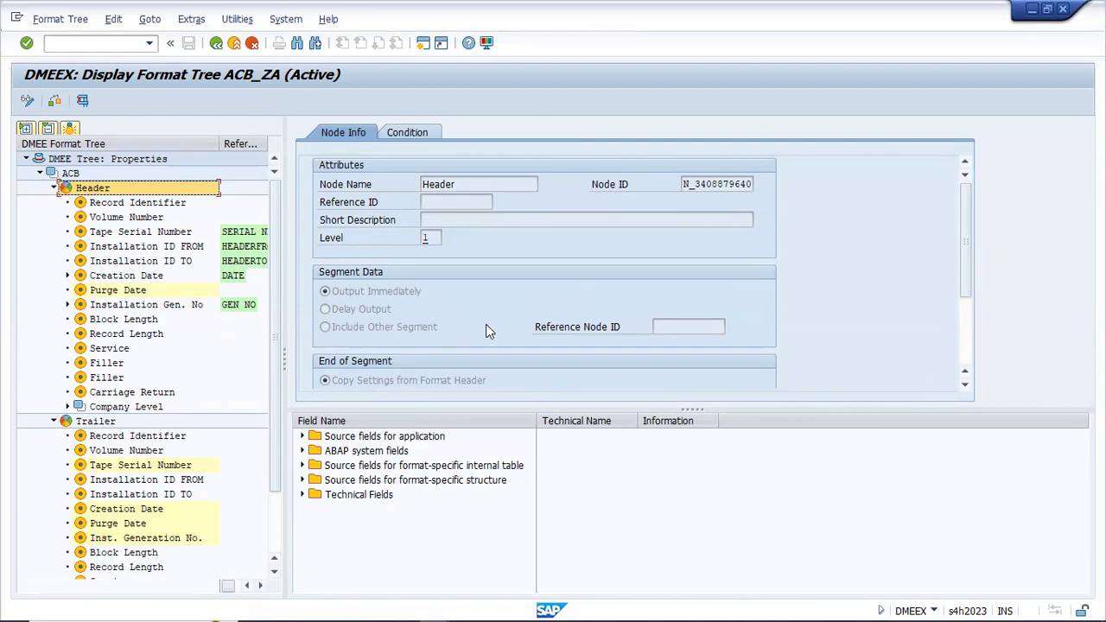
pyautogui.click(966, 387)
pyautogui.click(966, 386)
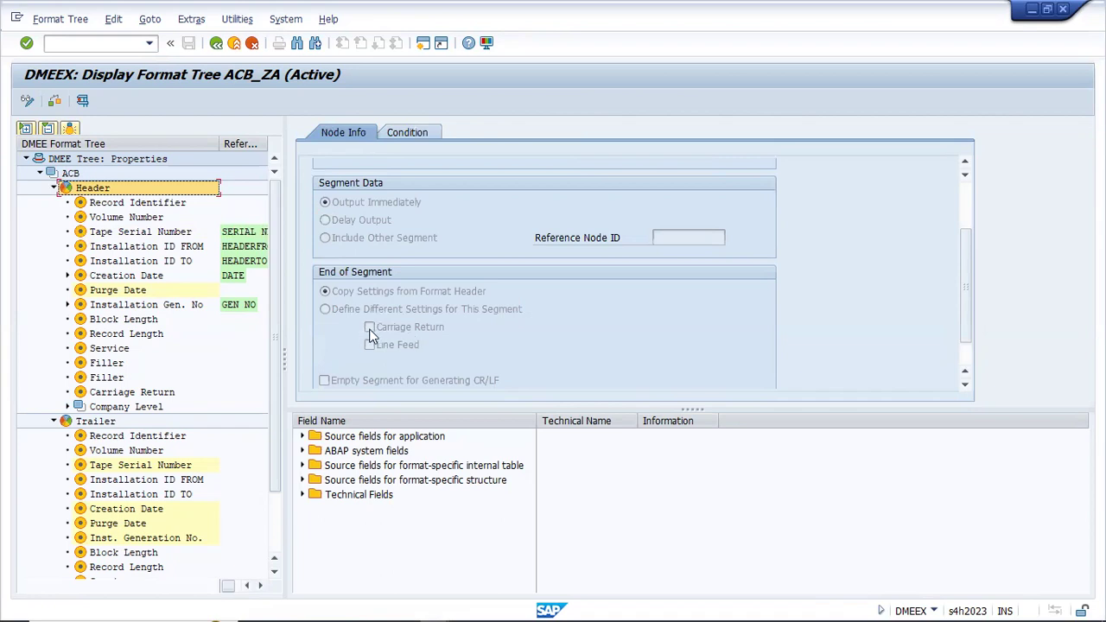
# Switch to the Test File in Notepad, inspect the ends of the H and P lines and highlight 2024 in the P line's date.
pyautogui.moveTo(503, 603)
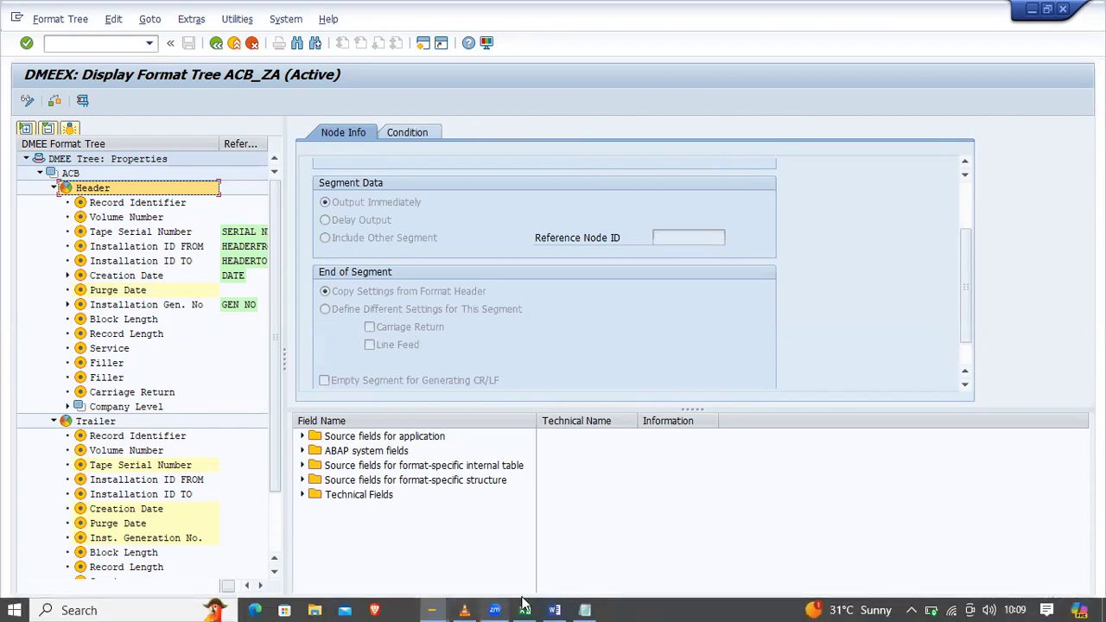
pyautogui.click(584, 610)
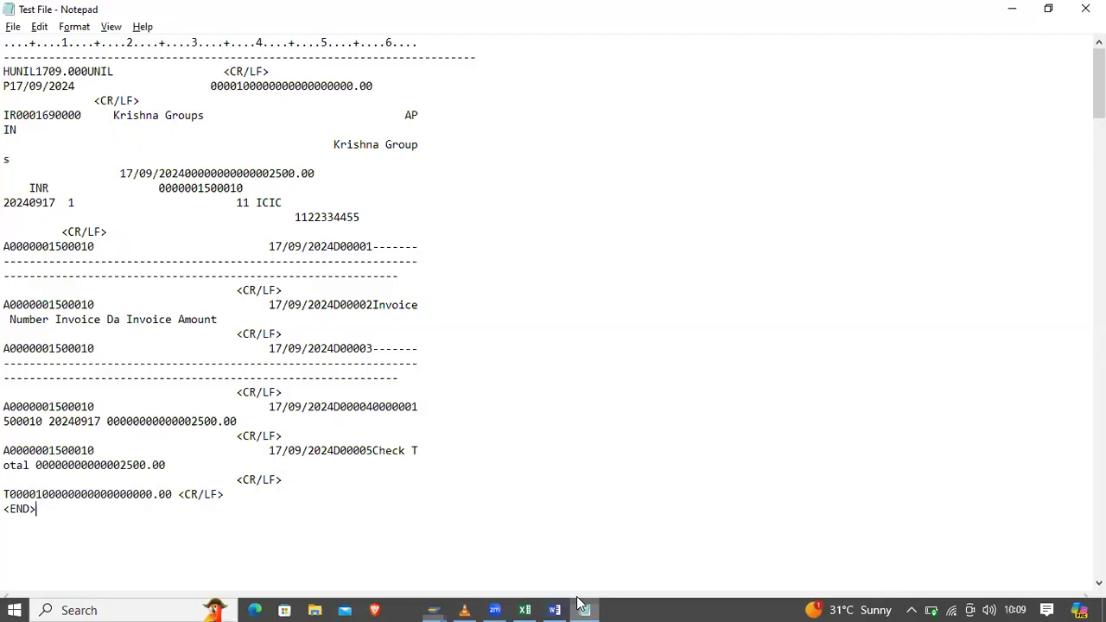
pyautogui.click(116, 73)
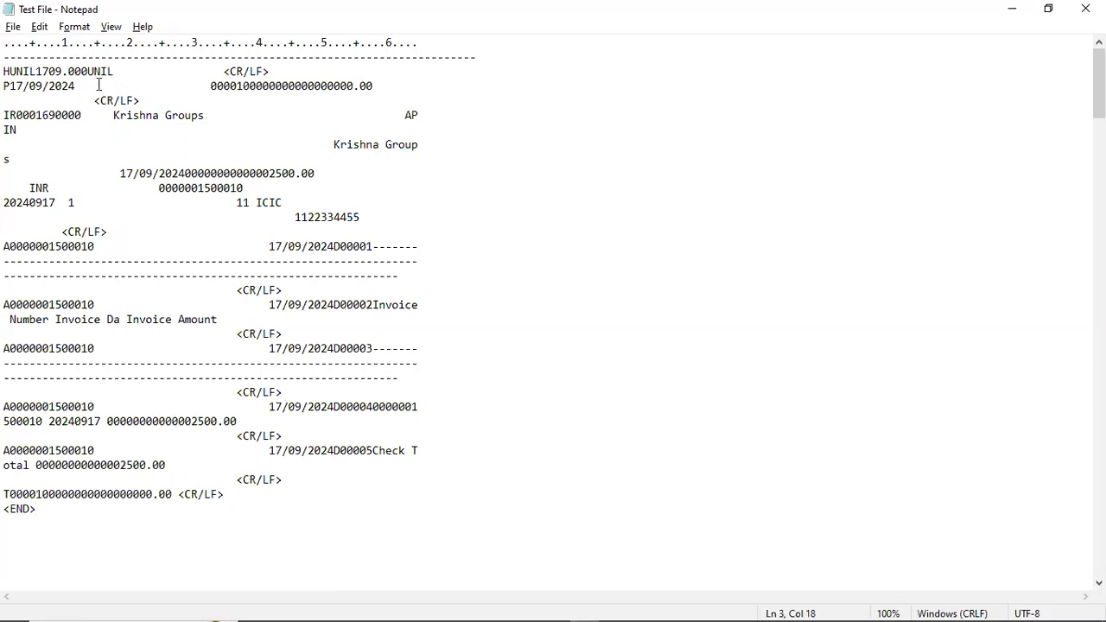
pyautogui.moveTo(78, 86); pyautogui.dragTo(49, 86)
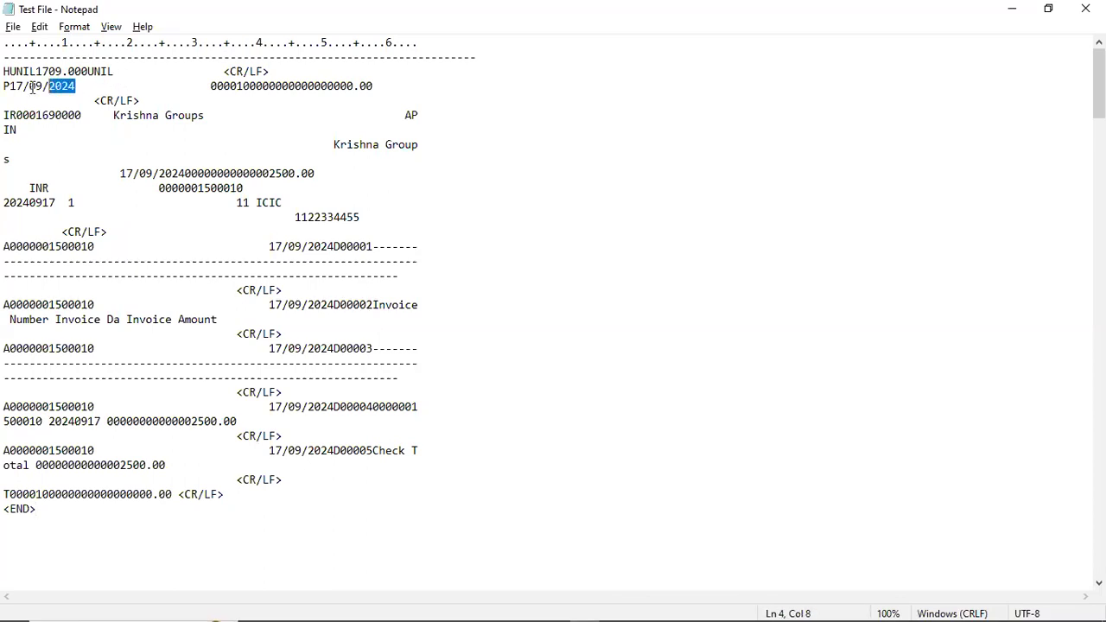
pyautogui.click(114, 88)
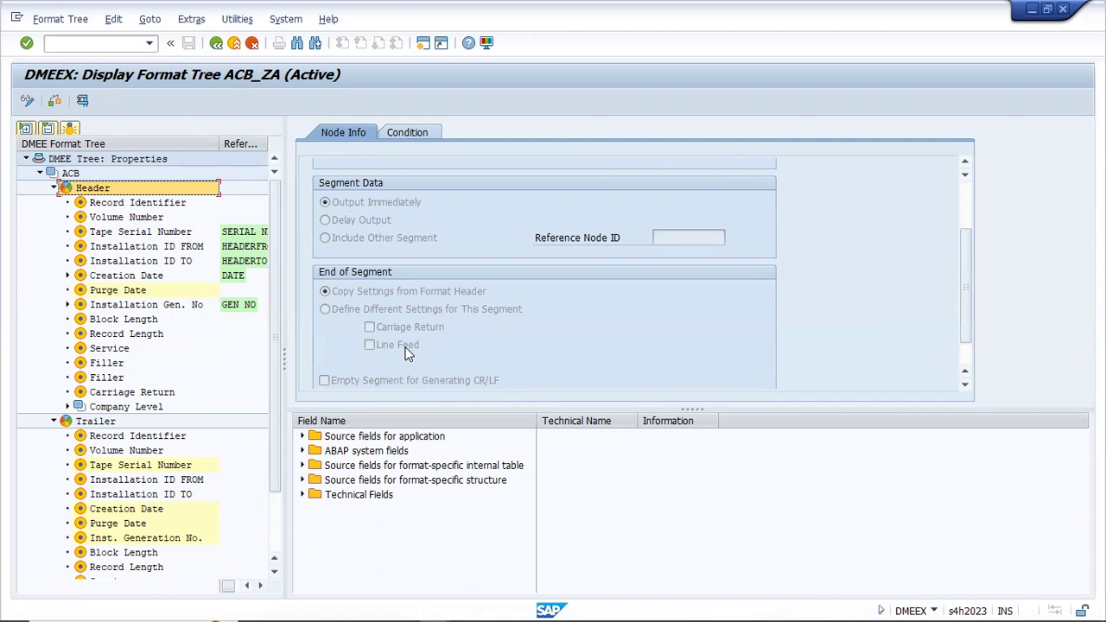
# Leave the ACB_ZA format tree display by calling the transaction code /ndmexx.
pyautogui.scroll(2, 408, 350)
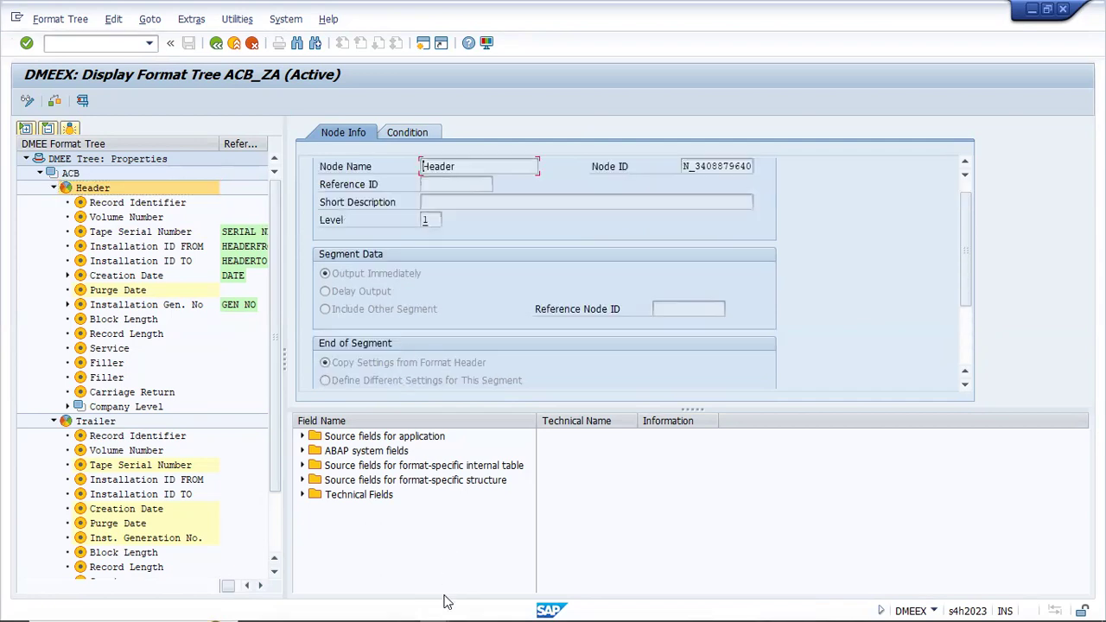
pyautogui.moveTo(527, 602)
pyautogui.write('/ndmexx')
pyautogui.press('Return')
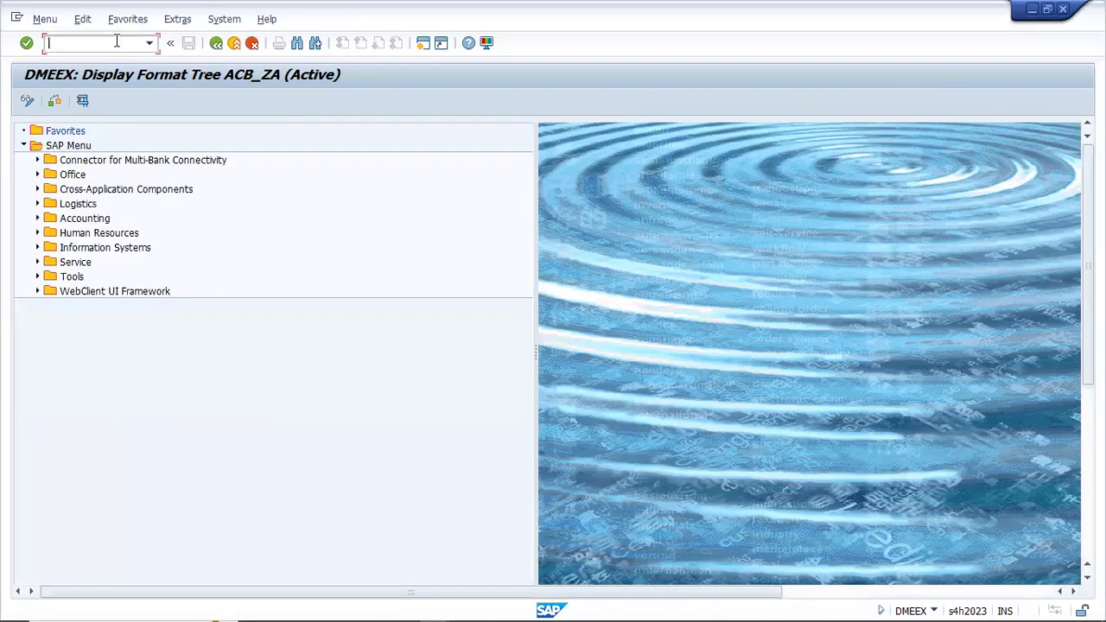
pyautogui.write('dme=')
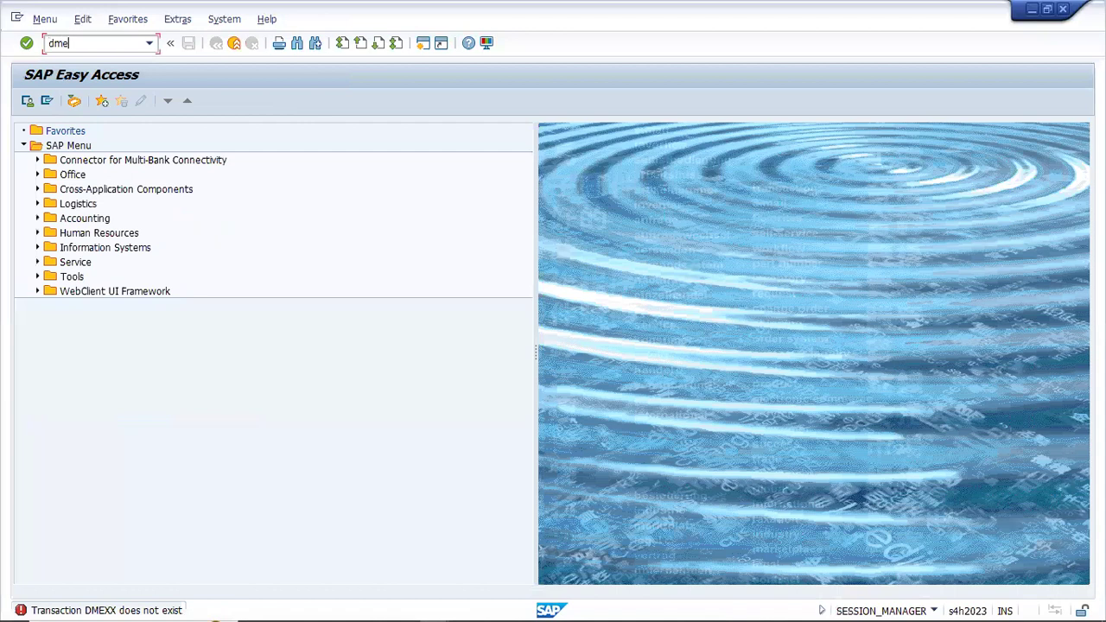
pyautogui.press('BackSpace')
pyautogui.press('BackSpace')
pyautogui.press('BackSpace')
pyautogui.press('BackSpace')
pyautogui.click(151, 45)
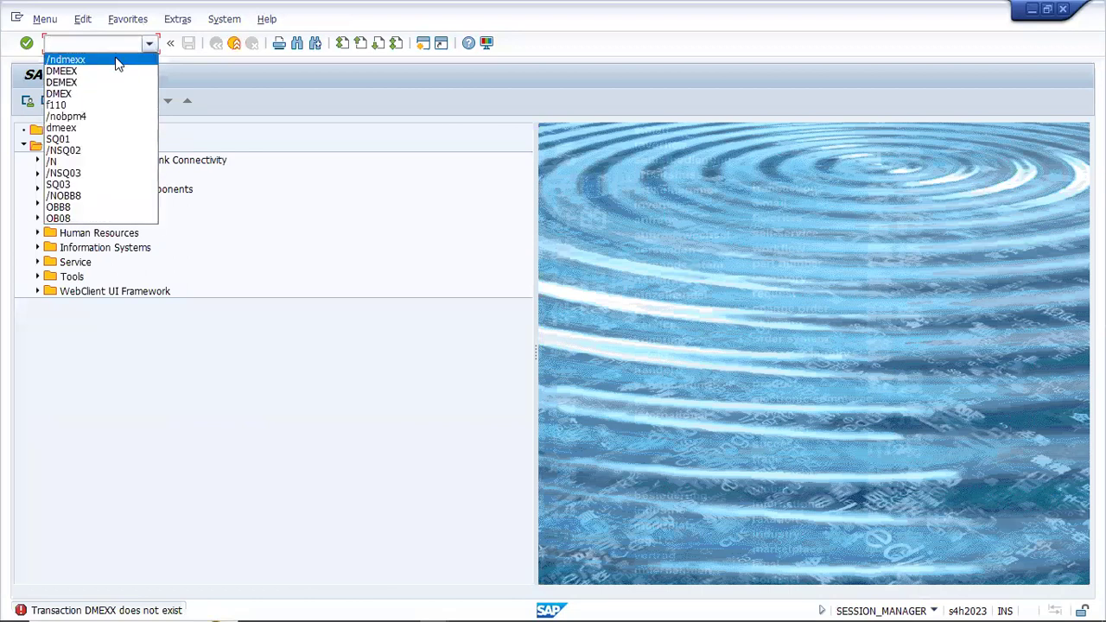
pyautogui.click(118, 61)
pyautogui.press('Return')
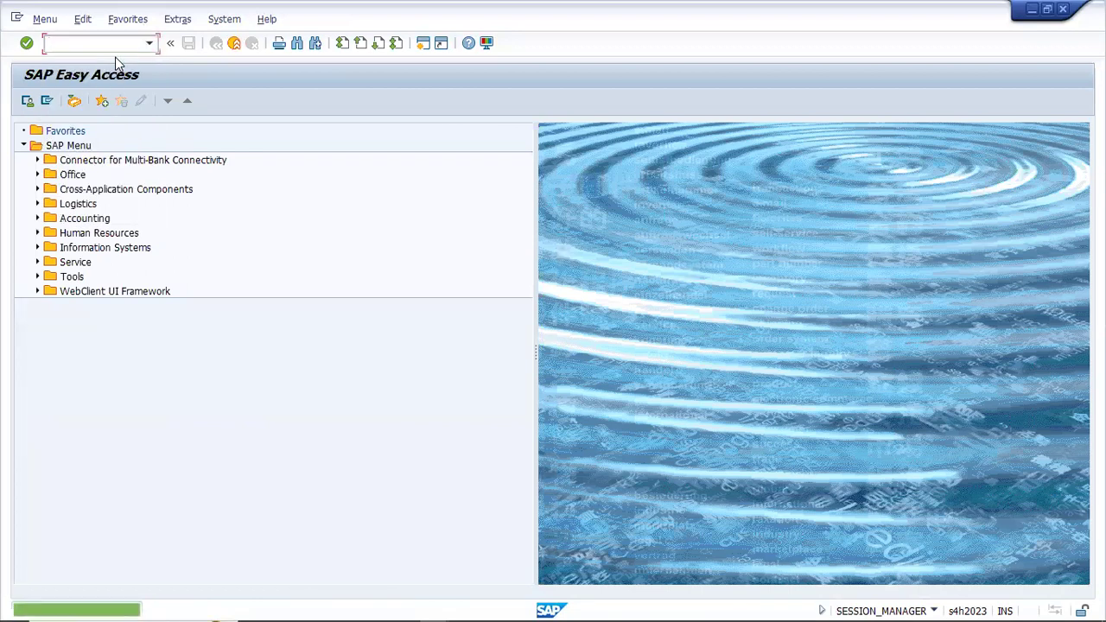
# Start transaction DMEEX using the previously entered transaction code.
pyautogui.click(149, 43)
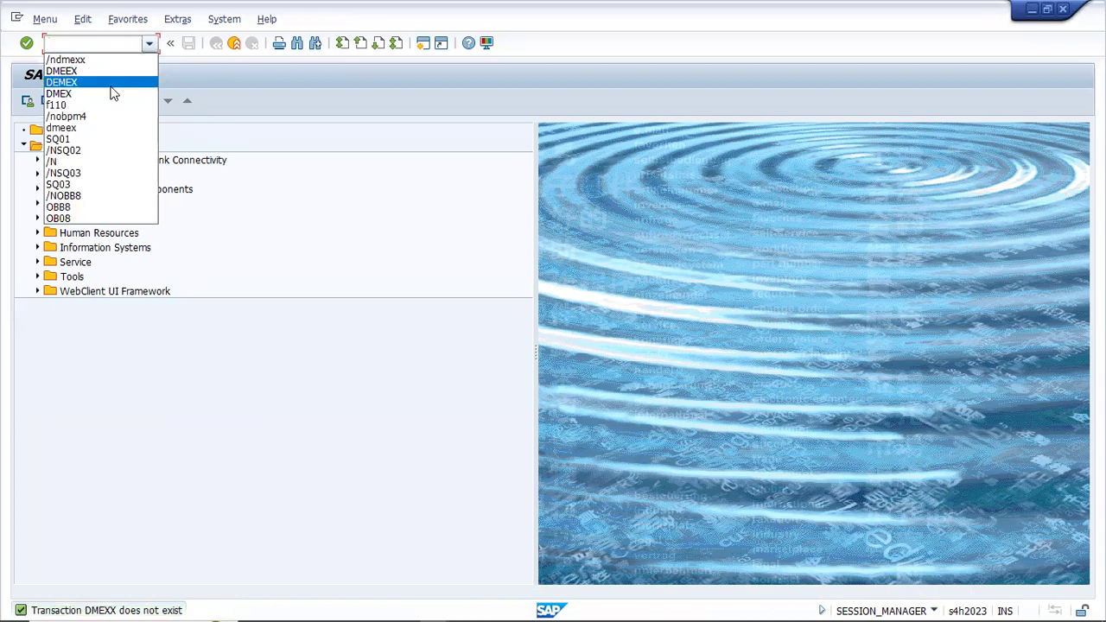
pyautogui.click(94, 72)
pyautogui.press('Return')
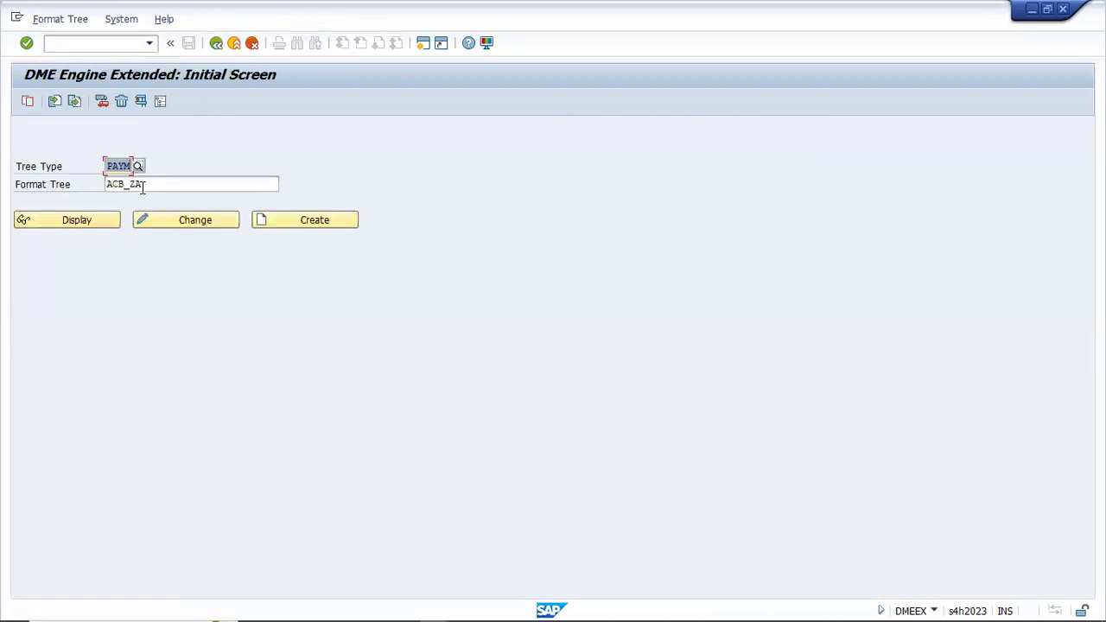
# Replace the format tree name with K_BANK for tree type PAYM.
pyautogui.click(143, 187)
pyautogui.press('BackSpace')
pyautogui.press('BackSpace')
pyautogui.press('BackSpace')
pyautogui.press('BackSpace')
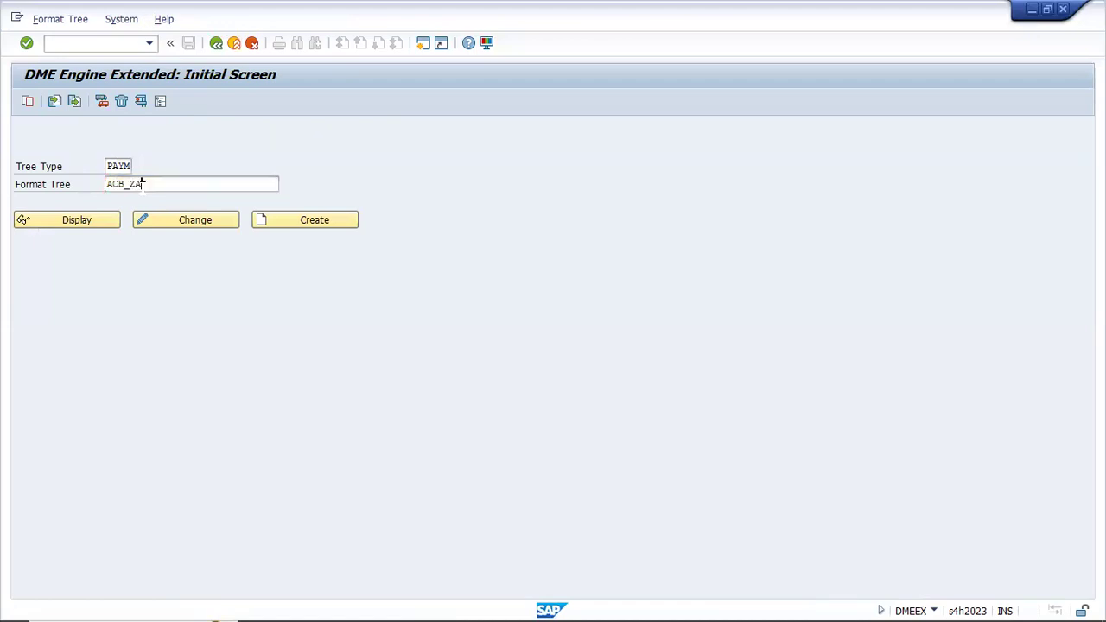
pyautogui.press('BackSpace')
pyautogui.press('BackSpace')
pyautogui.write('K')
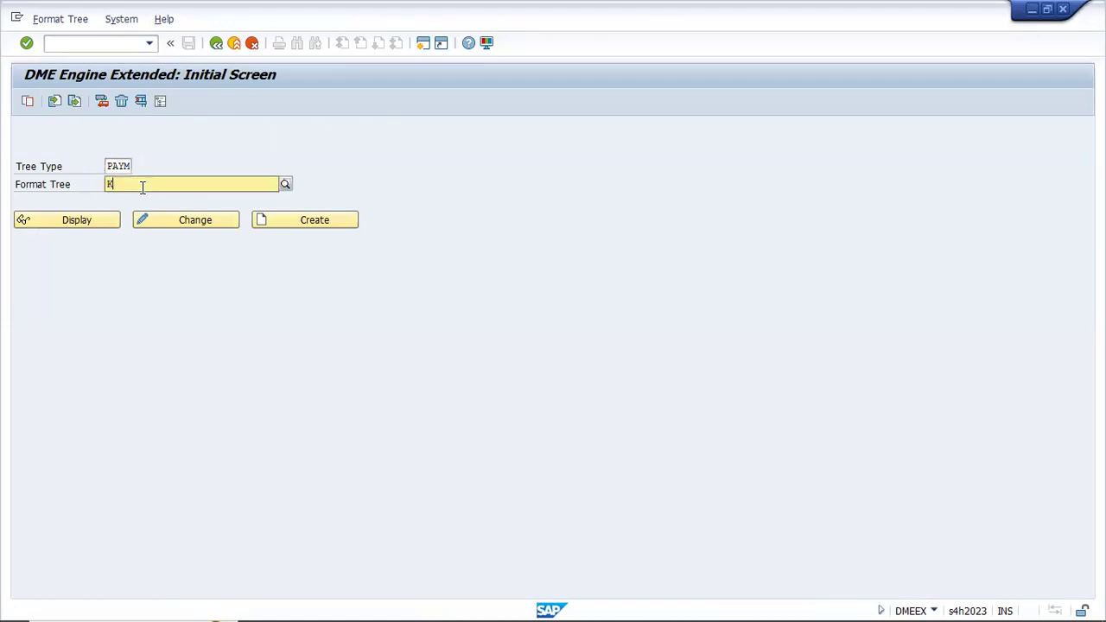
pyautogui.write('_')
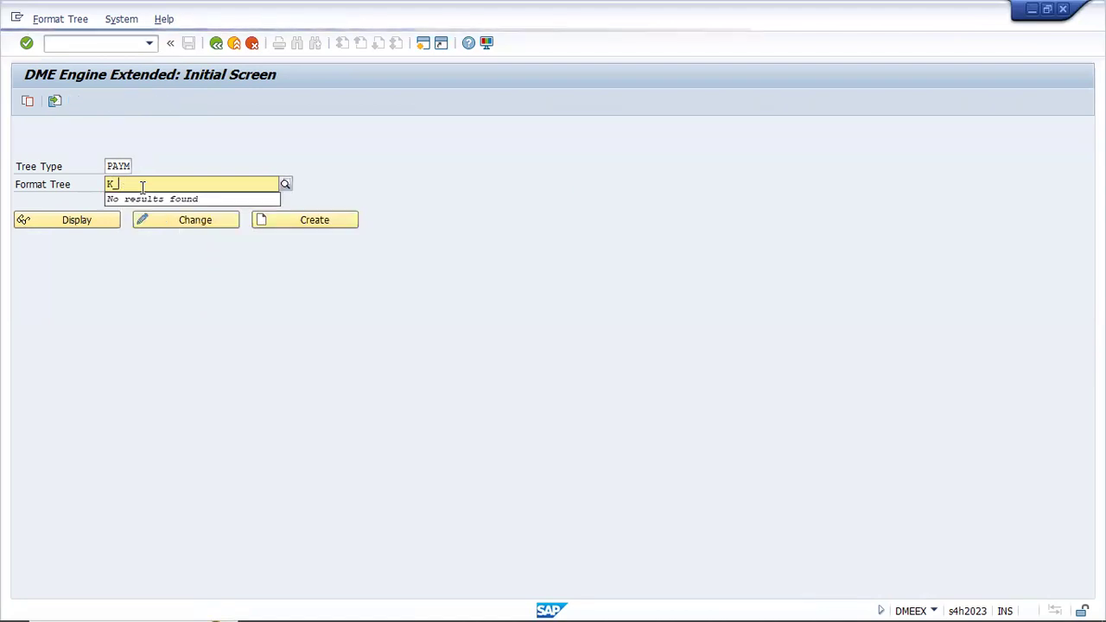
pyautogui.write('BANK')
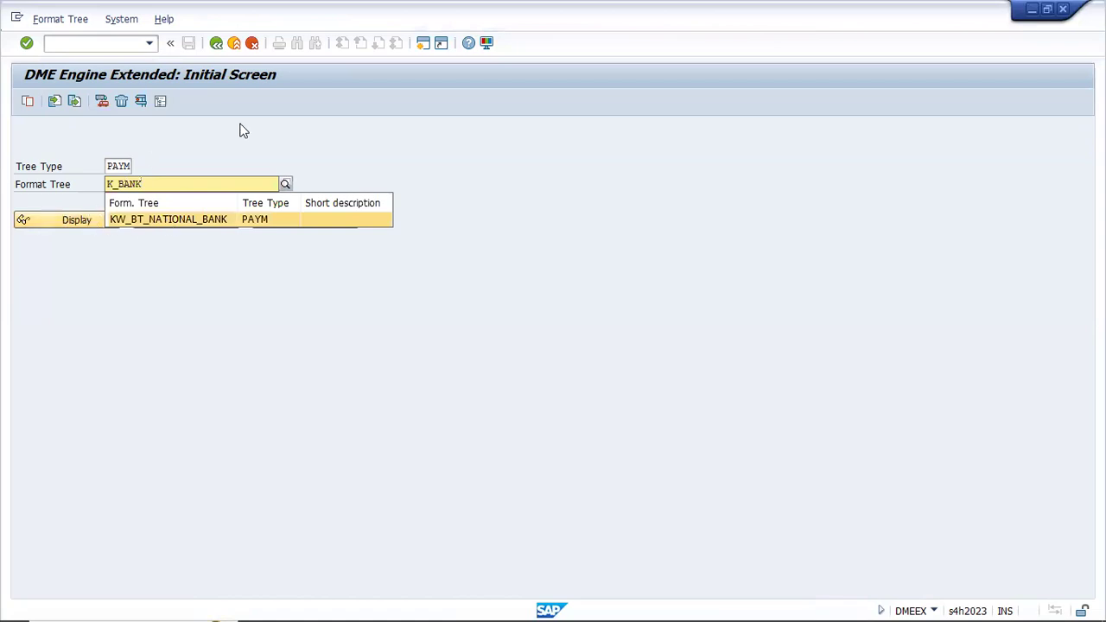
pyautogui.click(218, 131)
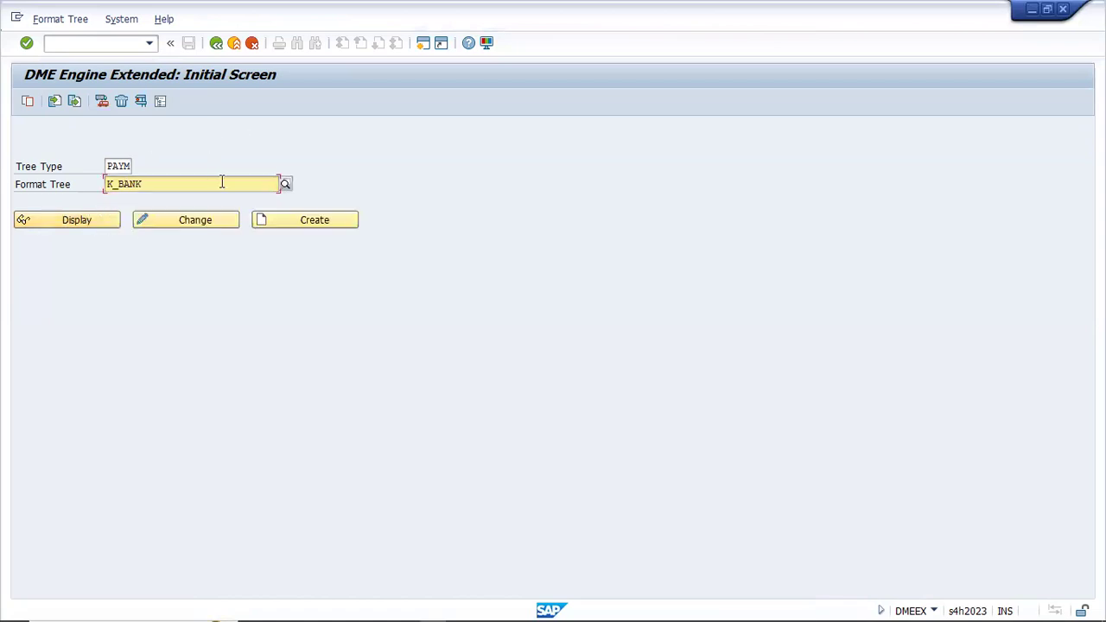
# Create the K_BANK format tree as a flat file, accepting its location in the SAP namespace.
pyautogui.click(287, 222)
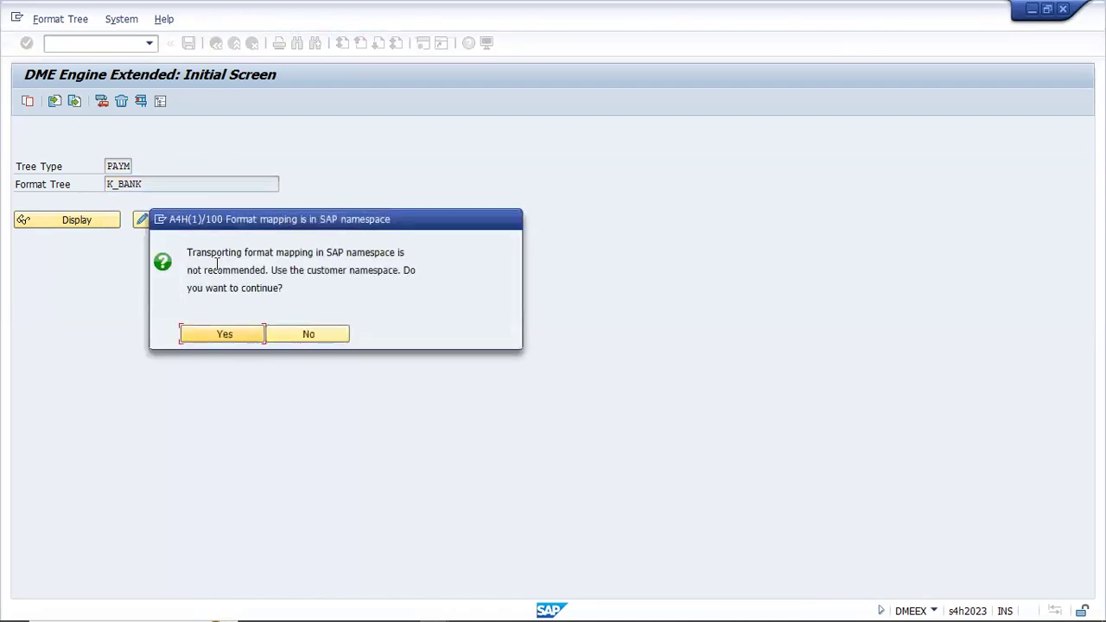
pyautogui.click(228, 340)
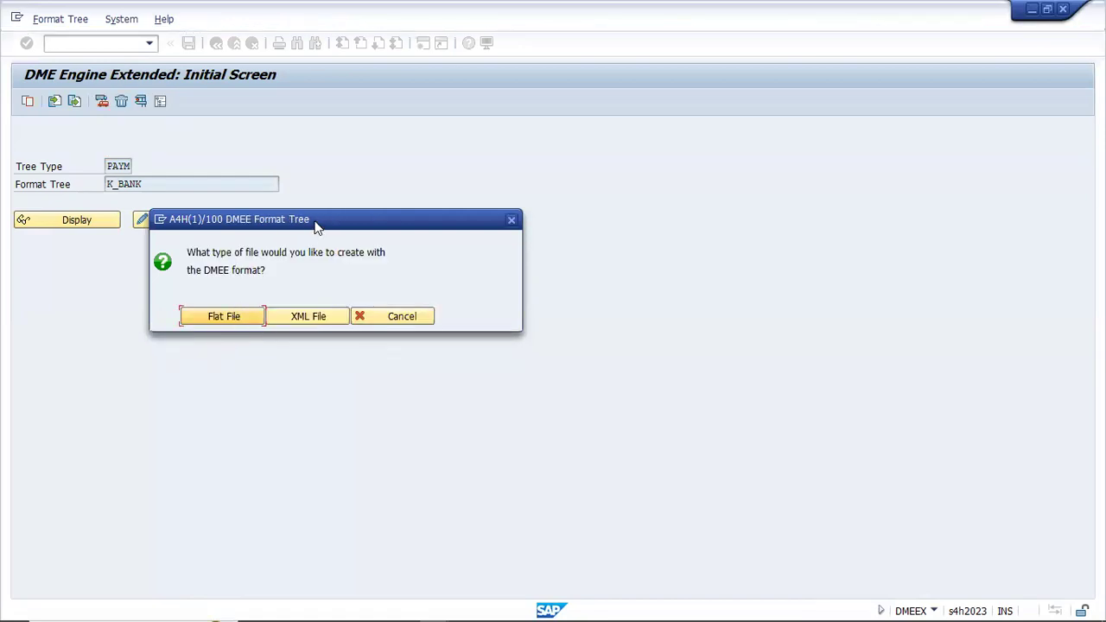
pyautogui.moveTo(319, 222); pyautogui.dragTo(554, 142)
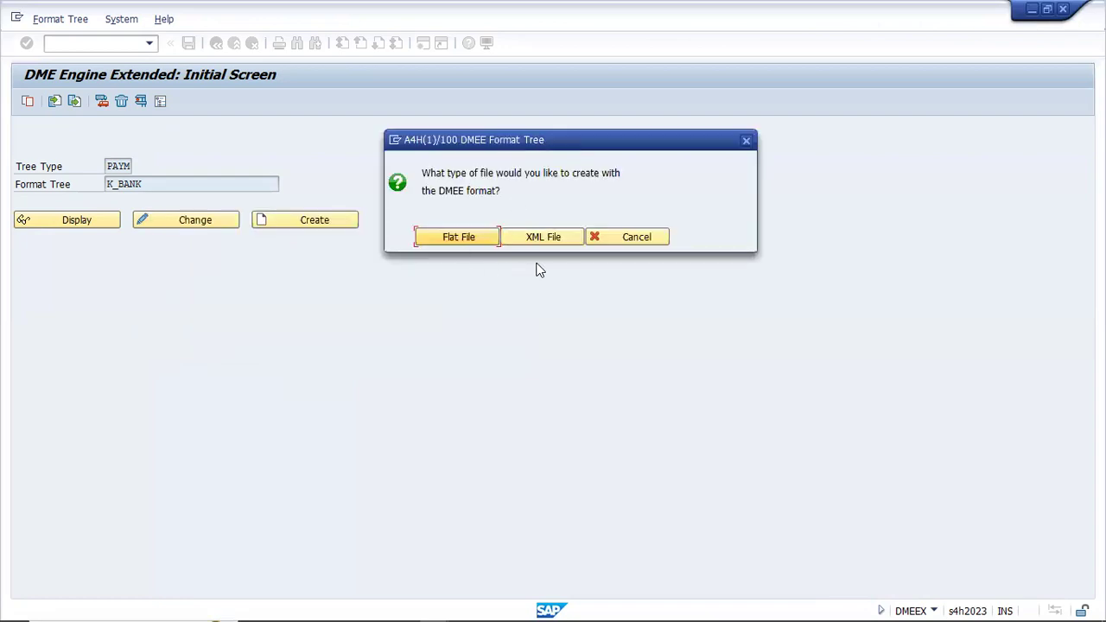
pyautogui.click(461, 238)
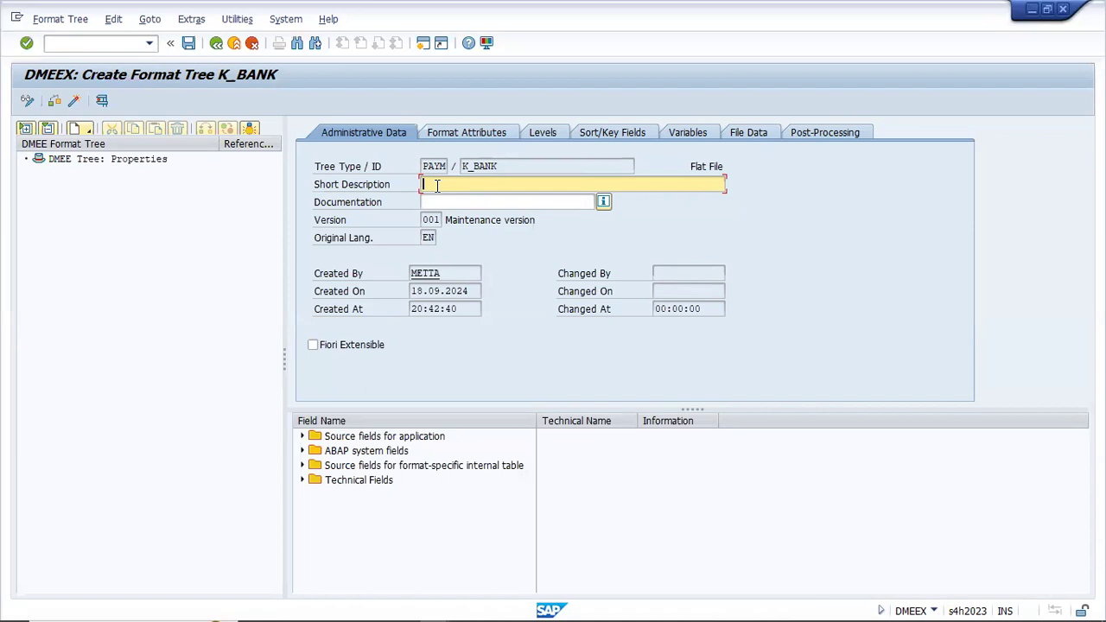
# Set the tree's short description to DMEE-KrishnaGroup and review its format attributes and levels.
pyautogui.write('DMEE-KrishnaGroup')
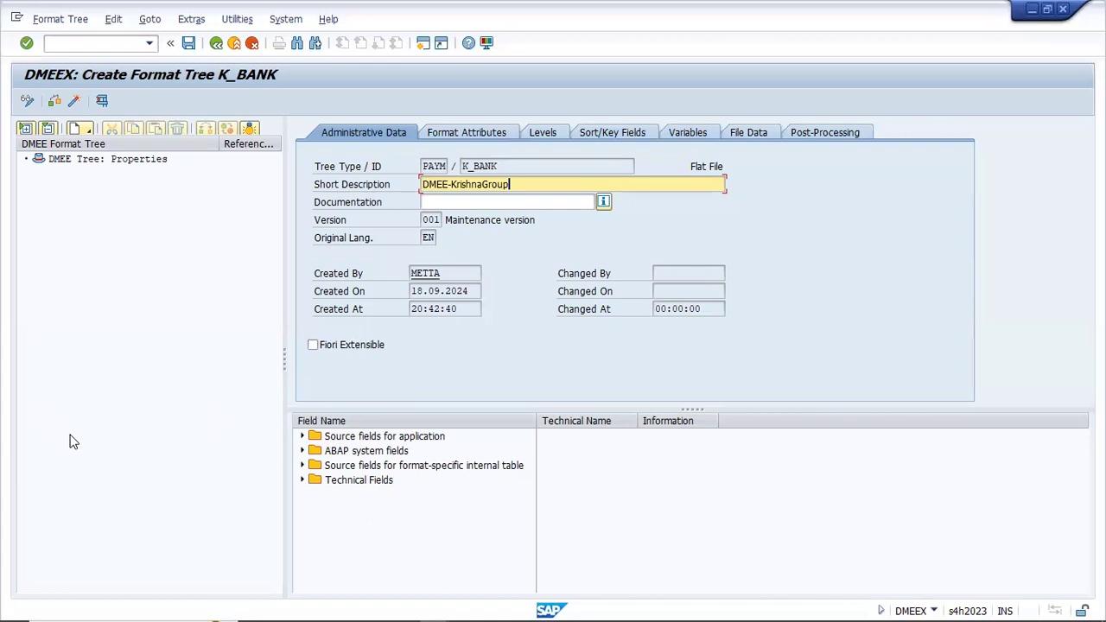
pyautogui.click(465, 139)
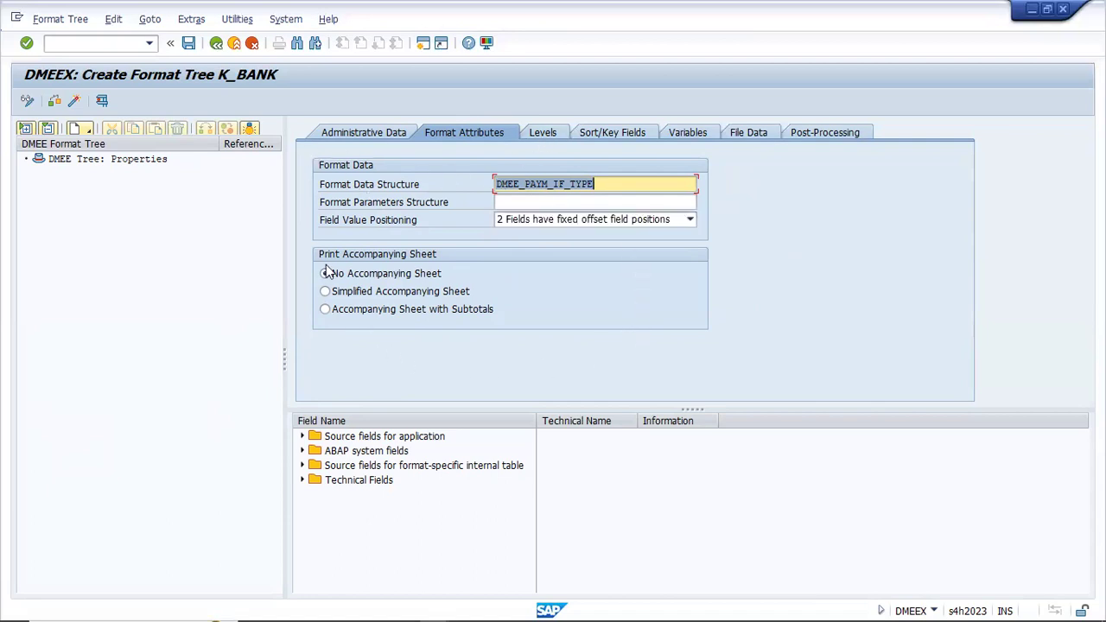
pyautogui.click(539, 132)
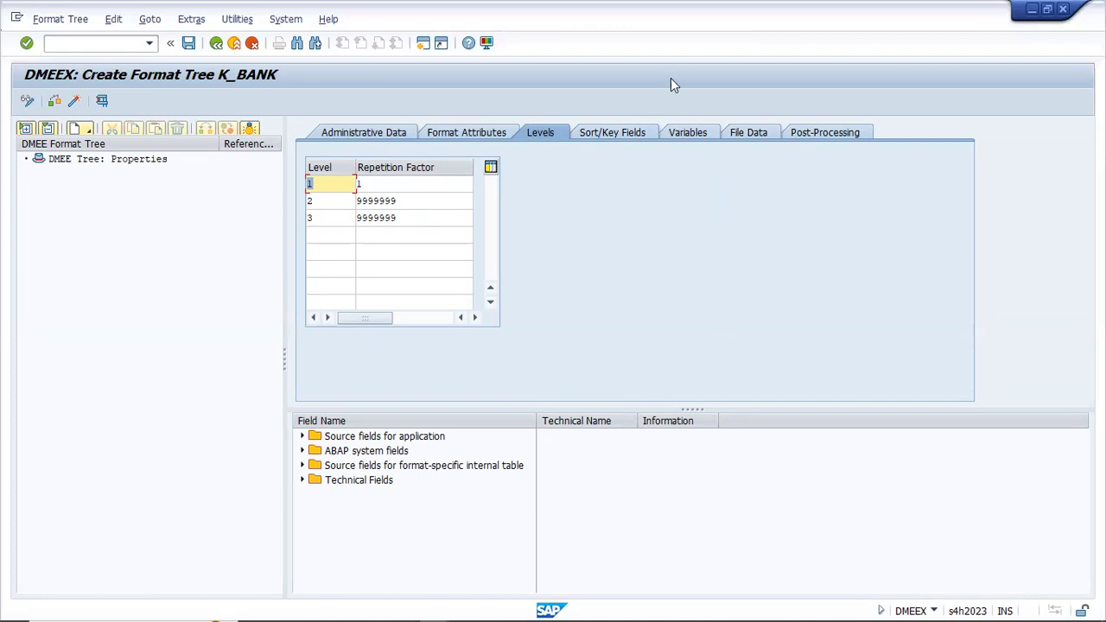
# Define the first sort entry as a key field with structure FPAYH, sort field LAUFD and level 1.
pyautogui.click(613, 137)
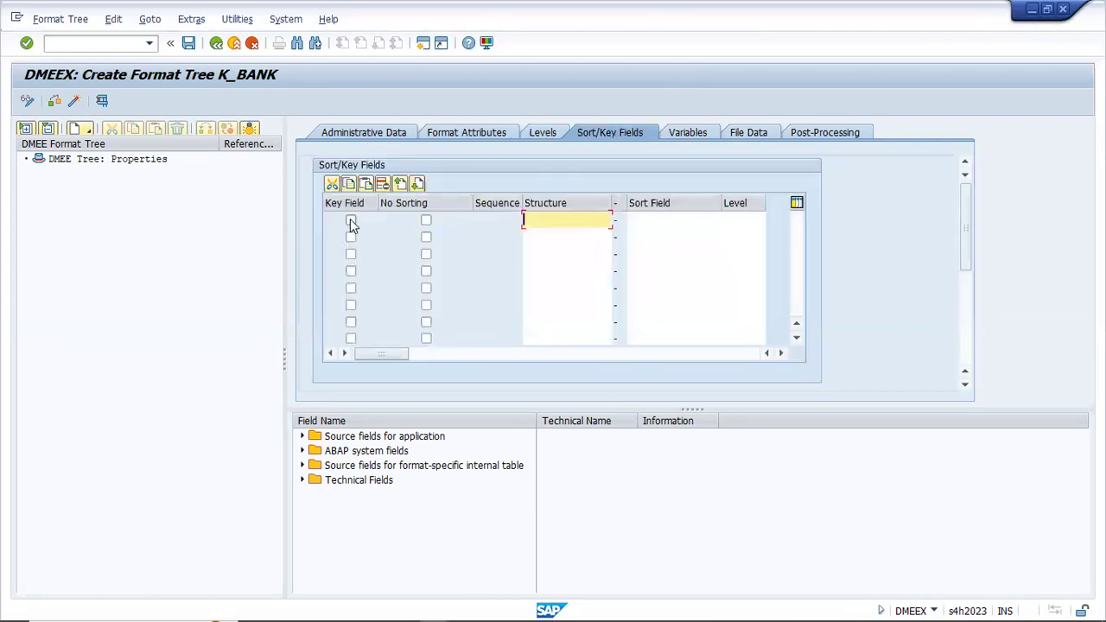
pyautogui.click(351, 221)
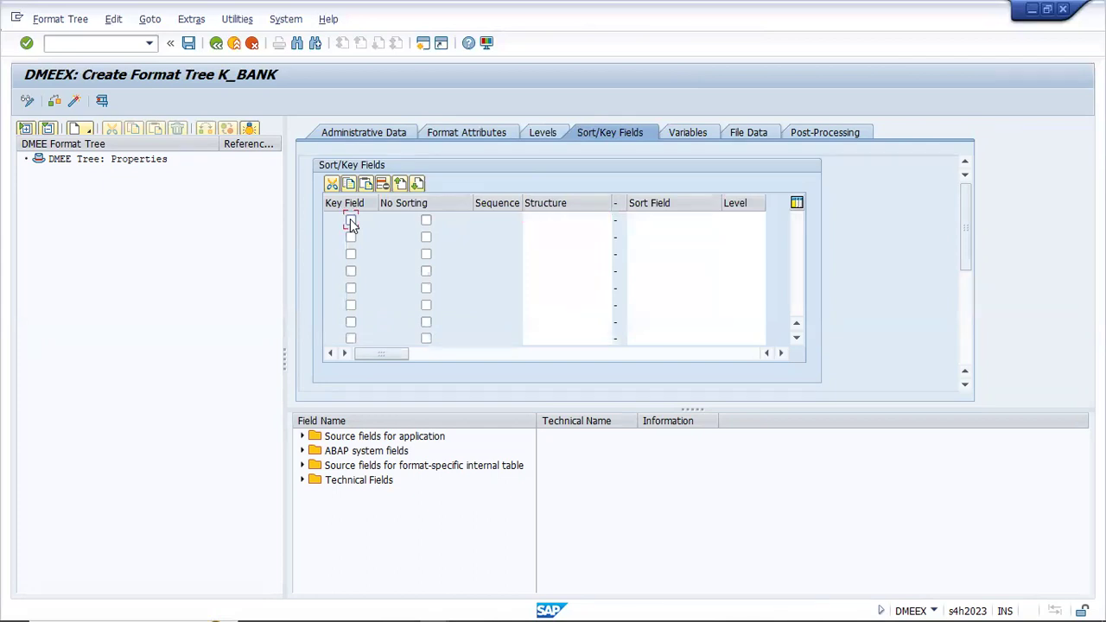
pyautogui.click(506, 222)
pyautogui.press('Tab')
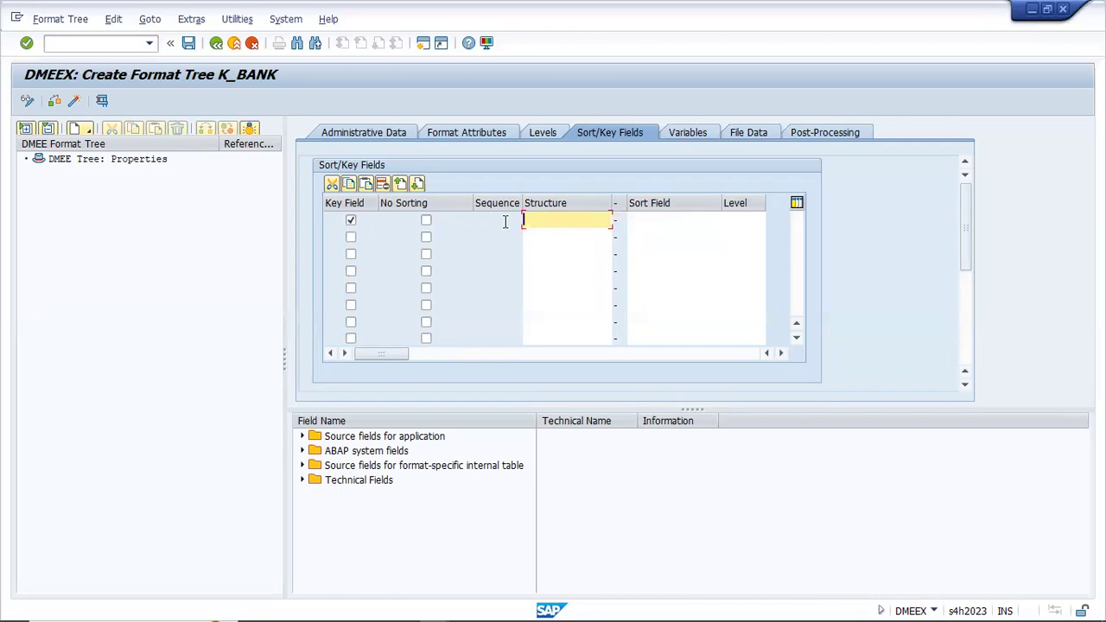
pyautogui.write('FPAYH')
pyautogui.press('Tab')
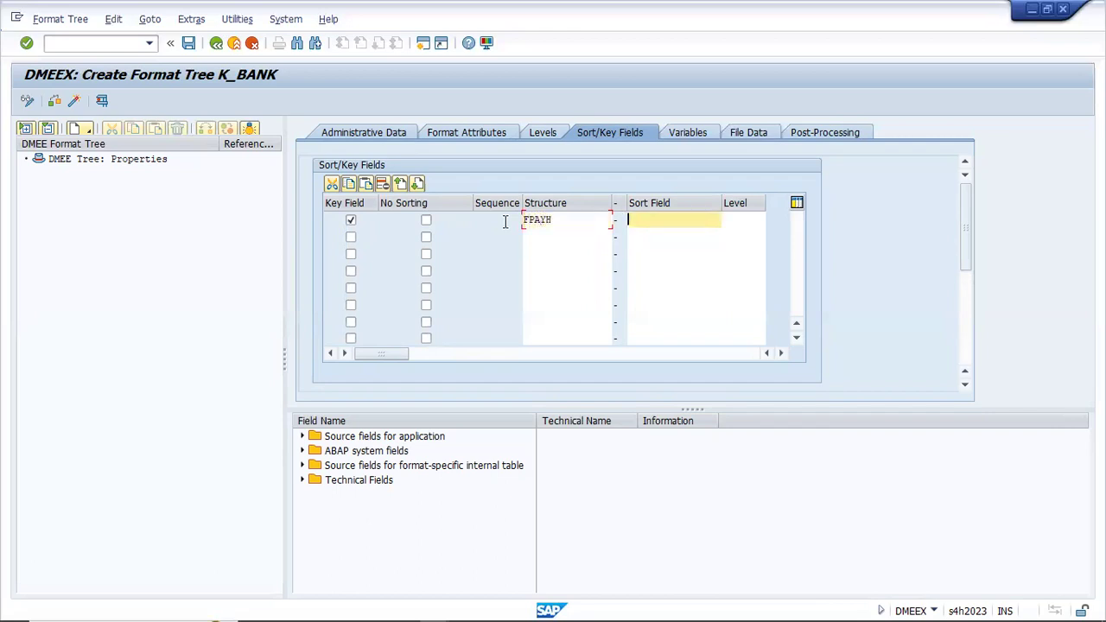
pyautogui.write('LAUFD')
pyautogui.press('Tab')
pyautogui.write('1')
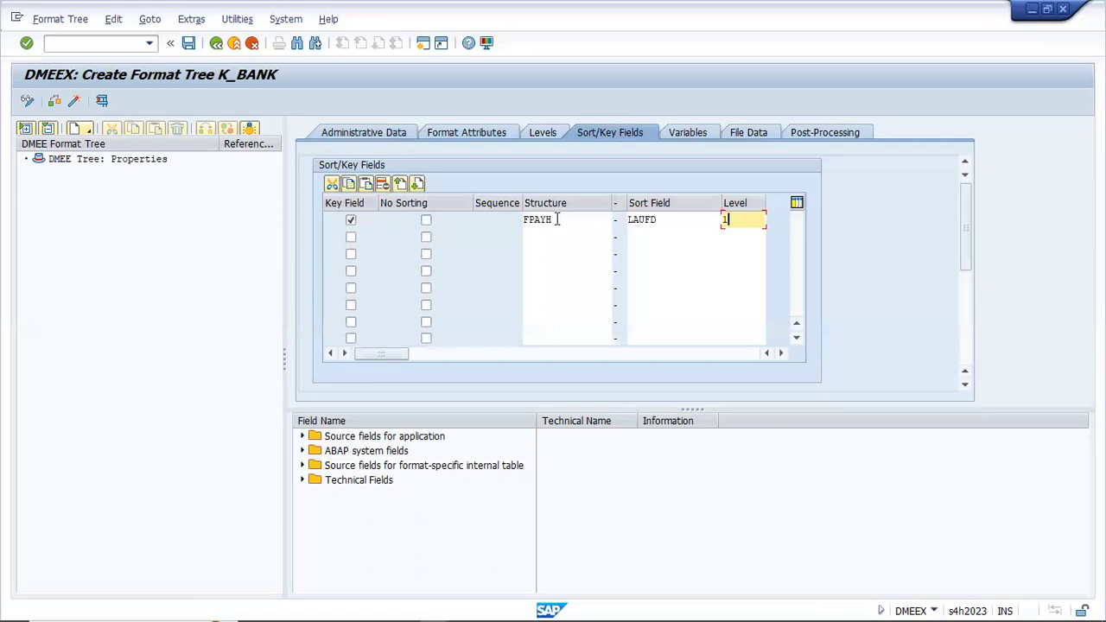
# Enter FPAYHX and FPAY as structures in the second and third sort/key rows.
pyautogui.click(546, 230)
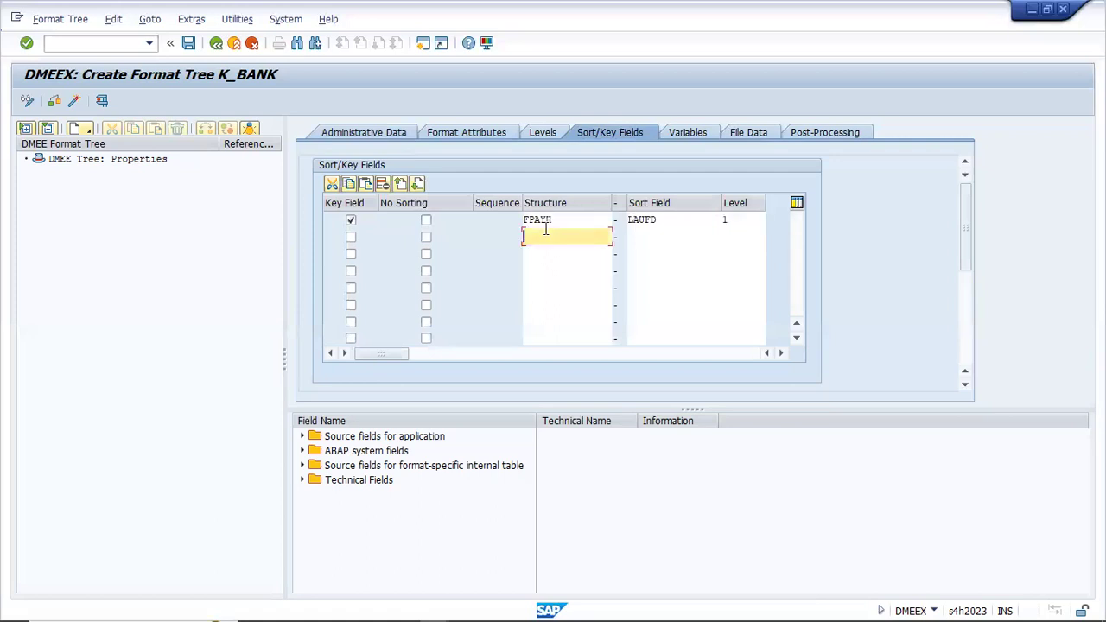
pyautogui.write('FPA')
pyautogui.press('BackSpace')
pyautogui.press('BackSpace')
pyautogui.write('PAYHX')
pyautogui.click(540, 253)
pyautogui.write('FPA')
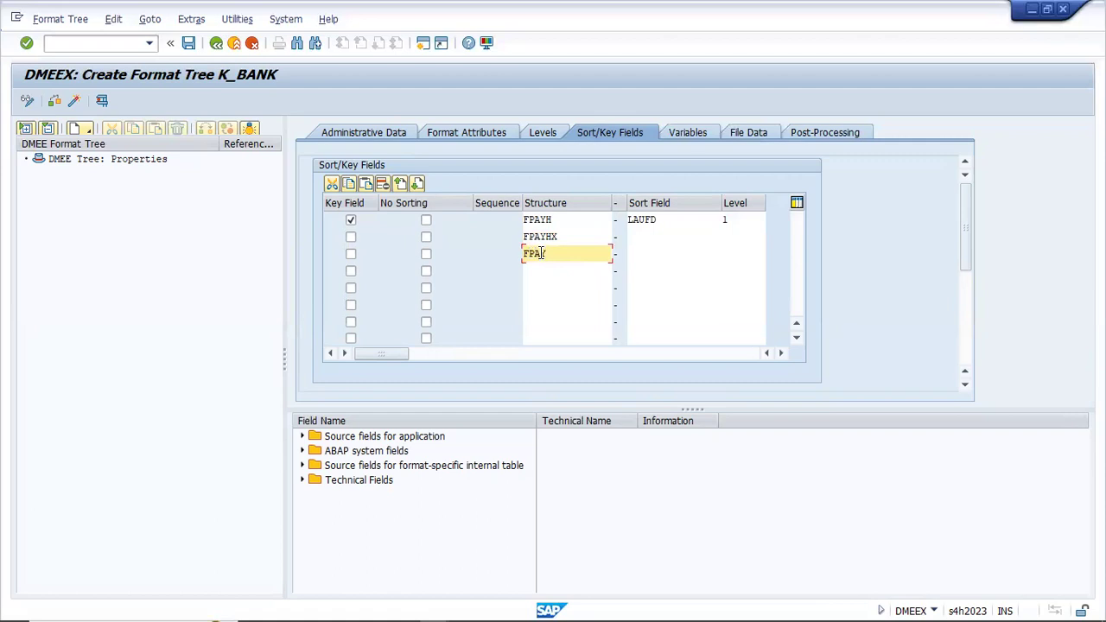
pyautogui.write('YP')
pyautogui.press('BackSpace')
pyautogui.click(647, 231)
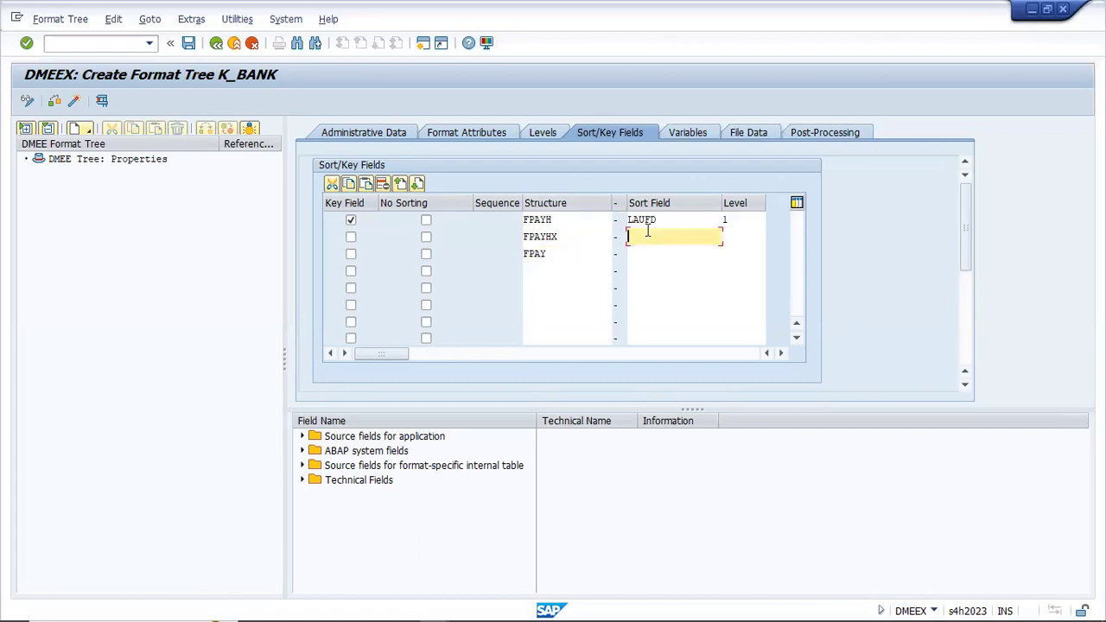
# Clear the FPAY and FPAYHX structures from the extra sort/key rows.
pyautogui.click(547, 255)
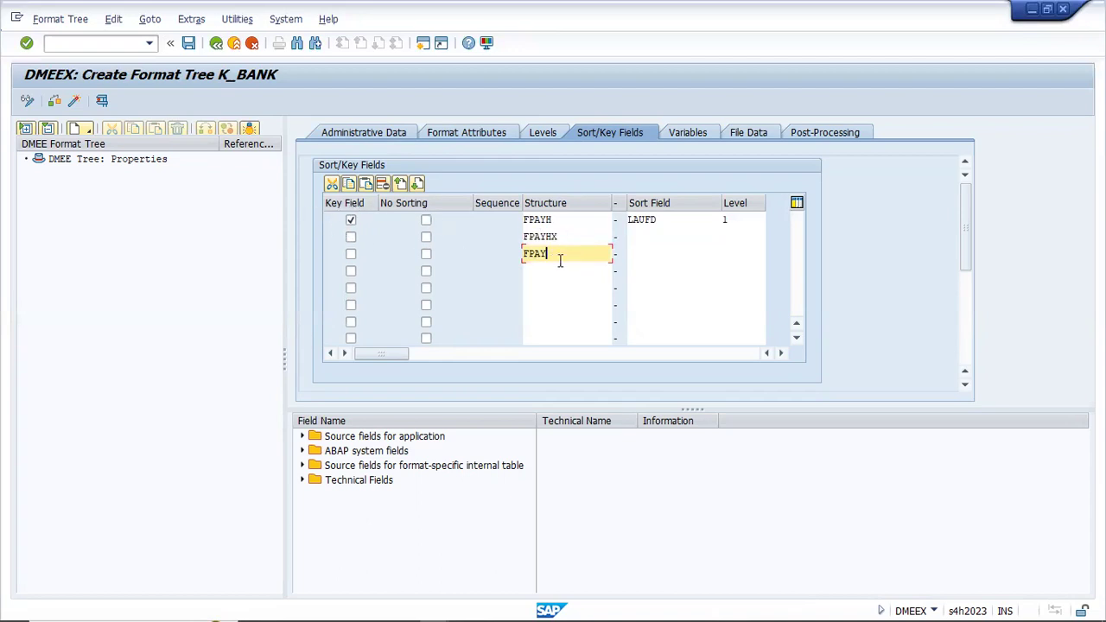
pyautogui.press('BackSpace')
pyautogui.press('BackSpace')
pyautogui.press('BackSpace')
pyautogui.press('BackSpace')
pyautogui.click(575, 238)
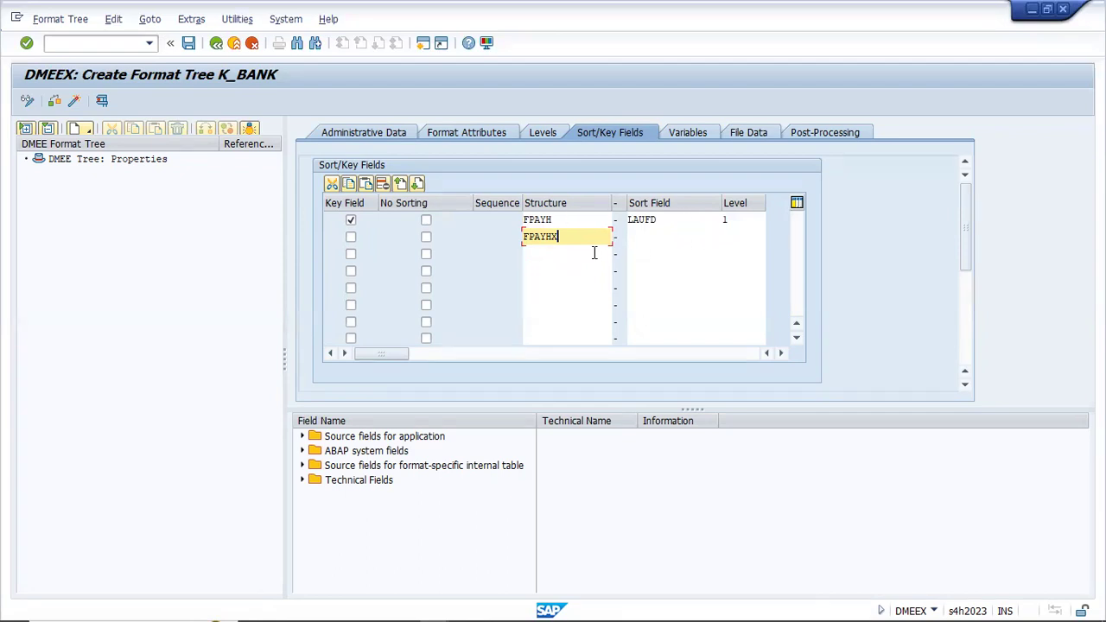
pyautogui.press('BackSpace')
pyautogui.press('BackSpace')
pyautogui.press('BackSpace')
pyautogui.press('BackSpace')
pyautogui.press('BackSpace')
# Look at the tree's variables and enable Carriage Return and Line Feed for the end of segment in its file data.
pyautogui.click(682, 135)
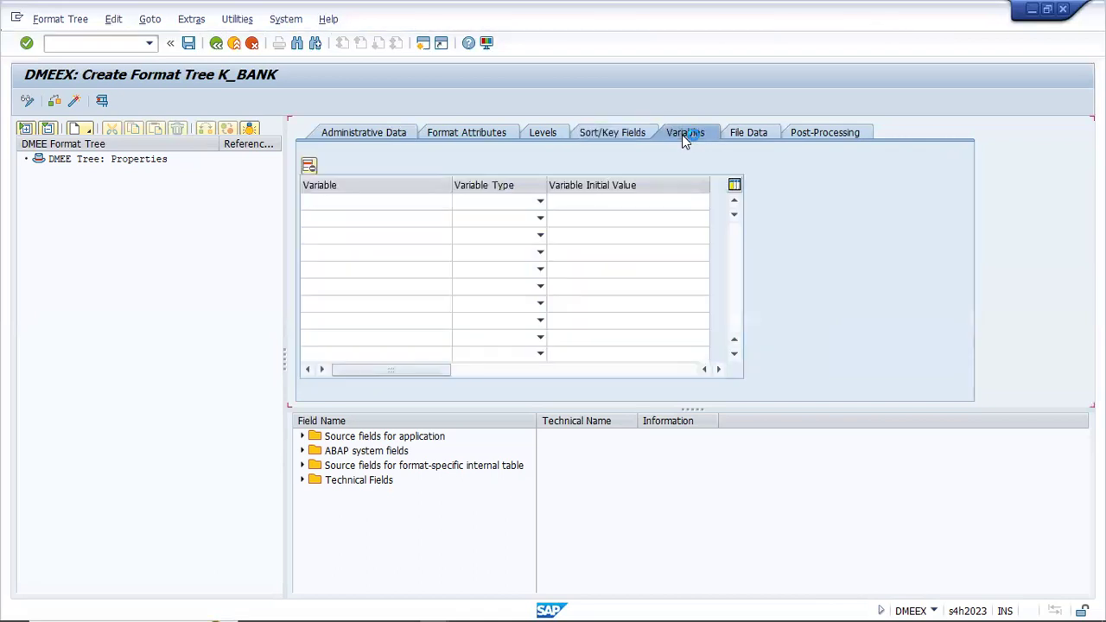
pyautogui.click(748, 132)
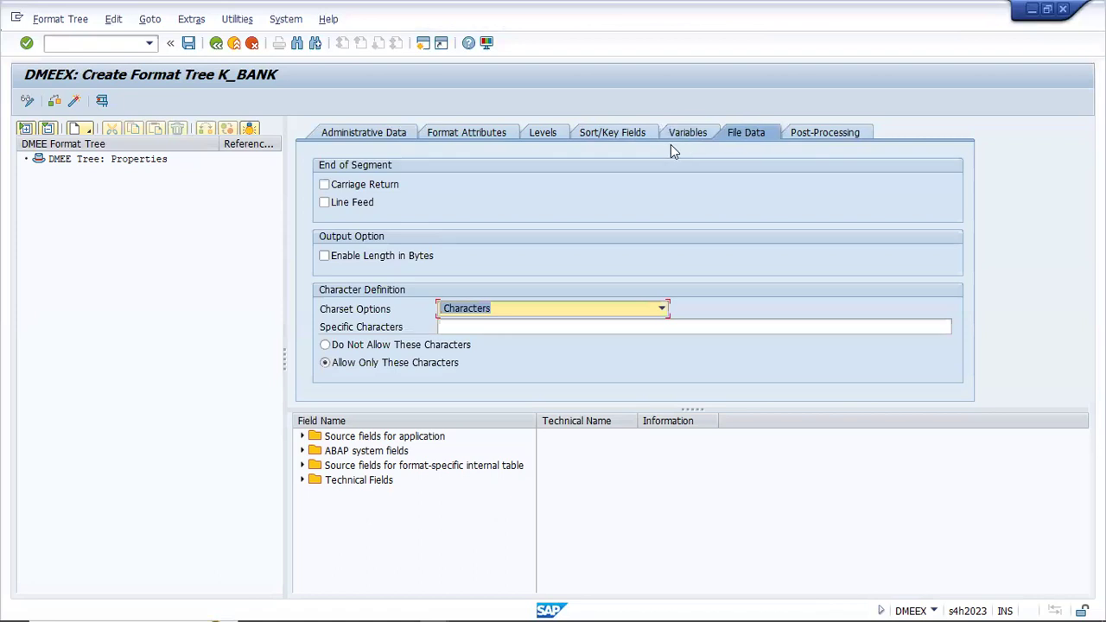
pyautogui.click(388, 189)
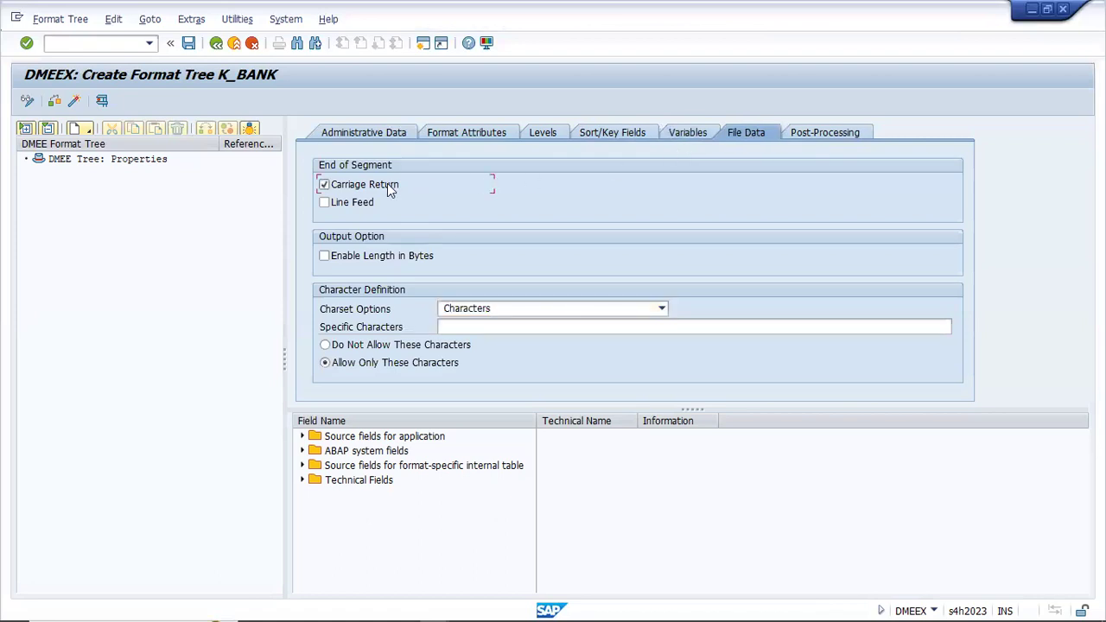
pyautogui.click(348, 207)
# Check the post-processing functions, save the K_BANK format tree and show its administrative data again.
pyautogui.click(810, 137)
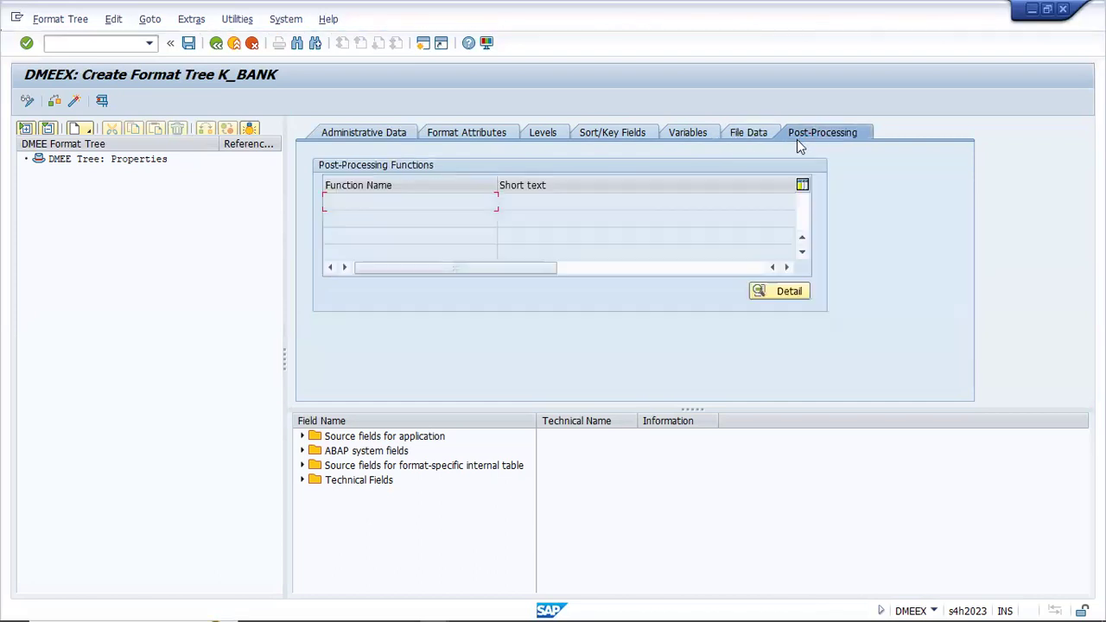
pyautogui.click(190, 43)
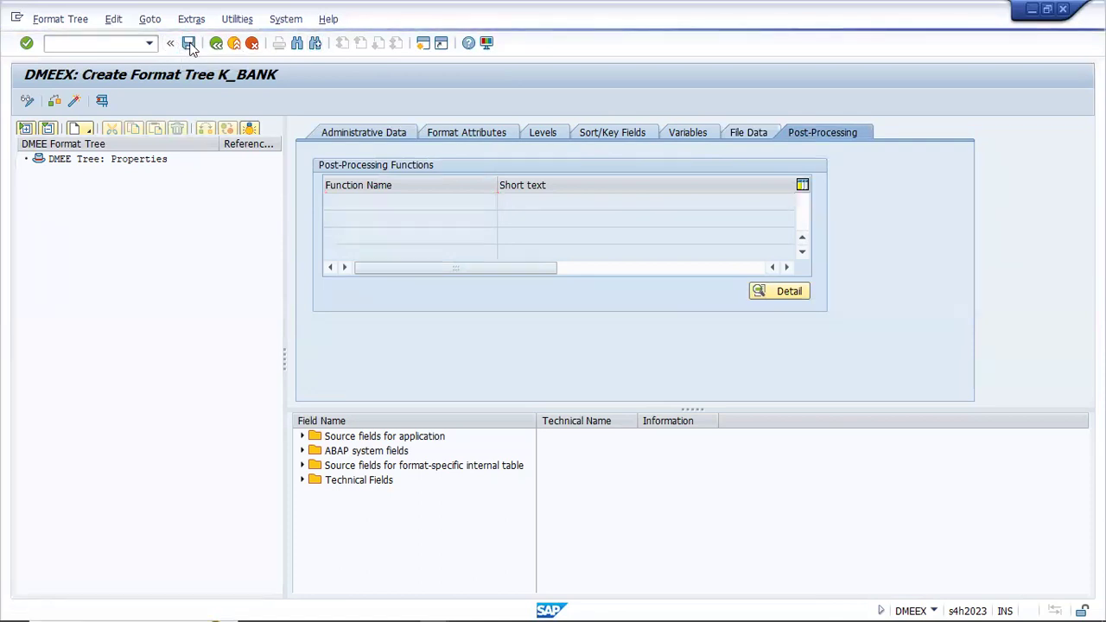
pyautogui.click(377, 134)
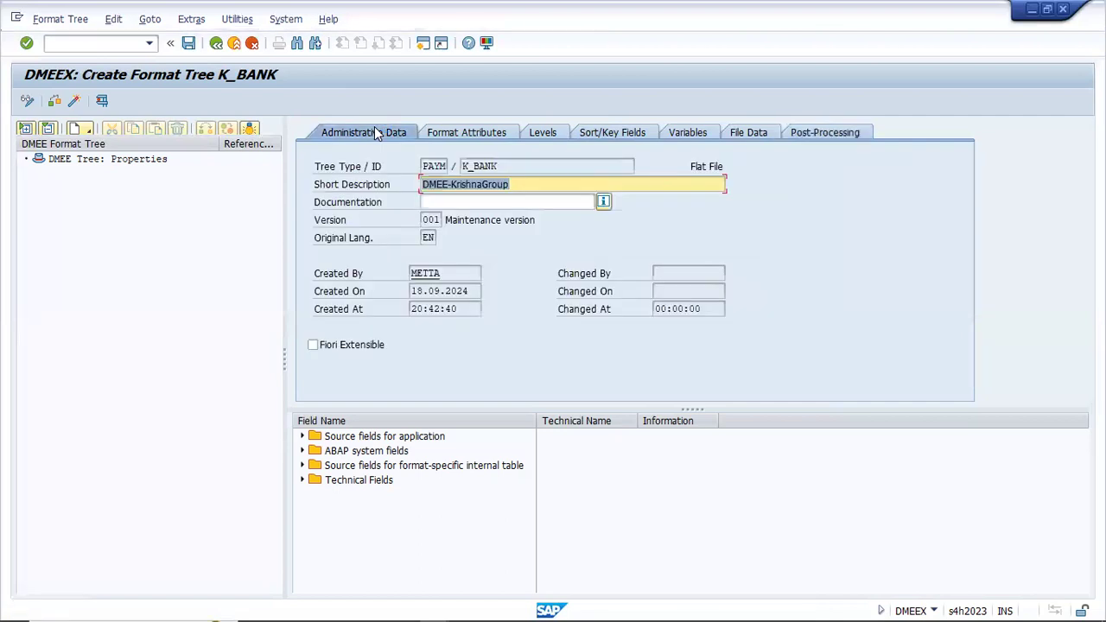
# Create a segment group directly under the DMEE tree's properties node.
pyautogui.click(62, 162)
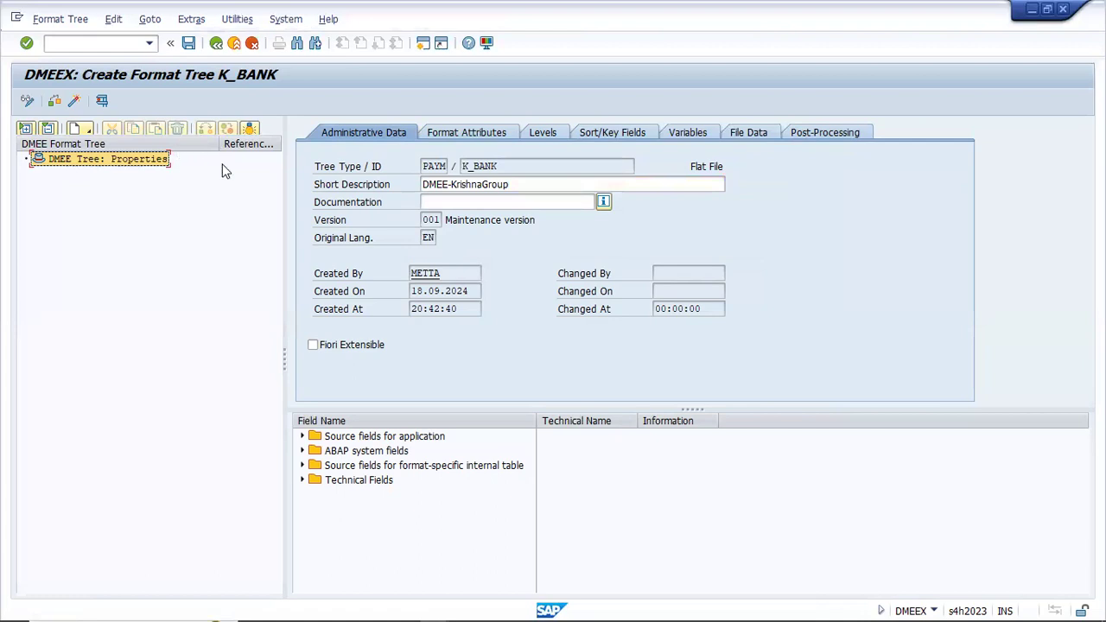
pyautogui.rightClick(104, 158)
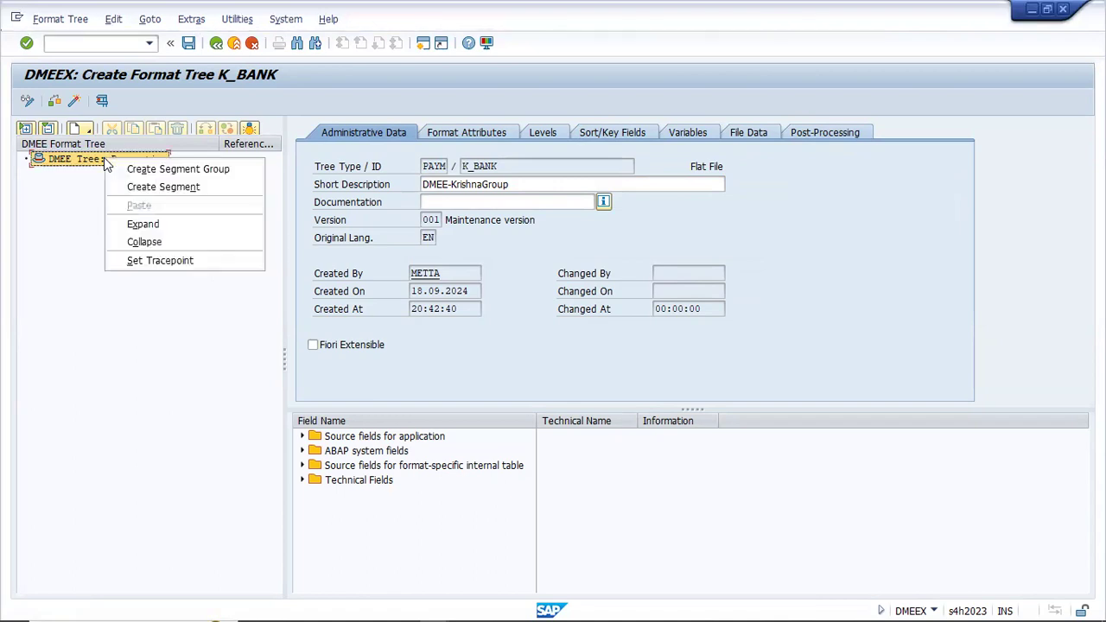
pyautogui.click(178, 168)
pyautogui.click(148, 173)
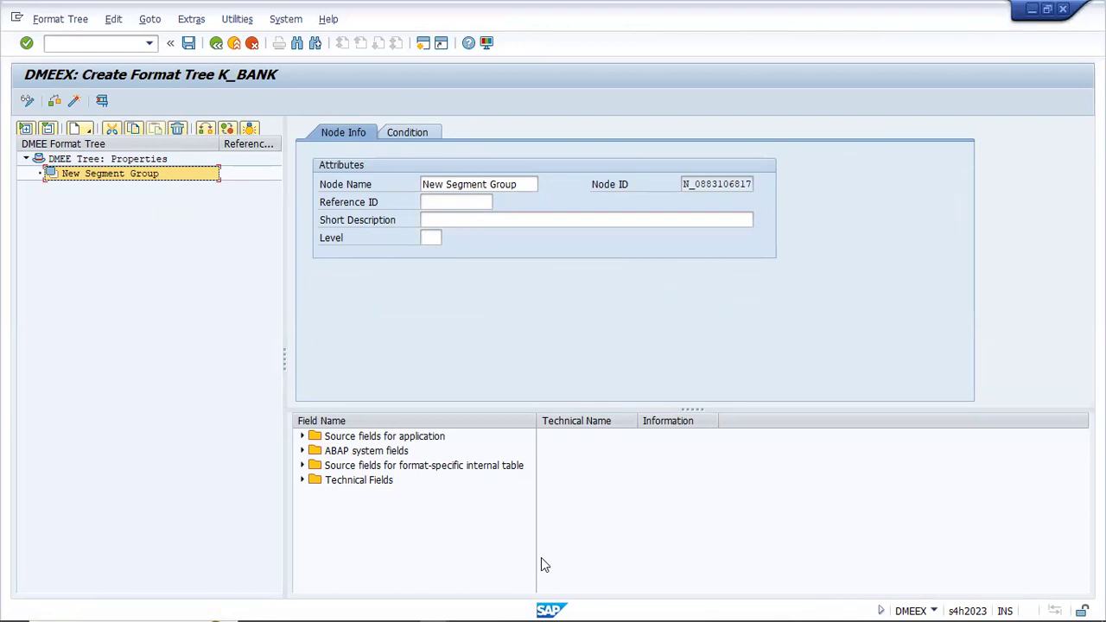
# Replace the new segment group's node name with "Payment Instruction", copied from the header title in the bank's Word specification.
pyautogui.click(556, 610)
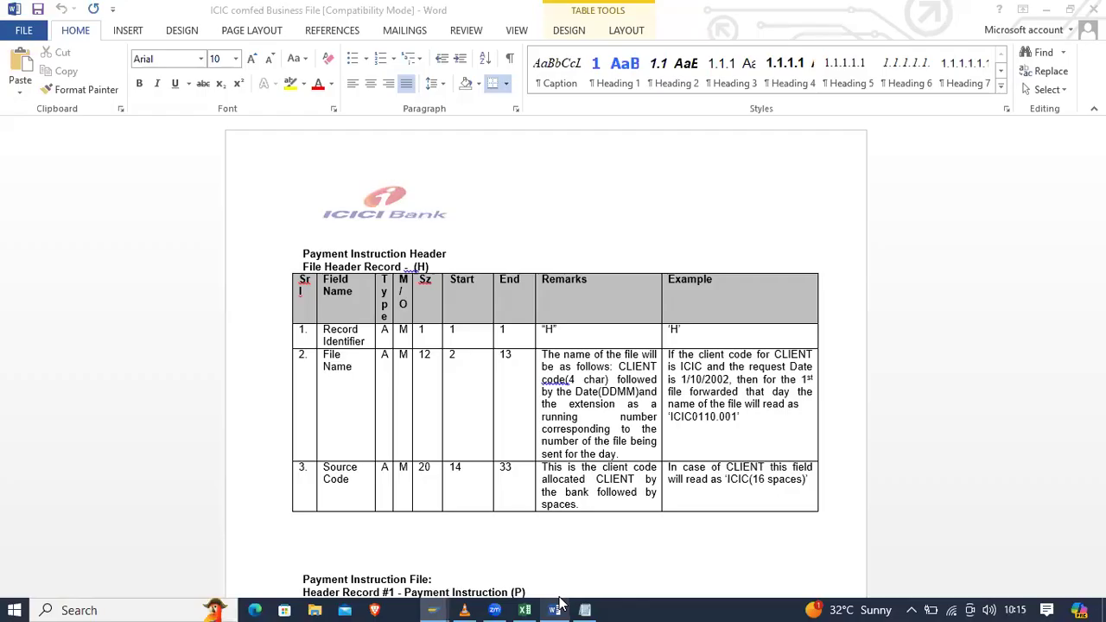
pyautogui.click(476, 256)
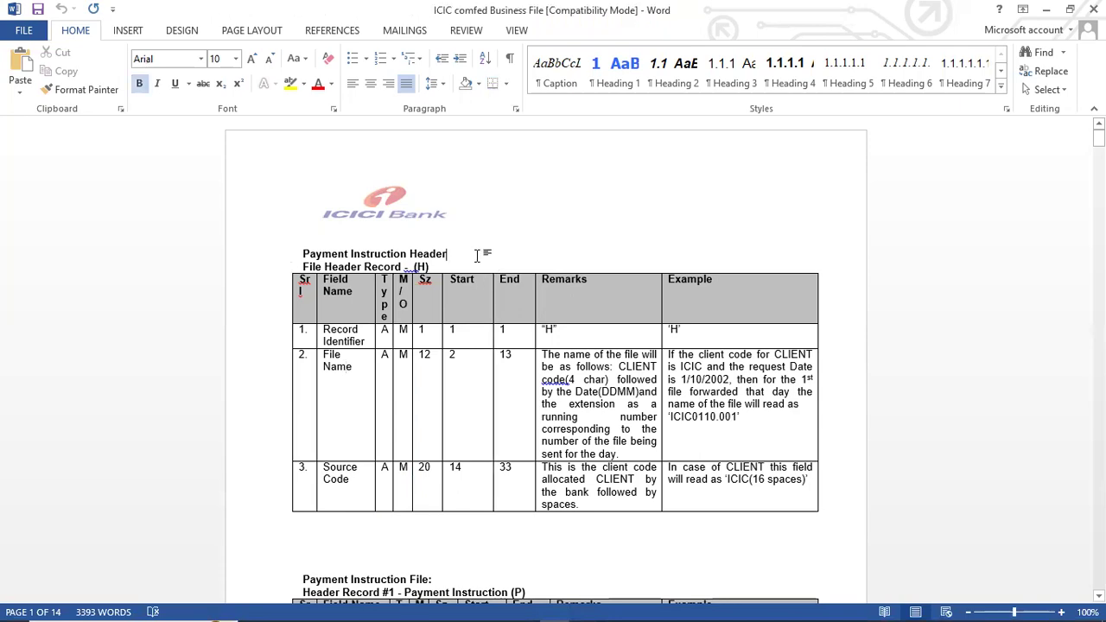
pyautogui.hotkey('alt', 'Tab')
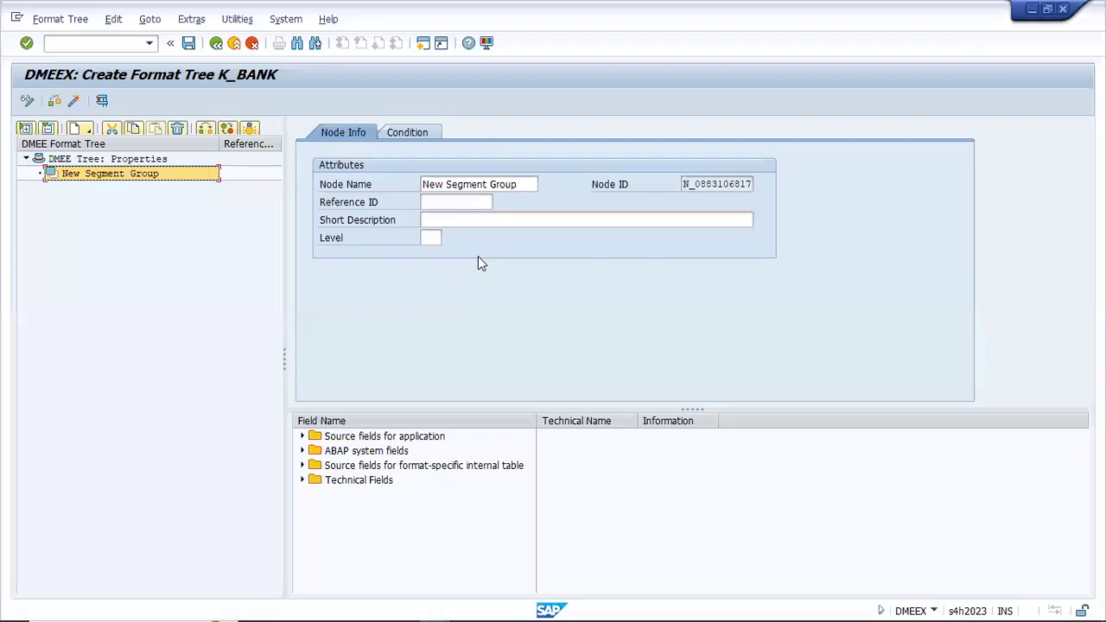
pyautogui.click(518, 184)
pyautogui.press('BackSpace')
pyautogui.press('BackSpace')
pyautogui.press('BackSpace')
pyautogui.press('BackSpace')
pyautogui.press('BackSpace')
pyautogui.press('BackSpace')
pyautogui.press('BackSpace')
pyautogui.press('BackSpace')
pyautogui.press('BackSpace')
pyautogui.press('BackSpace')
pyautogui.press('BackSpace')
pyautogui.press('BackSpace')
pyautogui.press('BackSpace')
pyautogui.press('BackSpace')
pyautogui.press('BackSpace')
pyautogui.press('BackSpace')
pyautogui.press('BackSpace')
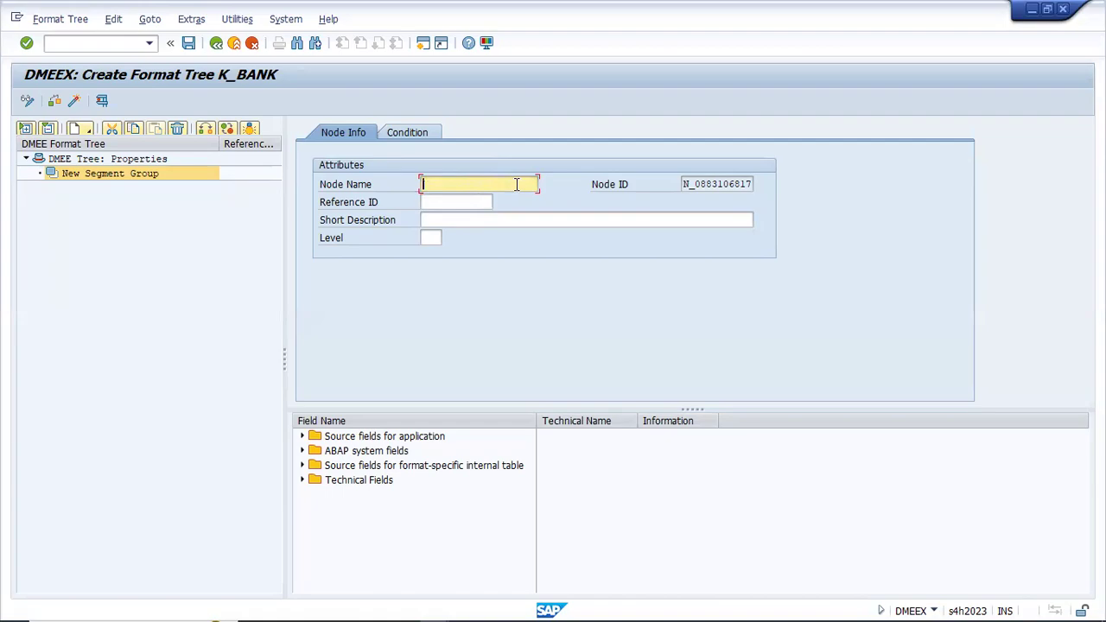
pyautogui.hotkey('alt', 'Tab')
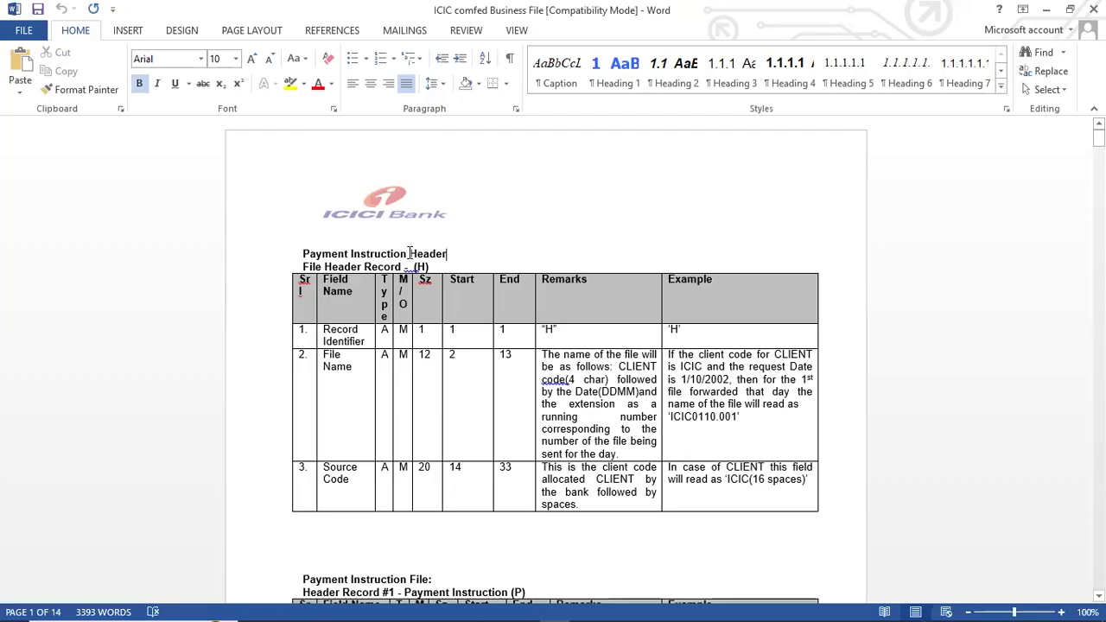
pyautogui.moveTo(408, 253); pyautogui.dragTo(316, 262)
pyautogui.hotkey('ctrl', 'c')
pyautogui.hotkey('alt', 'Tab')
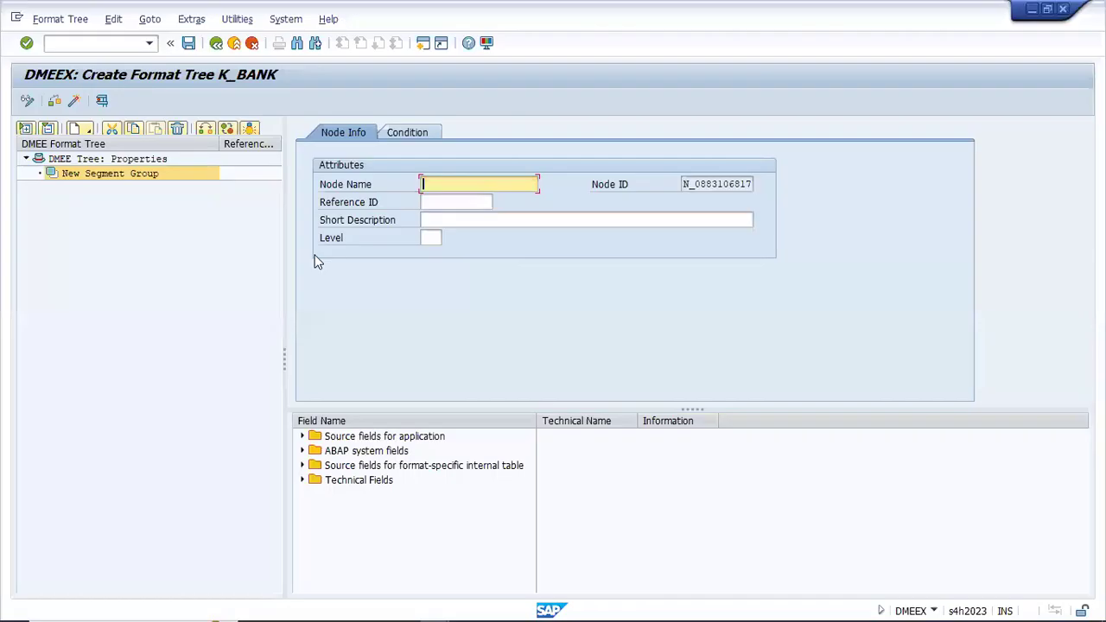
pyautogui.click(452, 184)
pyautogui.hotkey('ctrl', 'v')
# Give the segment group the short description "Payment Instruction" and level 1, and save the tree.
pyautogui.click(443, 219)
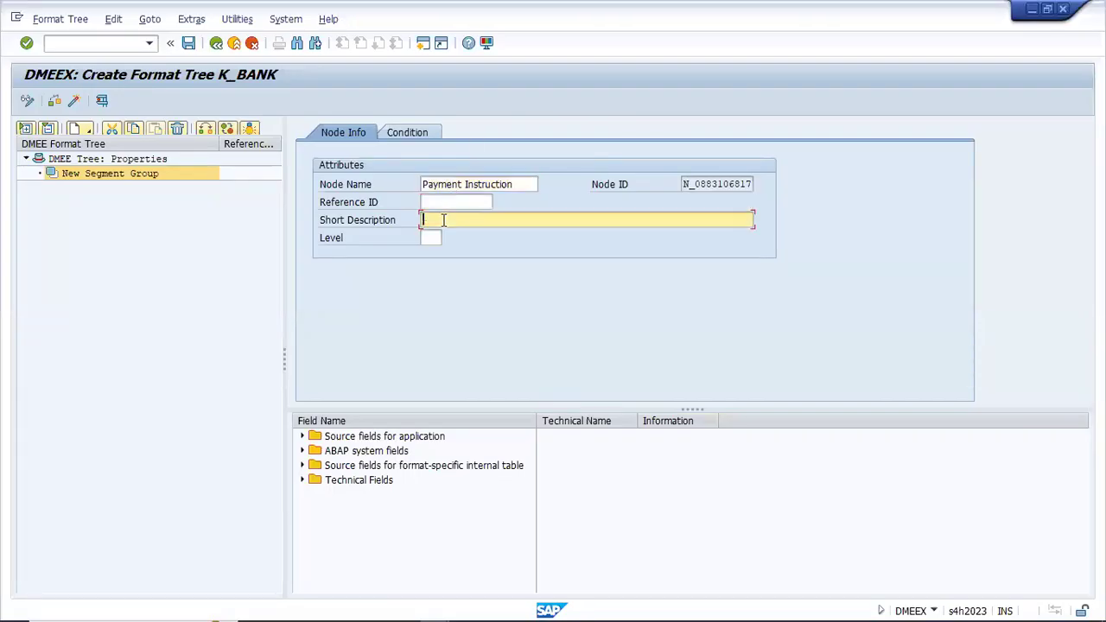
pyautogui.hotkey('ctrl', 'v')
pyautogui.click(429, 239)
pyautogui.write('1')
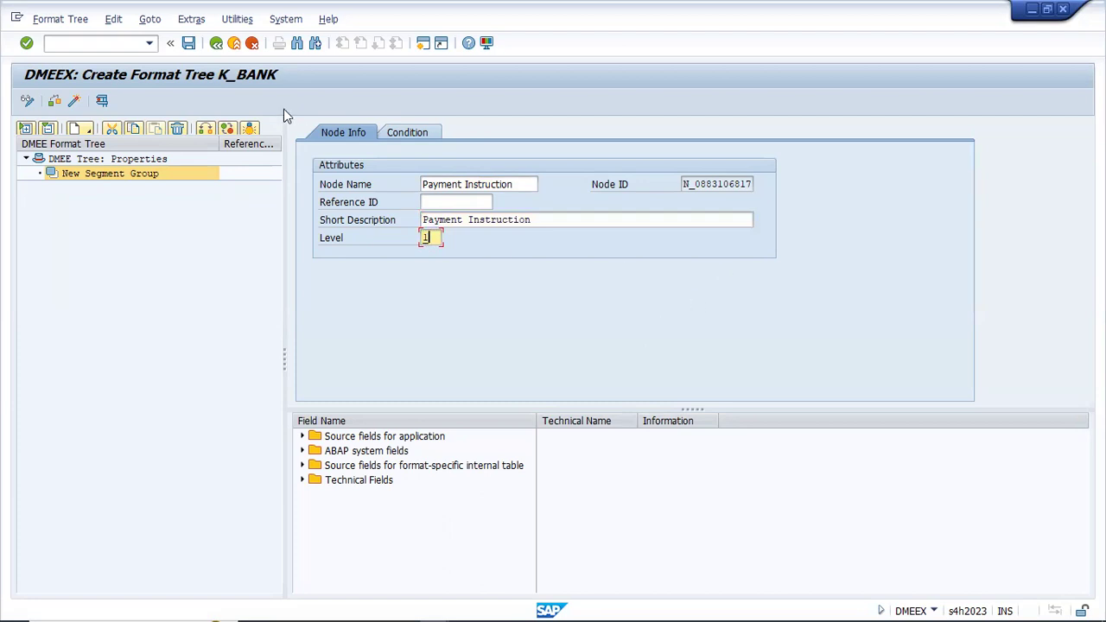
pyautogui.click(189, 44)
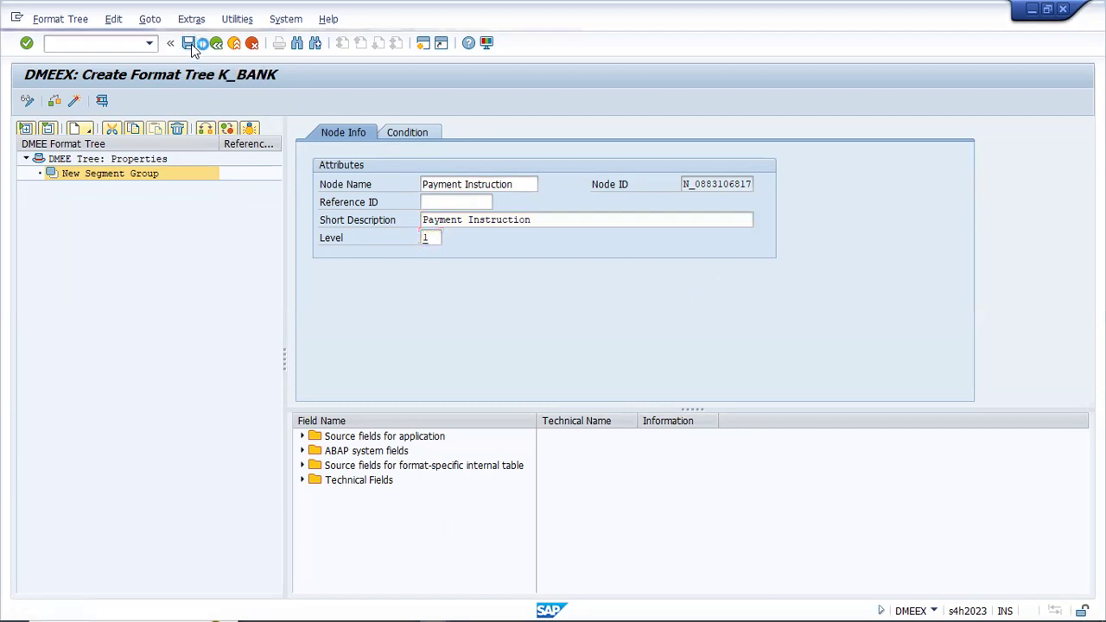
# Create a segment as a subnode of the Payment Instruction segment group.
pyautogui.click(149, 182)
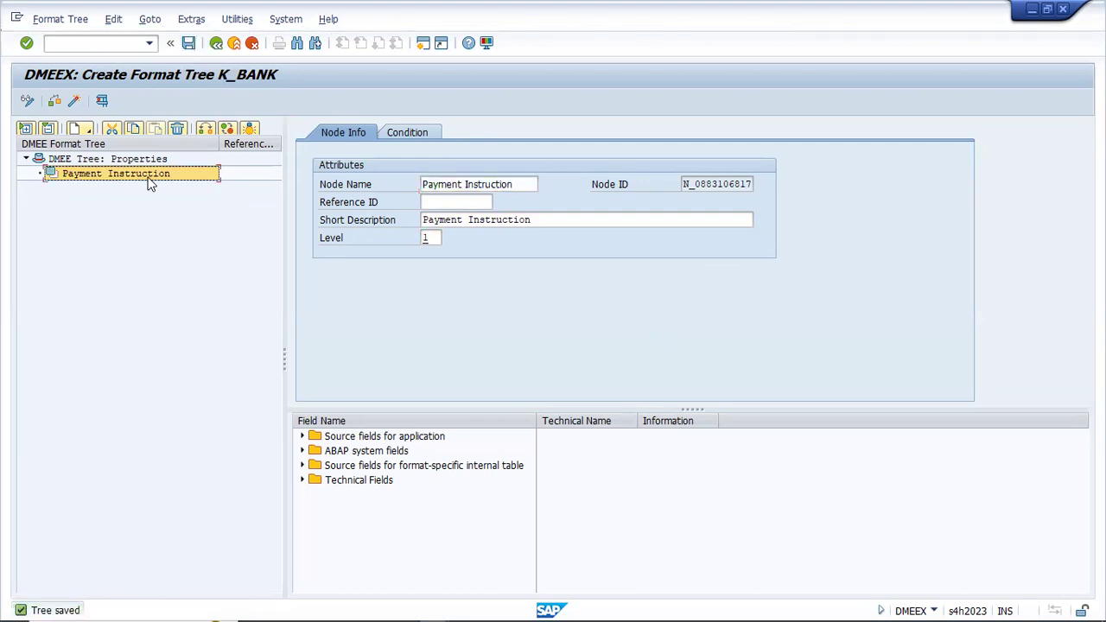
pyautogui.rightClick(150, 179)
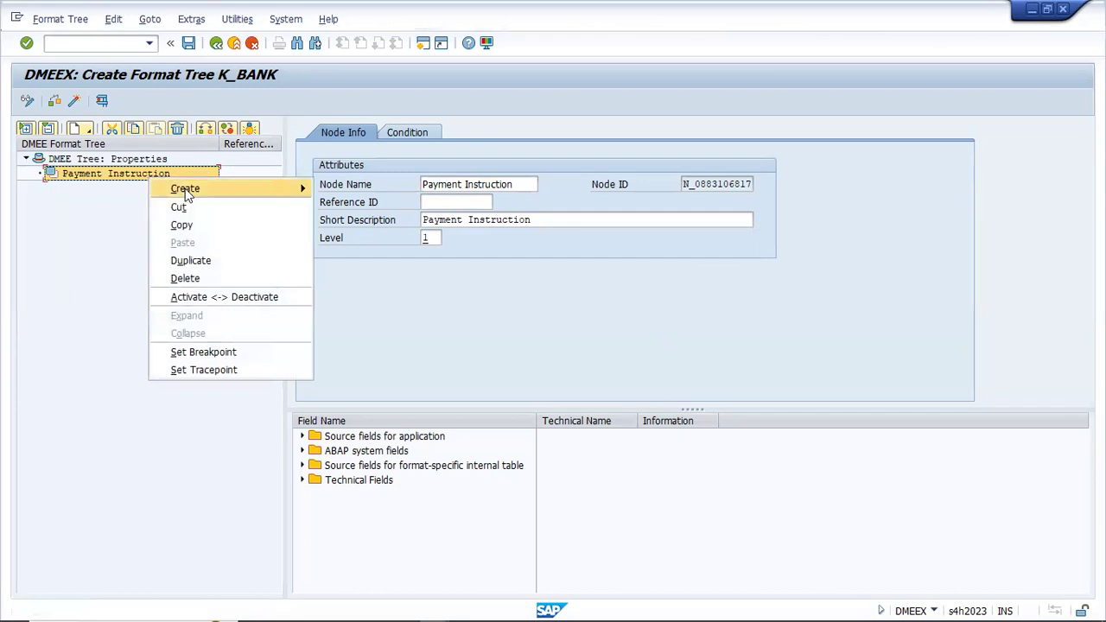
pyautogui.moveTo(186, 193)
pyautogui.moveTo(363, 206)
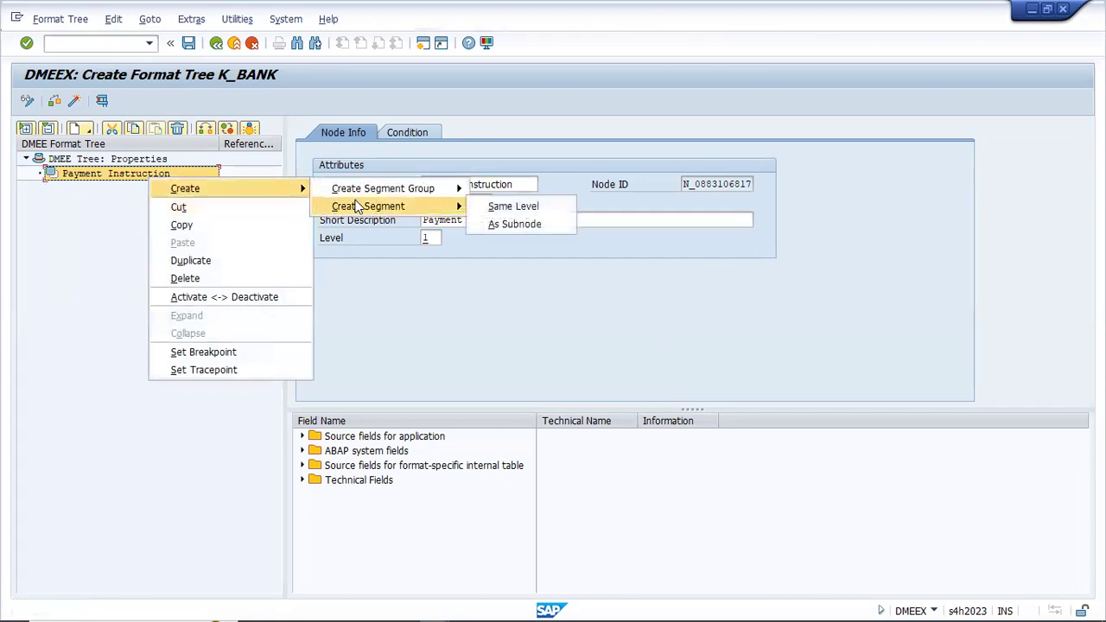
pyautogui.click(529, 220)
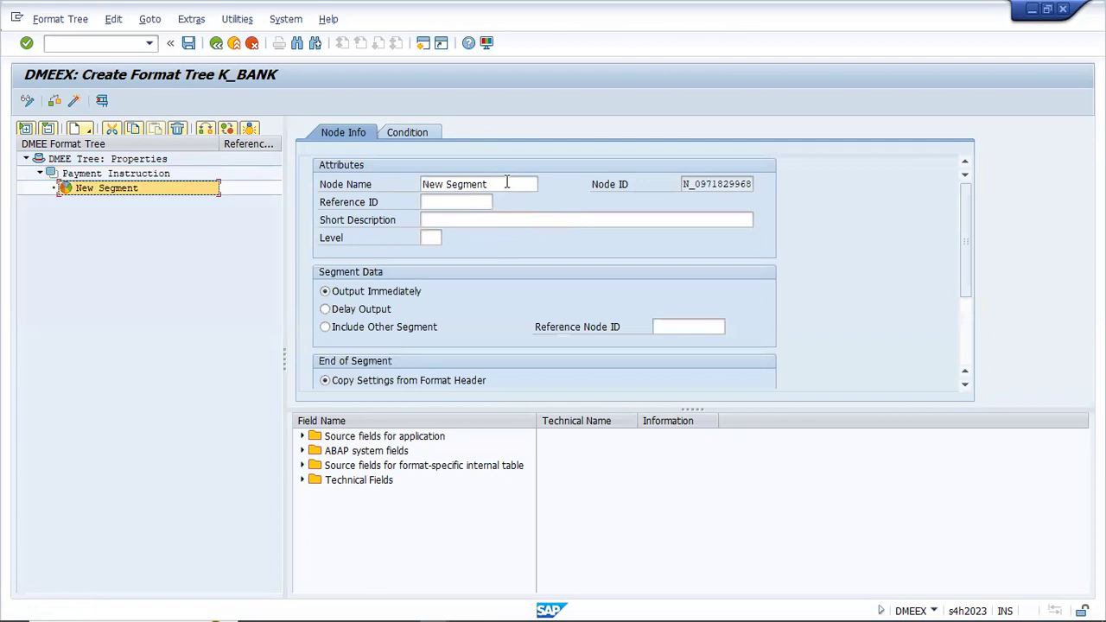
# Replace the new segment's node name with "File Header Record - (H)", copied from the bank's Word specification.
pyautogui.click(508, 182)
pyautogui.press('BackSpace')
pyautogui.press('BackSpace')
pyautogui.press('BackSpace')
pyautogui.press('BackSpace')
pyautogui.press('BackSpace')
pyautogui.press('BackSpace')
pyautogui.press('BackSpace')
pyautogui.press('BackSpace')
pyautogui.press('BackSpace')
pyautogui.press('BackSpace')
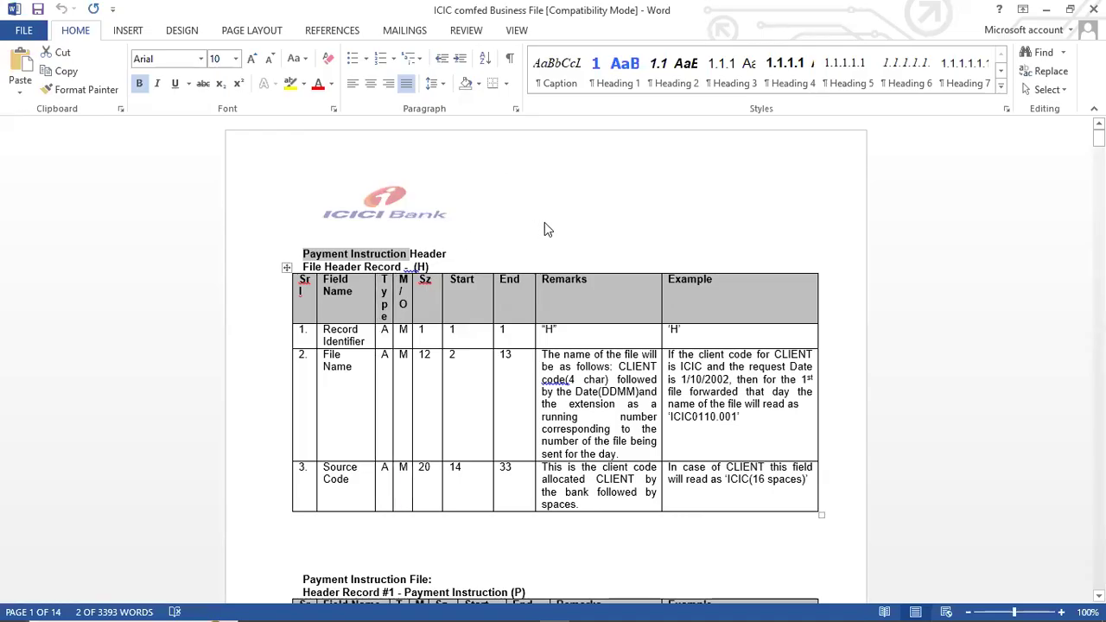
pyautogui.click(523, 220)
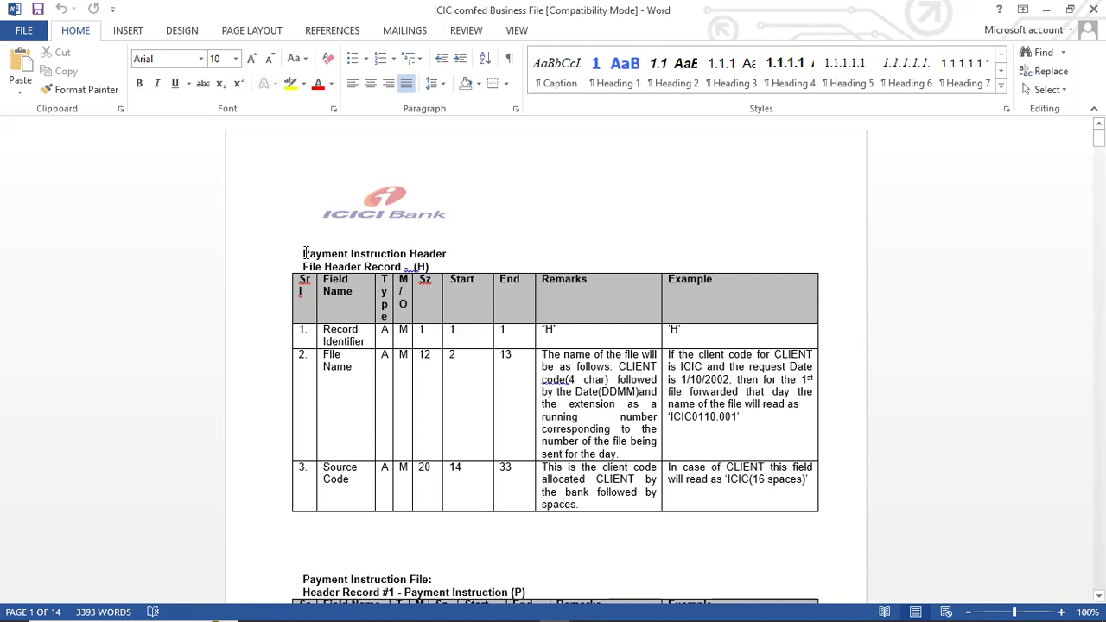
pyautogui.moveTo(302, 253)
pyautogui.mouseDown()
pyautogui.moveTo(326, 268)
pyautogui.moveTo(432, 267)
pyautogui.moveTo(304, 271)
pyautogui.mouseUp()
pyautogui.hotkey('ctrl', 'c')
pyautogui.click(432, 267)
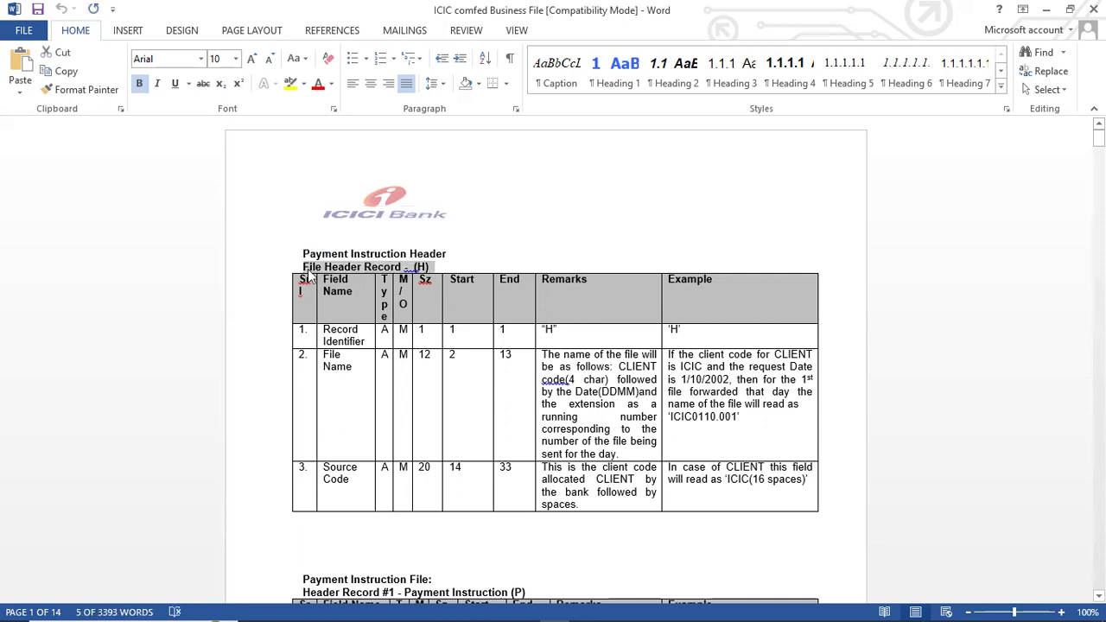
pyautogui.hotkey('alt', 'Tab')
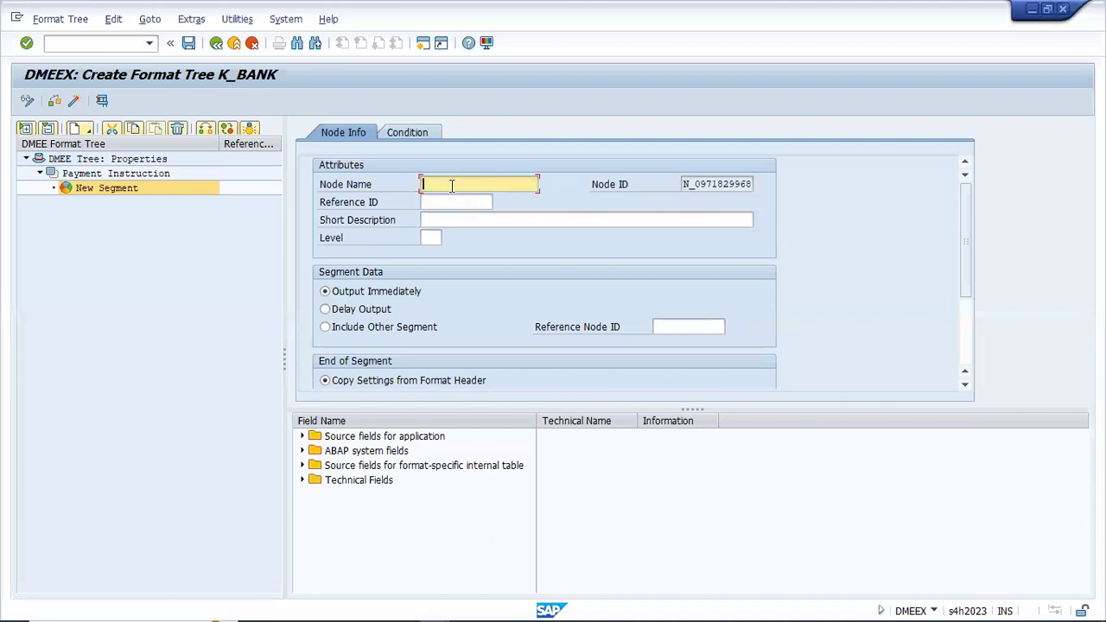
pyautogui.hotkey('ctrl', 'v')
# Enter "File Header Record - (H)" as the segment's short description and set its level to 01.
pyautogui.click(445, 219)
pyautogui.hotkey('ctrl', 'v')
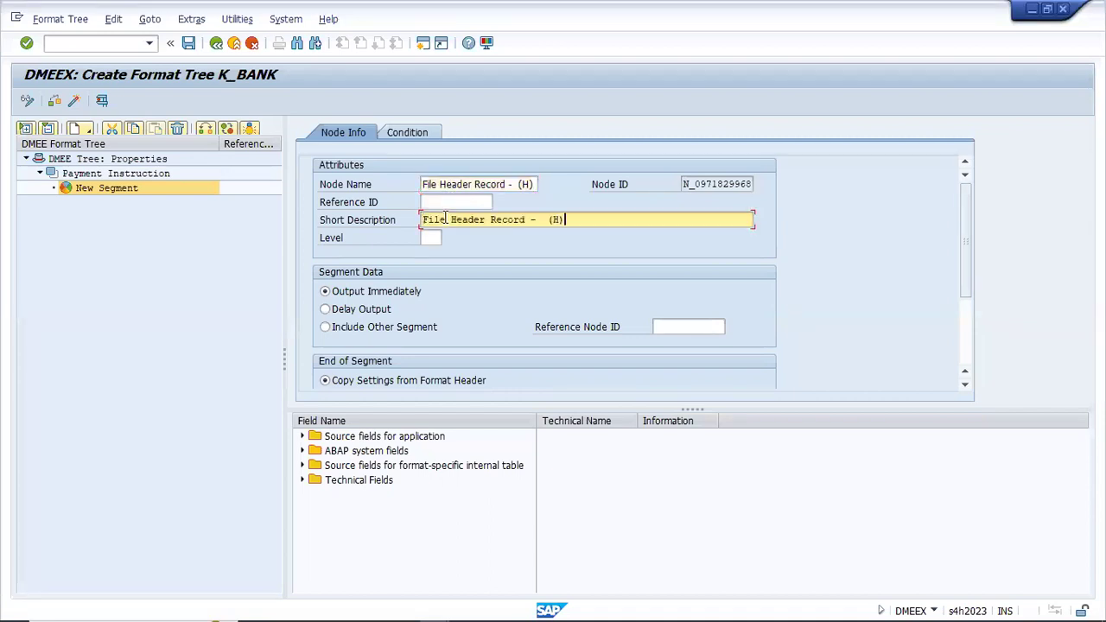
pyautogui.click(431, 236)
pyautogui.write('01')
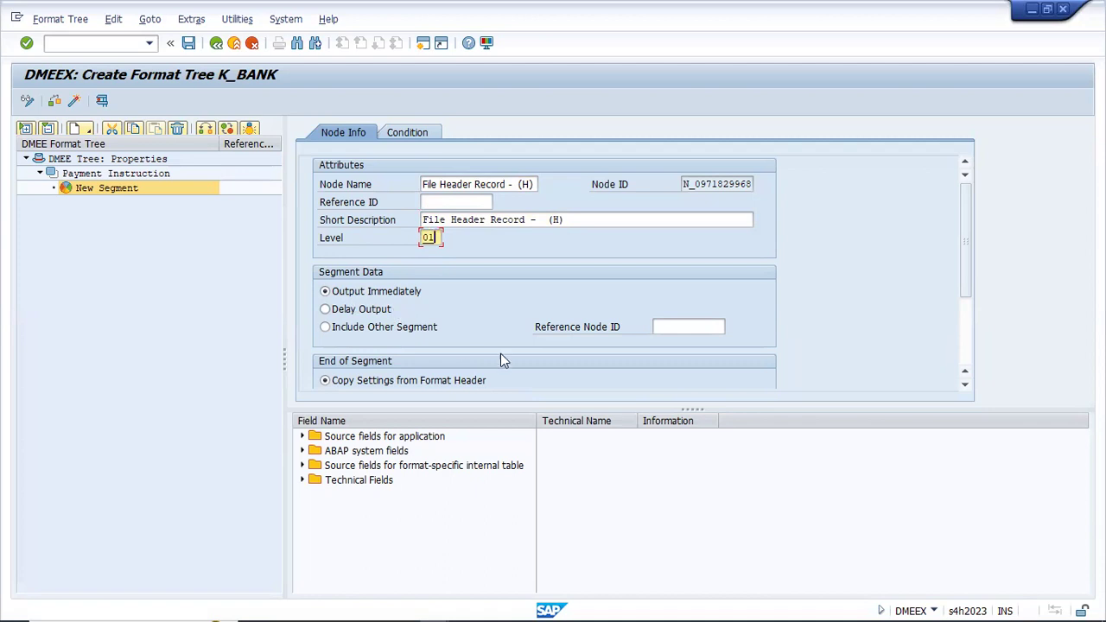
# Define different end-of-segment settings for the file header record with Carriage Return and Line Feed enabled, and save the tree.
pyautogui.click(965, 385)
pyautogui.click(965, 385)
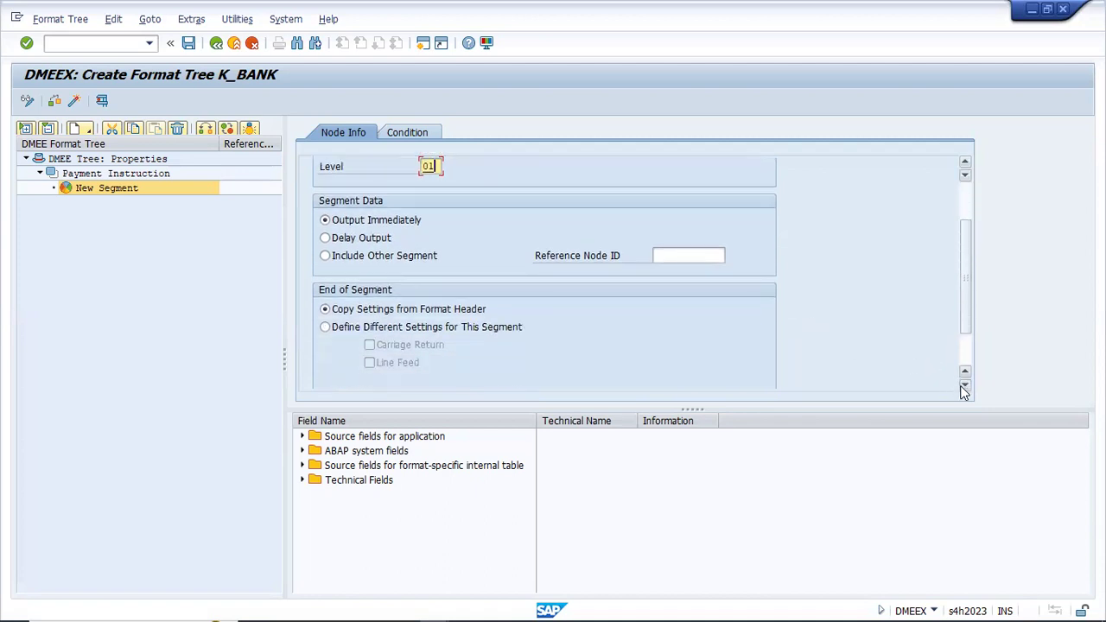
pyautogui.click(965, 385)
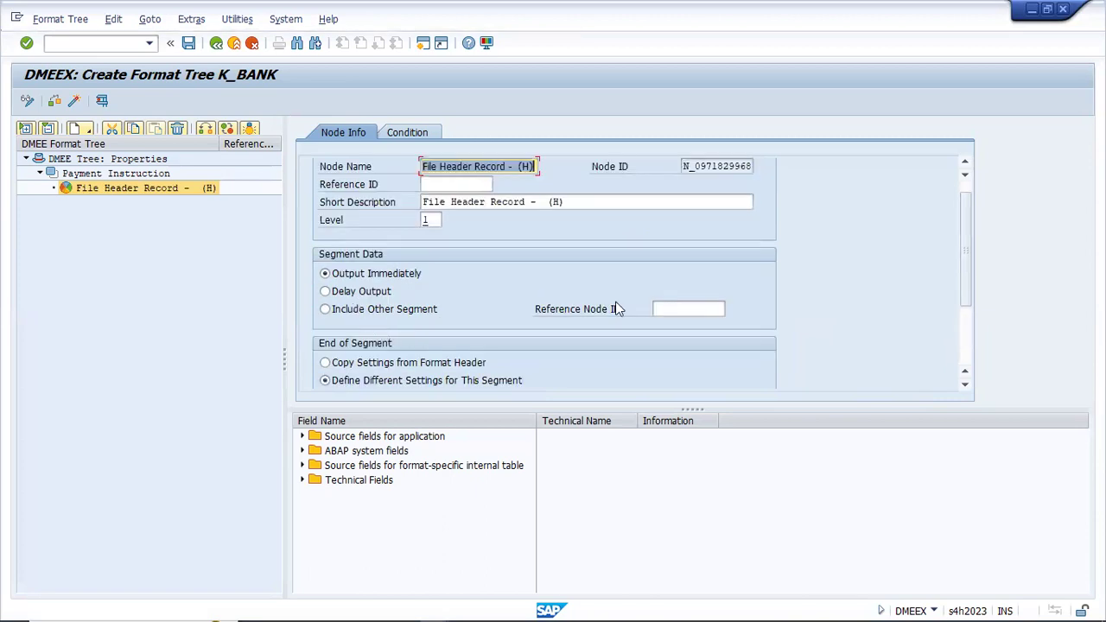
pyautogui.click(964, 385)
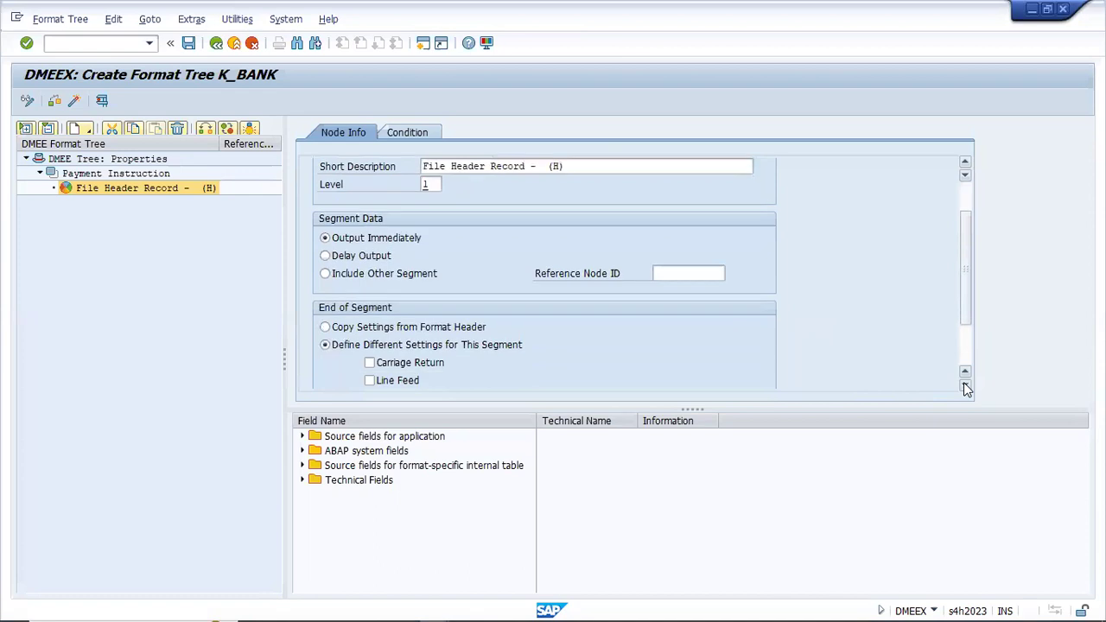
pyautogui.click(411, 290)
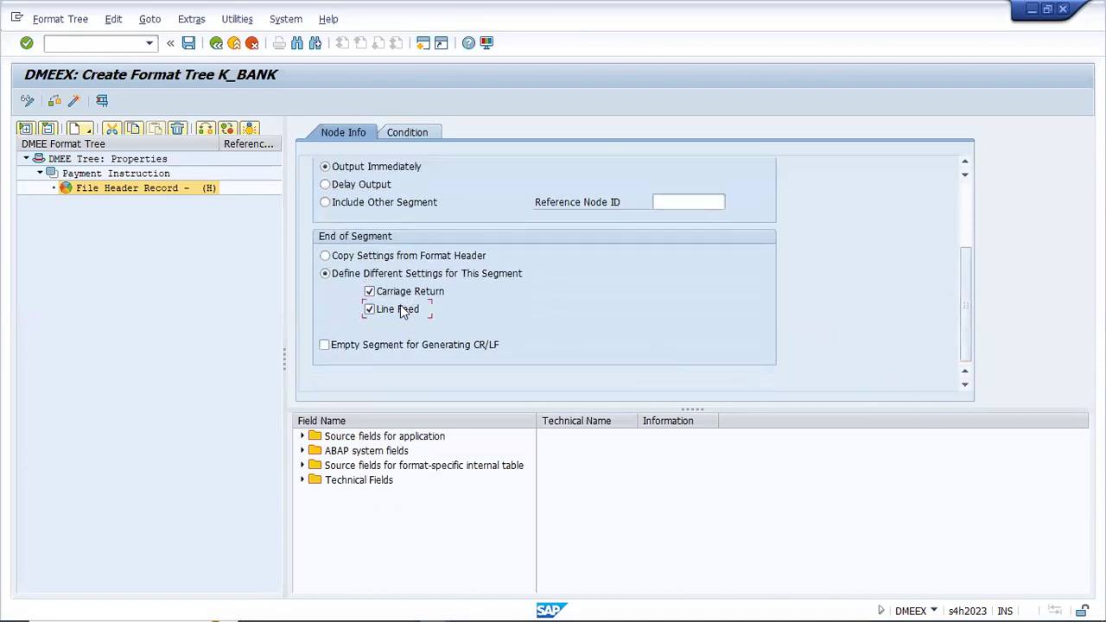
pyautogui.click(969, 197)
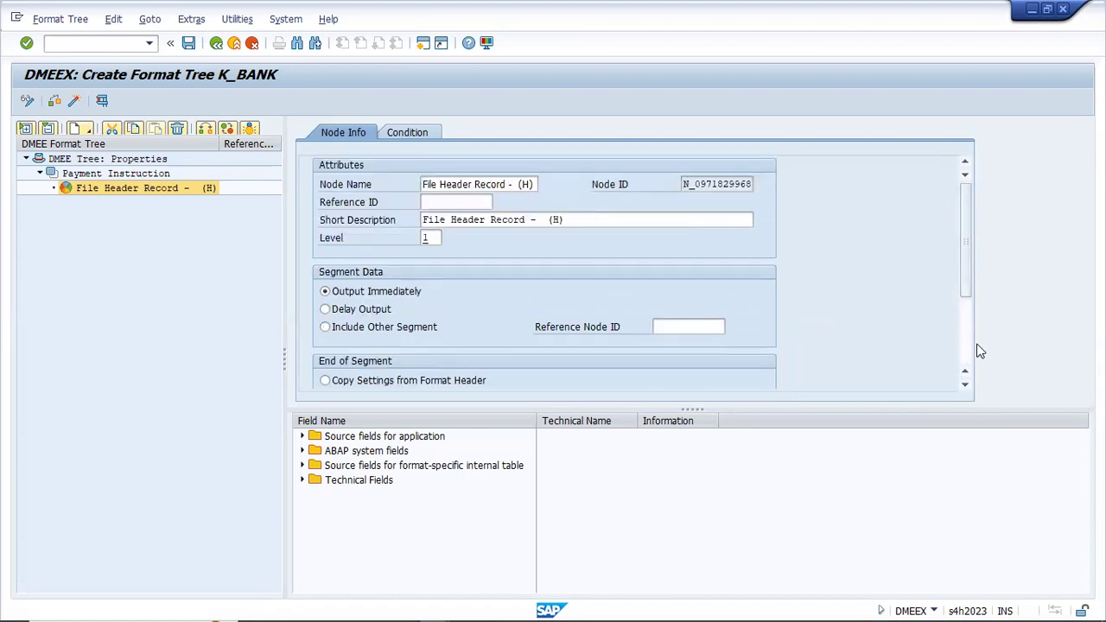
pyautogui.click(188, 43)
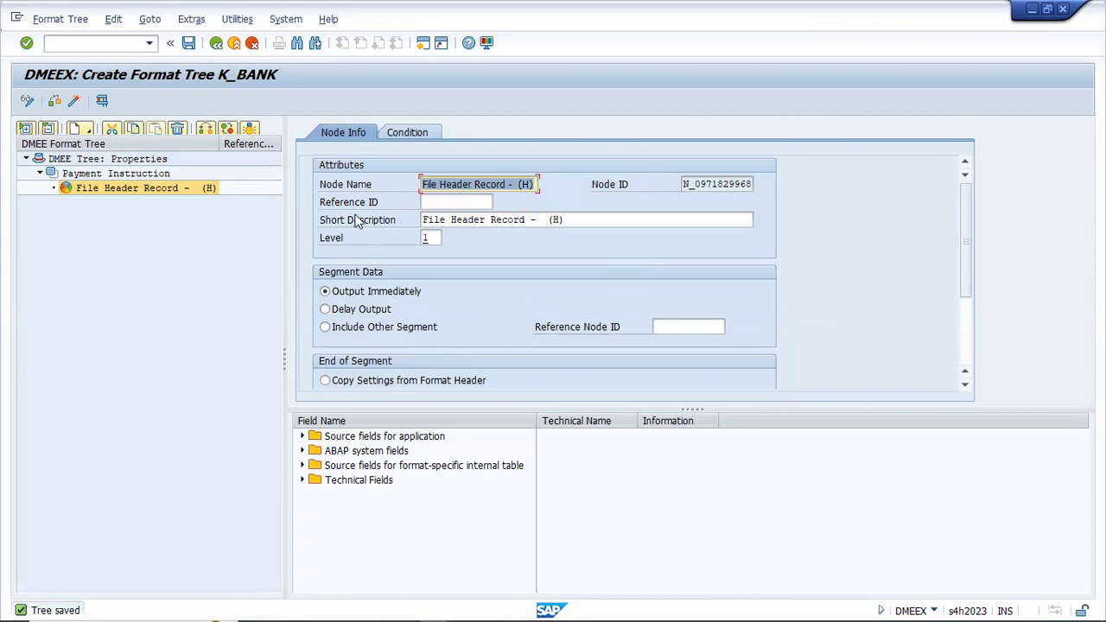
# Create an element under the File Header Record - (H) segment.
pyautogui.click(152, 174)
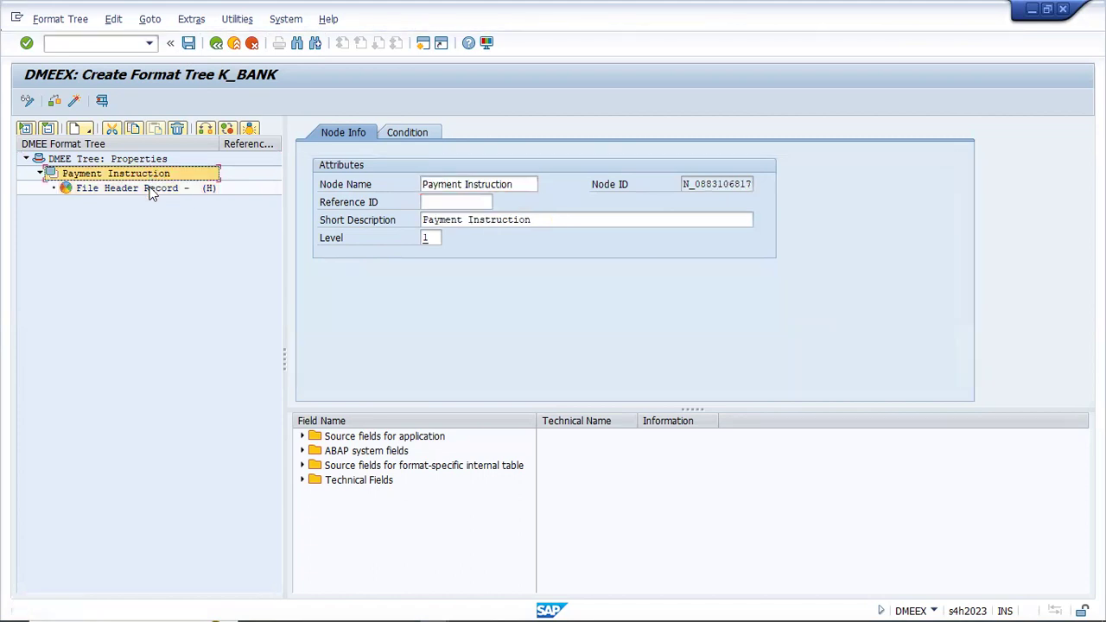
pyautogui.click(150, 188)
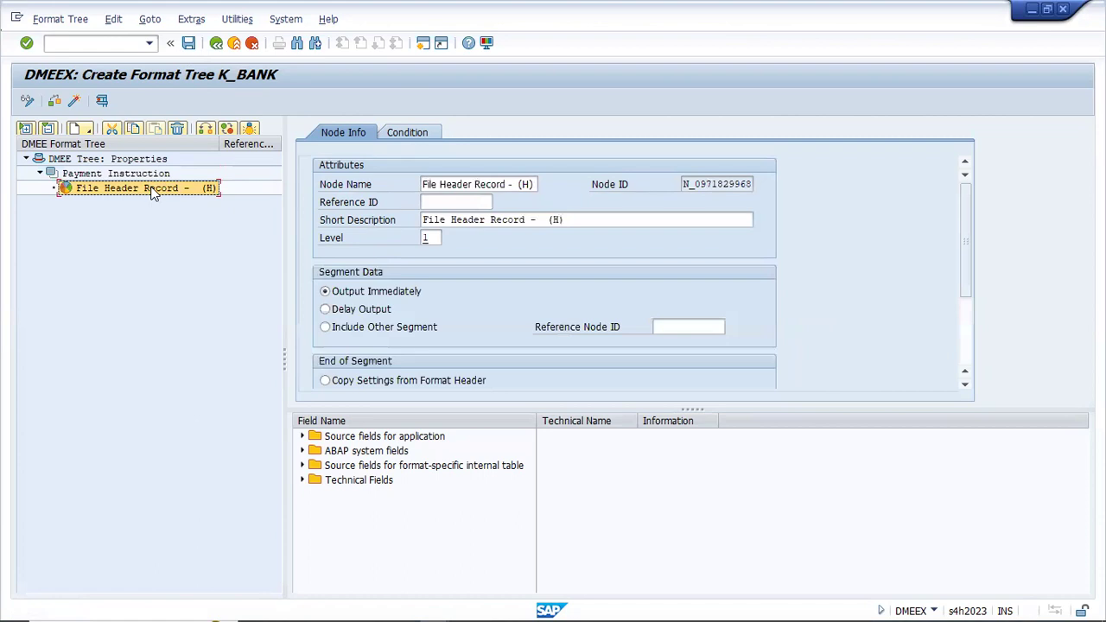
pyautogui.rightClick(153, 192)
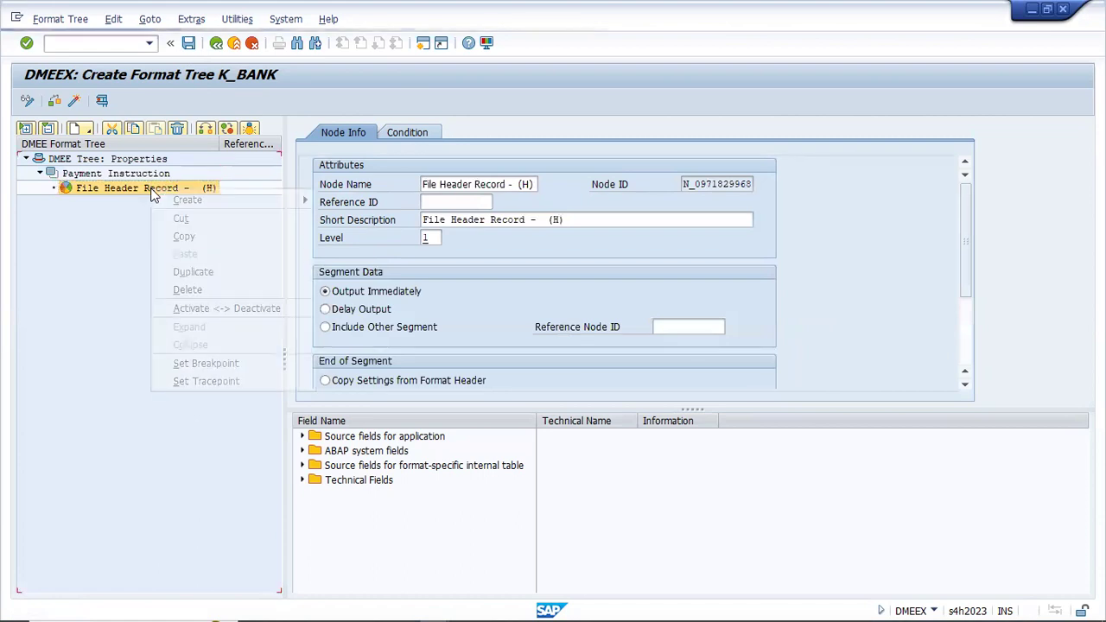
pyautogui.moveTo(181, 206)
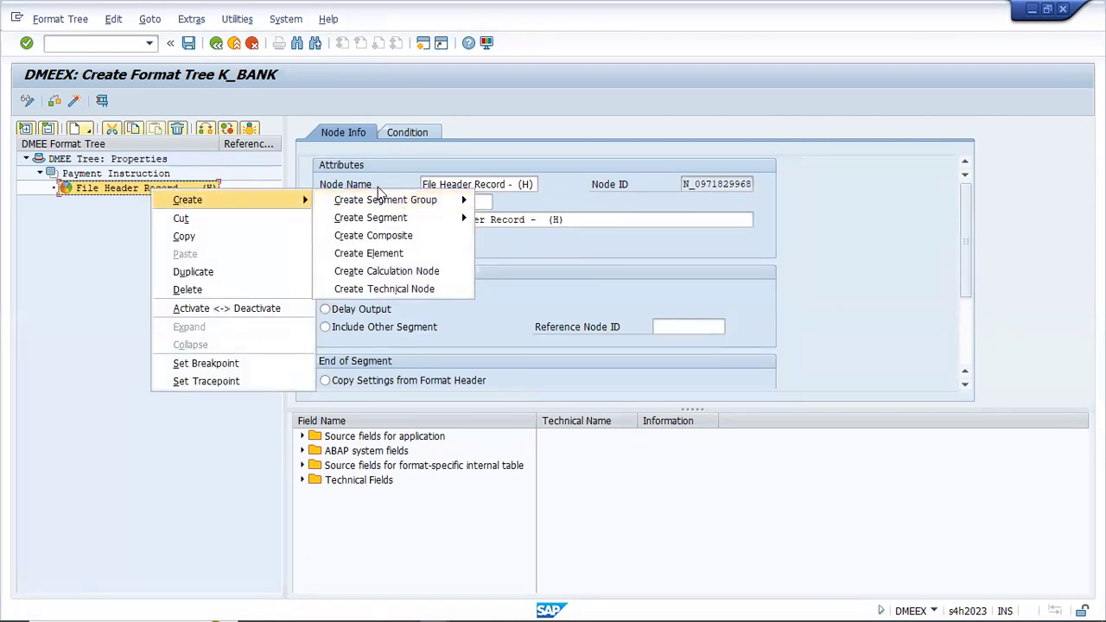
pyautogui.moveTo(378, 206)
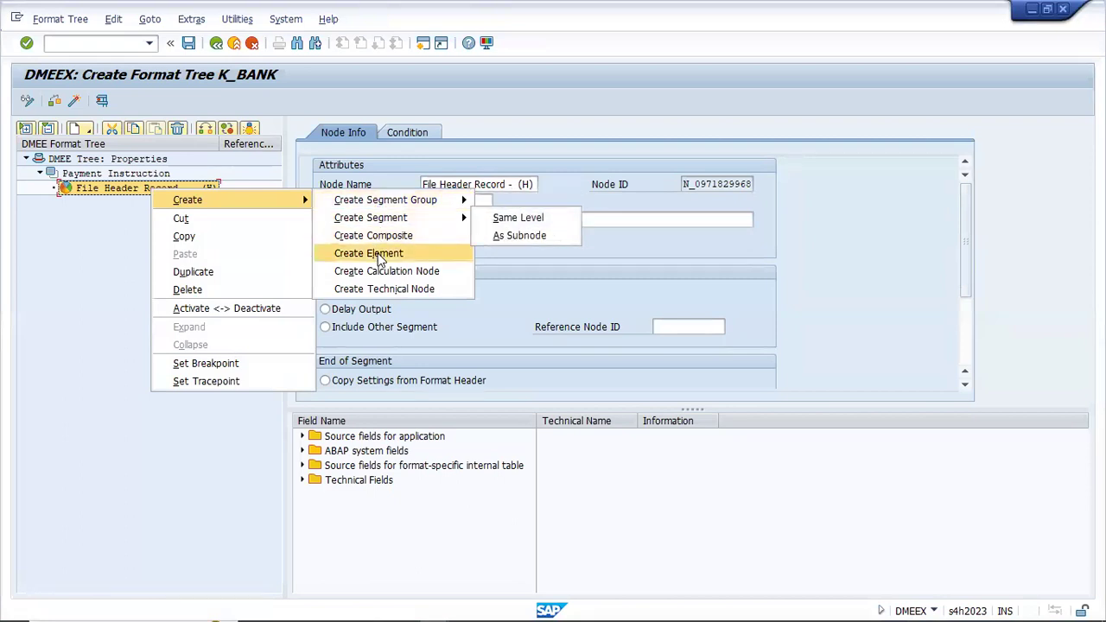
pyautogui.click(377, 254)
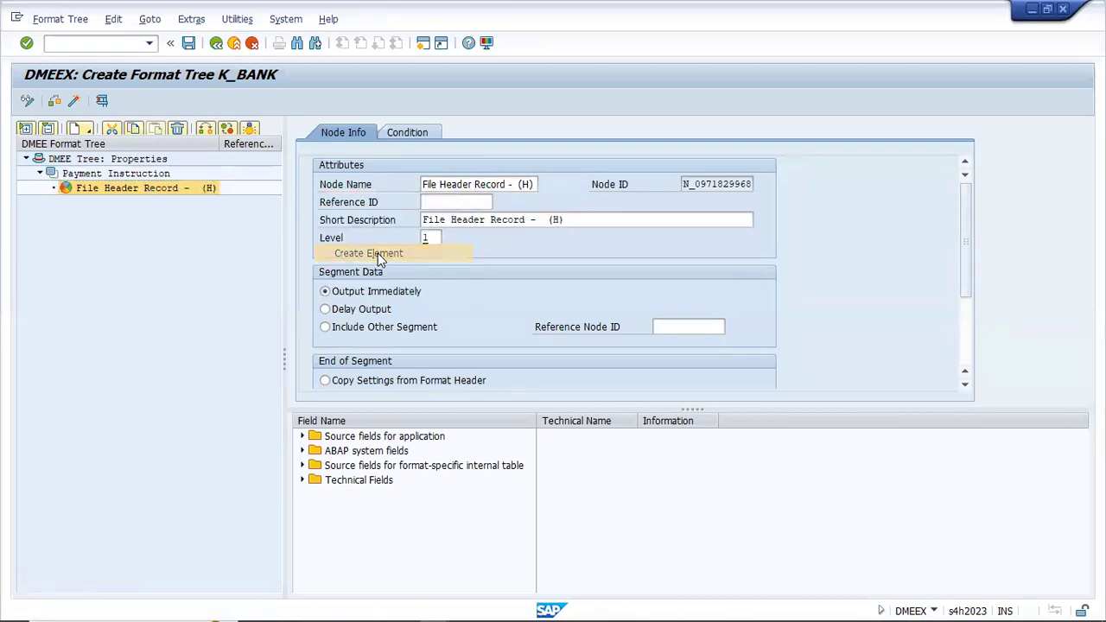
# Replace the new element's node name with "Record Identifier", copied from the File Header Record table in the Word specification.
pyautogui.click(496, 182)
pyautogui.press('BackSpace')
pyautogui.press('BackSpace')
pyautogui.press('BackSpace')
pyautogui.press('BackSpace')
pyautogui.press('BackSpace')
pyautogui.press('BackSpace')
pyautogui.press('BackSpace')
pyautogui.press('BackSpace')
pyautogui.press('BackSpace')
pyautogui.press('BackSpace')
pyautogui.press('BackSpace')
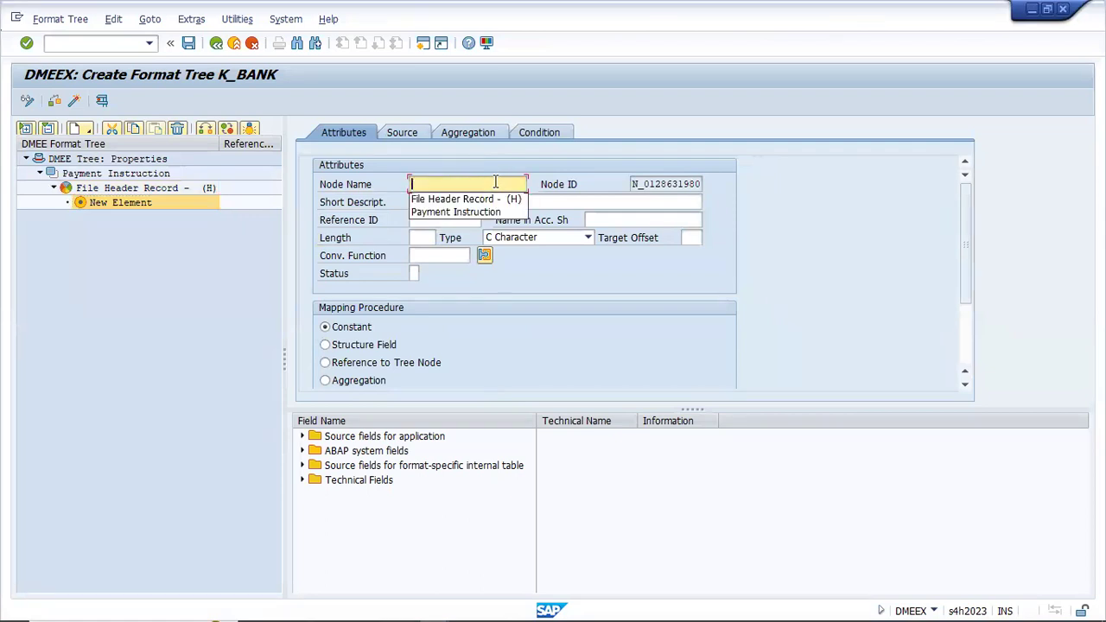
pyautogui.hotkey('alt', 'Tab')
pyautogui.moveTo(366, 342); pyautogui.dragTo(327, 337)
pyautogui.hotkey('ctrl', 'c')
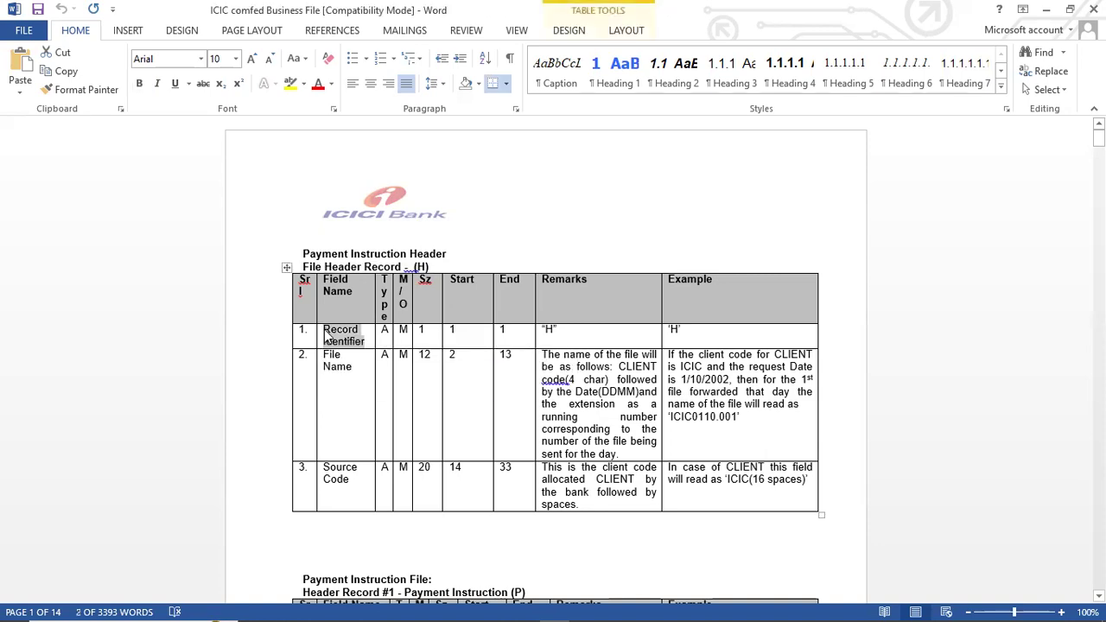
pyautogui.hotkey('alt', 'Tab')
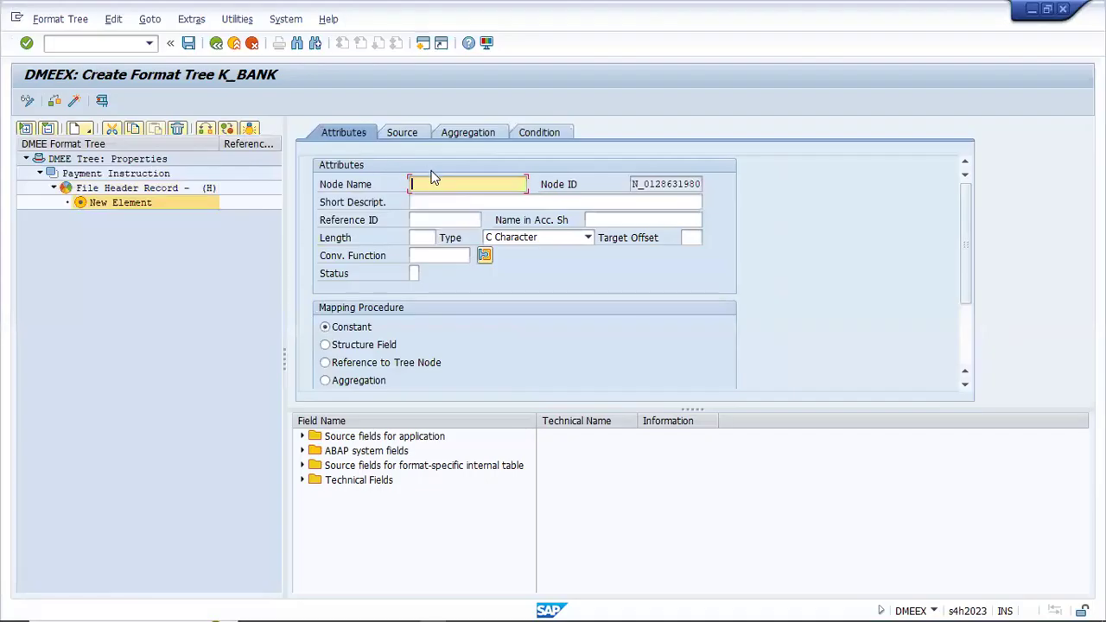
pyautogui.hotkey('ctrl', 'v')
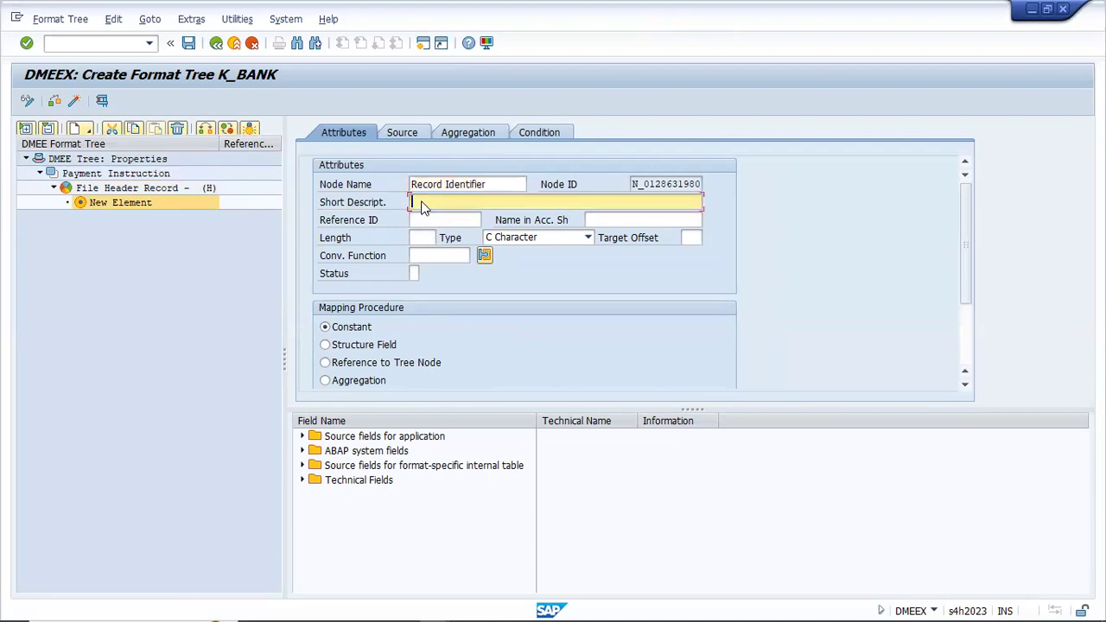
# Enter "Record Identifier" as the element's short description and set its length to 1.
pyautogui.hotkey('ctrl', 'v')
pyautogui.click(417, 236)
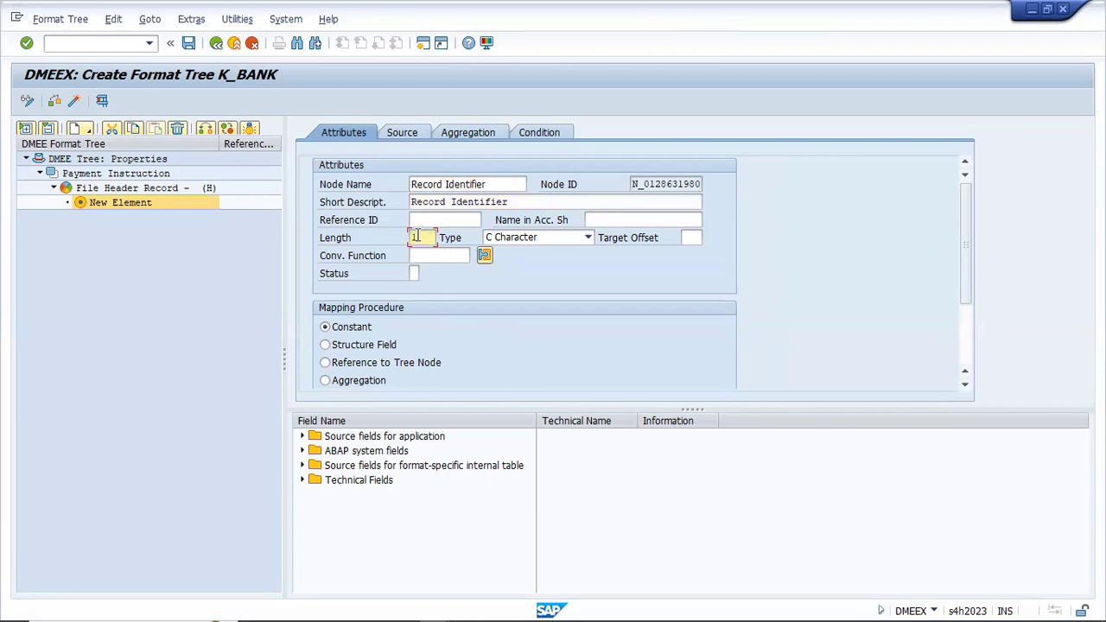
pyautogui.write('1')
# Look through the available conversion functions for the Record Identifier element, covering the date, time and currency amount formats.
pyautogui.click(432, 256)
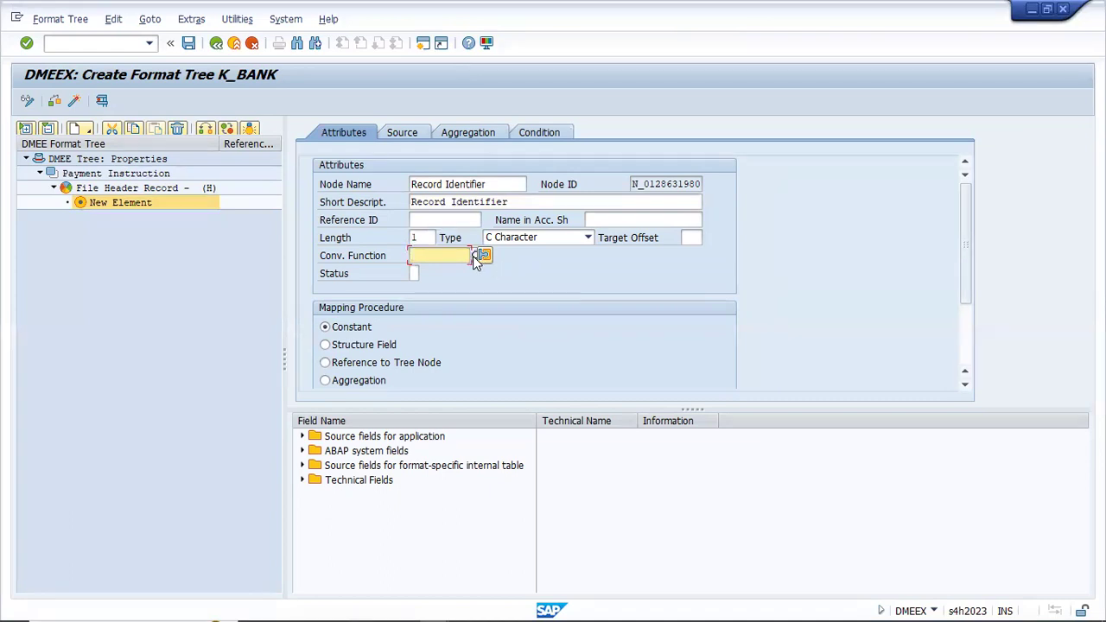
pyautogui.click(473, 256)
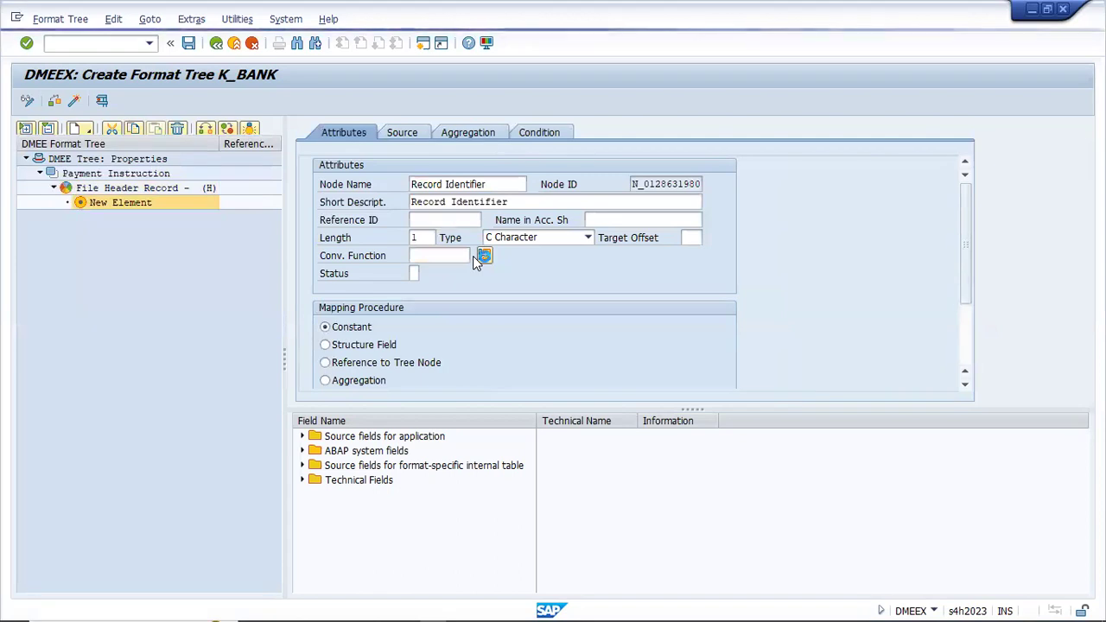
pyautogui.click(353, 179)
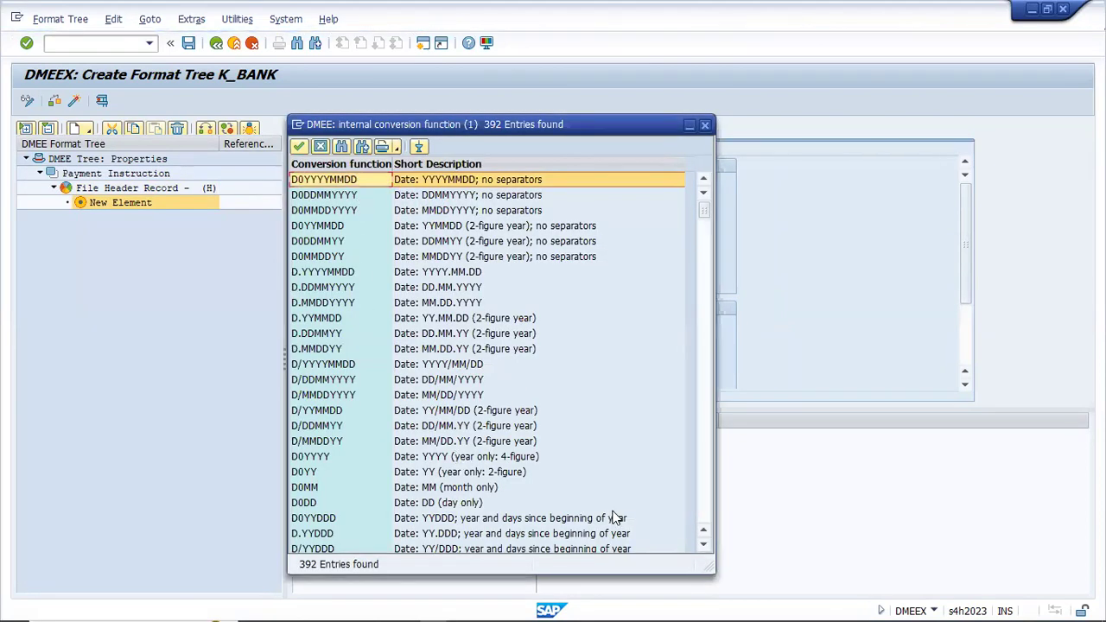
pyautogui.click(705, 549)
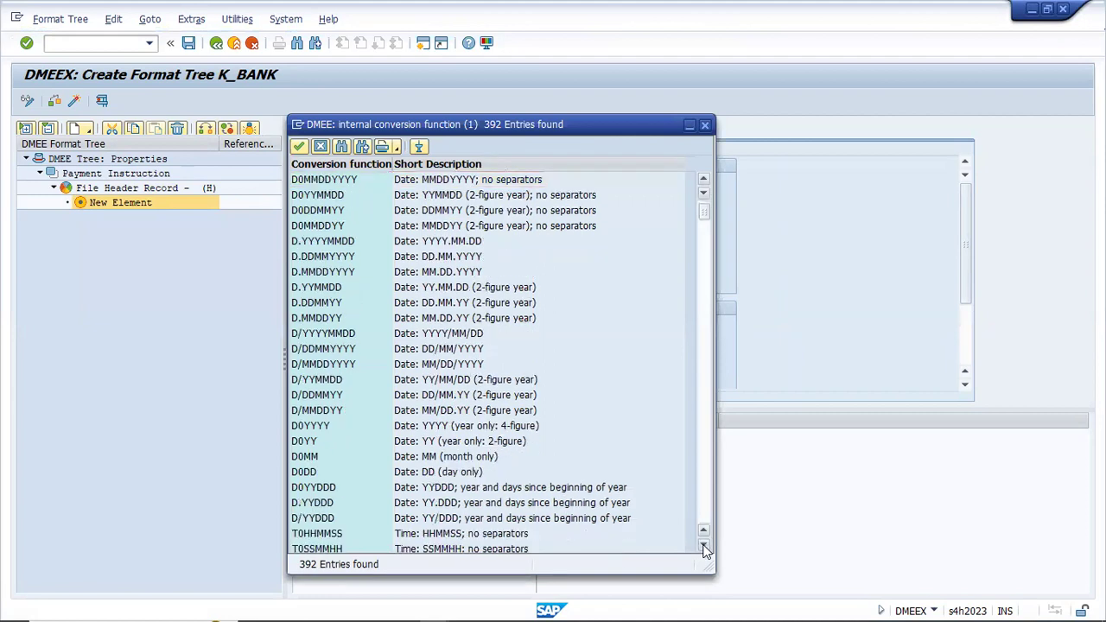
pyautogui.click(705, 550)
pyautogui.click(704, 549)
pyautogui.click(704, 549)
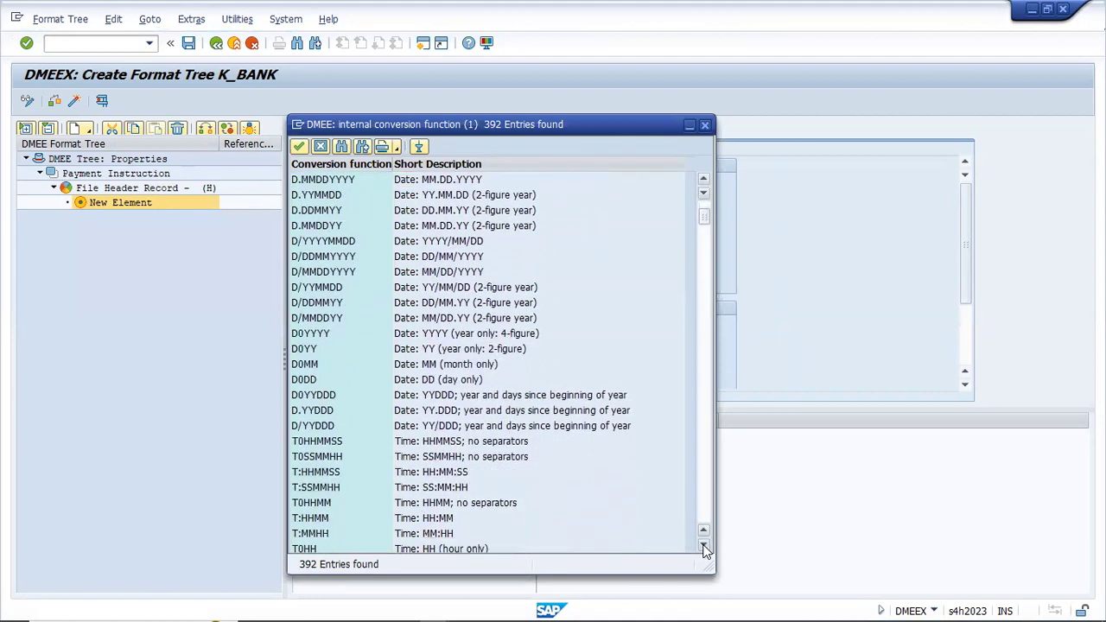
pyautogui.click(705, 550)
pyautogui.click(705, 549)
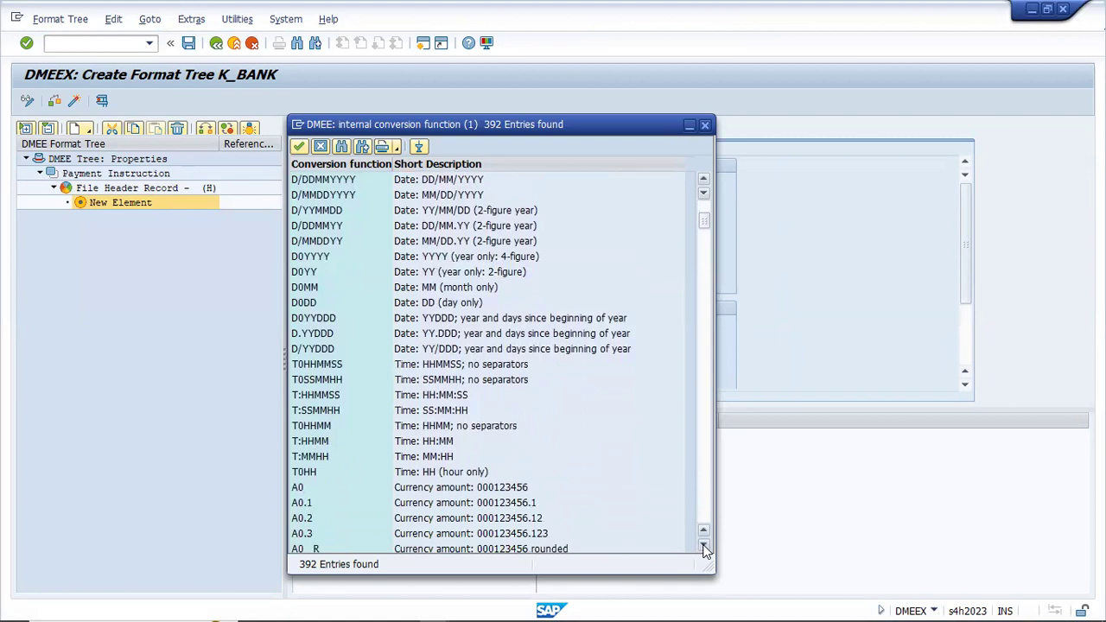
pyautogui.click(688, 127)
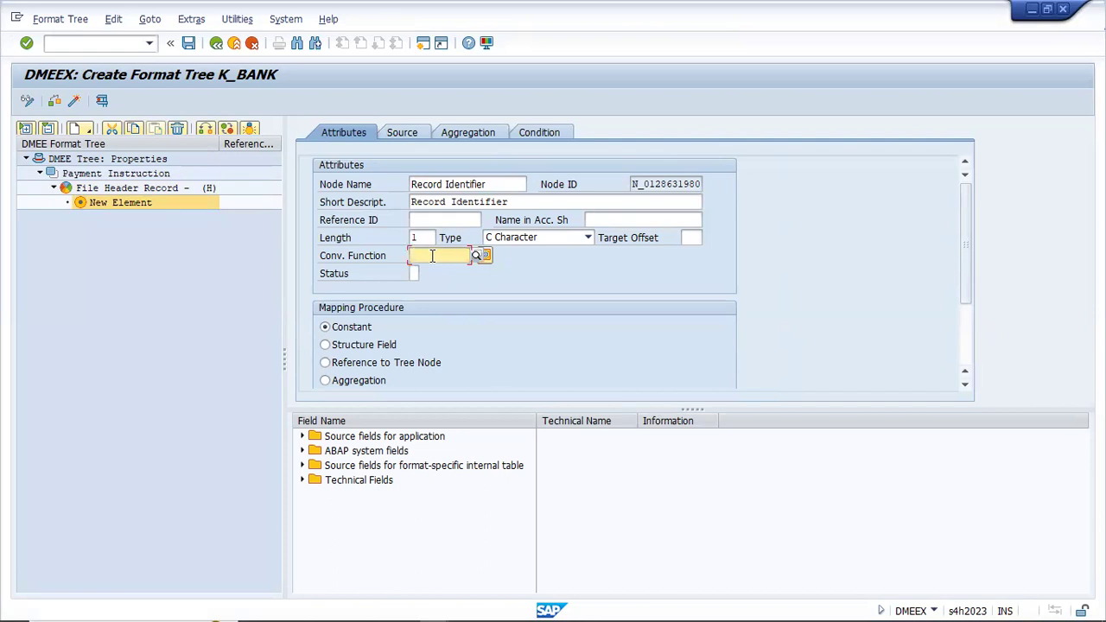
# Set the Record Identifier element's conversion function to CL and review the available status values without choosing one.
pyautogui.write('CL')
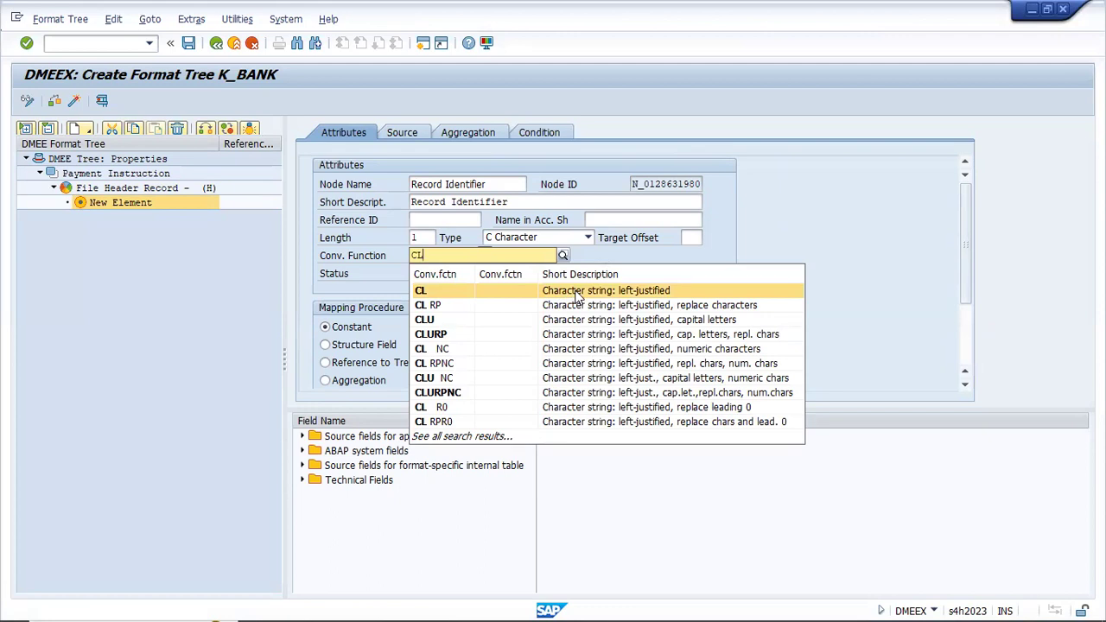
pyautogui.click(618, 251)
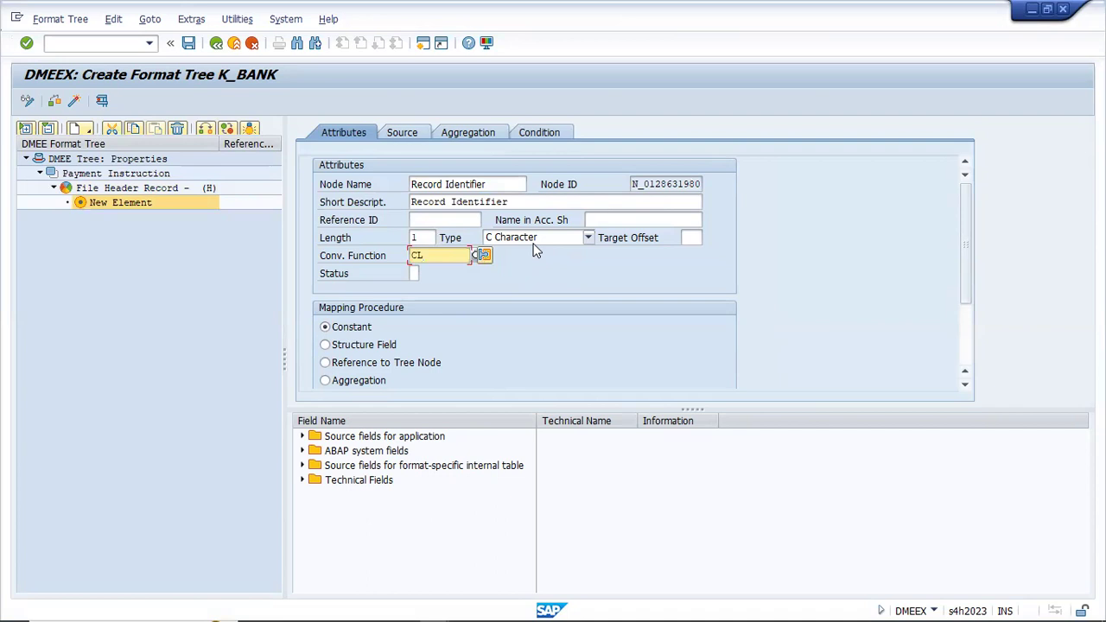
pyautogui.click(414, 273)
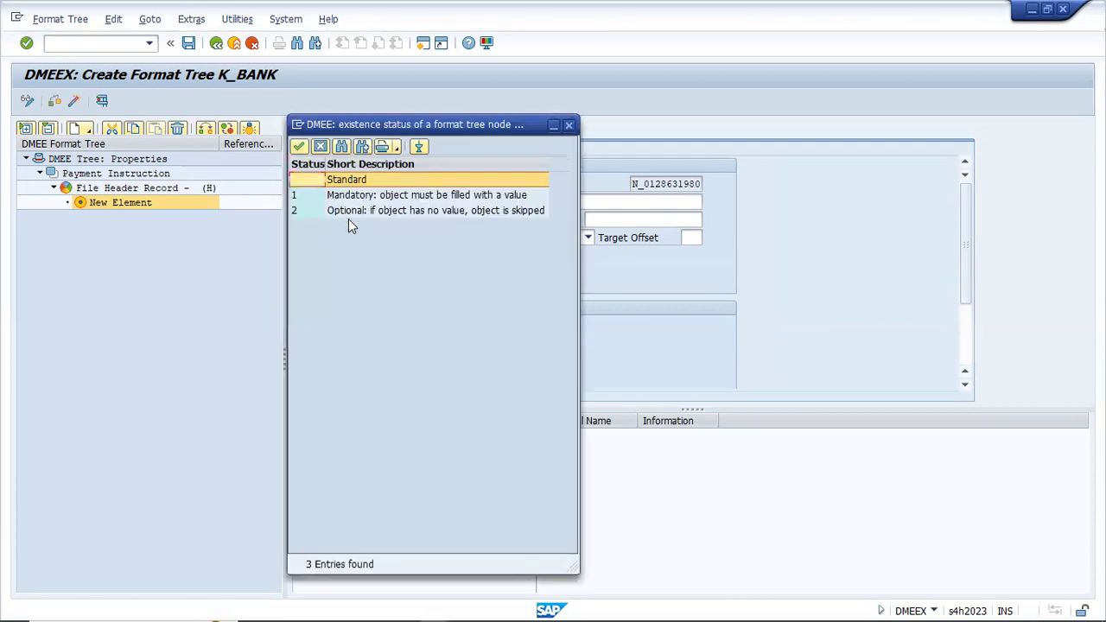
pyautogui.click(554, 126)
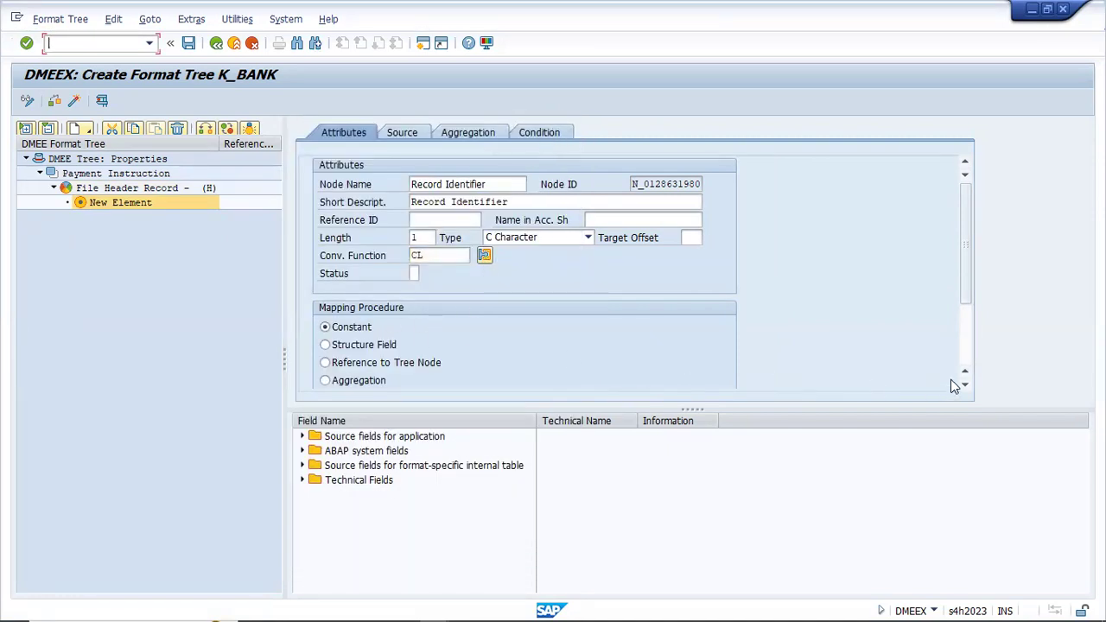
# Check the Record Identifier example in the Word specification, set the element's source constant to H and save the tree.
pyautogui.moveTo(481, 599)
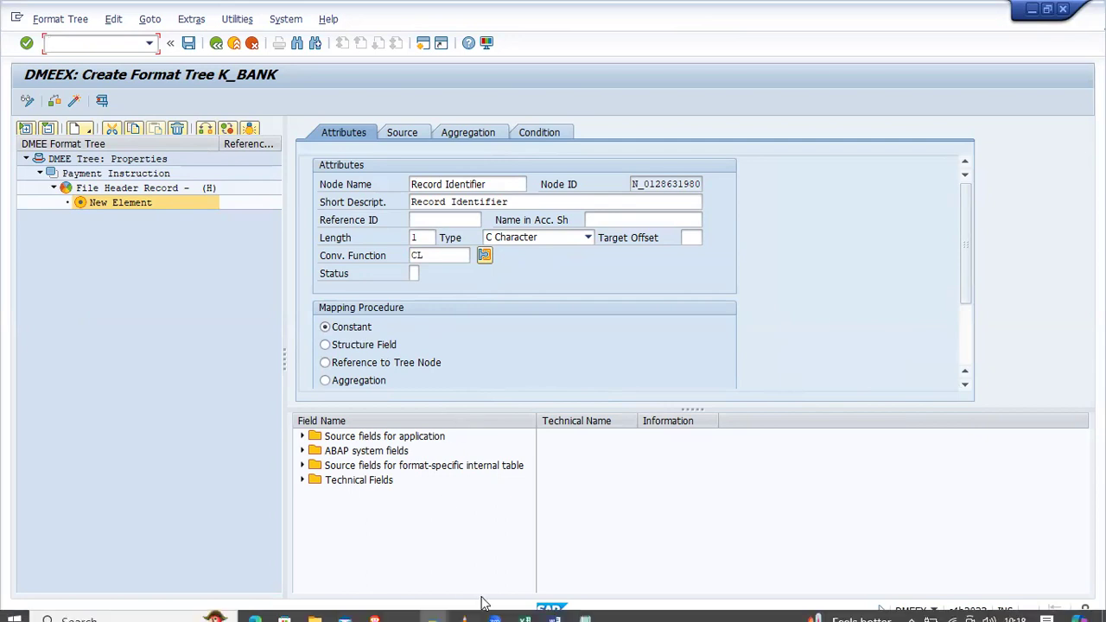
pyautogui.click(554, 611)
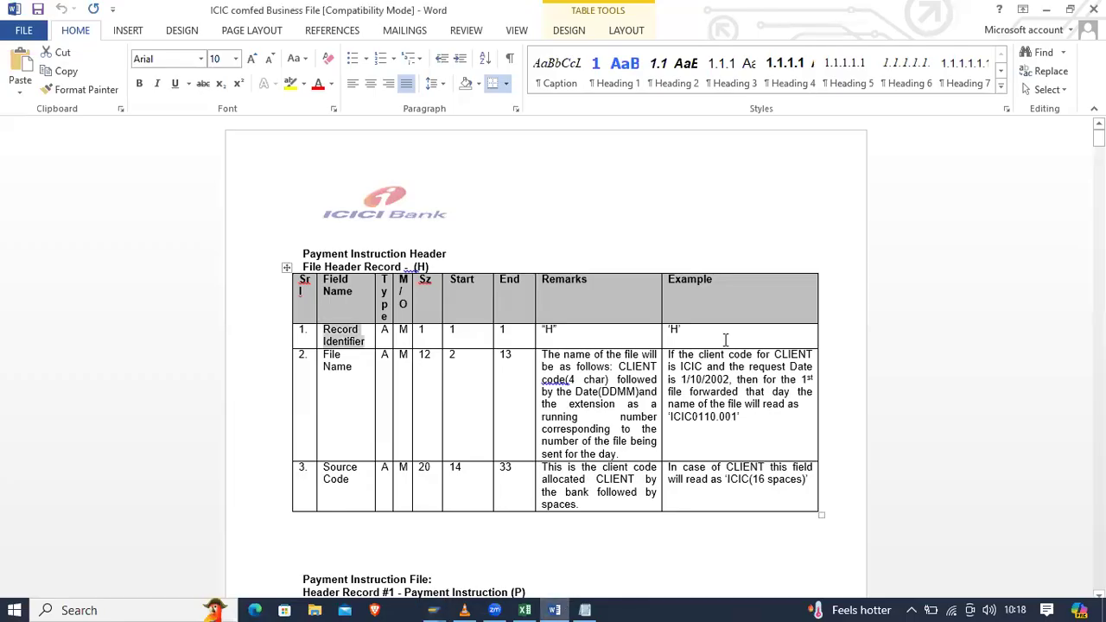
pyautogui.moveTo(684, 331); pyautogui.dragTo(669, 331)
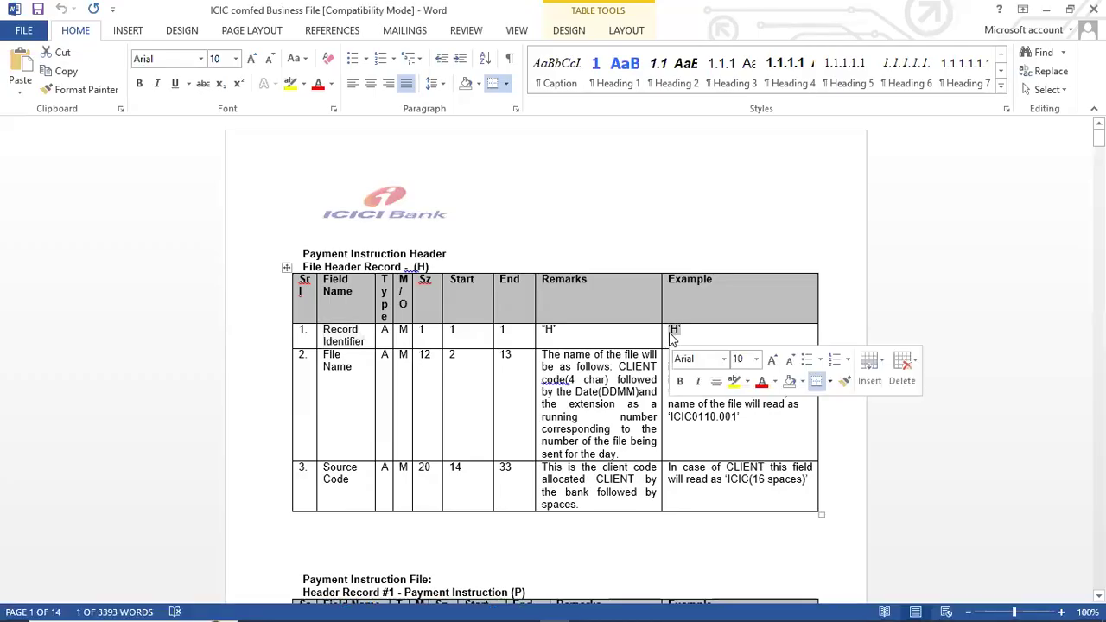
pyautogui.click(880, 288)
pyautogui.hotkey('alt', 'Tab')
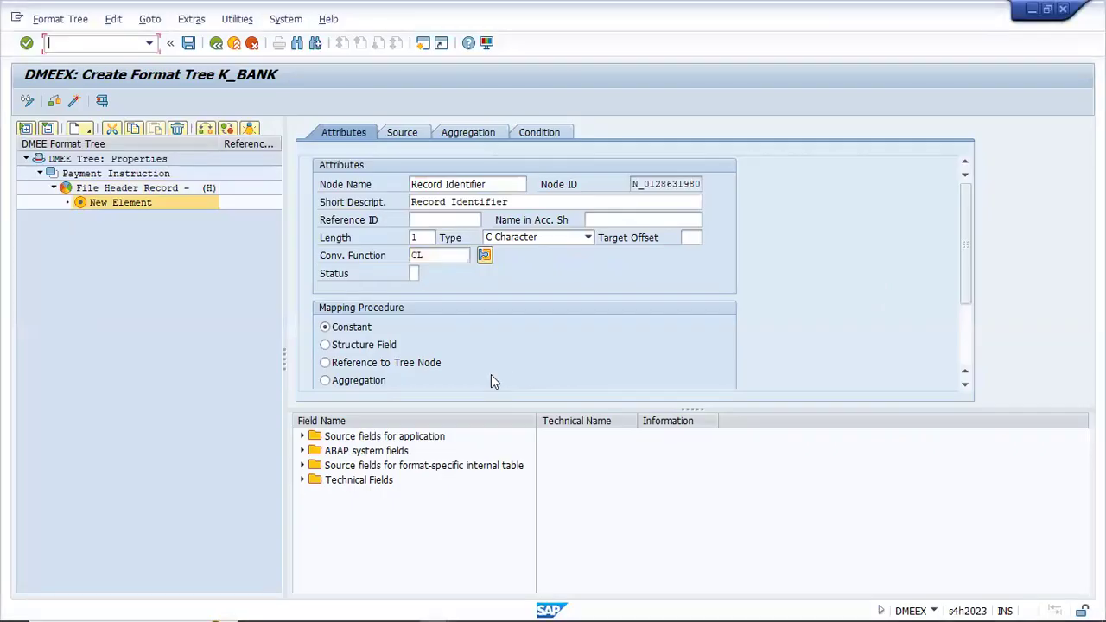
pyautogui.click(402, 131)
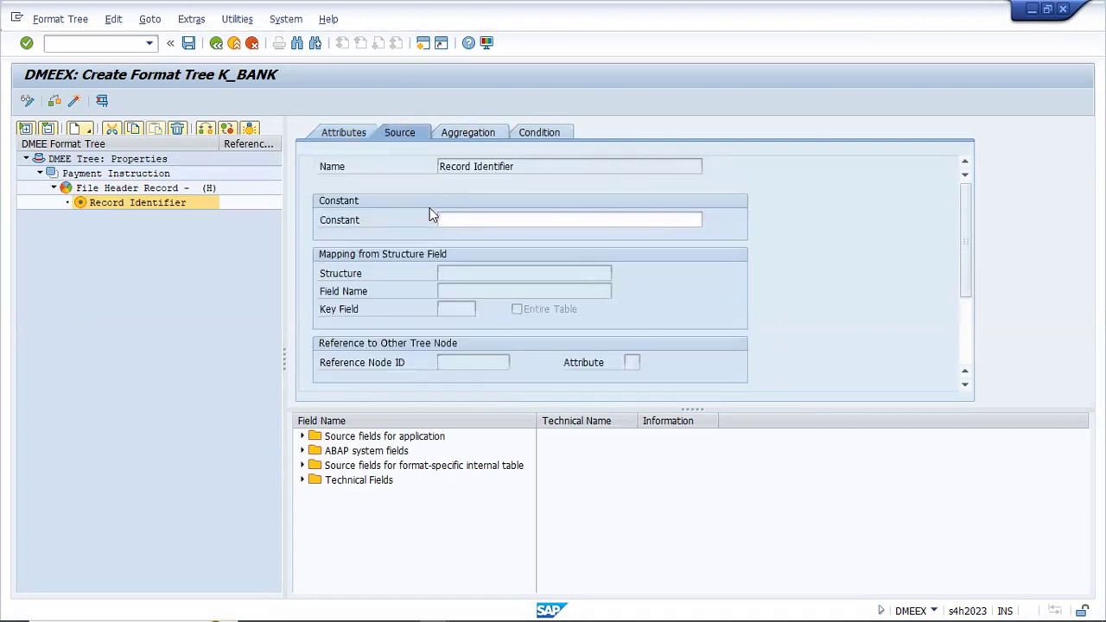
pyautogui.click(451, 223)
pyautogui.write('H')
pyautogui.press('Return')
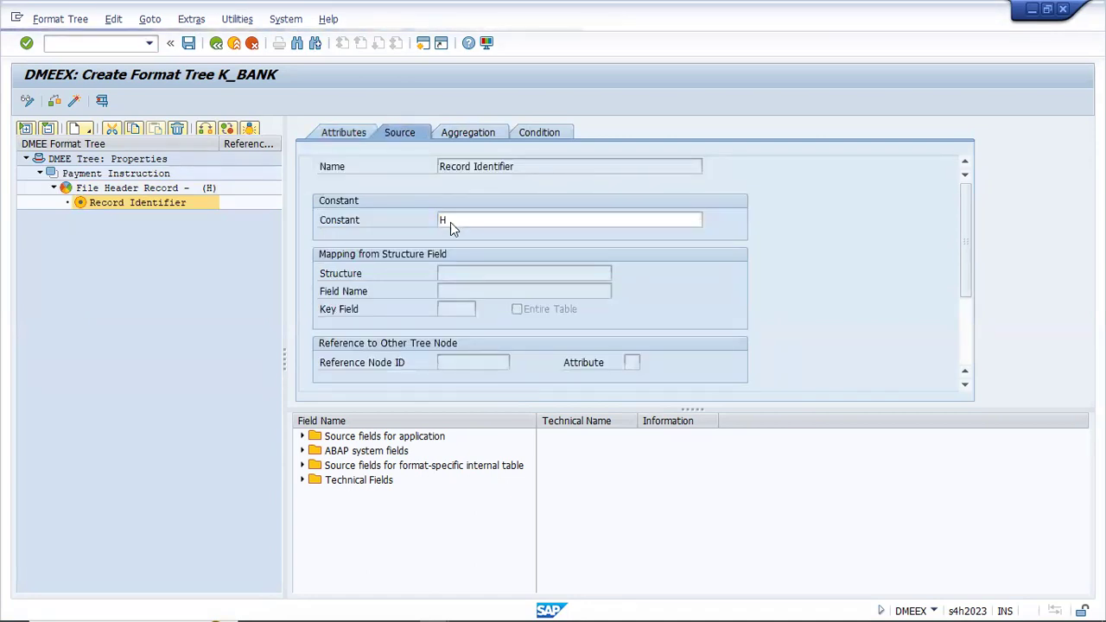
pyautogui.click(188, 43)
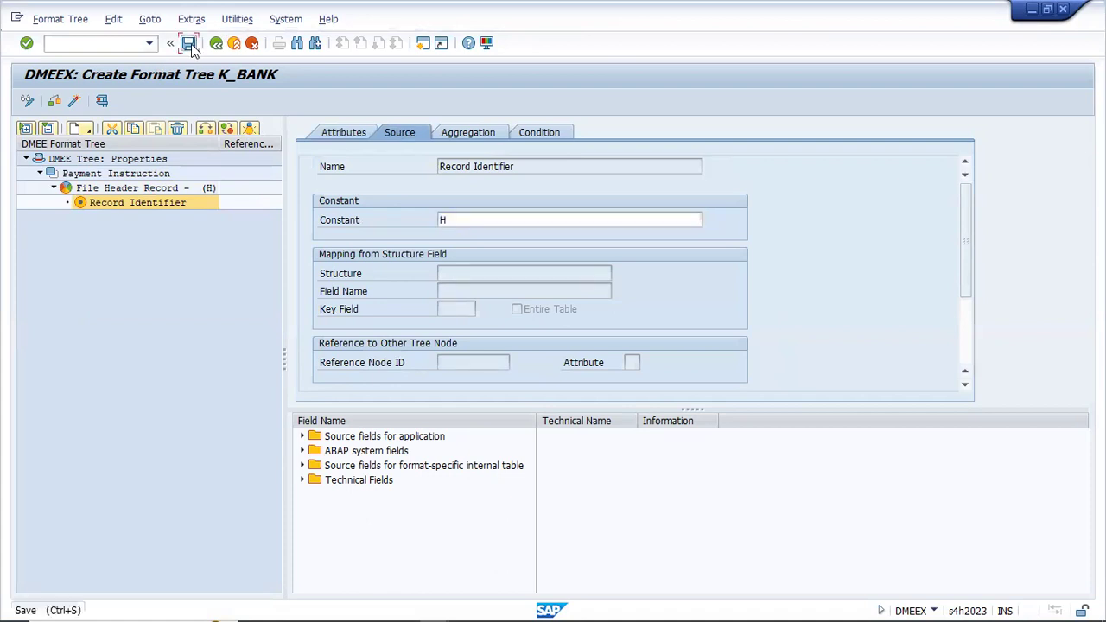
pyautogui.click(187, 305)
# Find the File Name field in the Word specification and create another element directly after Record Identifier.
pyautogui.hotkey('alt', 'Tab')
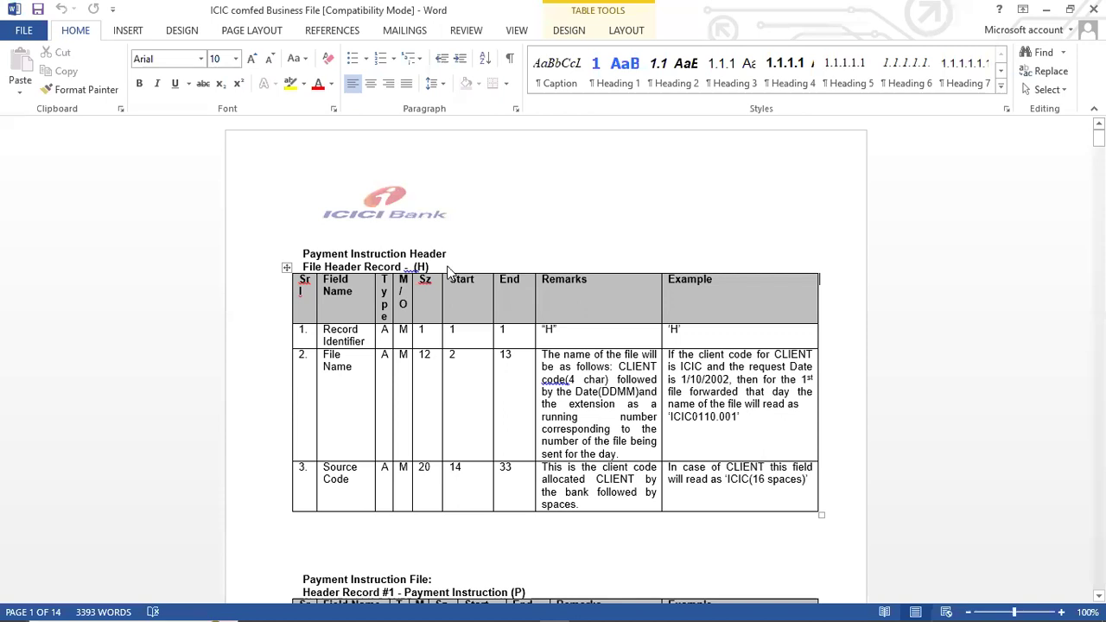
pyautogui.moveTo(355, 370); pyautogui.dragTo(329, 361)
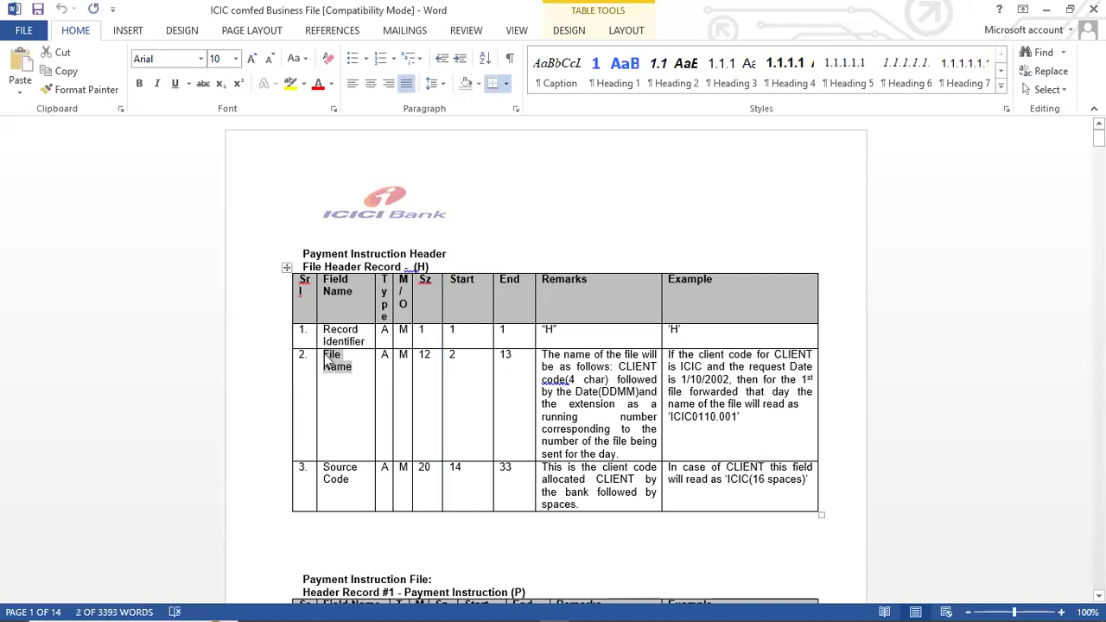
pyautogui.hotkey('alt', 'Tab')
pyautogui.click(130, 202)
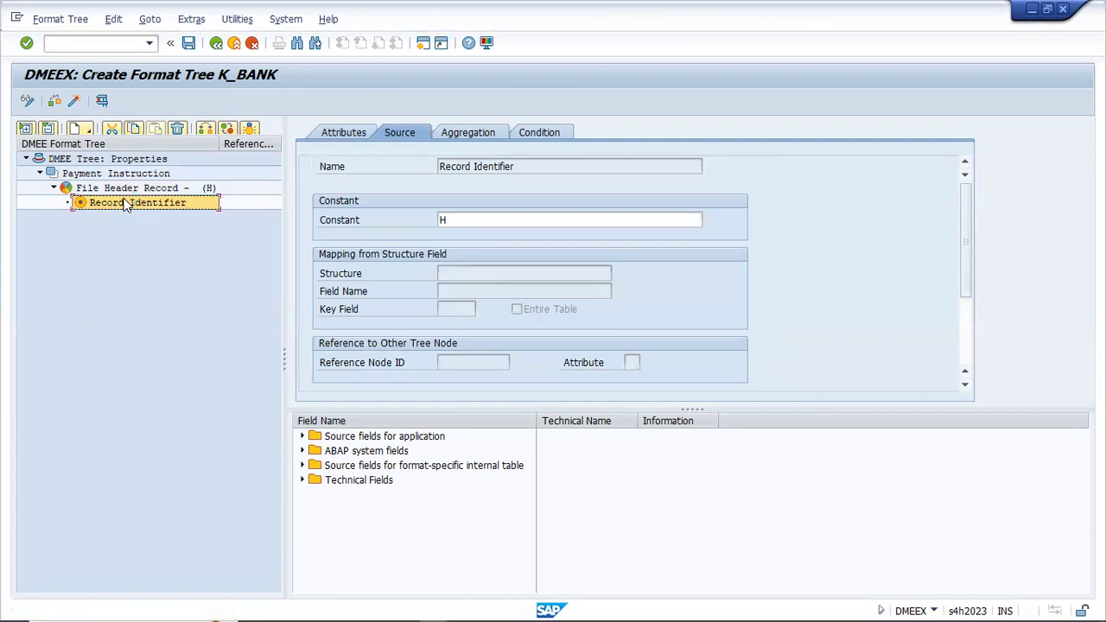
pyautogui.rightClick(128, 203)
pyautogui.moveTo(182, 211)
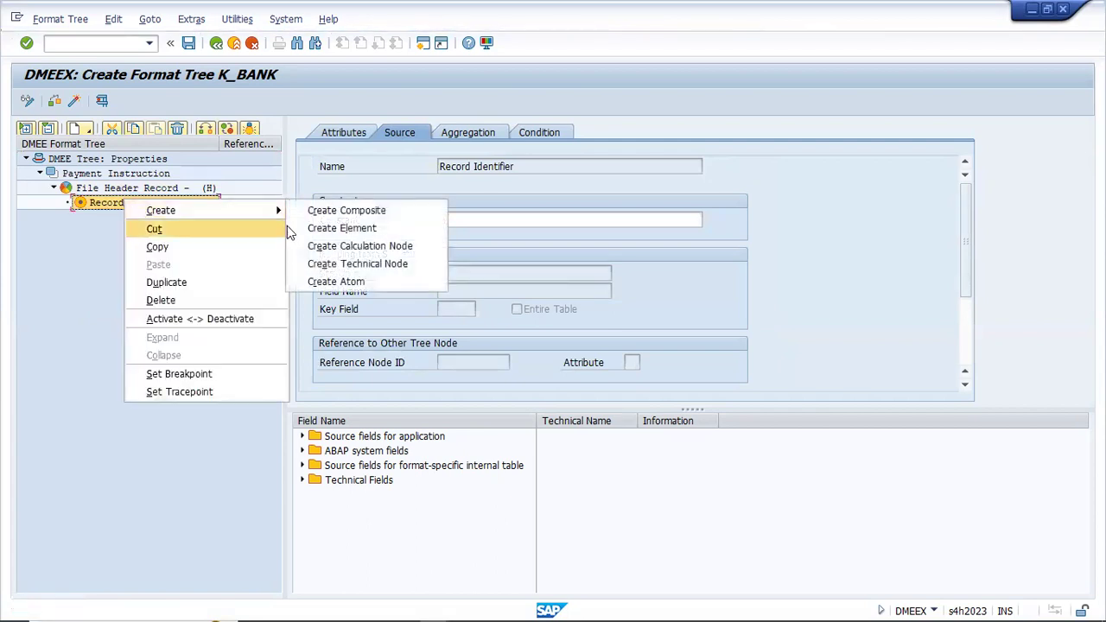
pyautogui.click(343, 228)
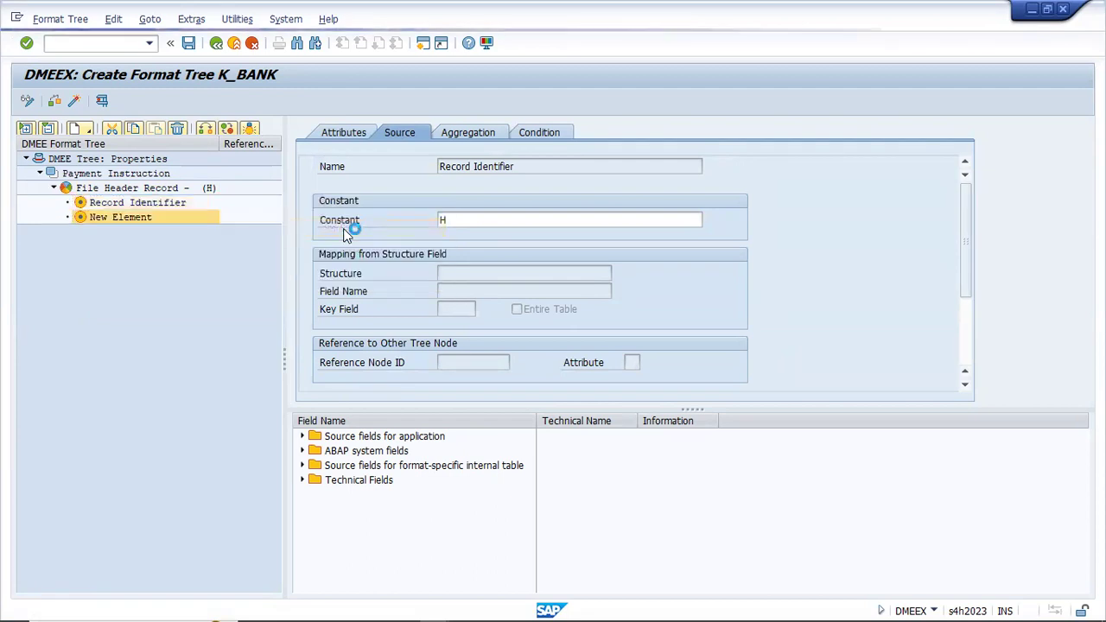
# Replace the new element's node name with "File Name" and enter "File Name" as its short description.
pyautogui.click(363, 138)
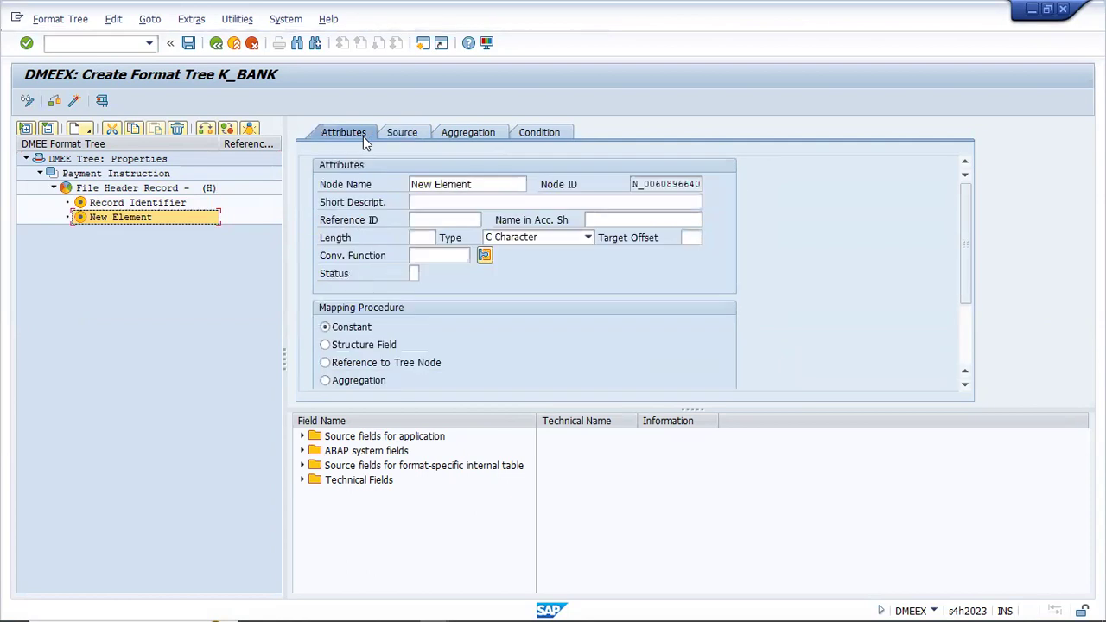
pyautogui.click(489, 186)
pyautogui.press('BackSpace')
pyautogui.press('BackSpace')
pyautogui.press('BackSpace')
pyautogui.press('BackSpace')
pyautogui.press('BackSpace')
pyautogui.press('BackSpace')
pyautogui.press('BackSpace')
pyautogui.press('BackSpace')
pyautogui.press('BackSpace')
pyautogui.press('BackSpace')
pyautogui.press('BackSpace')
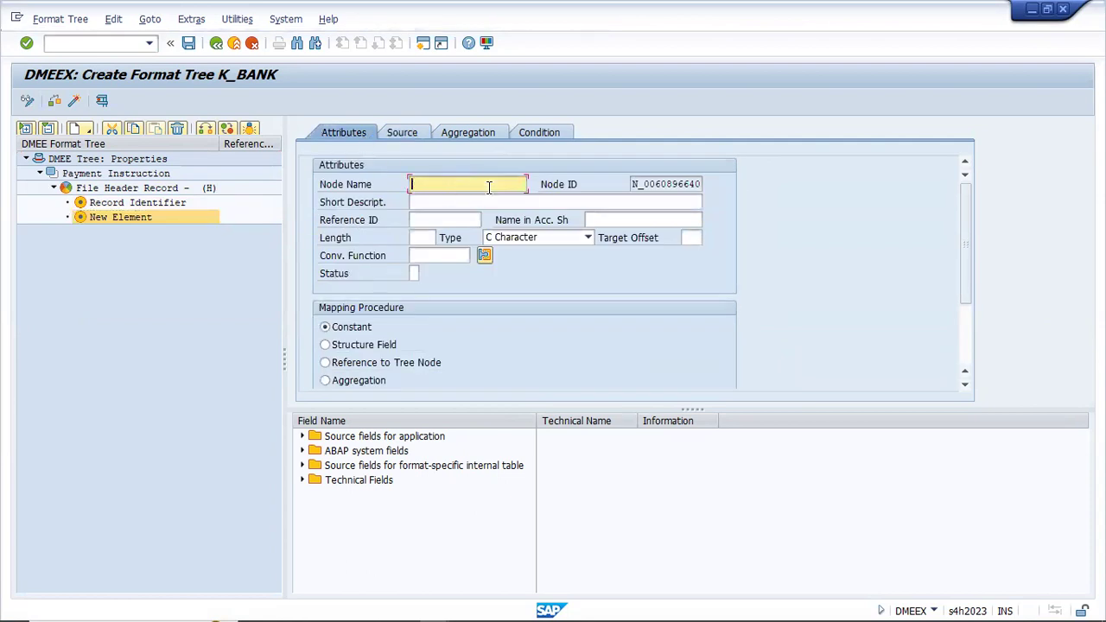
pyautogui.write('File Name')
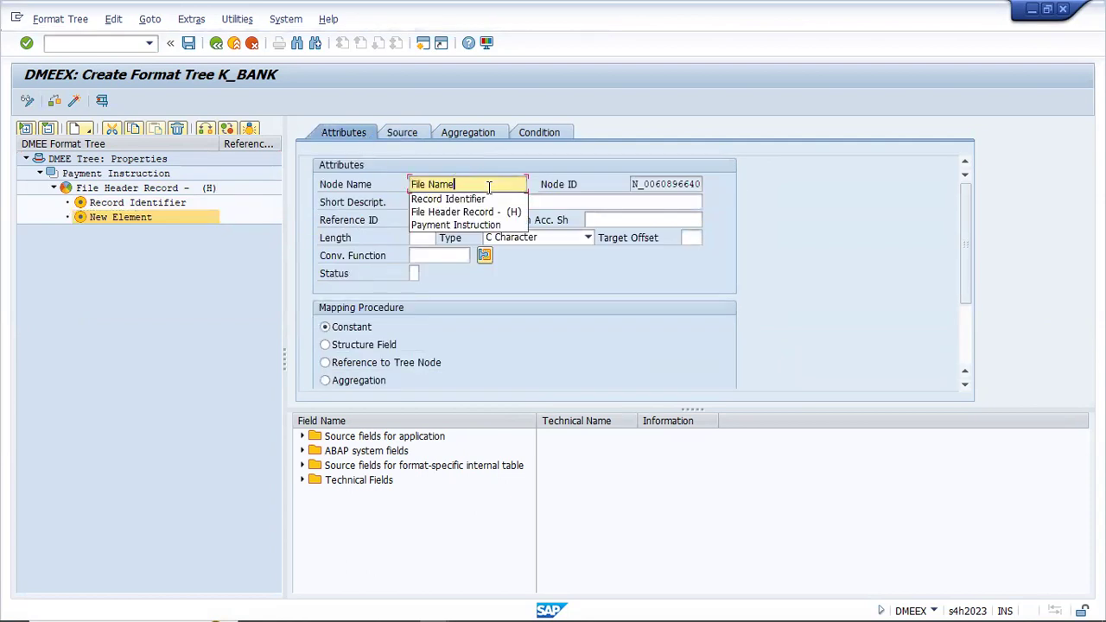
pyautogui.click(568, 201)
pyautogui.write('File Name')
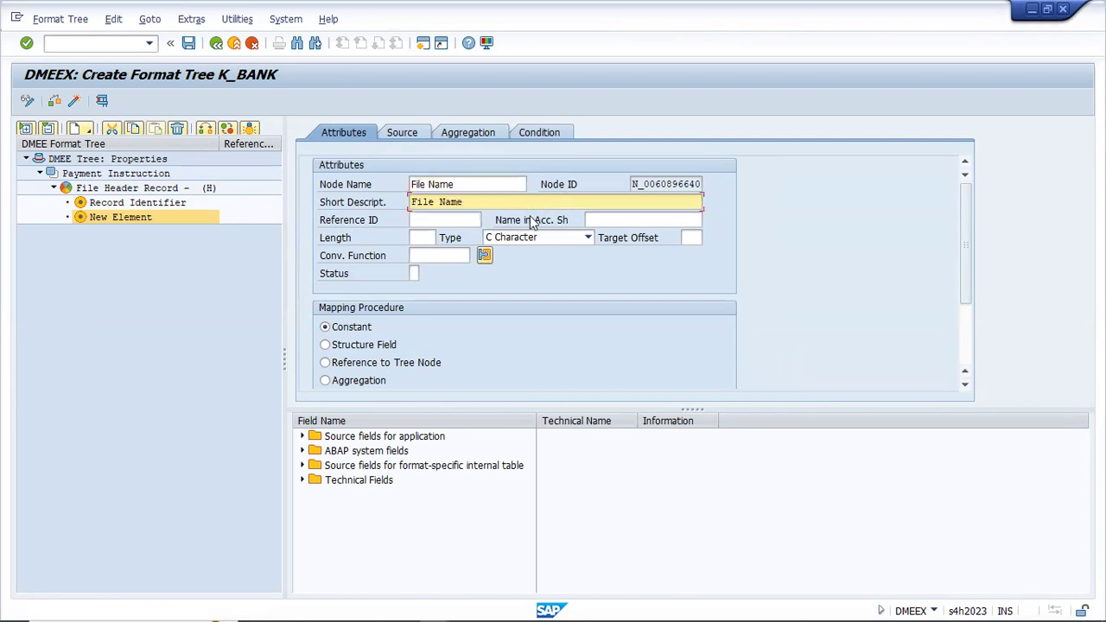
# Look up the File Name field size in the Word specification, then set the element's length to 12 and conversion function to CL.
pyautogui.click(454, 219)
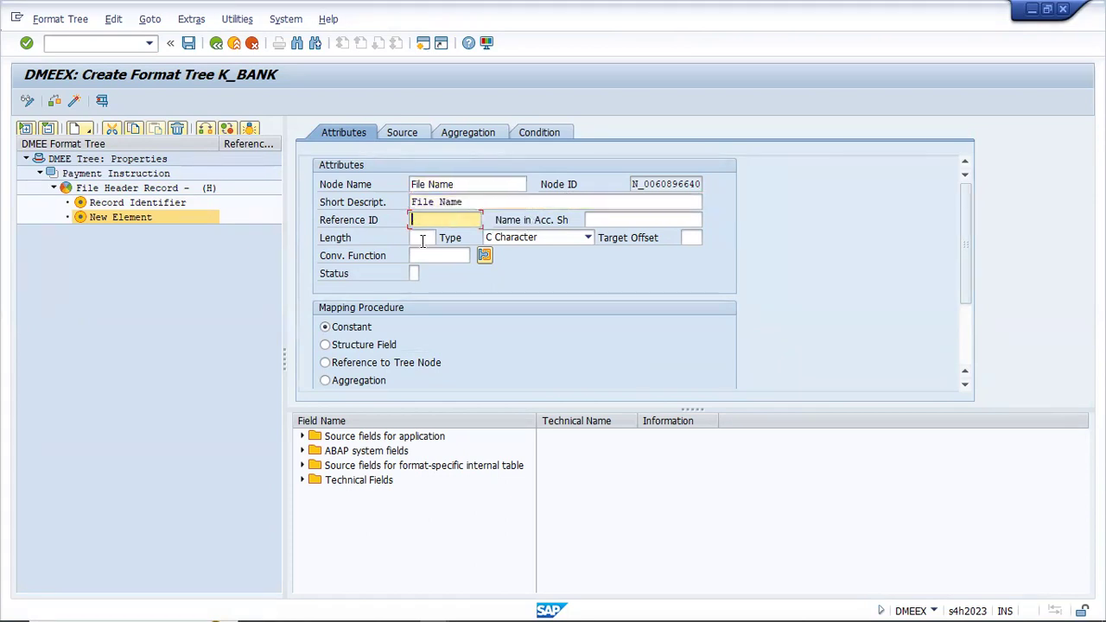
pyautogui.click(422, 238)
pyautogui.hotkey('alt', 'Tab')
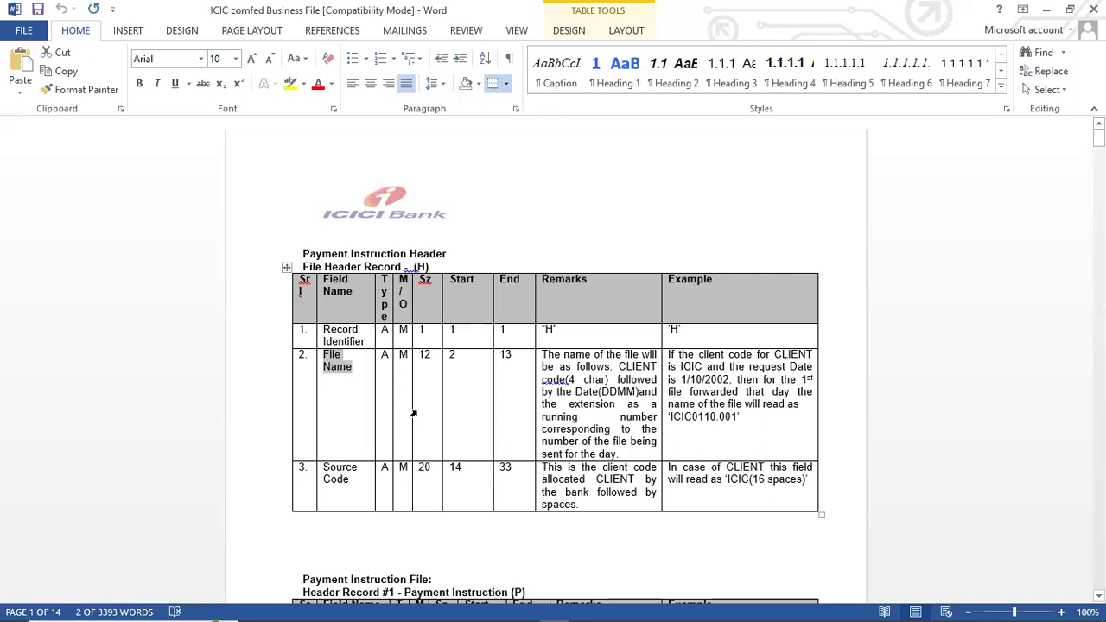
pyautogui.hotkey('alt', 'Tab')
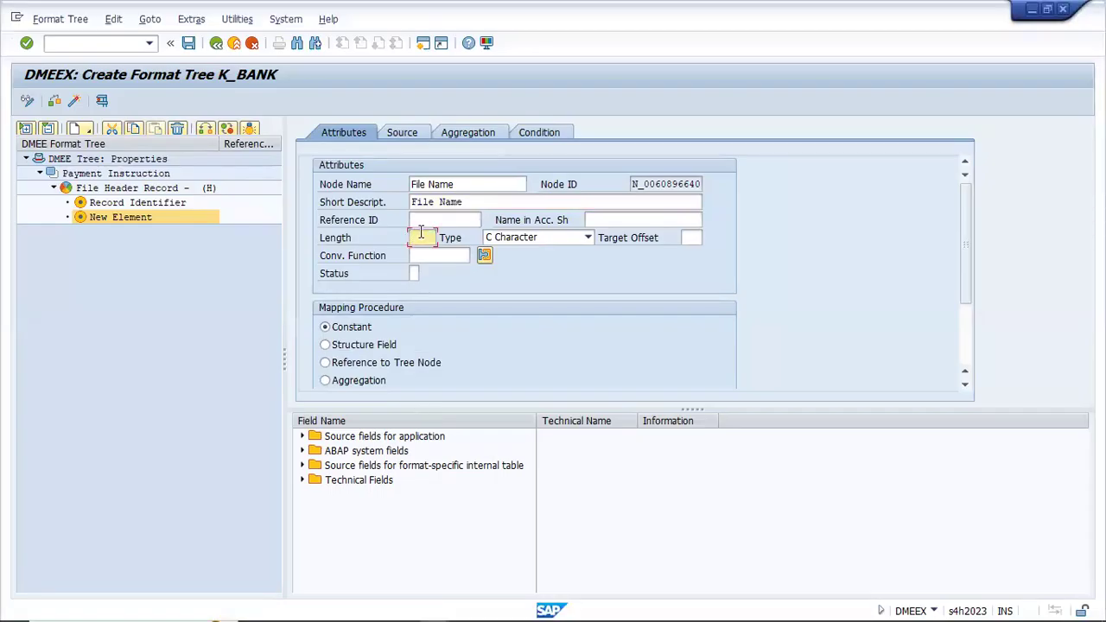
pyautogui.write('12')
pyautogui.click(457, 257)
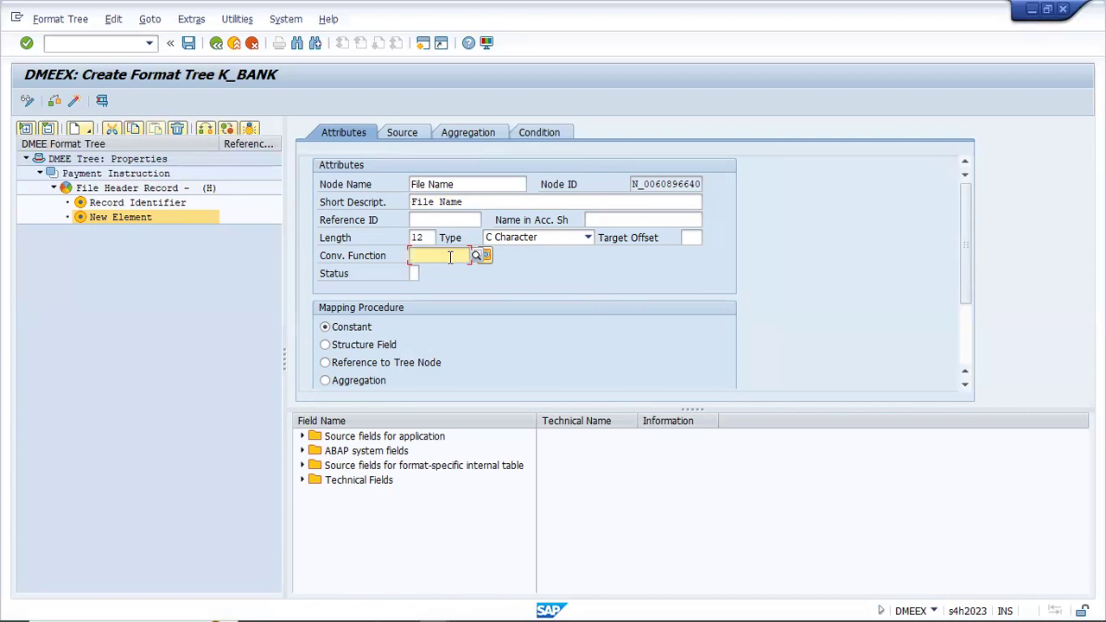
pyautogui.write('CL')
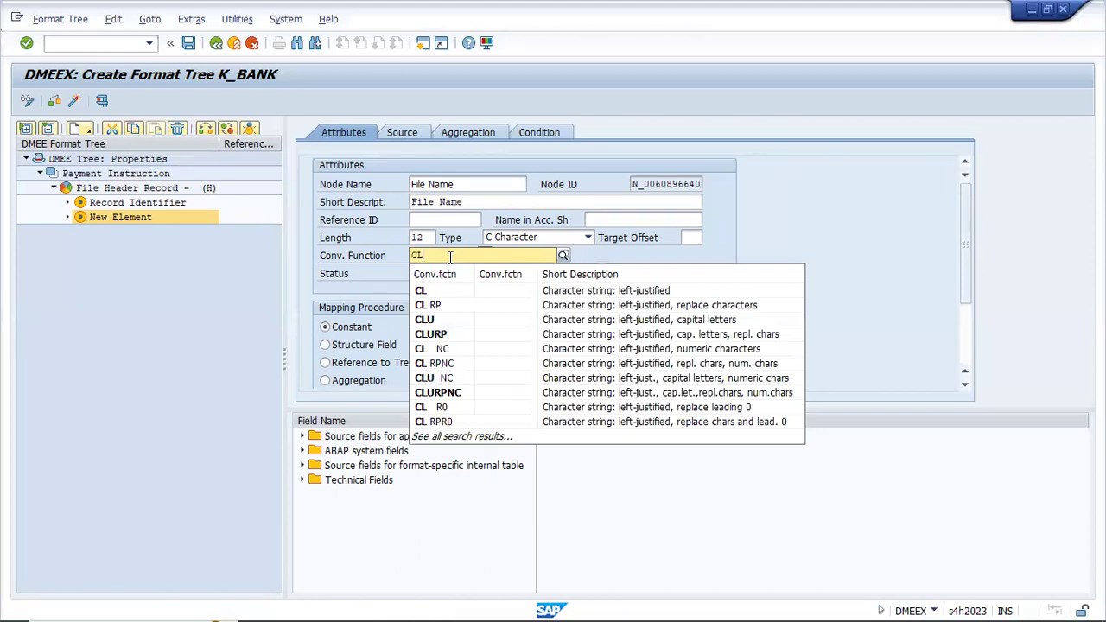
pyautogui.click(423, 291)
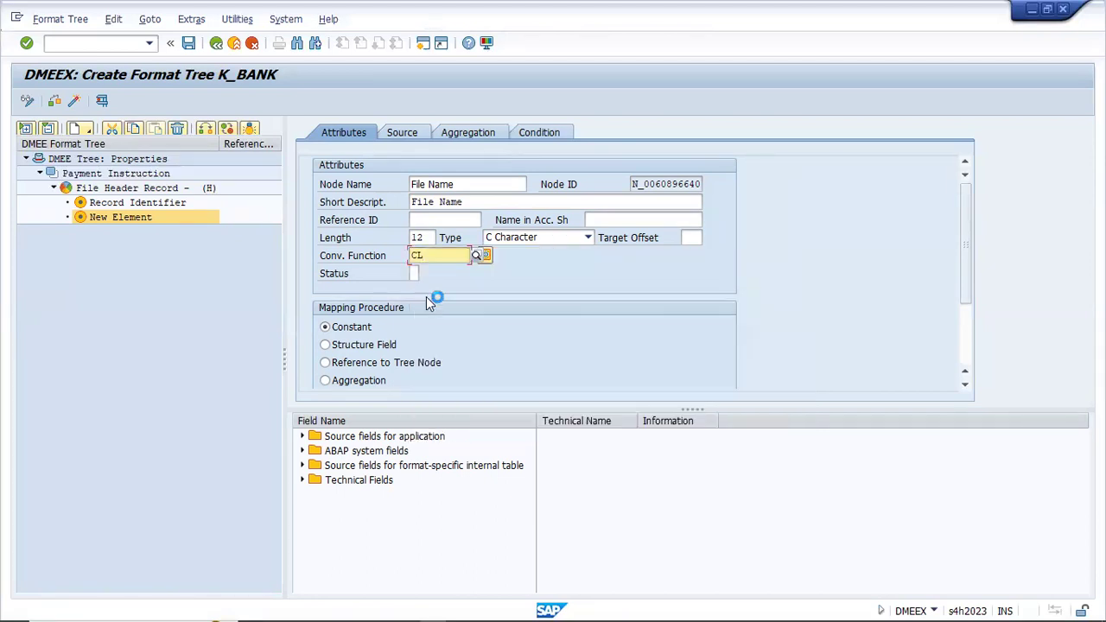
pyautogui.click(965, 384)
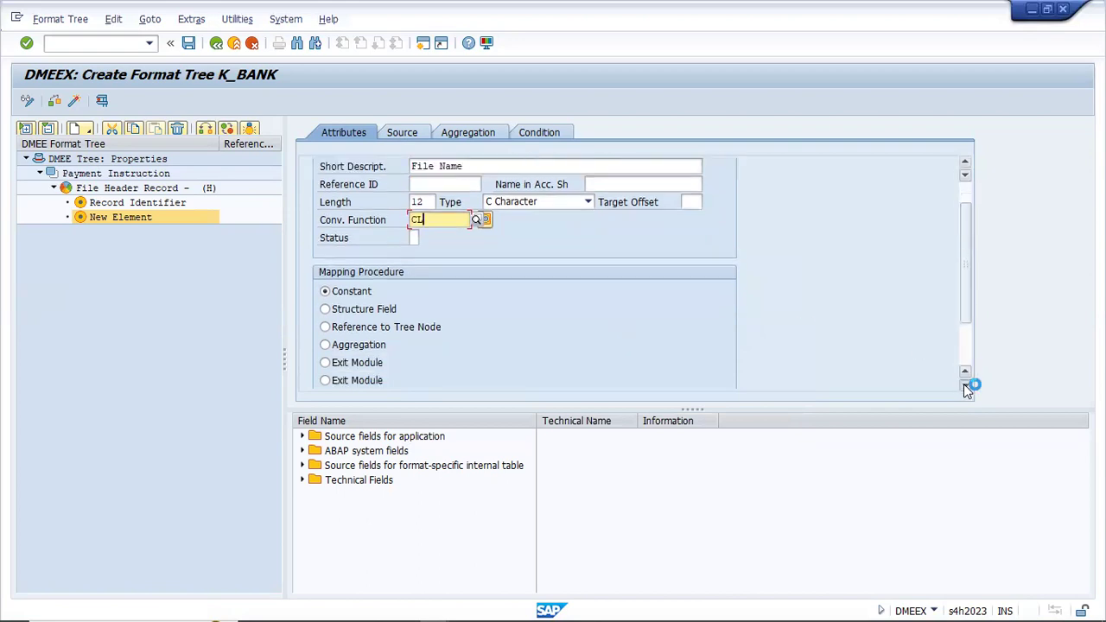
pyautogui.click(965, 385)
pyautogui.click(966, 385)
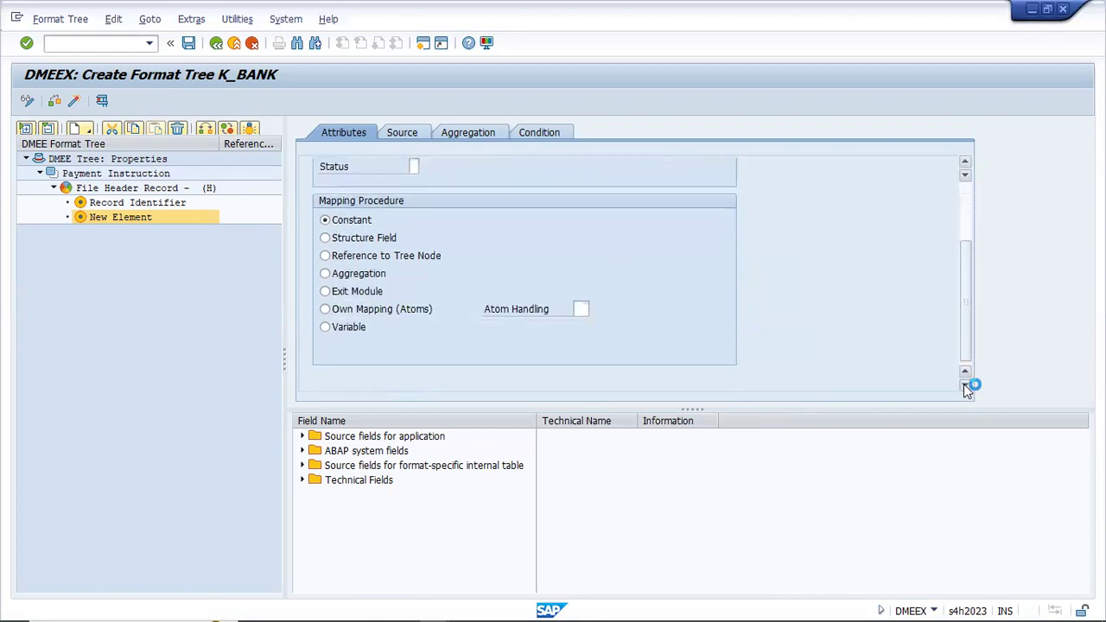
# In the Word specification, change the request date's year in the File Name example to 2024.
pyautogui.hotkey('alt', 'Tab')
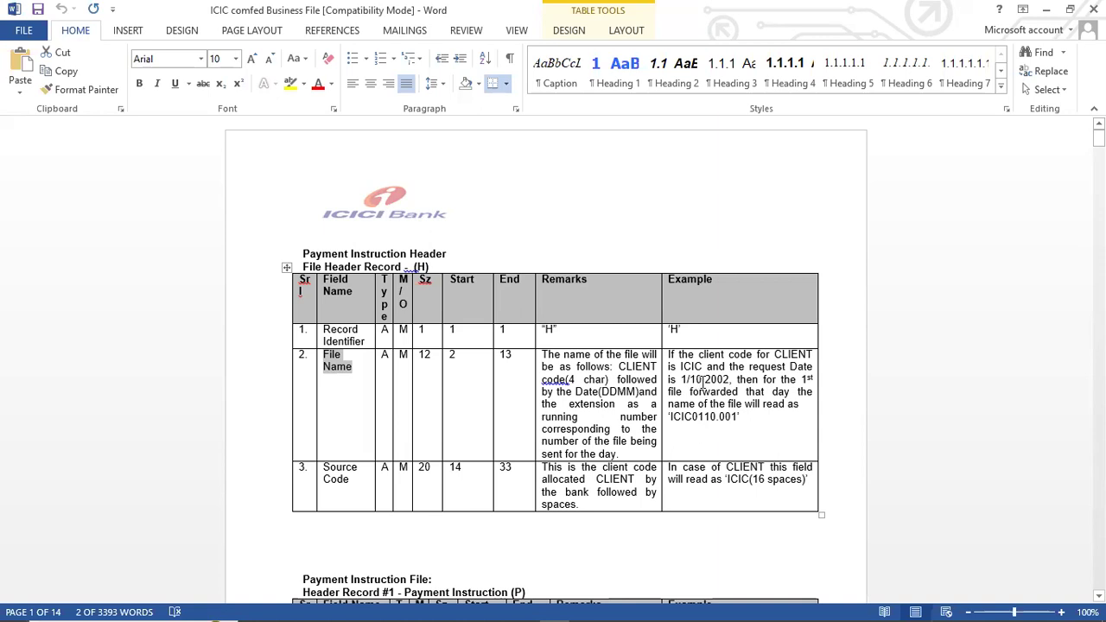
pyautogui.click(728, 380)
pyautogui.press('BackSpace')
pyautogui.press('BackSpace')
pyautogui.write('24')
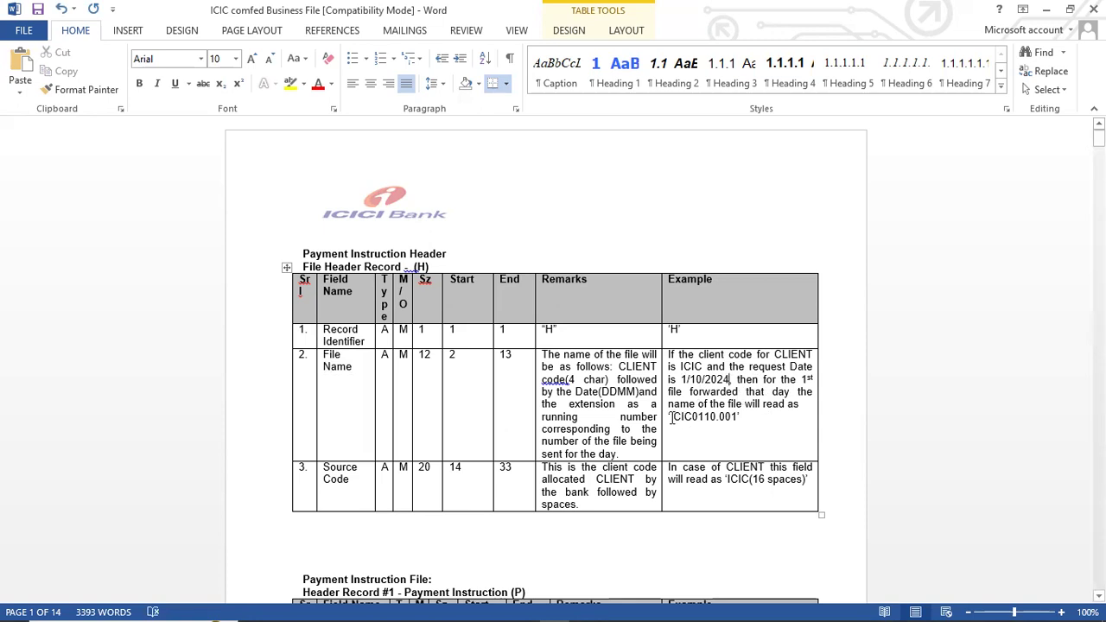
# Replace the date portion of the example file name in the File Name row so it reads ICIC1809.001.
pyautogui.moveTo(671, 417); pyautogui.dragTo(707, 424)
pyautogui.click(711, 420)
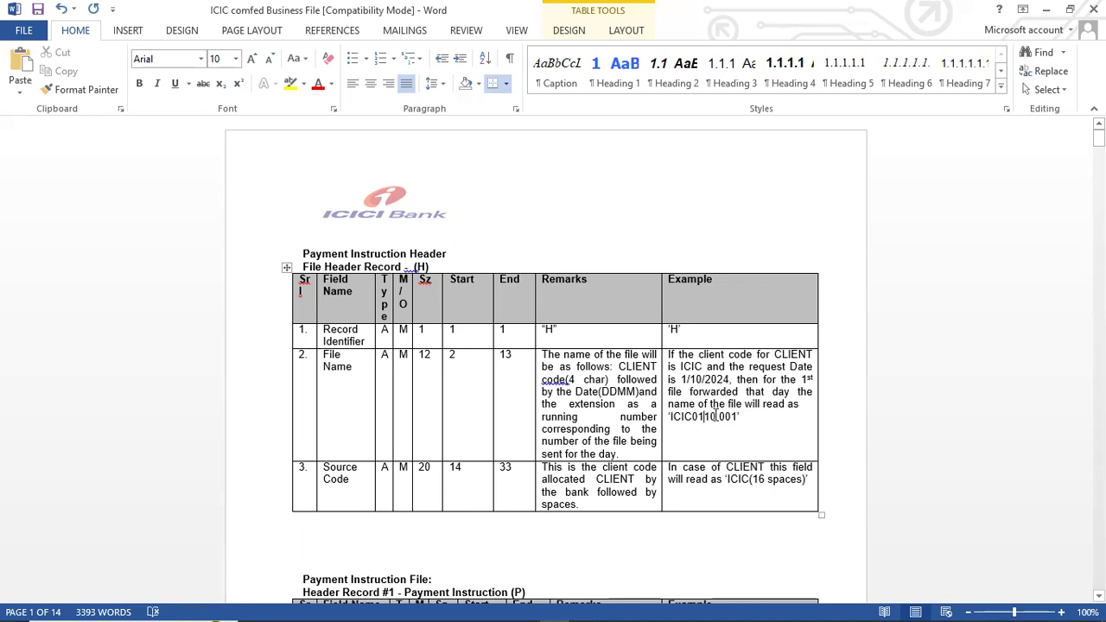
pyautogui.press('BackSpace')
pyautogui.press('BackSpace')
pyautogui.press('BackSpace')
pyautogui.press('BackSpace')
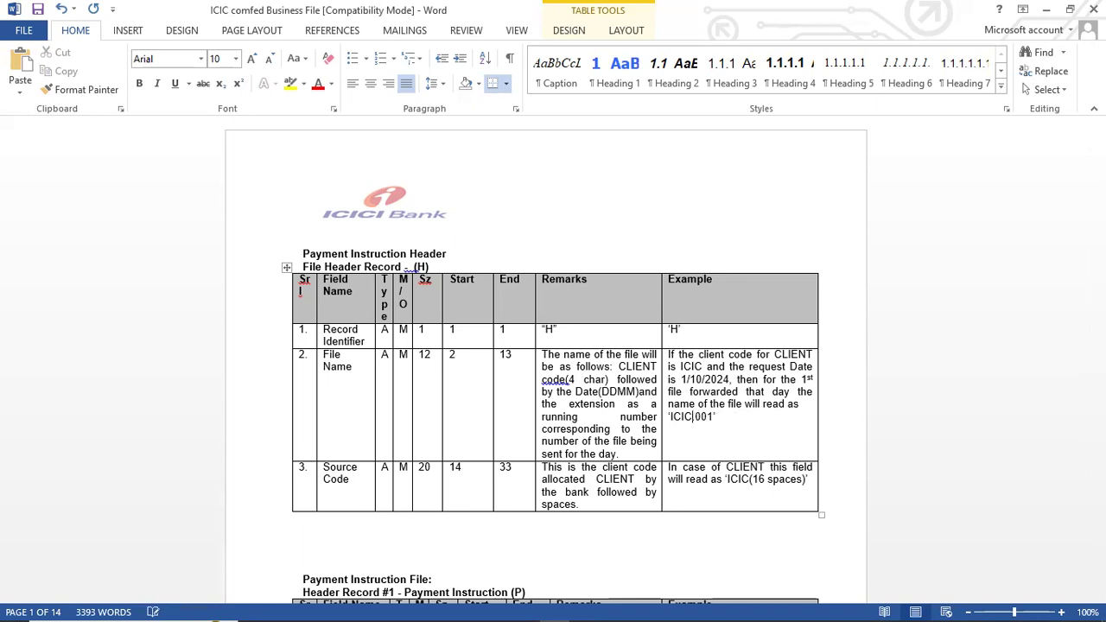
pyautogui.write('1809.')
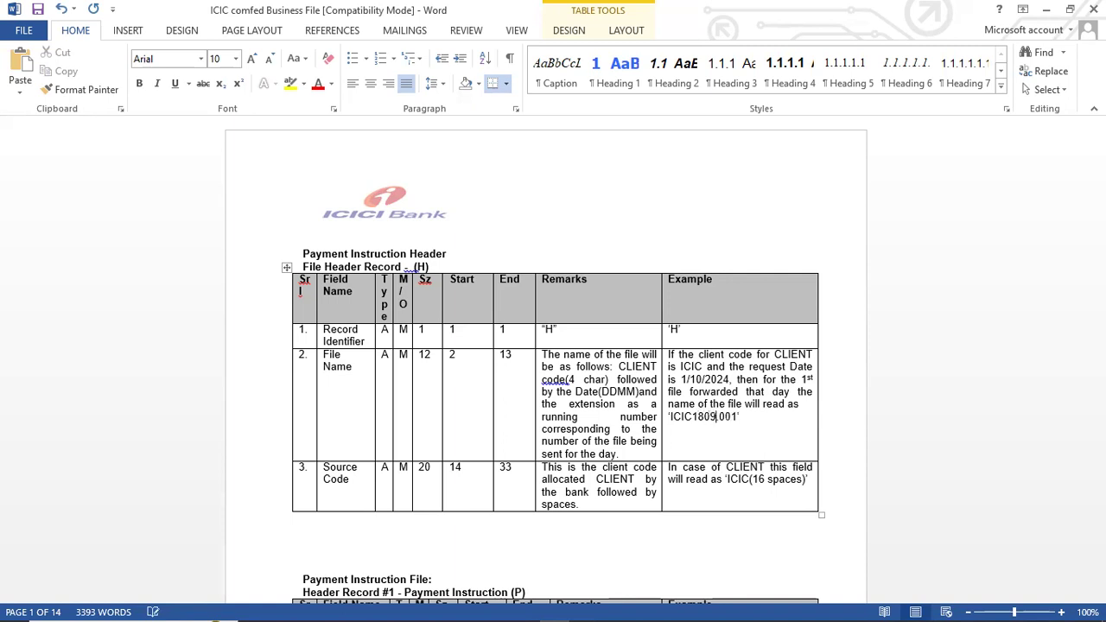
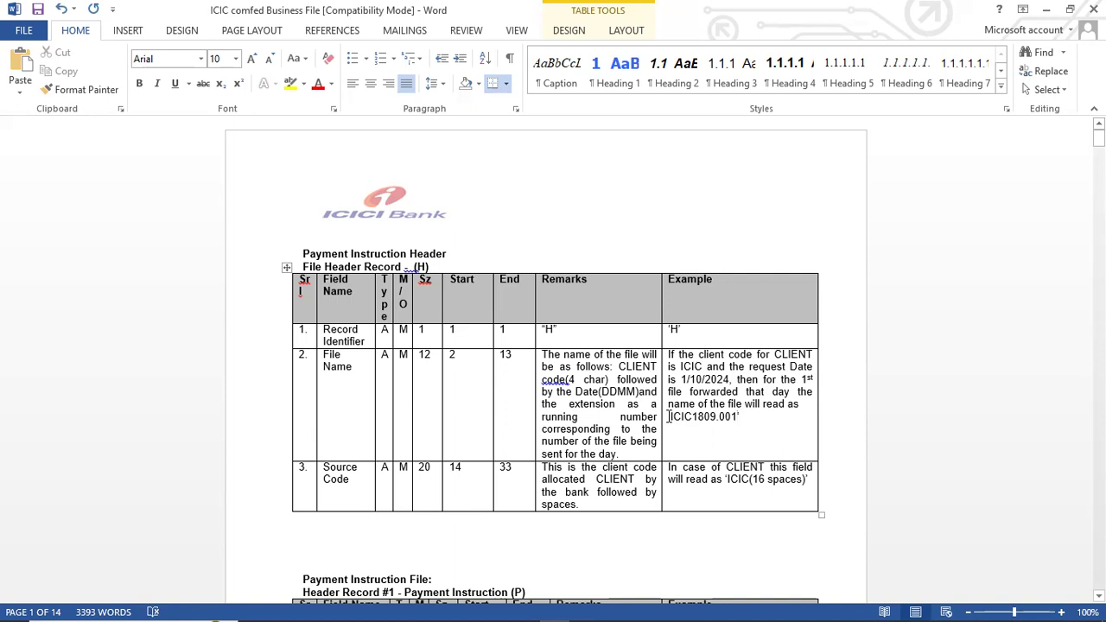
# Examine the client code, date and running number portions of the example file name in the specification.
pyautogui.moveTo(670, 416); pyautogui.dragTo(716, 418)
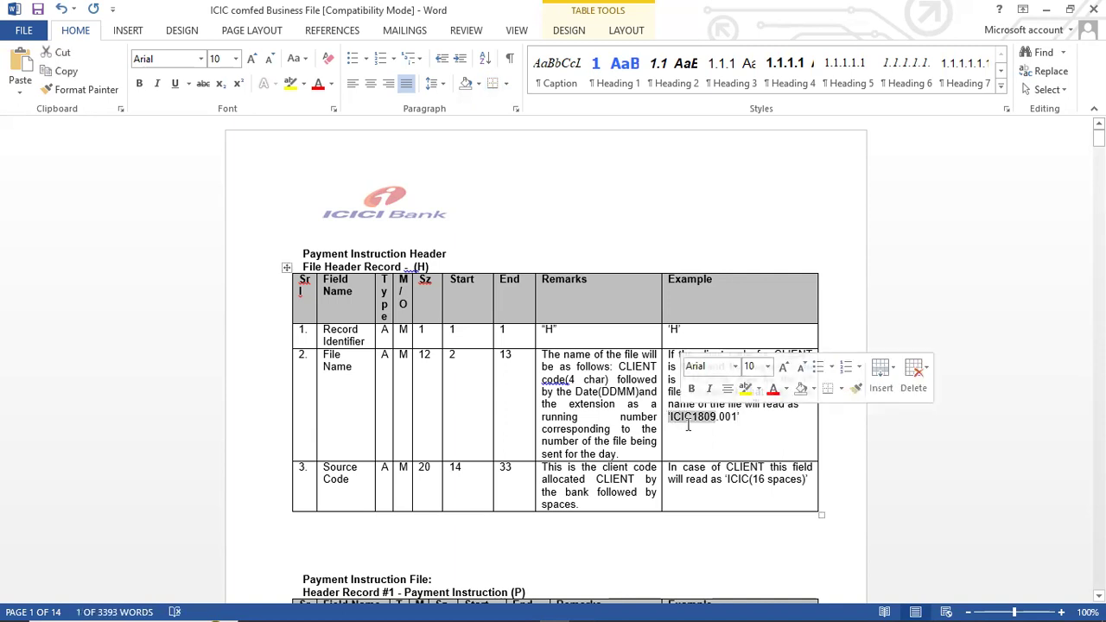
pyautogui.click(687, 418)
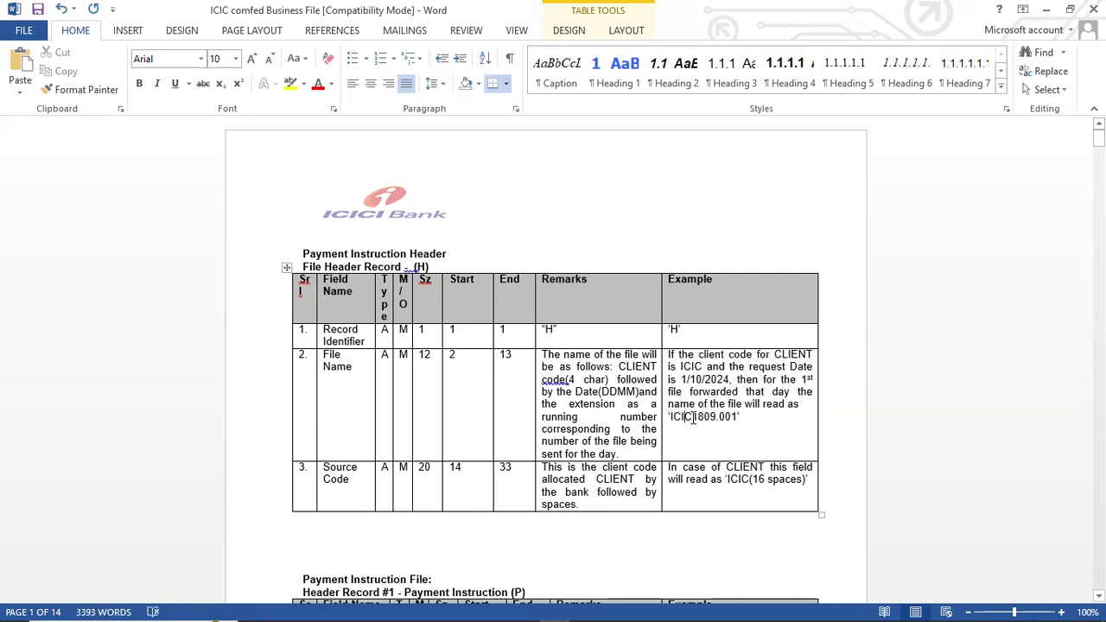
pyautogui.moveTo(692, 417); pyautogui.dragTo(720, 417)
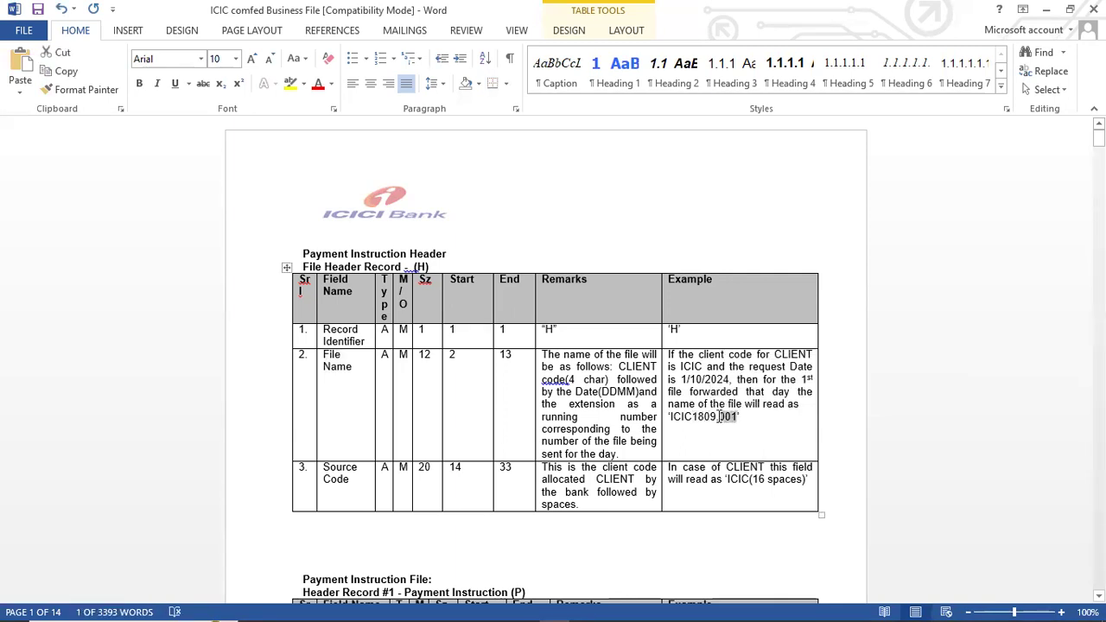
pyautogui.click(721, 433)
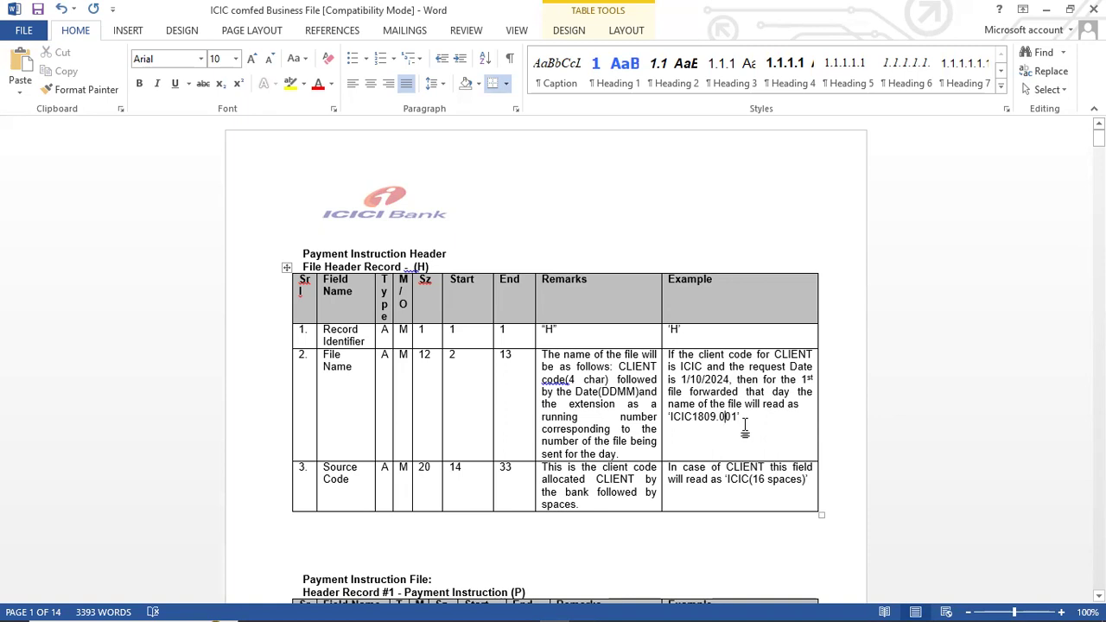
# Back in DMEEX, set the File Name element's mapping to Own Mapping (Atoms) with atom handling 01 (concatenate values) and save the tree.
pyautogui.hotkey('alt', 'Tab')
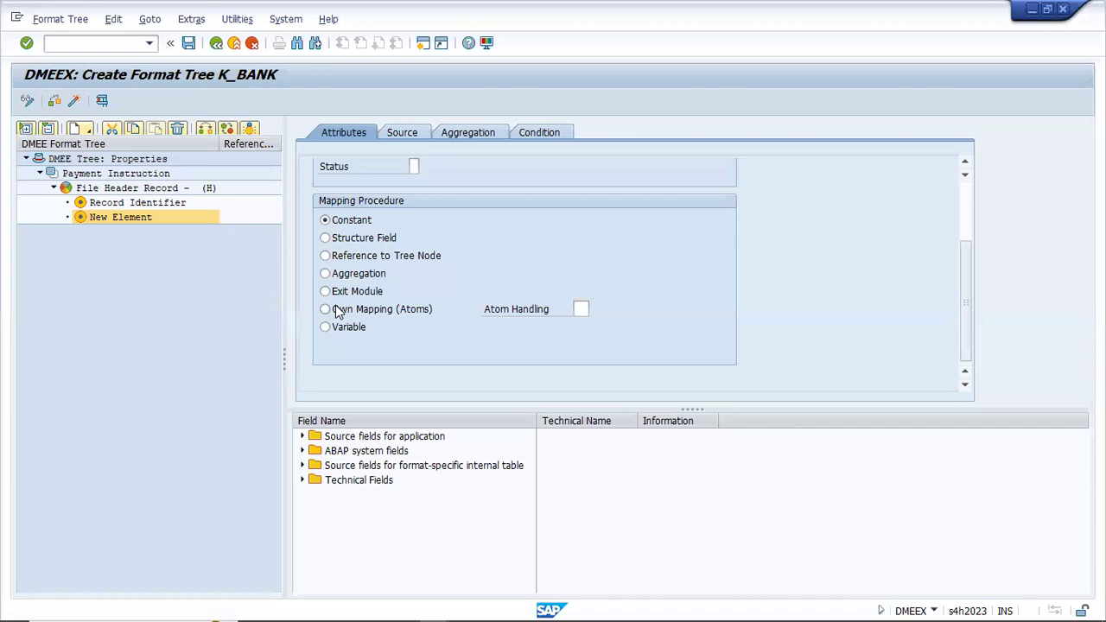
pyautogui.click(593, 309)
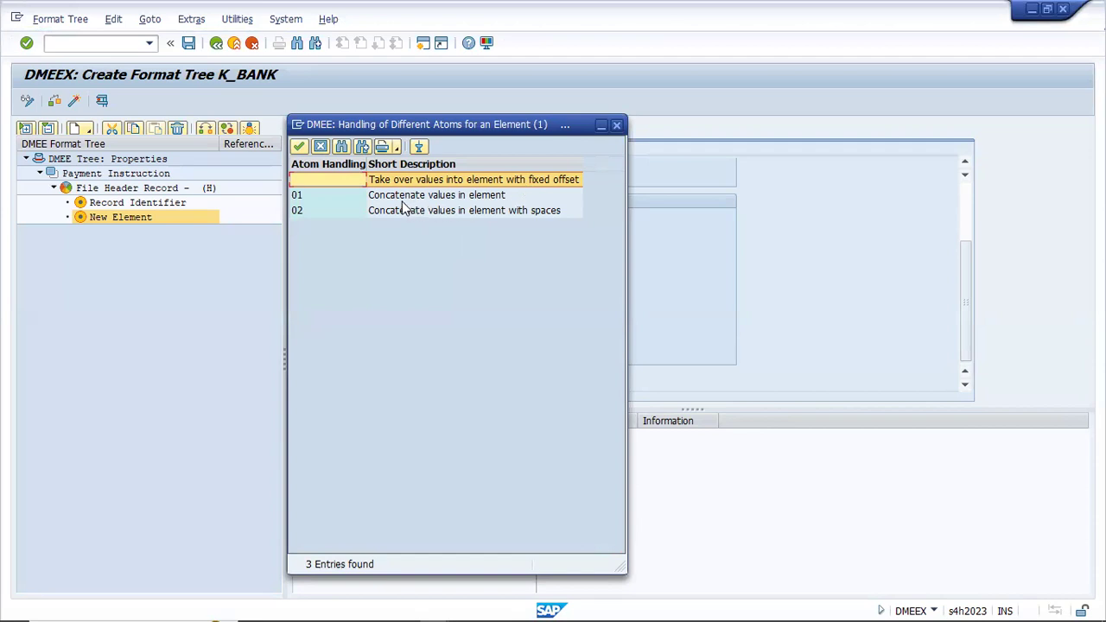
pyautogui.click(459, 196)
pyautogui.click(459, 211)
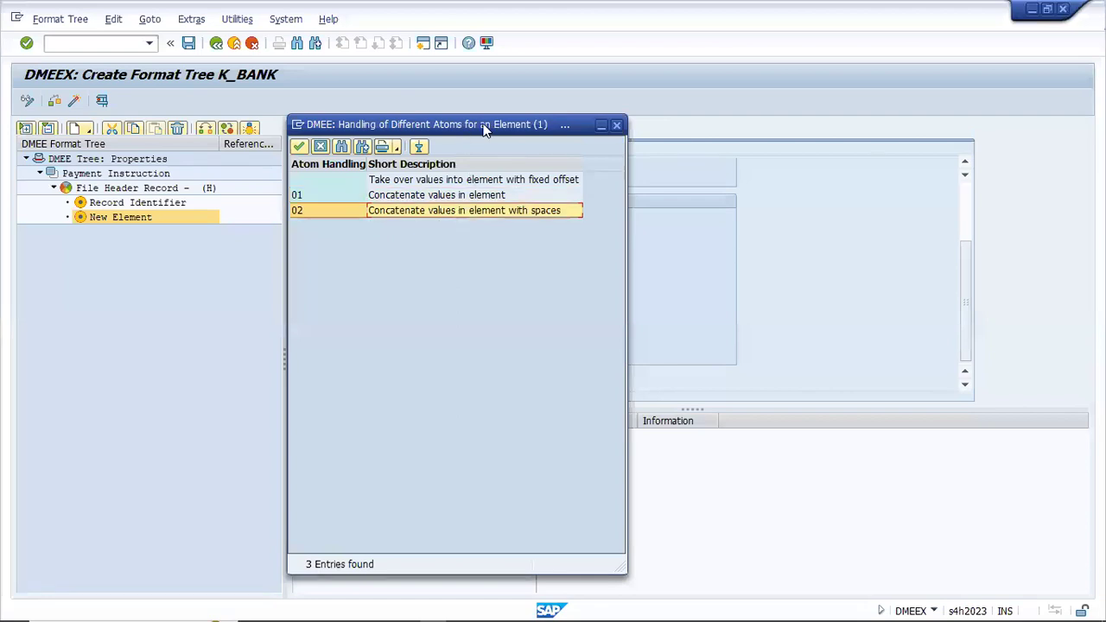
pyautogui.moveTo(484, 128); pyautogui.dragTo(808, 111)
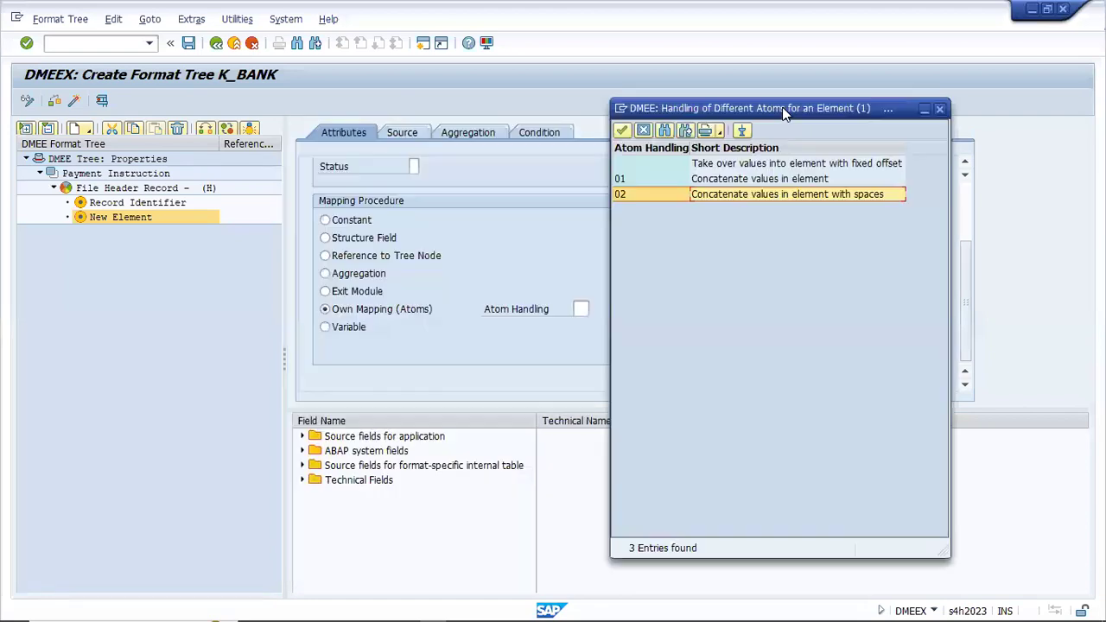
pyautogui.click(755, 181)
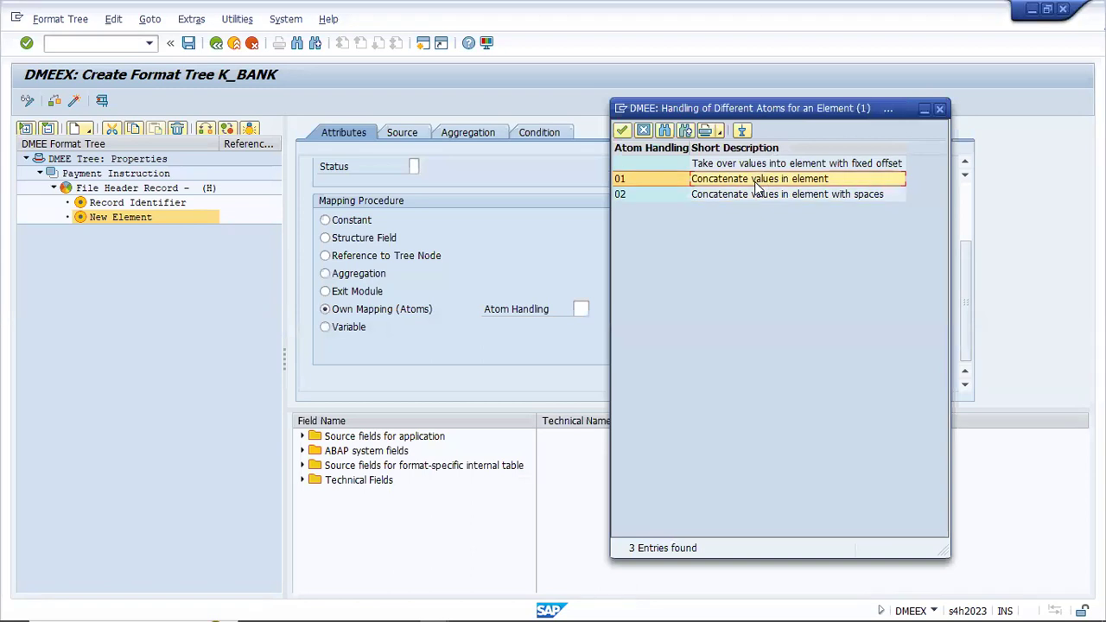
pyautogui.click(628, 177)
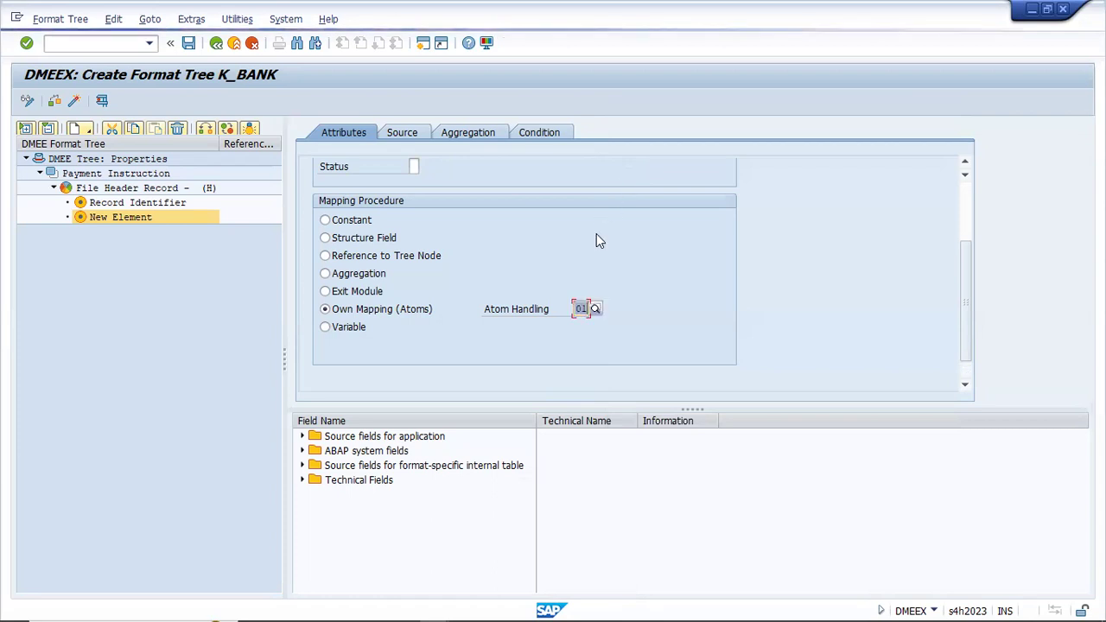
pyautogui.click(188, 44)
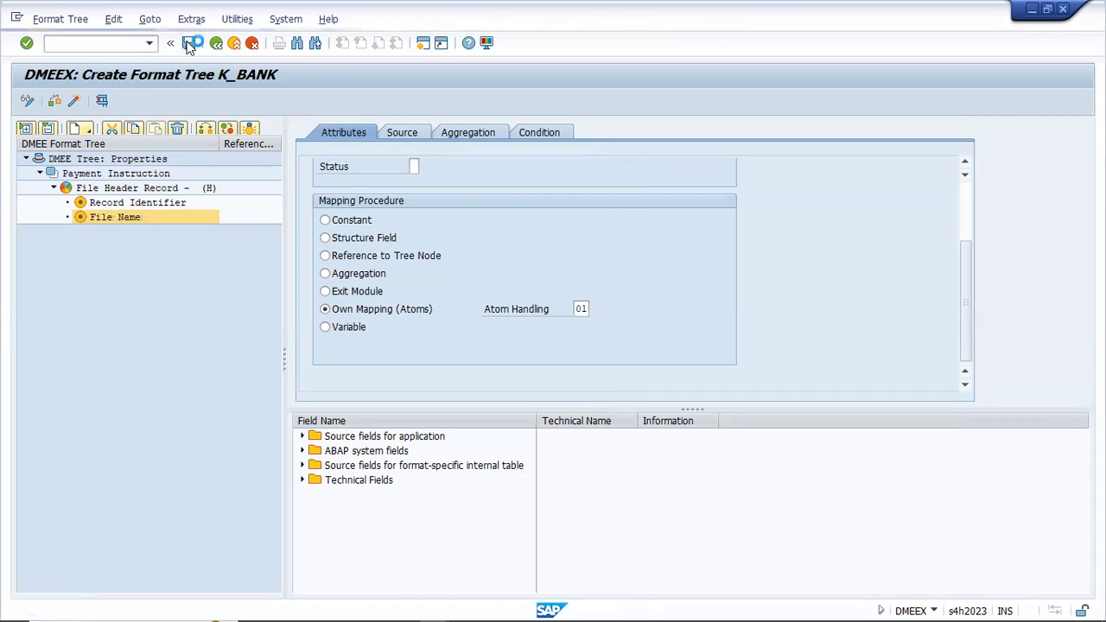
# Create an atom beneath the File Name element in the format tree.
pyautogui.rightClick(100, 217)
pyautogui.moveTo(138, 230)
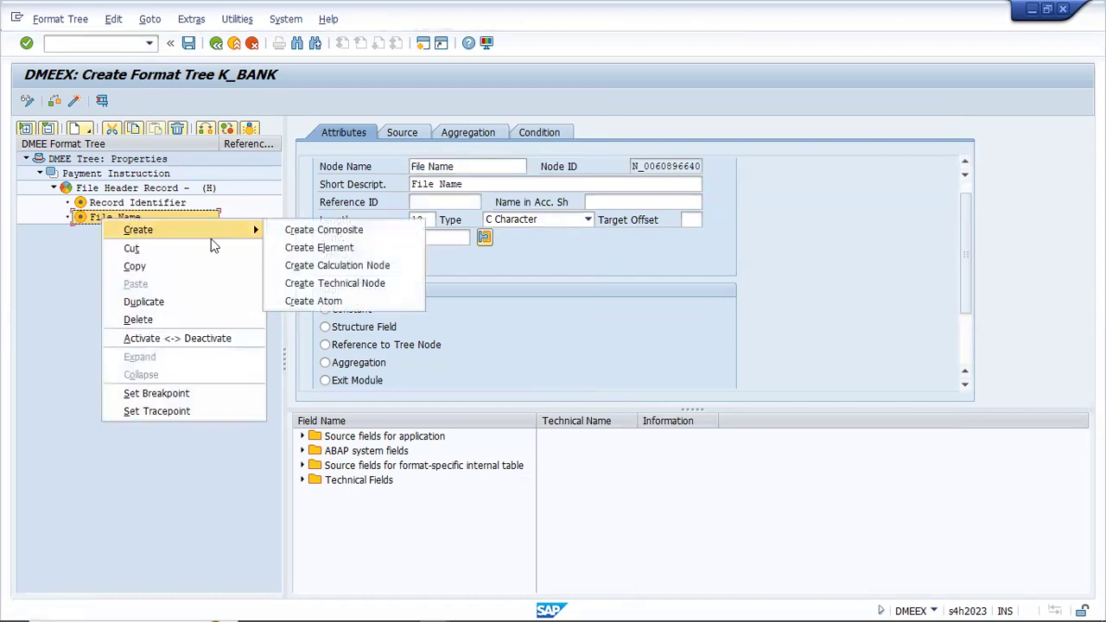
pyautogui.click(317, 302)
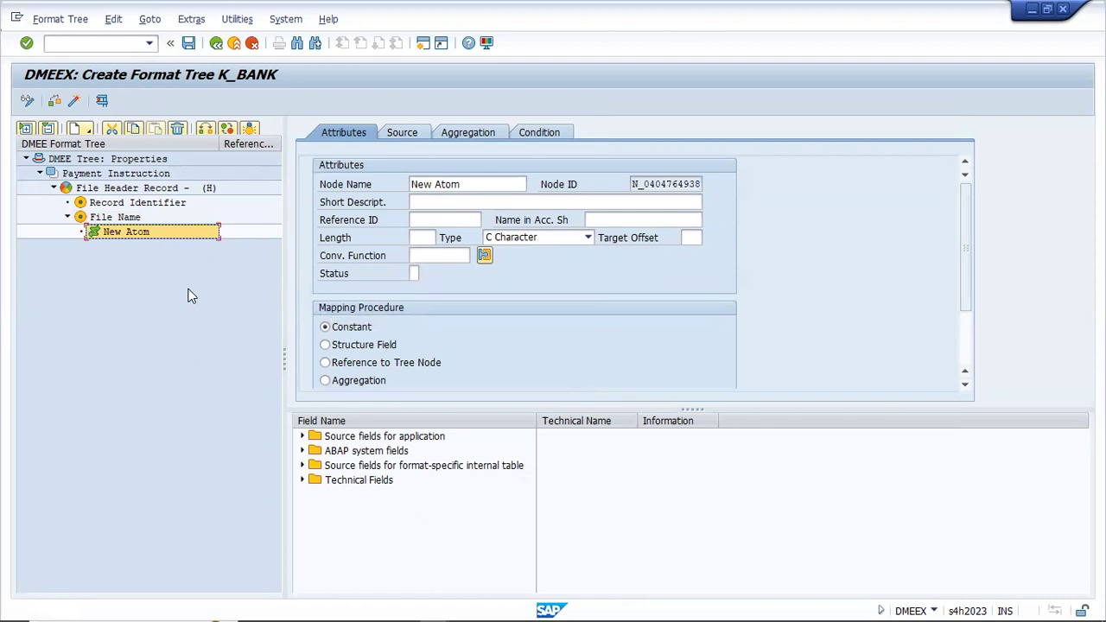
# Replace the new atom's node name with "Client Code" and enter "Client Code" as its short description.
pyautogui.click(467, 183)
pyautogui.press('BackSpace')
pyautogui.press('BackSpace')
pyautogui.press('BackSpace')
pyautogui.press('BackSpace')
pyautogui.press('BackSpace')
pyautogui.press('BackSpace')
pyautogui.press('BackSpace')
pyautogui.press('BackSpace')
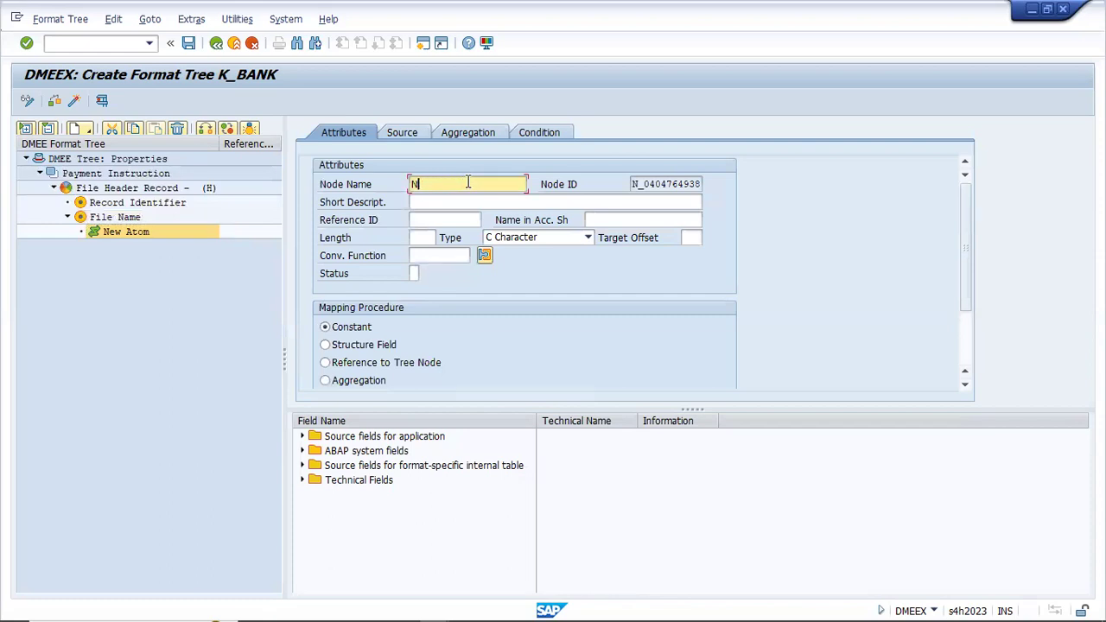
pyautogui.write('Client Code')
pyautogui.click(415, 203)
pyautogui.write('Client Code')
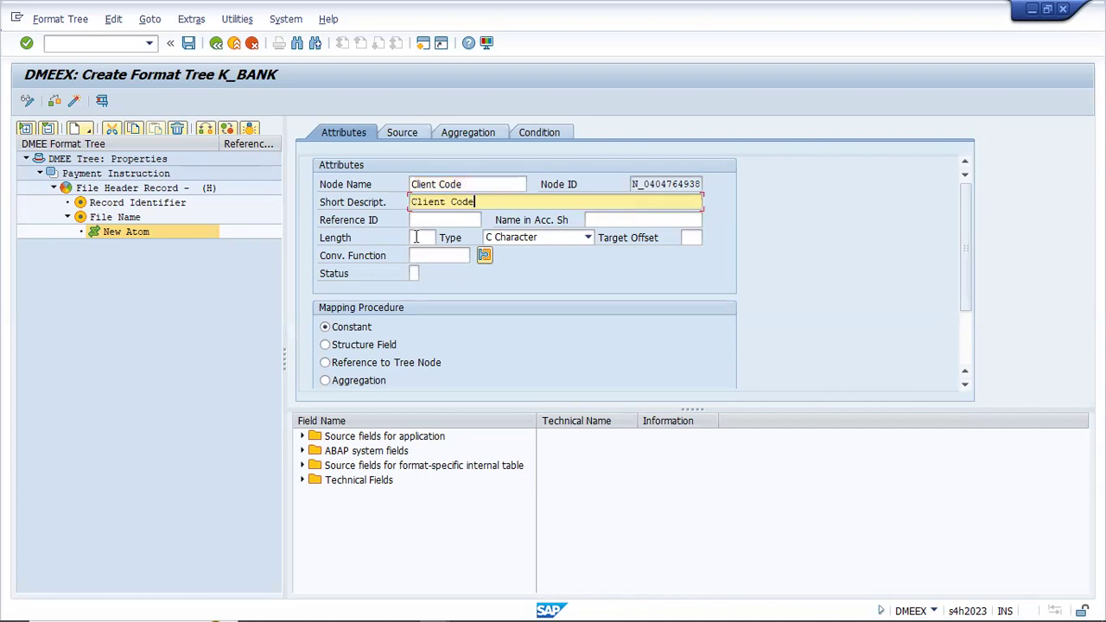
# Check the client code's length in the Word specification, then set the atom's length to 4 and conversion function to CL.
pyautogui.click(415, 236)
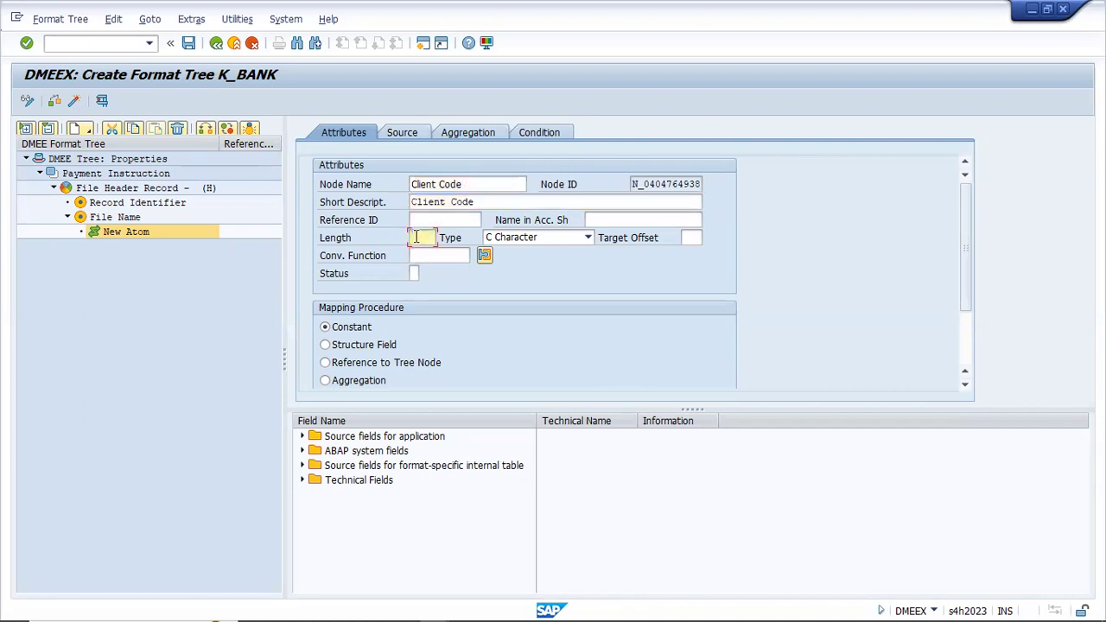
pyautogui.hotkey('alt', 'Tab')
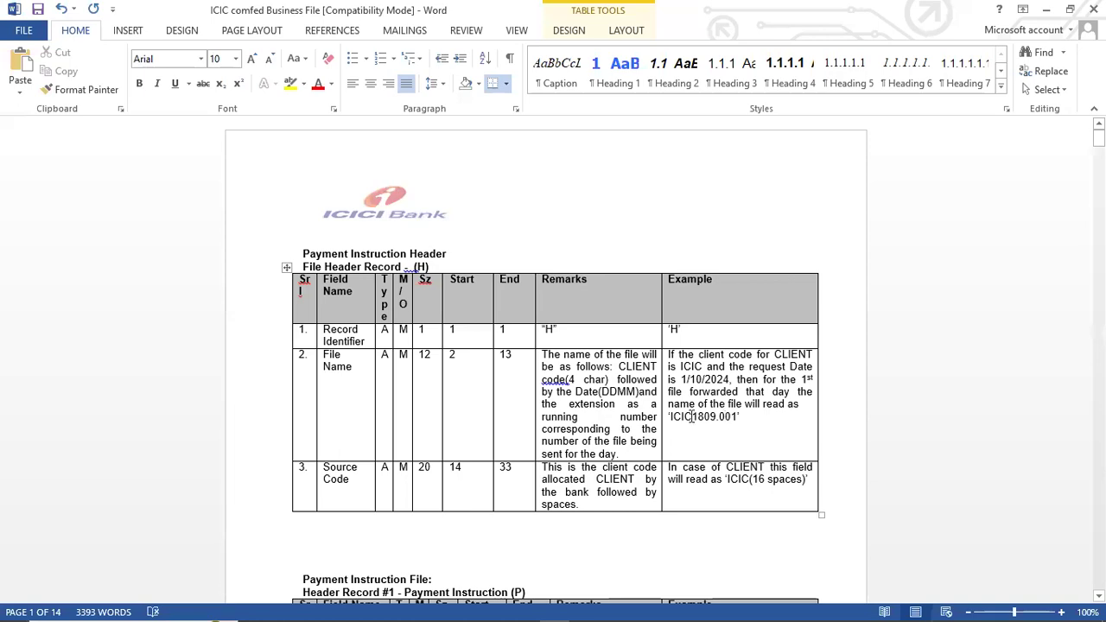
pyautogui.hotkey('alt', 'Tab')
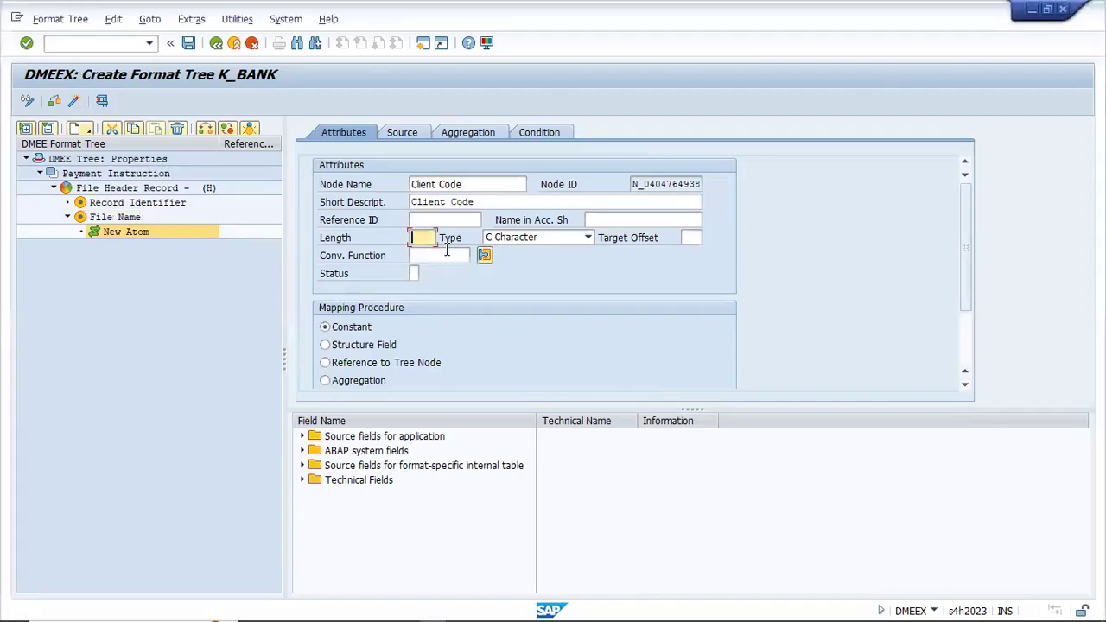
pyautogui.write('4')
pyautogui.click(449, 255)
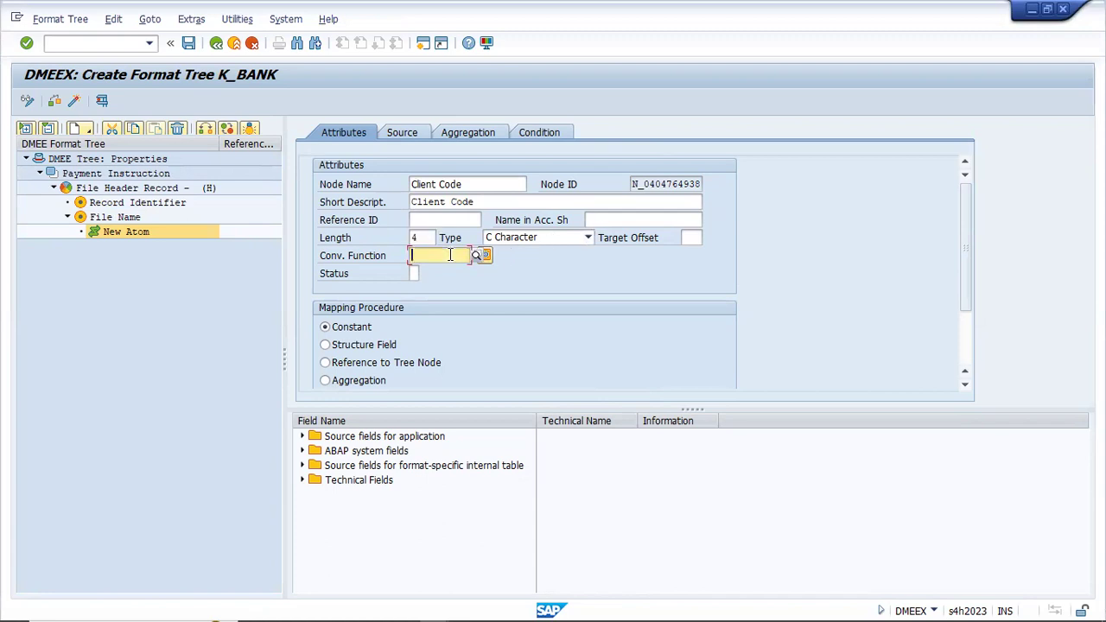
pyautogui.write('CL')
pyautogui.click(423, 292)
# Set the Client Code atom's source constant to ICIC and save the tree.
pyautogui.click(402, 132)
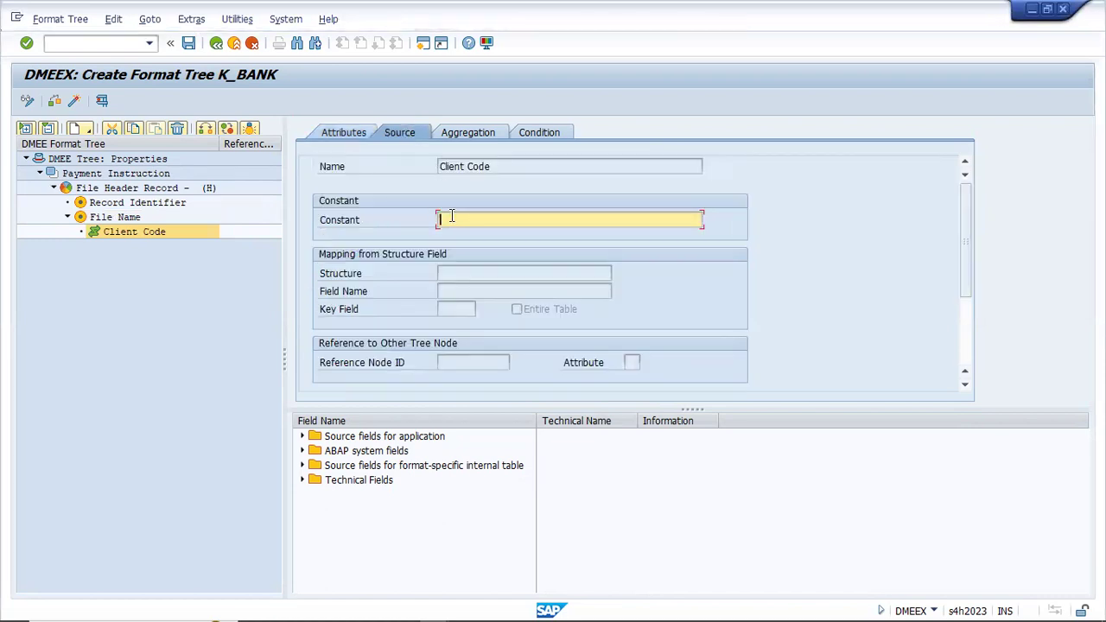
pyautogui.write('ICIC')
pyautogui.click(189, 44)
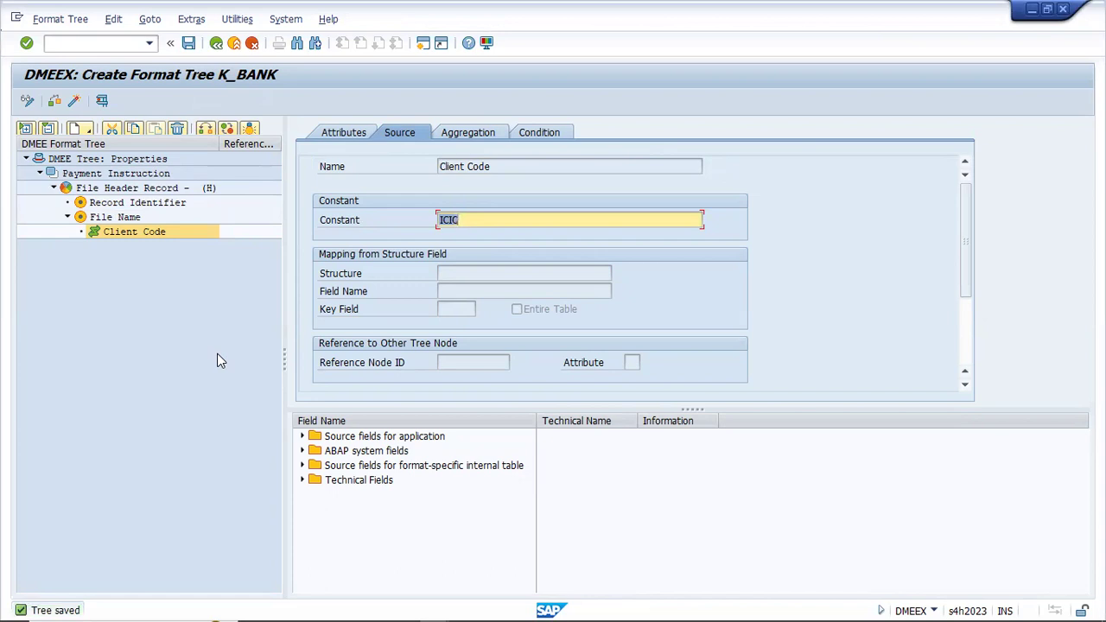
pyautogui.click(144, 238)
pyautogui.rightClick(143, 235)
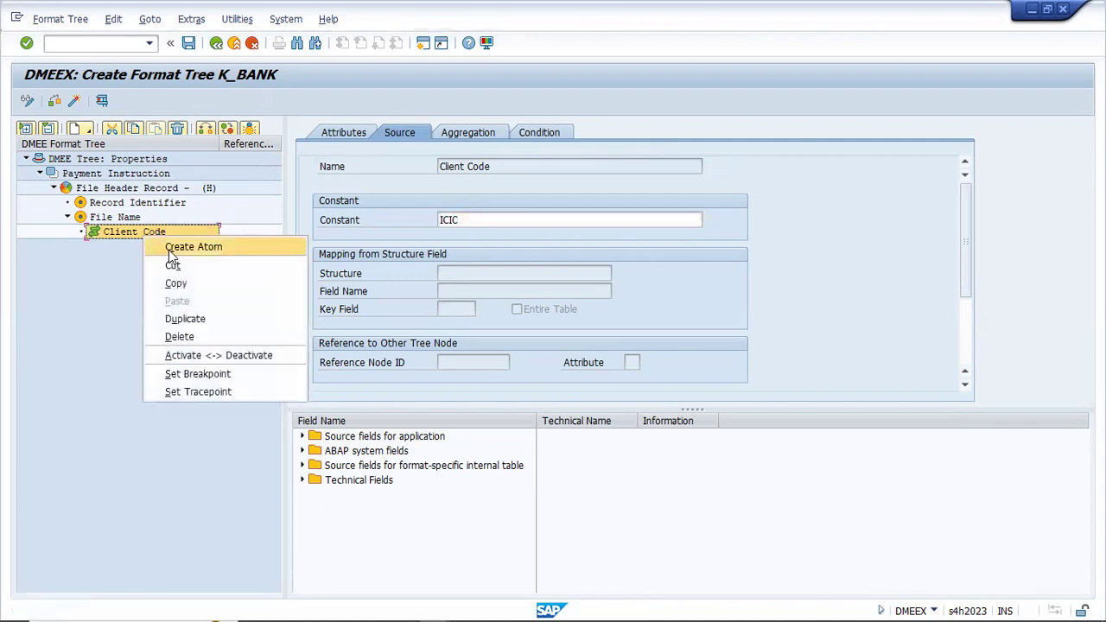
pyautogui.click(97, 305)
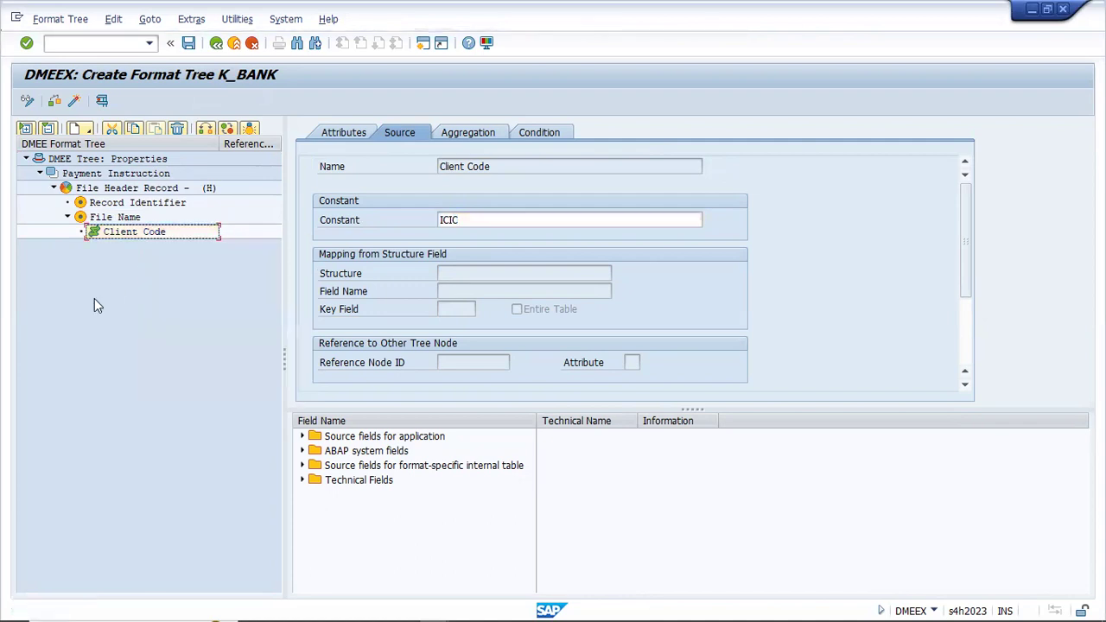
pyautogui.click(127, 235)
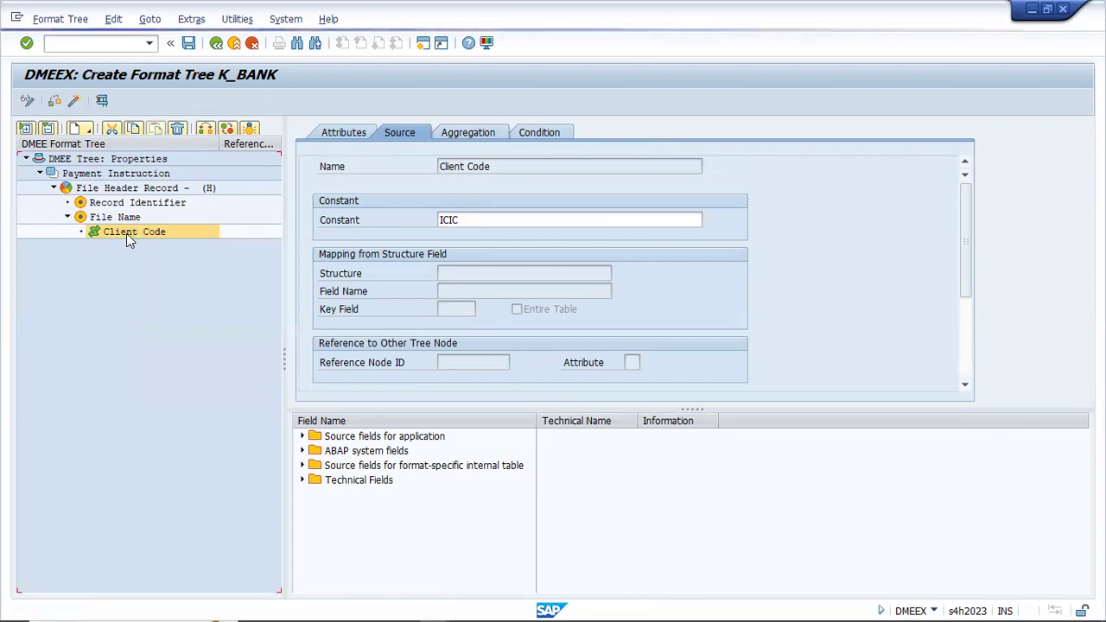
pyautogui.click(126, 219)
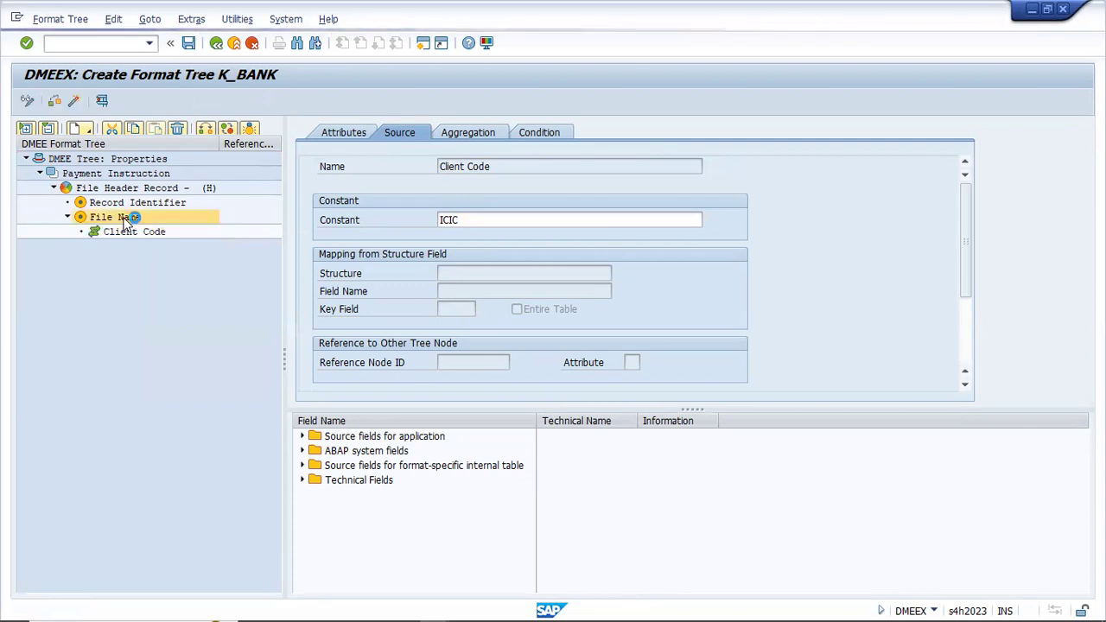
pyautogui.click(128, 232)
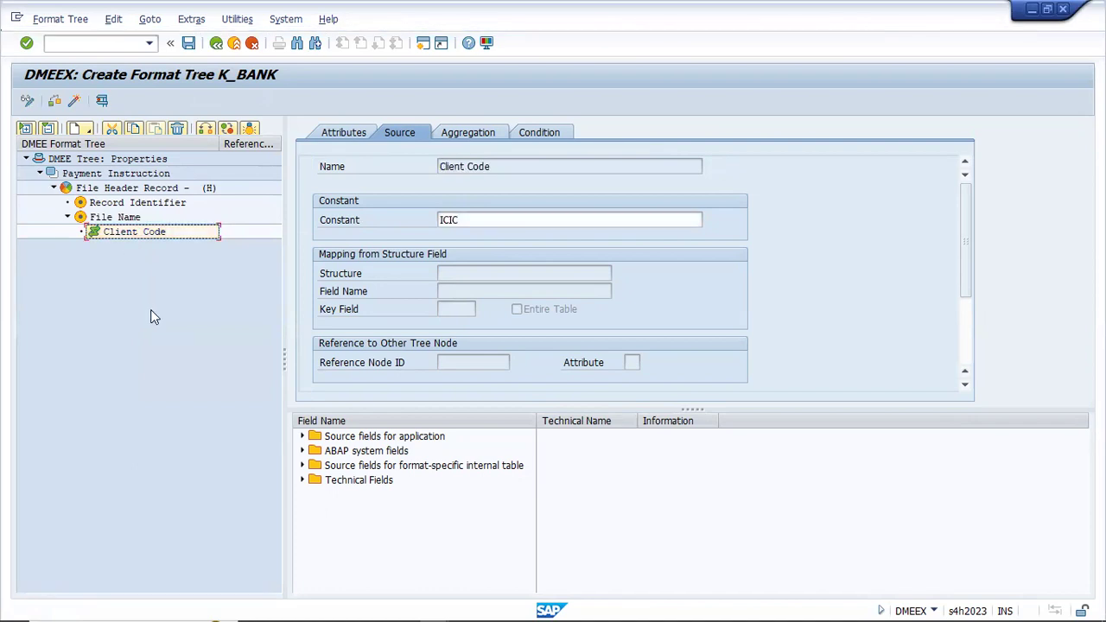
pyautogui.click(189, 44)
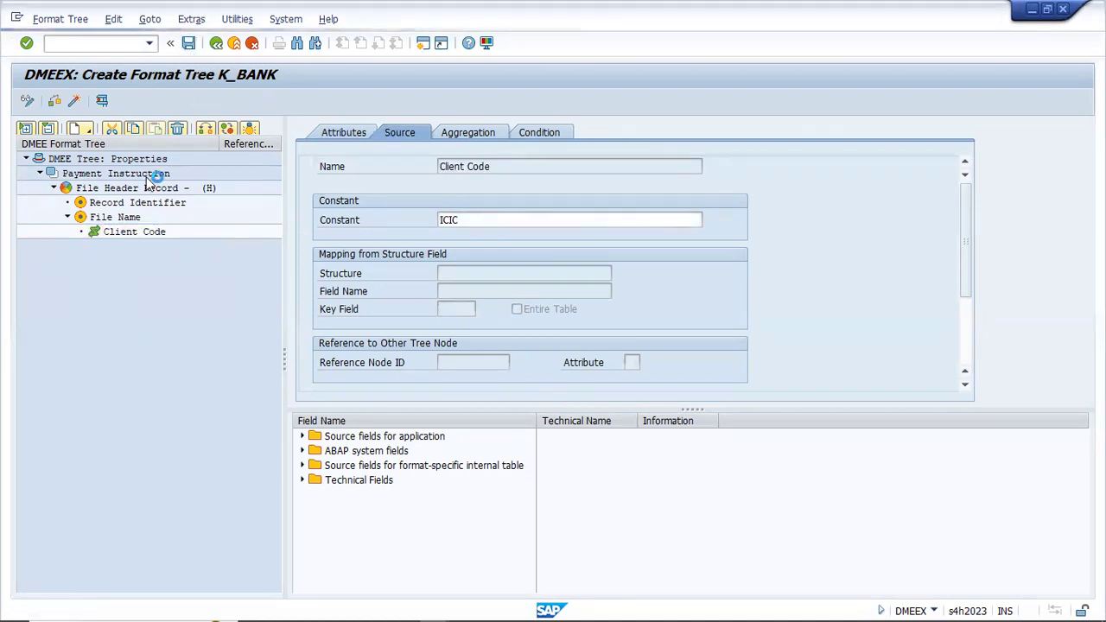
pyautogui.click(129, 219)
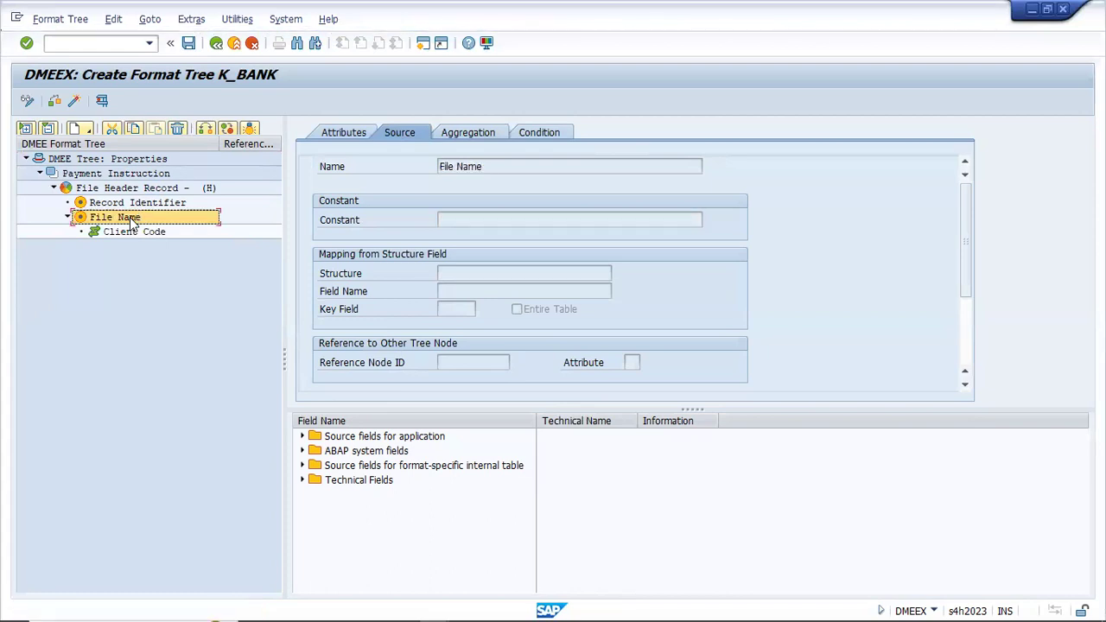
pyautogui.rightClick(131, 222)
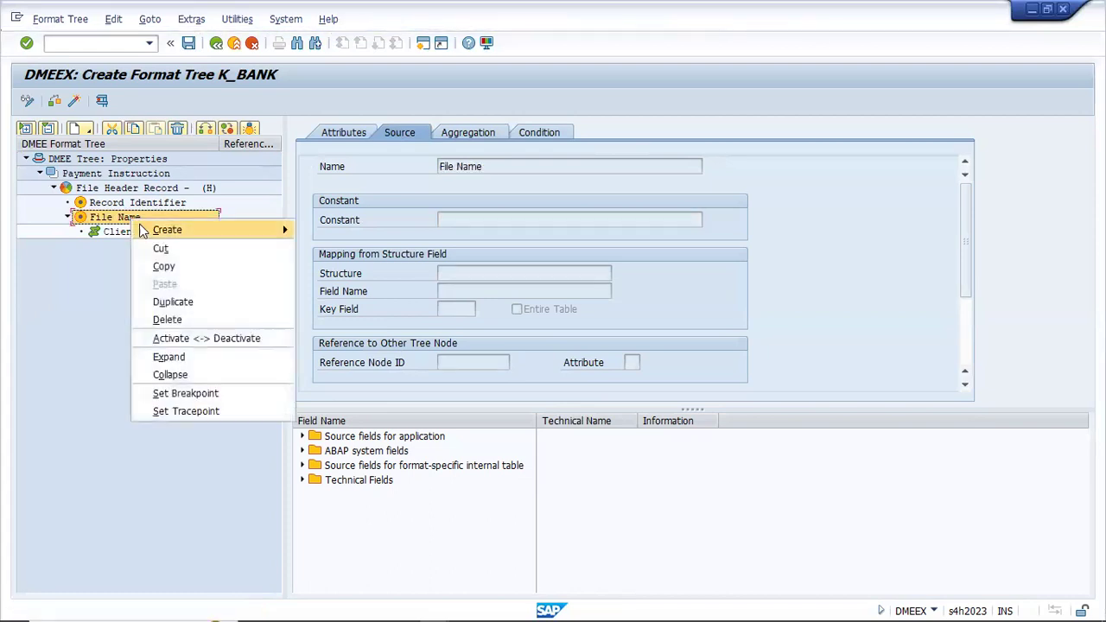
pyautogui.click(76, 358)
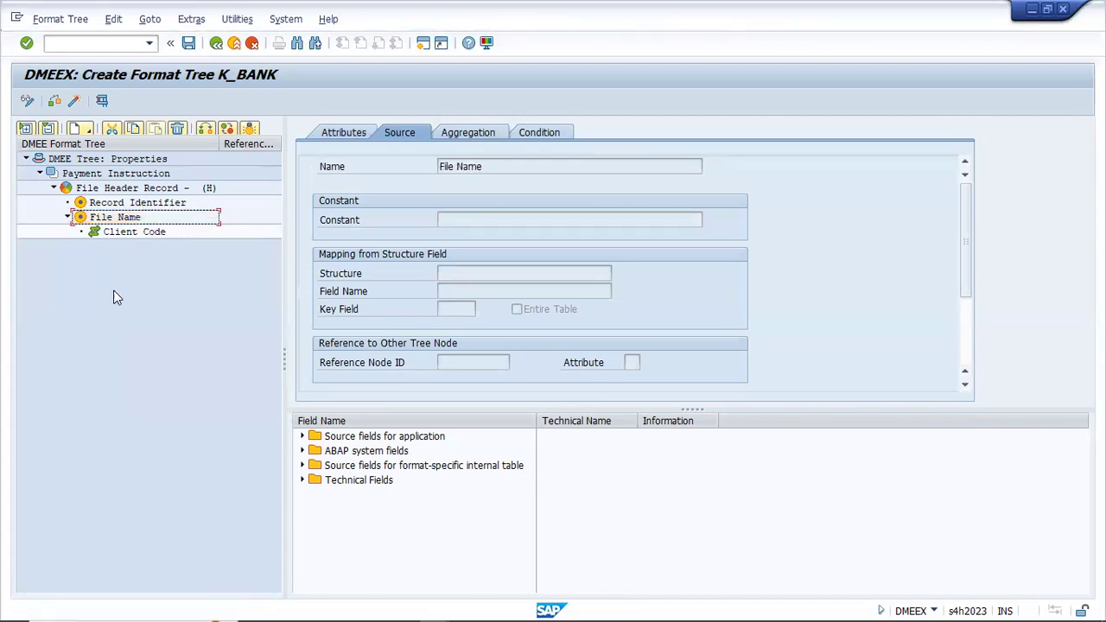
# Create another atom at the same level as Client Code under File Name and show its attributes.
pyautogui.click(137, 236)
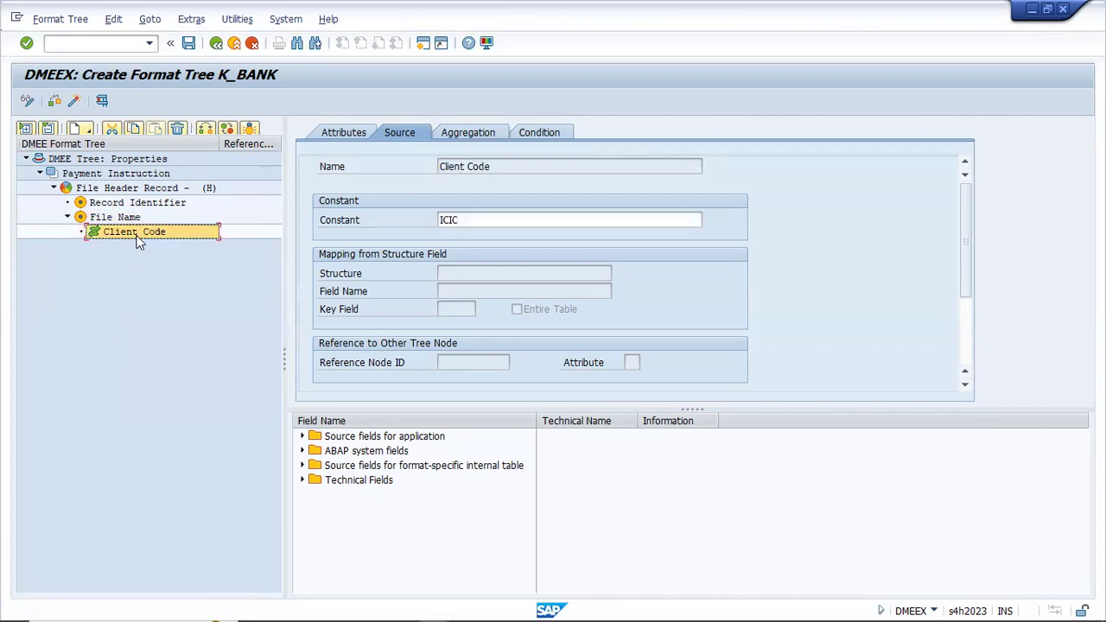
pyautogui.rightClick(139, 239)
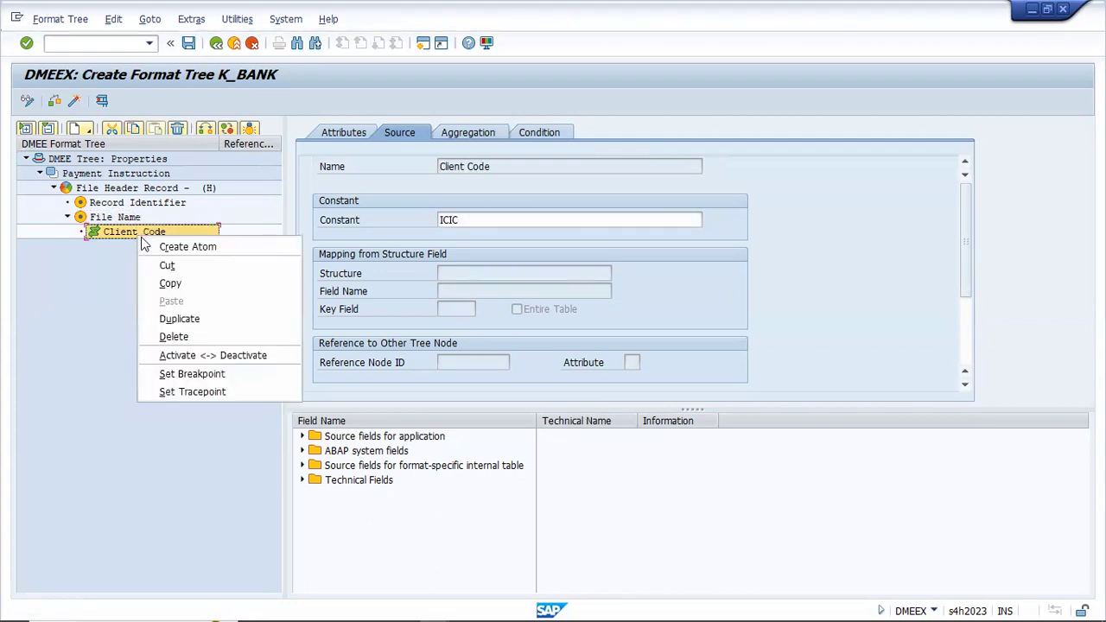
pyautogui.click(172, 248)
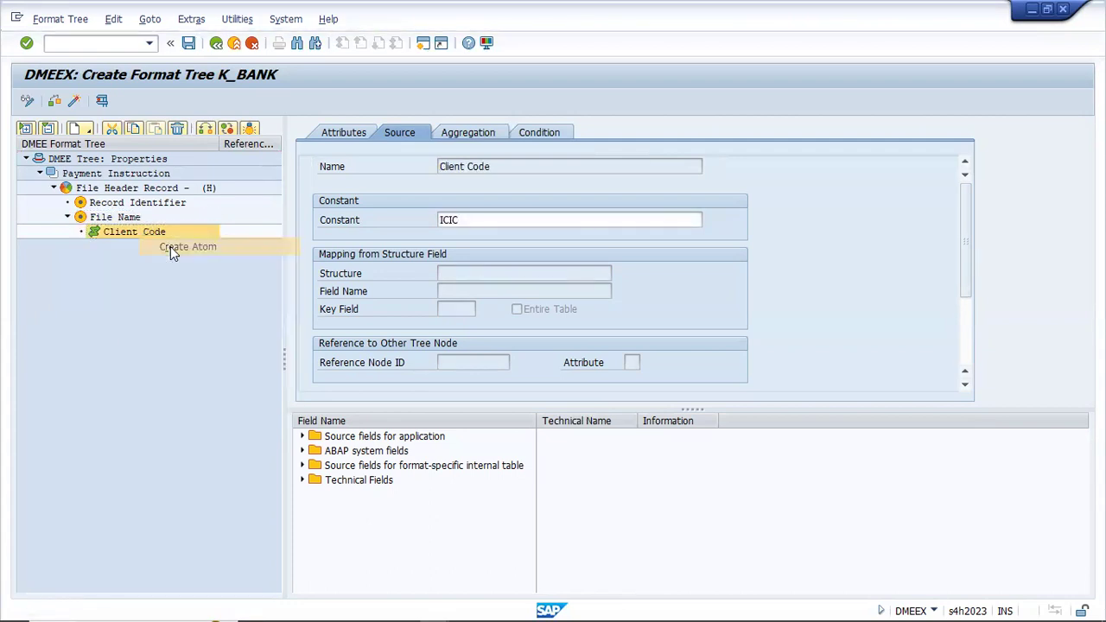
pyautogui.click(335, 135)
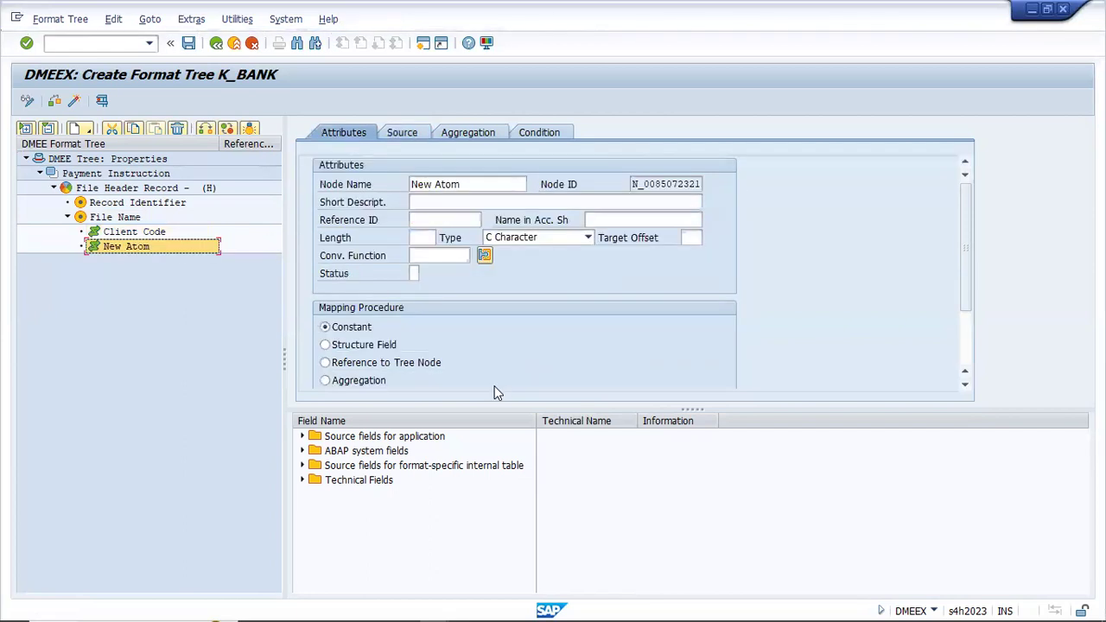
# Check the File Name components in the Word specification, then name the new atom "Date" with the short description "Date".
pyautogui.hotkey('alt', 'Tab')
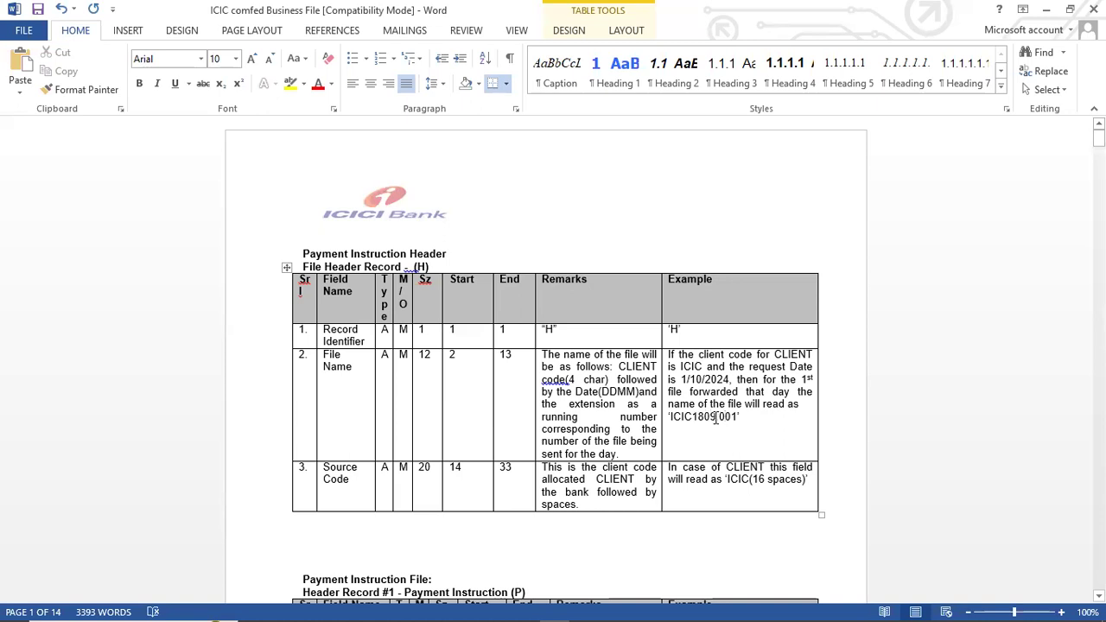
pyautogui.hotkey('alt', 'Tab')
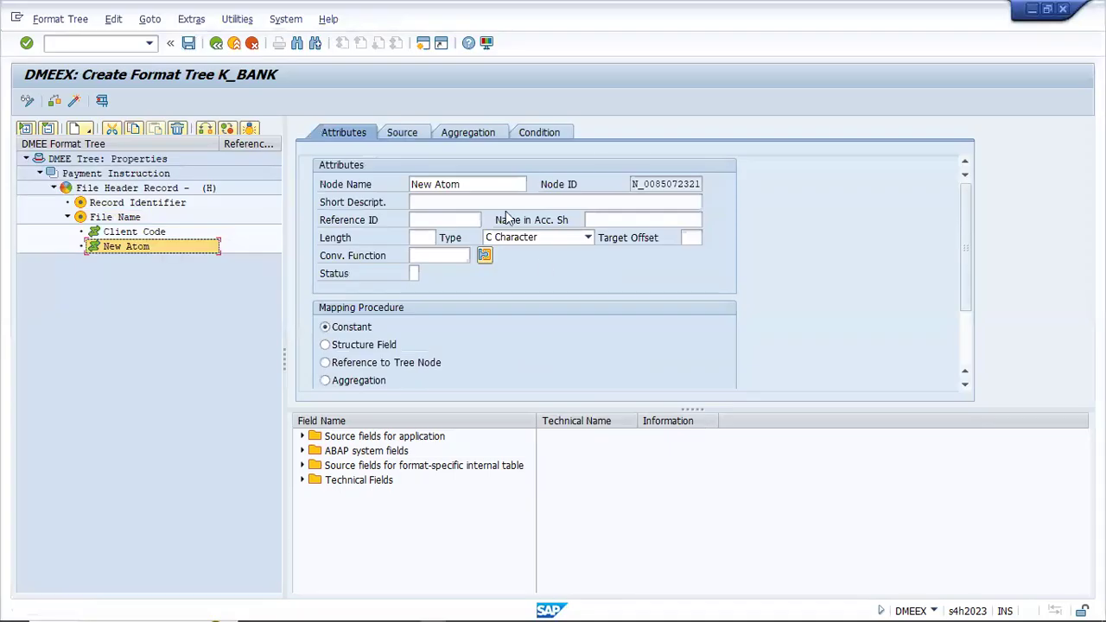
pyautogui.click(478, 183)
pyautogui.press('BackSpace')
pyautogui.press('BackSpace')
pyautogui.press('BackSpace')
pyautogui.press('BackSpace')
pyautogui.press('BackSpace')
pyautogui.press('BackSpace')
pyautogui.press('BackSpace')
pyautogui.press('BackSpace')
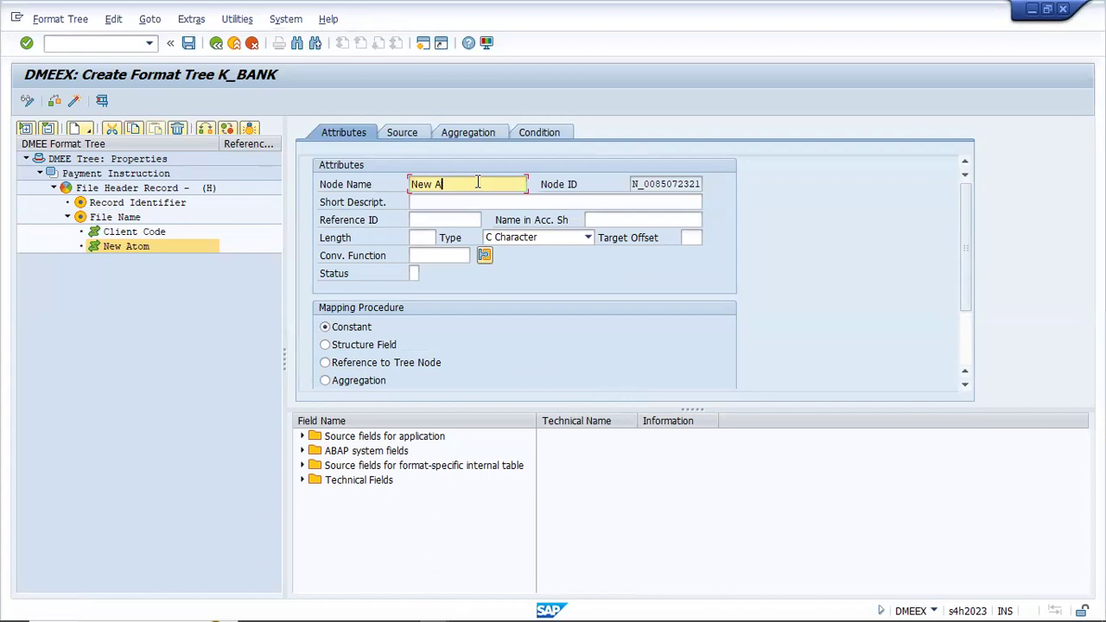
pyautogui.write('Date')
pyautogui.click(422, 200)
pyautogui.write('Date')
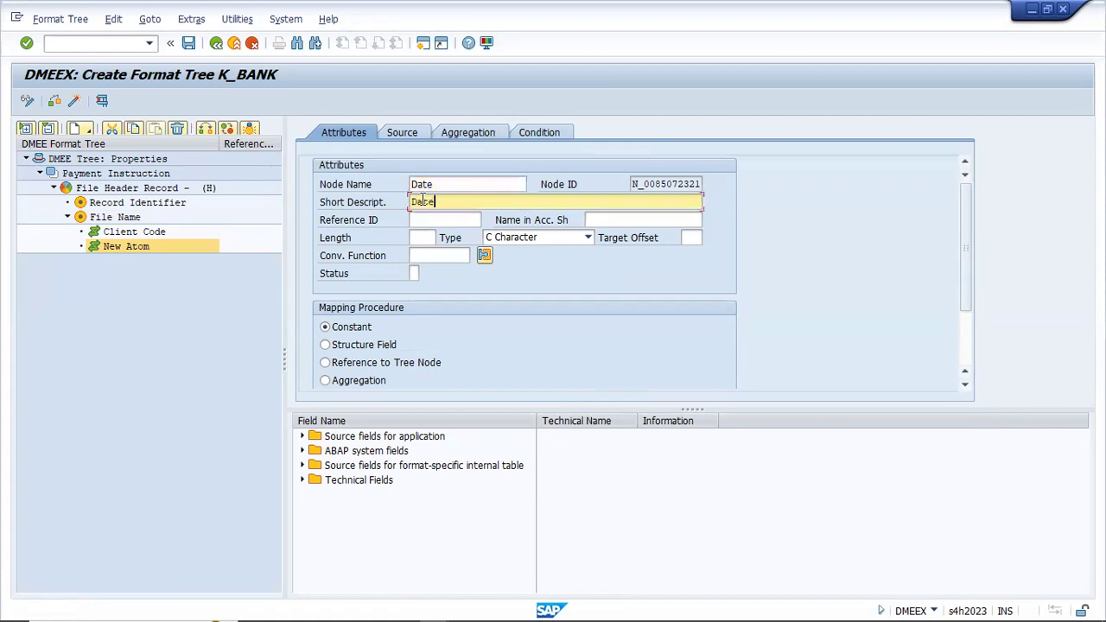
# Set the Date atom's length to 2 and its type to C Character.
pyautogui.click(421, 240)
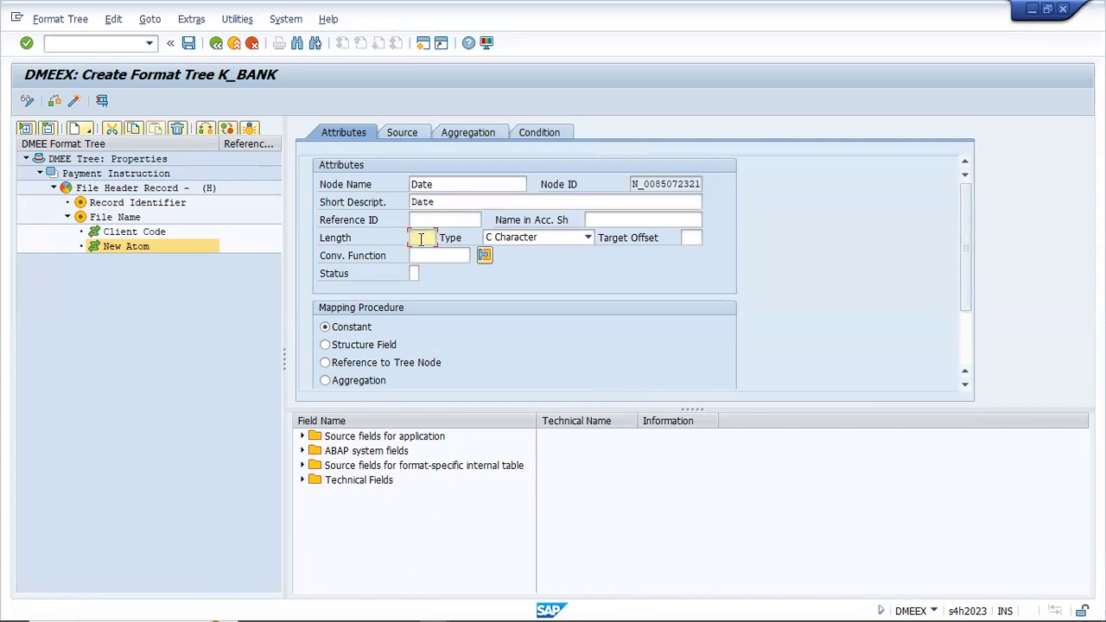
pyautogui.write('2')
pyautogui.click(521, 239)
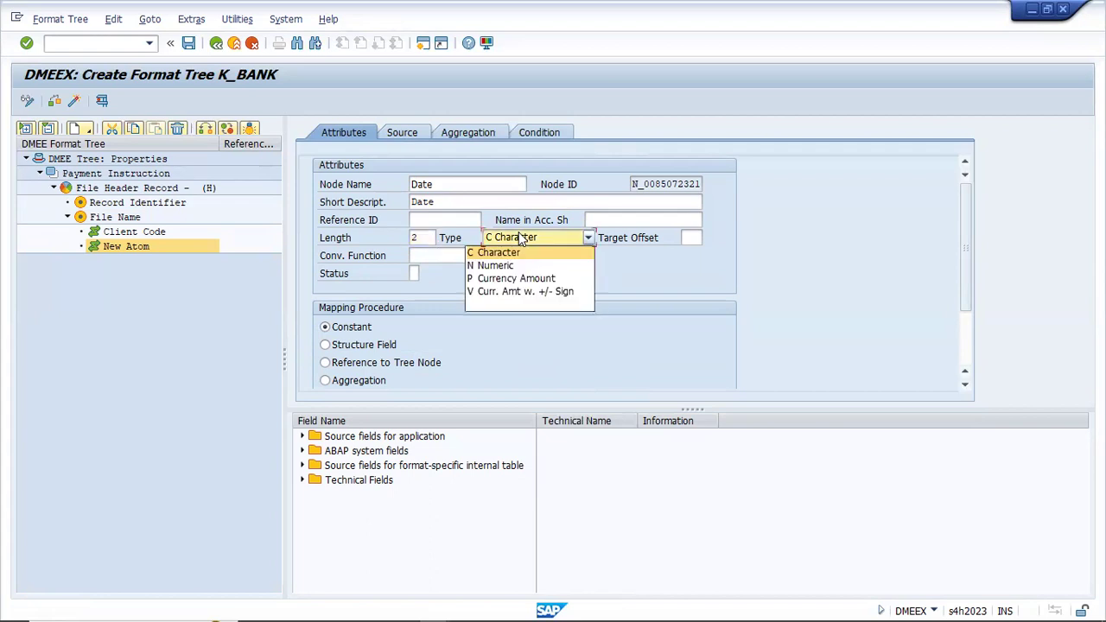
pyautogui.click(504, 264)
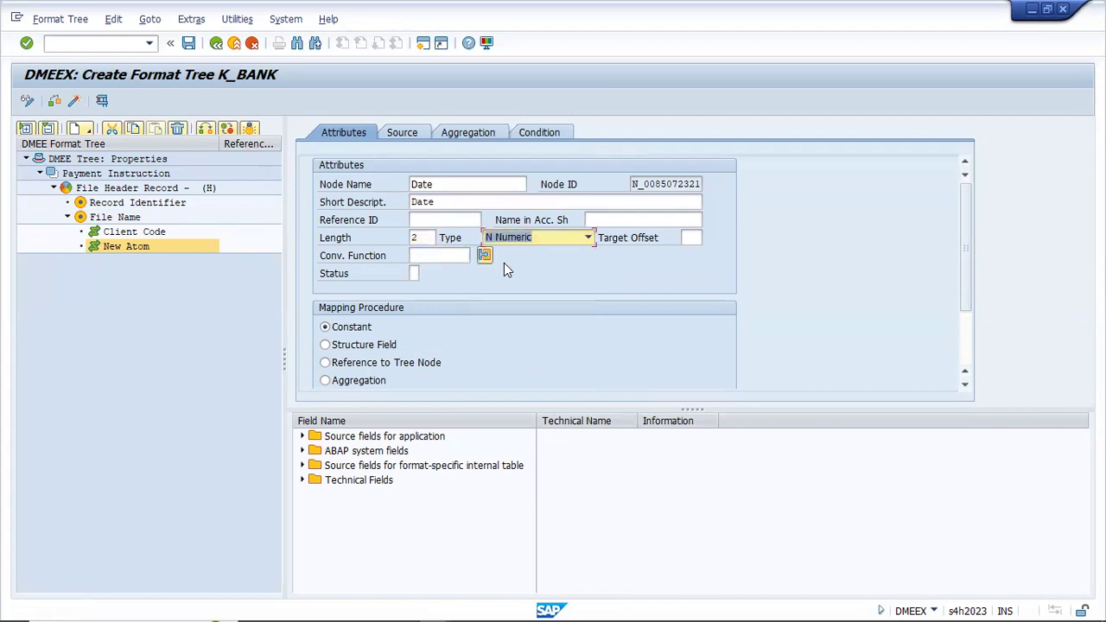
pyautogui.click(522, 241)
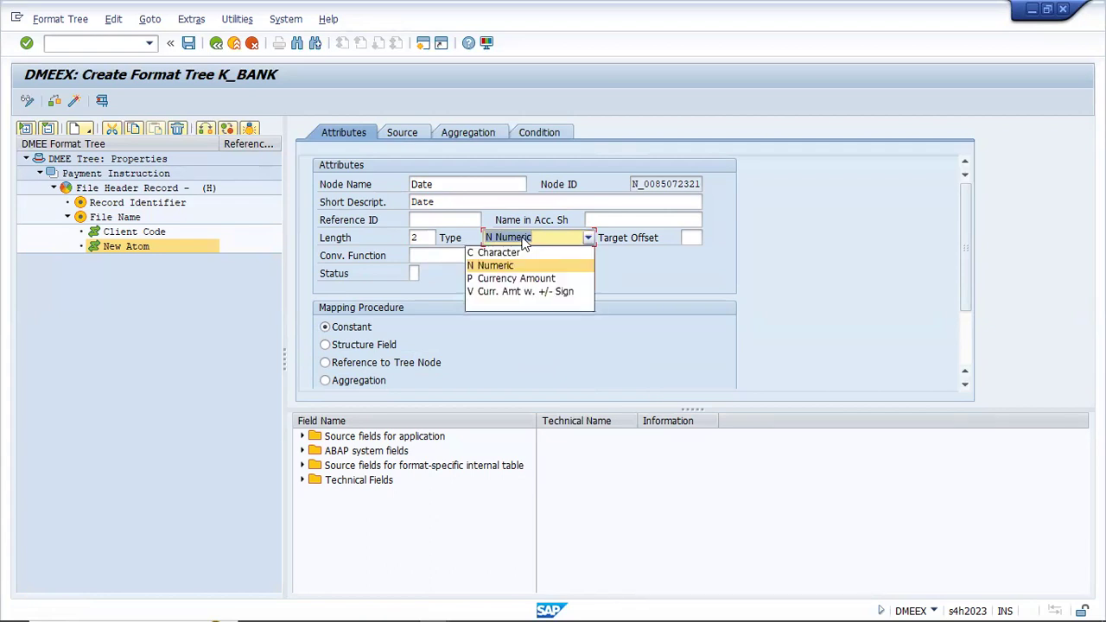
pyautogui.click(516, 254)
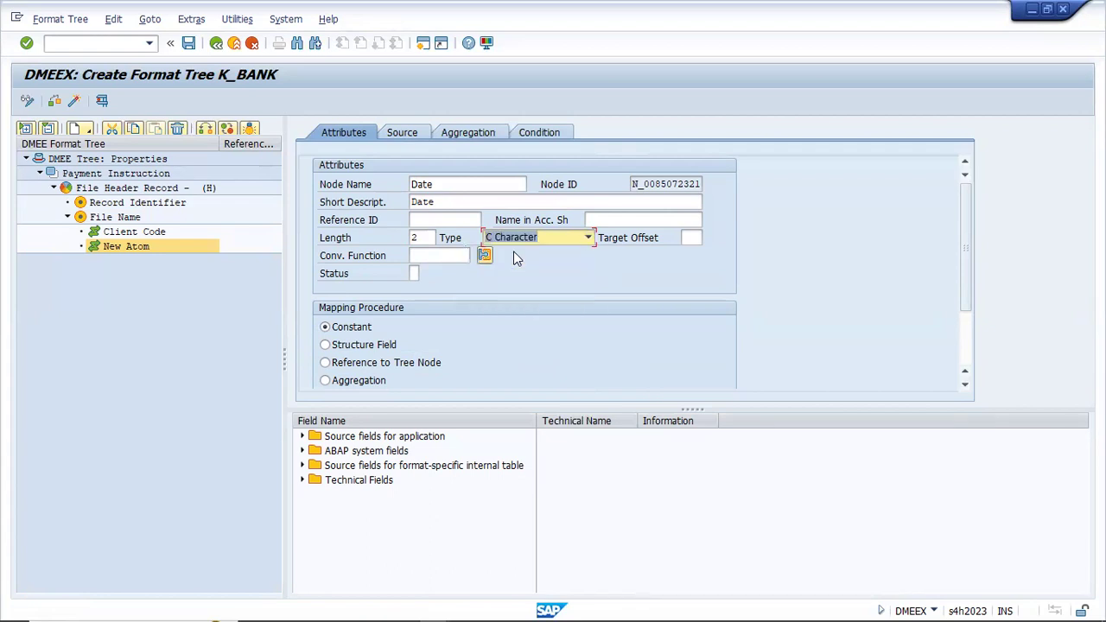
# Check the date format in the Word specification, then set the atom's conversion function to D0DD and mapping procedure to Structure Field.
pyautogui.click(440, 254)
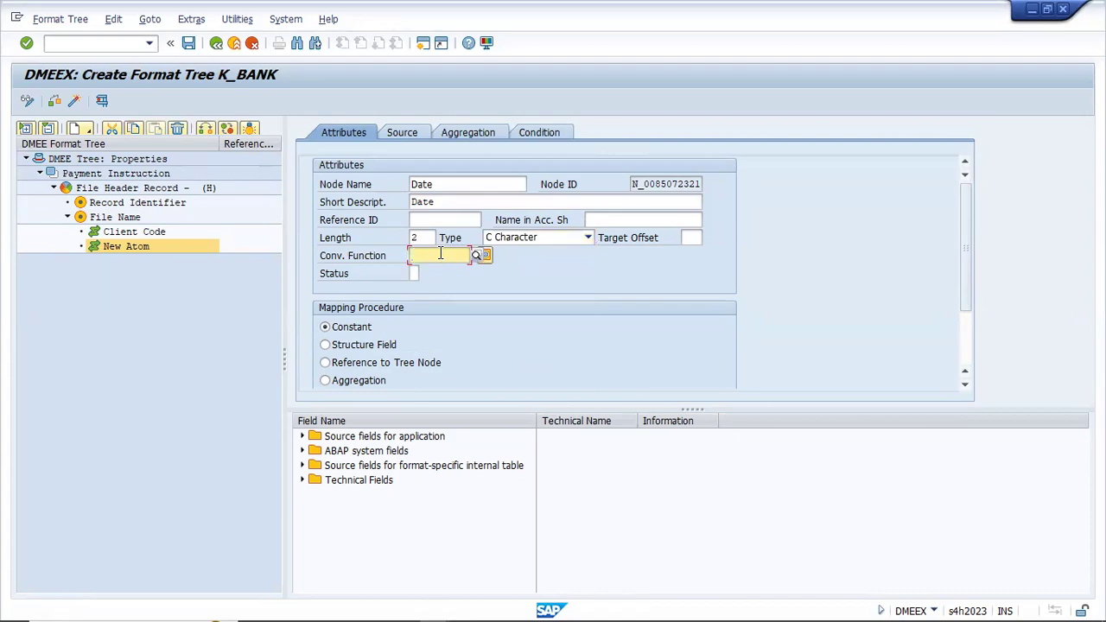
pyautogui.hotkey('alt', 'Tab')
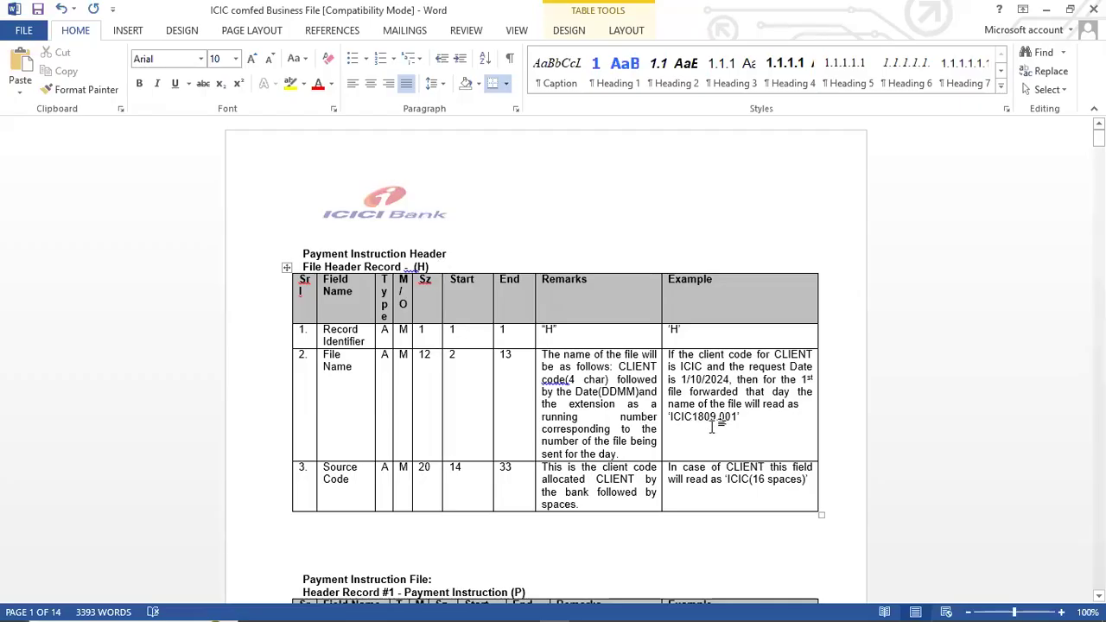
pyautogui.hotkey('alt', 'Tab')
pyautogui.click(432, 257)
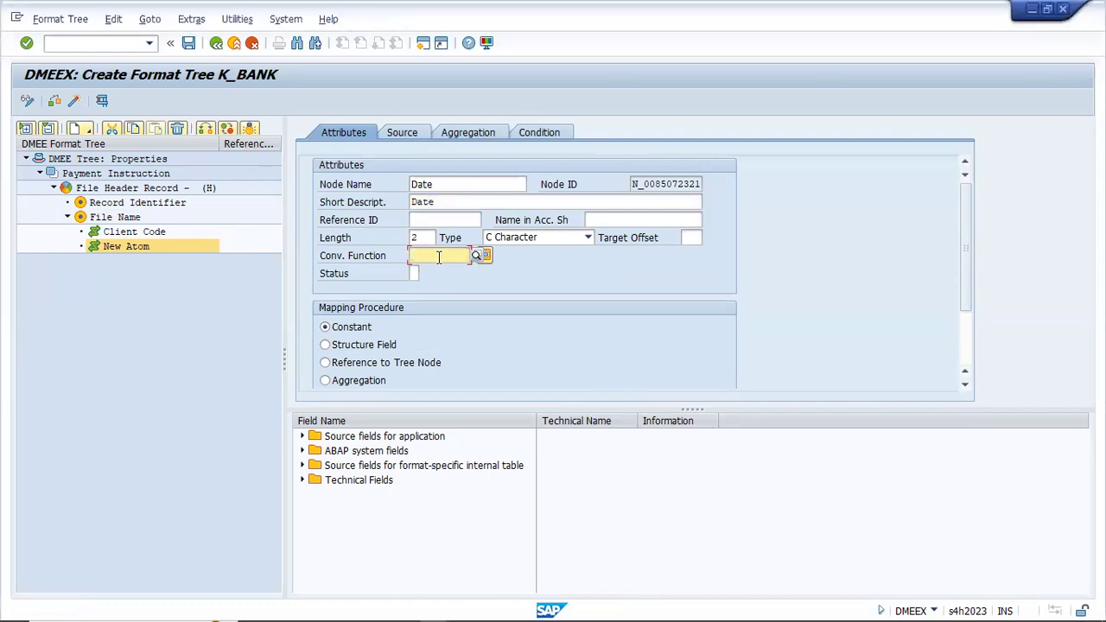
pyautogui.write('d0')
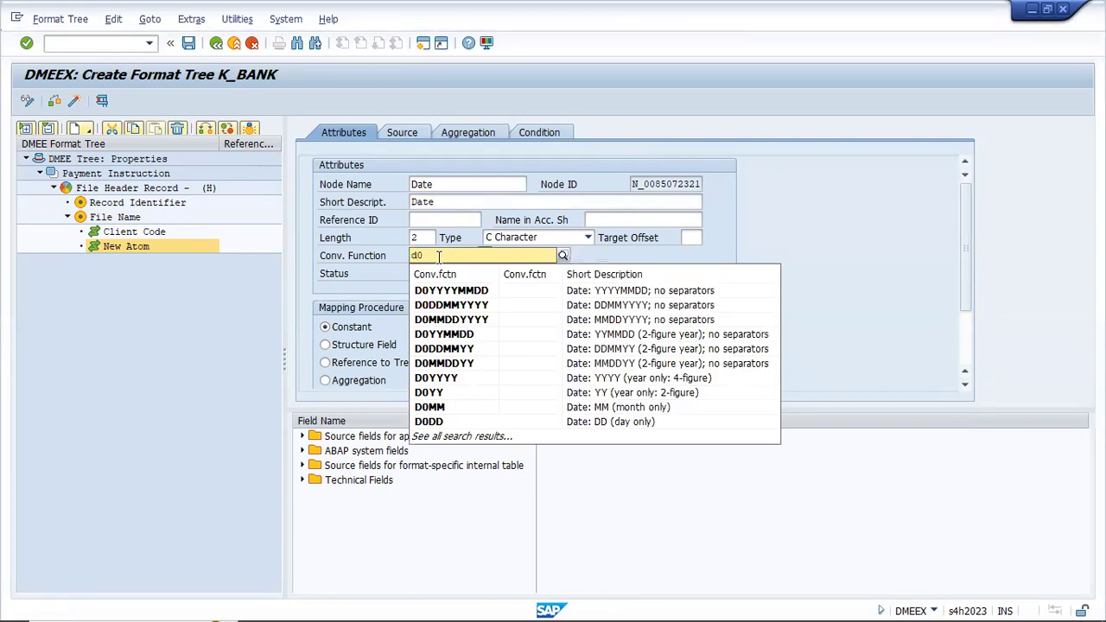
pyautogui.click(427, 421)
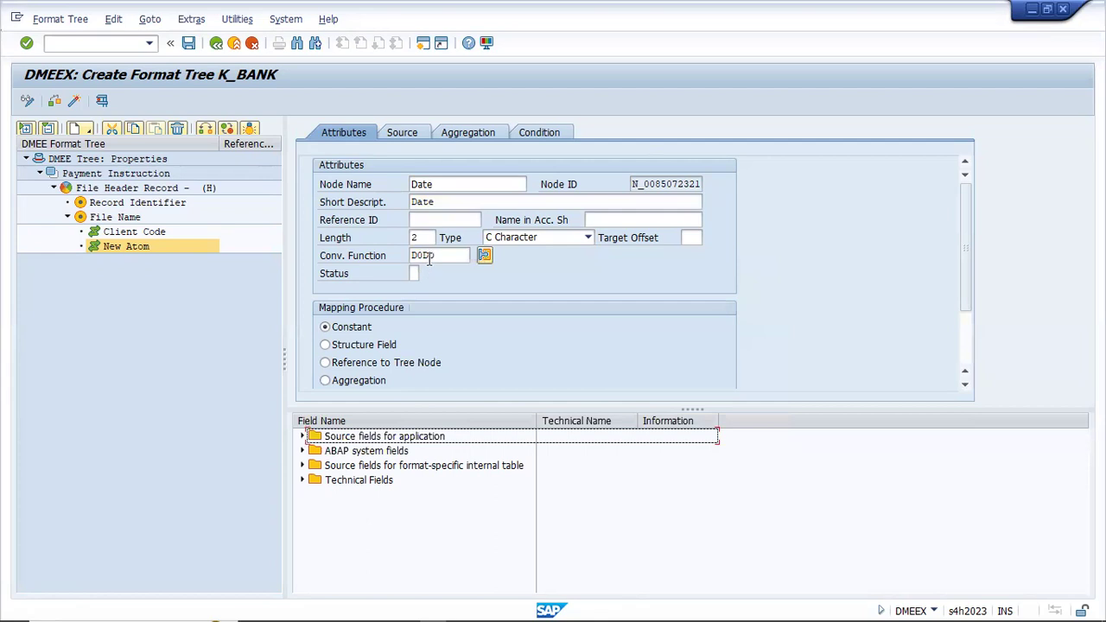
pyautogui.click(364, 343)
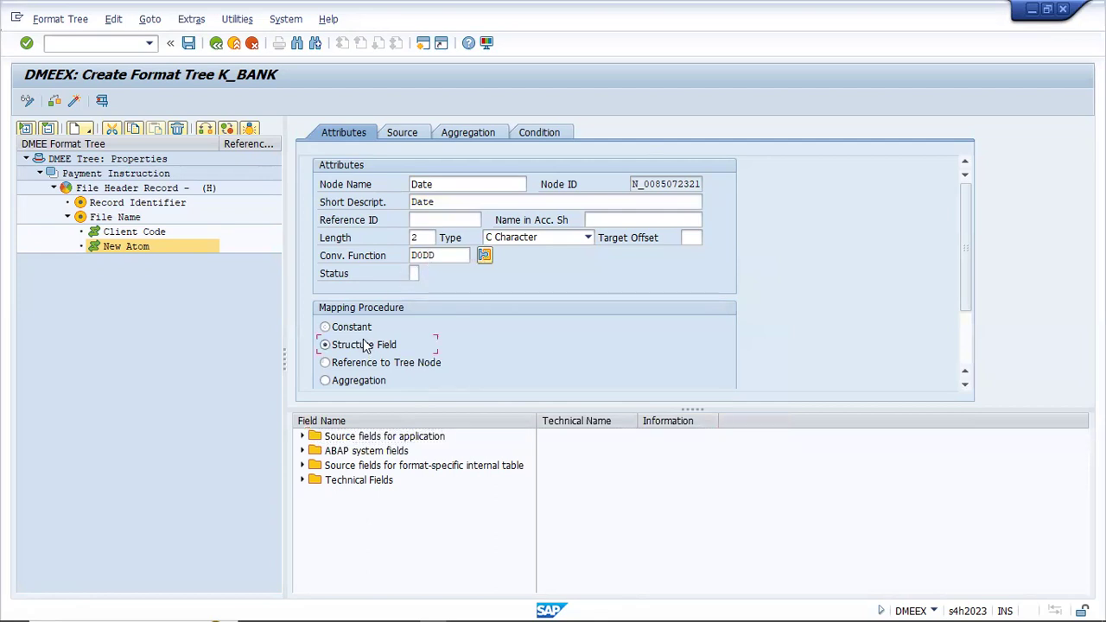
# Show the Date atom's source settings, then display structure FPAYH with transaction SE11 in a new session.
pyautogui.click(413, 132)
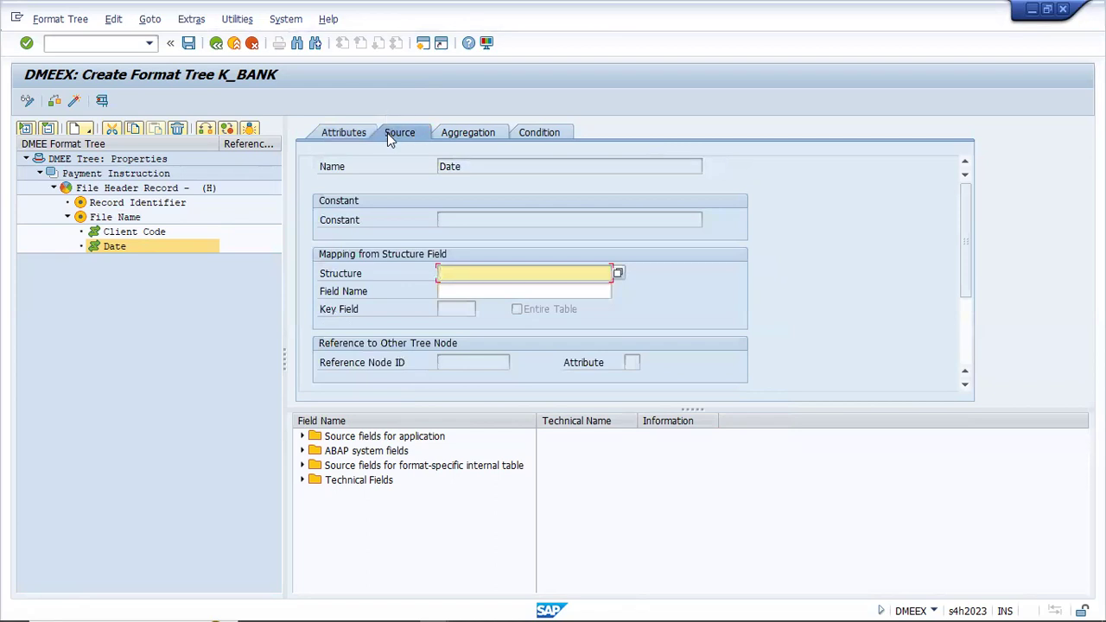
pyautogui.click(422, 42)
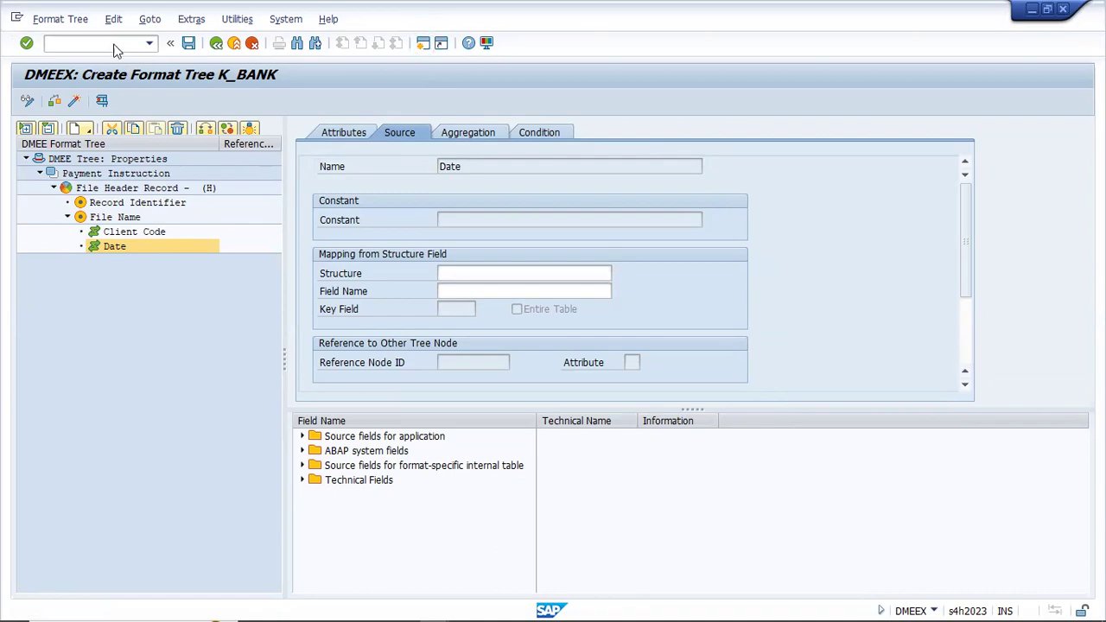
pyautogui.write('se11')
pyautogui.press('Return')
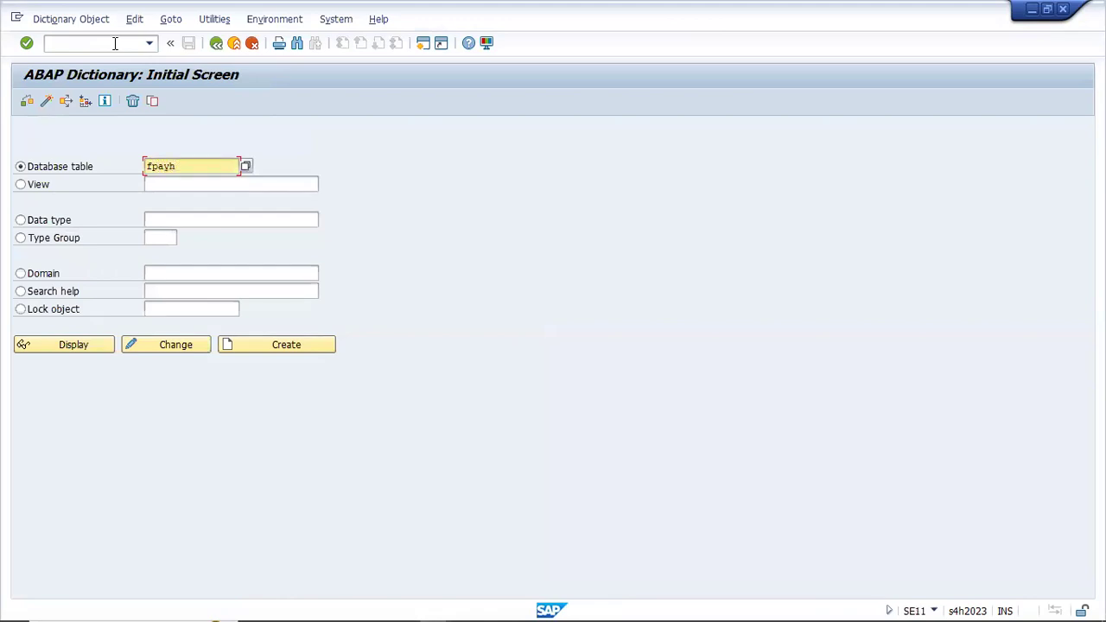
pyautogui.press('Return')
pyautogui.click(81, 348)
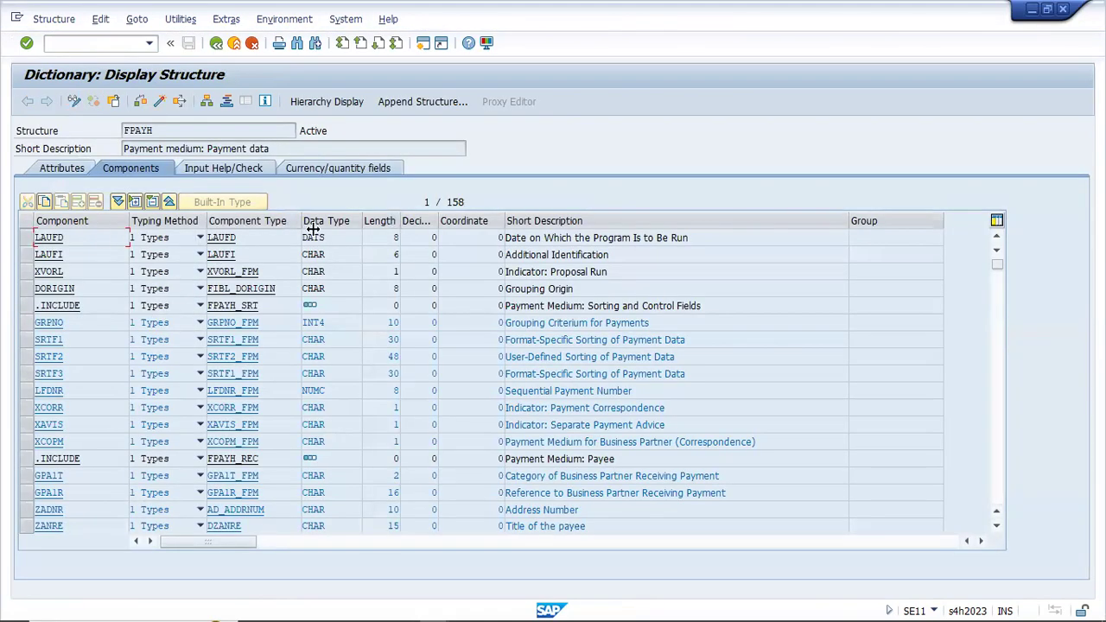
# Copy the run date component LAUFD from FPAYH into the field name of the Date atom's structure mapping.
pyautogui.moveTo(237, 237); pyautogui.dragTo(208, 238)
pyautogui.click(208, 239)
pyautogui.moveTo(701, 238); pyautogui.dragTo(516, 240)
pyautogui.click(517, 242)
pyautogui.moveTo(66, 238); pyautogui.dragTo(36, 238)
pyautogui.hotkey('ctrl', 'c')
pyautogui.click(35, 237)
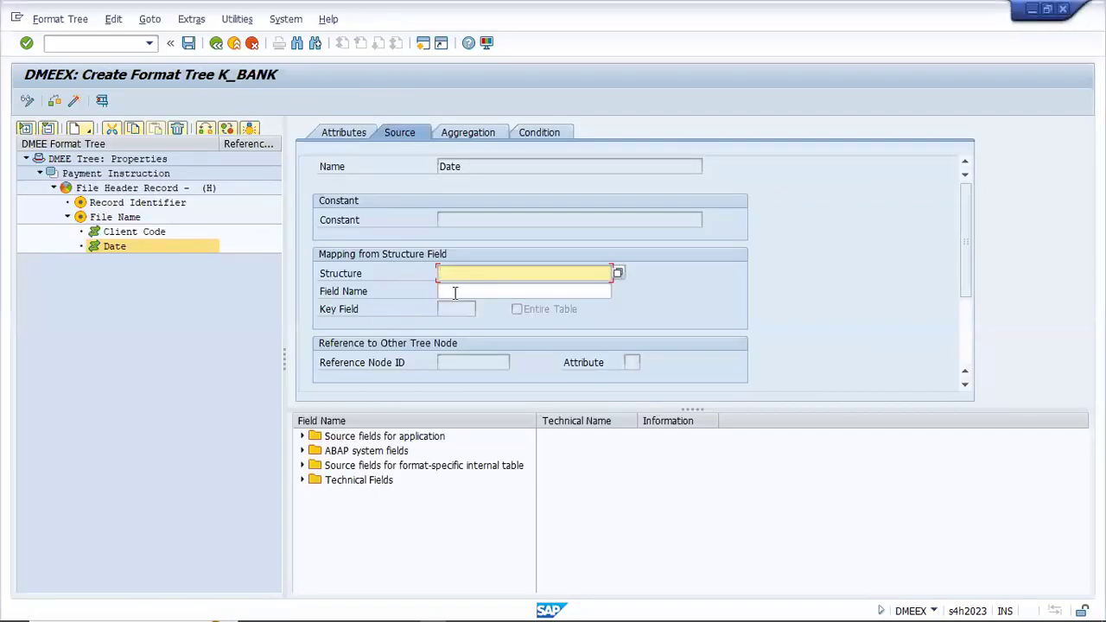
pyautogui.click(454, 292)
pyautogui.hotkey('ctrl', 'v')
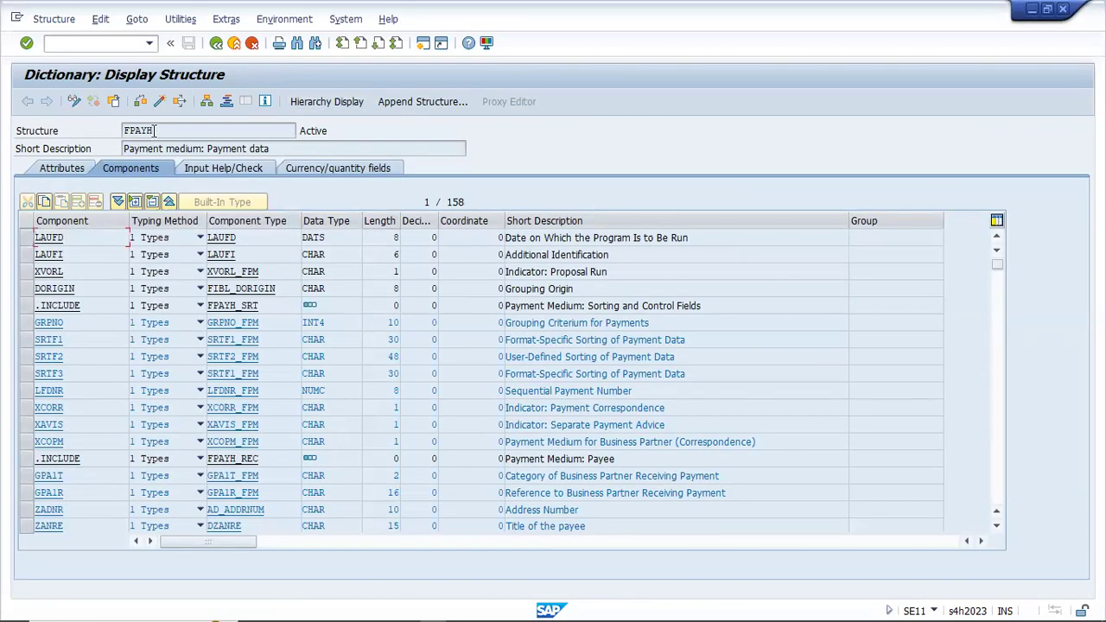
# Copy the structure name FPAYH into the Date atom's structure mapping and save the format tree.
pyautogui.moveTo(154, 130); pyautogui.dragTo(124, 131)
pyautogui.hotkey('ctrl', 'c')
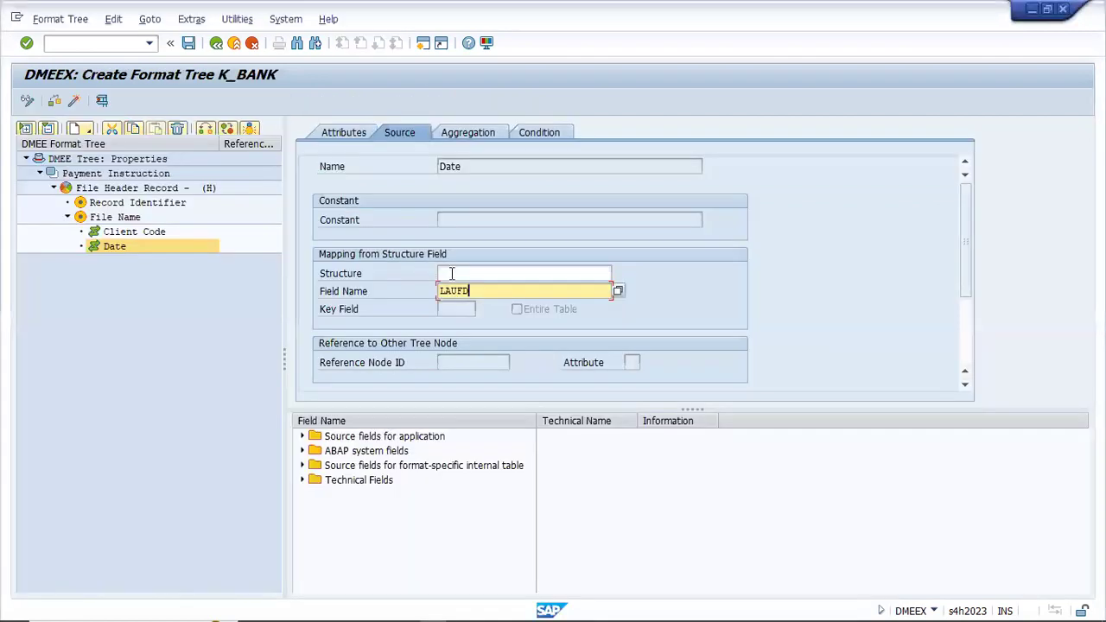
pyautogui.click(451, 273)
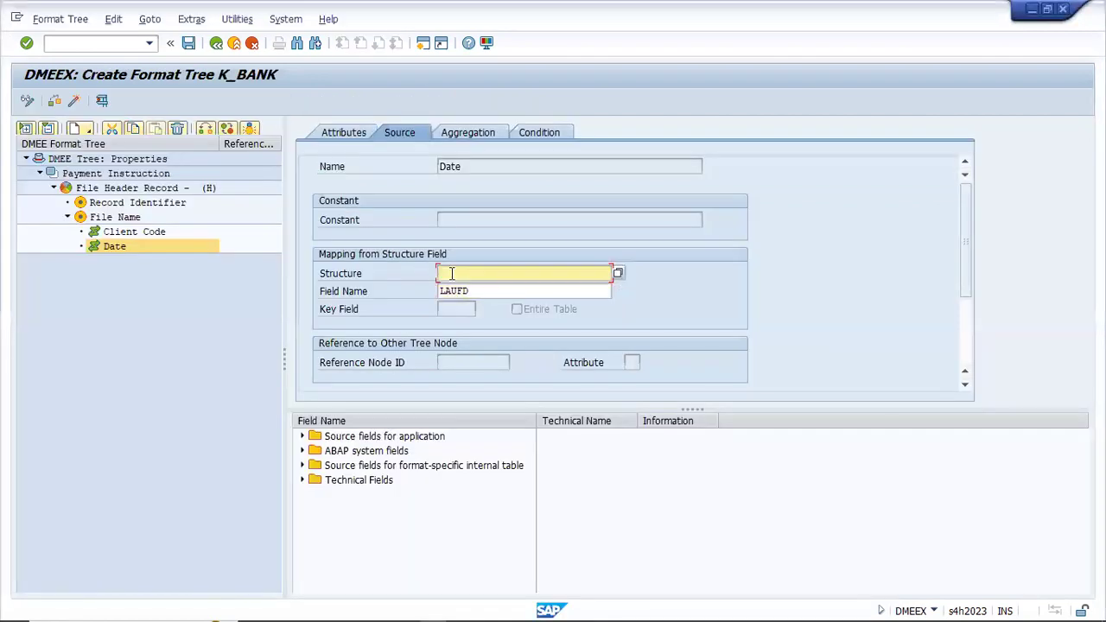
pyautogui.hotkey('ctrl', 'v')
pyautogui.click(188, 44)
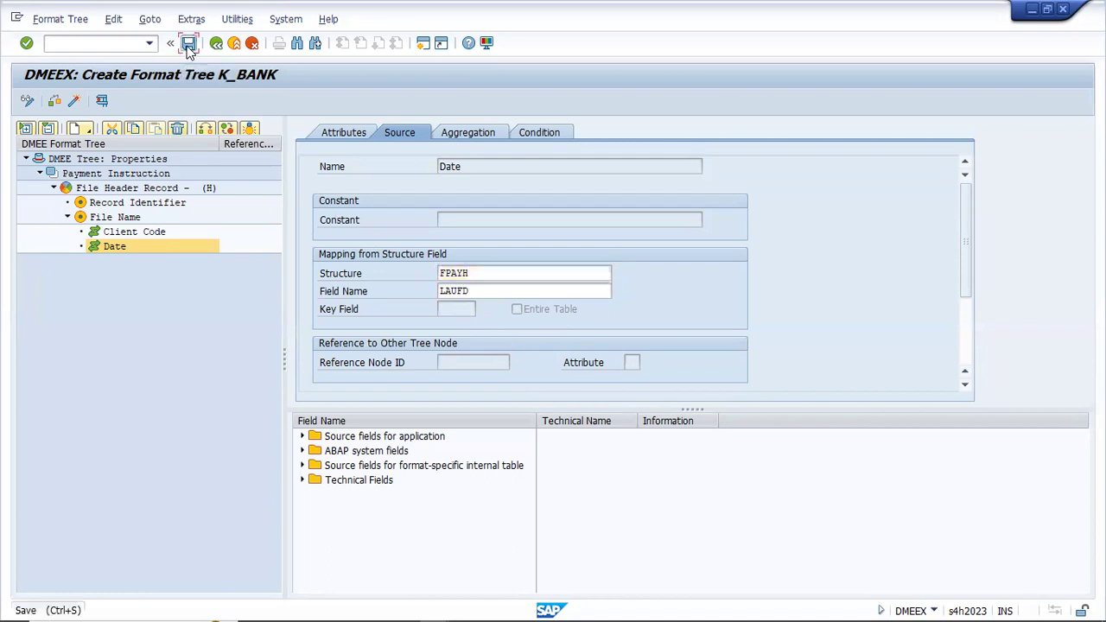
# Create an atom after Date under the File Name element and name it Month.
pyautogui.rightClick(115, 246)
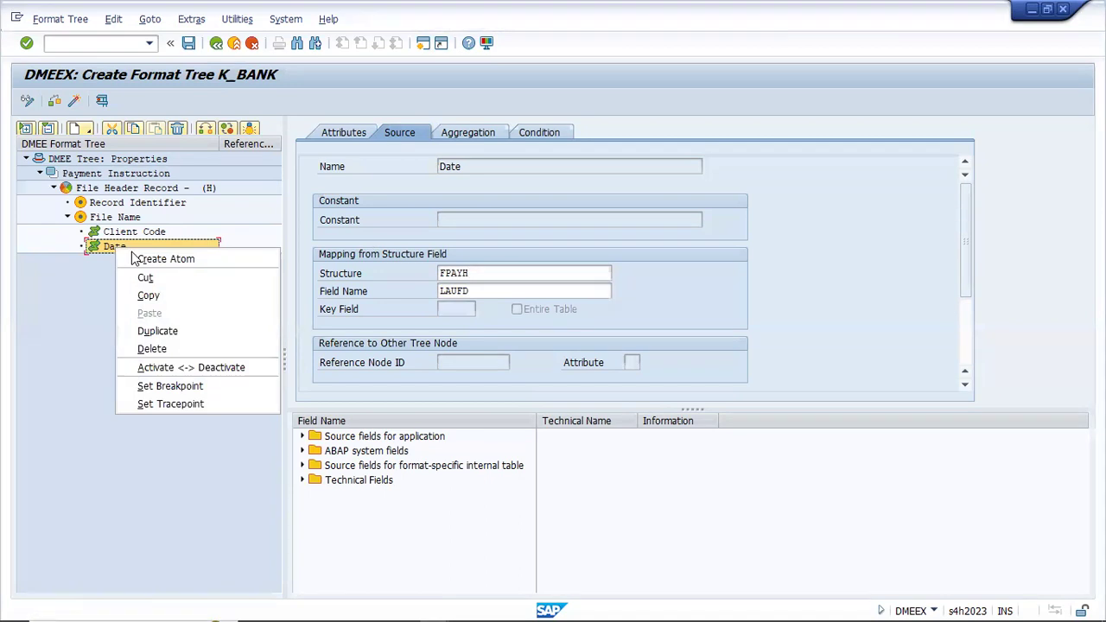
pyautogui.click(159, 260)
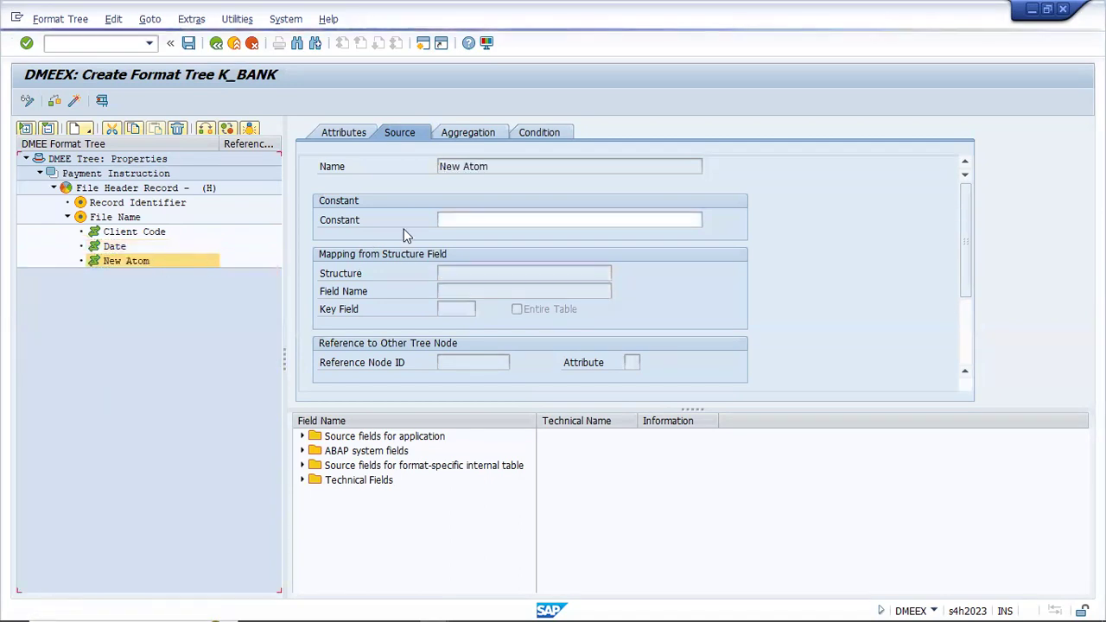
pyautogui.click(351, 132)
pyautogui.click(503, 176)
pyautogui.press('BackSpace')
pyautogui.press('BackSpace')
pyautogui.press('BackSpace')
pyautogui.press('BackSpace')
pyautogui.press('BackSpace')
pyautogui.press('BackSpace')
pyautogui.press('BackSpace')
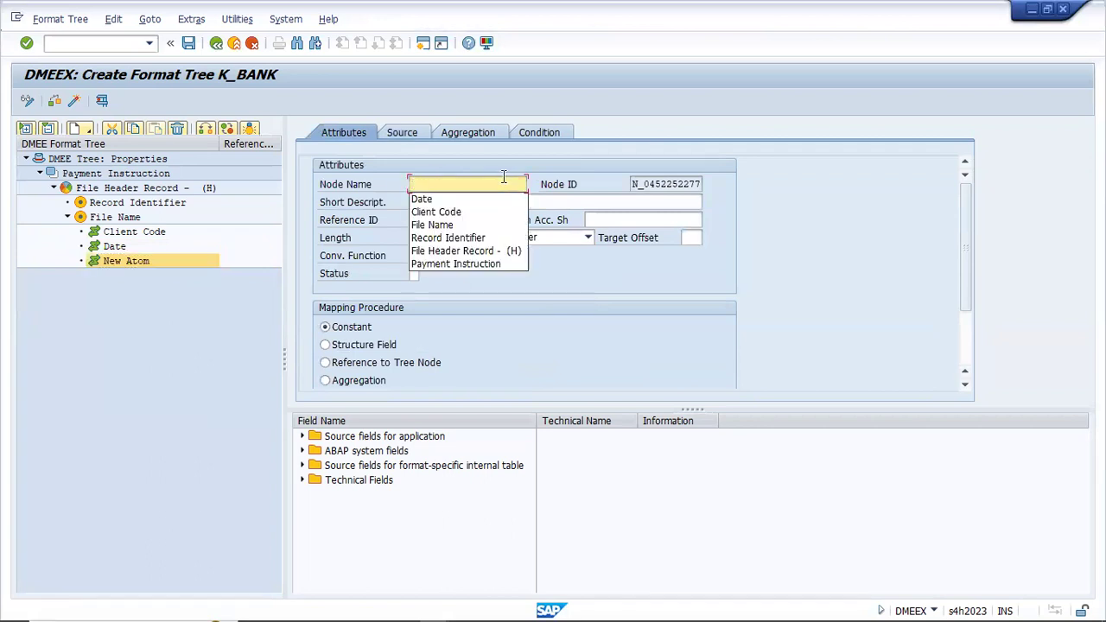
pyautogui.write('Month')
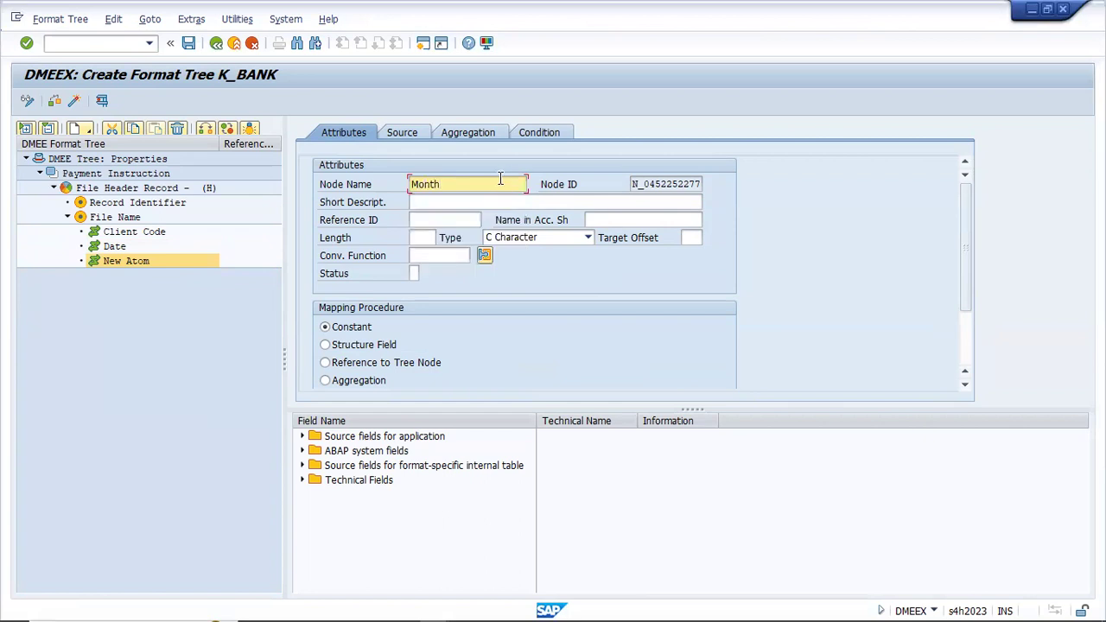
# Give the Month atom the short description Month and a length of 2.
pyautogui.click(420, 201)
pyautogui.write('Month')
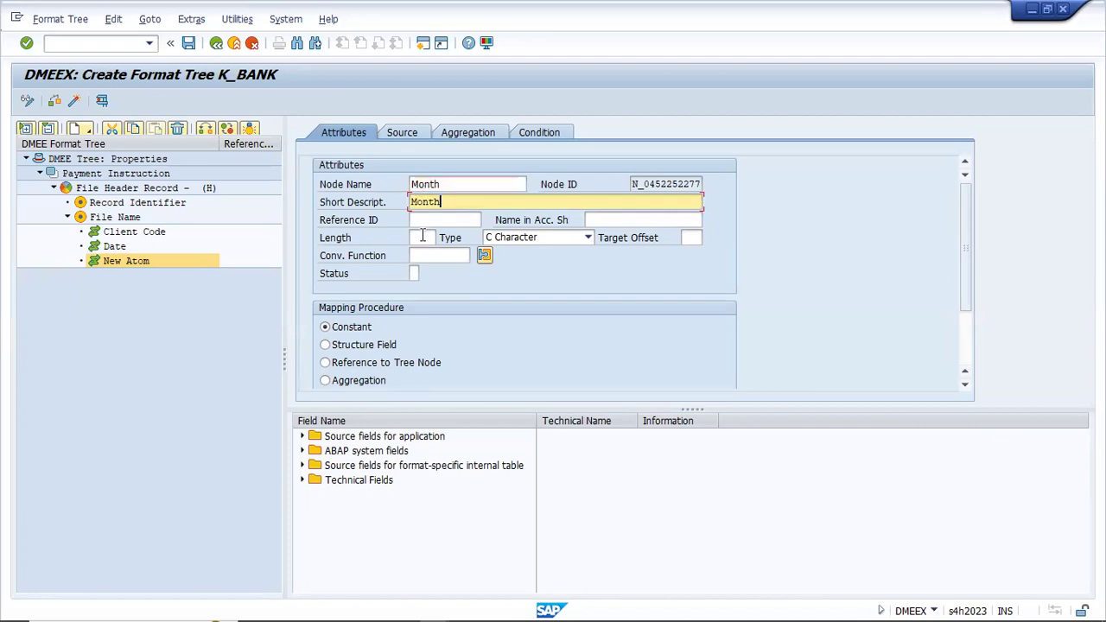
pyautogui.click(423, 237)
pyautogui.write('2')
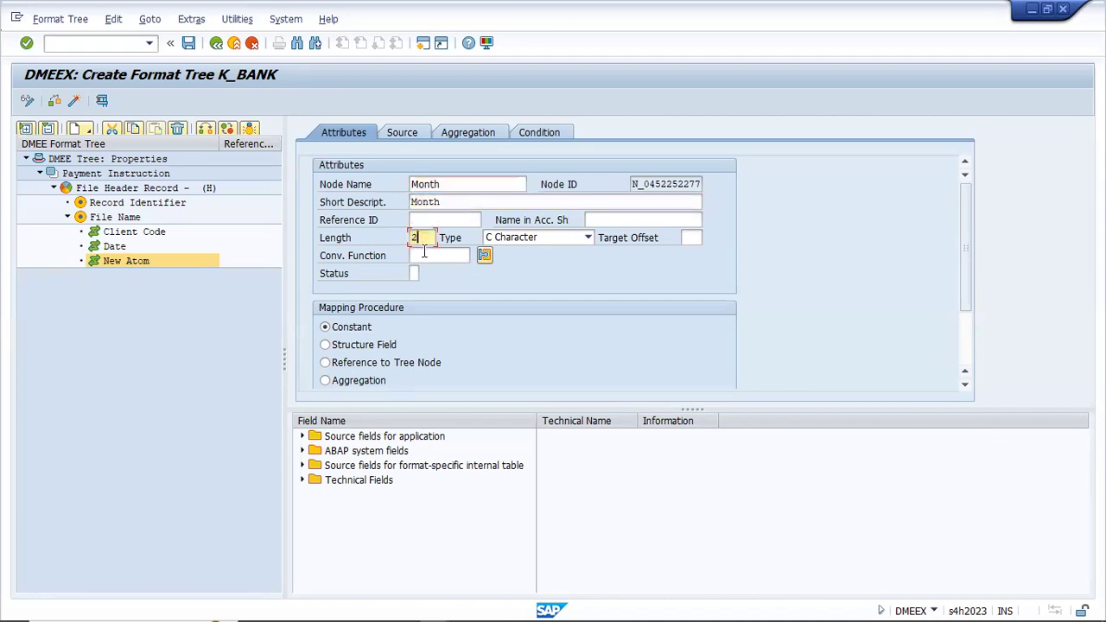
# Look through the internal conversion functions for a month-only date format for the Month atom.
pyautogui.click(424, 253)
pyautogui.write('mo')
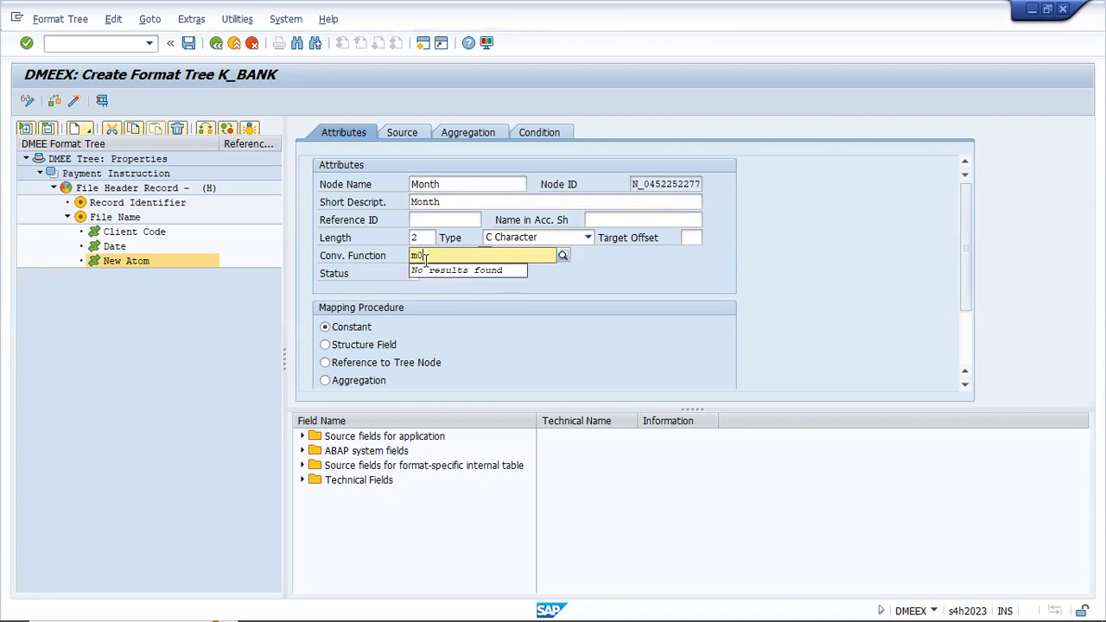
pyautogui.press('BackSpace')
pyautogui.press('BackSpace')
pyautogui.write('M')
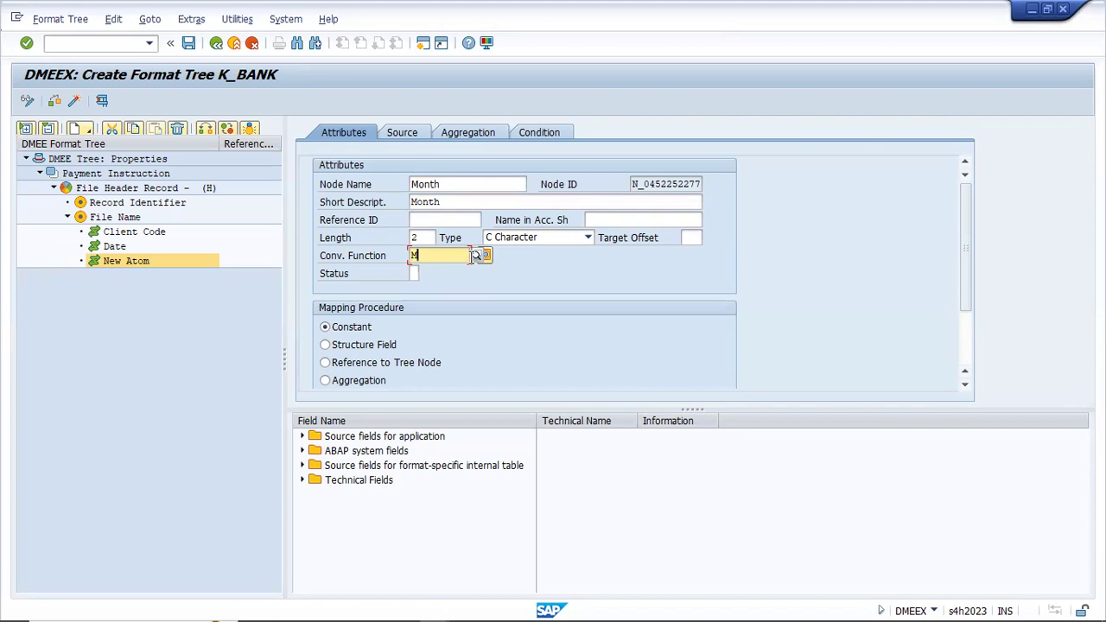
pyautogui.click(483, 256)
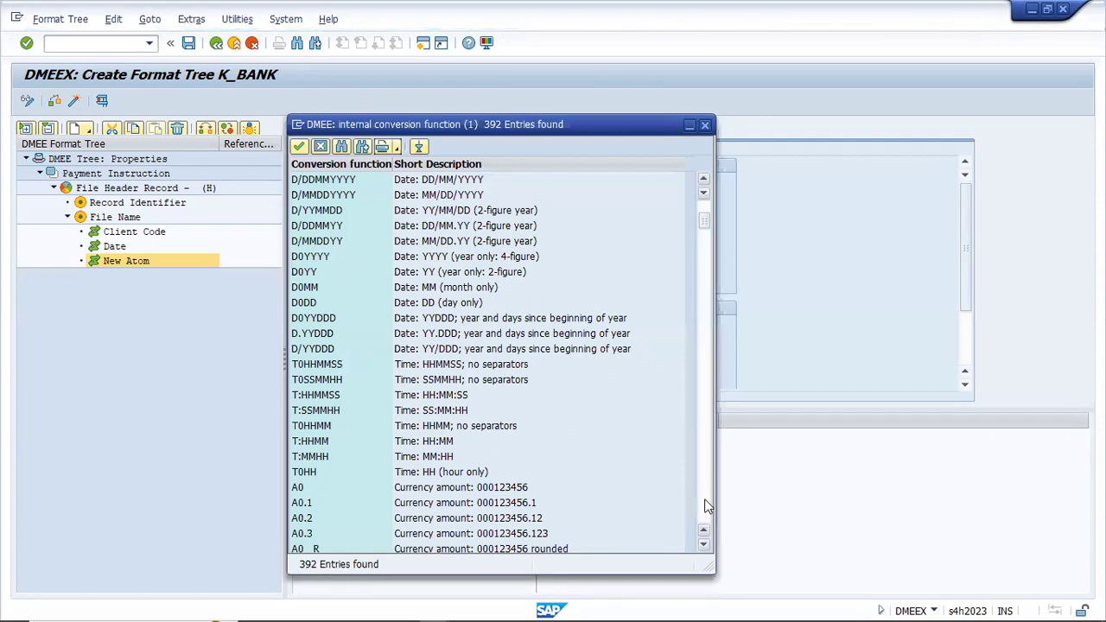
pyautogui.scroll(-20, 705, 506)
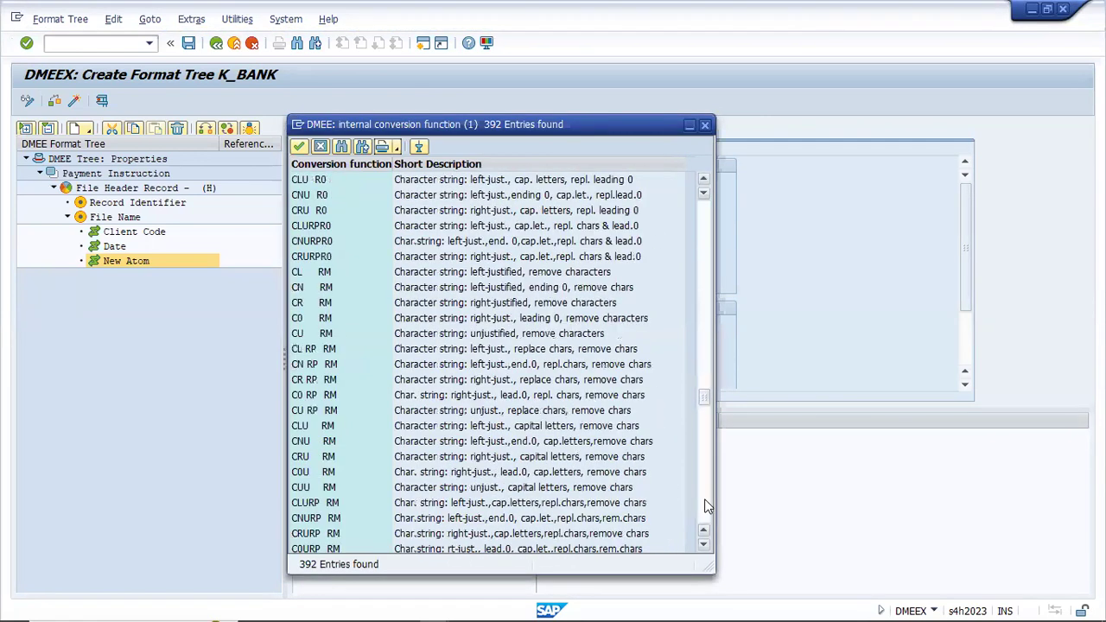
pyautogui.scroll(-15, 705, 505)
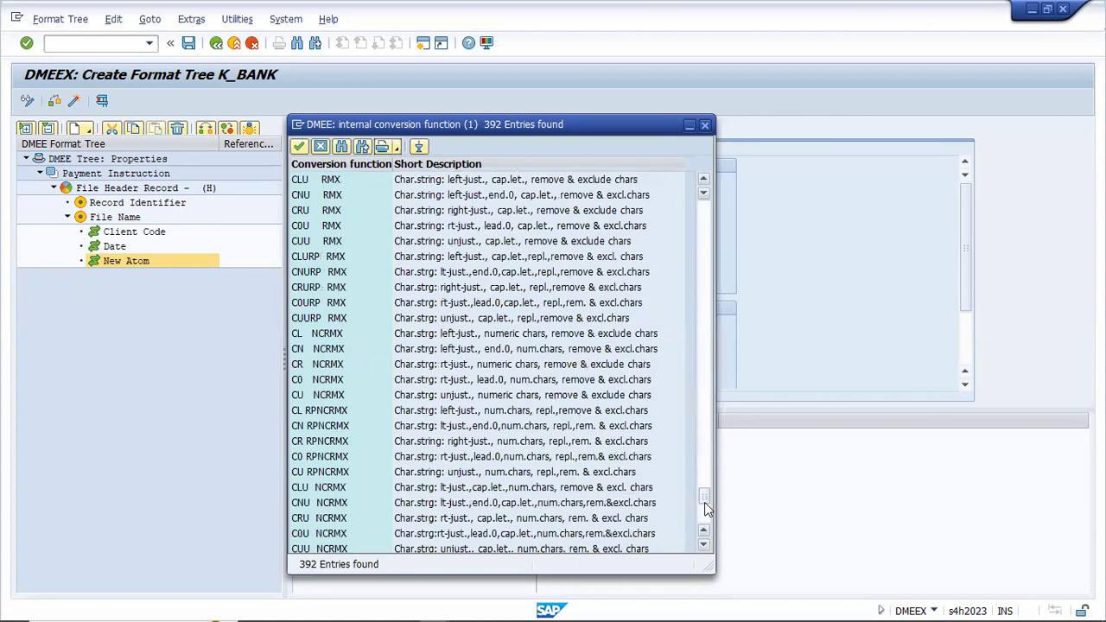
pyautogui.scroll(-6, 705, 503)
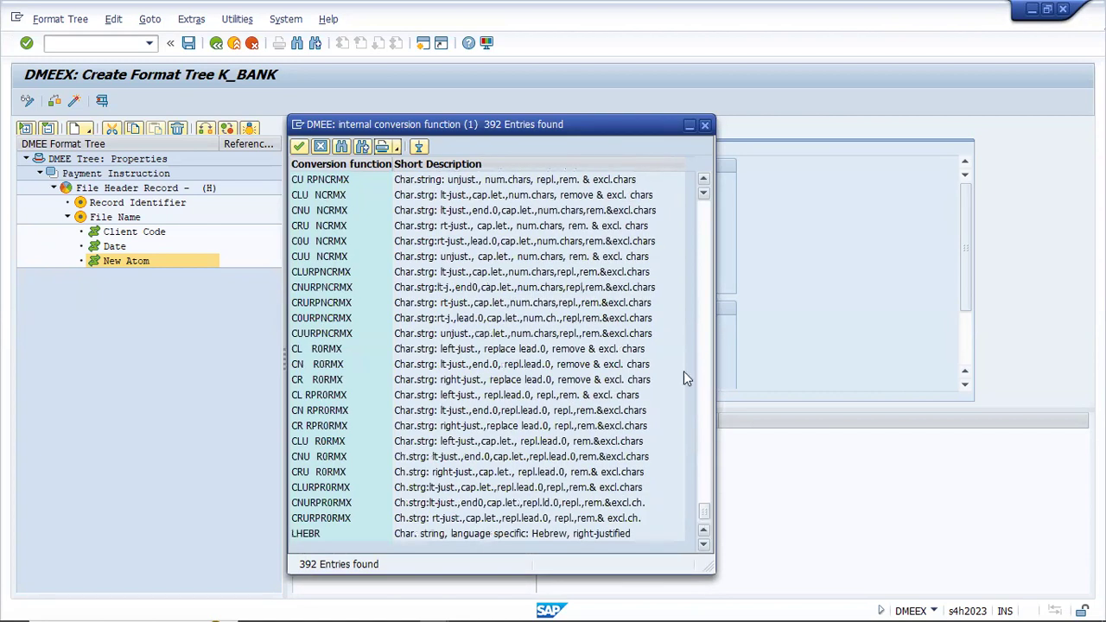
pyautogui.click(704, 182)
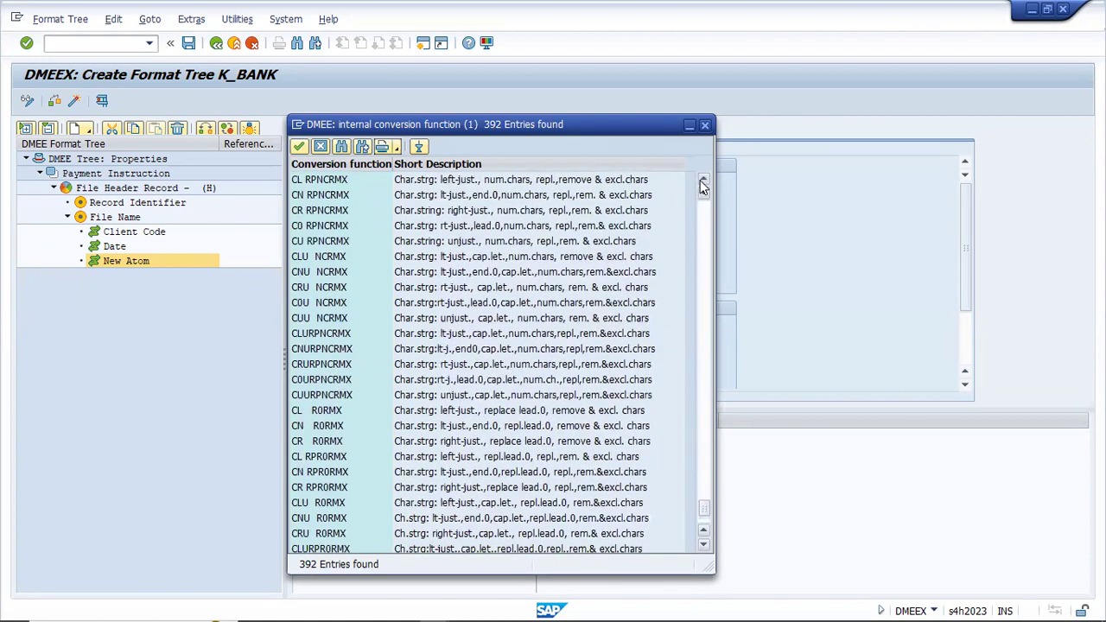
pyautogui.click(703, 182)
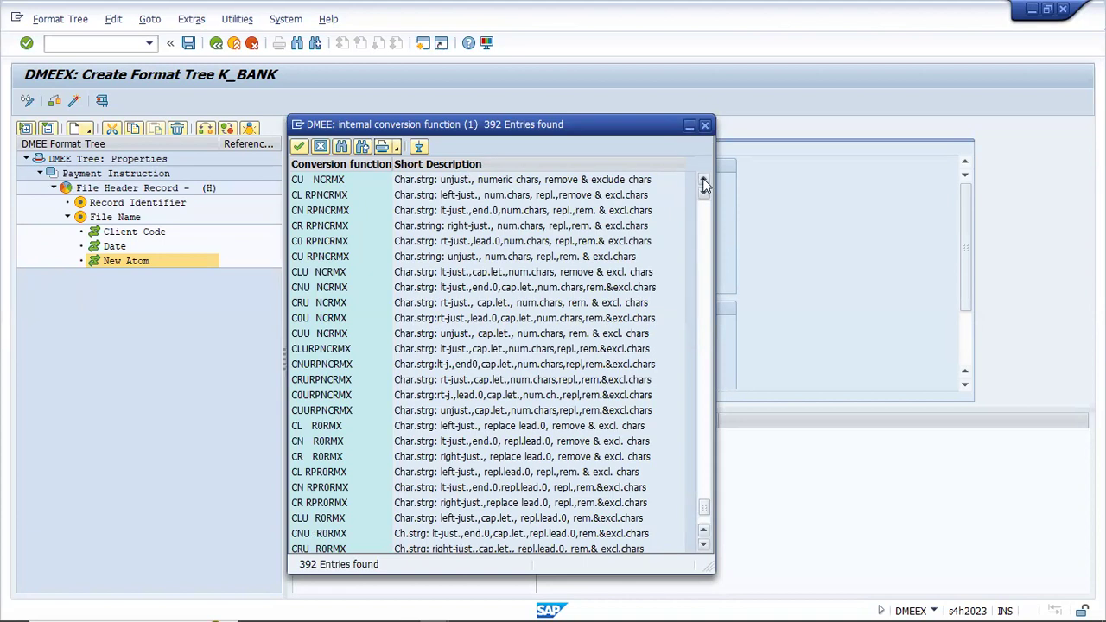
pyautogui.click(704, 179)
pyautogui.scroll(20, 703, 258)
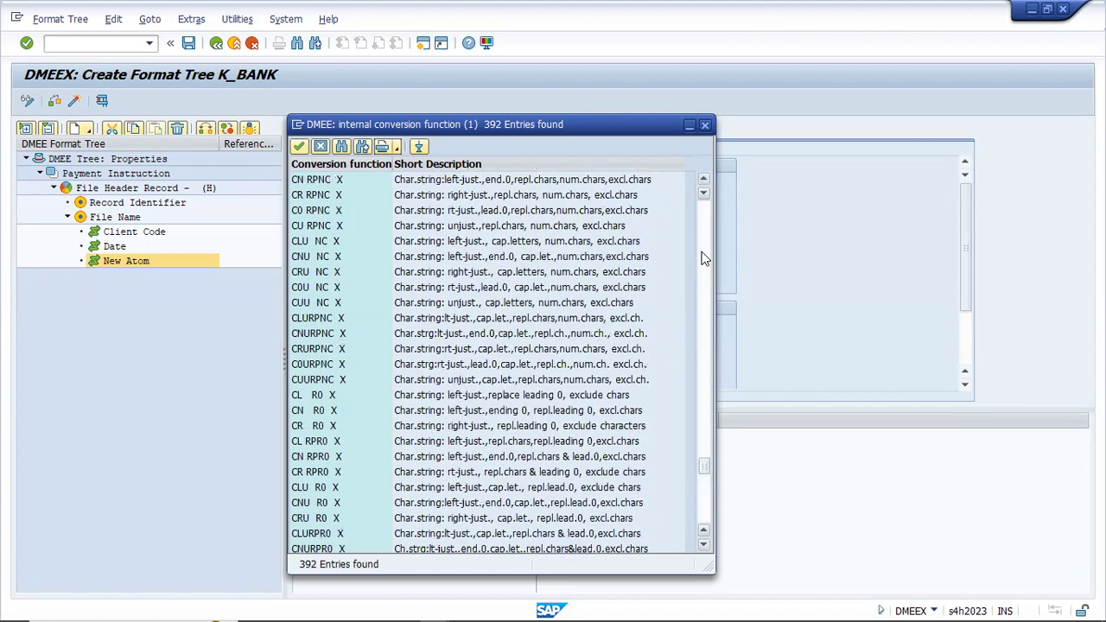
pyautogui.click(705, 345)
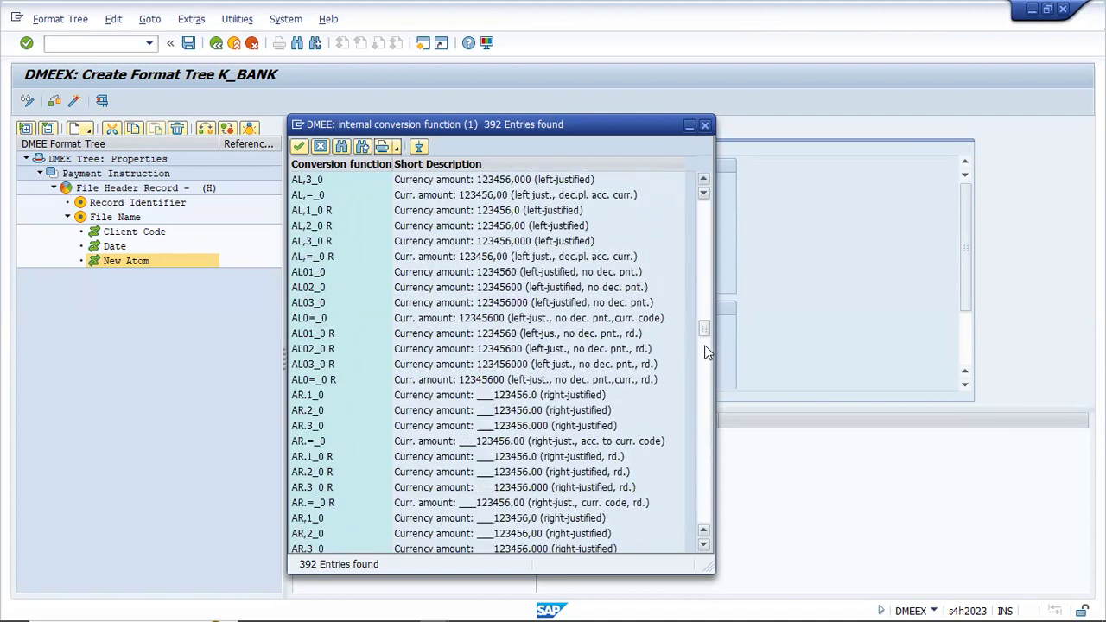
pyautogui.click(704, 546)
pyautogui.click(704, 550)
pyautogui.click(704, 549)
pyautogui.click(705, 550)
pyautogui.click(704, 549)
pyautogui.click(704, 550)
pyautogui.click(704, 549)
pyautogui.click(705, 550)
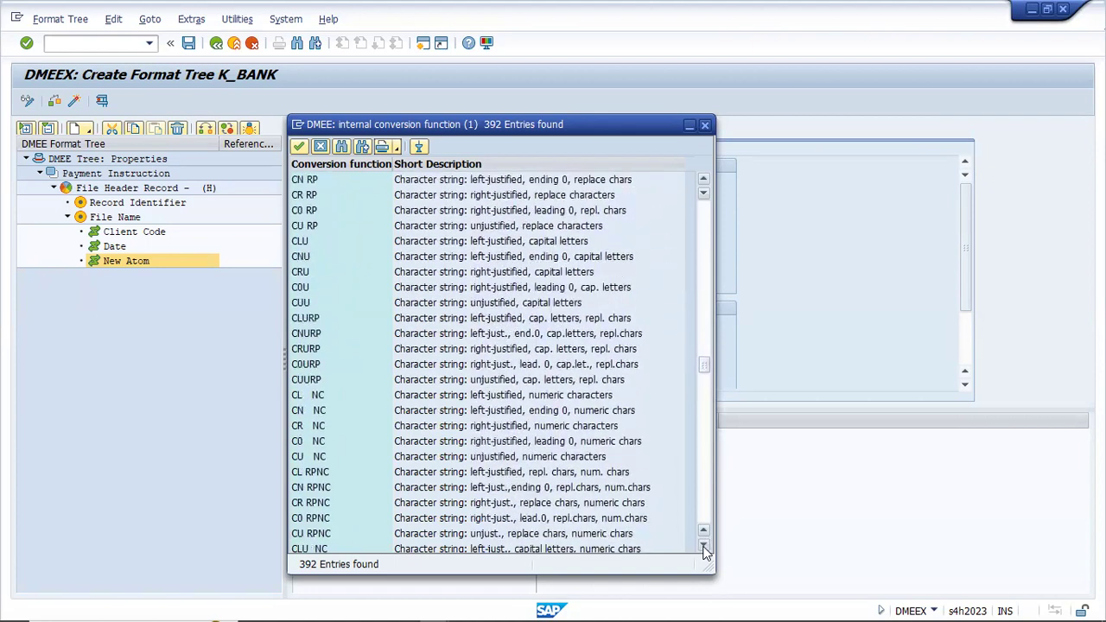
pyautogui.click(704, 550)
pyautogui.click(704, 550)
pyautogui.click(704, 550)
pyautogui.click(704, 550)
pyautogui.click(704, 550)
pyautogui.click(704, 550)
pyautogui.click(705, 550)
pyautogui.doubleClick(704, 550)
pyautogui.doubleClick(705, 549)
pyautogui.click(705, 550)
pyautogui.doubleClick(704, 550)
pyautogui.click(704, 549)
pyautogui.doubleClick(704, 549)
pyautogui.click(704, 550)
pyautogui.doubleClick(705, 550)
pyautogui.click(704, 550)
pyautogui.doubleClick(704, 550)
pyautogui.click(705, 550)
pyautogui.doubleClick(704, 550)
pyautogui.click(704, 550)
pyautogui.doubleClick(704, 550)
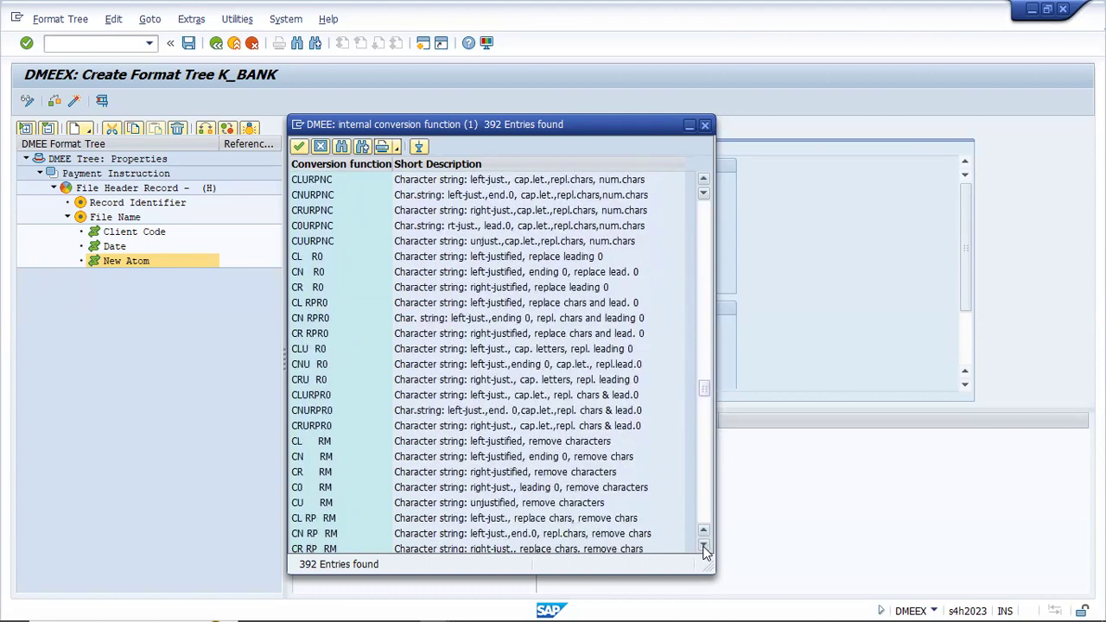
pyautogui.doubleClick(704, 549)
pyautogui.click(705, 550)
pyautogui.click(708, 408)
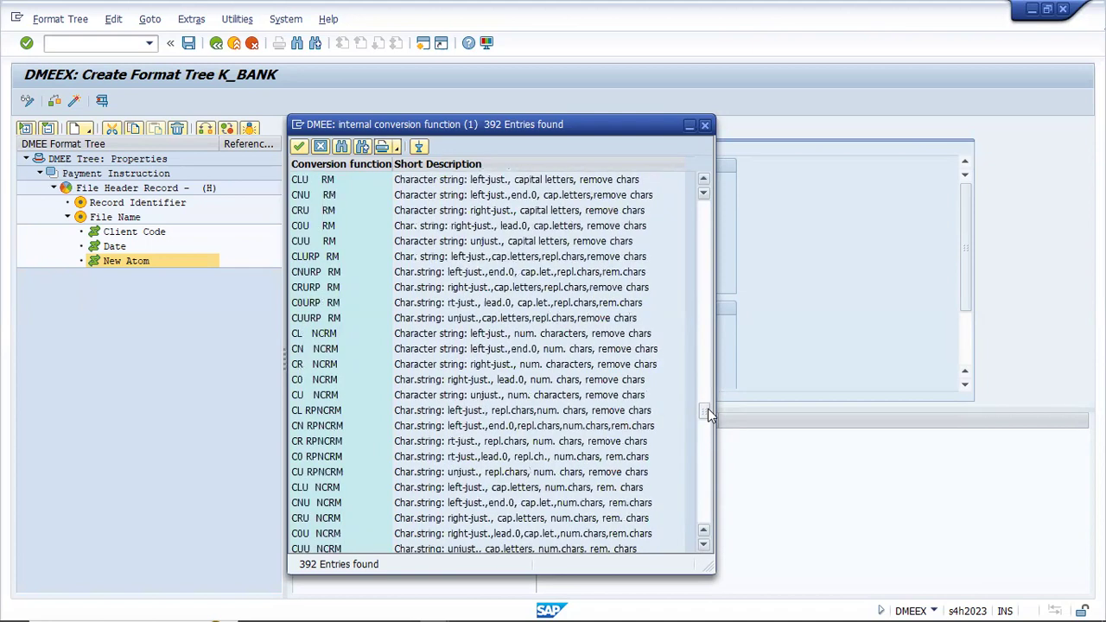
pyautogui.click(706, 425)
pyautogui.click(706, 451)
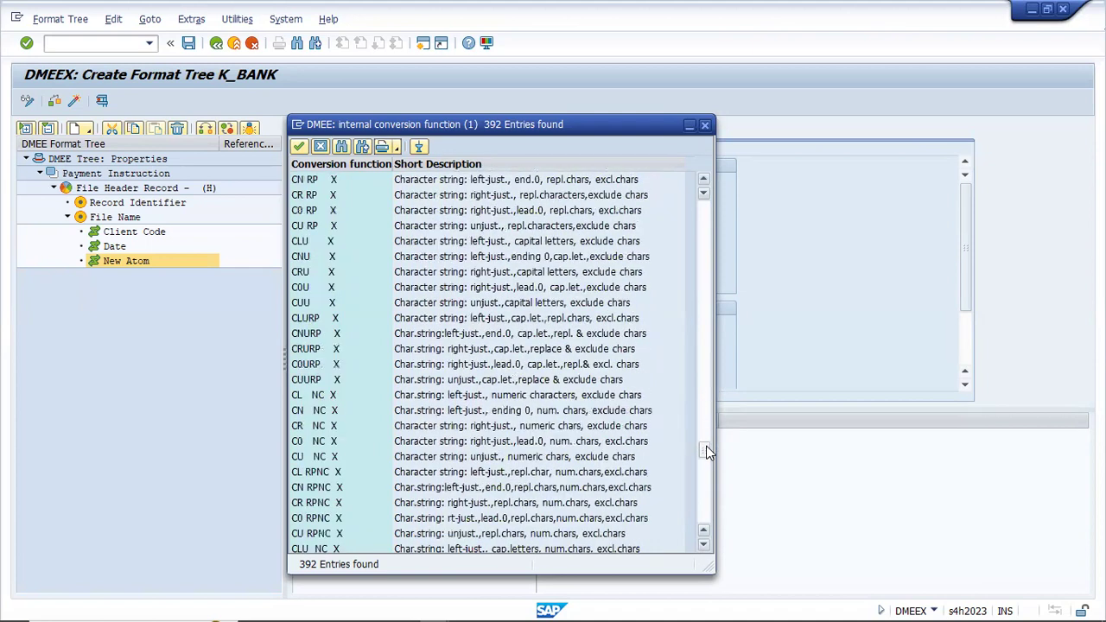
pyautogui.click(705, 480)
pyautogui.click(704, 500)
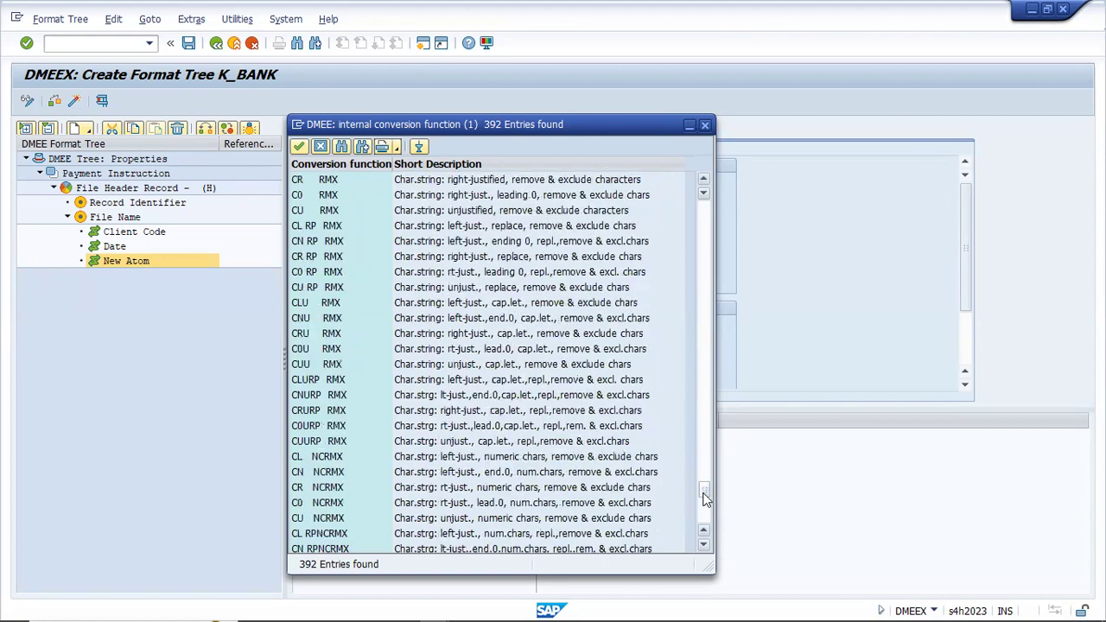
pyautogui.click(706, 126)
# Set the Month atom's conversion function to D0MM and its mapping procedure to Structure Field.
pyautogui.write('D0')
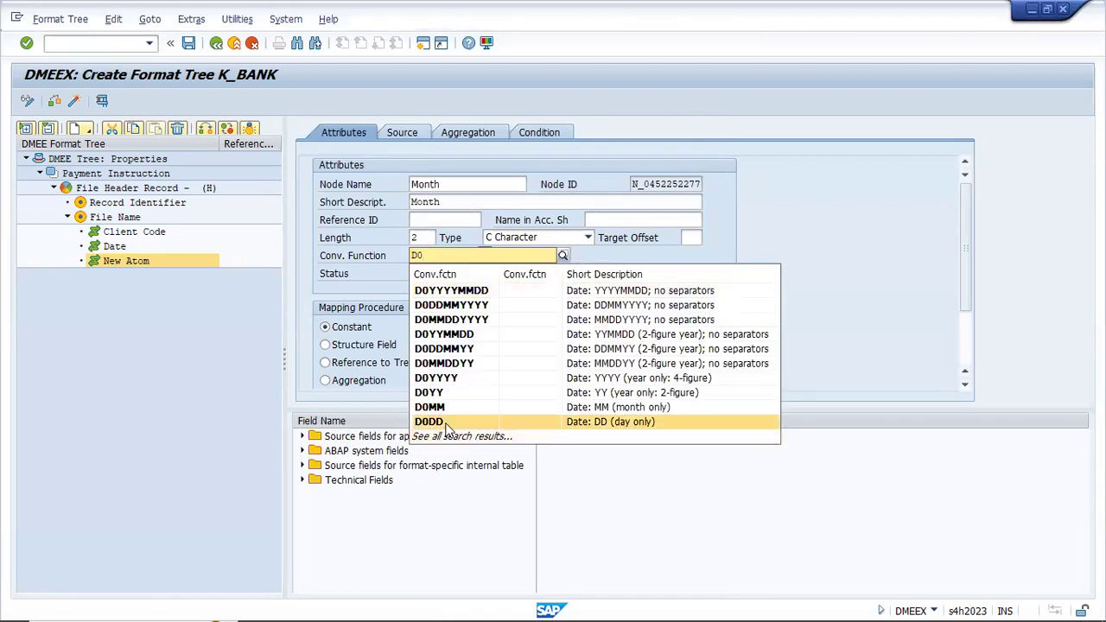
pyautogui.click(441, 408)
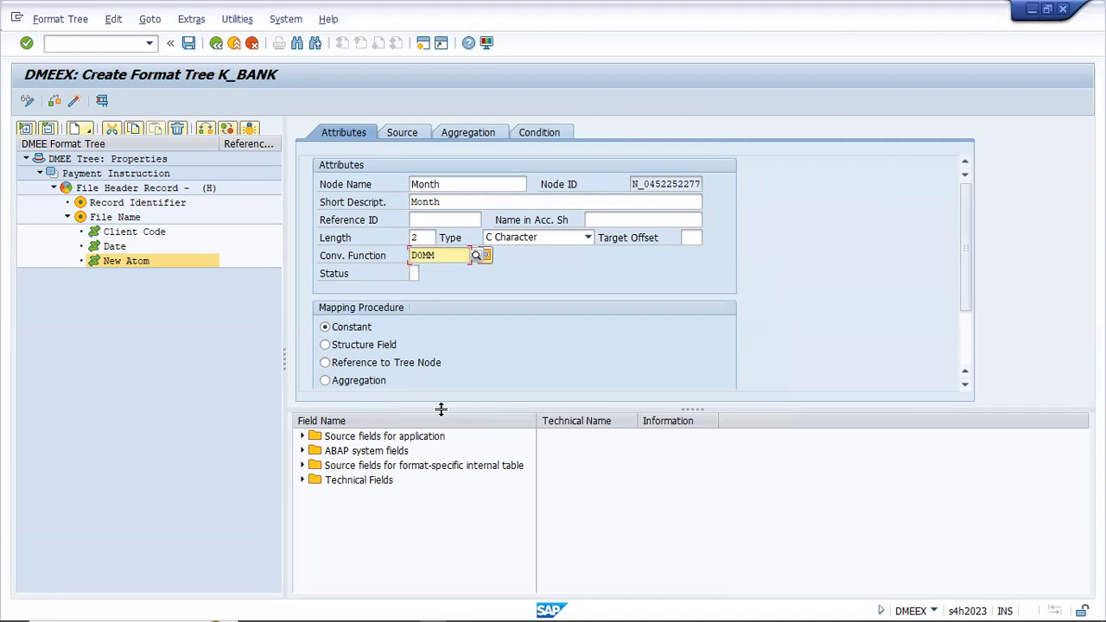
pyautogui.click(372, 345)
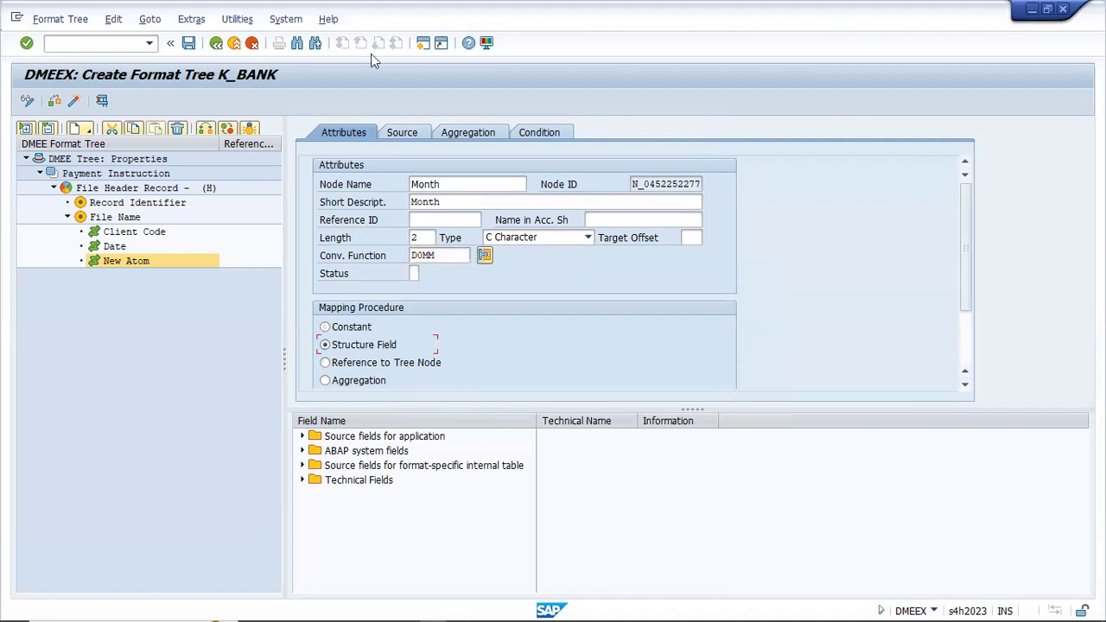
# Copy the run date component LAUFD from the FPAYH structure display into the Month atom's source field name.
pyautogui.click(400, 134)
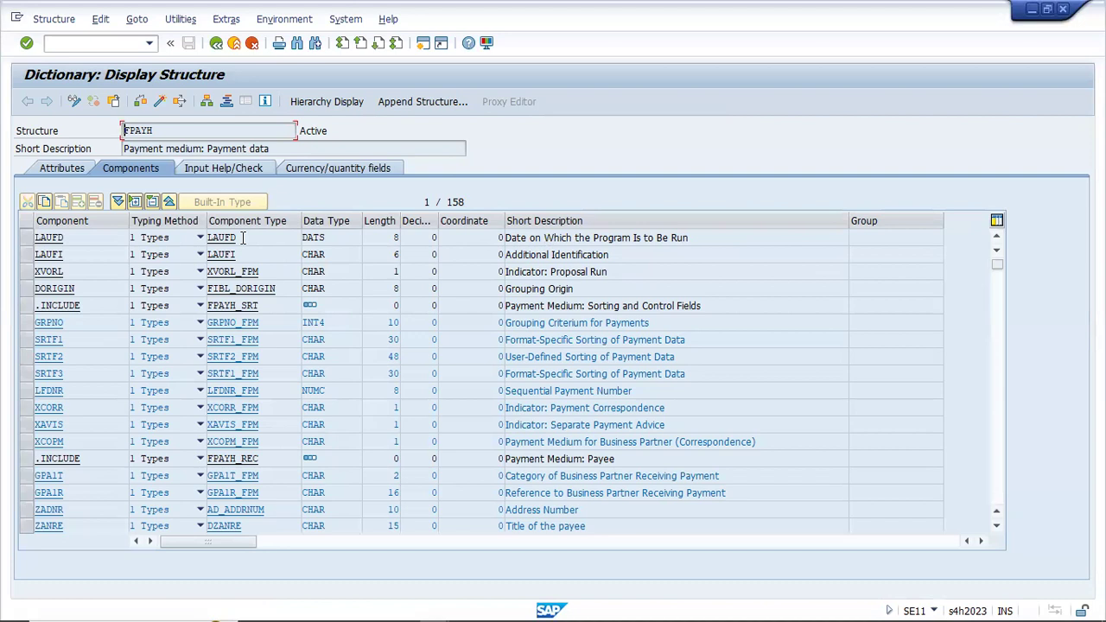
pyautogui.click(398, 238)
pyautogui.moveTo(237, 238); pyautogui.dragTo(207, 240)
pyautogui.hotkey('ctrl', 'c')
pyautogui.click(207, 239)
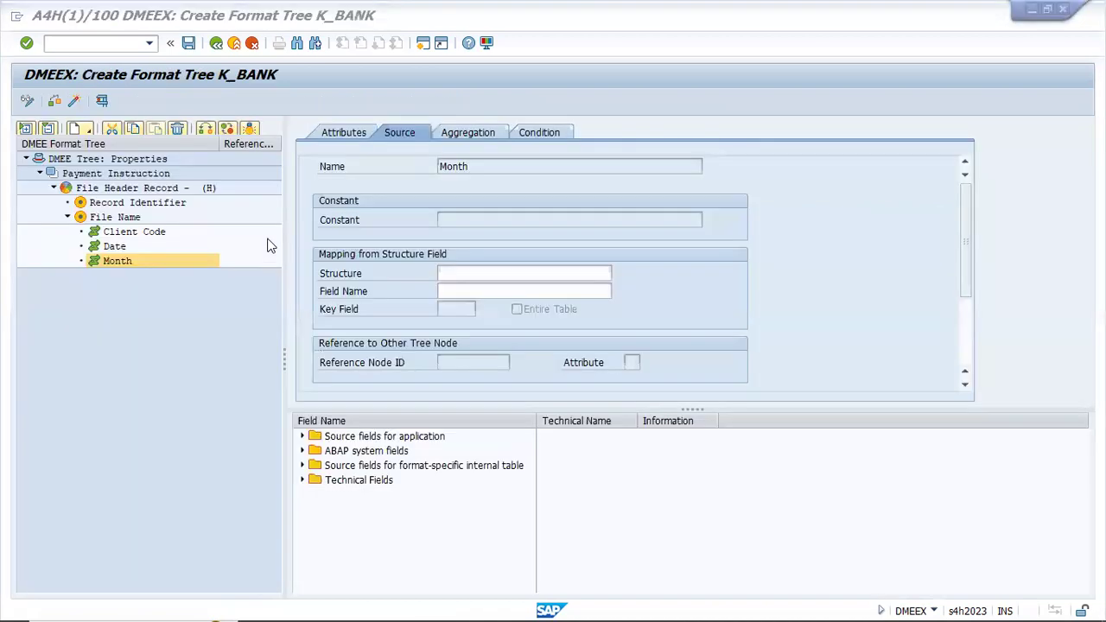
pyautogui.click(478, 273)
pyautogui.click(473, 289)
pyautogui.hotkey('ctrl', 'v')
# Set the Month atom's source structure to FPAYH and save the format tree.
pyautogui.click(463, 273)
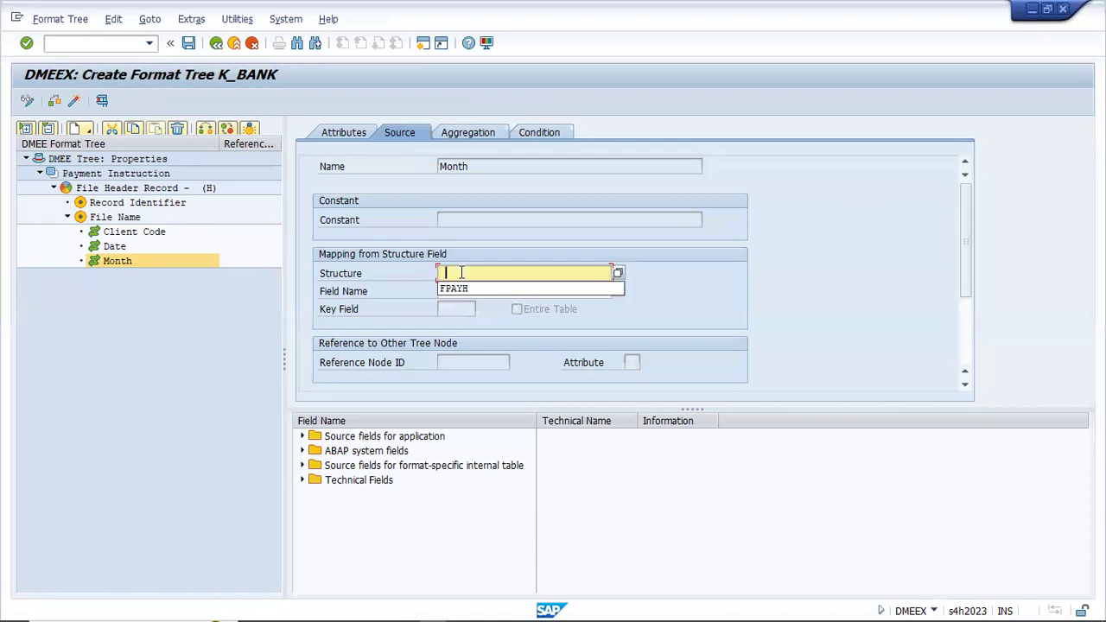
pyautogui.press('Down')
pyautogui.press('Return')
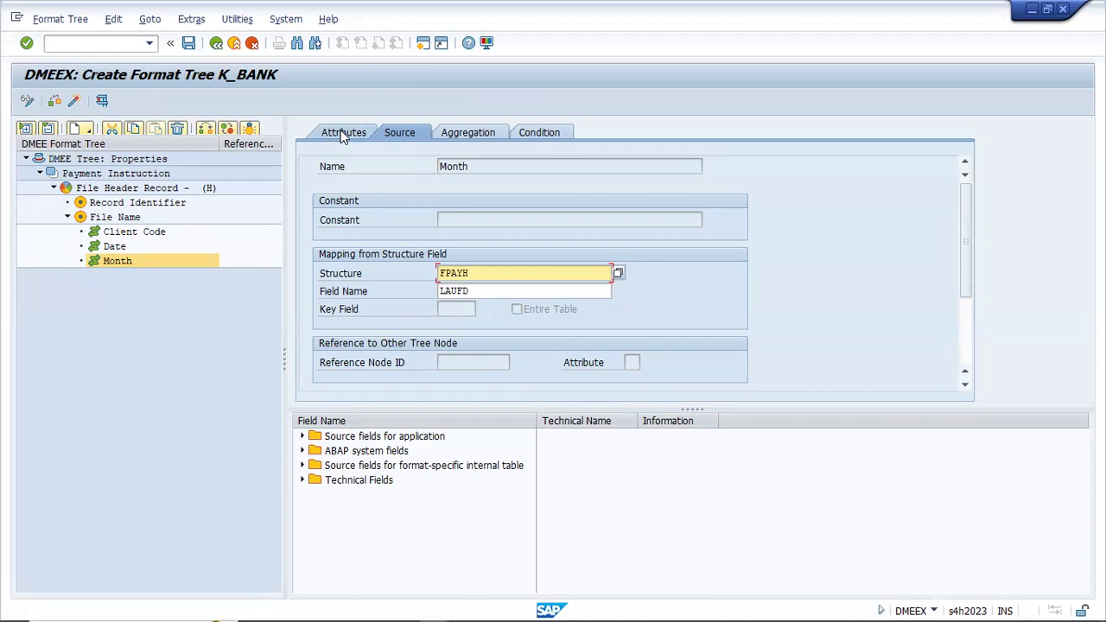
pyautogui.click(165, 306)
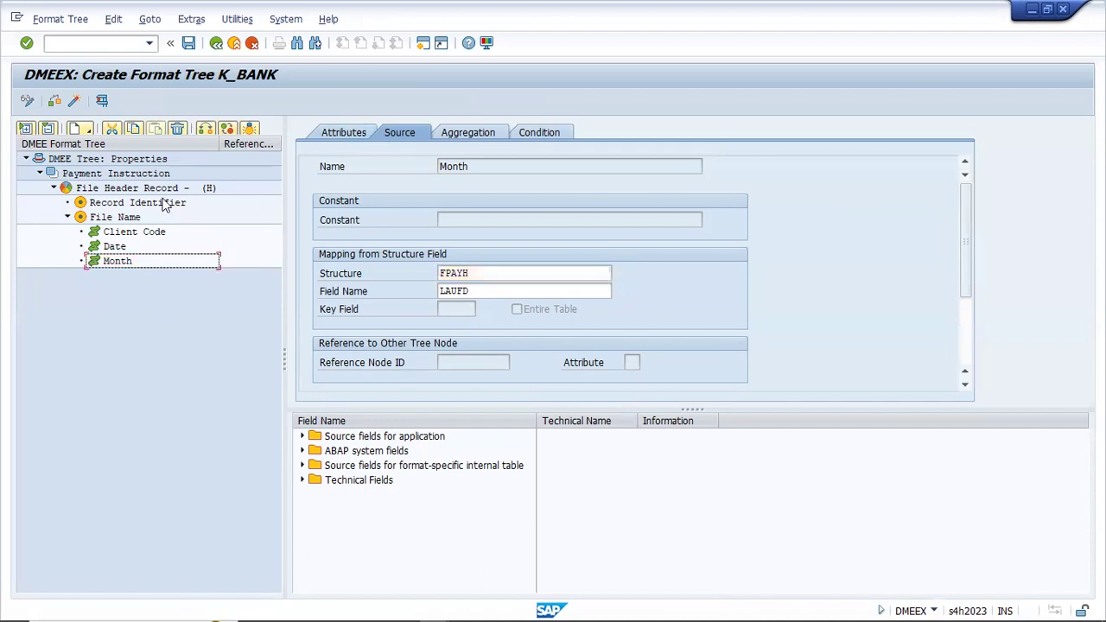
pyautogui.click(188, 43)
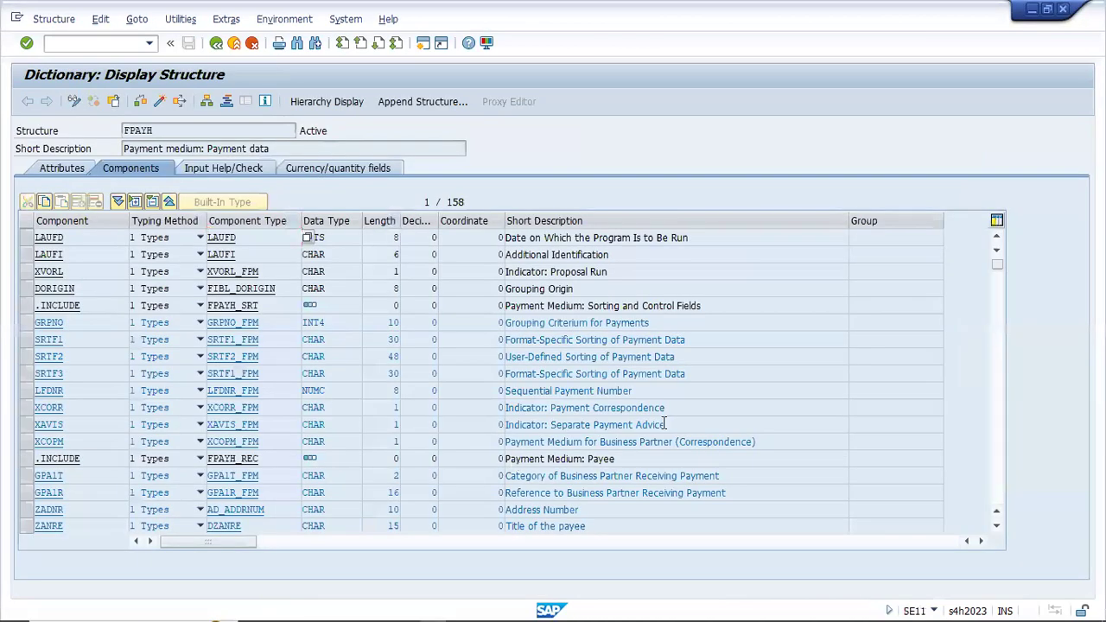
# Check the File Name field's remarks and example in the Word specification, then return to the FPAYH structure display in SAP.
pyautogui.hotkey('alt', 'Tab')
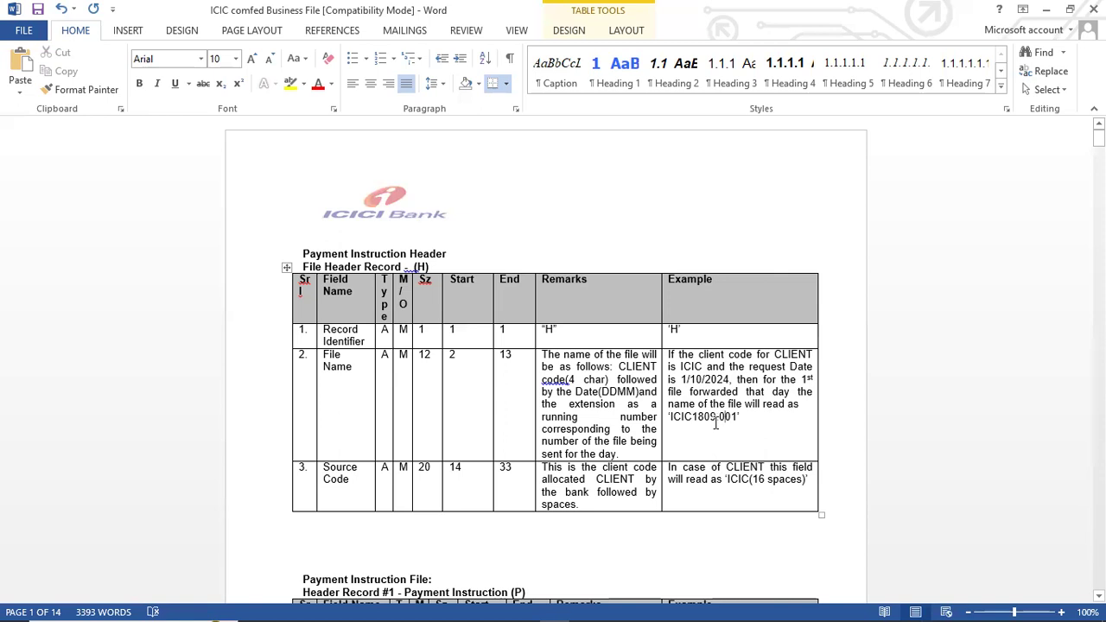
pyautogui.hotkey('alt', 'Tab')
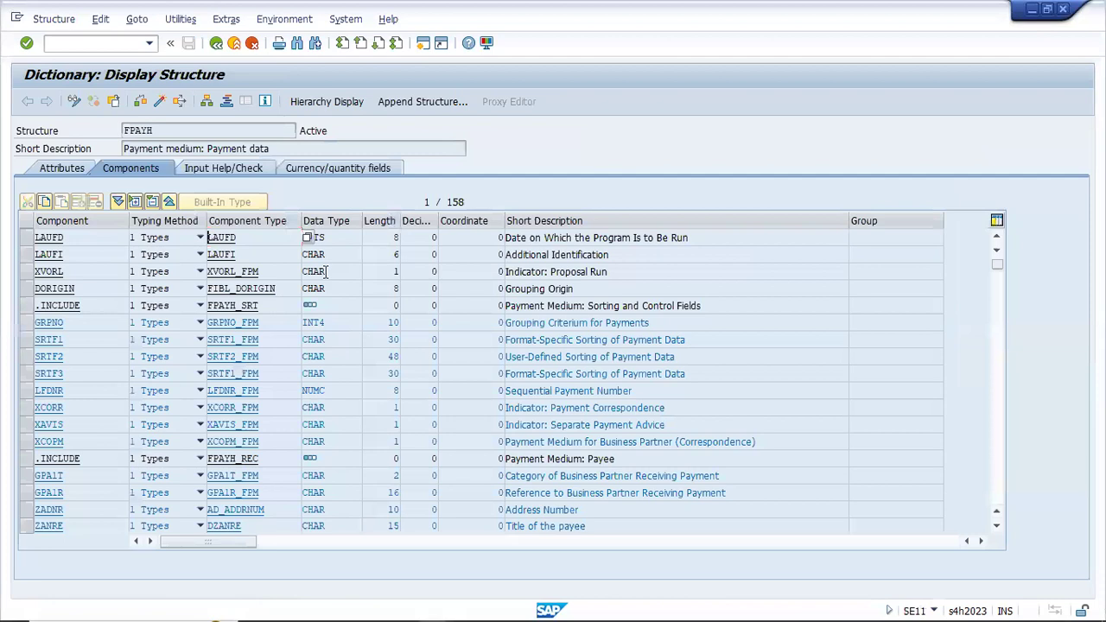
# Return to the K_BANK format tree in DMEEX and create a new atom after Month under the File Name element.
pyautogui.hotkey('alt', 'Tab')
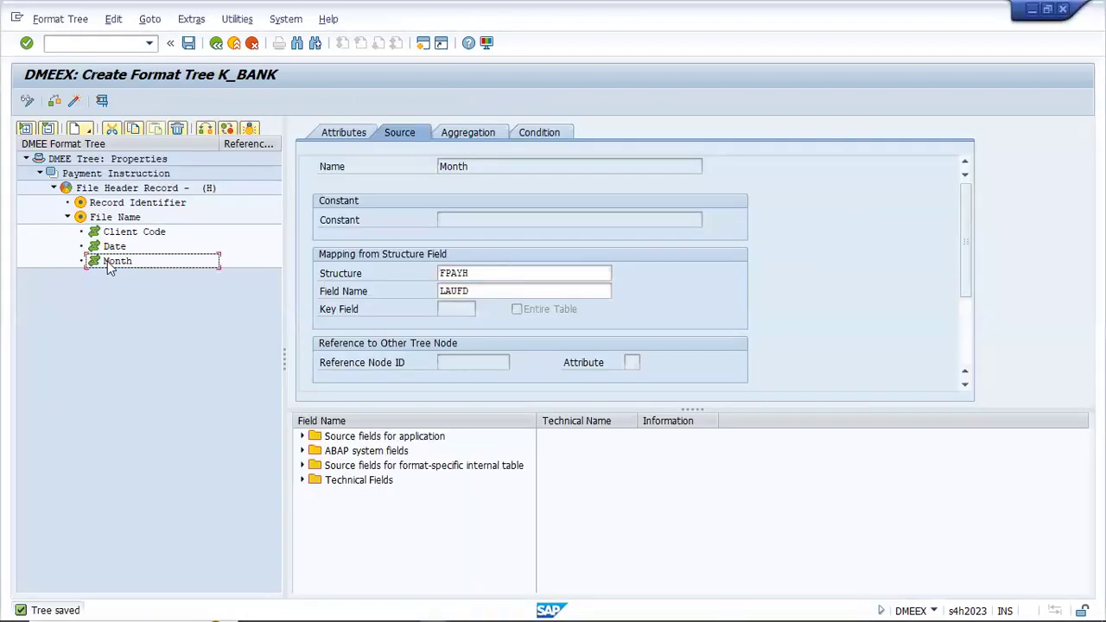
pyautogui.click(109, 262)
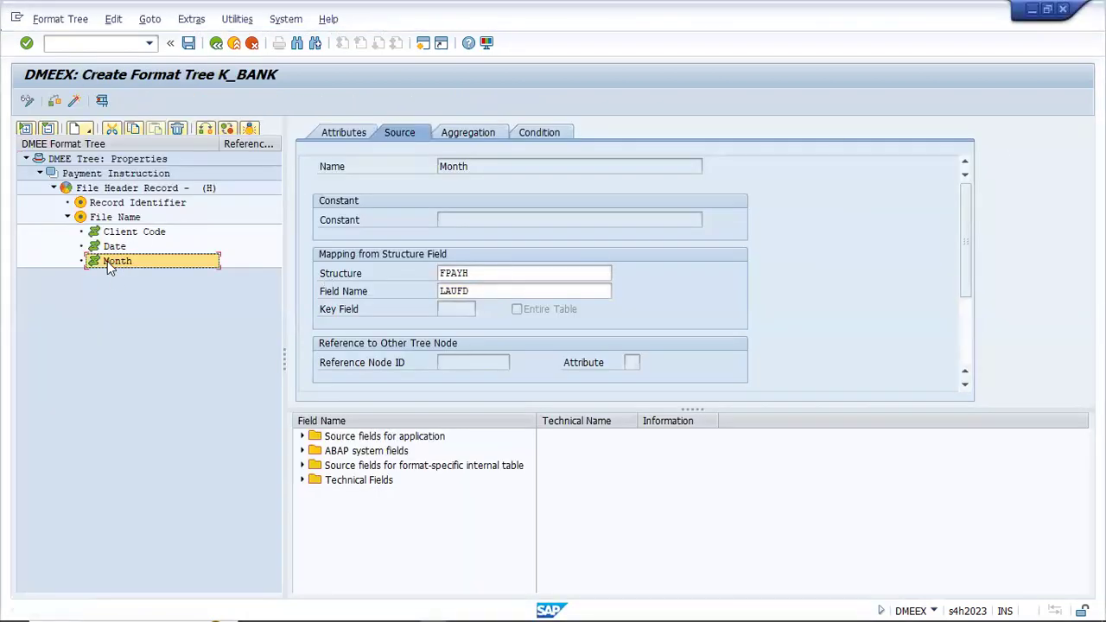
pyautogui.rightClick(108, 261)
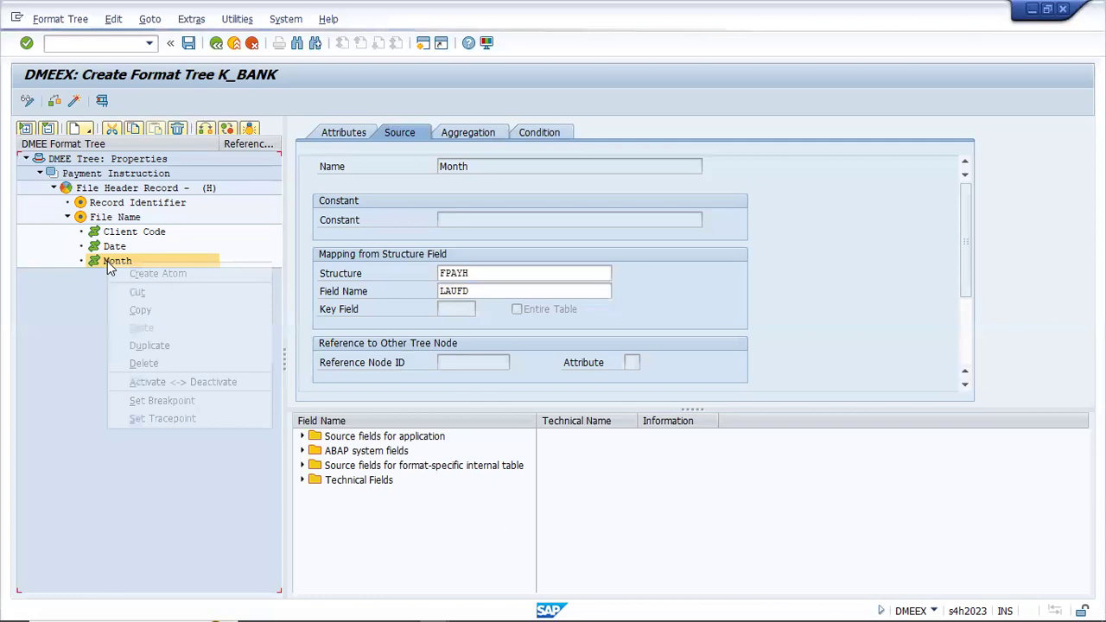
pyautogui.click(164, 278)
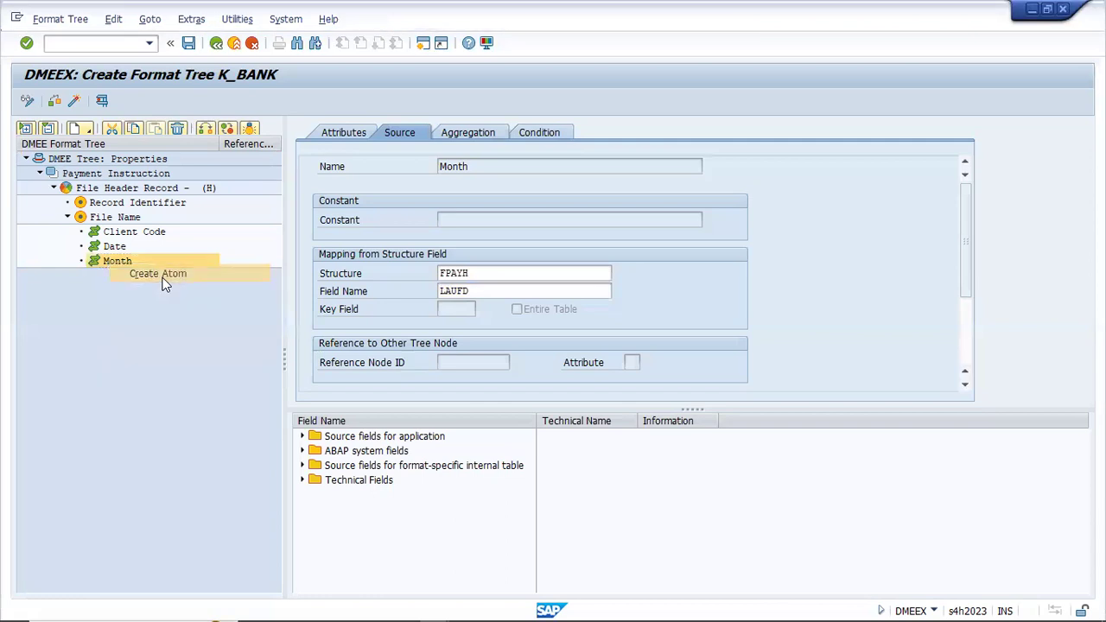
# Set the new atom's node name and short description to DOT and its length to 1.
pyautogui.click(349, 133)
pyautogui.click(477, 185)
pyautogui.press('BackSpace')
pyautogui.press('BackSpace')
pyautogui.press('BackSpace')
pyautogui.press('BackSpace')
pyautogui.press('BackSpace')
pyautogui.press('BackSpace')
pyautogui.press('BackSpace')
pyautogui.press('BackSpace')
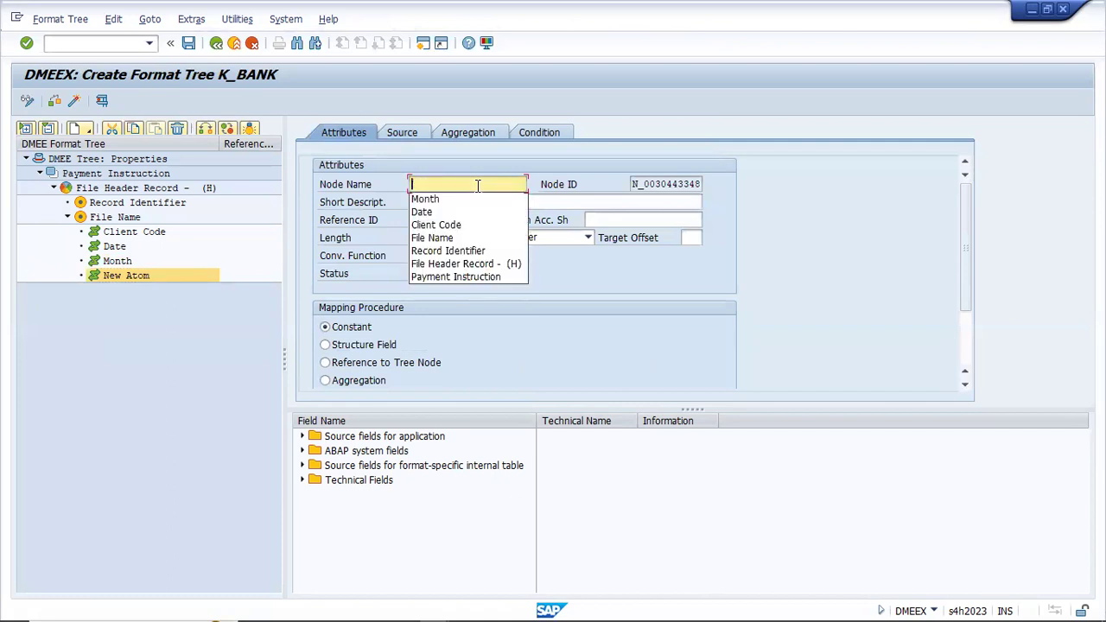
pyautogui.write('DOT')
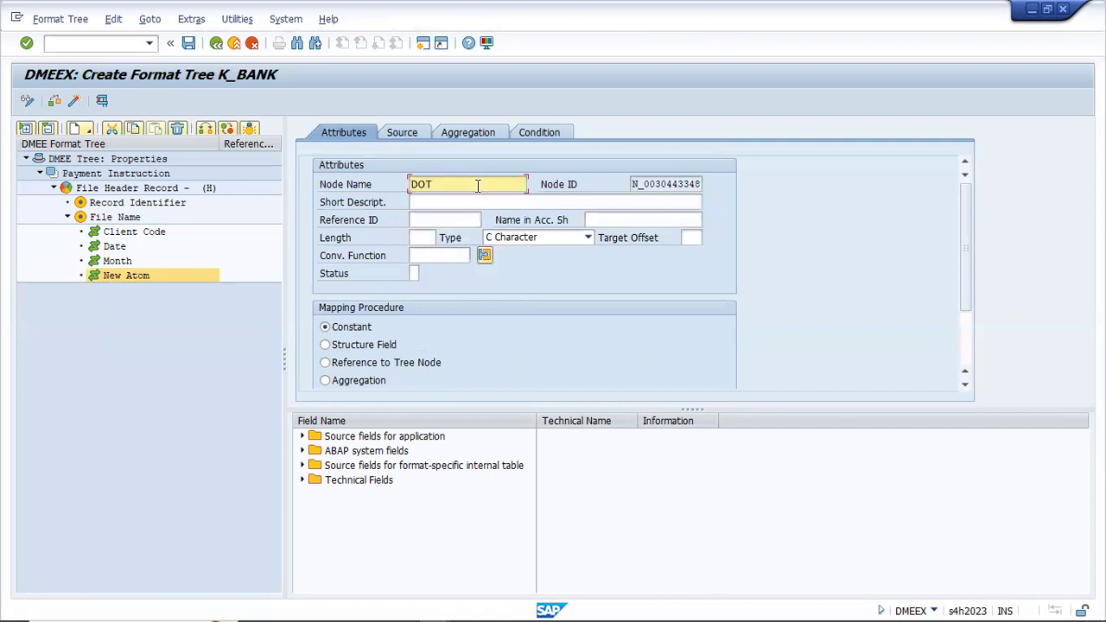
pyautogui.click(465, 201)
pyautogui.write('DOT')
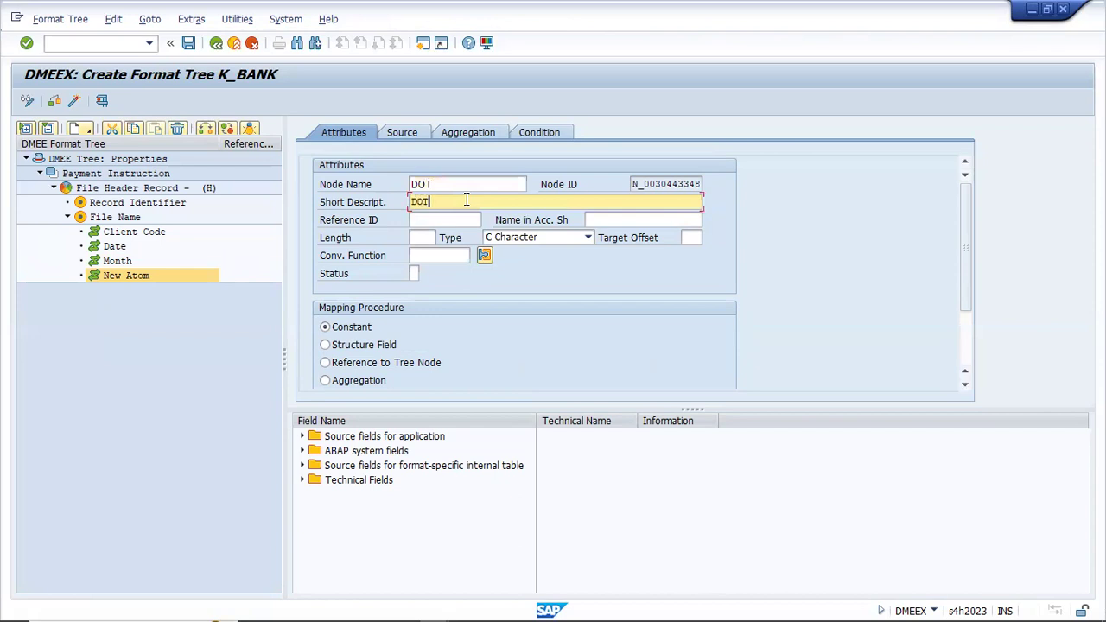
pyautogui.click(429, 239)
pyautogui.write('1')
pyautogui.click(451, 256)
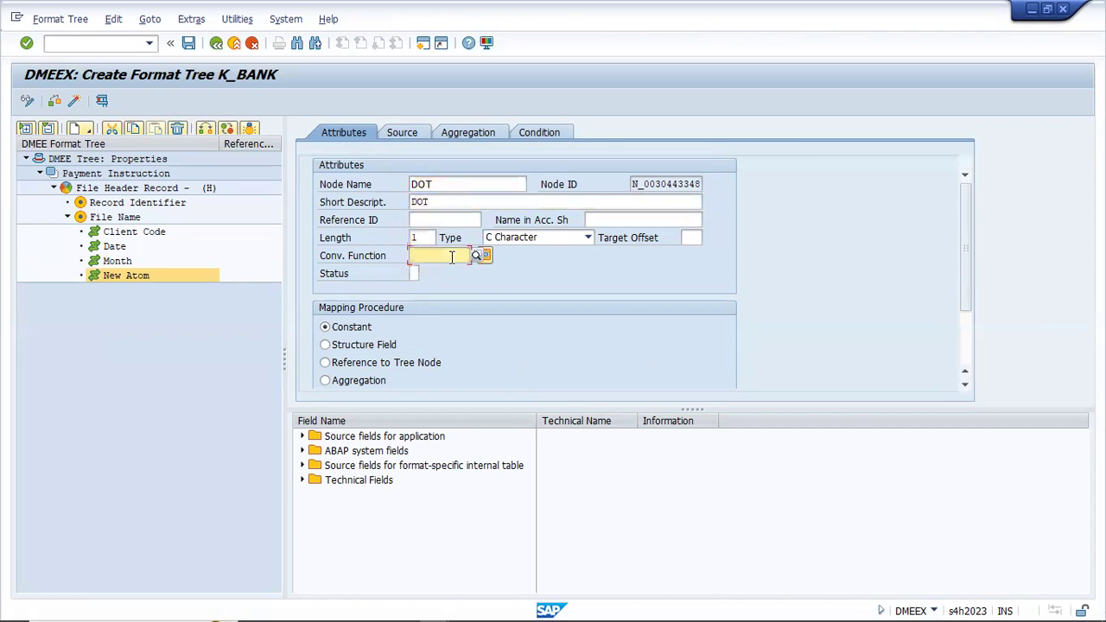
# Set the DOT atom's source constant to a period (.) and save the format tree.
pyautogui.click(402, 133)
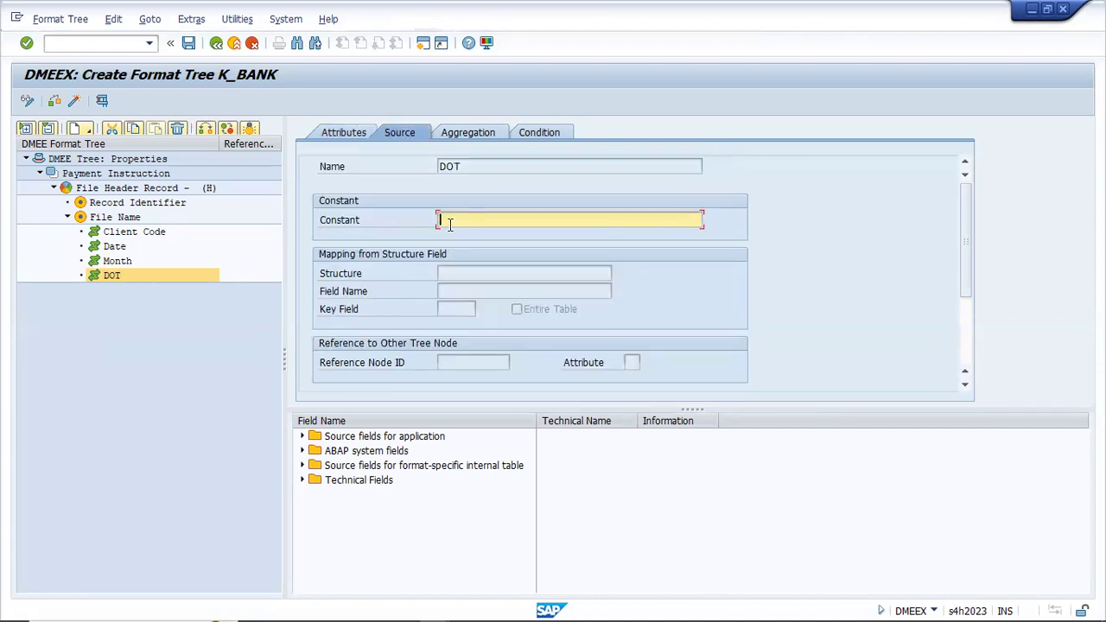
pyautogui.write('.')
pyautogui.click(189, 44)
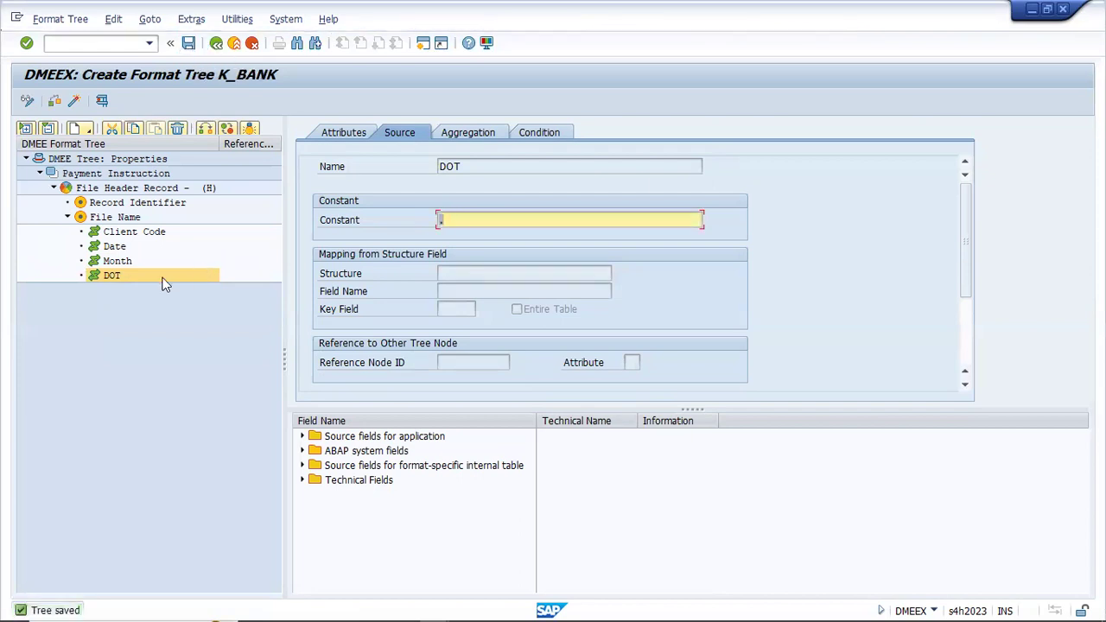
pyautogui.click(141, 313)
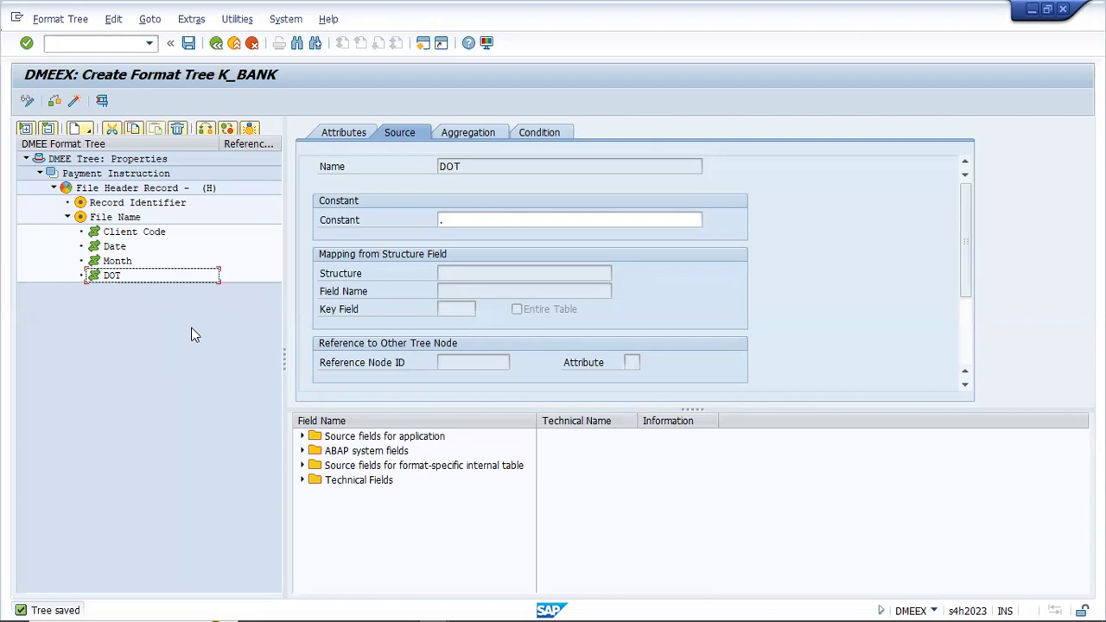
pyautogui.click(188, 43)
# Create another atom after DOT under the File Name element.
pyautogui.click(116, 279)
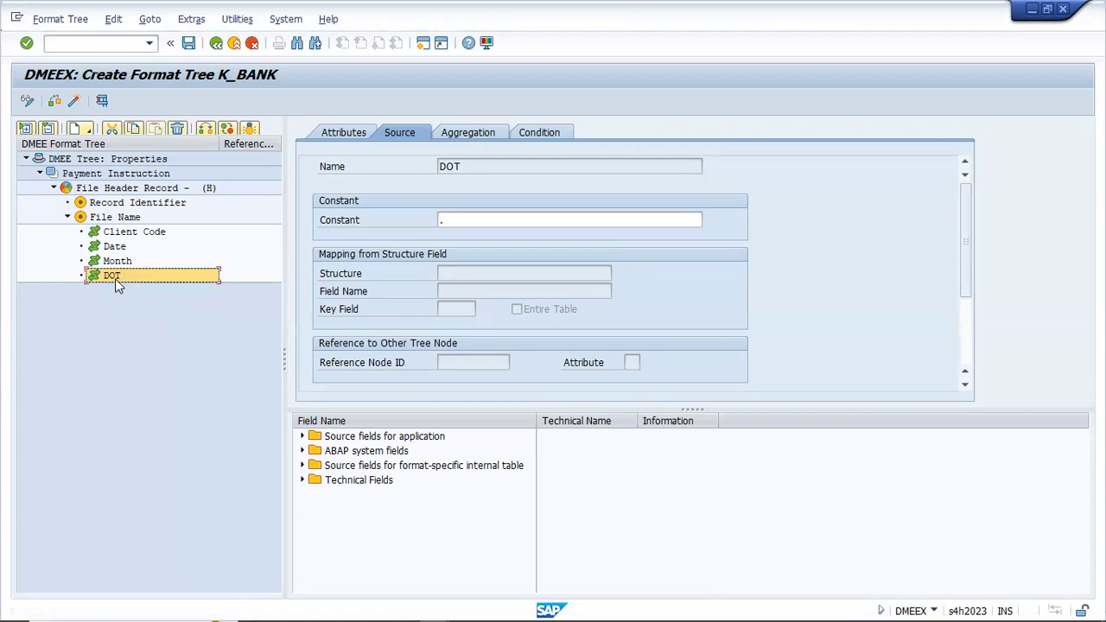
pyautogui.rightClick(117, 280)
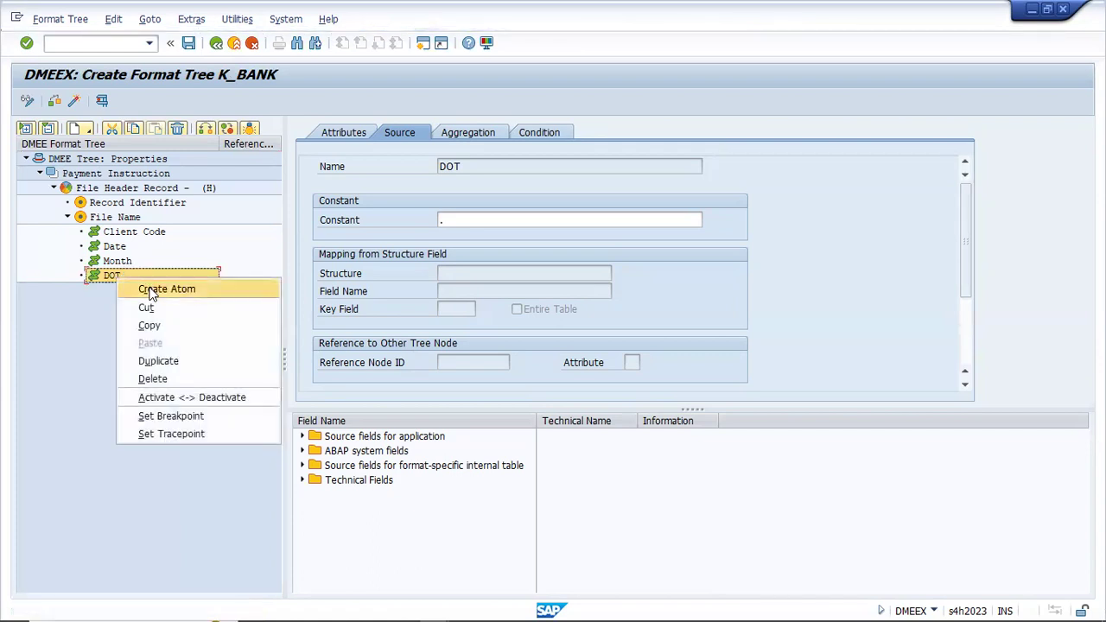
pyautogui.click(151, 291)
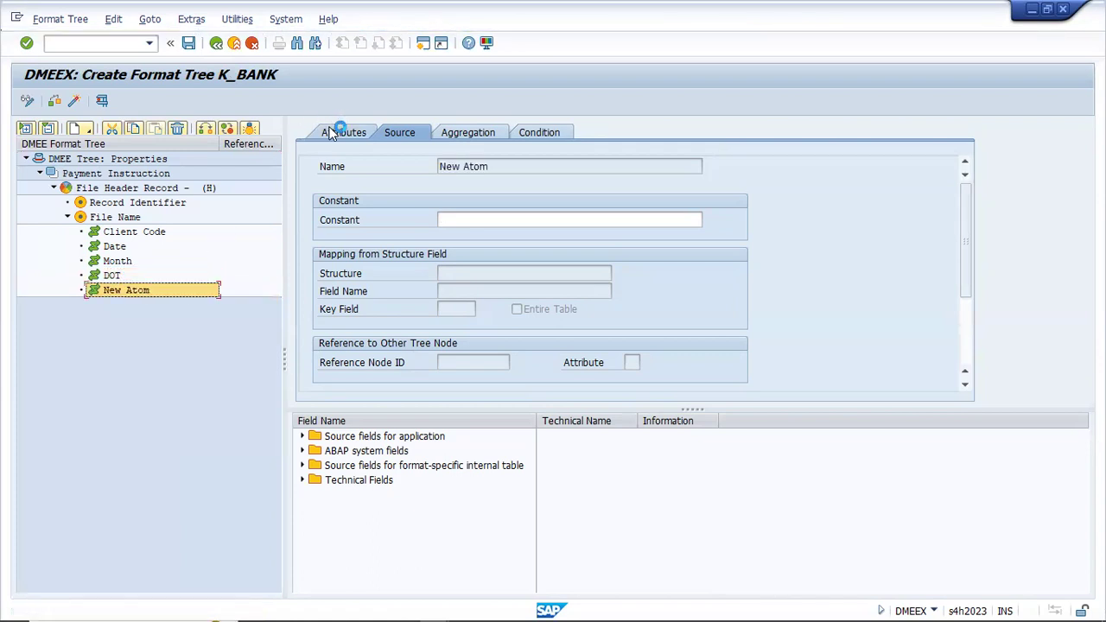
# Set the node name of the new atom under File Name to SEQUENCE No.
pyautogui.click(332, 132)
pyautogui.click(491, 181)
pyautogui.press('BackSpace')
pyautogui.press('BackSpace')
pyautogui.press('BackSpace')
pyautogui.press('BackSpace')
pyautogui.press('BackSpace')
pyautogui.press('BackSpace')
pyautogui.press('BackSpace')
pyautogui.press('BackSpace')
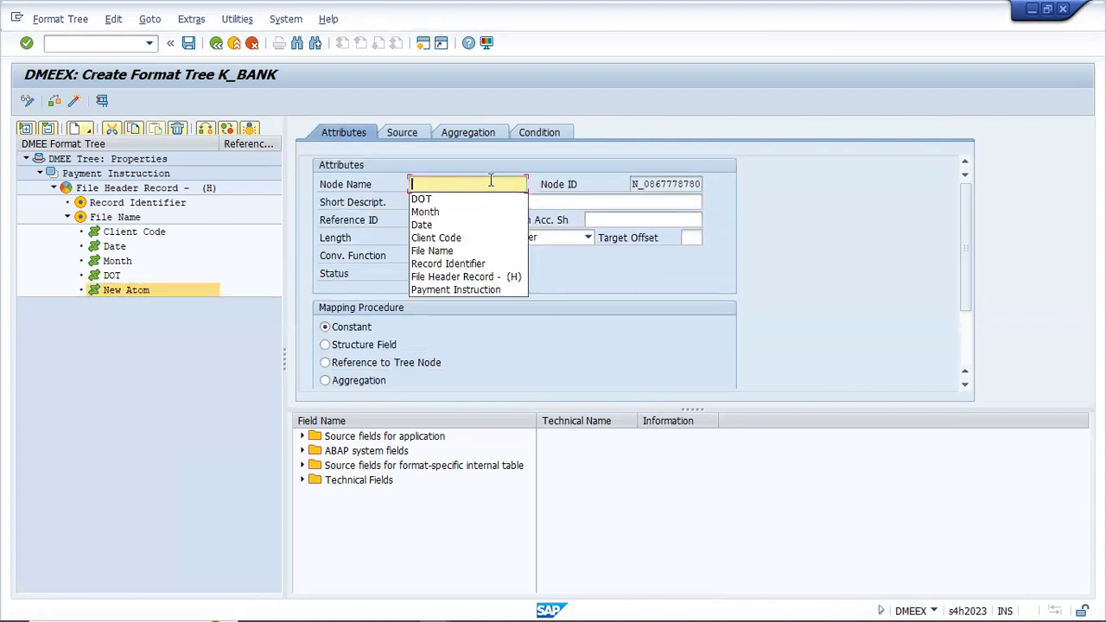
pyautogui.write('sEQUENCE ')
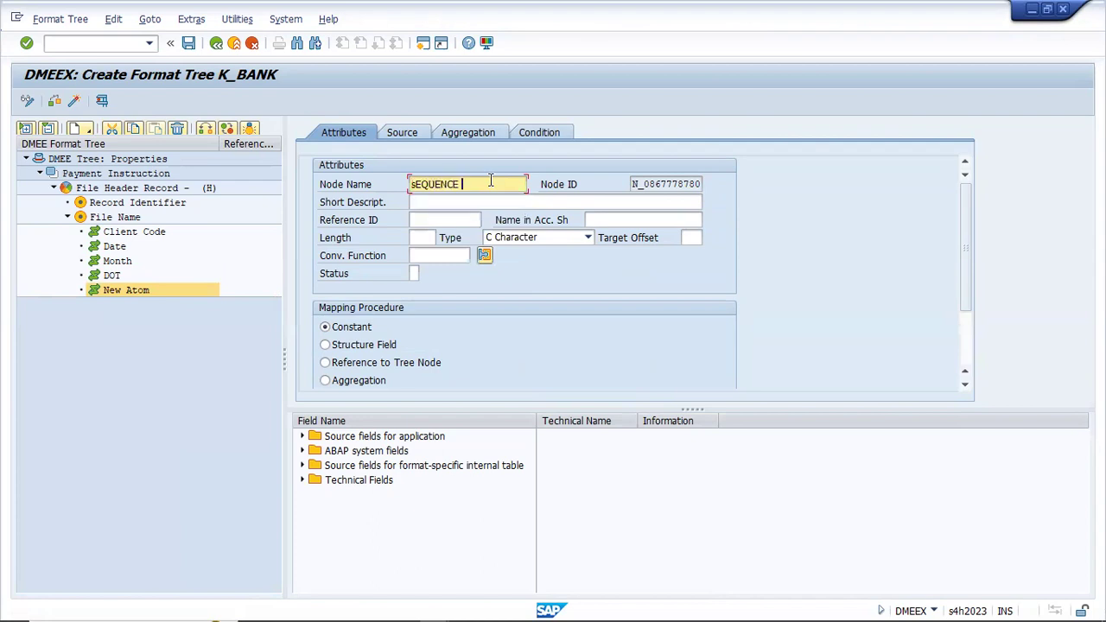
pyautogui.write('No')
pyautogui.click(418, 184)
pyautogui.press('BackSpace')
pyautogui.write('S')
# Copy the SEQUENCE No node name into the atom's short description.
pyautogui.moveTo(483, 185); pyautogui.dragTo(405, 191)
pyautogui.hotkey('ctrl', 'c')
pyautogui.click(437, 203)
pyautogui.hotkey('ctrl', 'v')
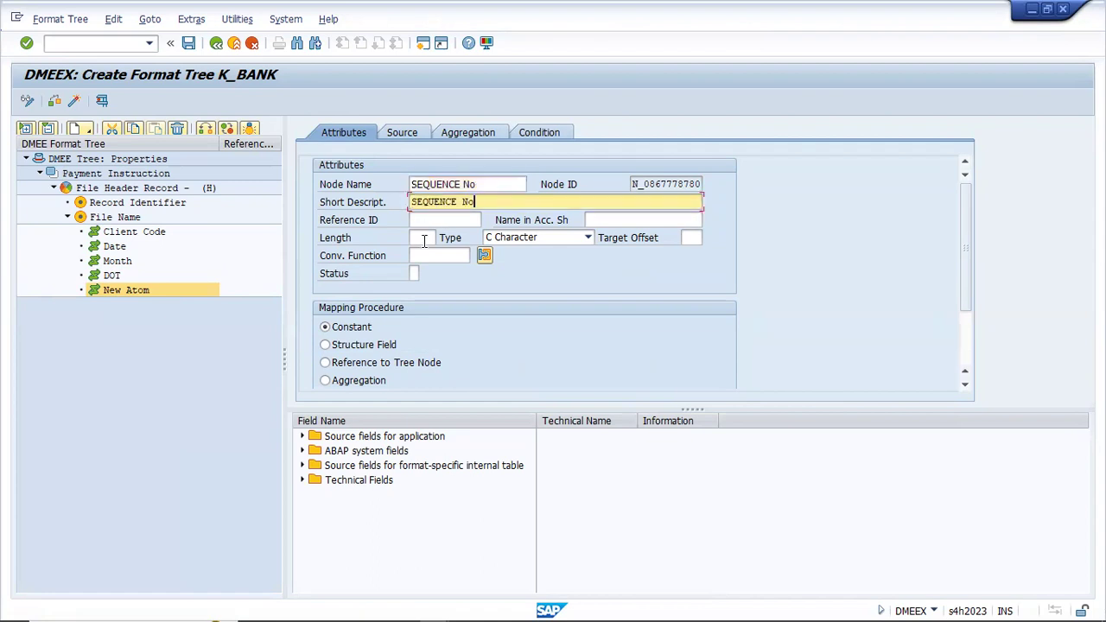
# Check the File Name example in the Word bank specification and set the SEQUENCE No atom's length to 03.
pyautogui.click(423, 239)
pyautogui.write('4')
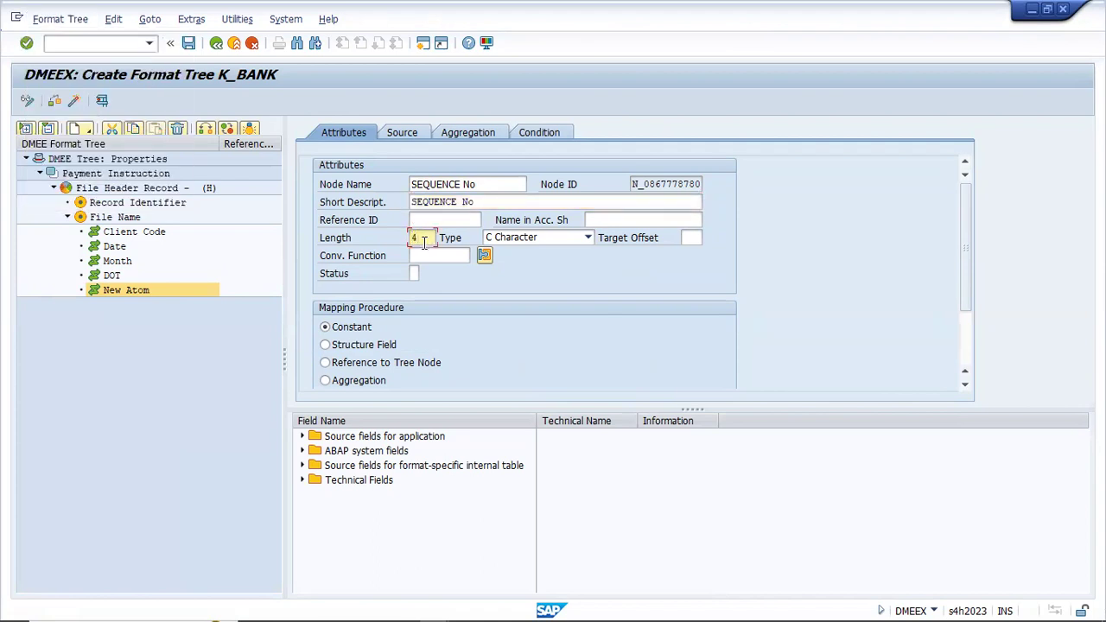
pyautogui.hotkey('alt', 'Tab')
pyautogui.hotkey('alt', 'Tab')
pyautogui.press('Tab')
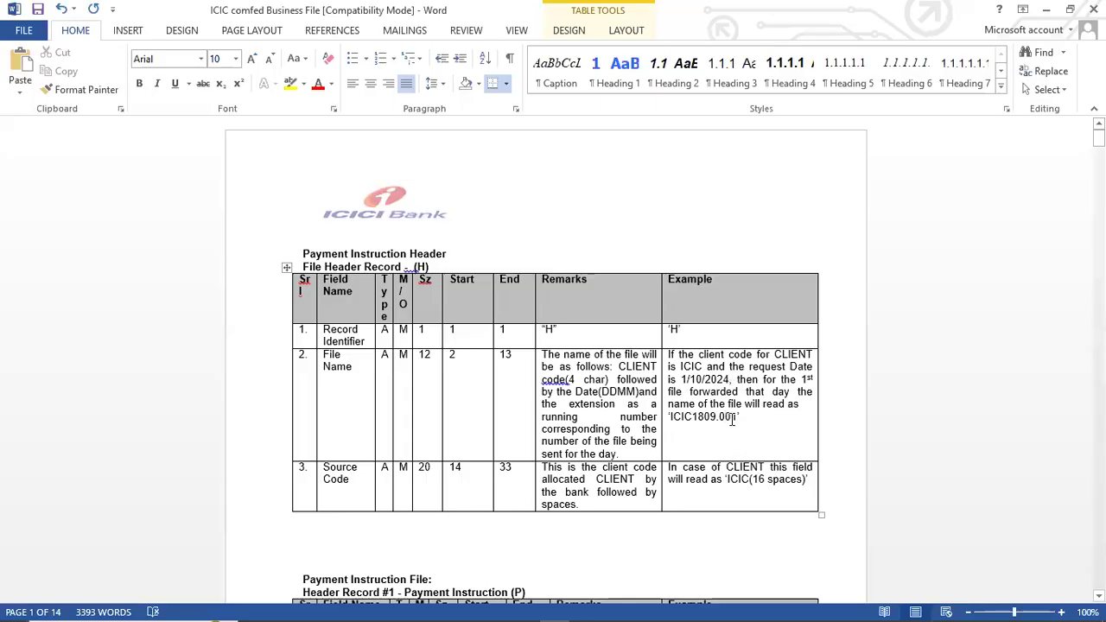
pyautogui.hotkey('alt', 'Tab')
pyautogui.hotkey('alt', 'Tab')
pyautogui.press('Tab')
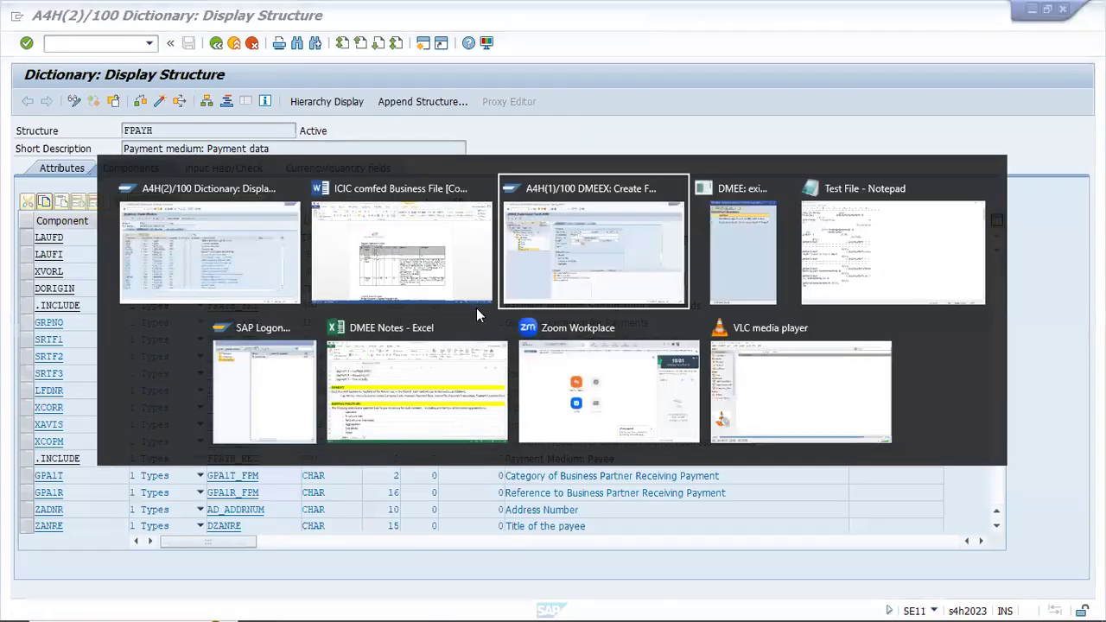
pyautogui.press('BackSpace')
pyautogui.write('03')
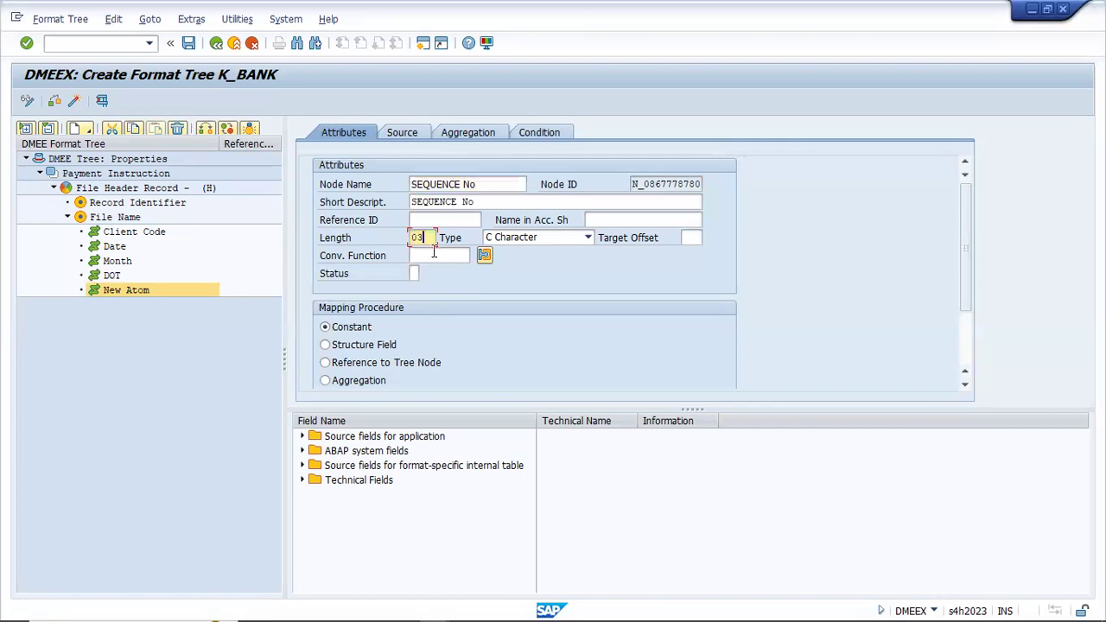
# Set the atom's conversion function to CL and its mapping procedure to Structure Field.
pyautogui.click(425, 253)
pyautogui.write('CL')
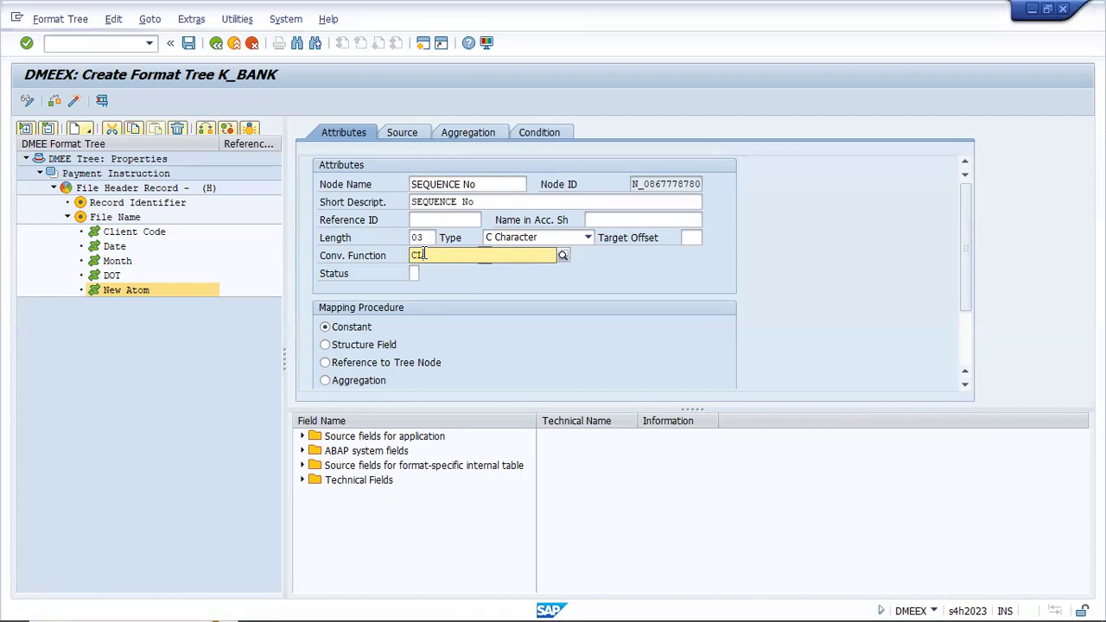
pyautogui.press('Return')
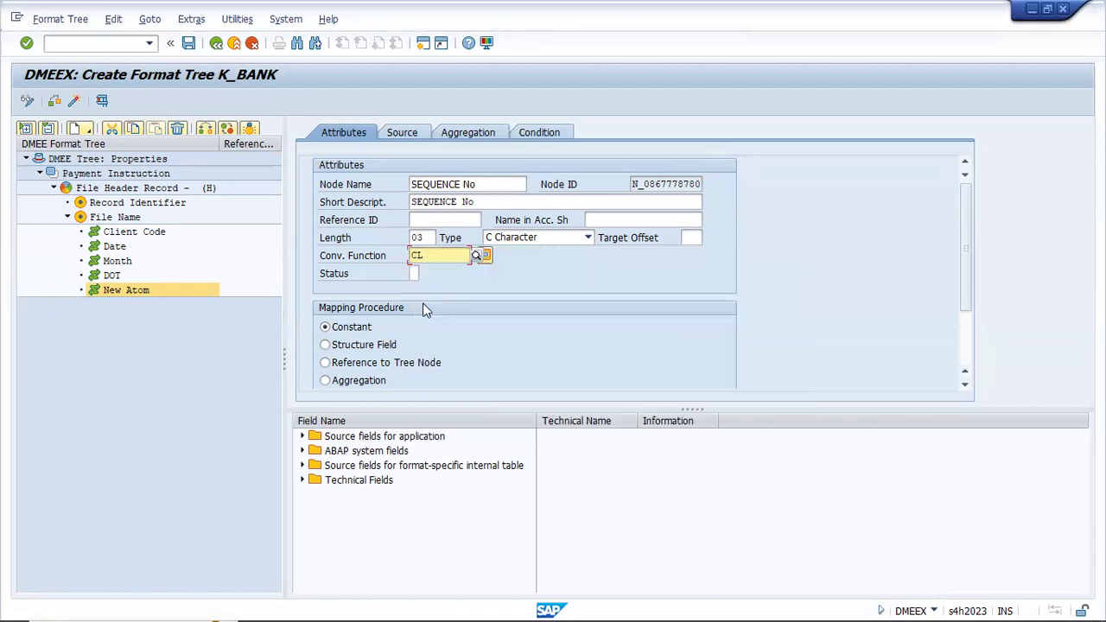
pyautogui.click(356, 349)
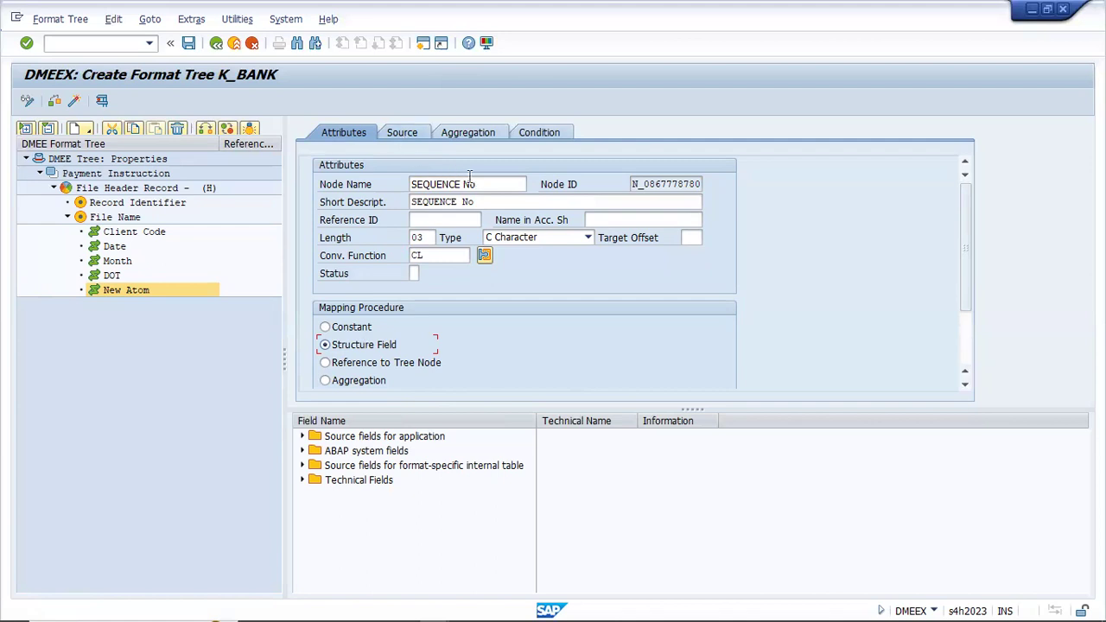
# Switch to the FPAYH structure display and search its components for LF* to locate the sequential payment number field.
pyautogui.hotkey('alt', 'Tab')
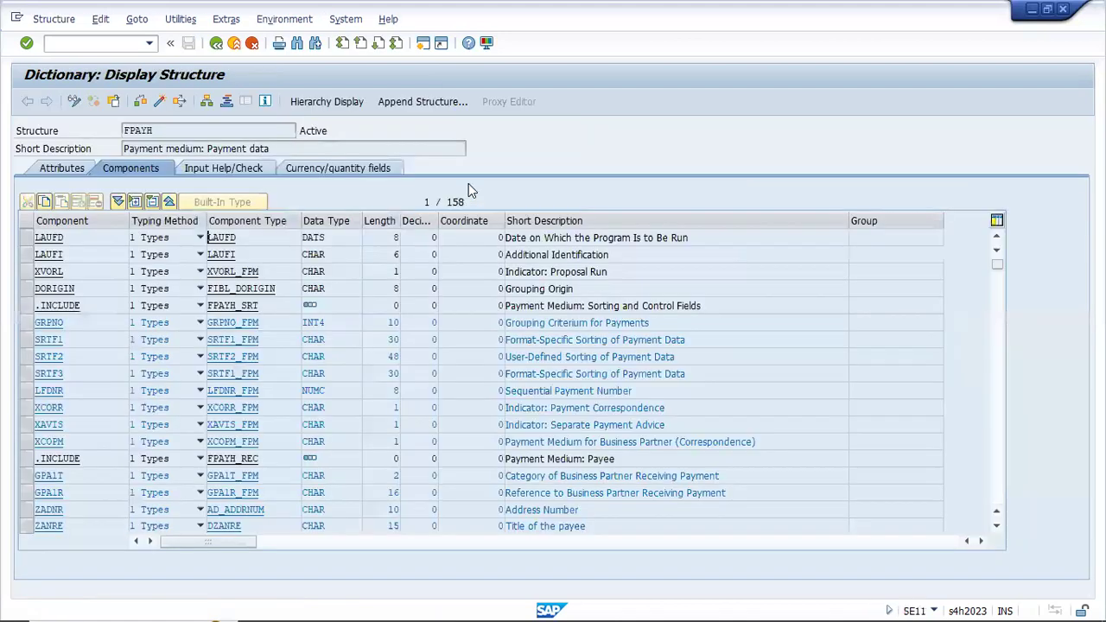
pyautogui.click(325, 254)
pyautogui.click(294, 45)
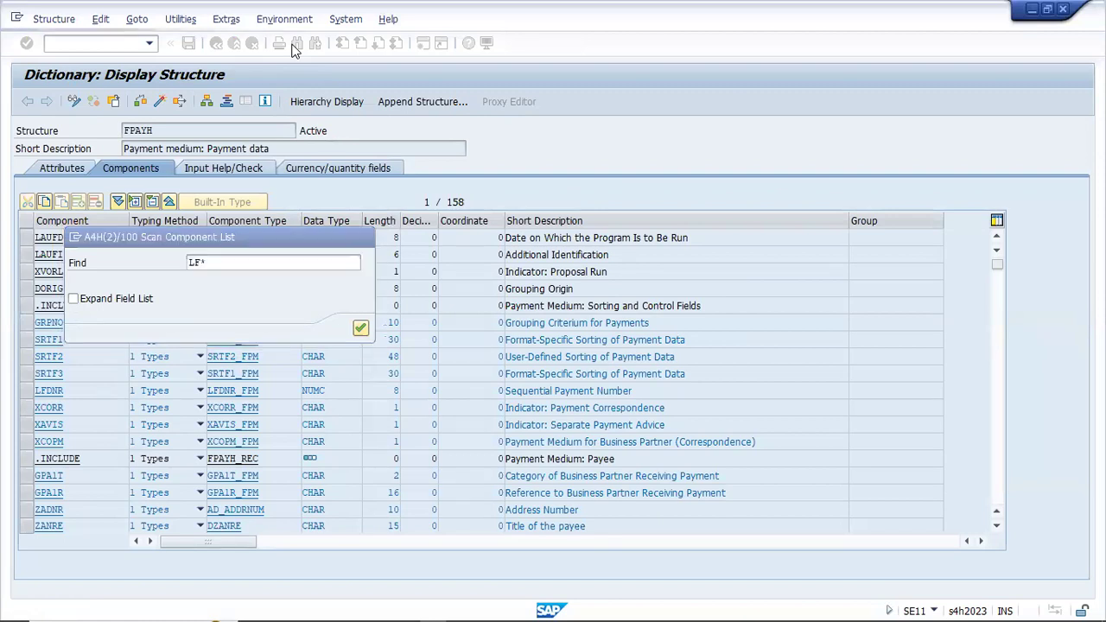
pyautogui.press('Return')
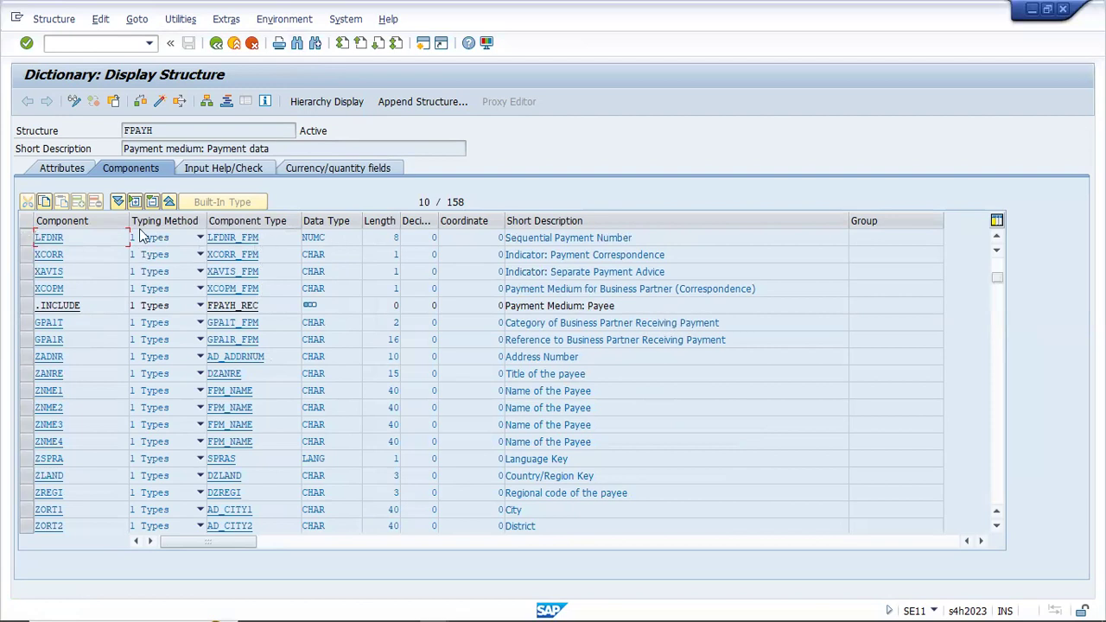
pyautogui.moveTo(638, 238); pyautogui.dragTo(506, 240)
pyautogui.click(506, 239)
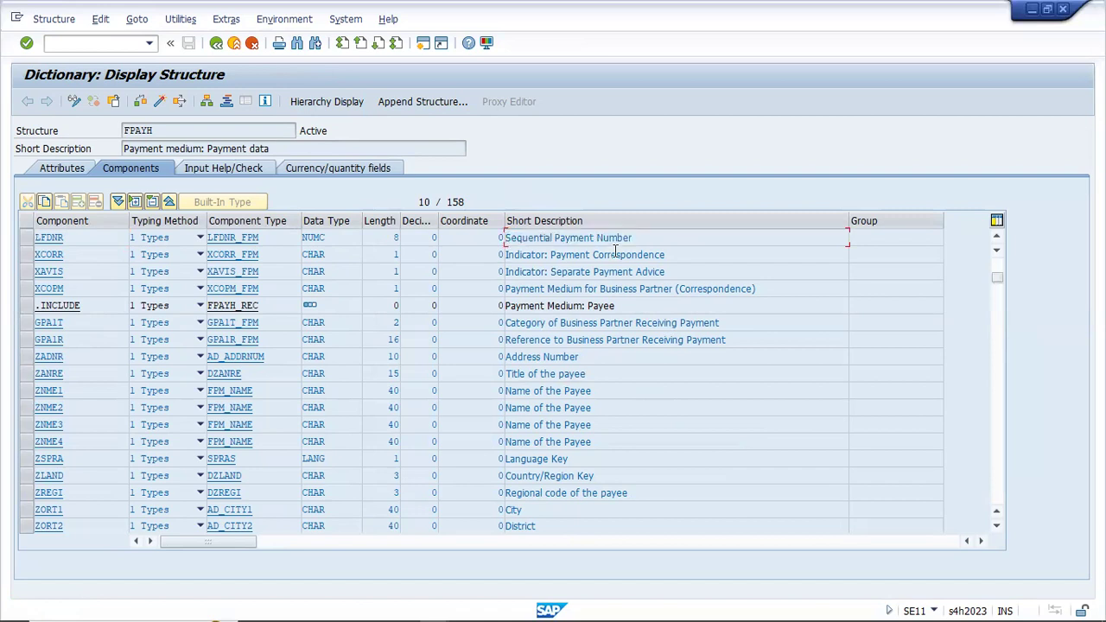
pyautogui.click(66, 237)
pyautogui.moveTo(66, 239); pyautogui.dragTo(36, 240)
pyautogui.click(34, 241)
# Back in the K_BANK format tree, map the SEQUENCE No atom to structure FPAYH, field LFDNR, and save the tree.
pyautogui.hotkey('alt', 'Tab')
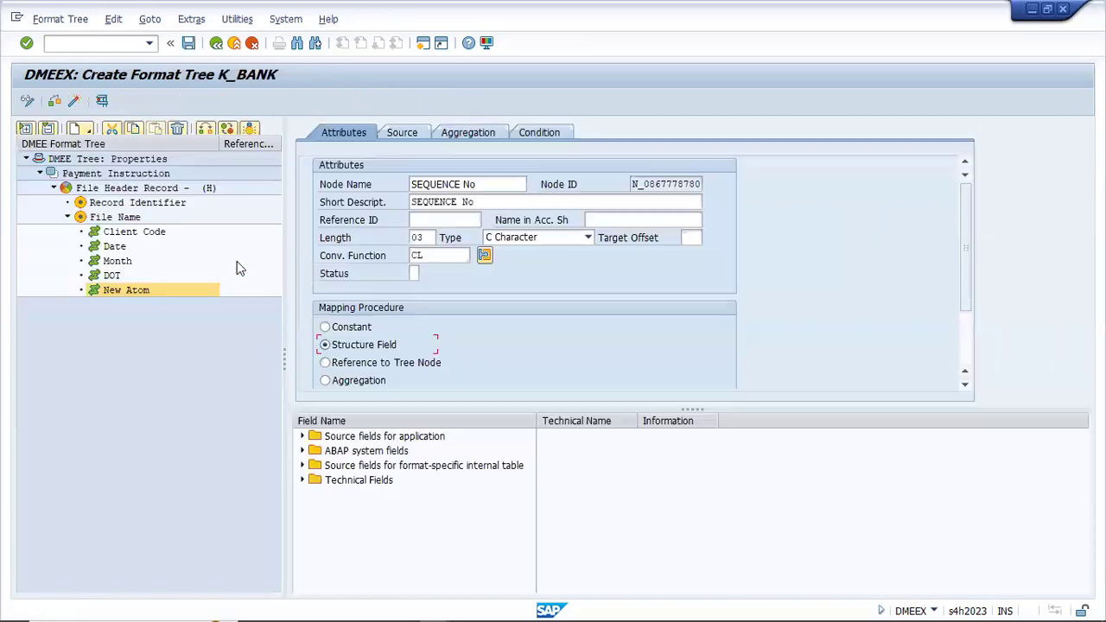
pyautogui.click(400, 133)
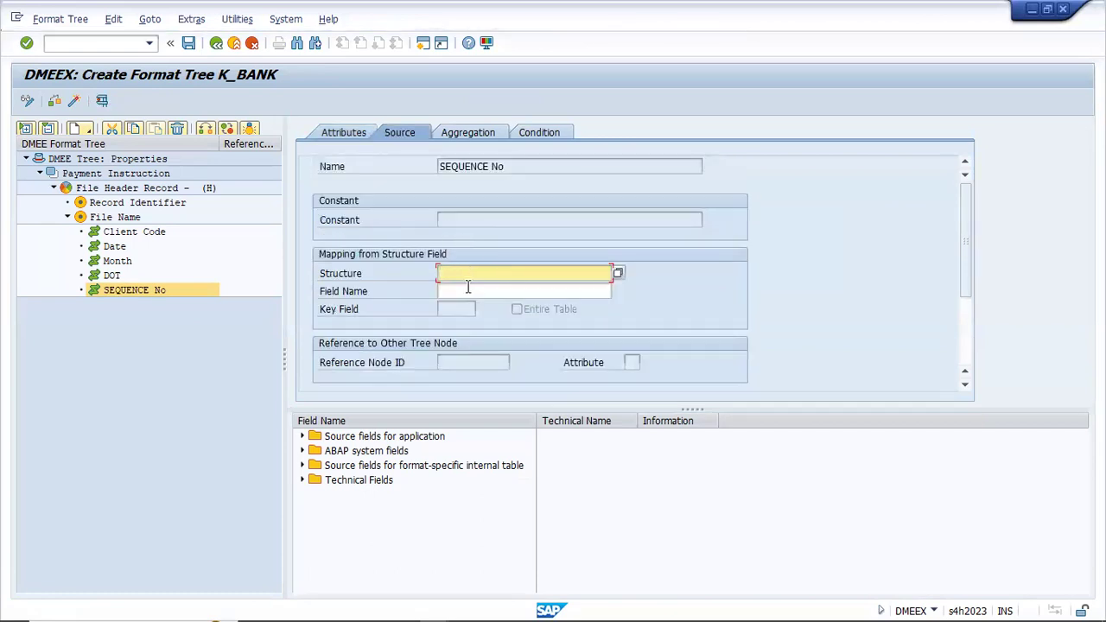
pyautogui.click(469, 291)
pyautogui.write('LFDNR')
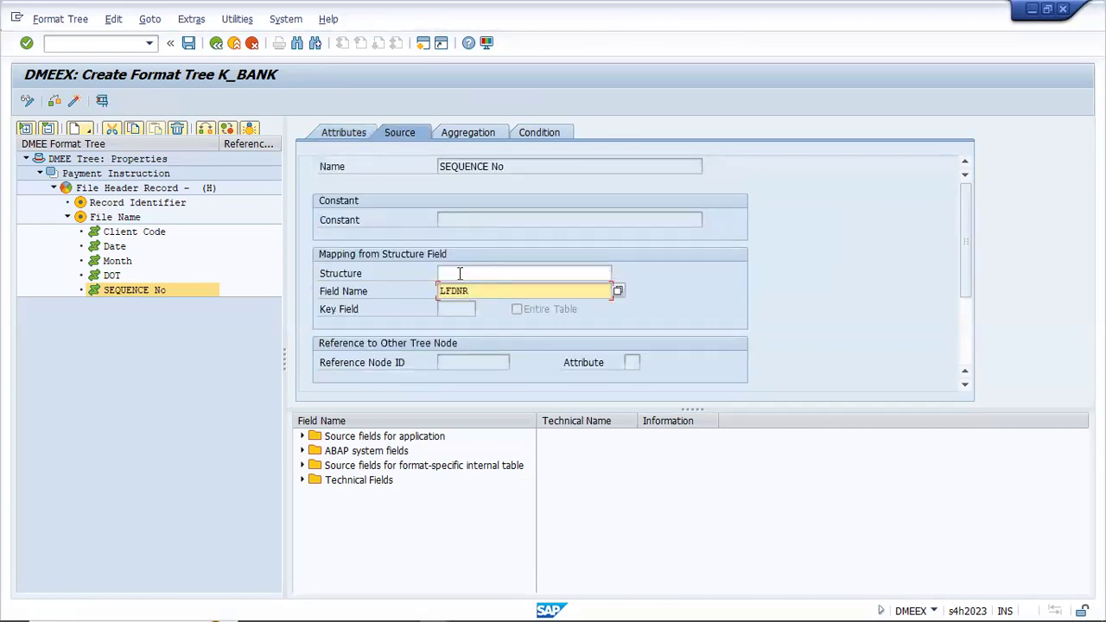
pyautogui.click(459, 273)
pyautogui.click(458, 287)
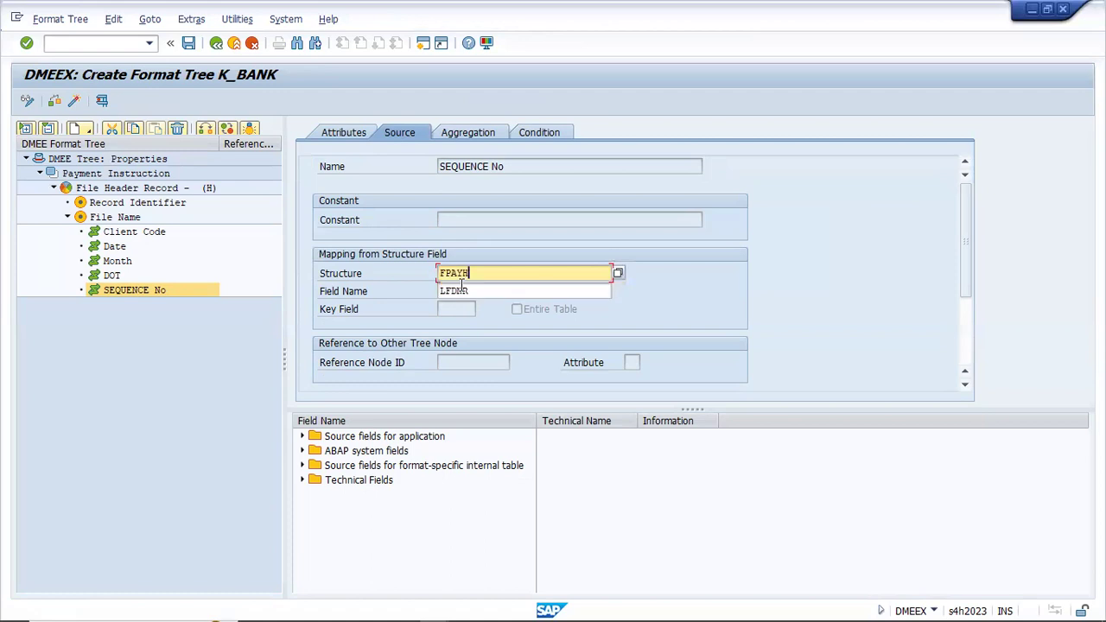
pyautogui.click(189, 45)
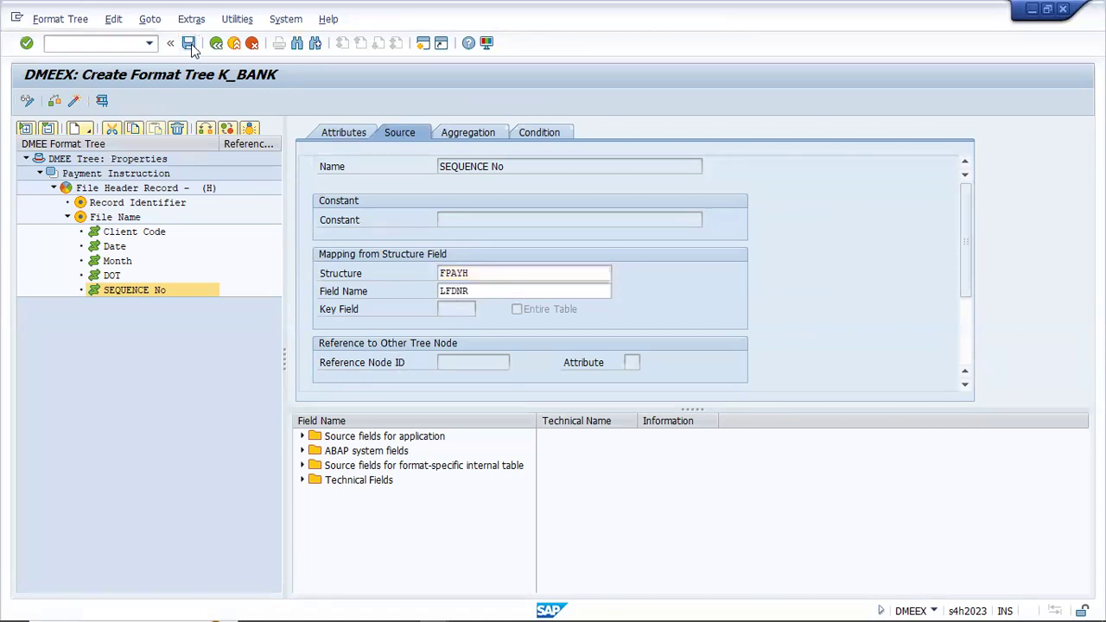
# Switch to the Test File in Notepad and examine its header line, including the client code after the H identifier.
pyautogui.hotkey('alt', 'Tab')
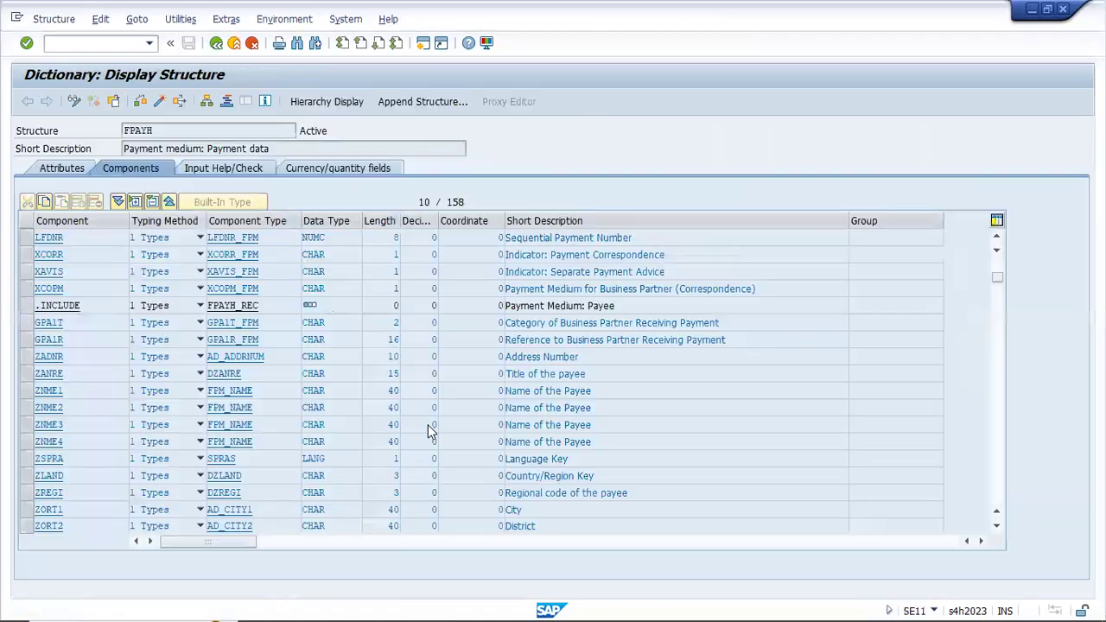
pyautogui.hotkey('alt', 'Tab')
pyautogui.hotkey('alt', 'Tab')
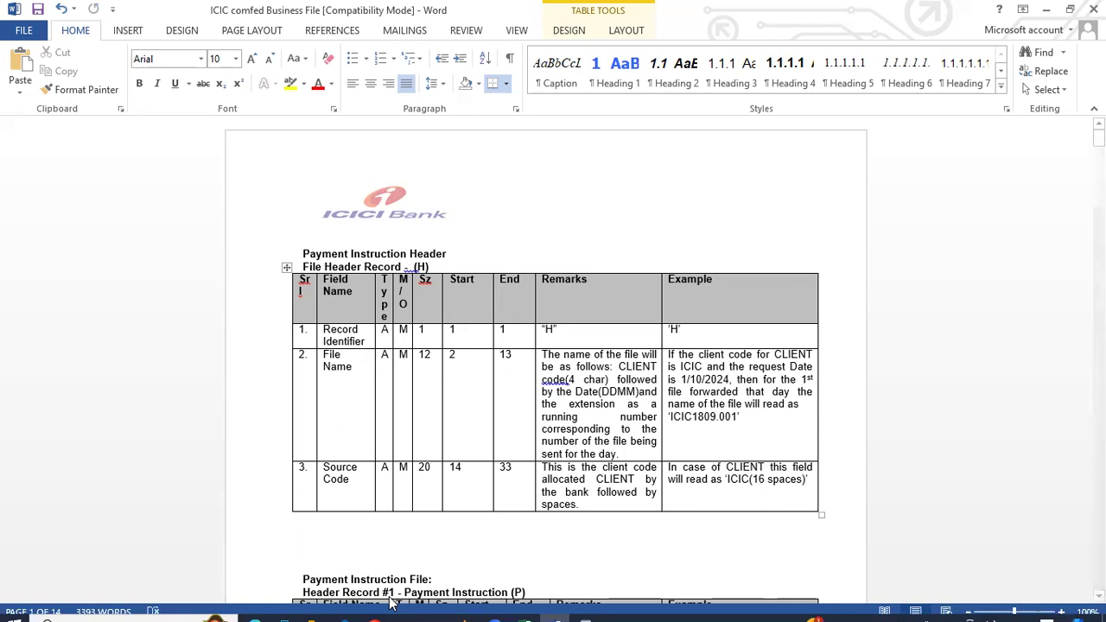
pyautogui.click(584, 610)
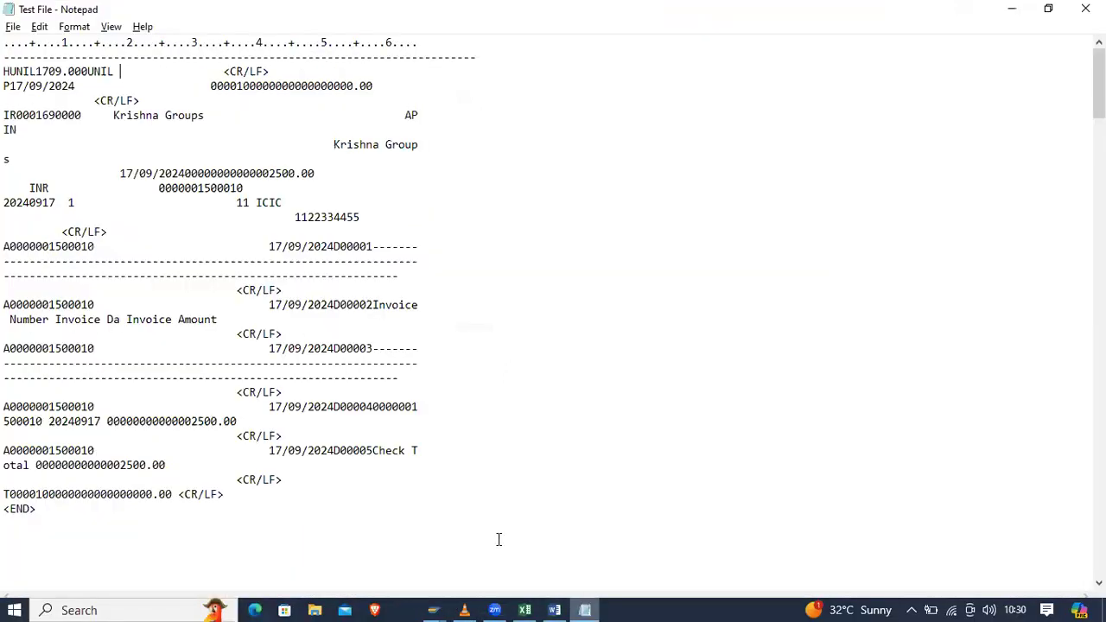
pyautogui.moveTo(4, 70); pyautogui.dragTo(109, 70)
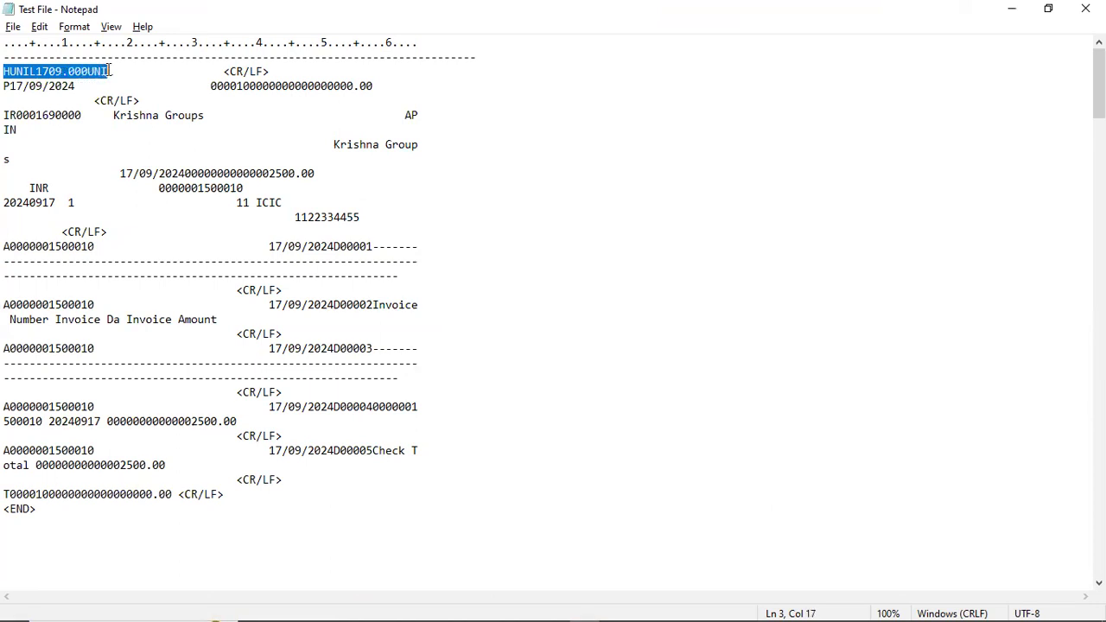
pyautogui.click(11, 69)
pyautogui.moveTo(10, 71); pyautogui.dragTo(37, 71)
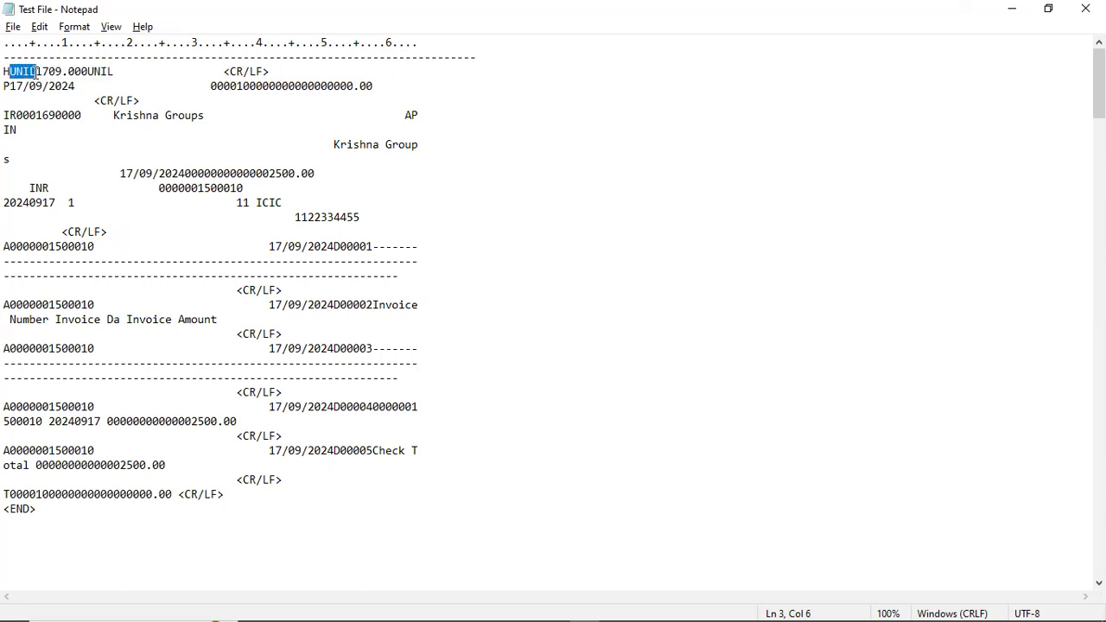
# Return to the K_BANK format tree and review the source constants of the Record Identifier and Client Code nodes.
pyautogui.hotkey('alt', 'Tab')
pyautogui.hotkey('alt', 'Tab')
pyautogui.hotkey('alt', 'Tab')
pyautogui.hotkey('alt', 'Tab')
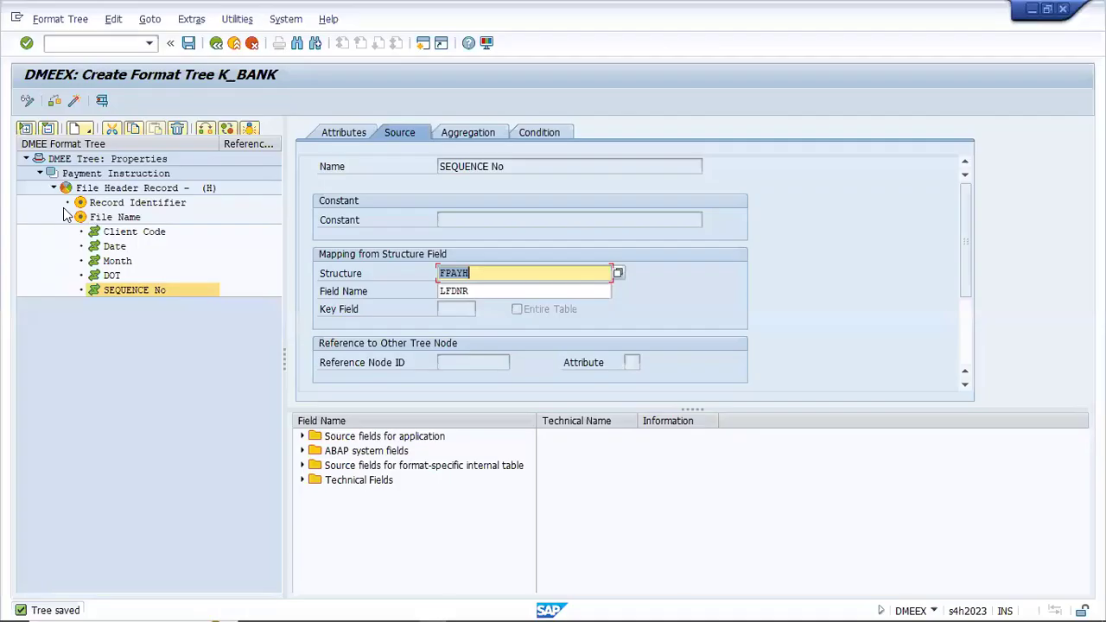
pyautogui.click(69, 218)
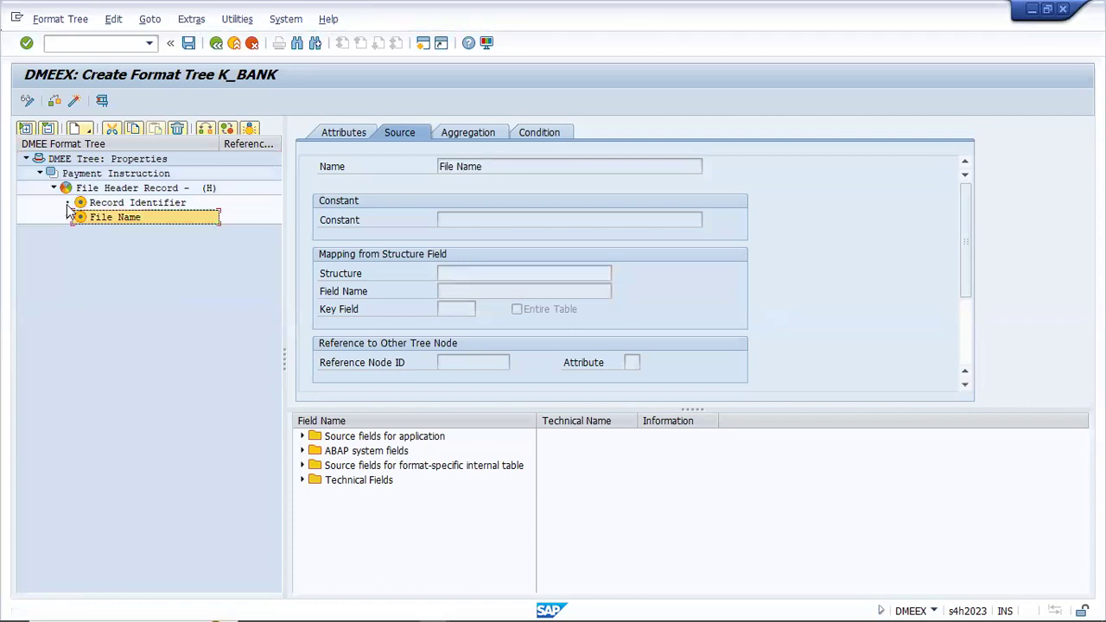
pyautogui.click(105, 203)
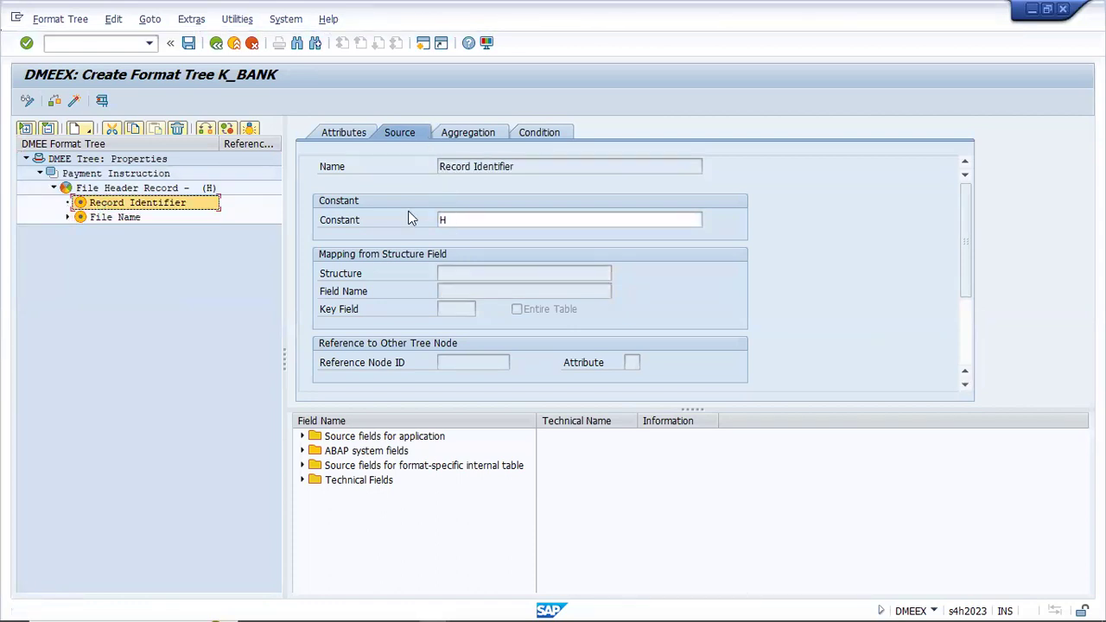
pyautogui.click(67, 217)
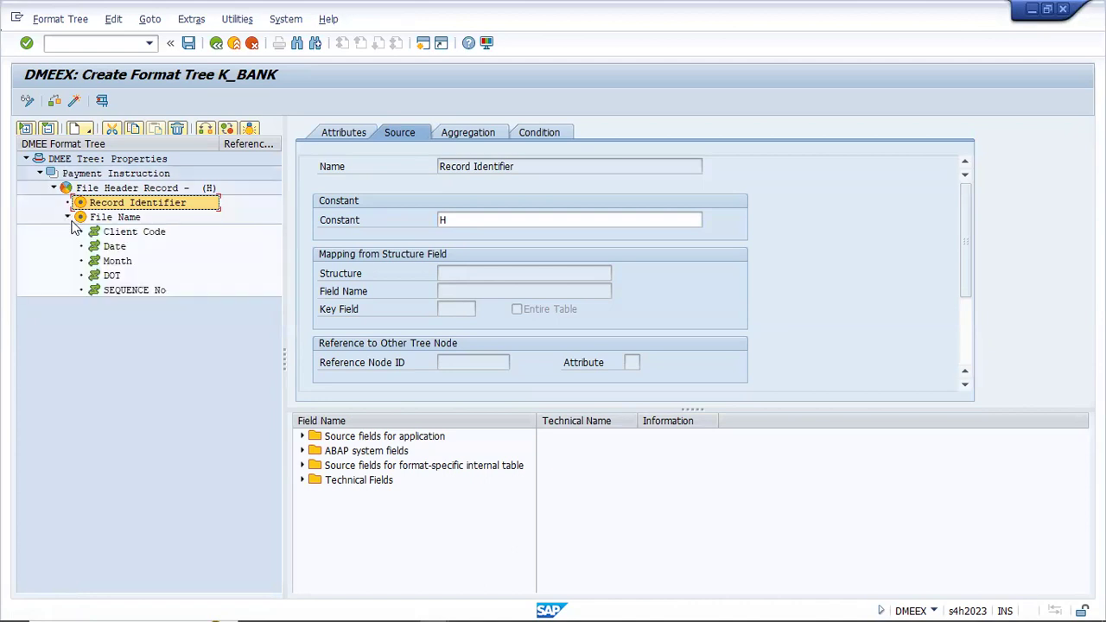
pyautogui.click(107, 234)
pyautogui.click(108, 237)
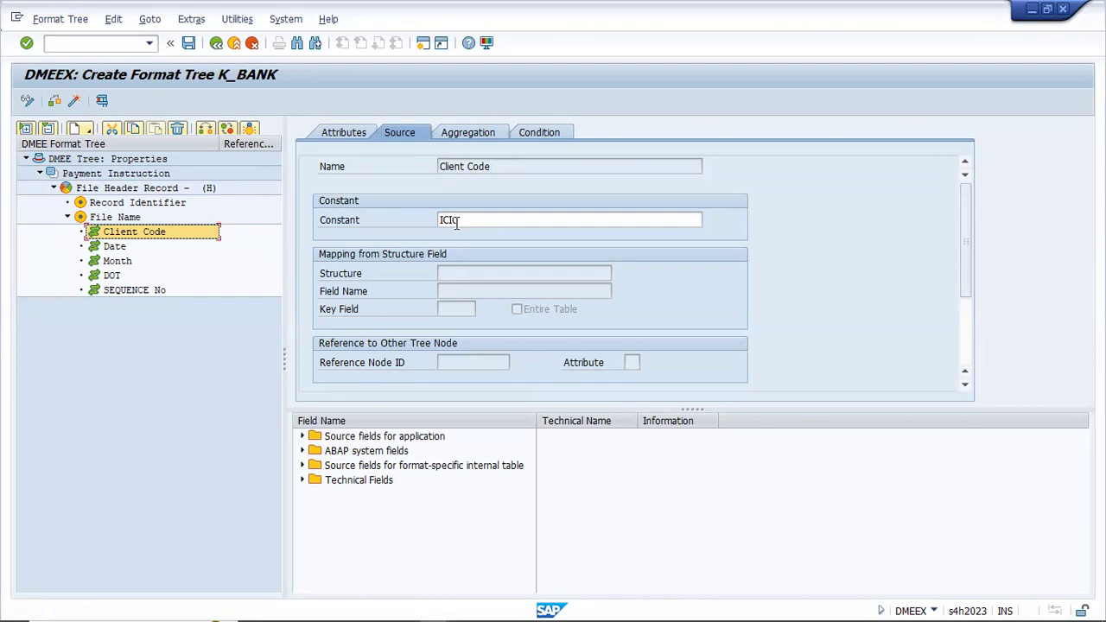
# Switch to the Test File in Notepad and replace the client code following the H identifier with ICIC.
pyautogui.hotkey('alt', 'Tab')
pyautogui.hotkey('alt', 'Tab')
pyautogui.press('Tab')
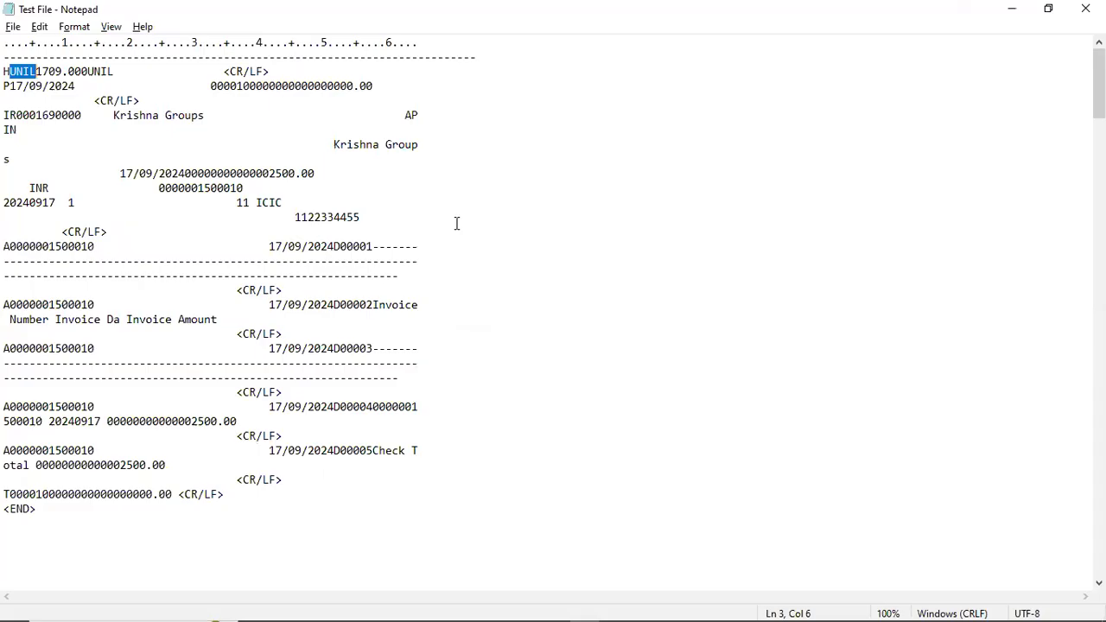
pyautogui.press('BackSpace')
pyautogui.write('ICIC')
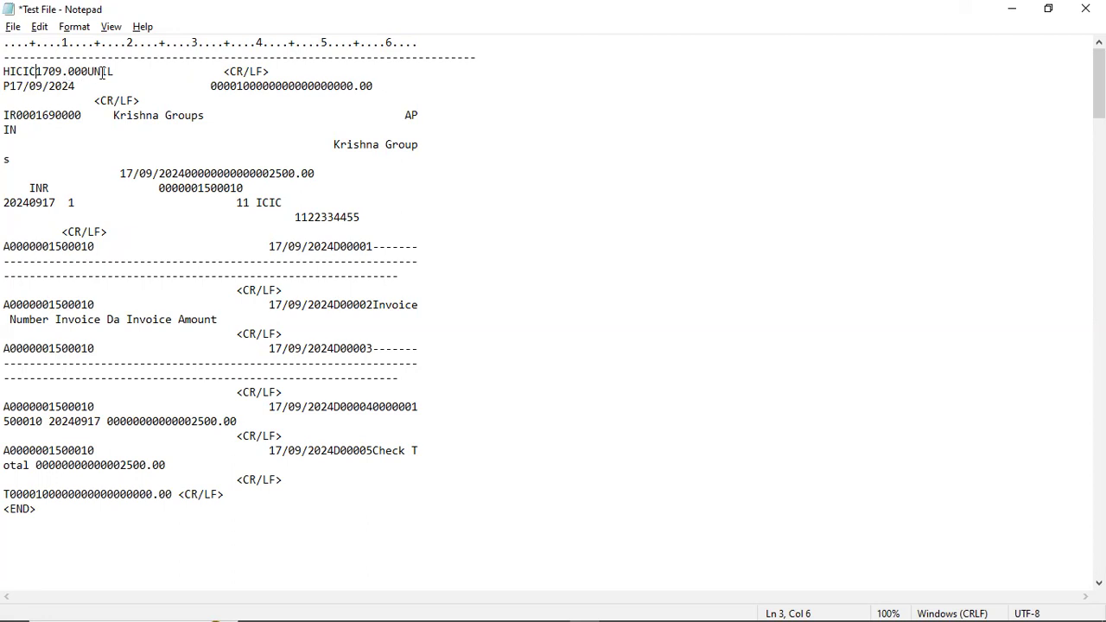
# Compare the test file's header line and its line ending with the file header record table in the Word specification.
pyautogui.hotkey('alt', 'Tab')
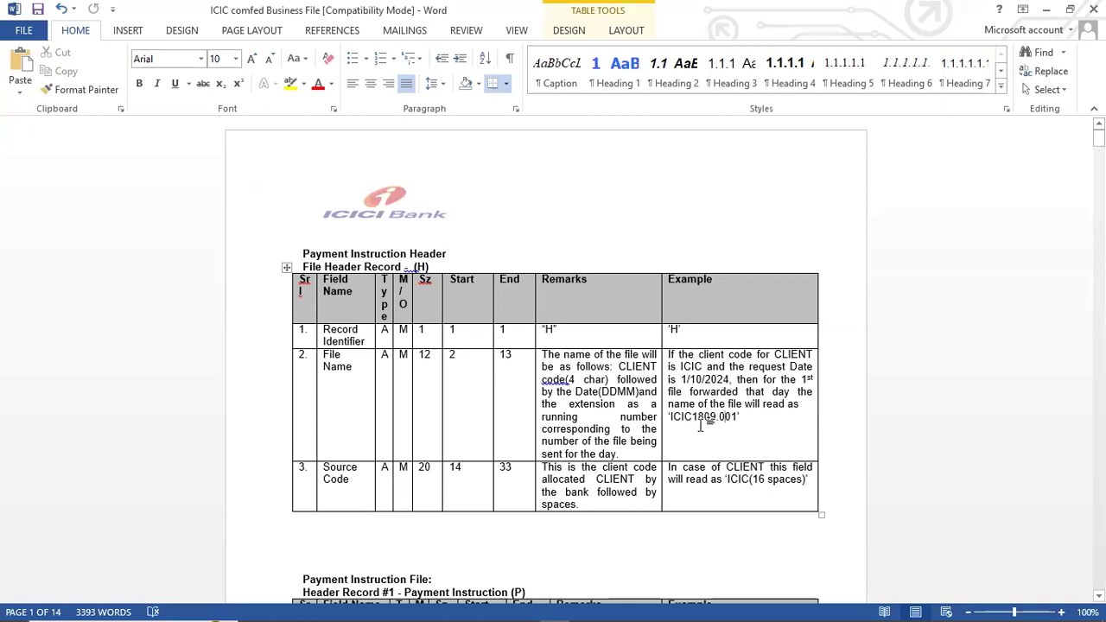
pyautogui.press('alt')
pyautogui.hotkey('alt', 'Tab')
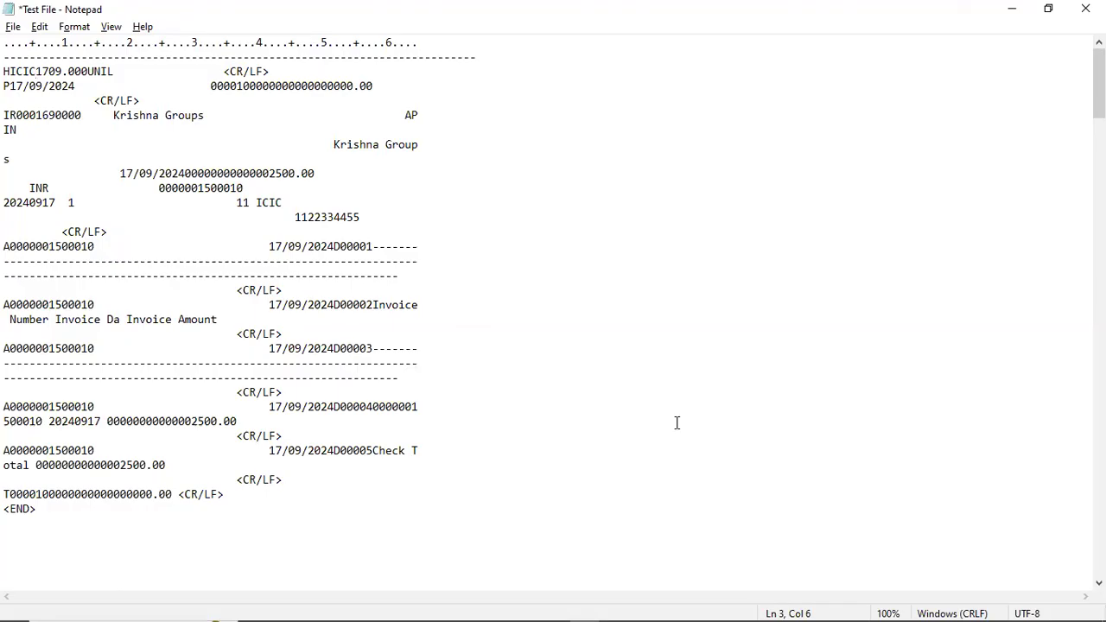
pyautogui.click(113, 70)
pyautogui.moveTo(224, 71); pyautogui.dragTo(258, 75)
pyautogui.click(280, 72)
pyautogui.hotkey('alt', 'Tab')
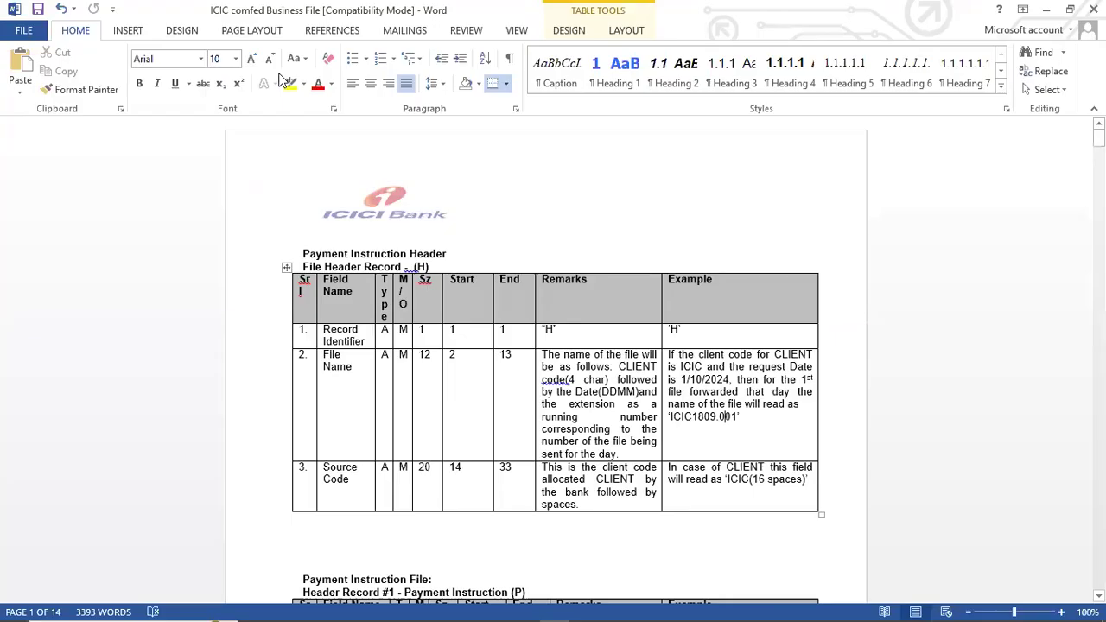
pyautogui.click(510, 554)
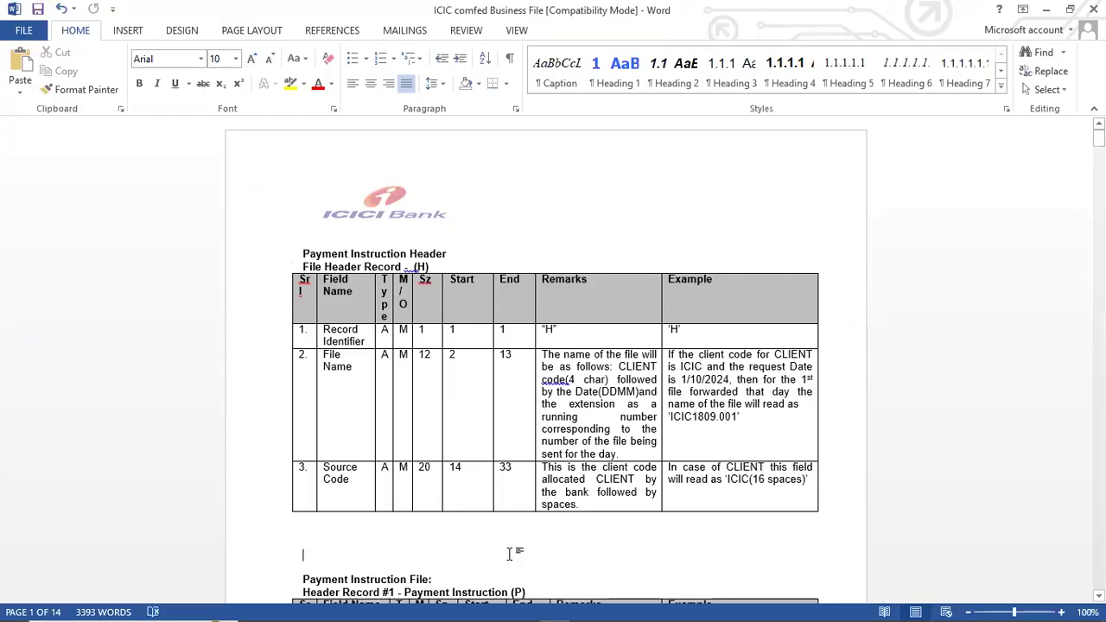
# Return from the Word specification to the K_BANK format tree and review the source mapping of the Date and Month nodes.
pyautogui.click(314, 221)
pyautogui.click(713, 544)
pyautogui.hotkey('alt', 'Tab')
pyautogui.hotkey('alt', 'Tab')
pyautogui.hotkey('alt', 'Tab')
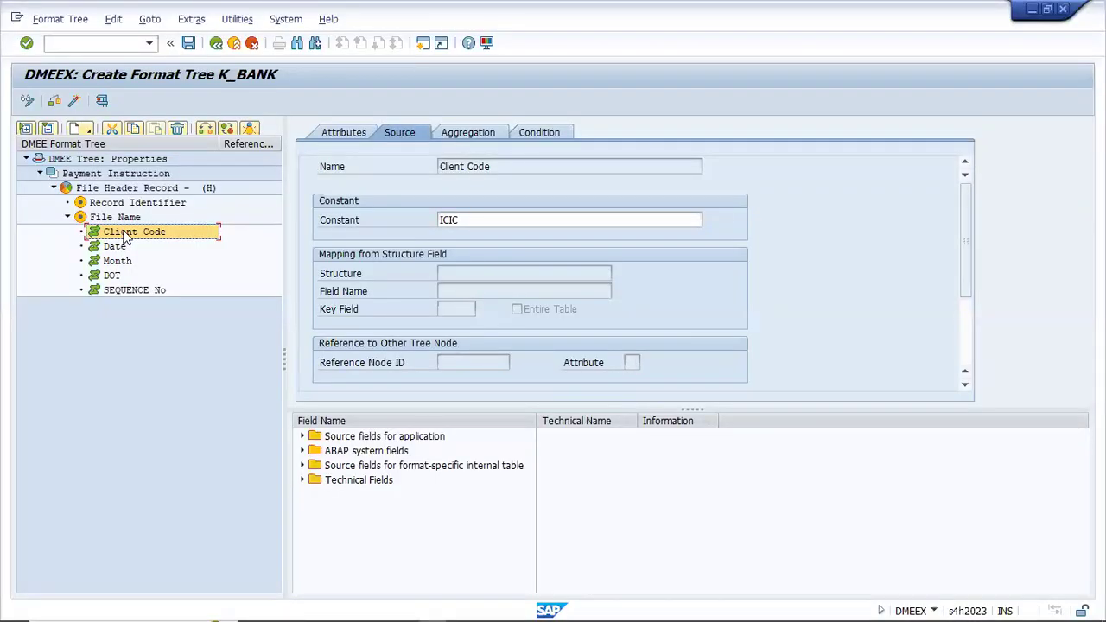
pyautogui.click(119, 246)
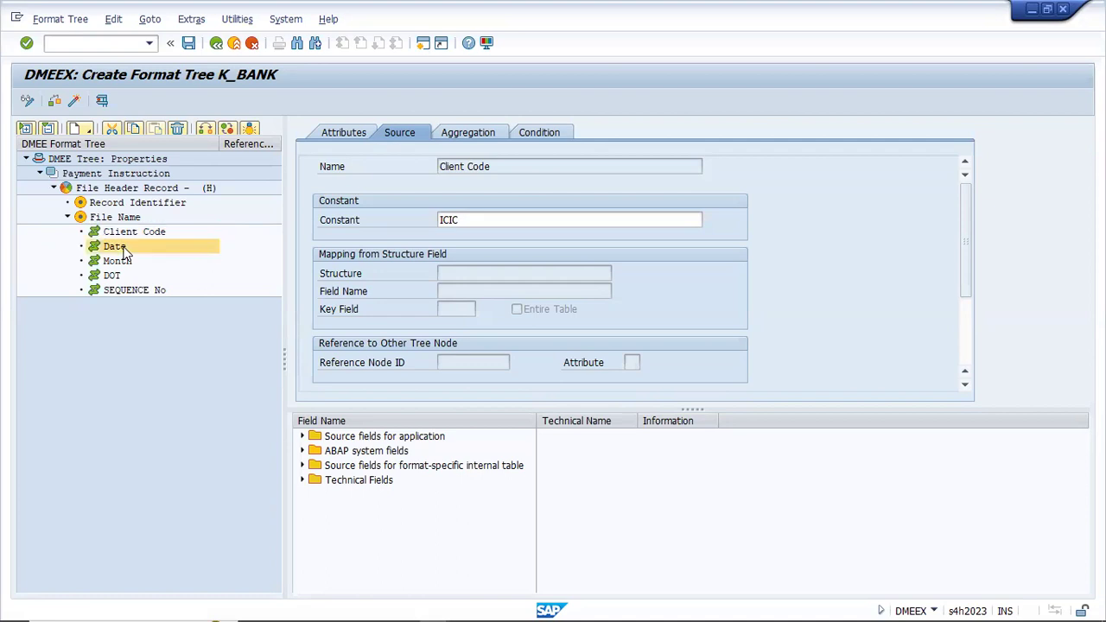
pyautogui.click(121, 261)
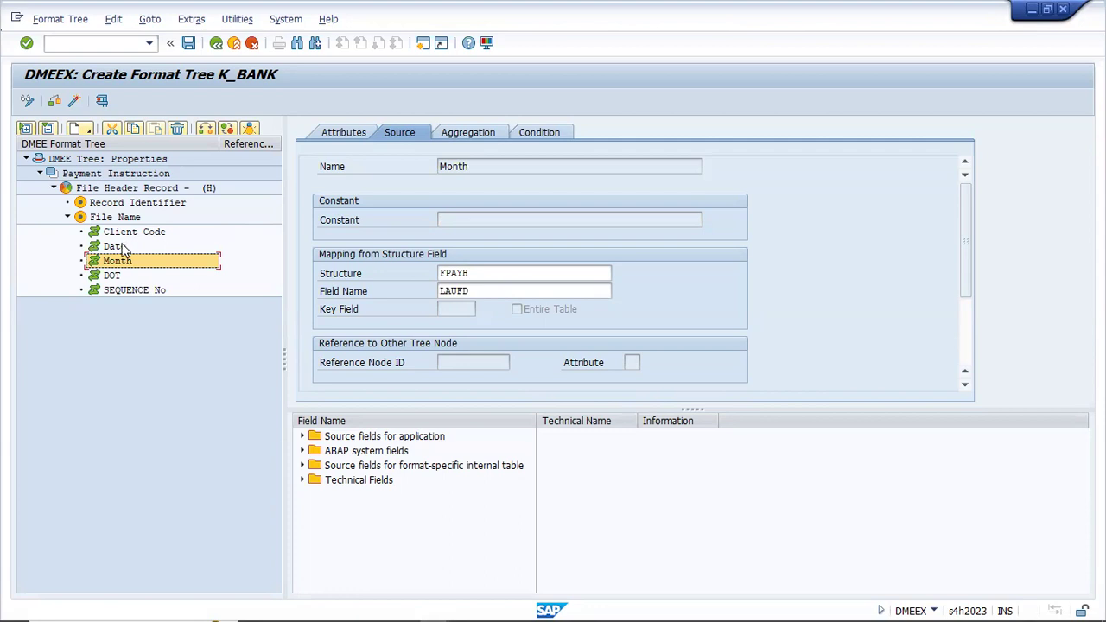
# Check the File Name row in the Word specification, and save the K_BANK tree with its File Name node collapsed.
pyautogui.moveTo(420, 618)
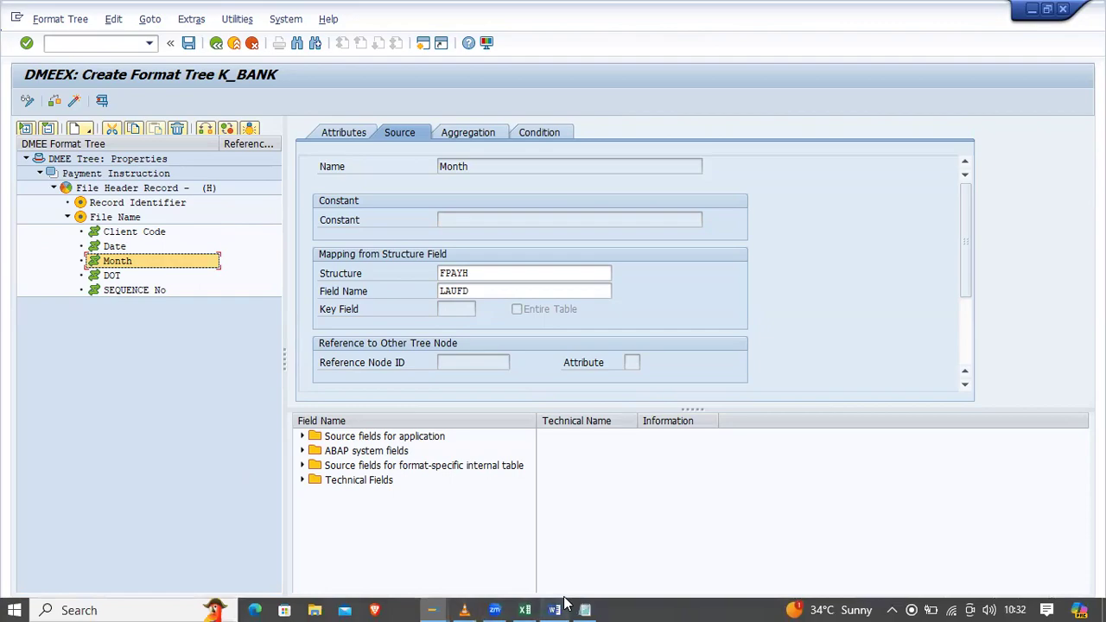
pyautogui.click(562, 607)
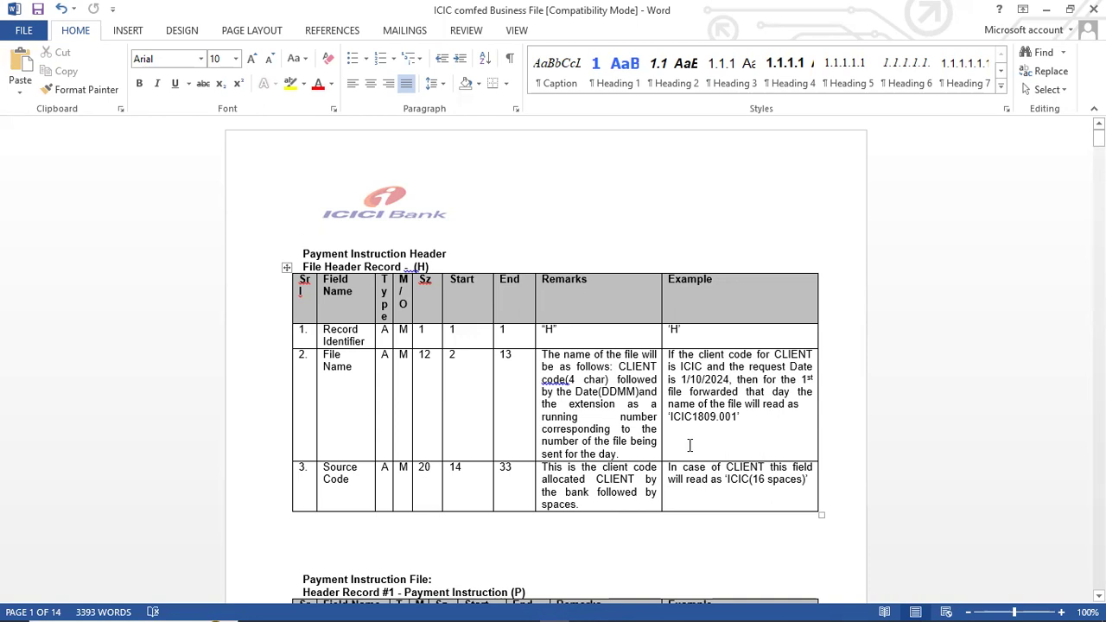
pyautogui.hotkey('alt', 'Tab')
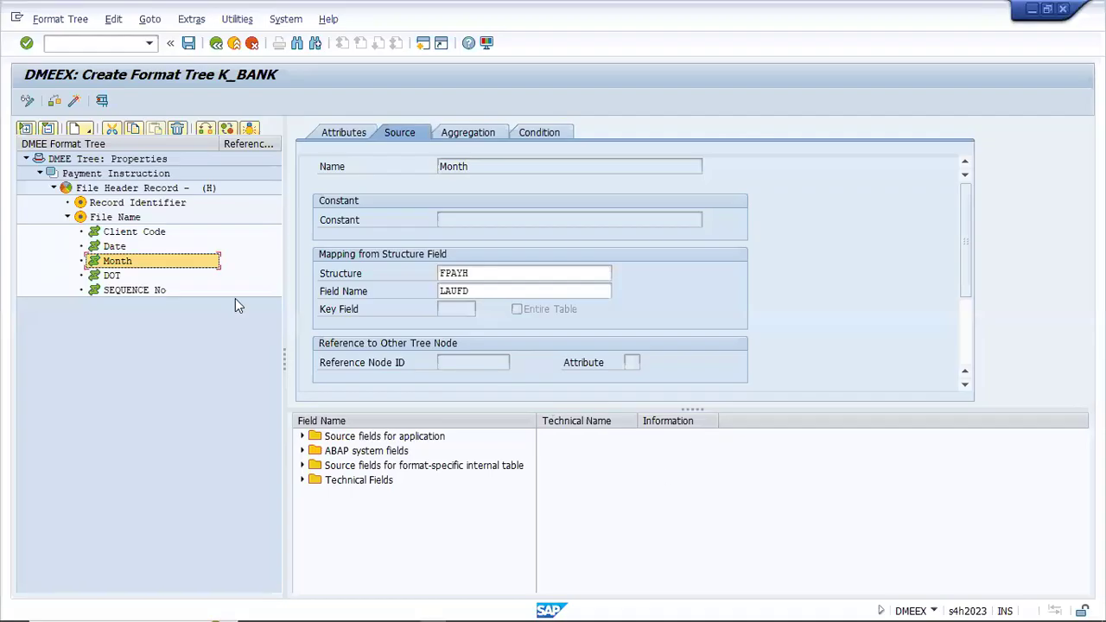
pyautogui.click(189, 45)
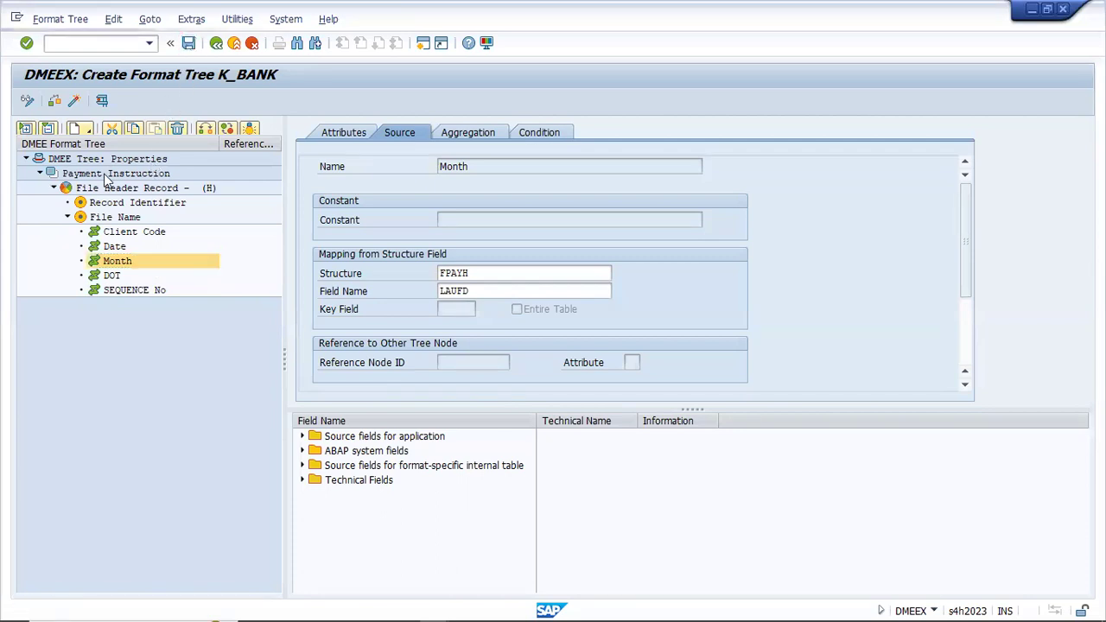
pyautogui.click(67, 217)
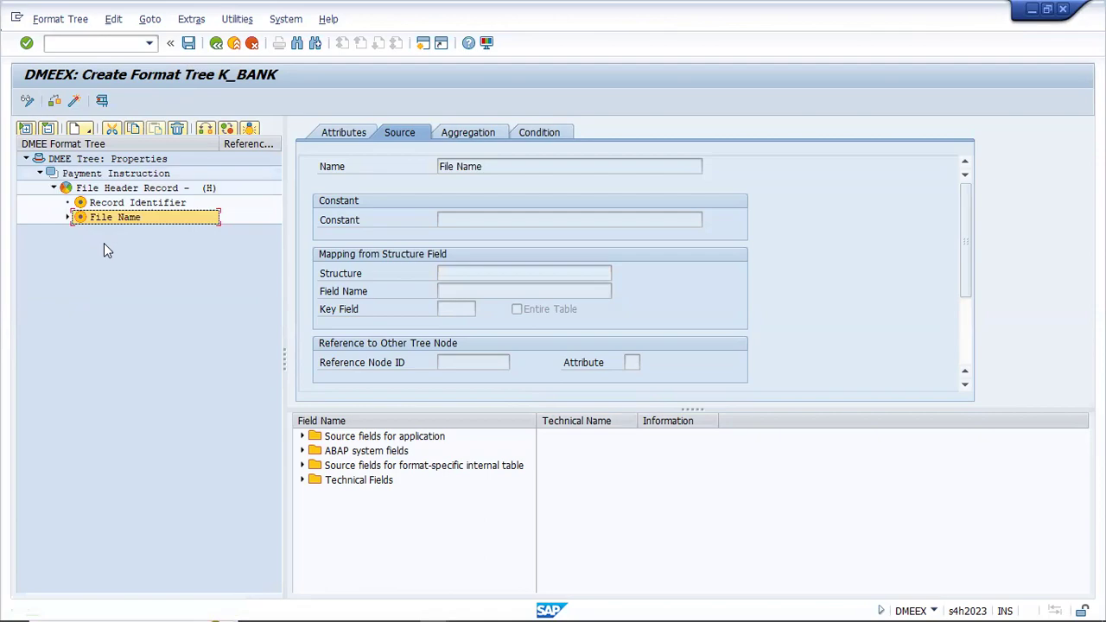
# Copy the Source Code field name from the Word specification and create a new element at the same level below File Name.
pyautogui.hotkey('alt', 'Tab')
pyautogui.moveTo(352, 482); pyautogui.dragTo(326, 471)
pyautogui.hotkey('ctrl', 'c')
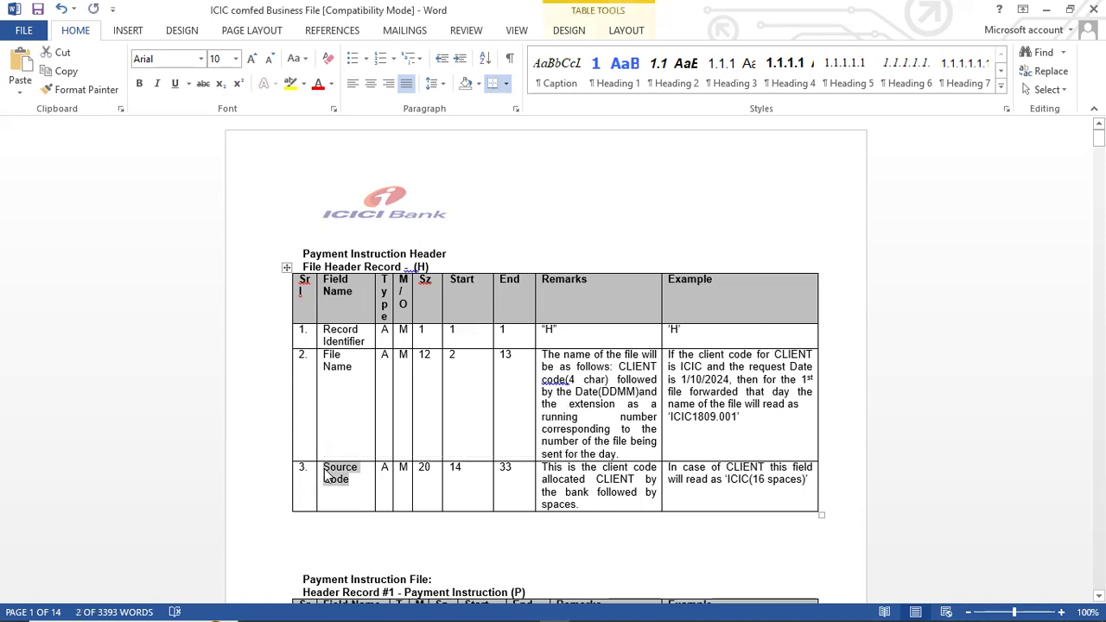
pyautogui.hotkey('alt', 'Tab')
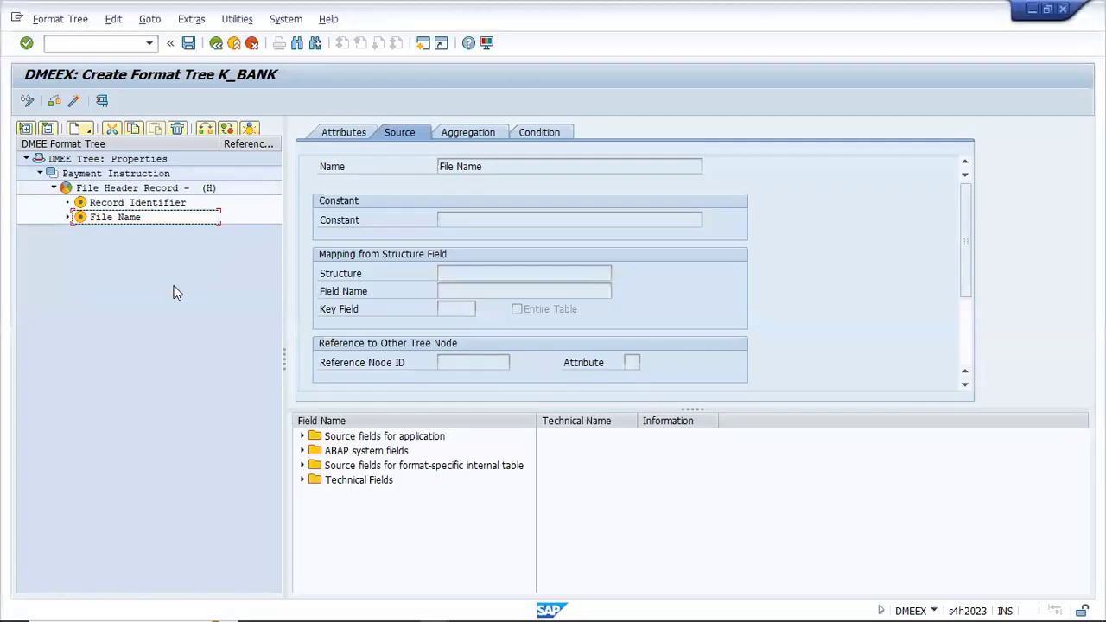
pyautogui.click(121, 218)
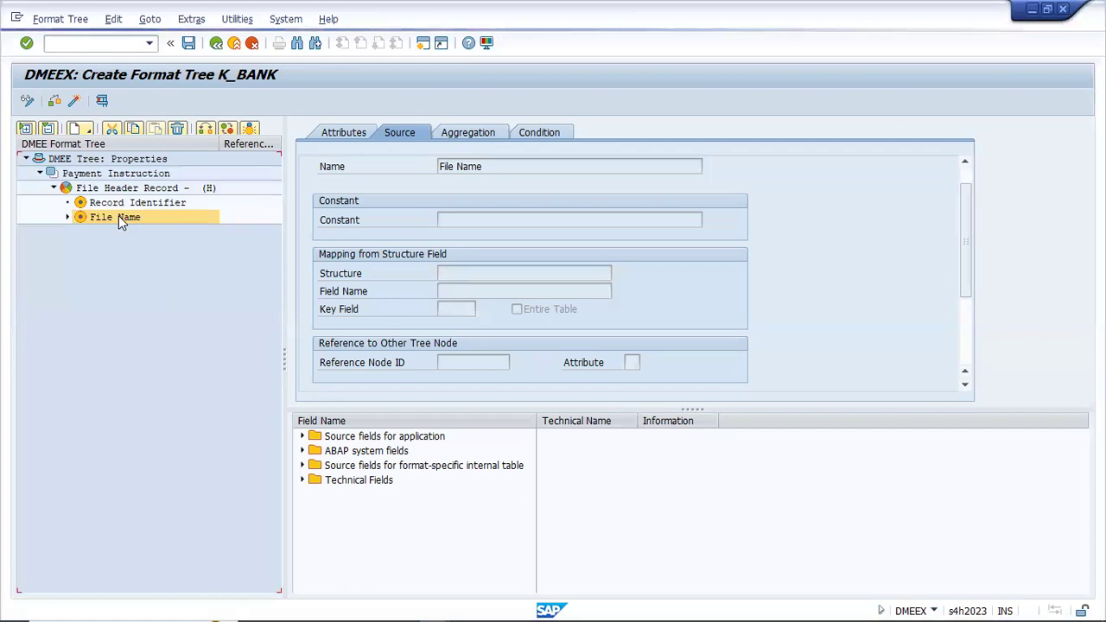
pyautogui.rightClick(120, 217)
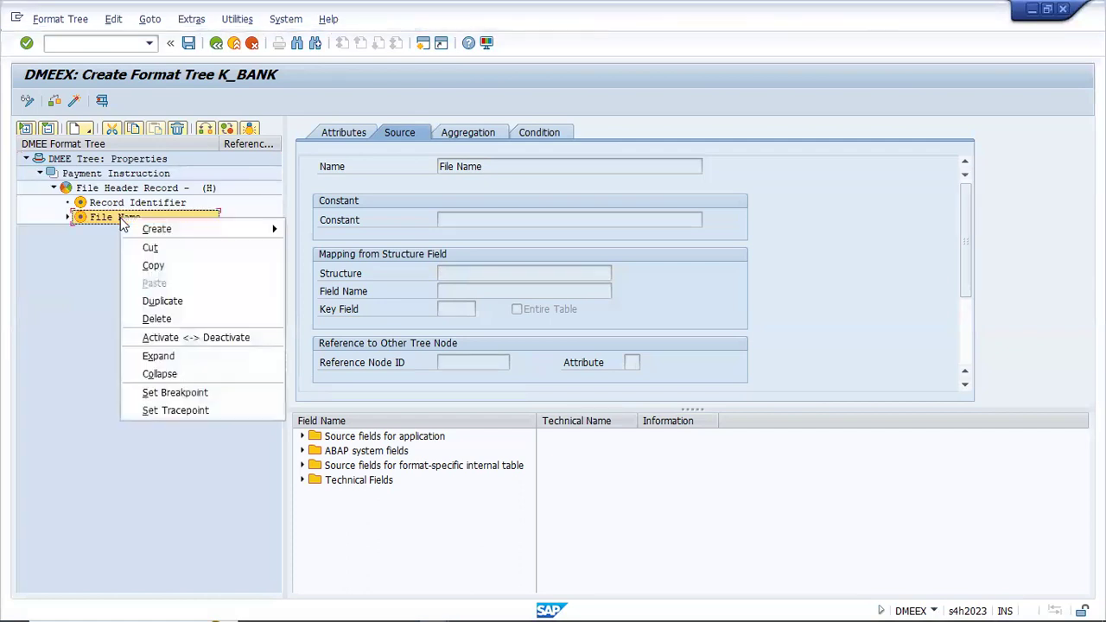
pyautogui.moveTo(180, 234)
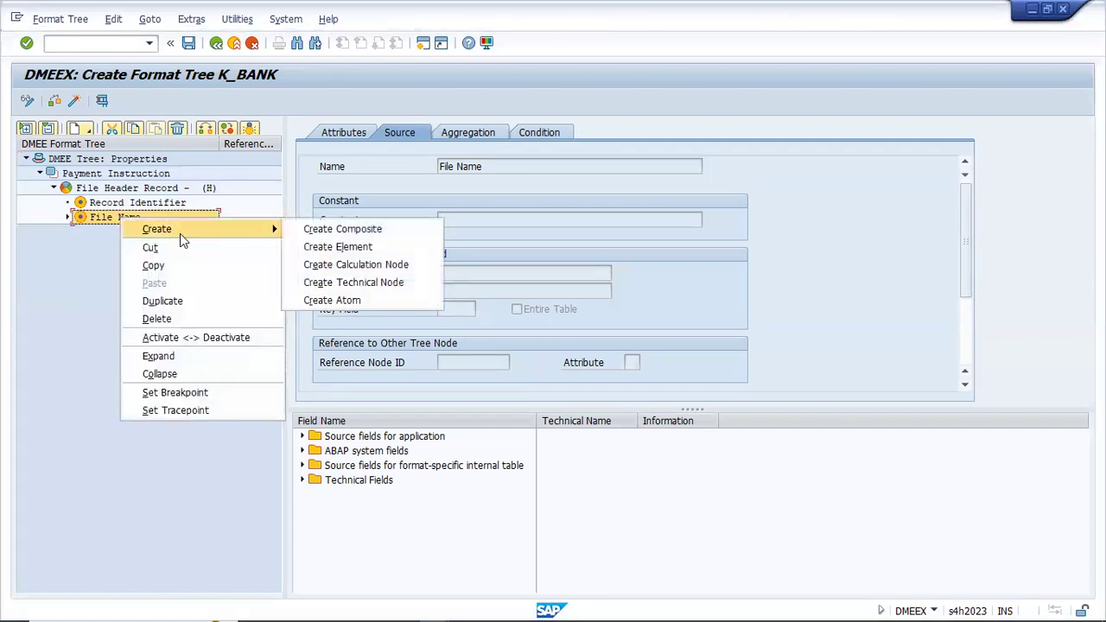
pyautogui.click(363, 252)
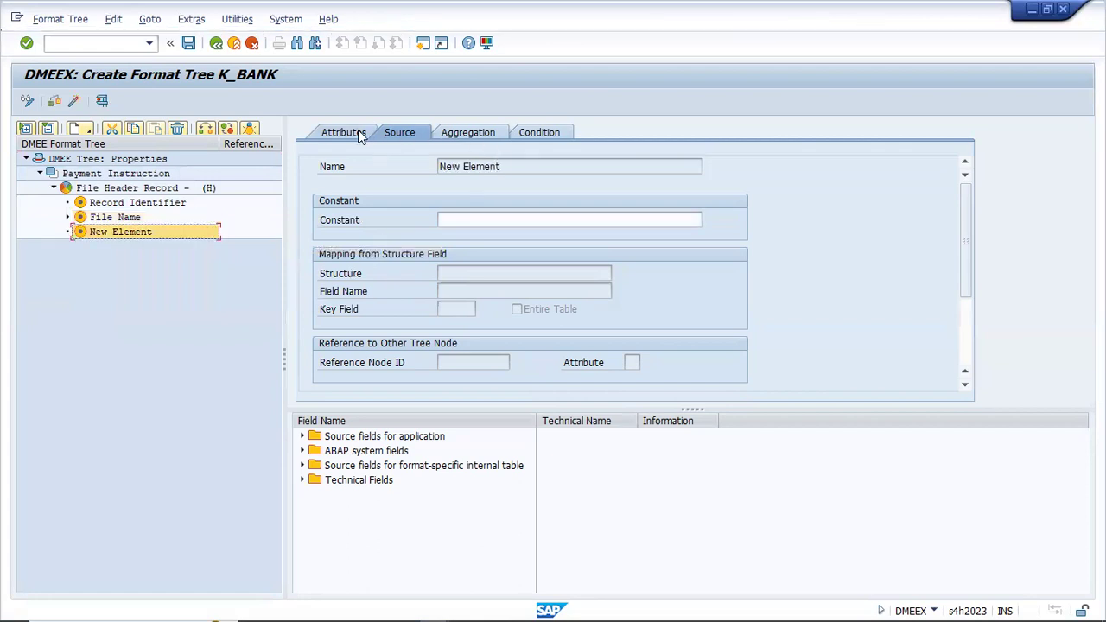
# Name the new element Source Code and enter the same text as its short description.
pyautogui.click(349, 131)
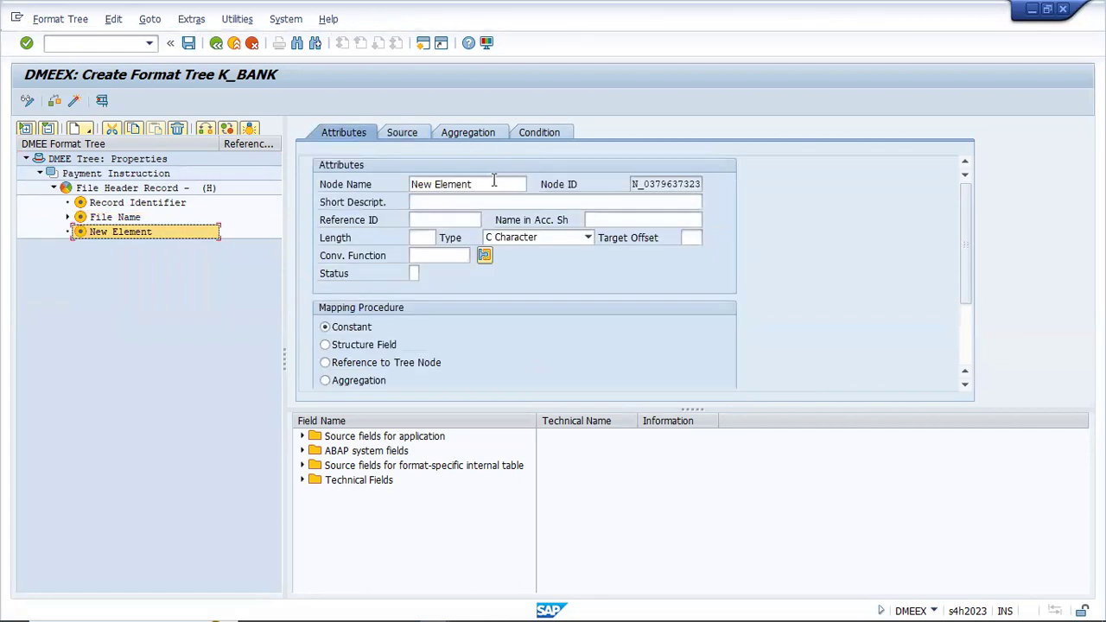
pyautogui.click(494, 184)
pyautogui.press('BackSpace')
pyautogui.press('BackSpace')
pyautogui.press('BackSpace')
pyautogui.press('BackSpace')
pyautogui.press('BackSpace')
pyautogui.press('BackSpace')
pyautogui.press('BackSpace')
pyautogui.press('BackSpace')
pyautogui.press('BackSpace')
pyautogui.press('BackSpace')
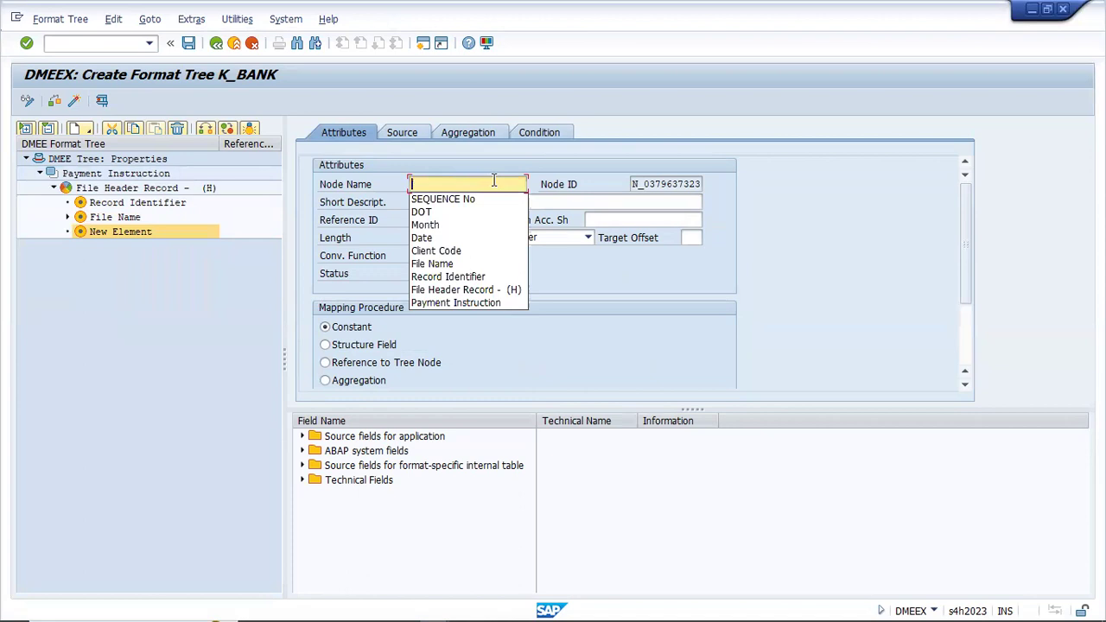
pyautogui.hotkey('ctrl', 'v')
pyautogui.click(587, 206)
pyautogui.hotkey('ctrl', 'v')
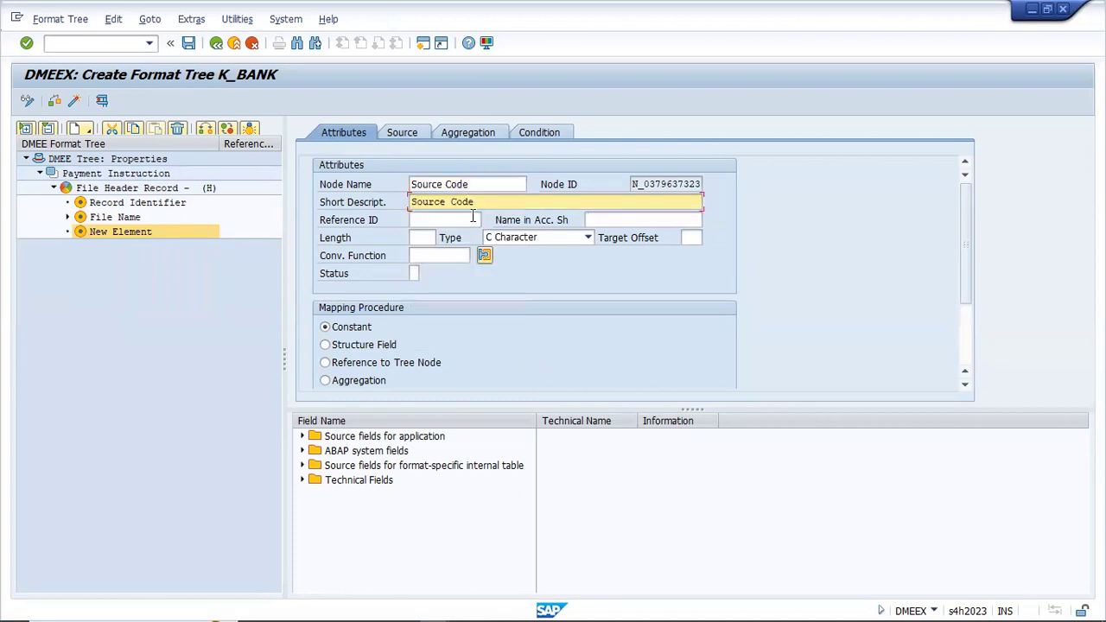
# Look up the Source Code size in the Word specification and set the element's length to 20.
pyautogui.click(432, 242)
pyautogui.hotkey('alt', 'Tab')
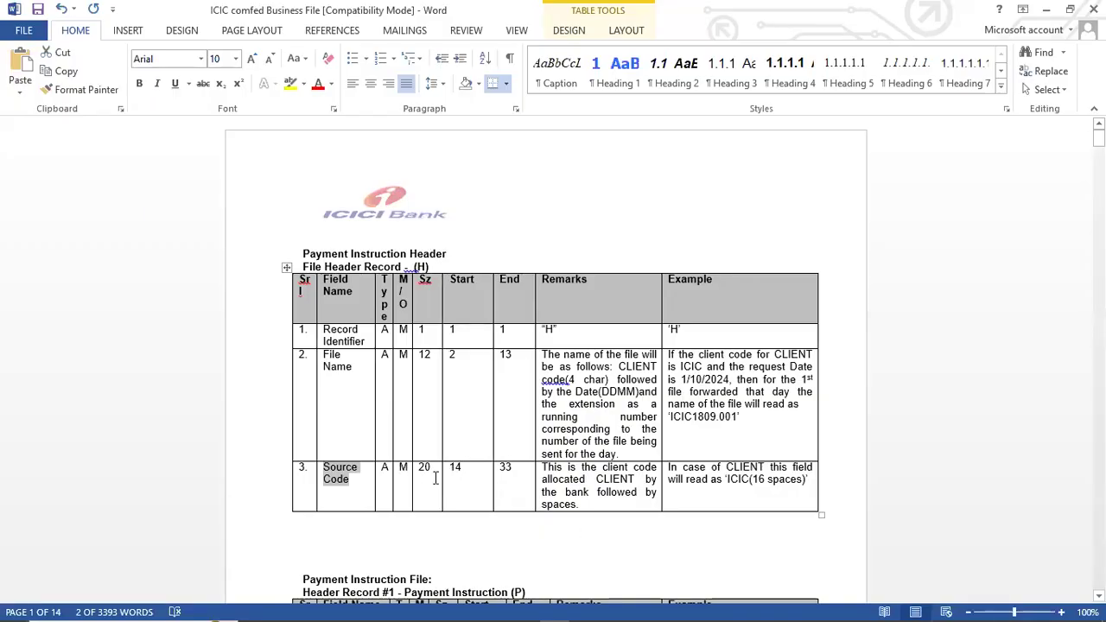
pyautogui.hotkey('alt', 'Tab')
pyautogui.click(421, 240)
pyautogui.write('20')
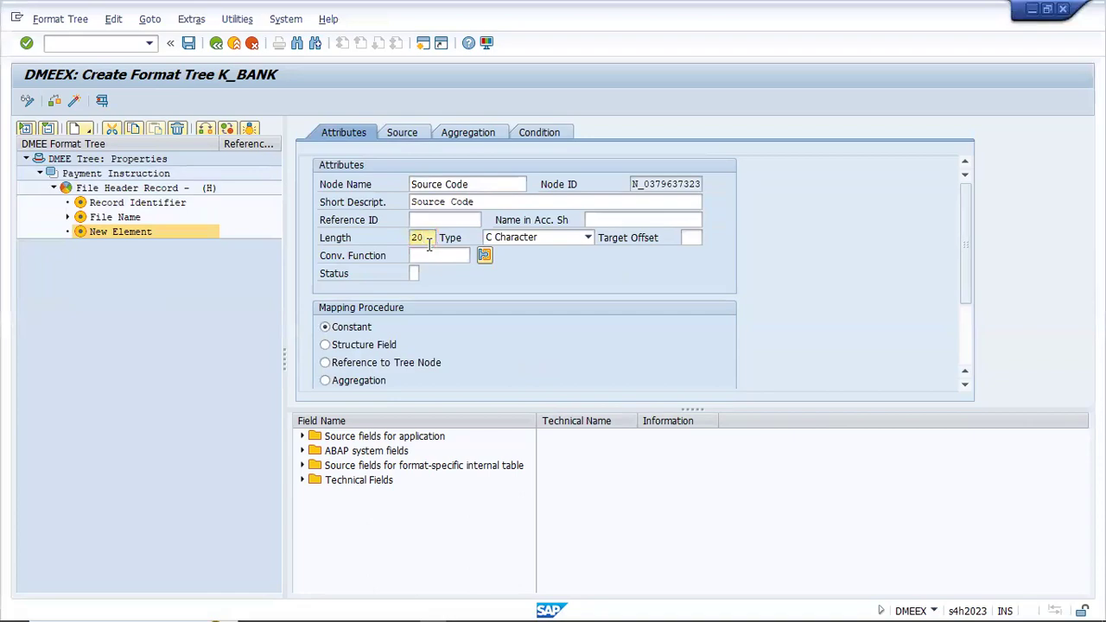
# Check the Source Code example in the Word specification, set the element's source constant to ICIC, and save the tree.
pyautogui.hotkey('alt', 'Tab')
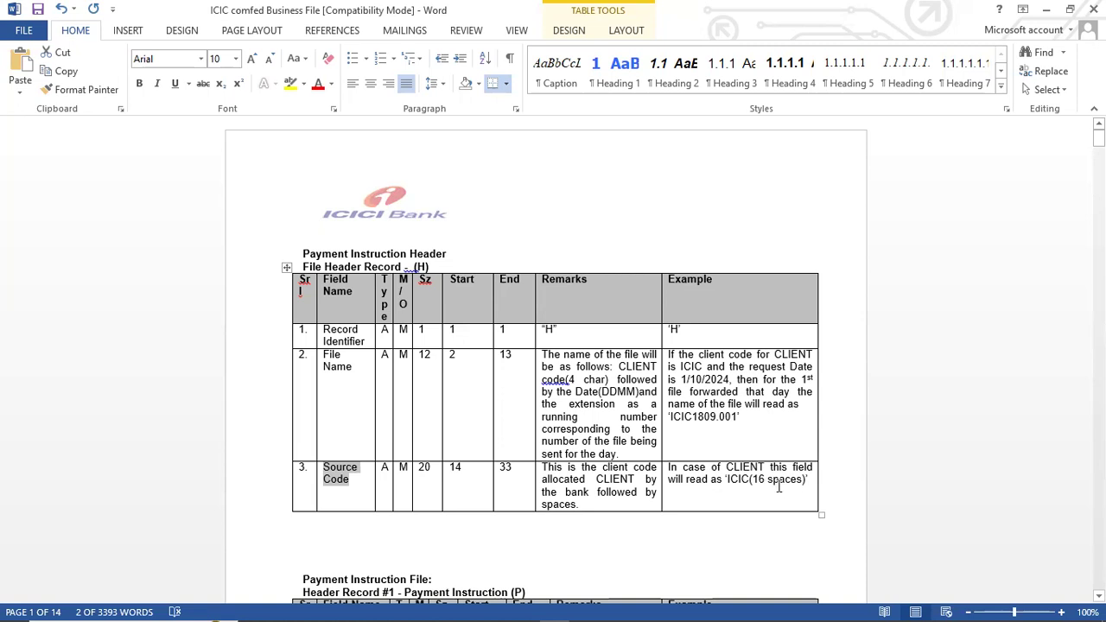
pyautogui.moveTo(749, 480); pyautogui.dragTo(726, 480)
pyautogui.click(753, 483)
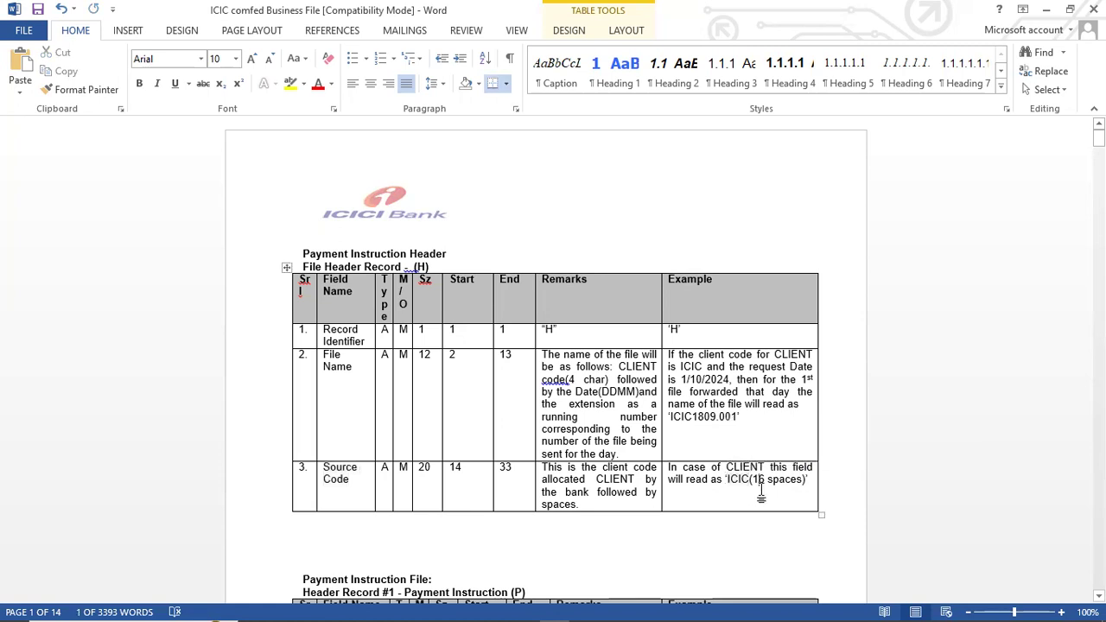
pyautogui.hotkey('alt', 'Tab')
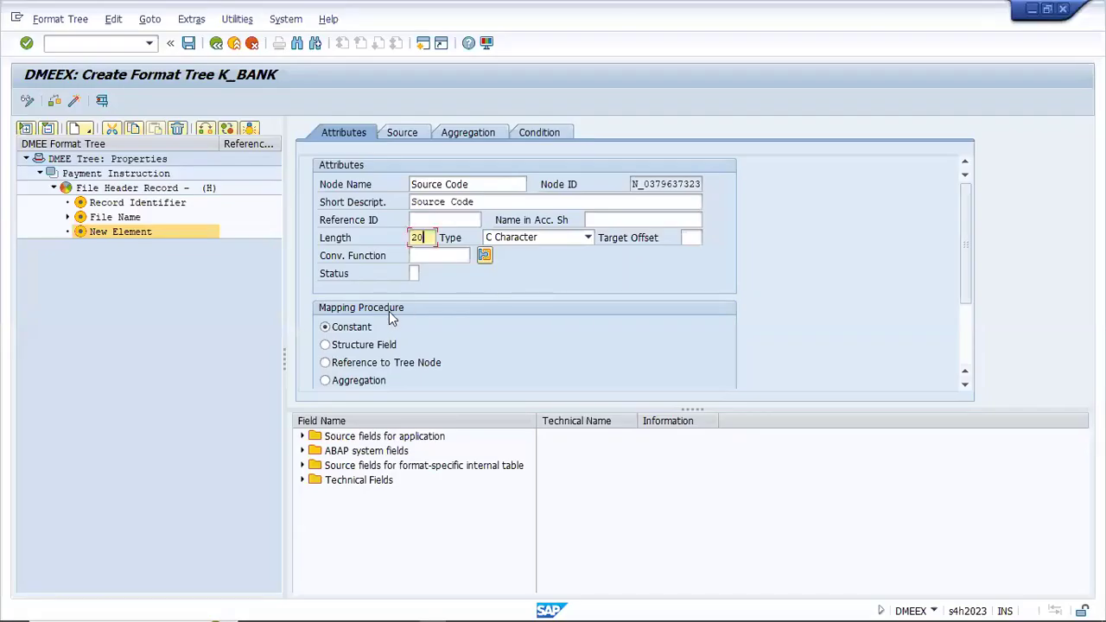
pyautogui.click(404, 130)
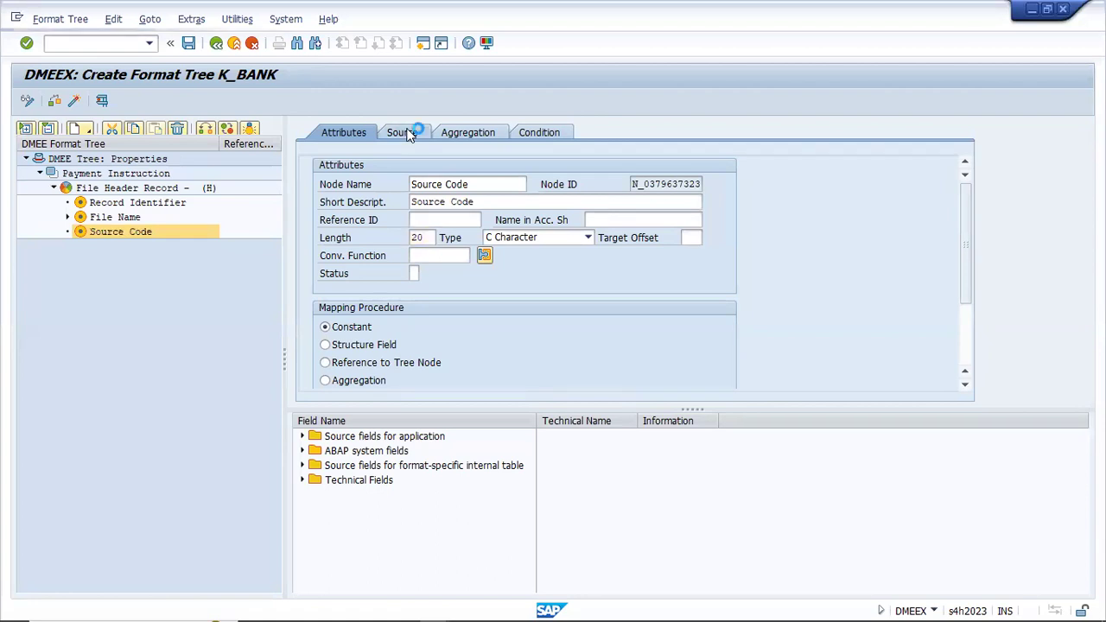
pyautogui.write('ICIC')
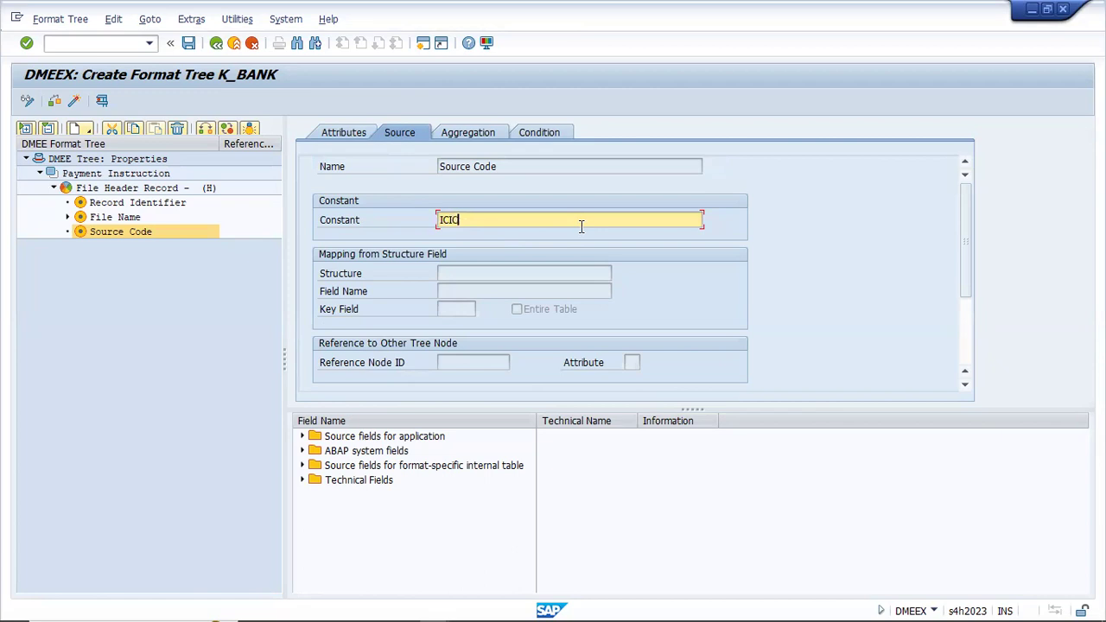
pyautogui.click(188, 43)
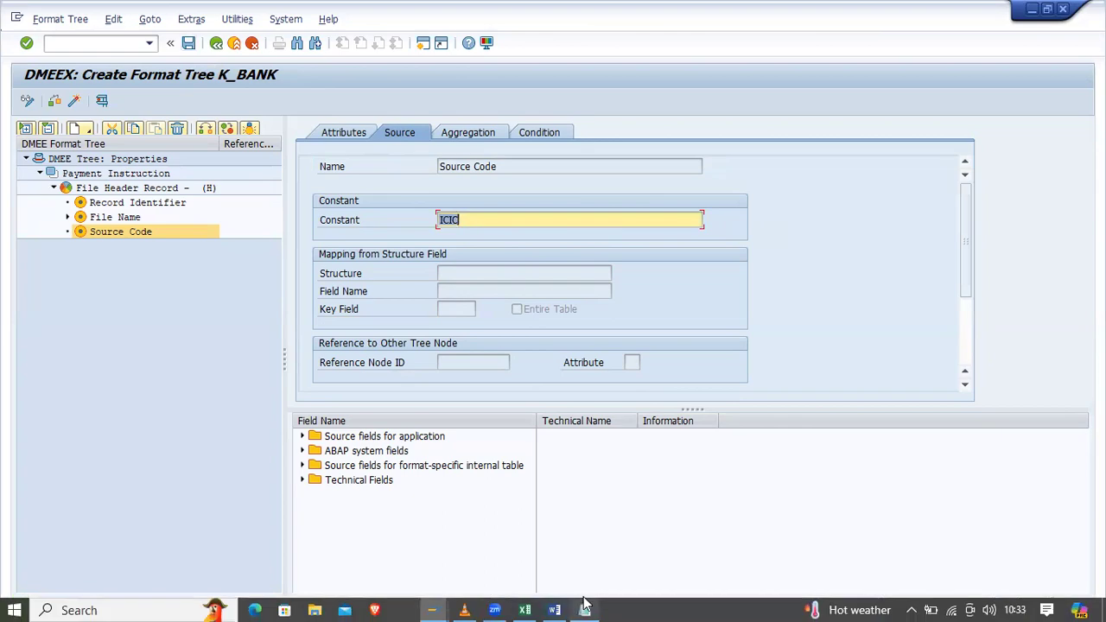
# Review the Test File's header line in Notepad and replace UNIL with ICIC as its source code.
pyautogui.click(585, 605)
pyautogui.click(4, 71)
pyautogui.moveTo(4, 71); pyautogui.dragTo(38, 71)
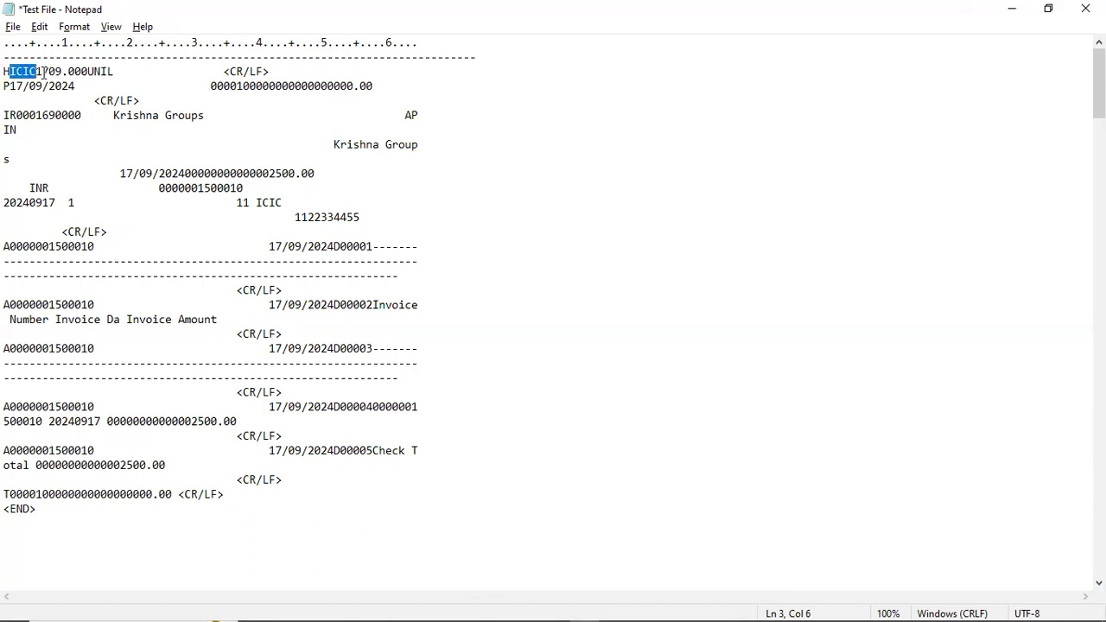
pyautogui.moveTo(48, 71); pyautogui.dragTo(37, 71)
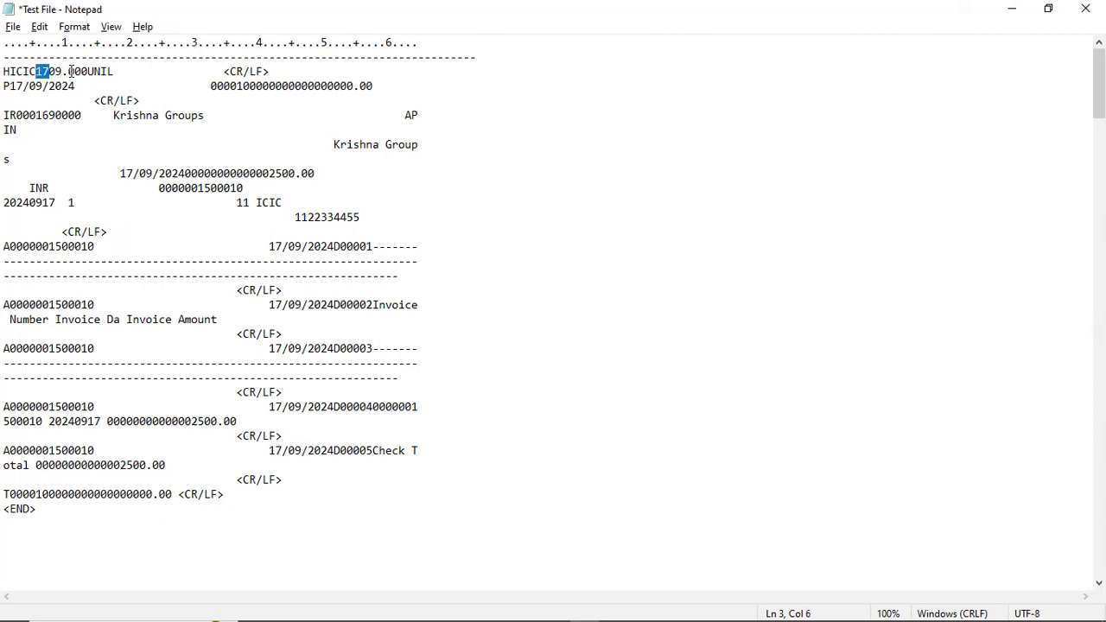
pyautogui.click(67, 72)
pyautogui.moveTo(66, 72); pyautogui.dragTo(102, 71)
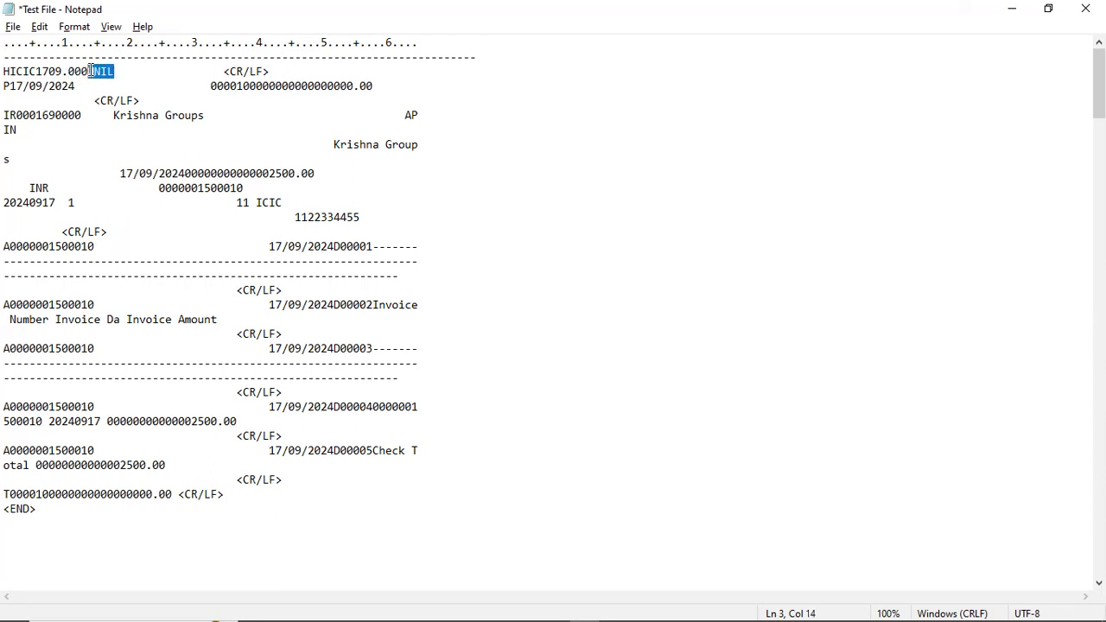
pyautogui.press('Delete')
pyautogui.write('ICIC')
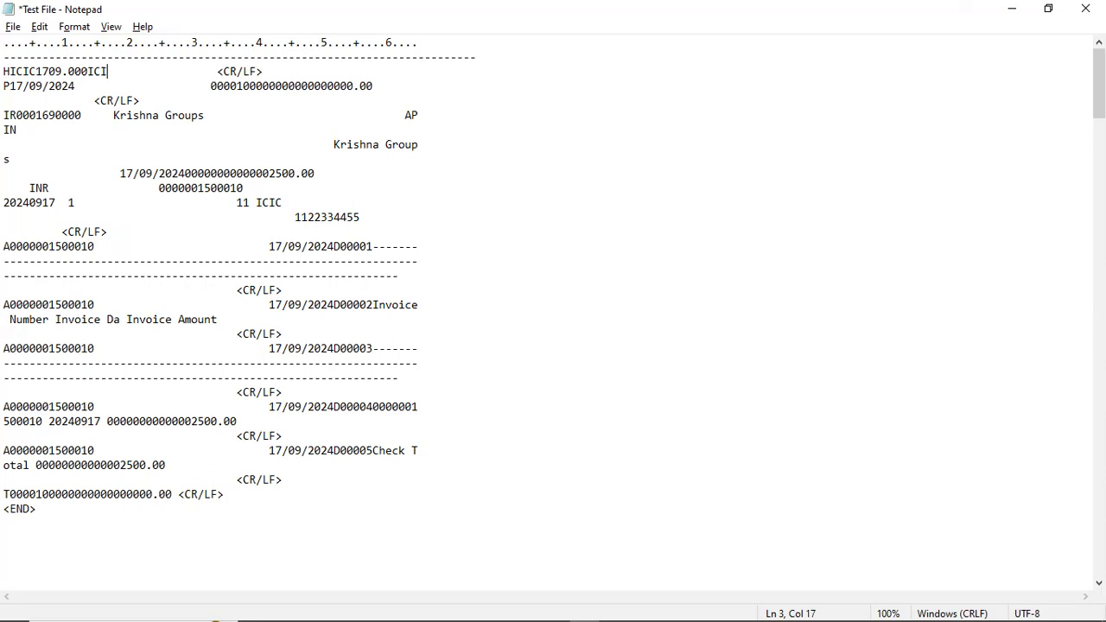
pyautogui.click(319, 115)
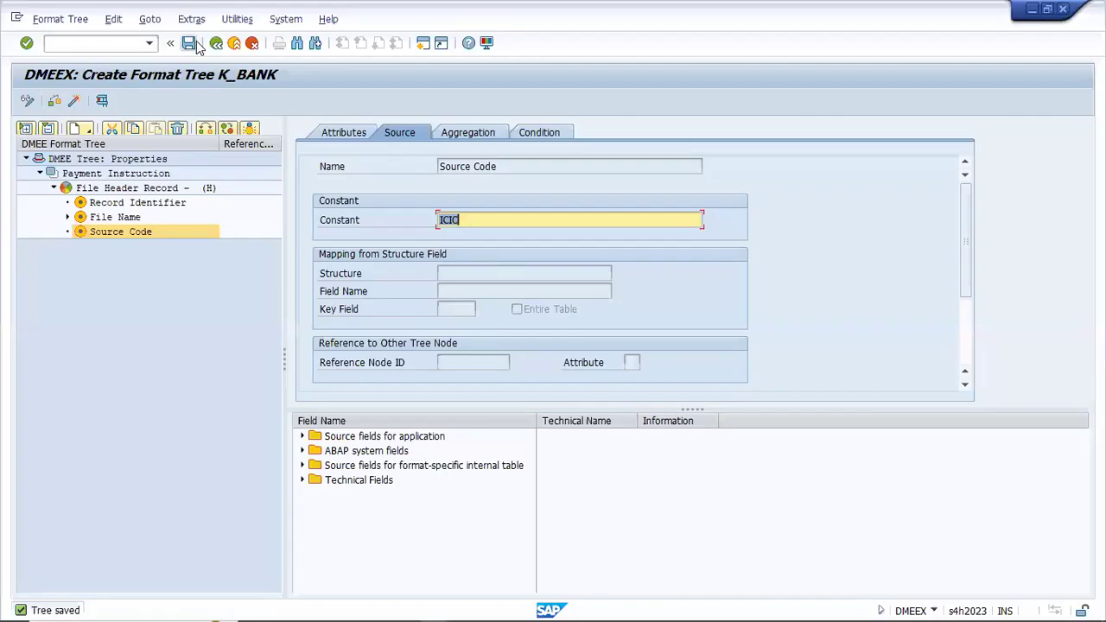
# Save the K_BANK tree after checking the Test File's full header line, and collapse and open the File Header Record node.
pyautogui.click(190, 44)
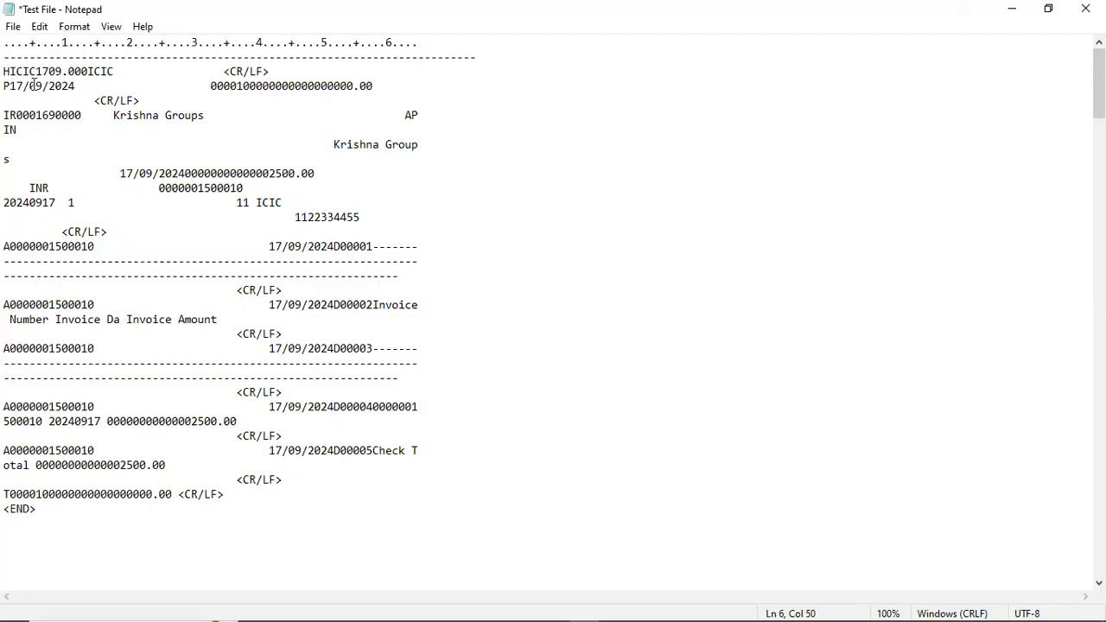
pyautogui.moveTo(4, 71); pyautogui.dragTo(115, 76)
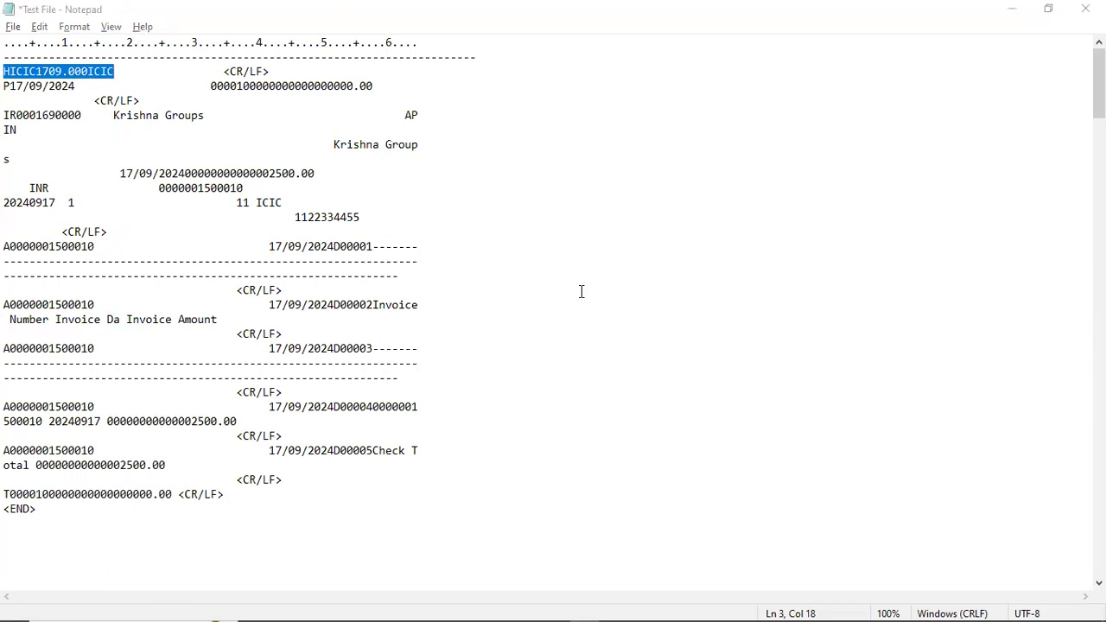
pyautogui.hotkey('alt', 'Tab')
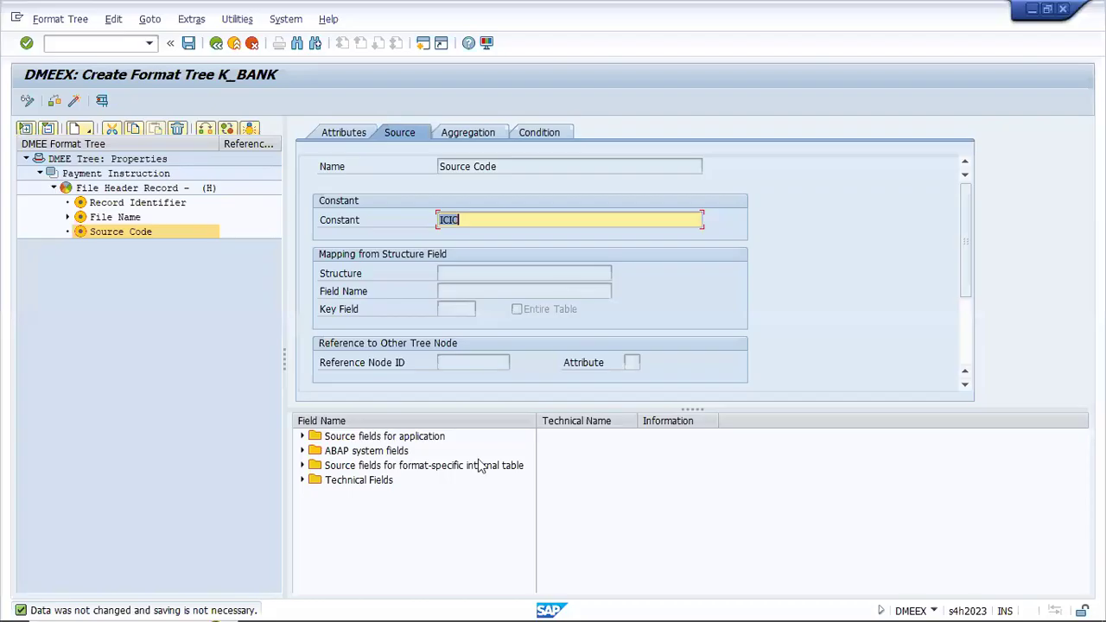
pyautogui.click(190, 45)
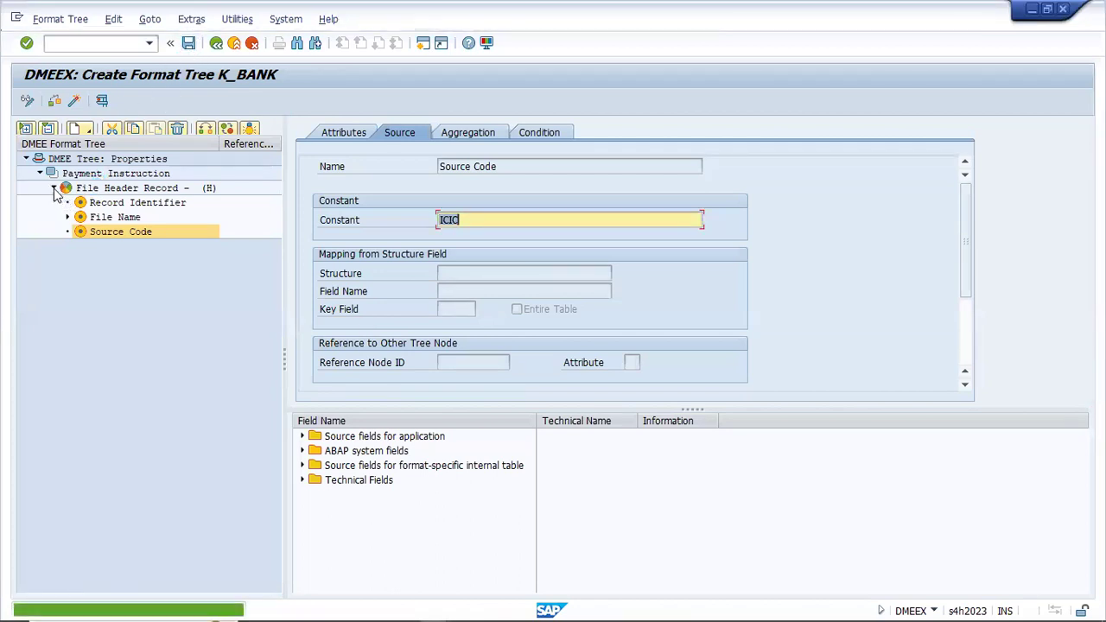
pyautogui.click(54, 187)
pyautogui.click(135, 187)
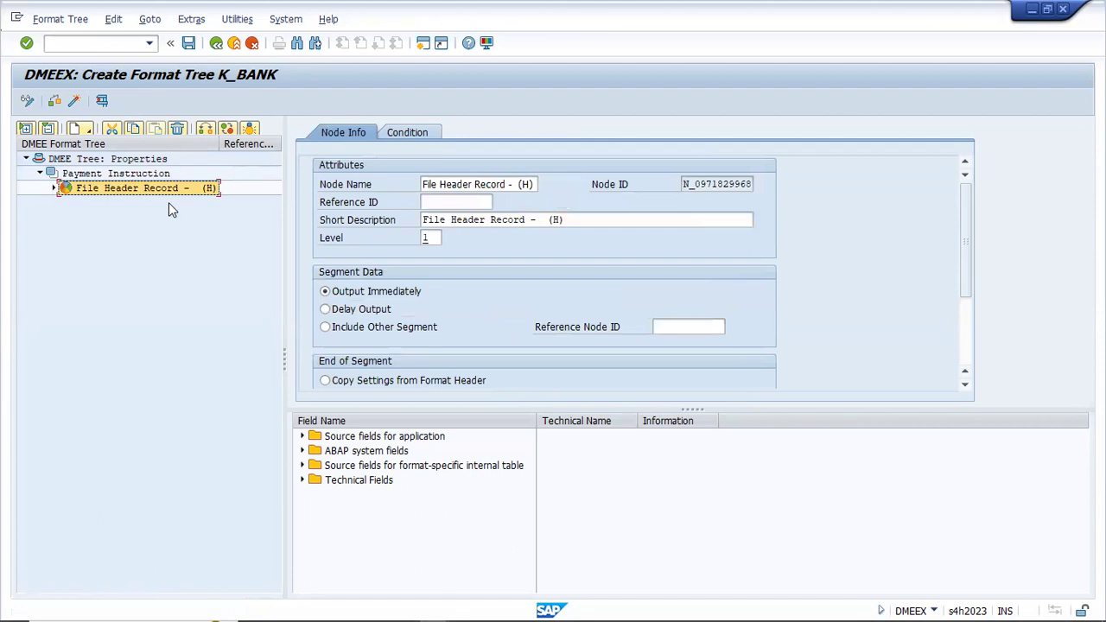
# Examine the Payment Instruction File section and its Header Record #1 field table in the Word specification.
pyautogui.click(432, 237)
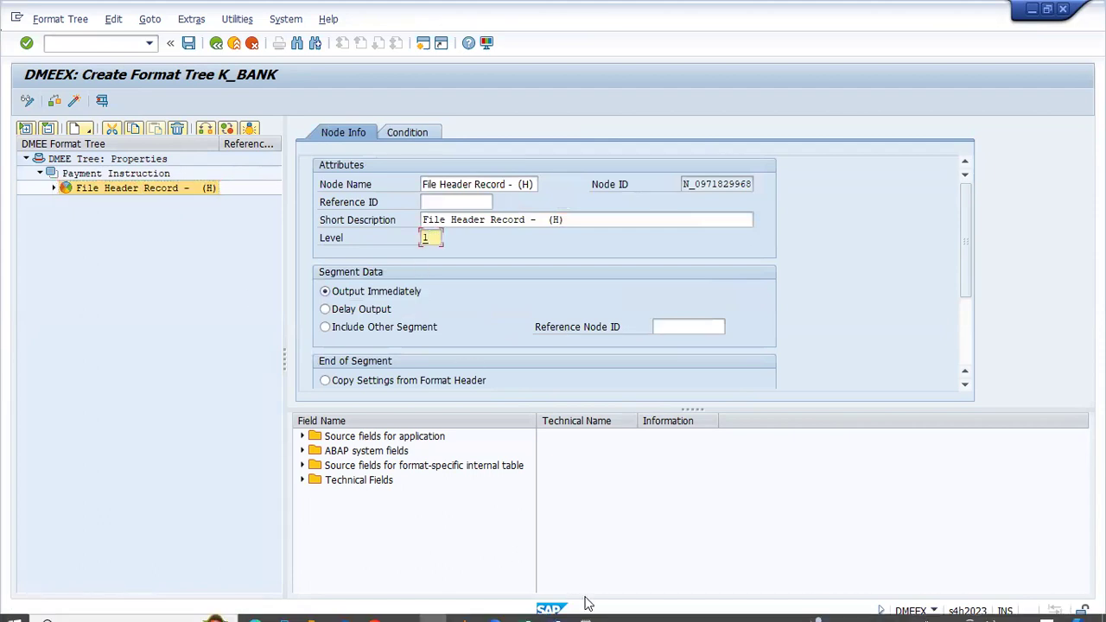
pyautogui.moveTo(555, 610)
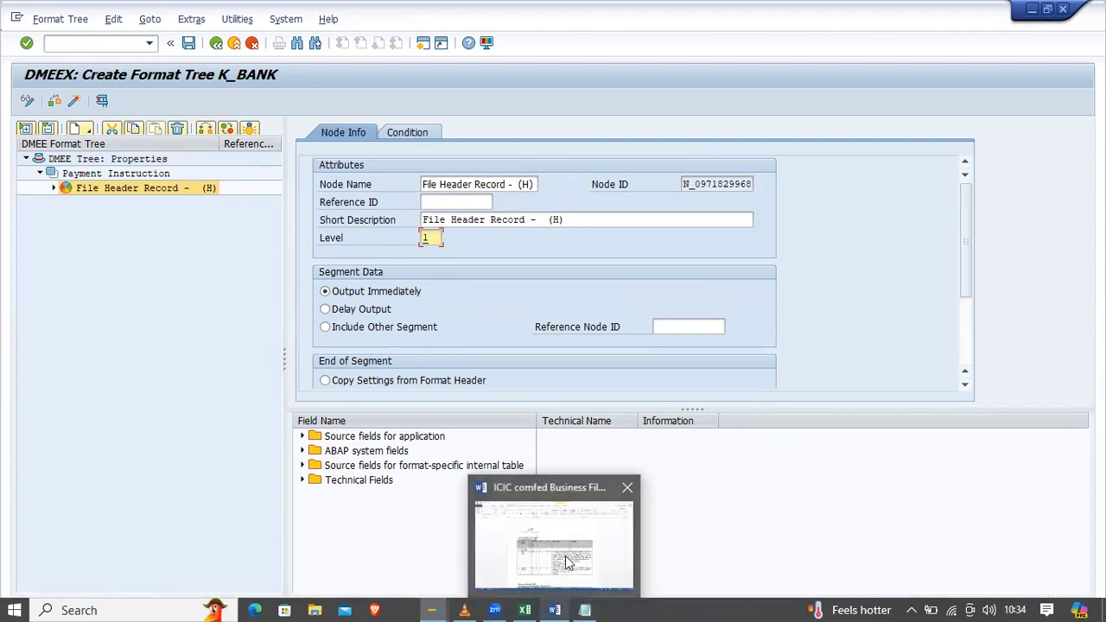
pyautogui.click(568, 564)
pyautogui.press('Down')
pyautogui.press('Down')
pyautogui.press('Down')
pyautogui.press('Down')
pyautogui.press('Down')
pyautogui.press('Down')
pyautogui.press('Down')
pyautogui.press('Down')
pyautogui.press('Down')
pyautogui.press('Down')
pyautogui.press('Down')
pyautogui.press('Down')
pyautogui.press('Down')
pyautogui.press('Down')
pyautogui.press('Down')
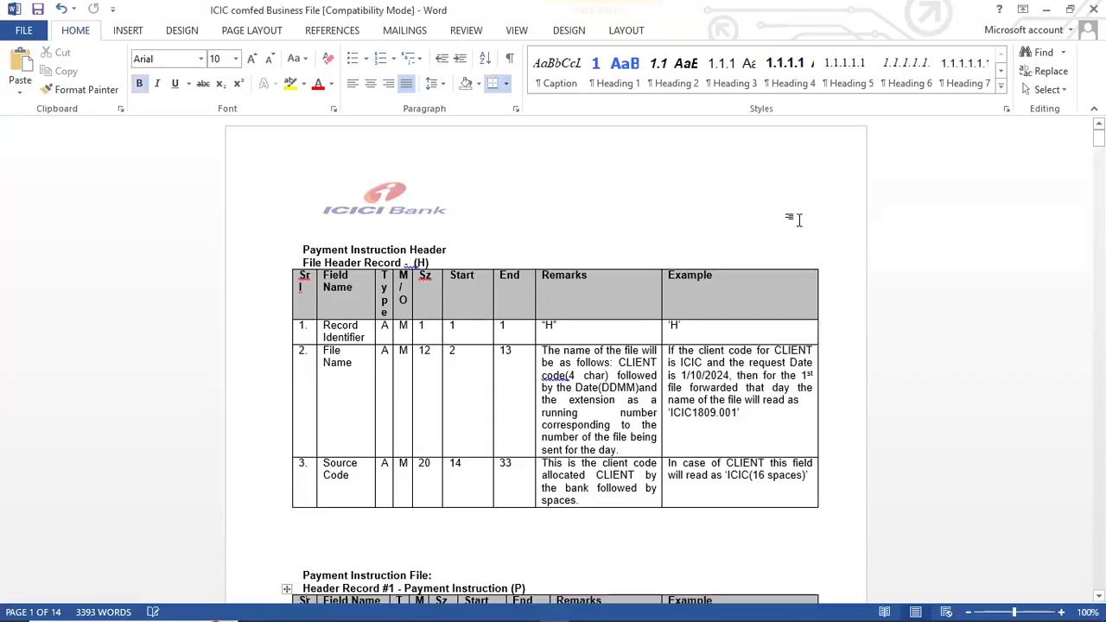
pyautogui.scroll(-10, 799, 221)
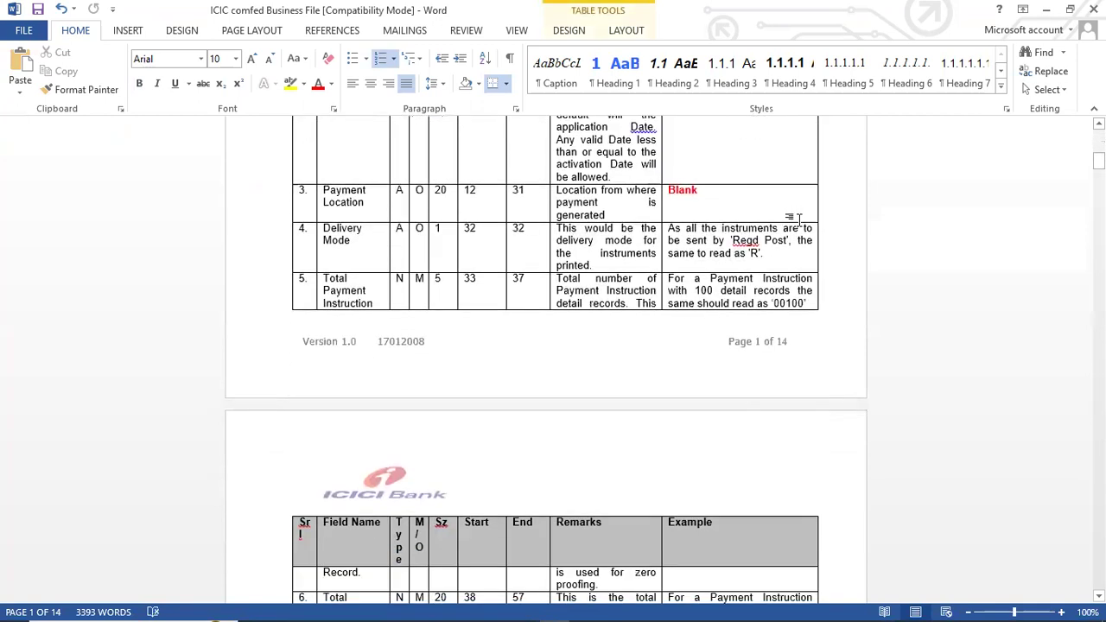
pyautogui.press('Up')
pyautogui.press('Up')
pyautogui.press('Up')
pyautogui.press('Up')
pyautogui.press('Up')
pyautogui.press('Up')
pyautogui.press('Up')
pyautogui.press('Up')
pyautogui.press('Up')
pyautogui.press('Up')
pyautogui.press('Up')
pyautogui.press('Up')
pyautogui.press('Up')
pyautogui.press('Up')
pyautogui.press('Up')
pyautogui.press('Up')
pyautogui.press('Up')
pyautogui.press('Up')
pyautogui.press('Up')
pyautogui.press('Up')
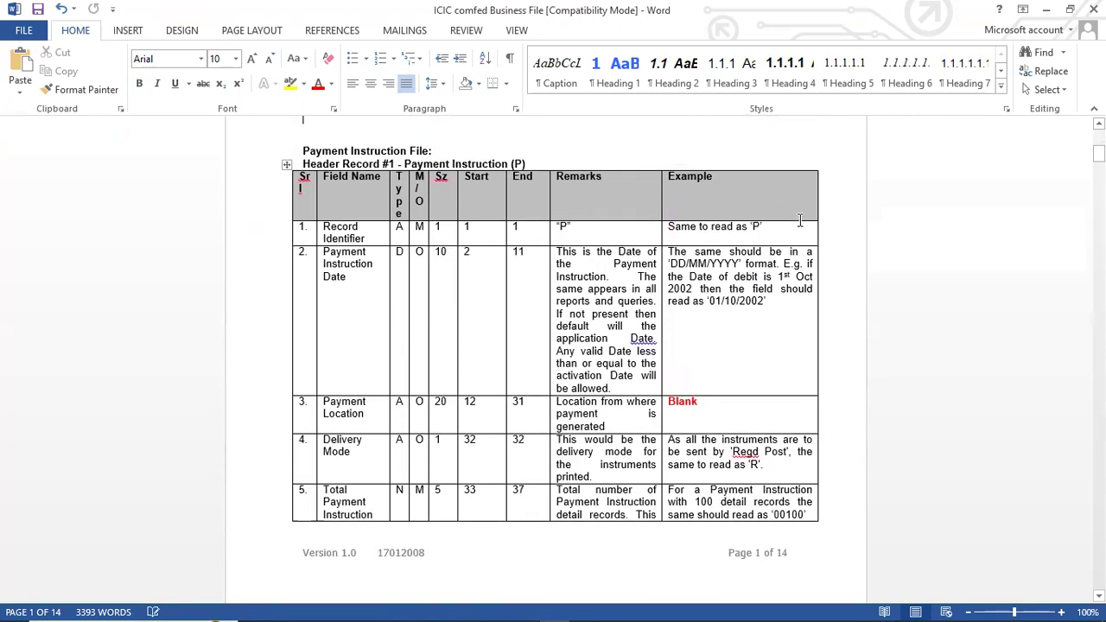
pyautogui.press('Up')
pyautogui.press('Up')
pyautogui.press('Up')
pyautogui.press('Up')
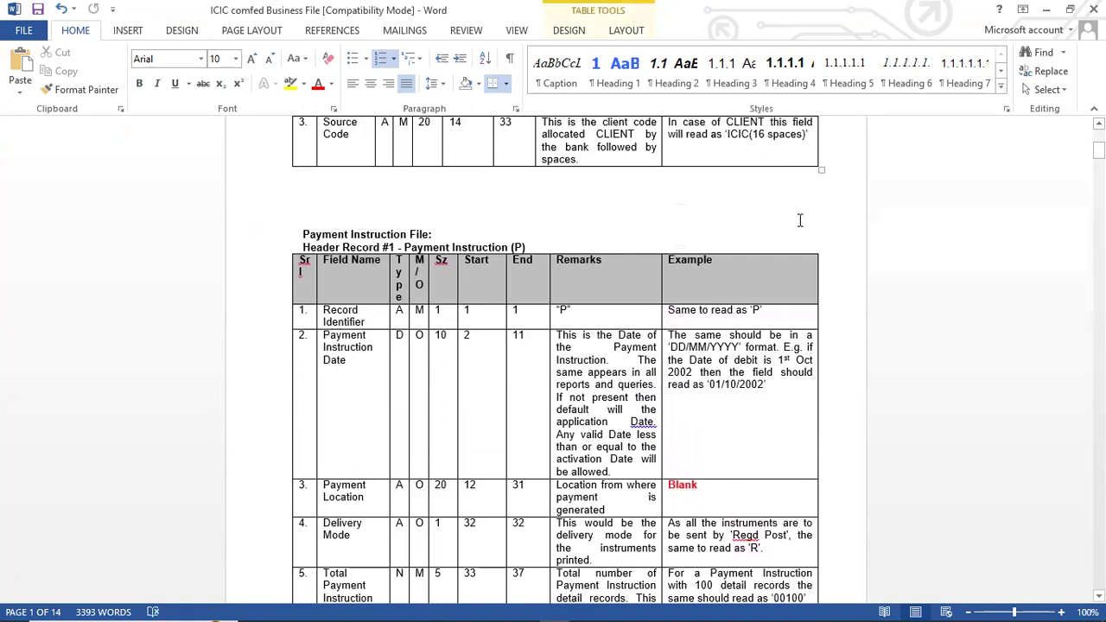
# Copy the heading Payment Instruction File from the Word specification and create a segment in DMEEX at the same level as File Header Record.
pyautogui.moveTo(428, 234); pyautogui.dragTo(316, 243)
pyautogui.hotkey('ctrl', 'c')
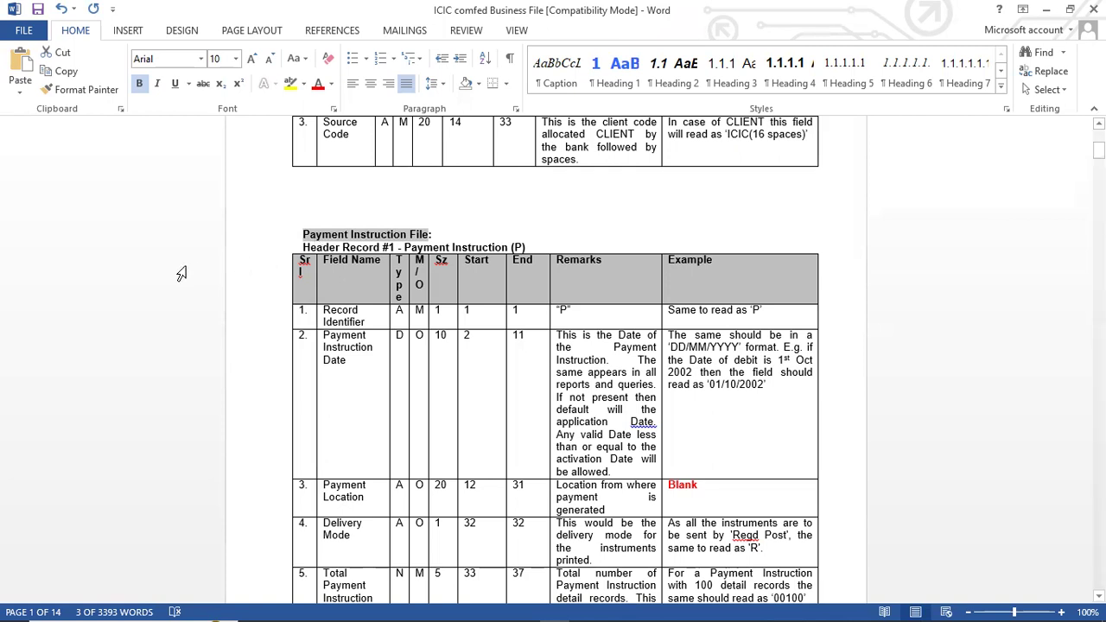
pyautogui.hotkey('alt', 'Tab')
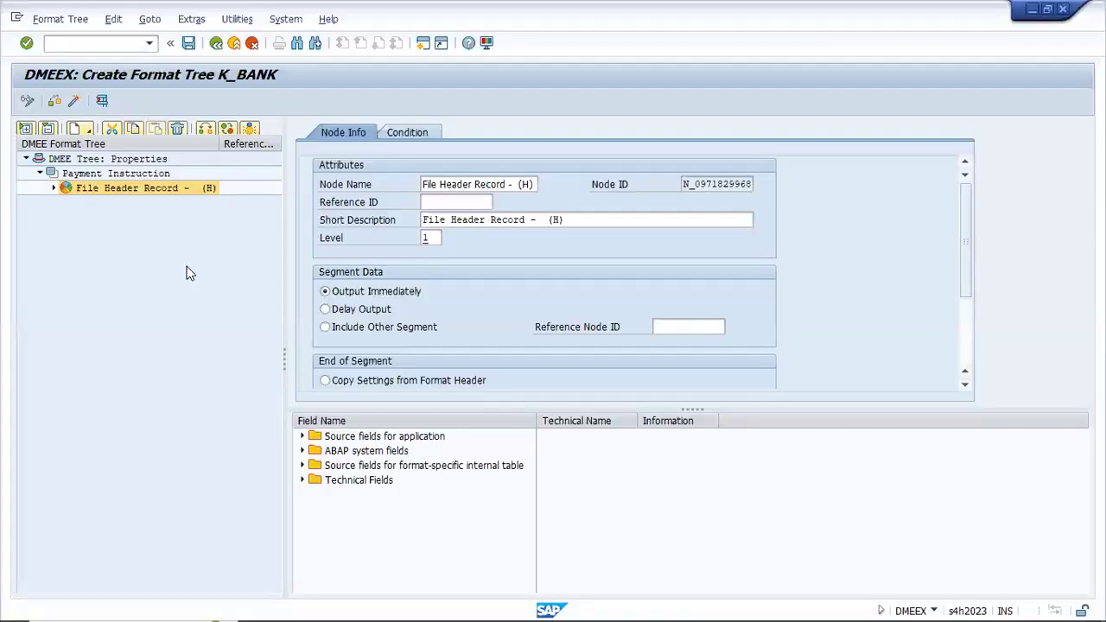
pyautogui.click(96, 191)
pyautogui.rightClick(97, 191)
pyautogui.moveTo(153, 200)
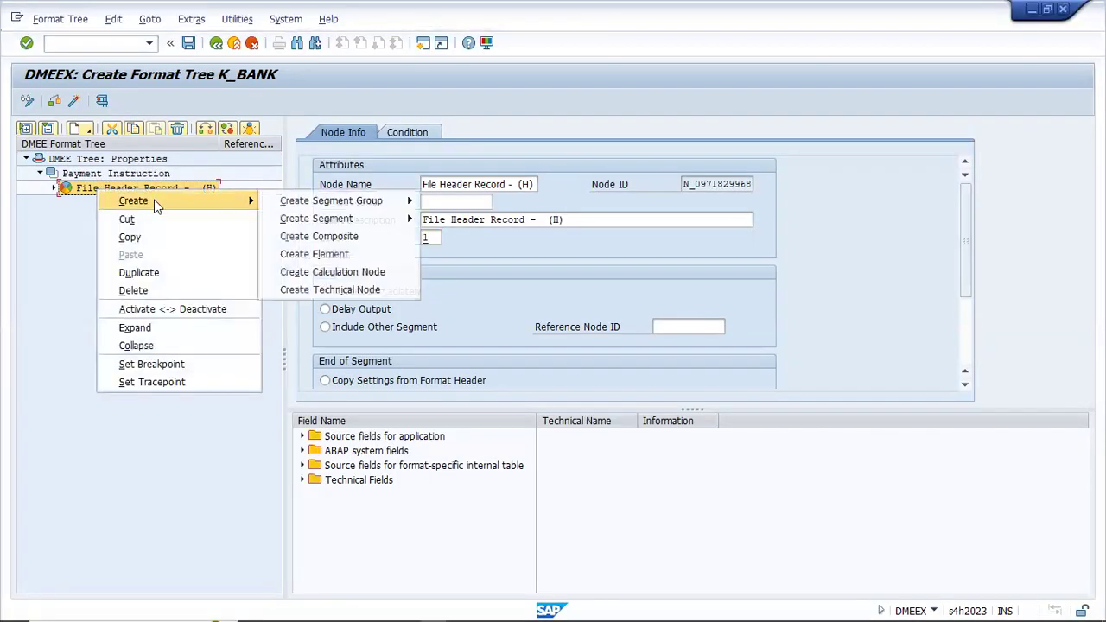
pyautogui.moveTo(330, 222)
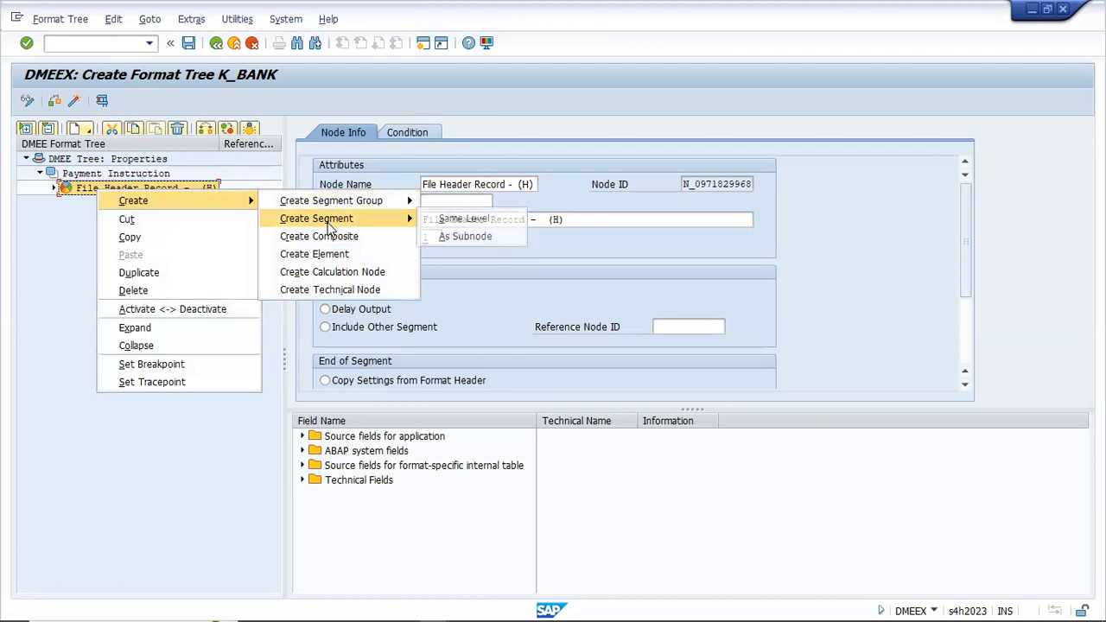
pyautogui.click(463, 218)
# Enter Payment Instruction File as both the node name and the short description of the new segment.
pyautogui.click(529, 183)
pyautogui.press('BackSpace')
pyautogui.press('BackSpace')
pyautogui.press('BackSpace')
pyautogui.press('BackSpace')
pyautogui.press('BackSpace')
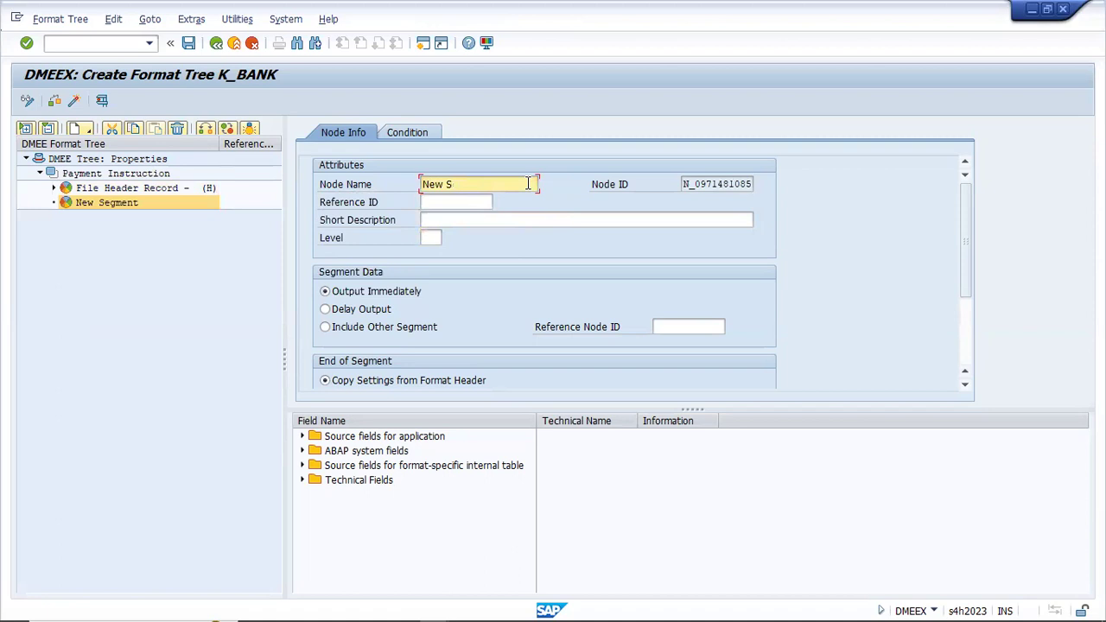
pyautogui.press('BackSpace')
pyautogui.press('BackSpace')
pyautogui.press('BackSpace')
pyautogui.press('BackSpace')
pyautogui.press('BackSpace')
pyautogui.hotkey('ctrl', 'v')
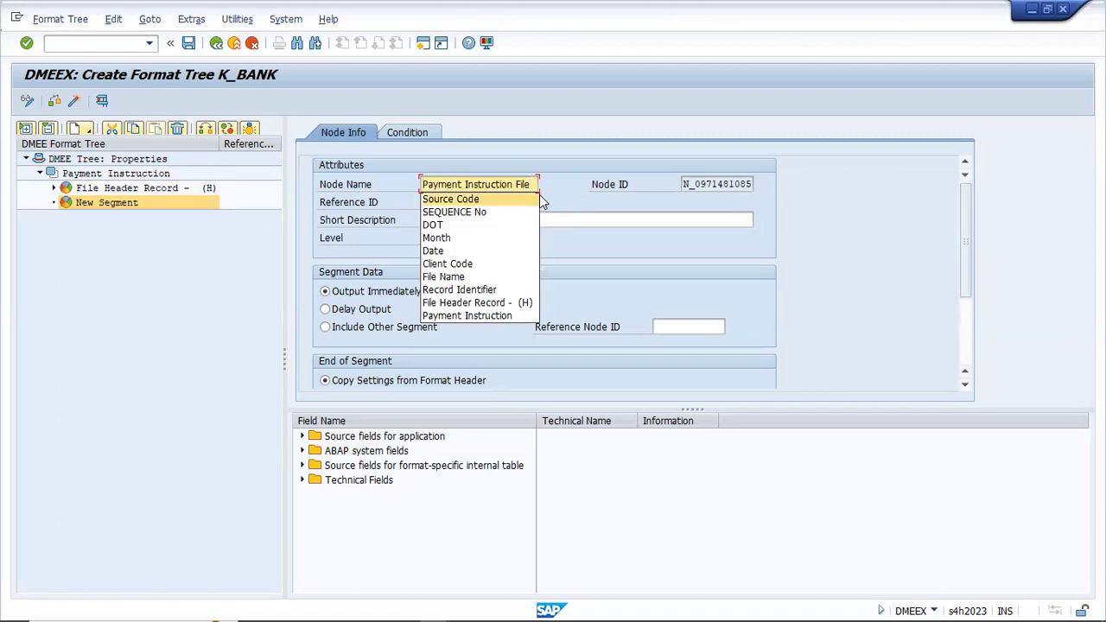
pyautogui.click(594, 204)
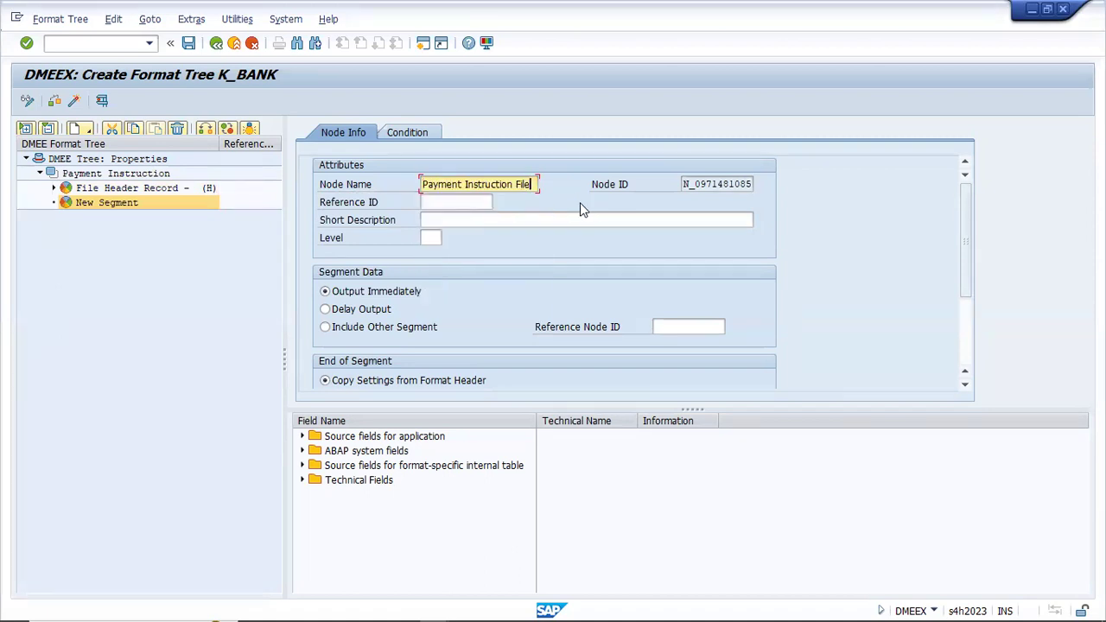
pyautogui.click(463, 220)
pyautogui.hotkey('ctrl', 'v')
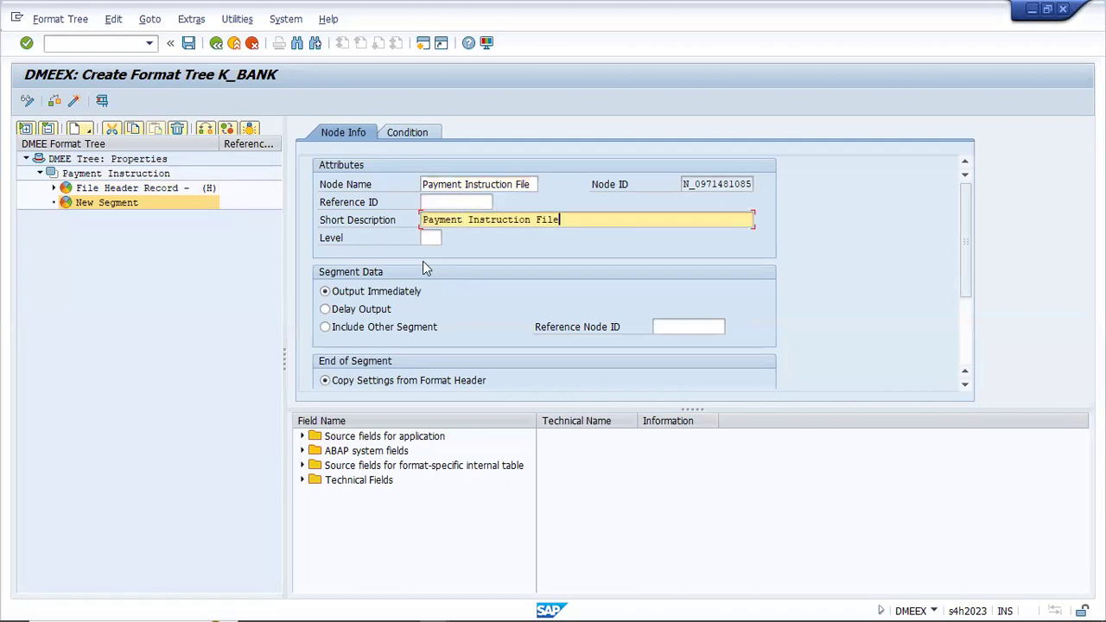
# Define different end-of-segment settings for the Payment Instruction File segment with Carriage Return and Line Feed, and save the tree.
pyautogui.click(965, 385)
pyautogui.click(965, 384)
pyautogui.click(424, 313)
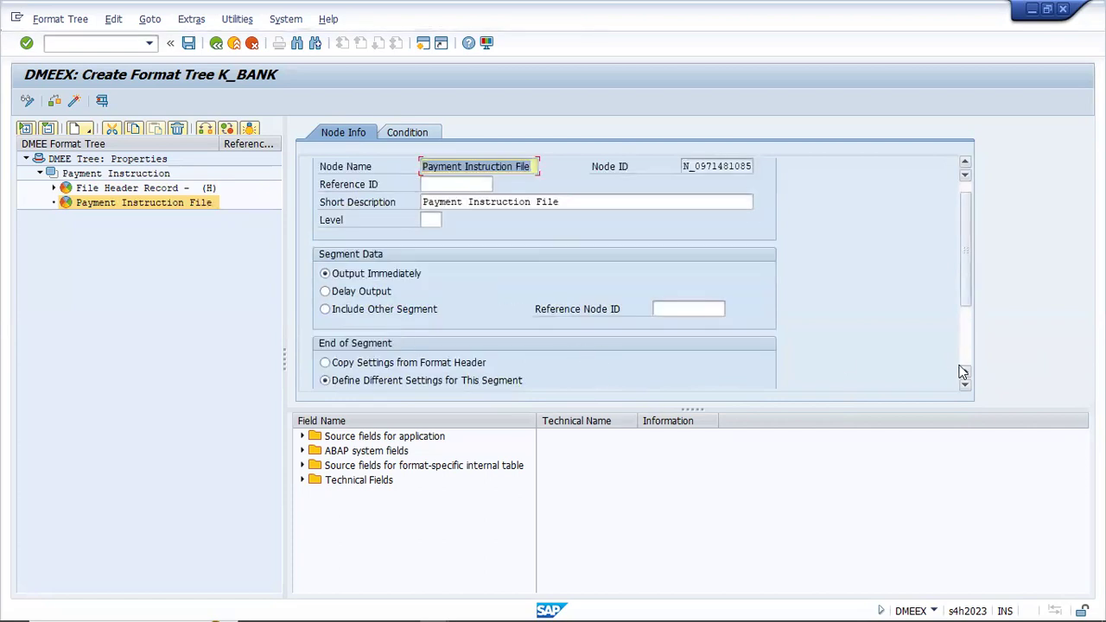
pyautogui.scroll(-3, 965, 356)
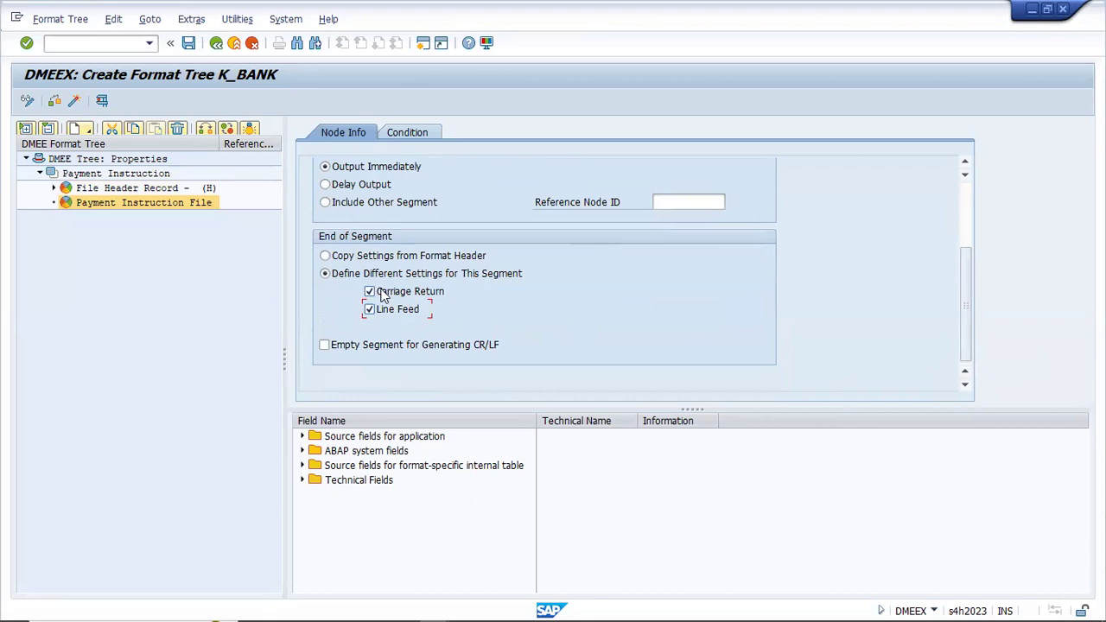
pyautogui.click(191, 46)
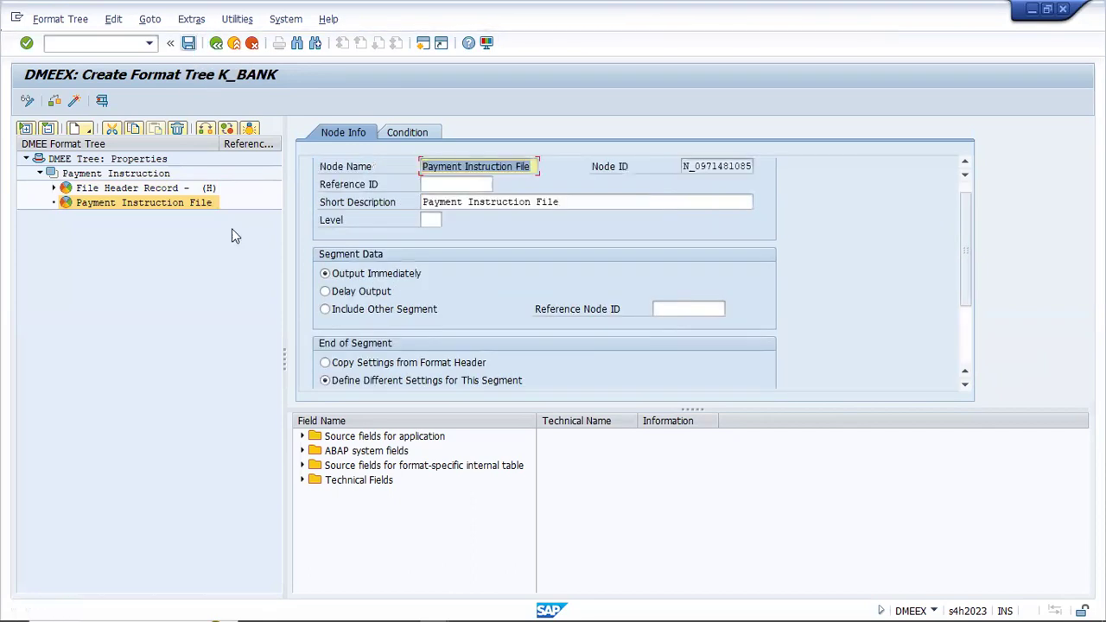
# Append -P to the Payment Instruction File segment's short description and node name after checking the Word specification, and save the tree.
pyautogui.click(148, 207)
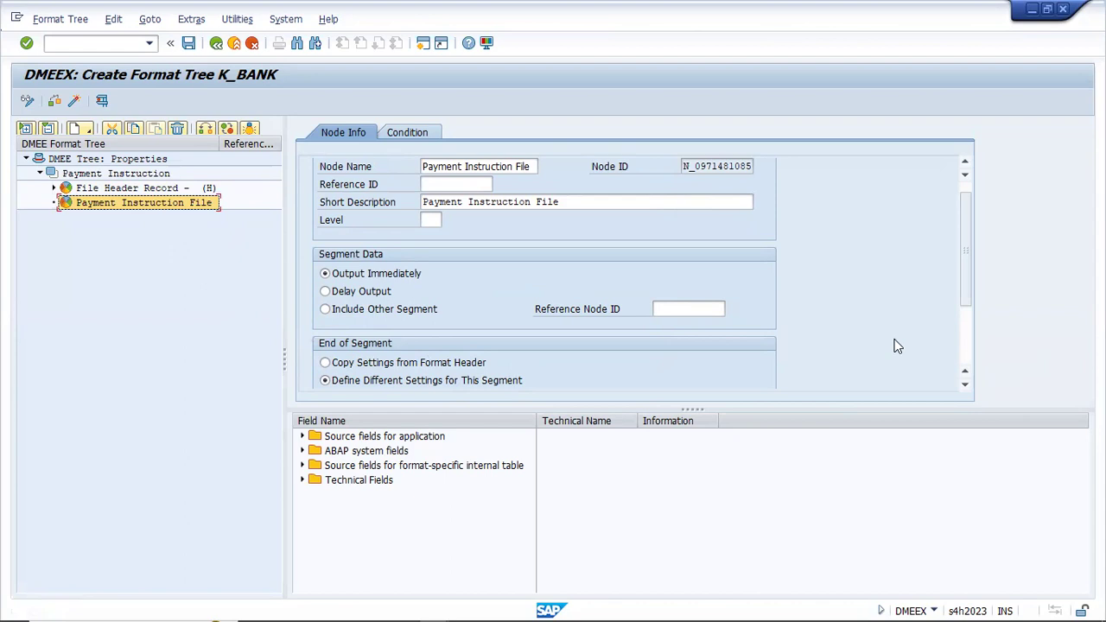
pyautogui.hotkey('alt', 'Tab')
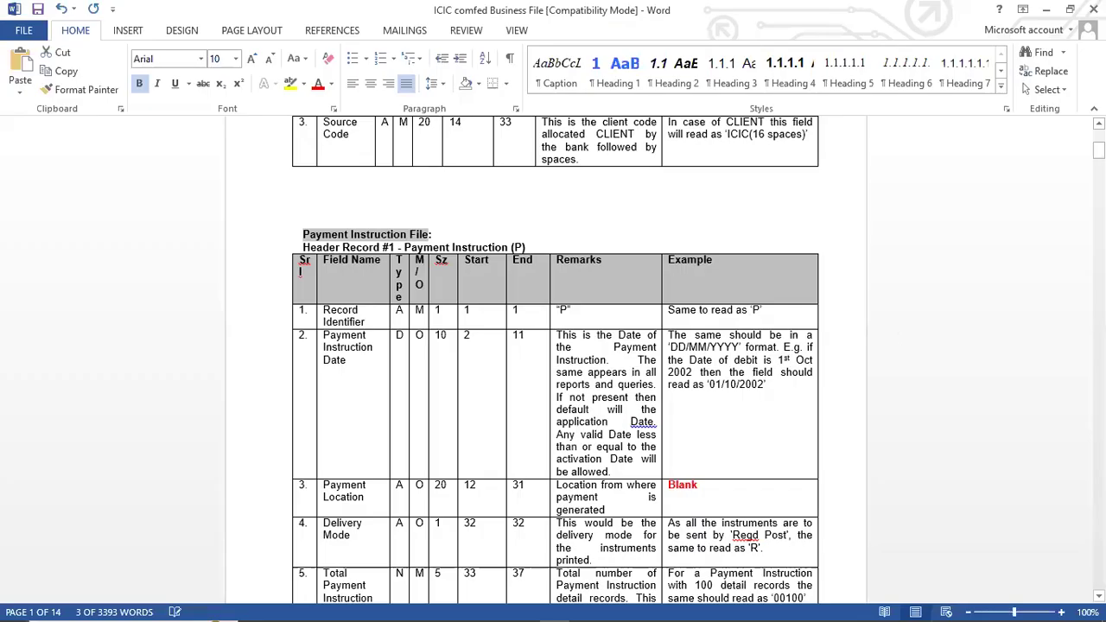
pyautogui.hotkey('alt', 'Tab')
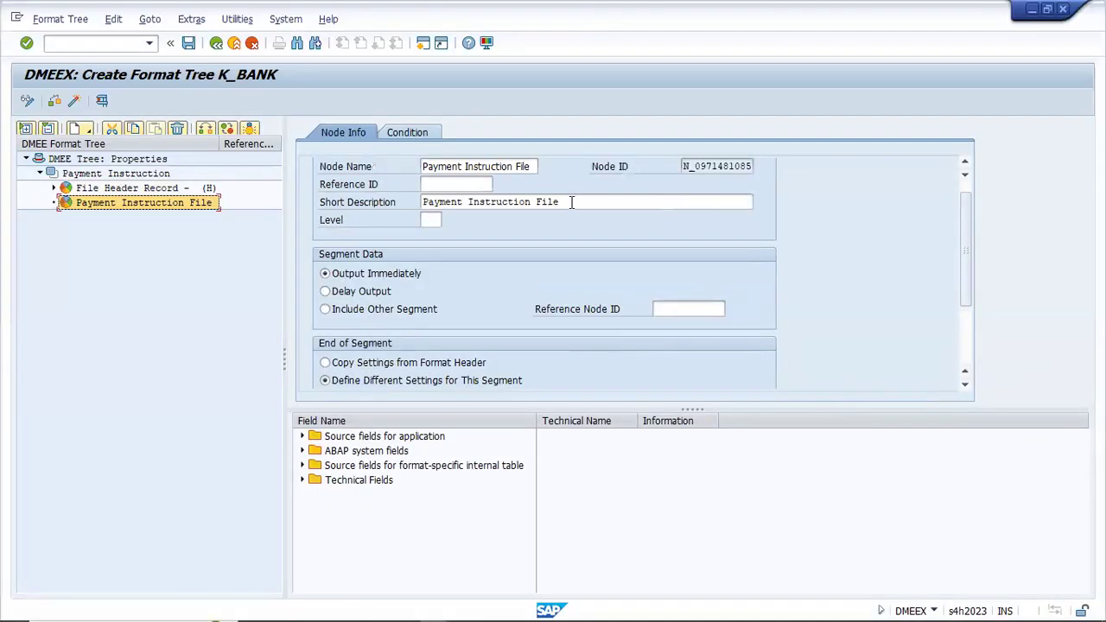
pyautogui.click(572, 202)
pyautogui.write('-P')
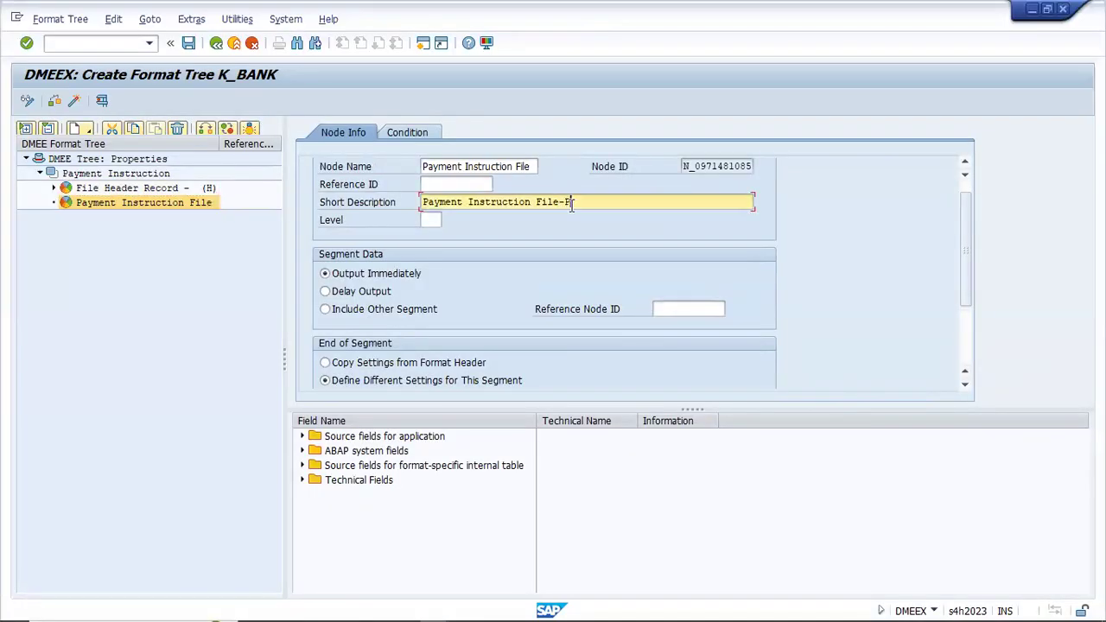
pyautogui.click(536, 168)
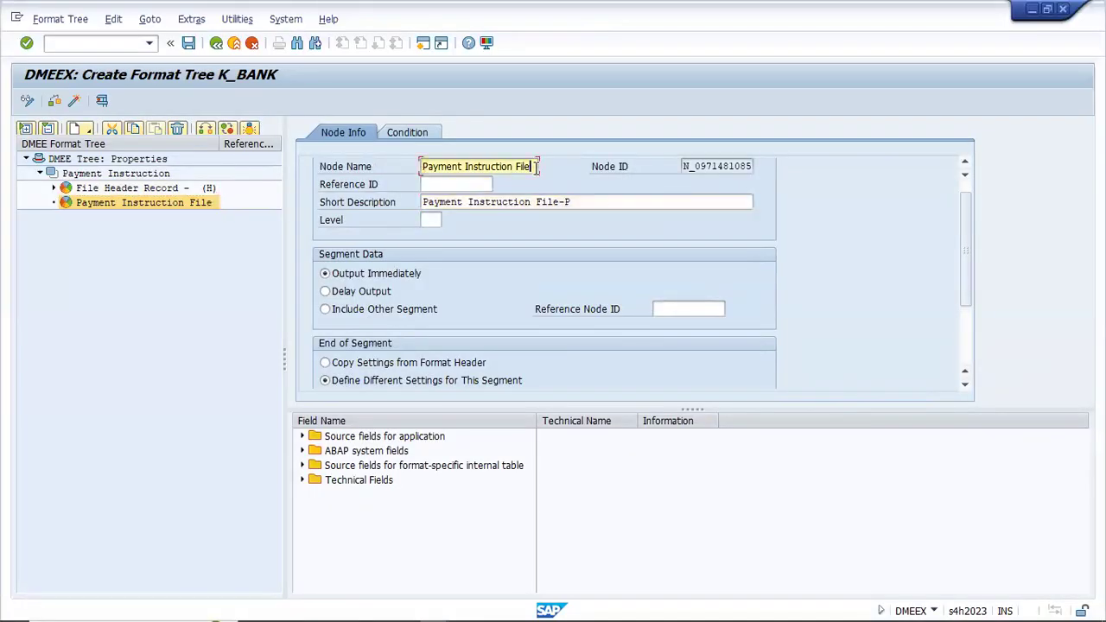
pyautogui.write('-P')
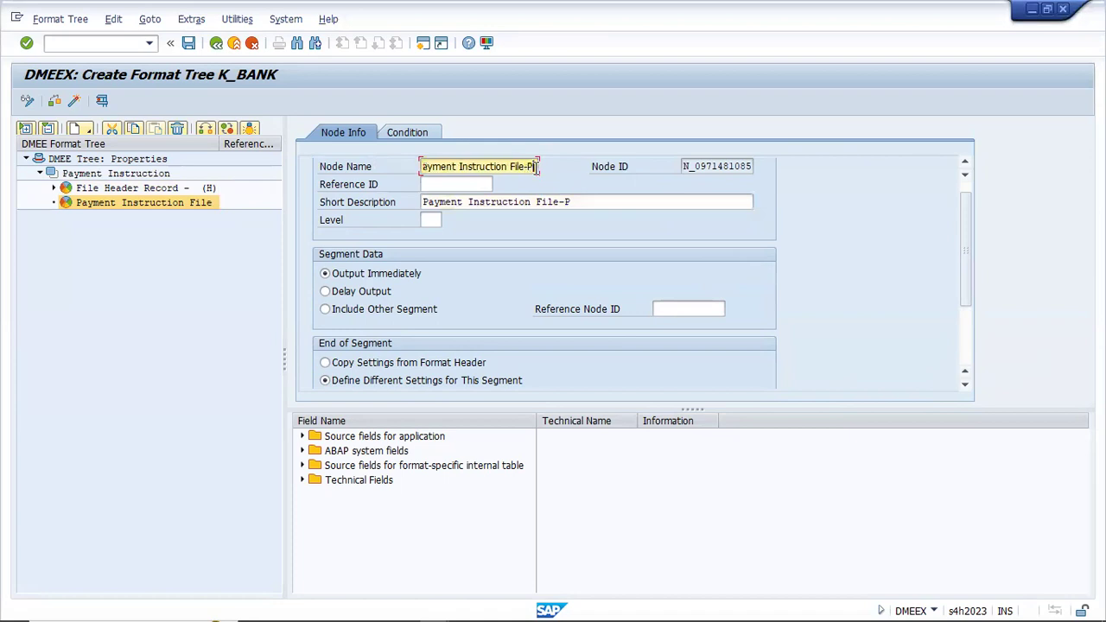
pyautogui.click(189, 43)
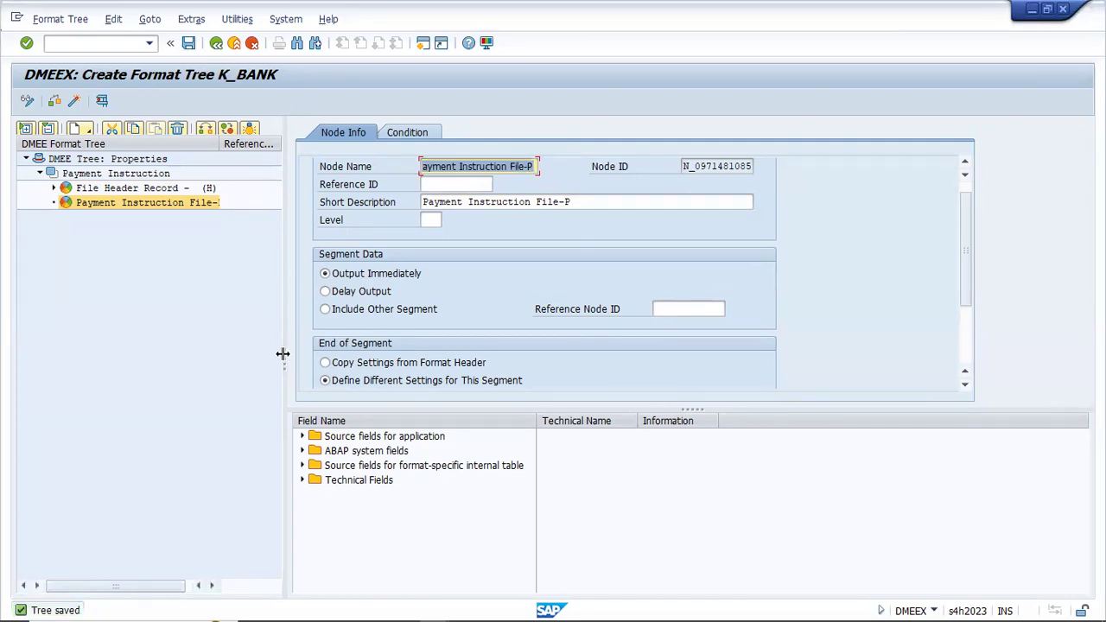
# Widen the format tree area and review the Payment Instruction File-P segment's end-of-segment settings.
pyautogui.moveTo(283, 354); pyautogui.dragTo(383, 350)
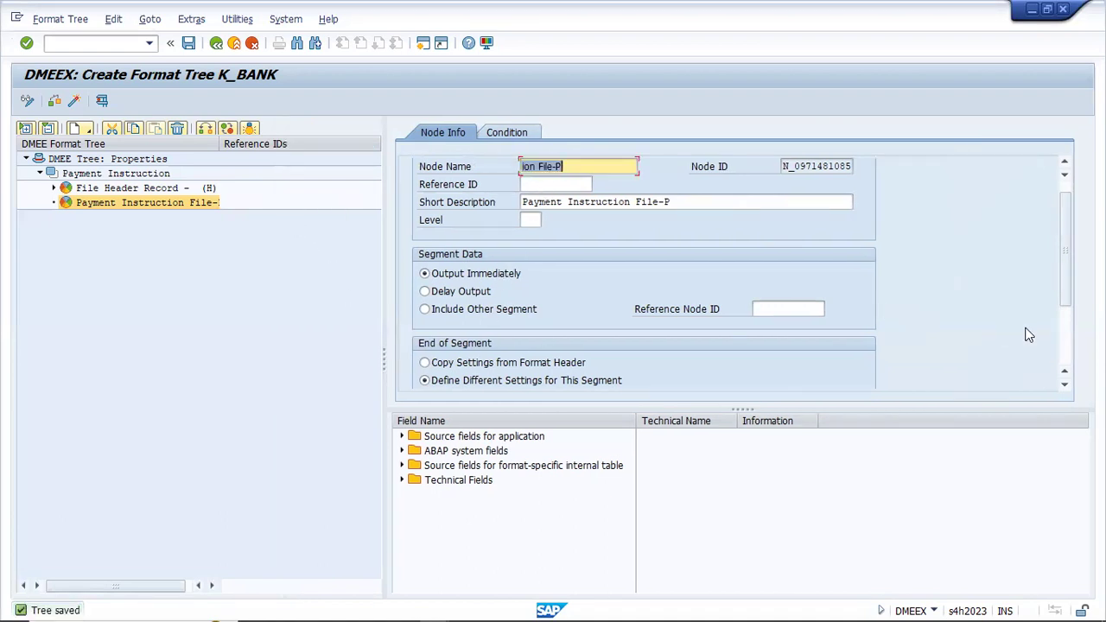
pyautogui.click(1065, 344)
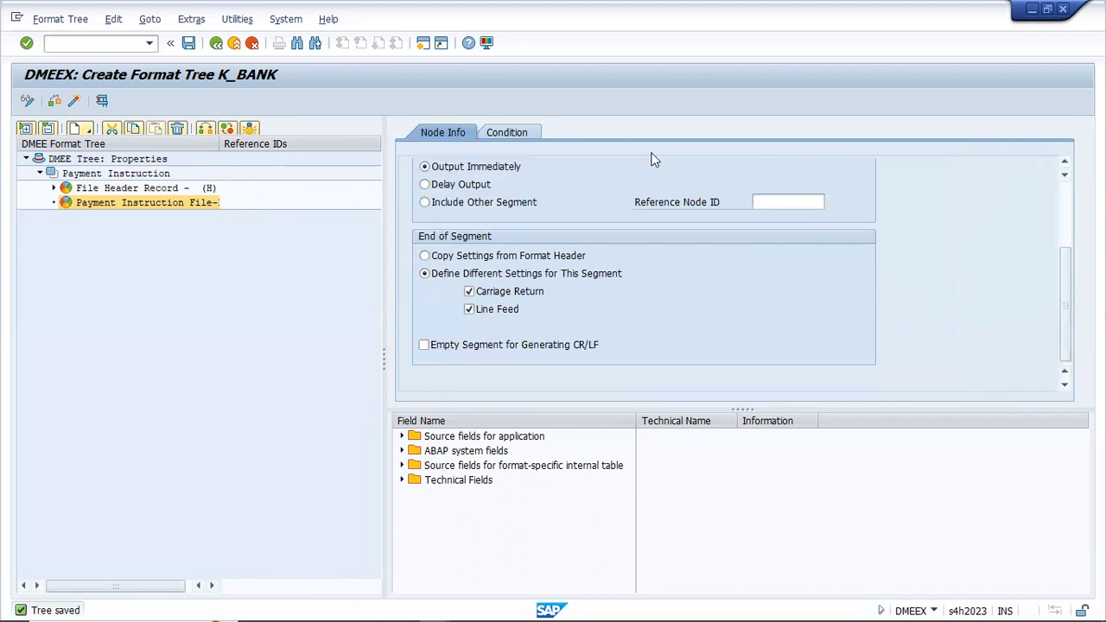
pyautogui.click(1066, 209)
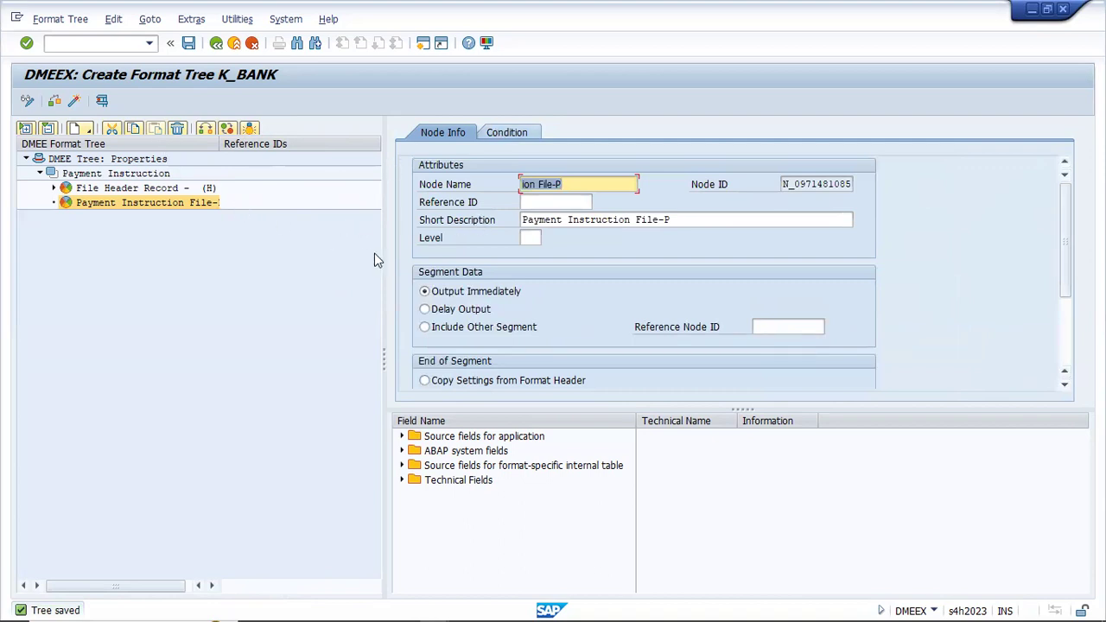
# Create a new element under the Payment Instruction File-P segment.
pyautogui.rightClick(180, 209)
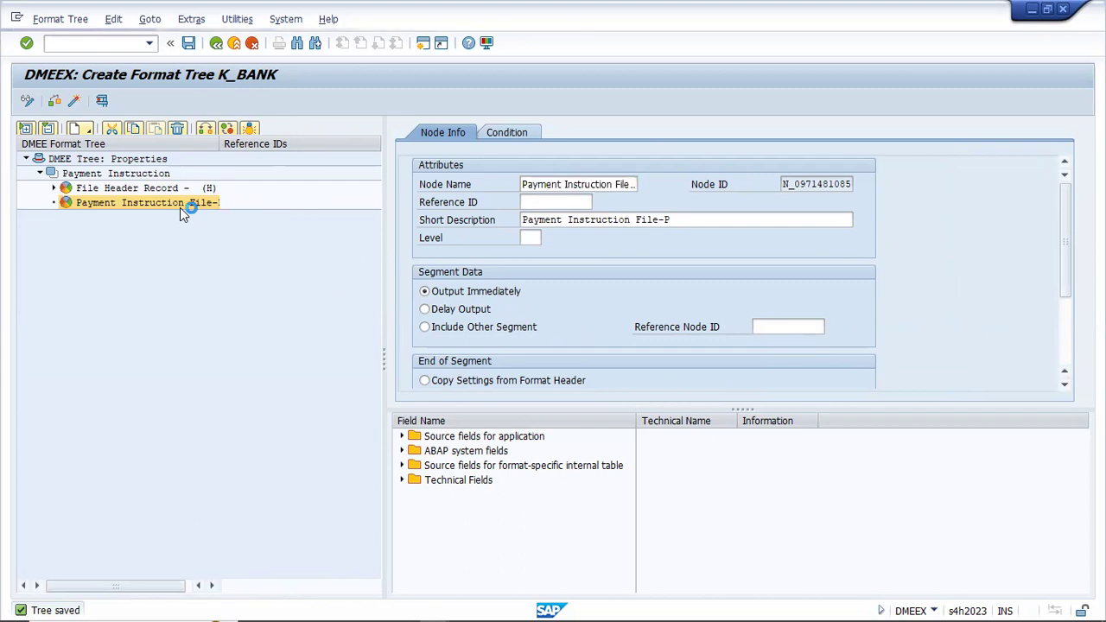
pyautogui.moveTo(216, 222)
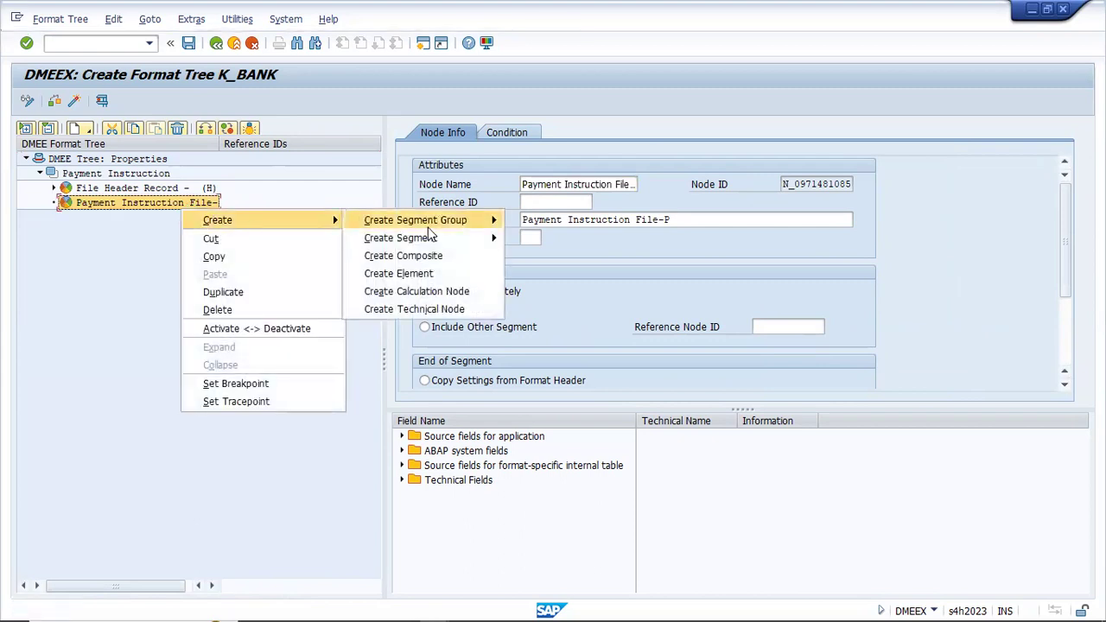
pyautogui.moveTo(430, 238)
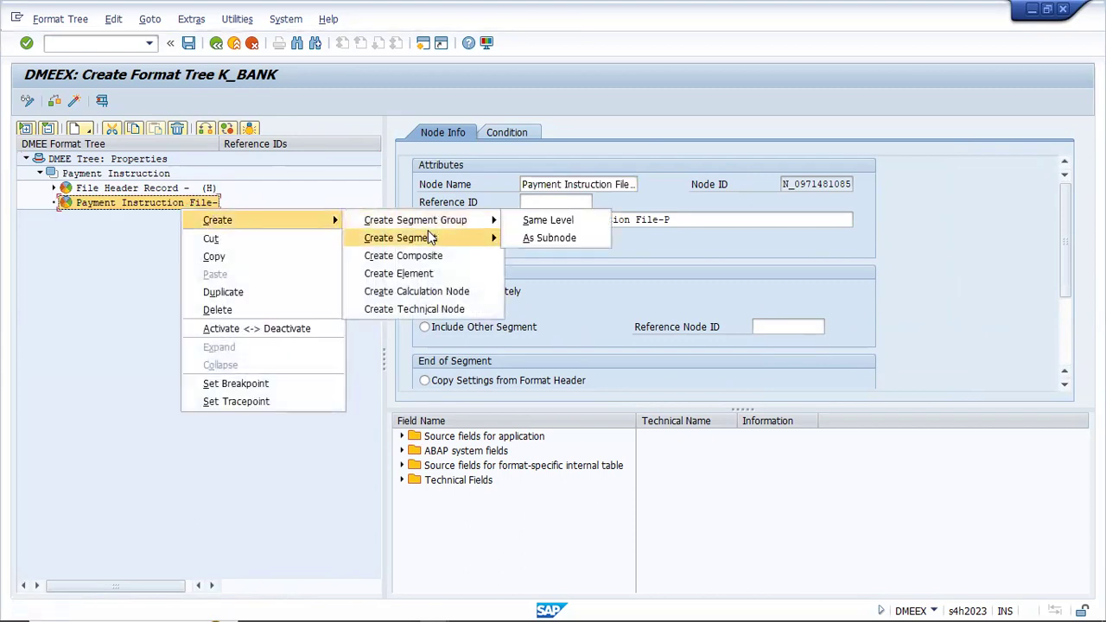
pyautogui.click(432, 274)
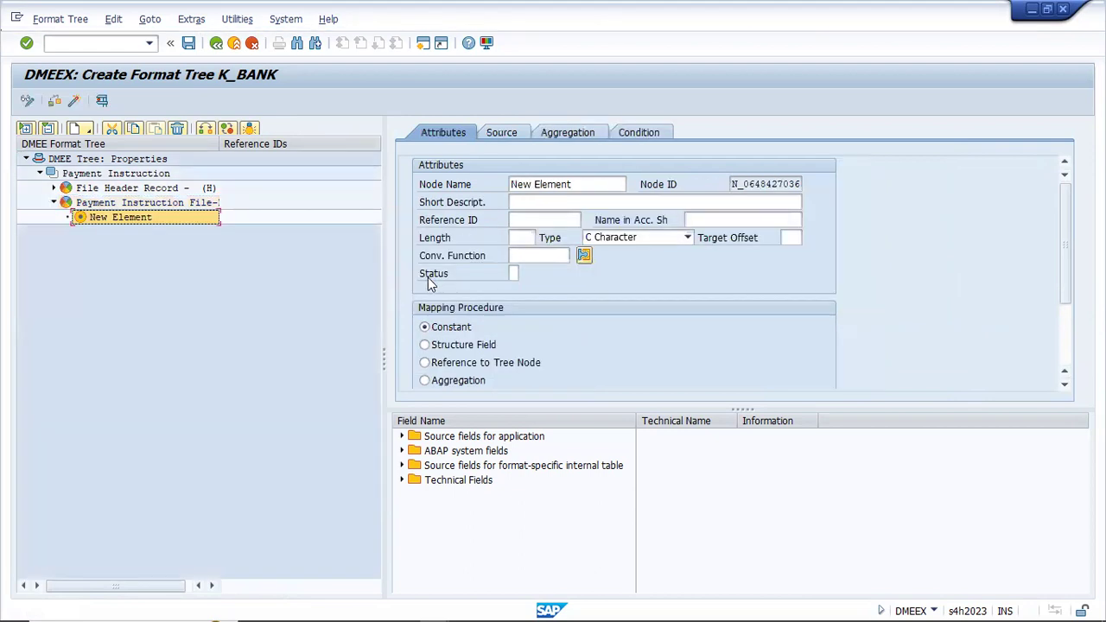
# Copy the first field name from the Word specification's Payment Instruction table and name the new element Record Identifier.
pyautogui.hotkey('alt', 'Tab')
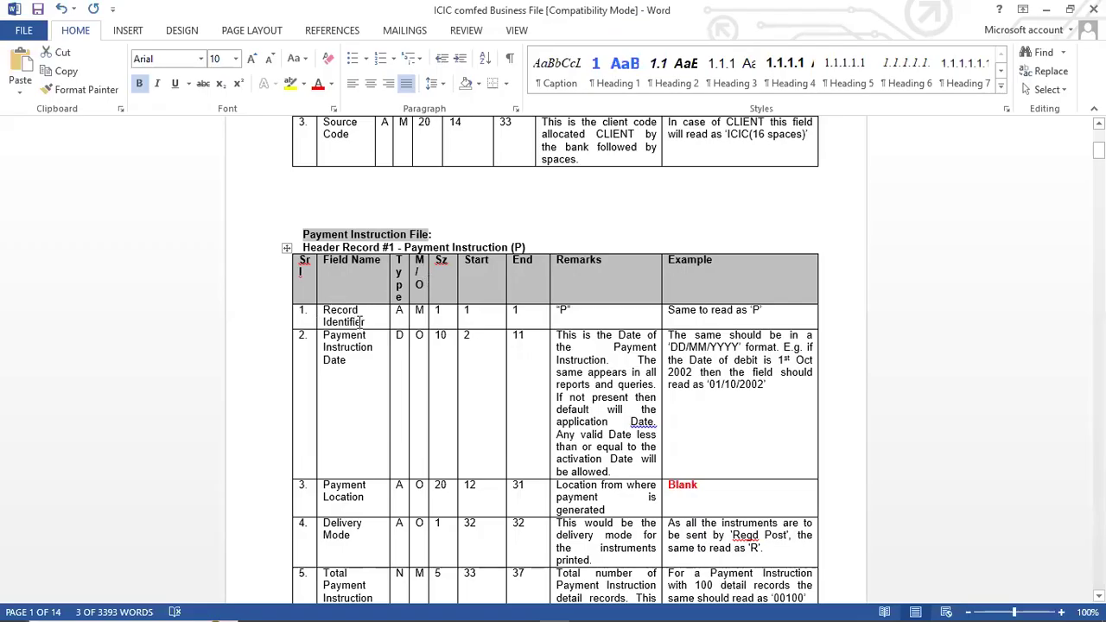
pyautogui.moveTo(365, 321); pyautogui.dragTo(325, 313)
pyautogui.hotkey('ctrl', 'c')
pyautogui.hotkey('alt', 'Tab')
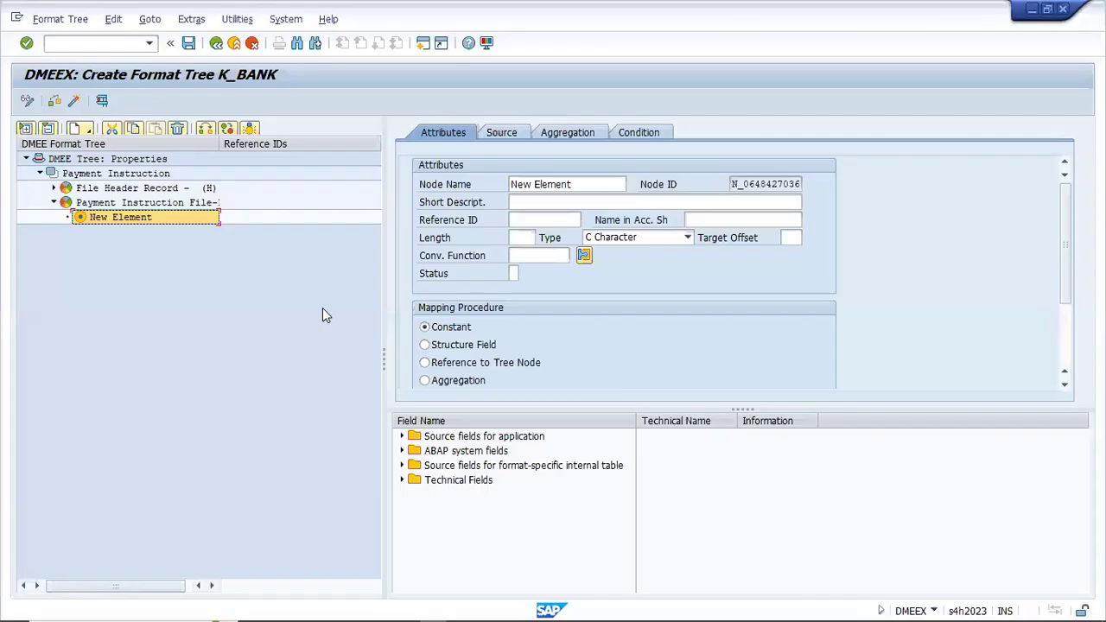
pyautogui.click(582, 183)
pyautogui.press('BackSpace')
pyautogui.press('BackSpace')
pyautogui.press('BackSpace')
pyautogui.press('BackSpace')
pyautogui.press('BackSpace')
pyautogui.press('BackSpace')
pyautogui.press('BackSpace')
pyautogui.press('BackSpace')
pyautogui.press('BackSpace')
pyautogui.press('BackSpace')
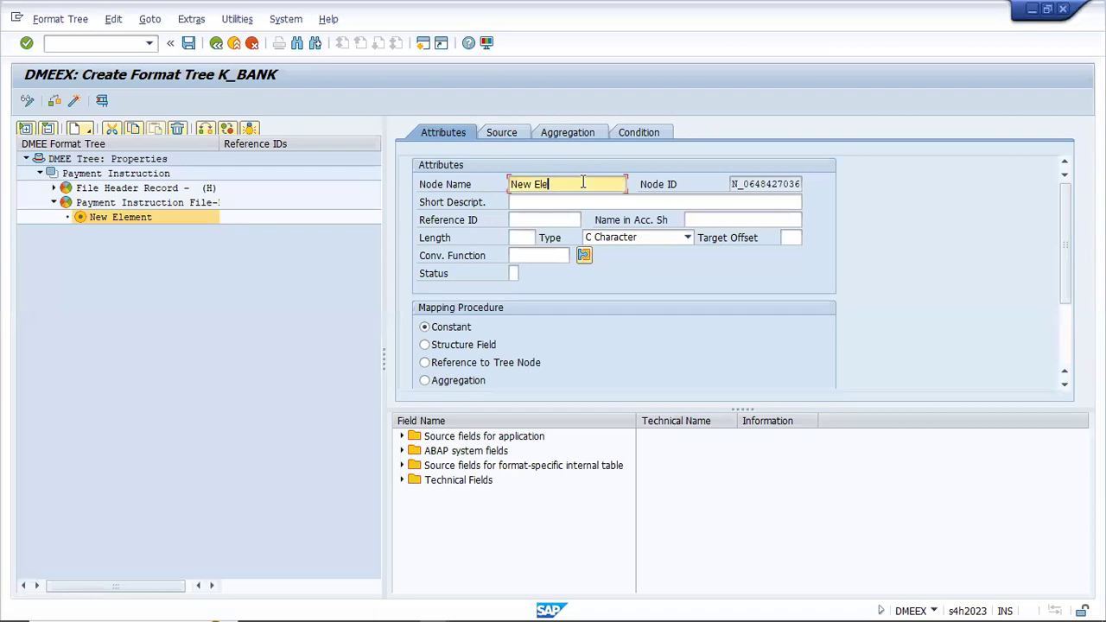
pyautogui.hotkey('ctrl', 'v')
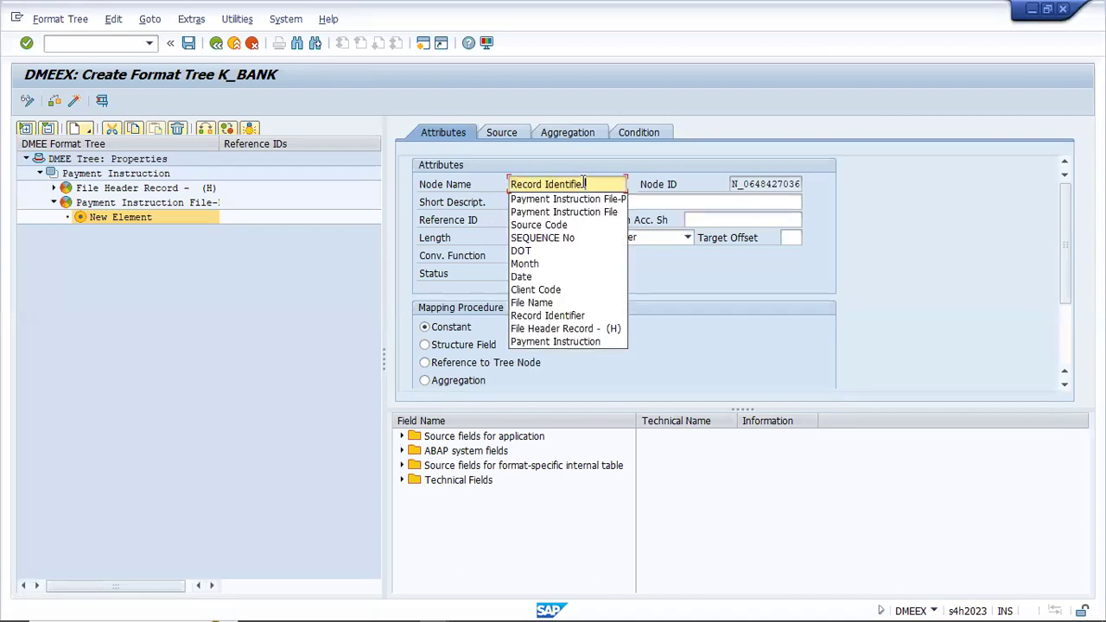
# Append -P to the new element's node name, and set short description Record Identifier, length 1 and conversion function CL.
pyautogui.write('-P')
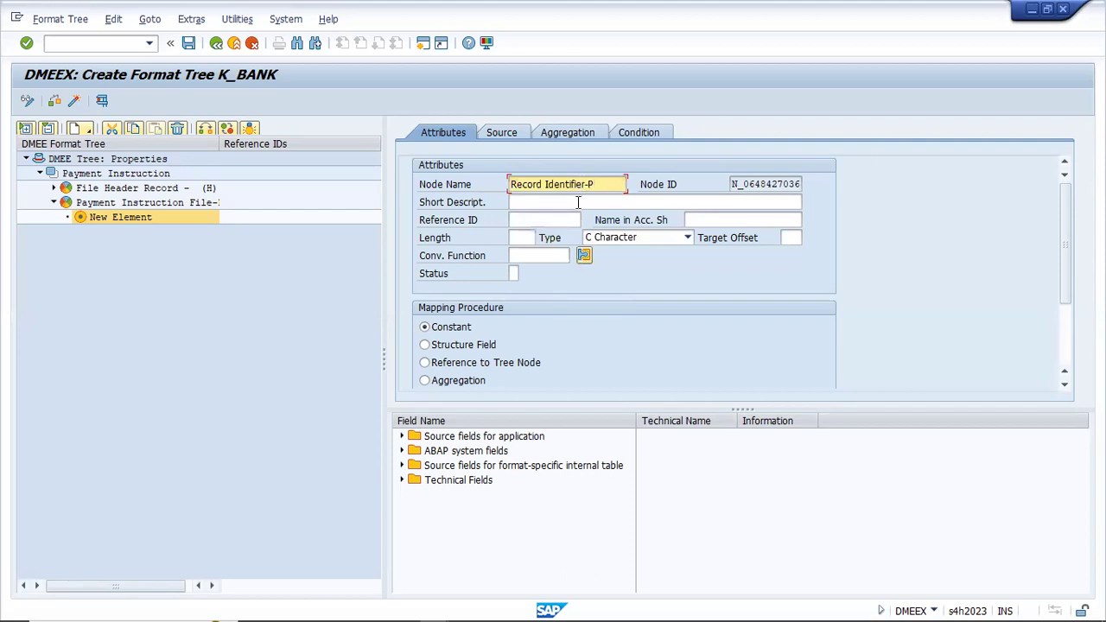
pyautogui.click(578, 202)
pyautogui.hotkey('ctrl', 'v')
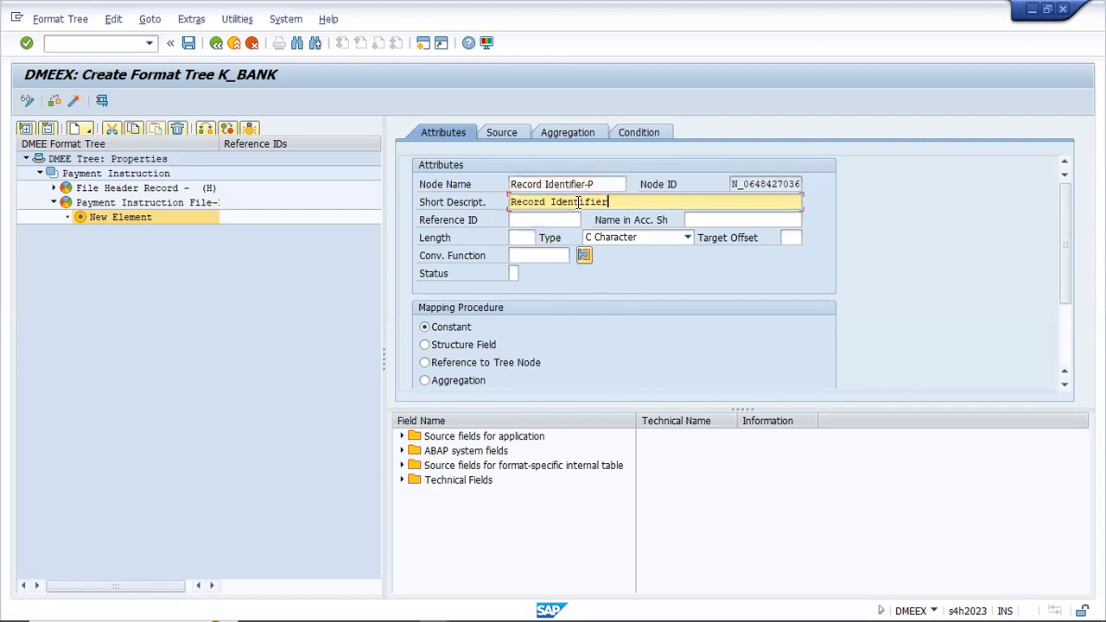
pyautogui.click(517, 239)
pyautogui.write('1')
pyautogui.click(527, 252)
pyautogui.click(526, 252)
pyautogui.write('CL')
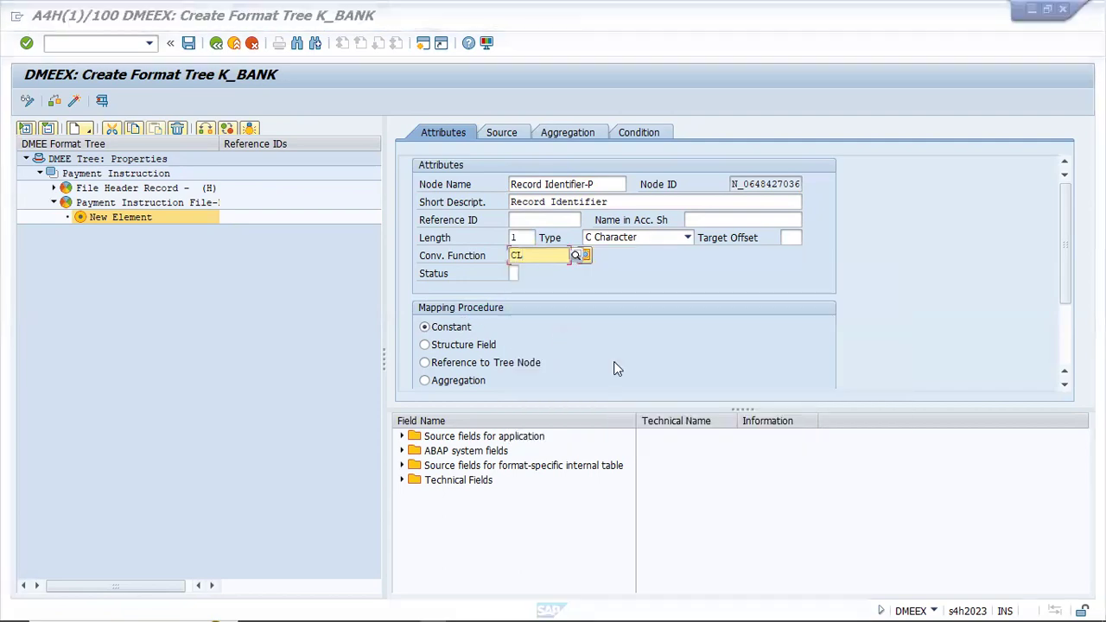
# Check the Record Identifier example in the Word specification, set the element's source constant to P, and save the tree.
pyautogui.hotkey('alt', 'Tab')
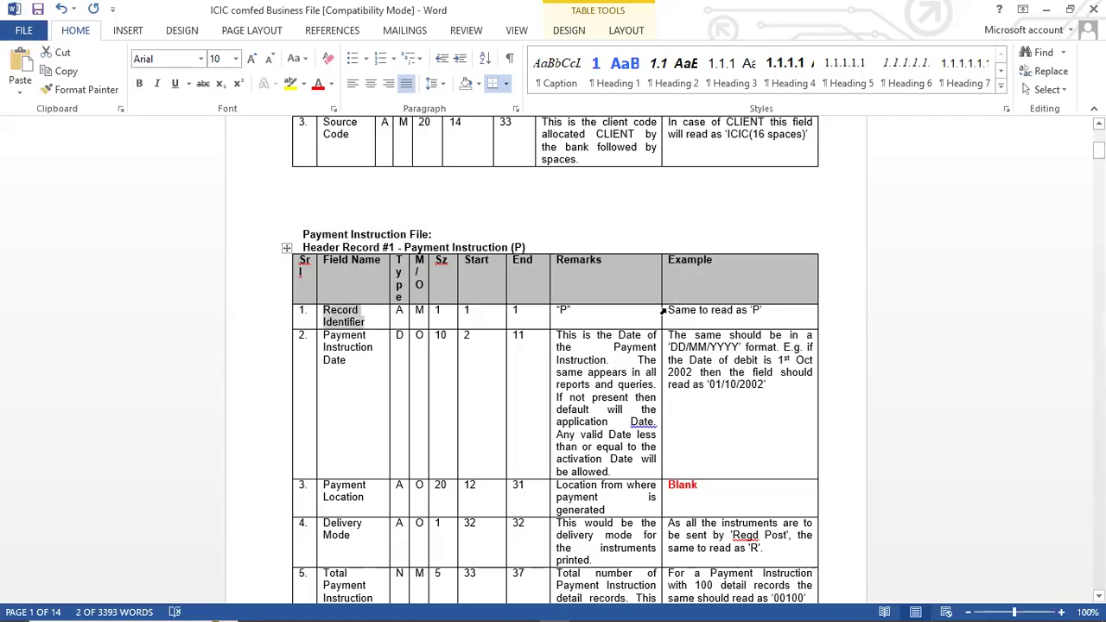
pyautogui.click(570, 308)
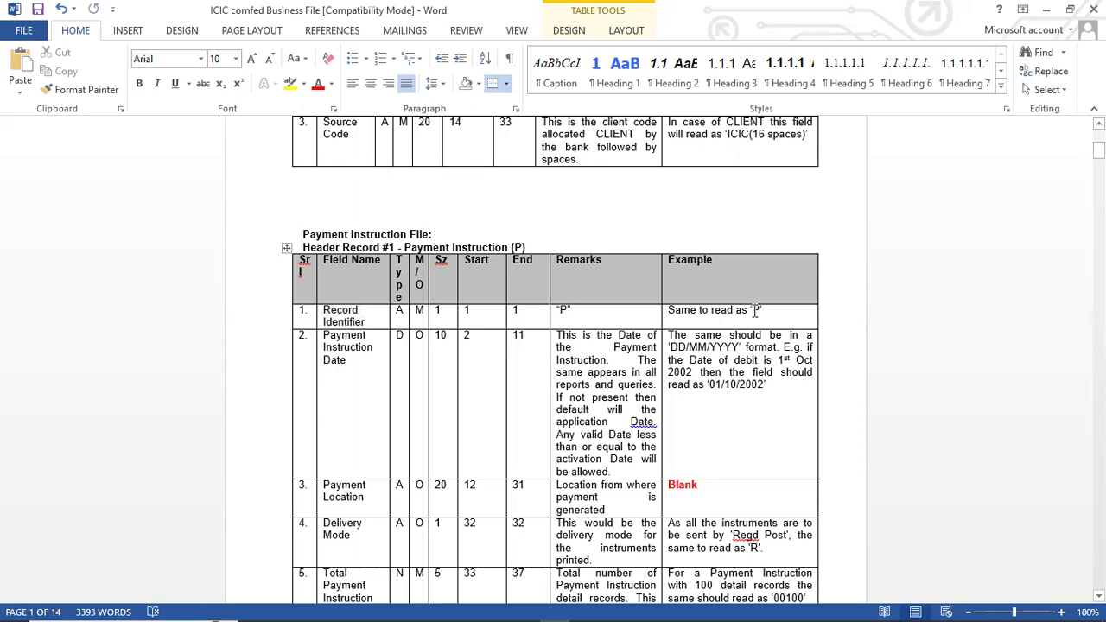
pyautogui.hotkey('alt', 'Tab')
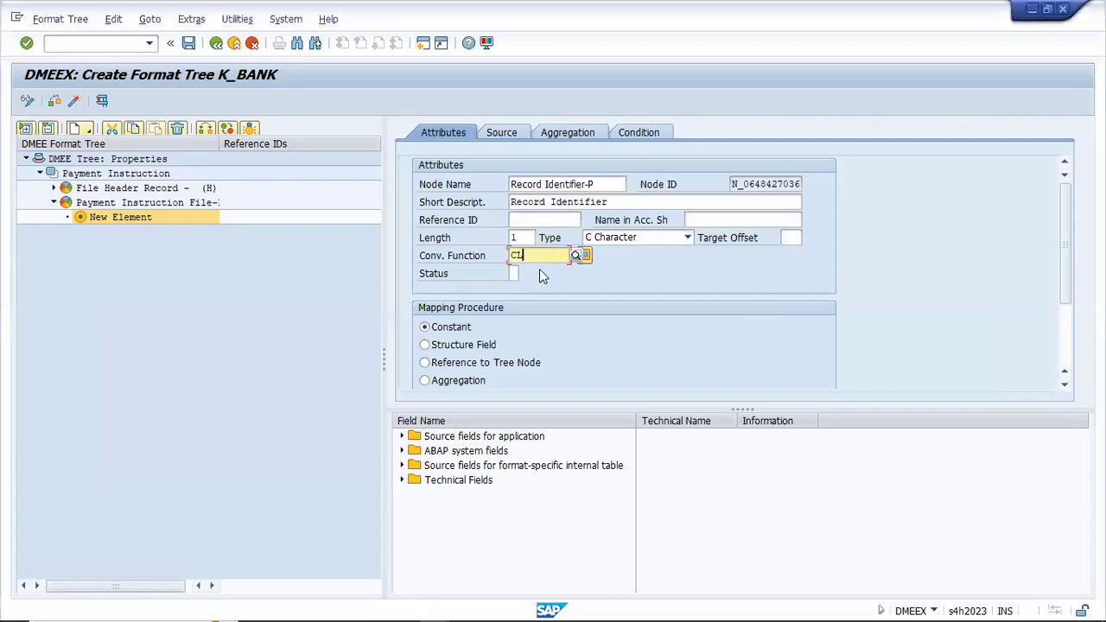
pyautogui.click(501, 132)
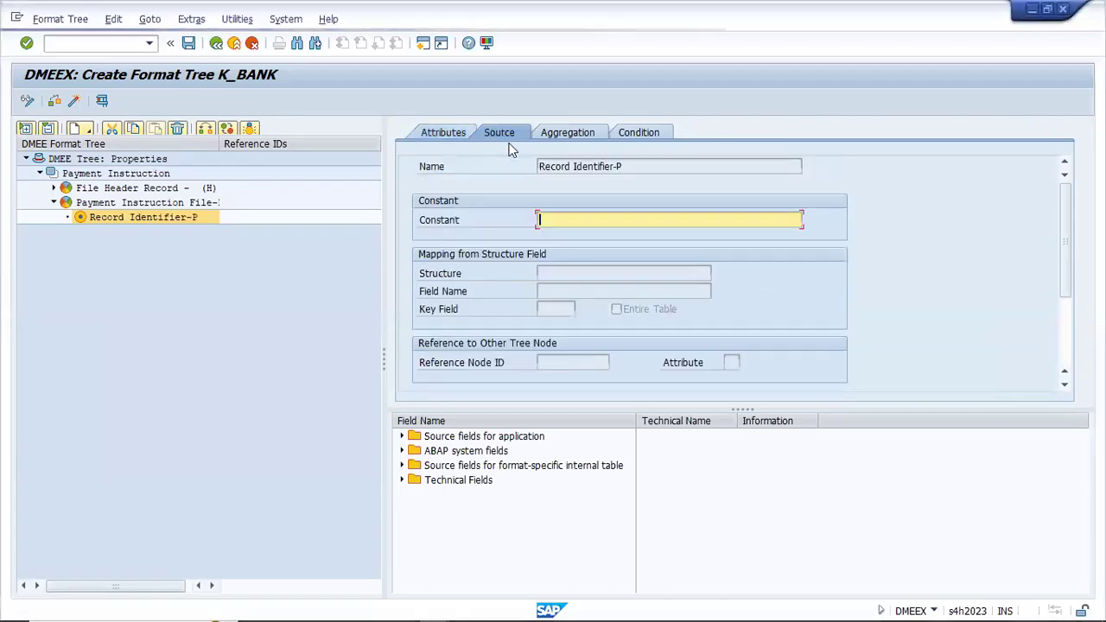
pyautogui.press('Return')
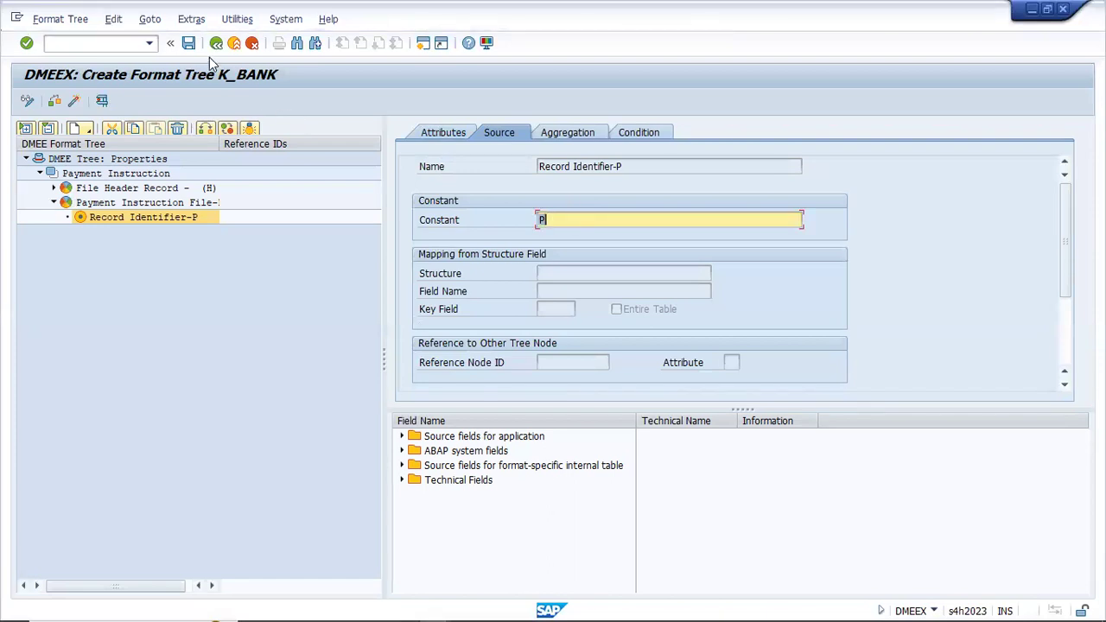
pyautogui.click(188, 47)
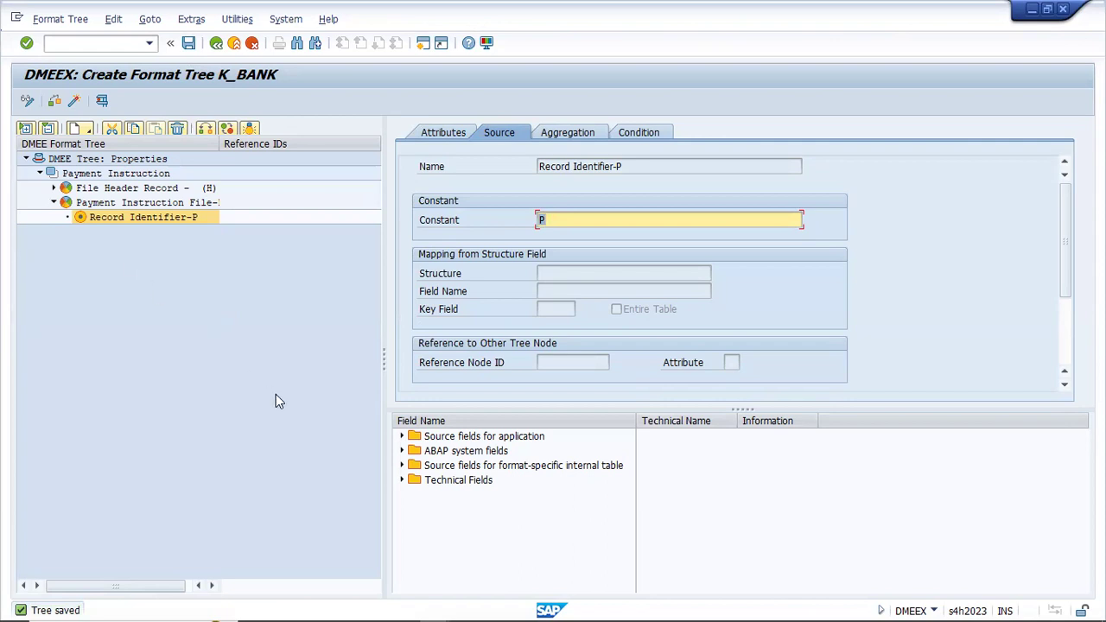
# Copy the second field name, Payment Instruction Date, from the Payment Instruction (P) table in the Word specification.
pyautogui.hotkey('alt', 'Tab')
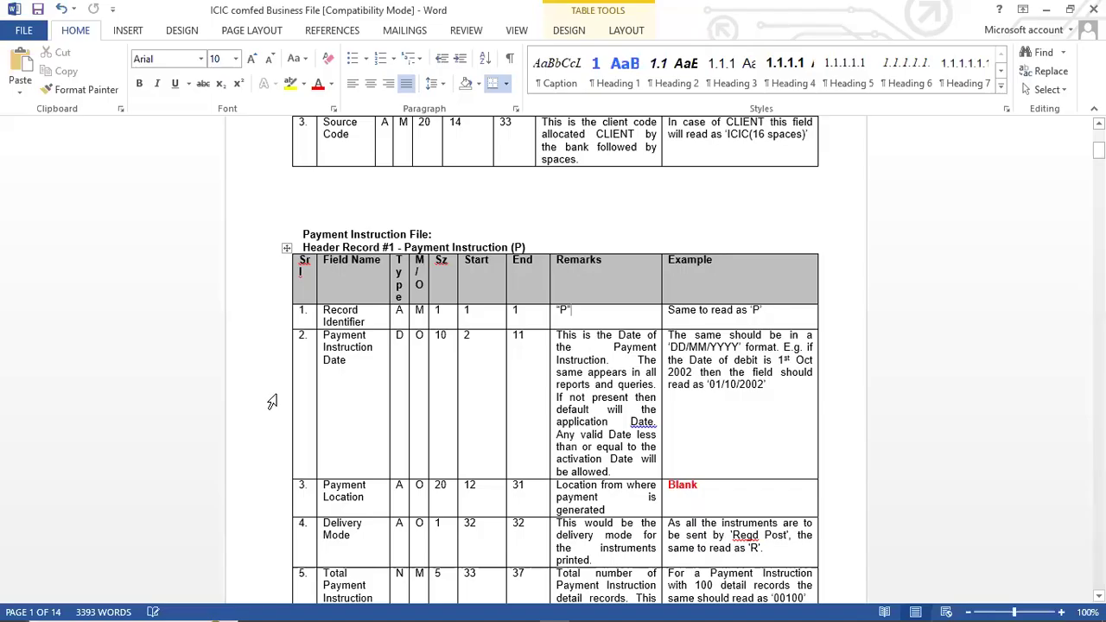
pyautogui.click(364, 376)
pyautogui.moveTo(323, 335); pyautogui.dragTo(352, 362)
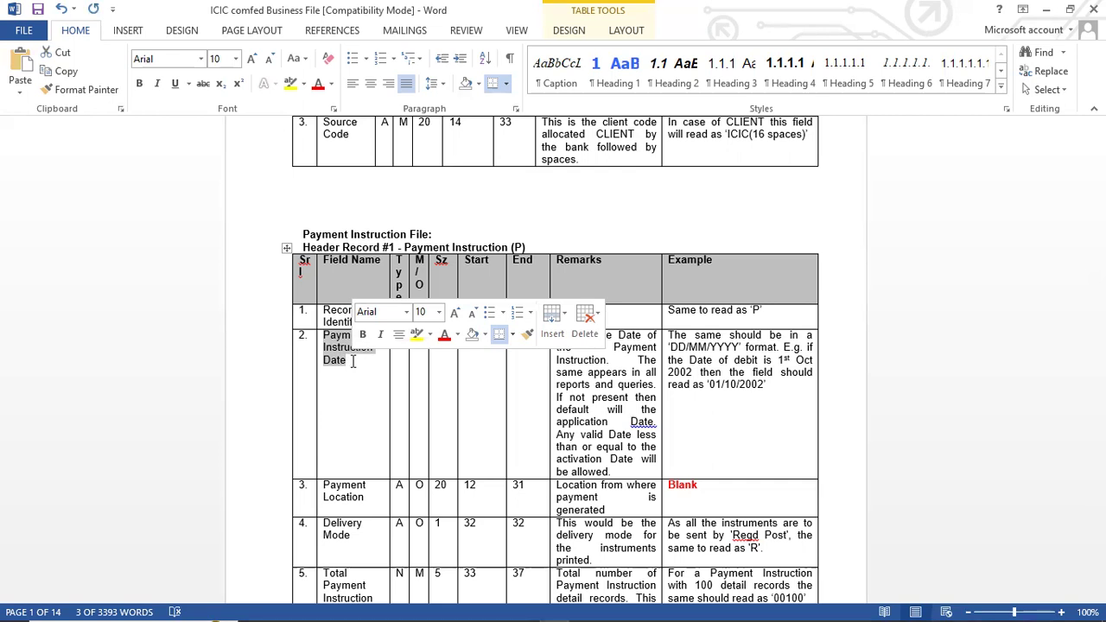
pyautogui.click(353, 362)
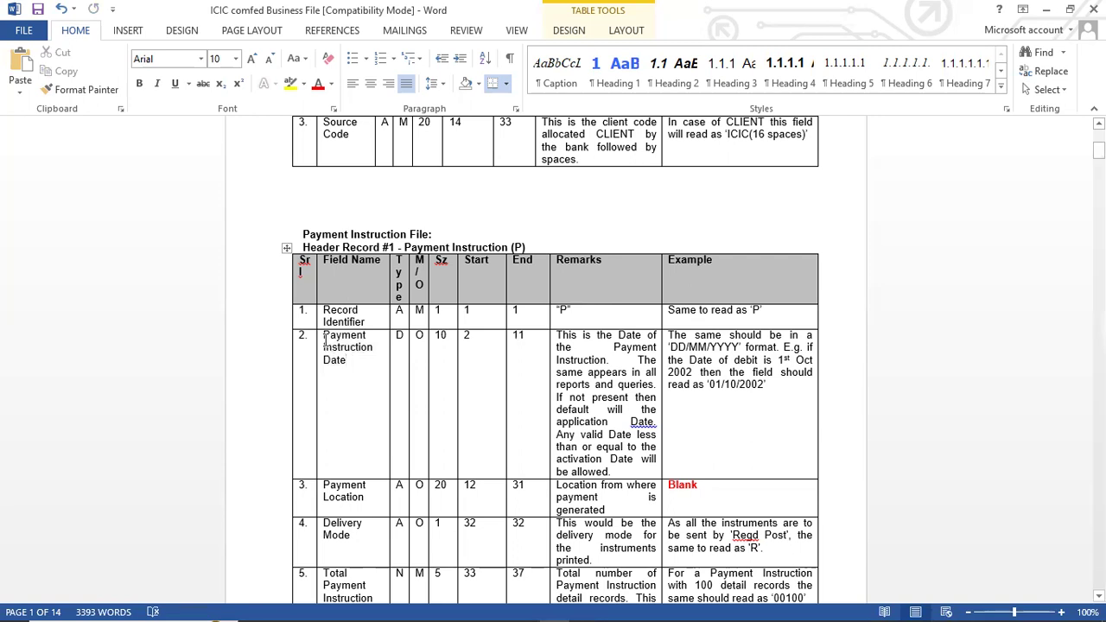
pyautogui.moveTo(324, 335); pyautogui.dragTo(350, 361)
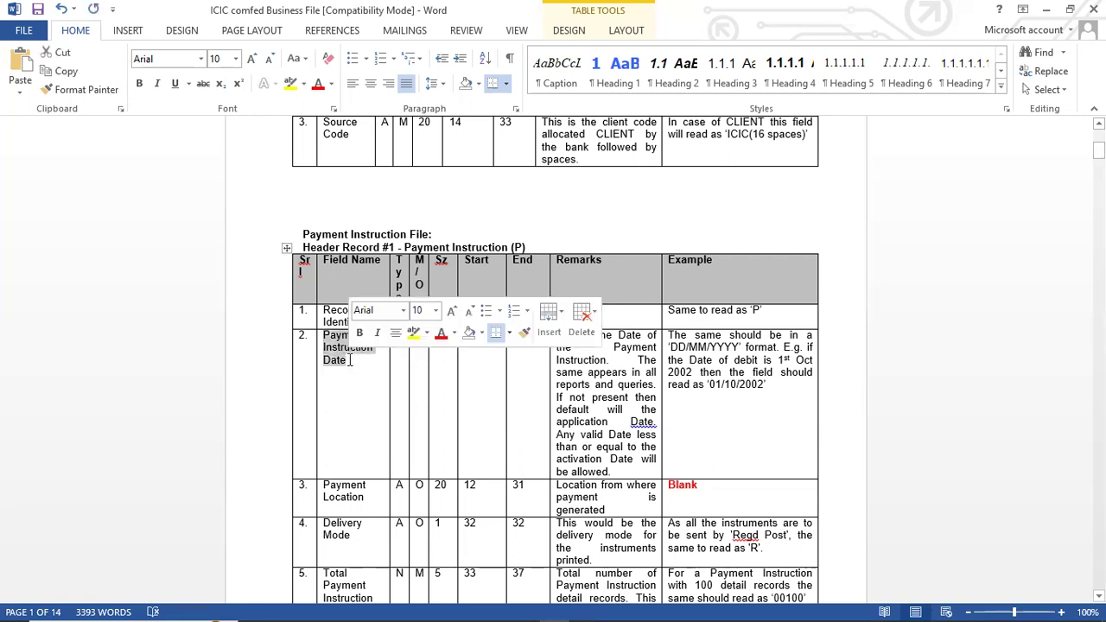
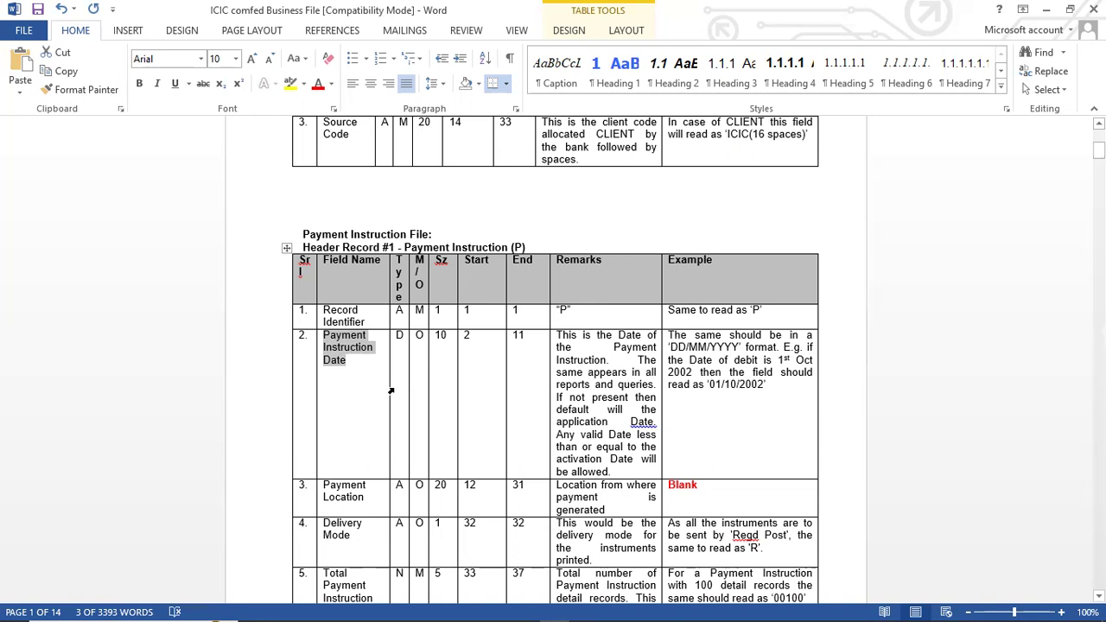
# Back in the SAP format tree, create a new element at the same level after Record Identifier-P and show its attributes.
pyautogui.hotkey('alt', 'Tab')
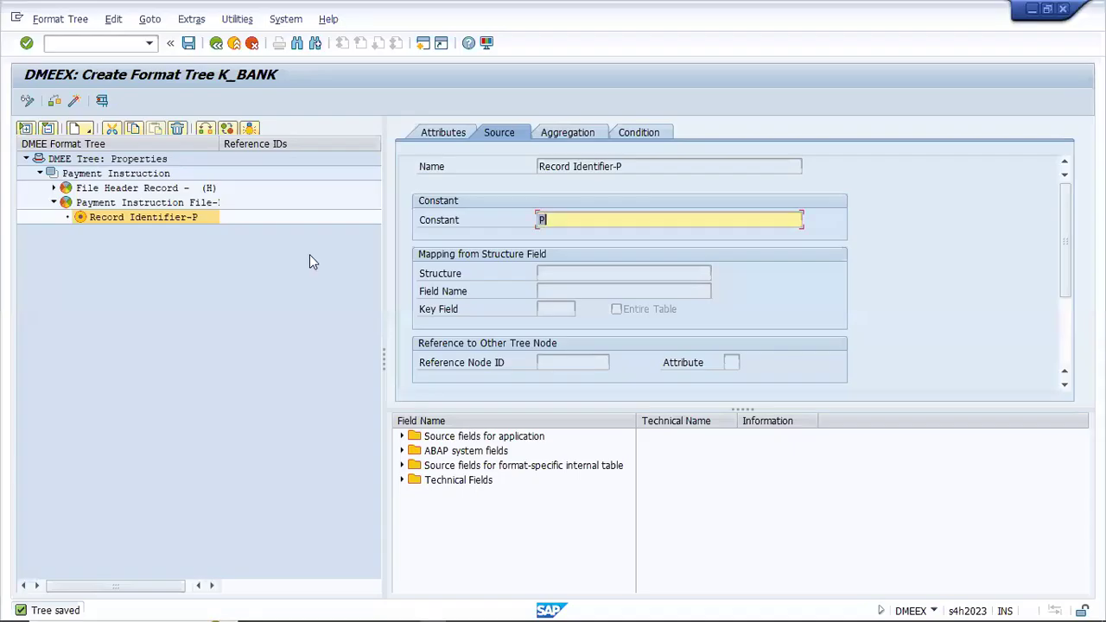
pyautogui.click(176, 217)
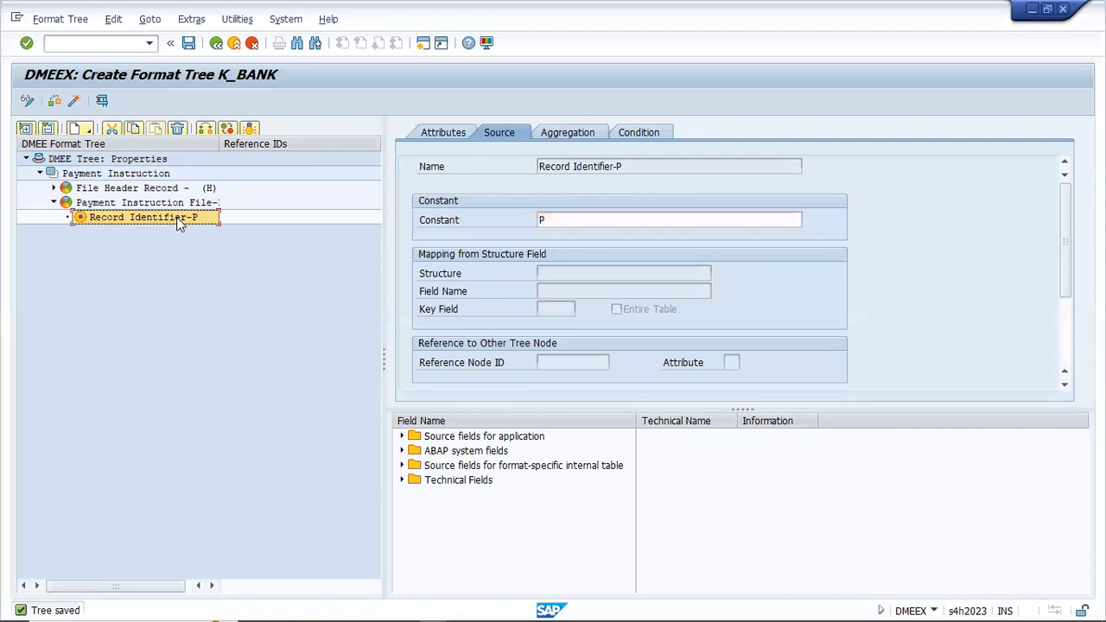
pyautogui.rightClick(176, 217)
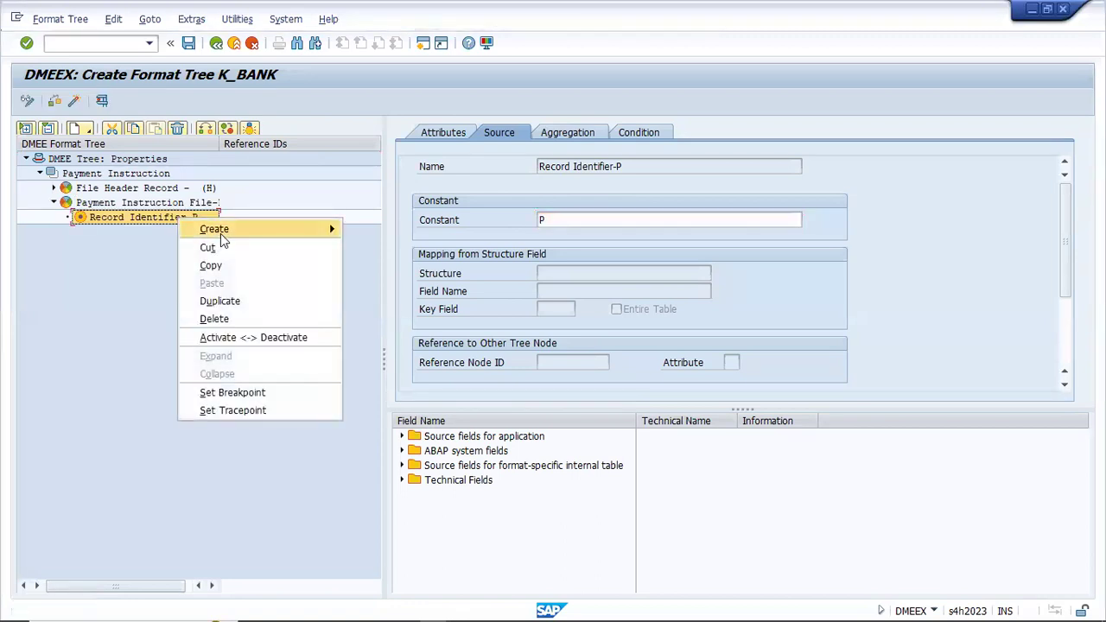
pyautogui.moveTo(222, 231)
pyautogui.click(402, 248)
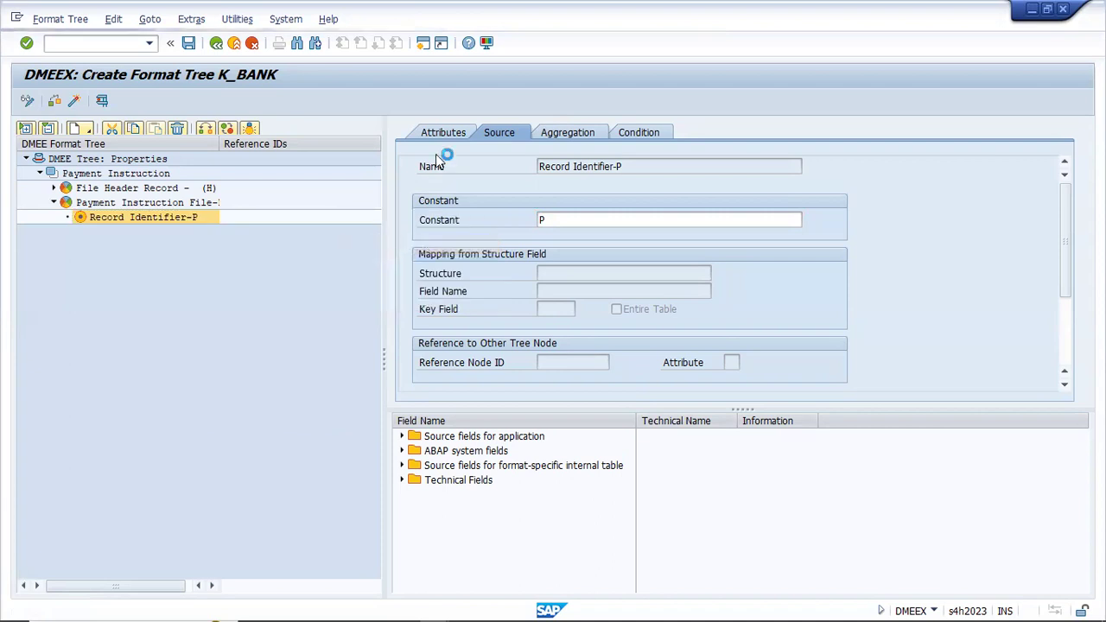
pyautogui.click(448, 134)
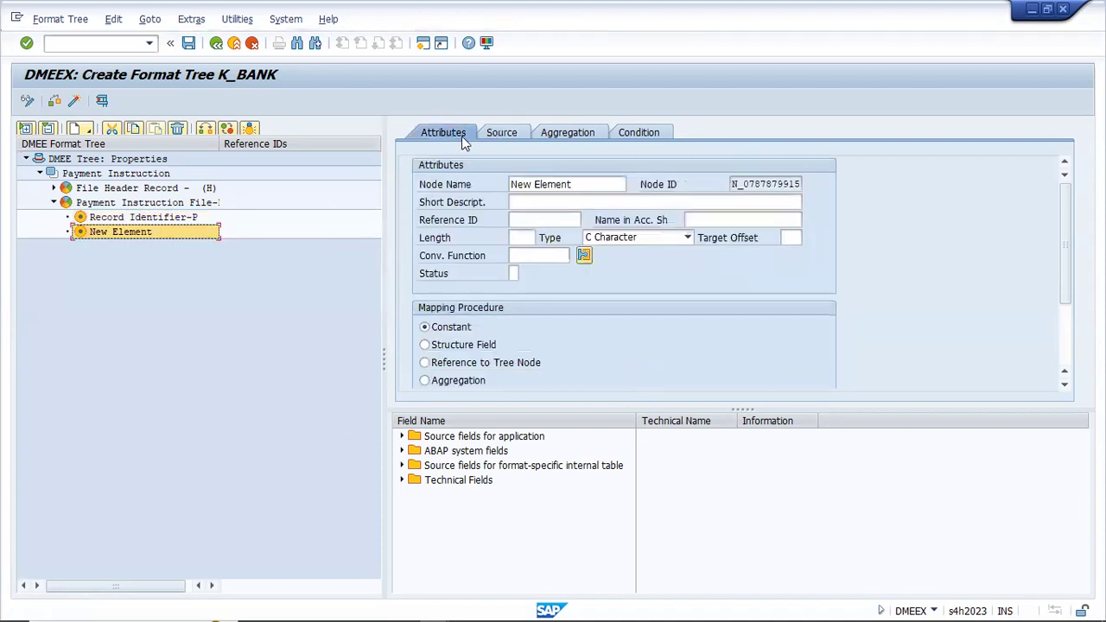
# Enter Payment Instruction Date as the new element's node name and short description.
pyautogui.click(600, 183)
pyautogui.press('BackSpace')
pyautogui.press('BackSpace')
pyautogui.press('BackSpace')
pyautogui.press('BackSpace')
pyautogui.press('BackSpace')
pyautogui.press('BackSpace')
pyautogui.press('BackSpace')
pyautogui.press('BackSpace')
pyautogui.press('BackSpace')
pyautogui.press('BackSpace')
pyautogui.press('BackSpace')
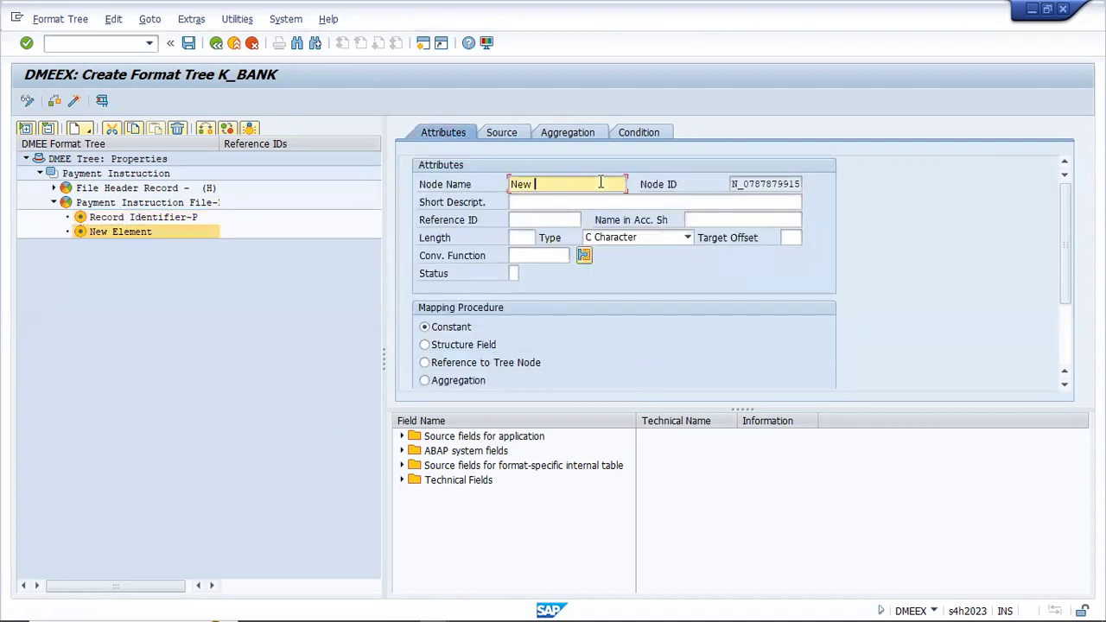
pyautogui.write('Payment Instruction Date')
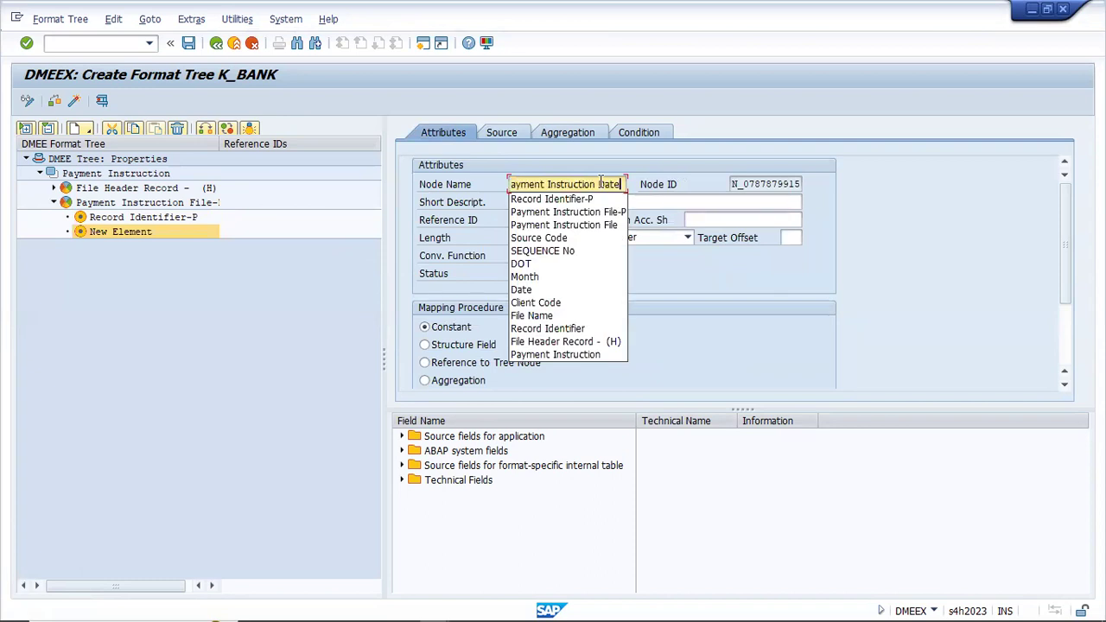
pyautogui.click(678, 201)
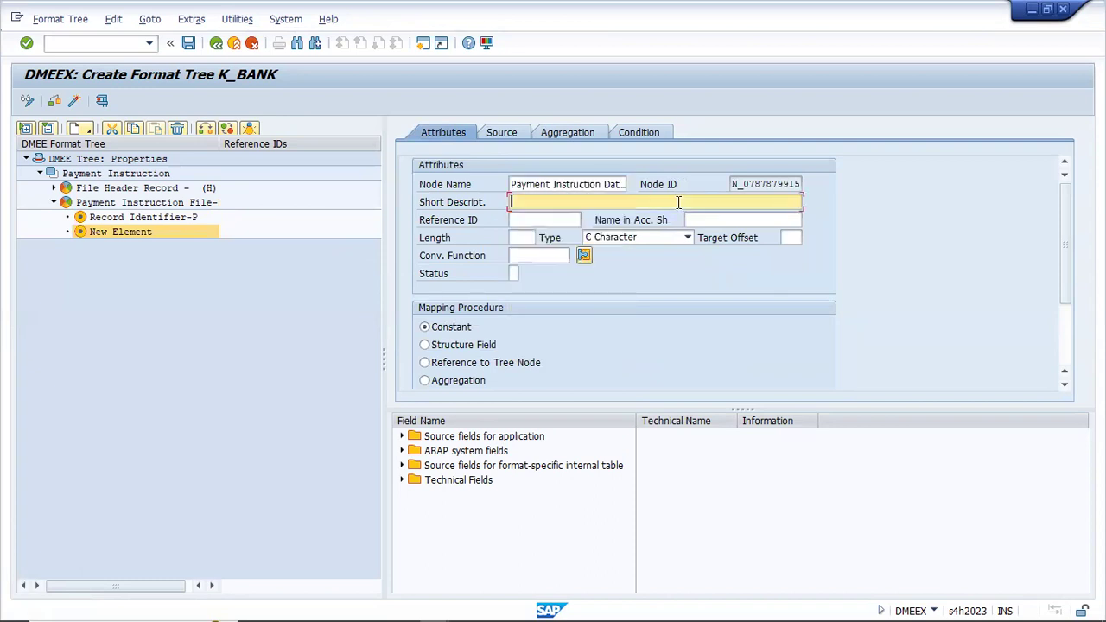
pyautogui.write('Payment Instruction Date')
# Check the Payment Instruction Date field size in the Word specification and set the element's length to 10.
pyautogui.hotkey('alt', 'Tab')
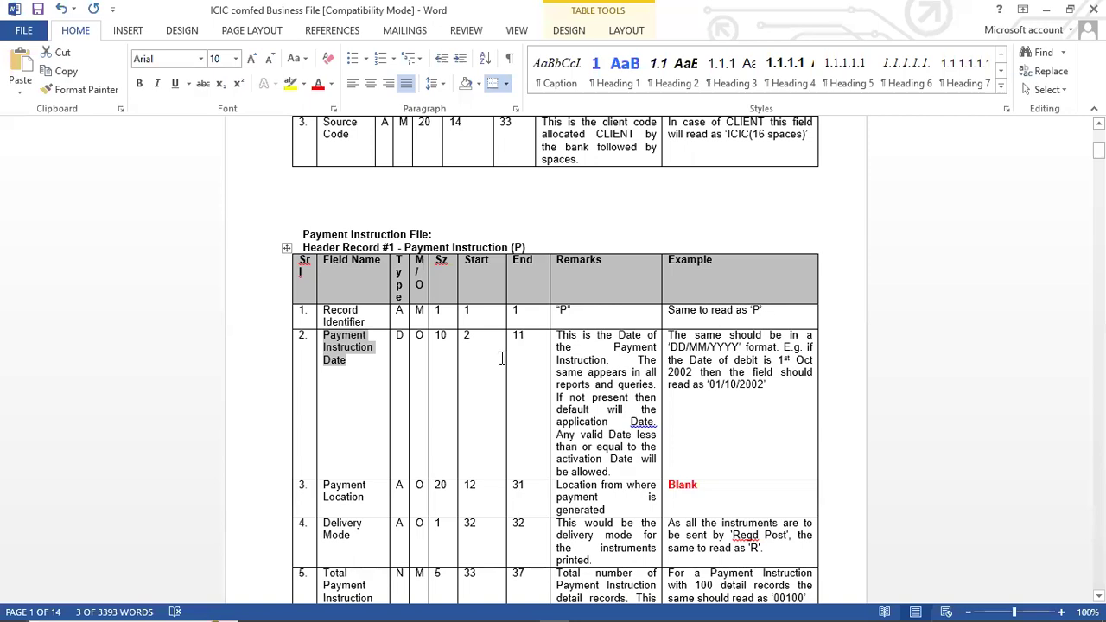
pyautogui.hotkey('alt', 'Tab')
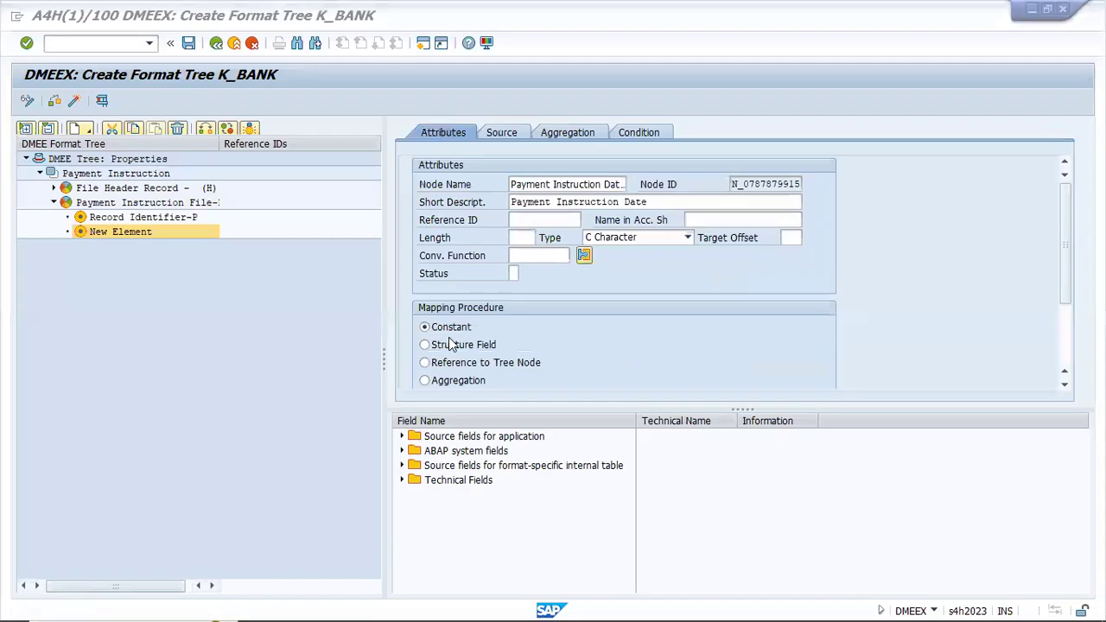
pyautogui.click(513, 240)
pyautogui.write('10')
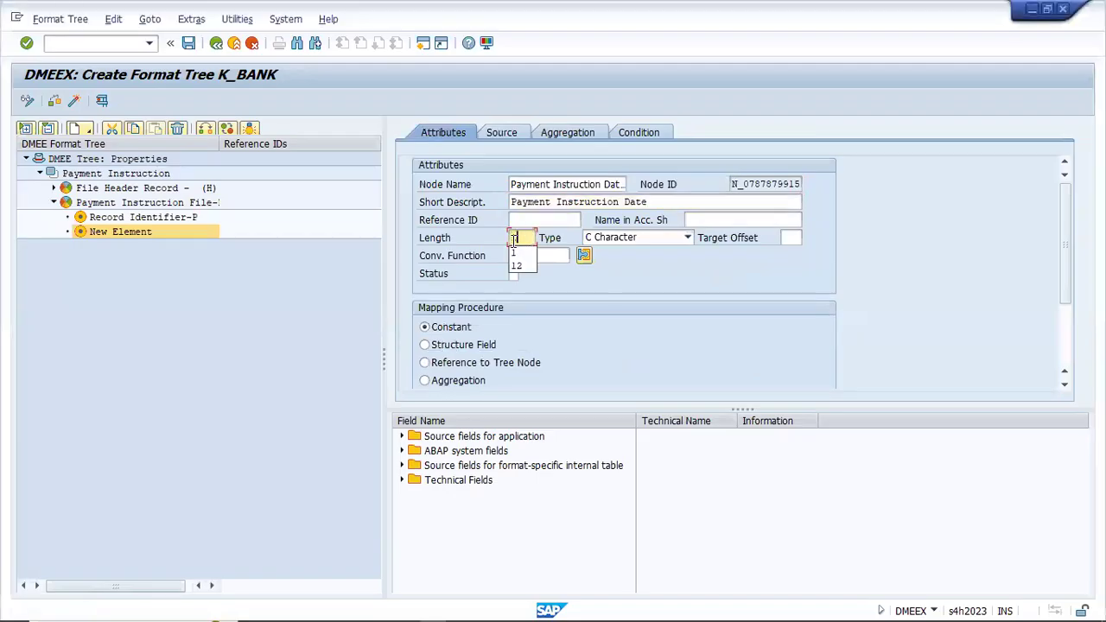
pyautogui.press('Tab')
# Set the Payment Instruction Date element's conversion function to D/DDMMYYYY and compare it with the date format in the Word specification.
pyautogui.click(517, 254)
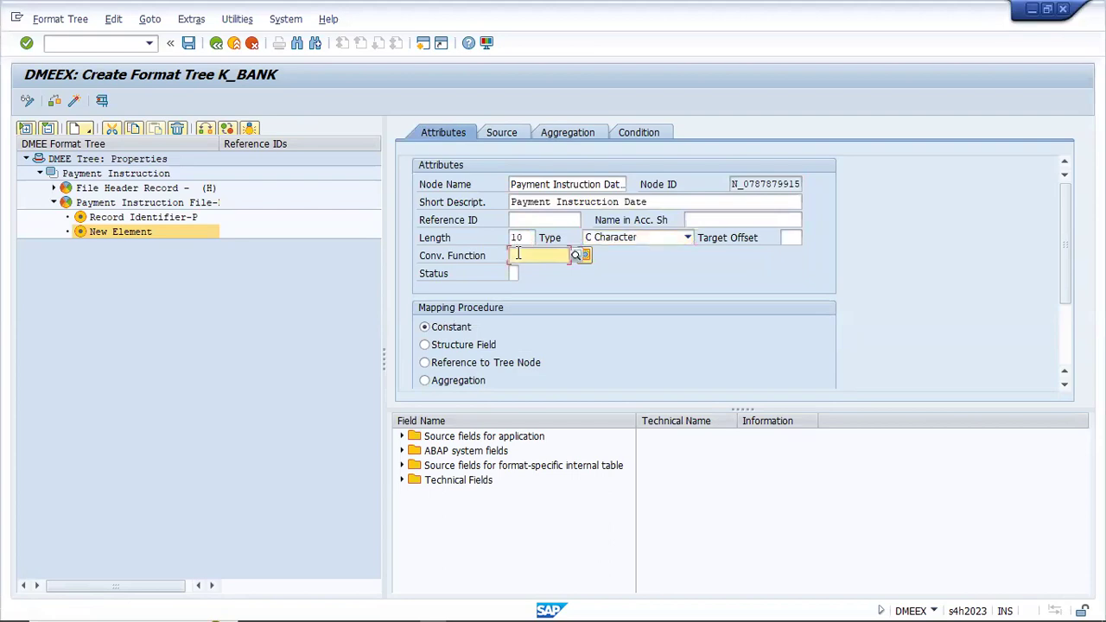
pyautogui.hotkey('alt', 'Tab')
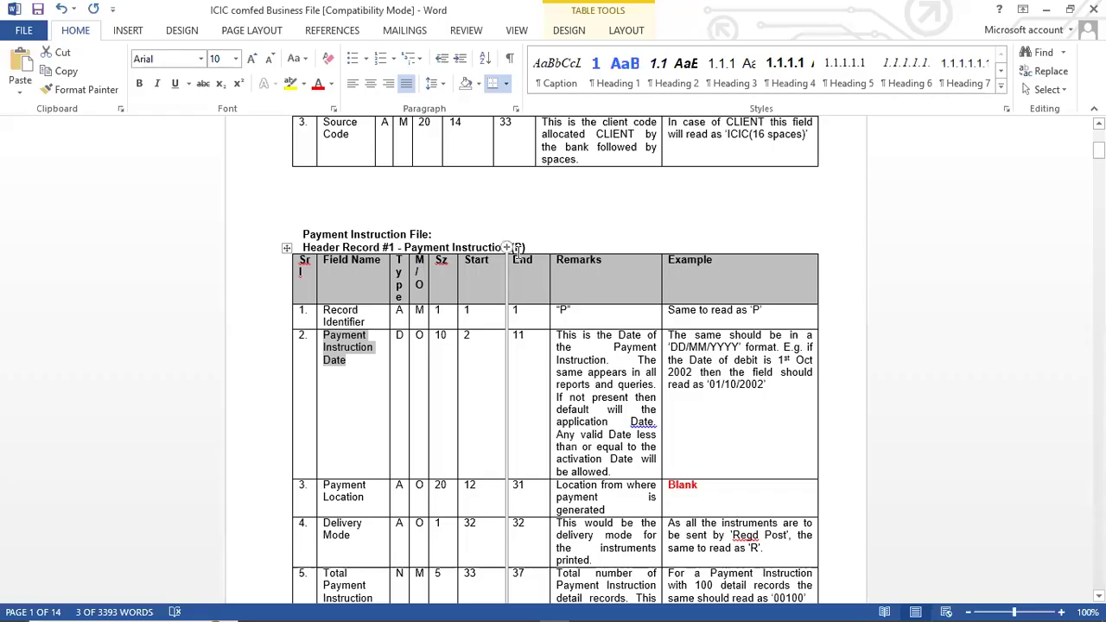
pyautogui.click(631, 313)
pyautogui.hotkey('alt', 'Tab')
pyautogui.write('D')
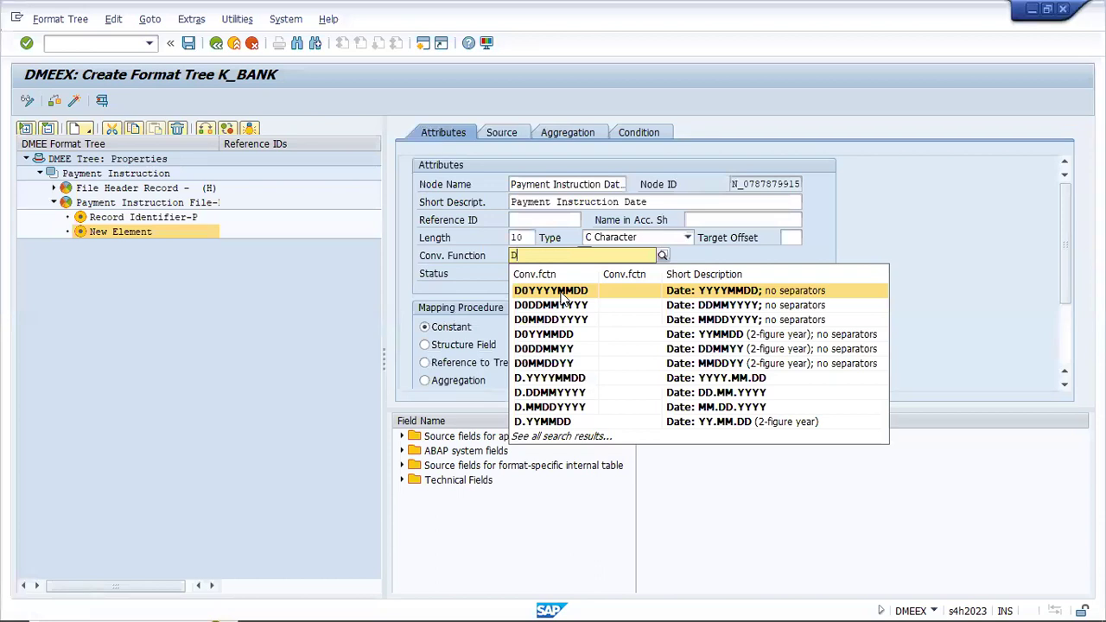
pyautogui.click(558, 438)
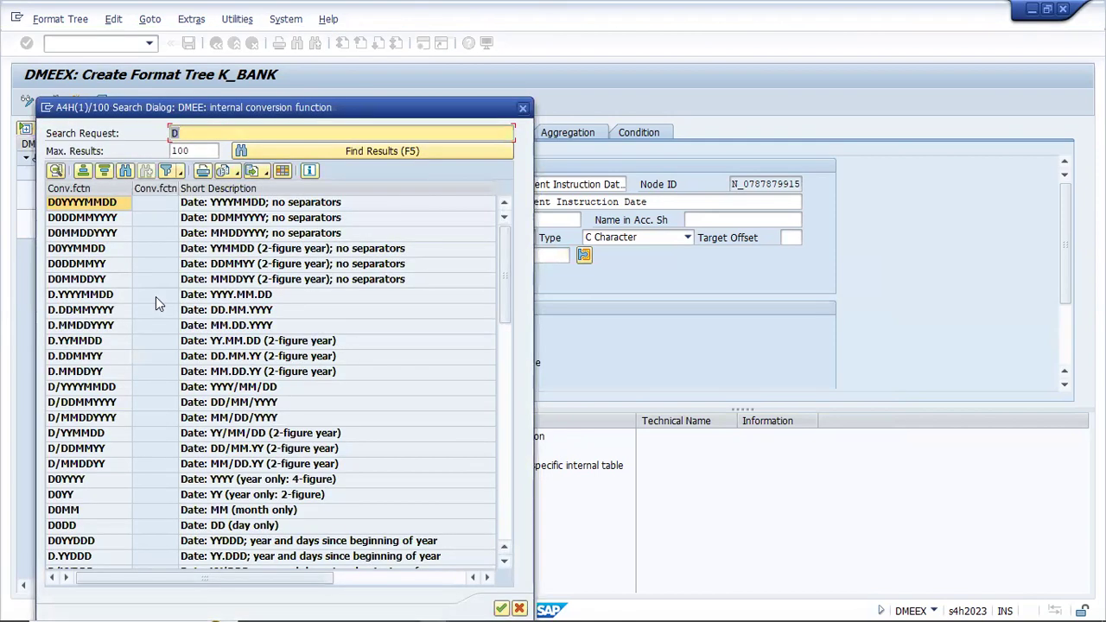
pyautogui.doubleClick(75, 404)
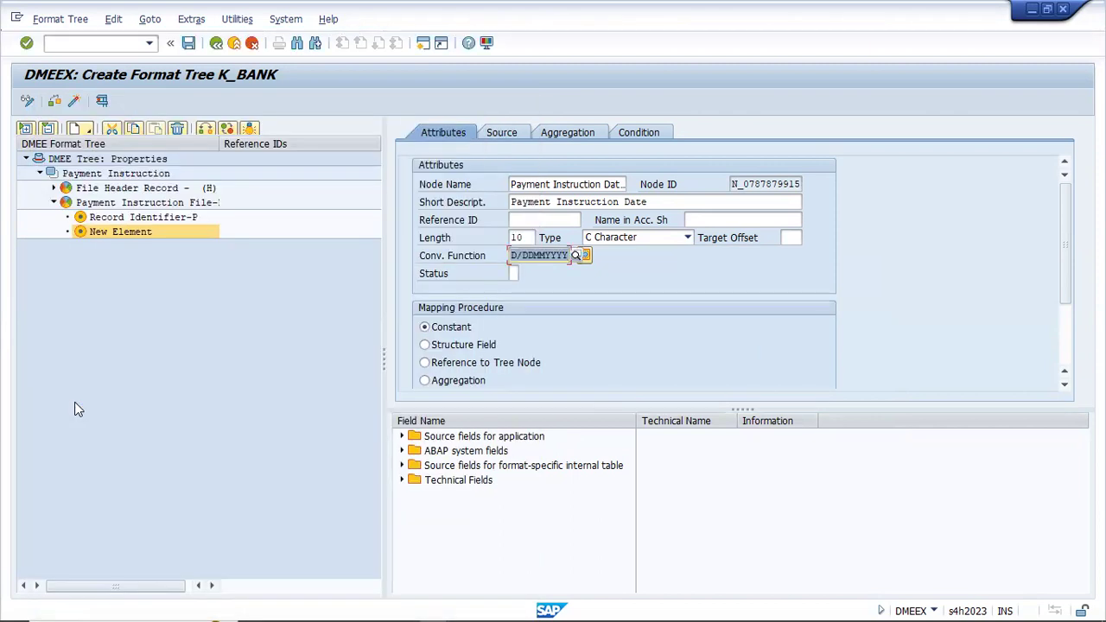
pyautogui.hotkey('alt', 'Tab')
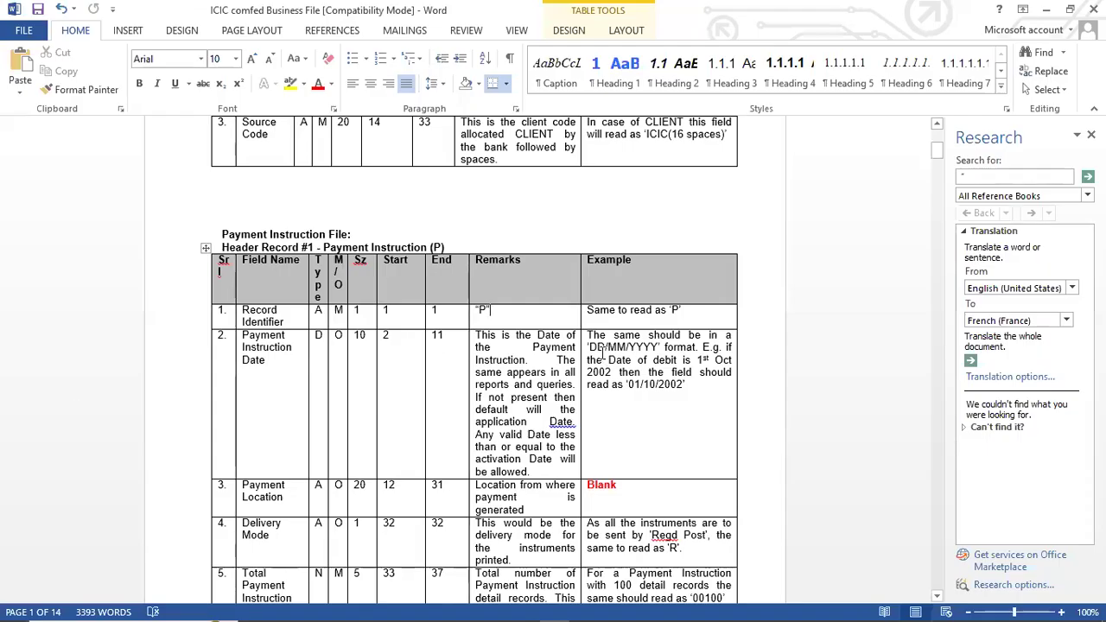
pyautogui.hotkey('alt', 'Tab')
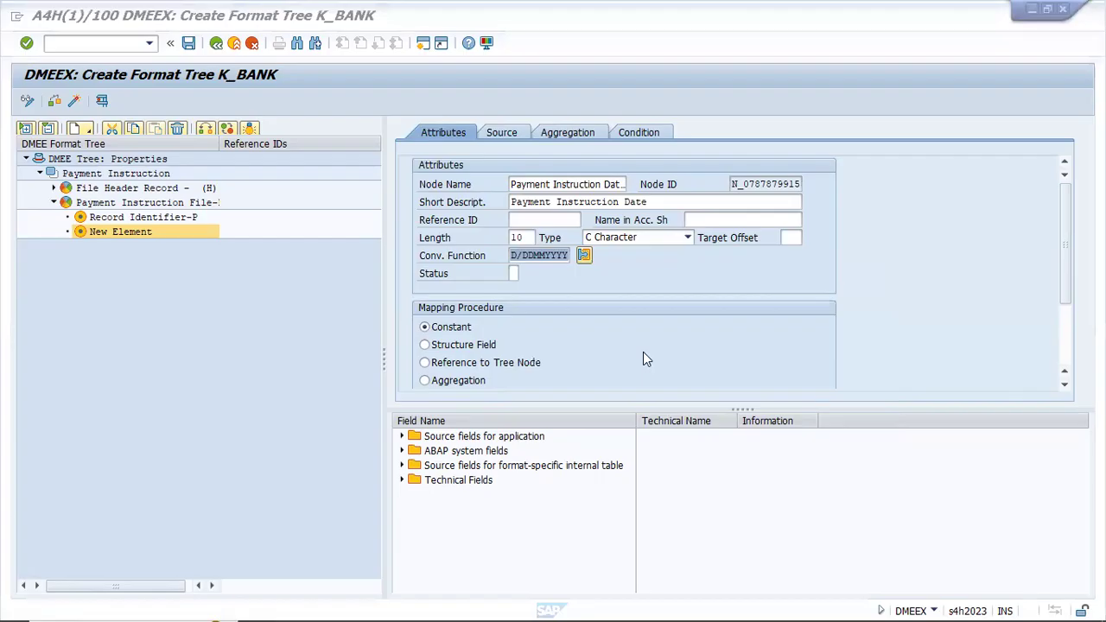
# Set the Payment Instruction Date element's mapping procedure to Structure Field and look up its date component in the FPAYH structure.
pyautogui.click(448, 347)
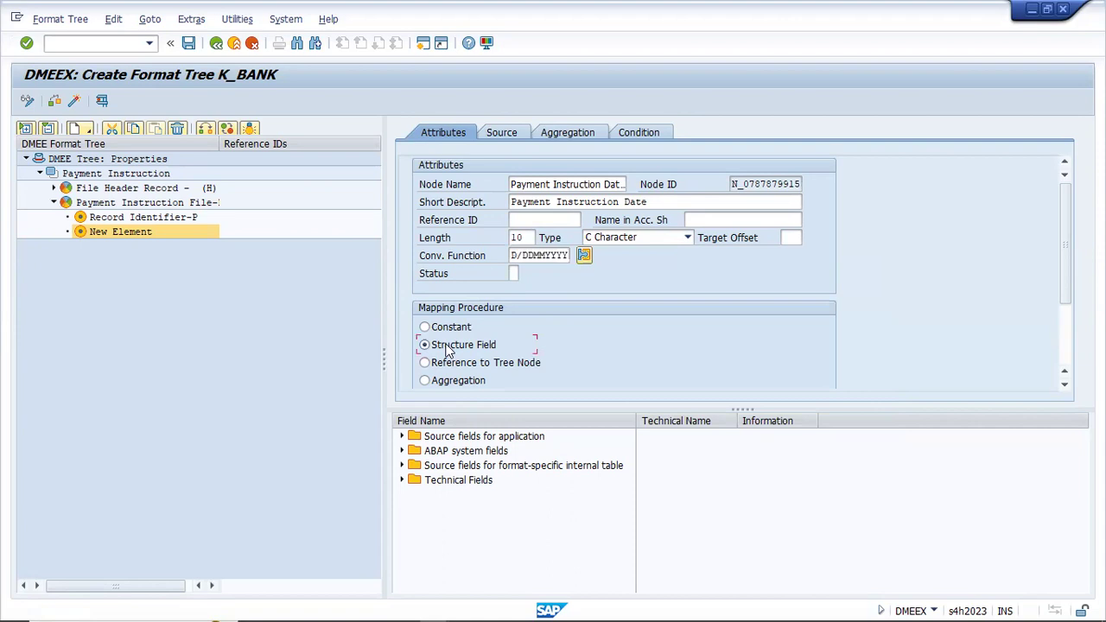
pyautogui.click(498, 135)
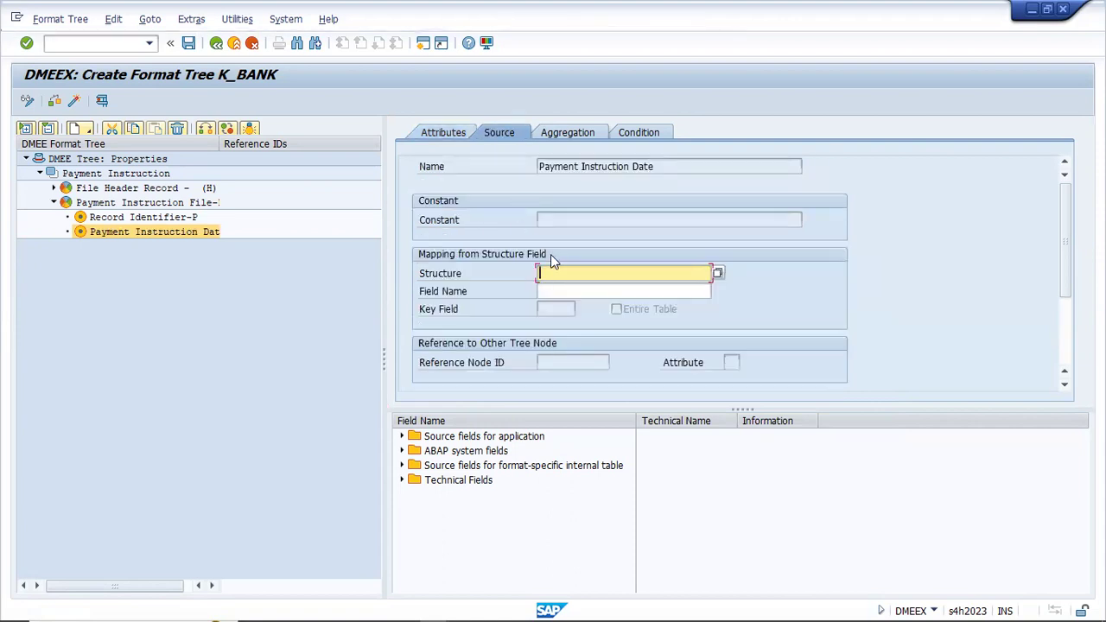
pyautogui.hotkey('alt', 'Tab')
pyautogui.hotkey('alt', 'Tab')
pyautogui.hotkey('alt', 'Tab')
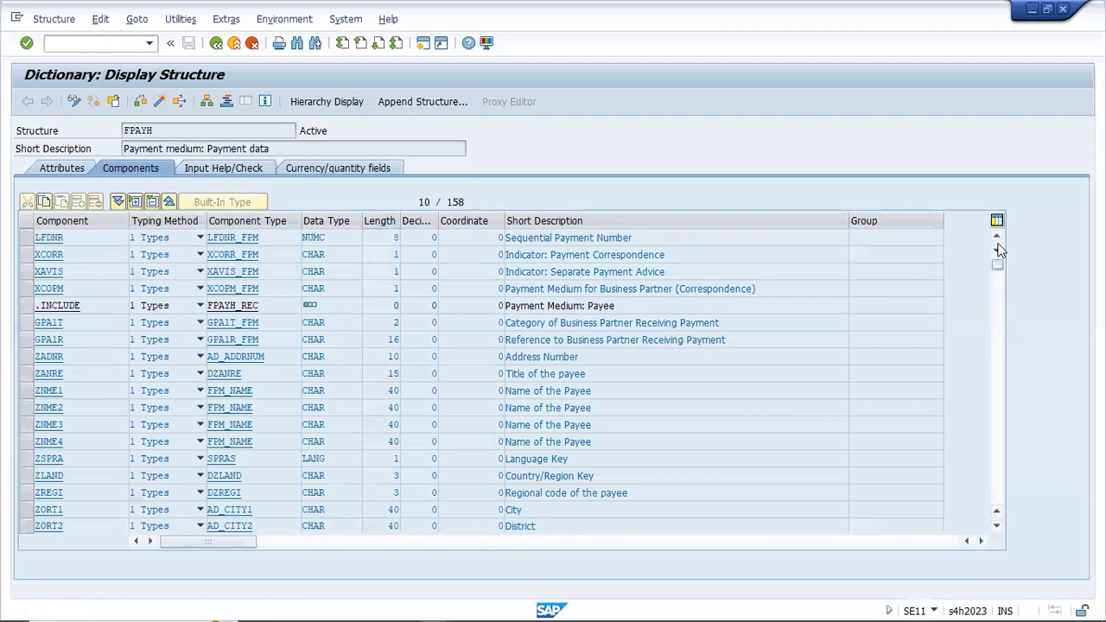
pyautogui.scroll(3, 740, 252)
pyautogui.click(205, 240)
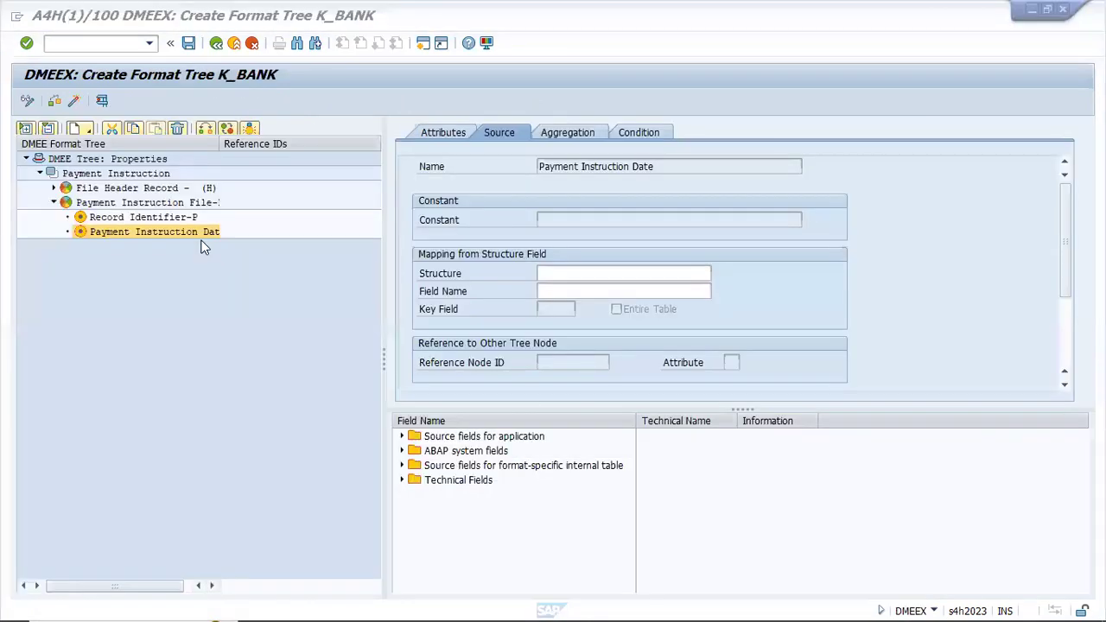
# Map the Payment Instruction Date element's source to structure FPAYH, field LAUFD, and save the format tree.
pyautogui.click(558, 273)
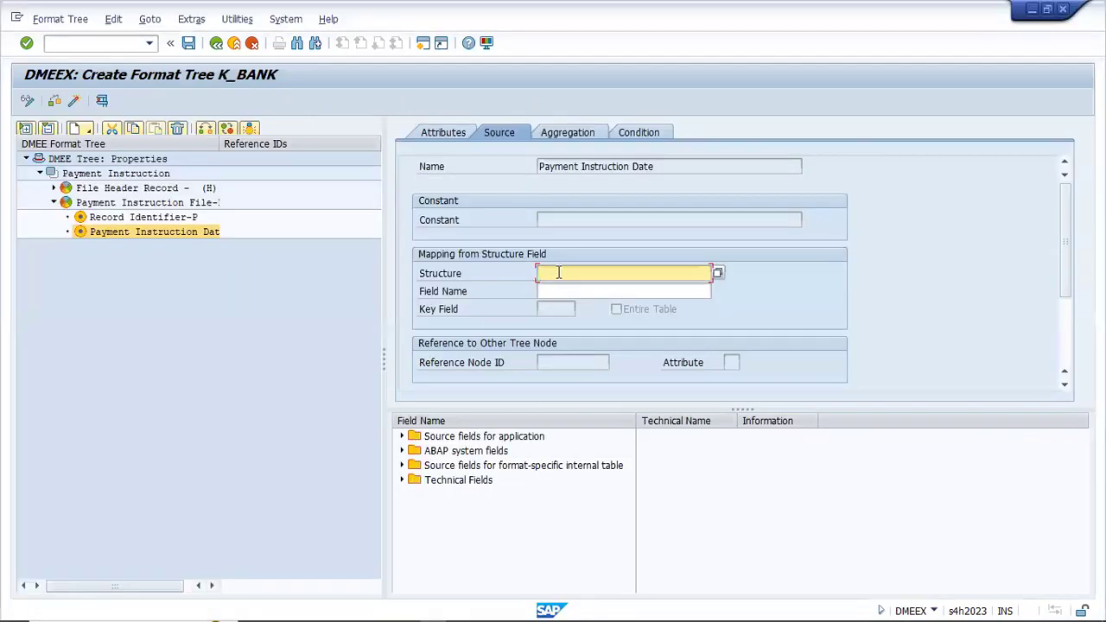
pyautogui.write('F')
pyautogui.press('Down')
pyautogui.press('Return')
pyautogui.press('Tab')
pyautogui.press('Down')
pyautogui.press('Down')
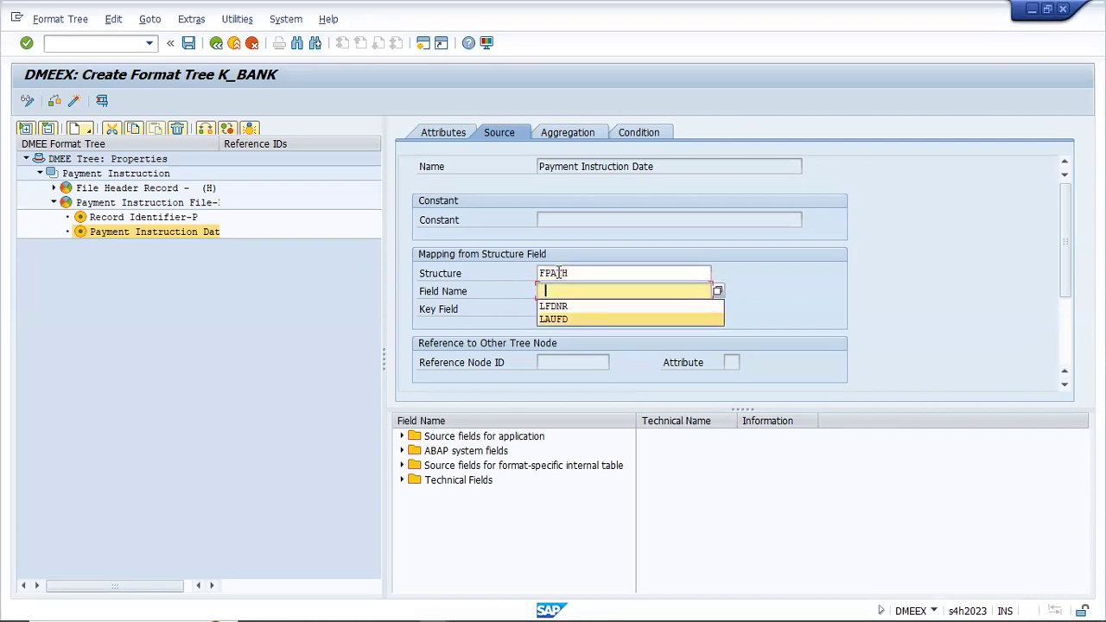
pyautogui.press('Return')
pyautogui.press('Return')
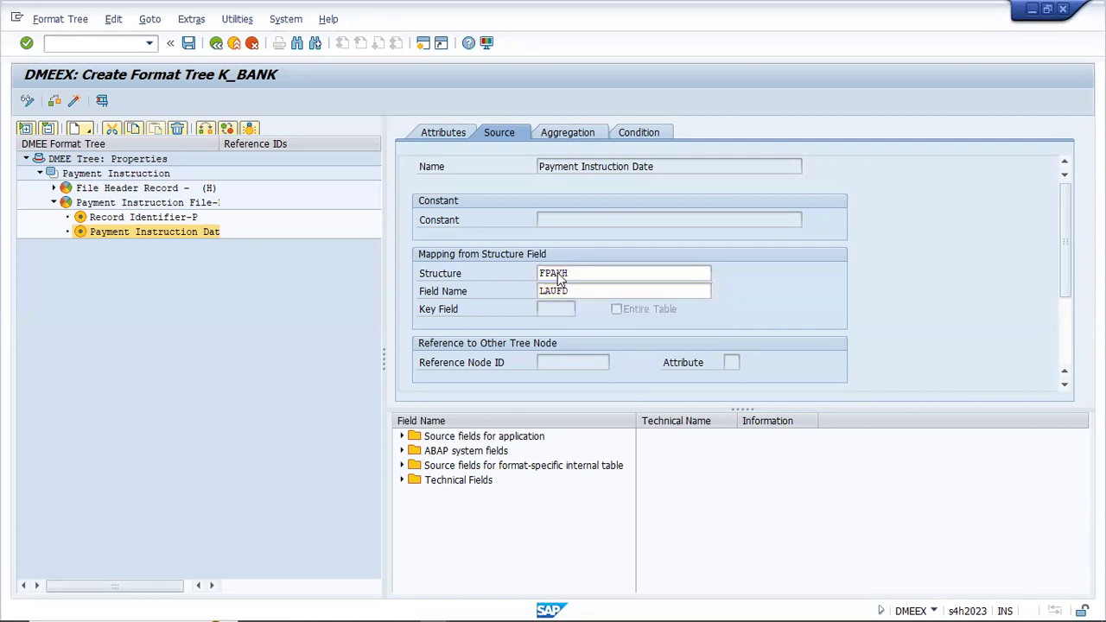
pyautogui.click(190, 46)
pyautogui.click(146, 236)
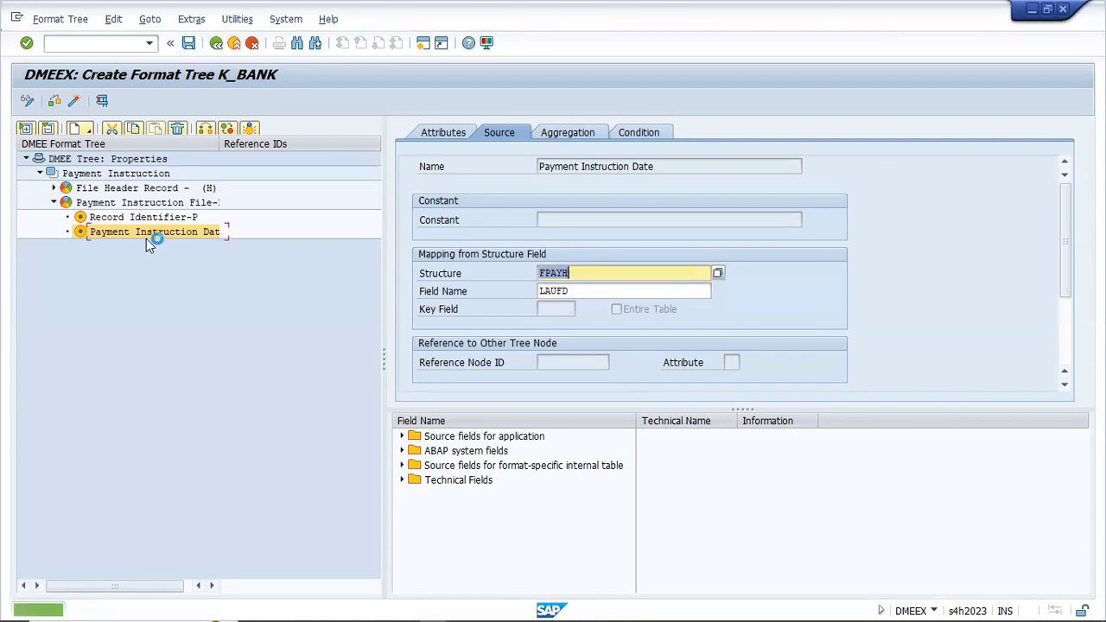
pyautogui.press('F2')
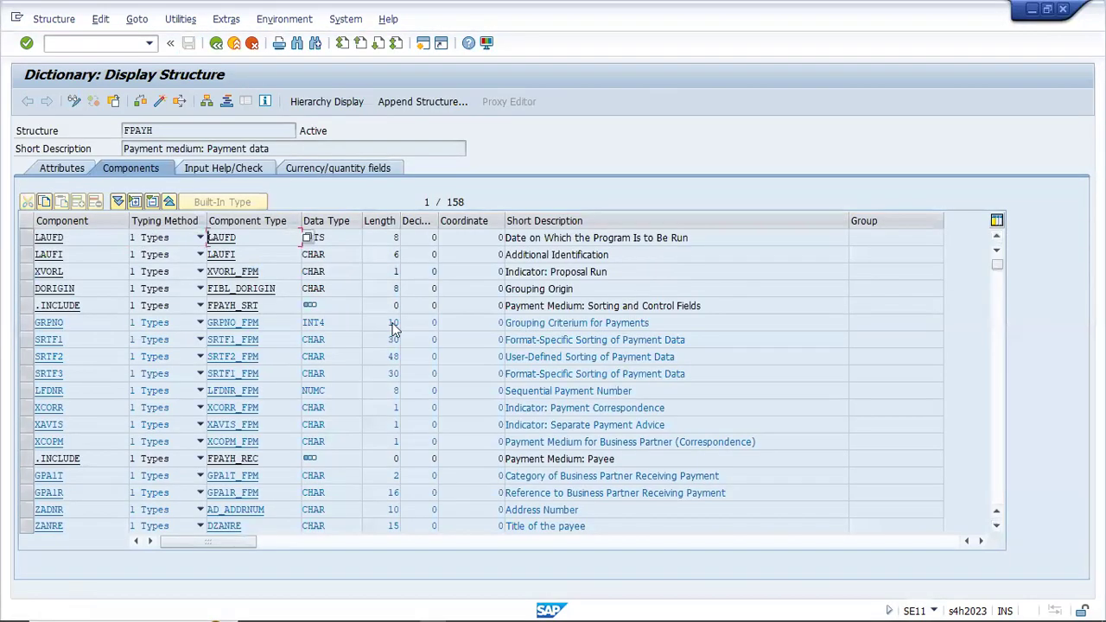
# Switch to the Word specification and copy the field name Payment Location from row 3 of the Payment Instruction table.
pyautogui.hotkey('alt', 'Tab')
pyautogui.press('Tab')
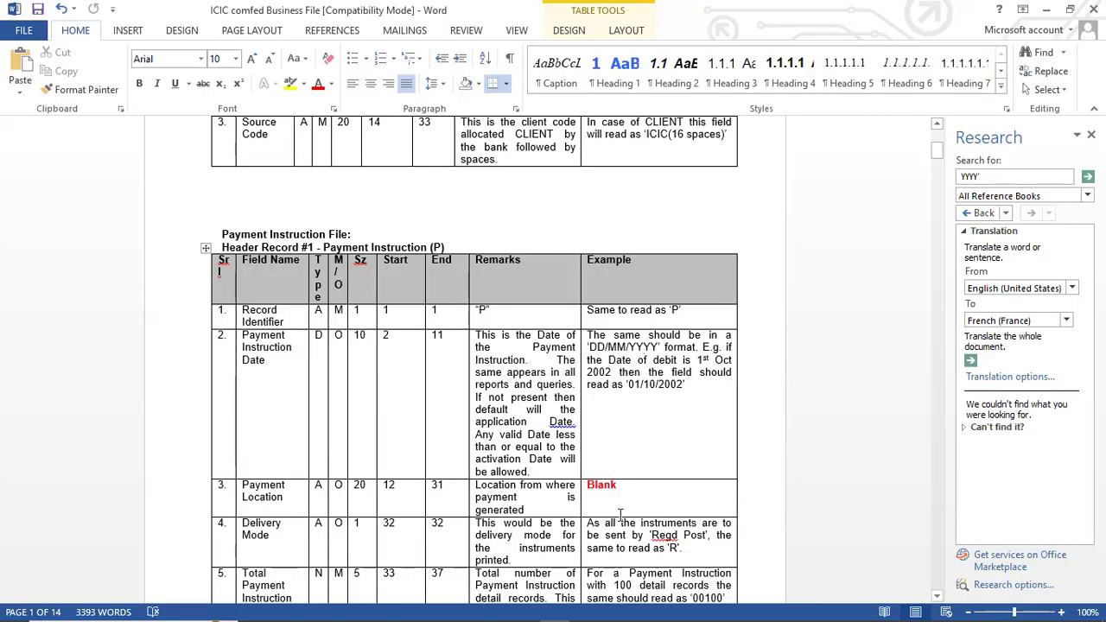
pyautogui.click(618, 486)
pyautogui.moveTo(285, 498); pyautogui.dragTo(248, 492)
pyautogui.hotkey('ctrl', 'c')
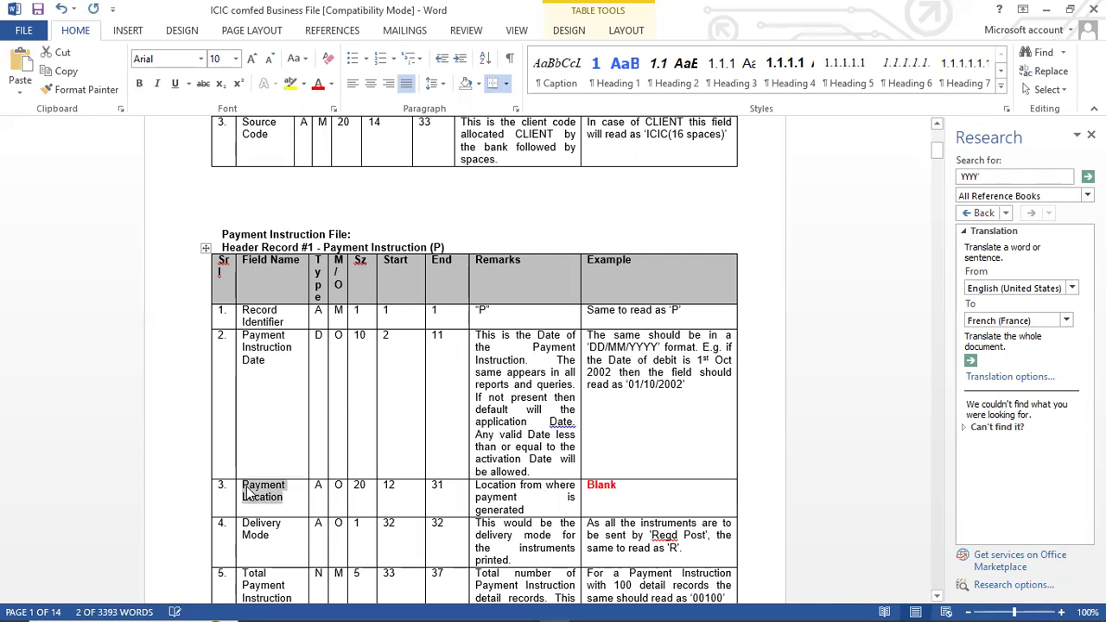
# Back in the SAP format tree, save it, create a new element after Payment Instruction Date and show its attributes.
pyautogui.hotkey('alt', 'Tab')
pyautogui.hotkey('alt', 'Tab')
pyautogui.hotkey('alt', 'Tab')
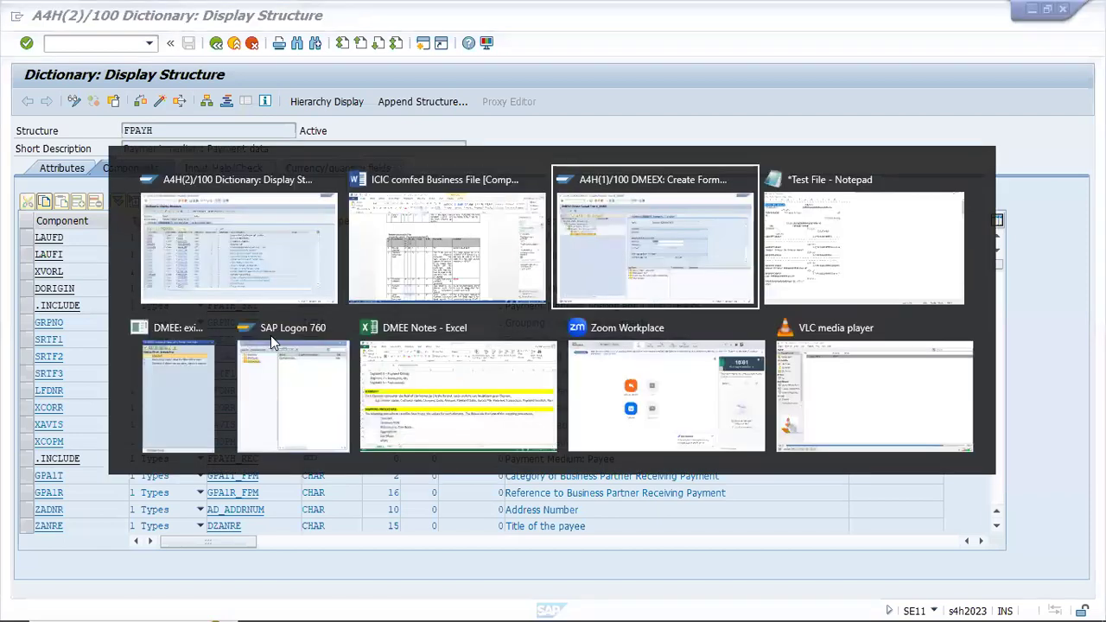
pyautogui.click(189, 43)
pyautogui.click(176, 233)
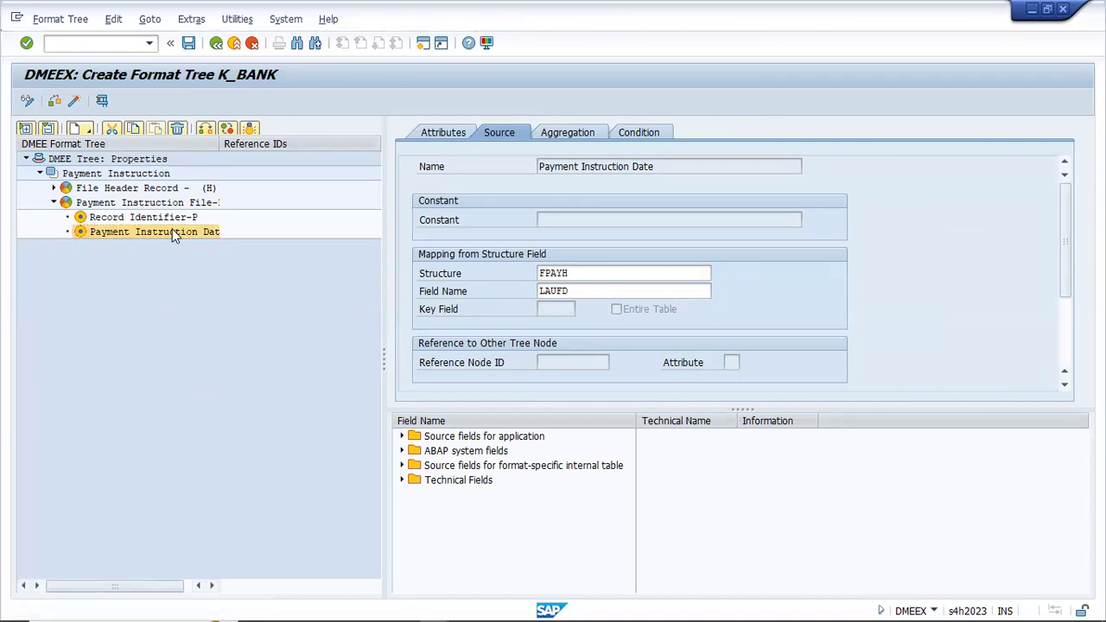
pyautogui.rightClick(175, 233)
pyautogui.moveTo(220, 243)
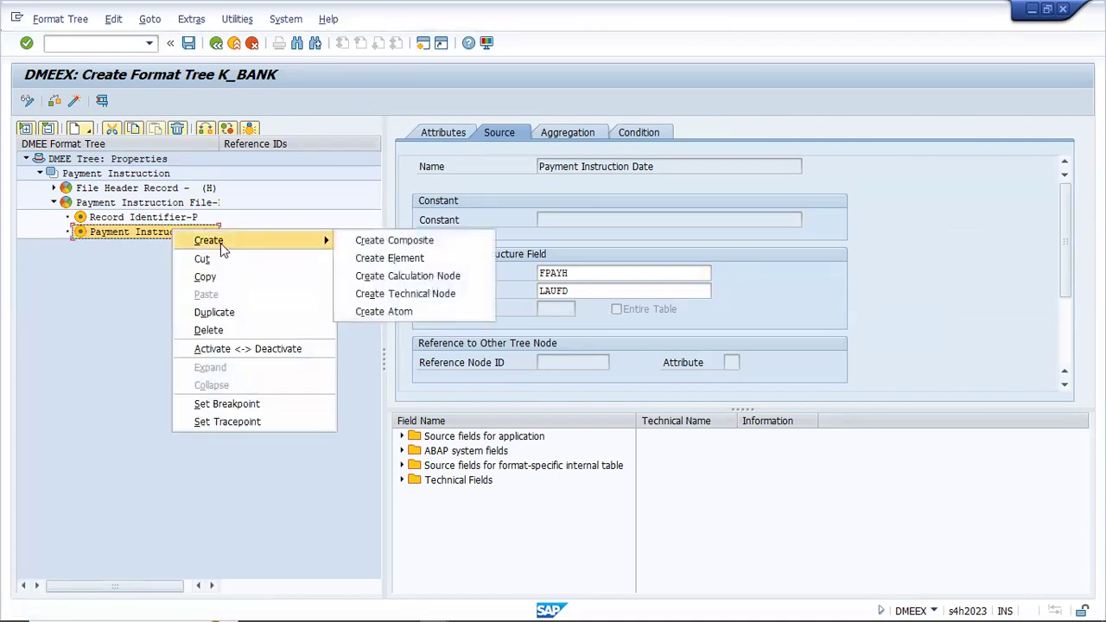
pyautogui.click(384, 268)
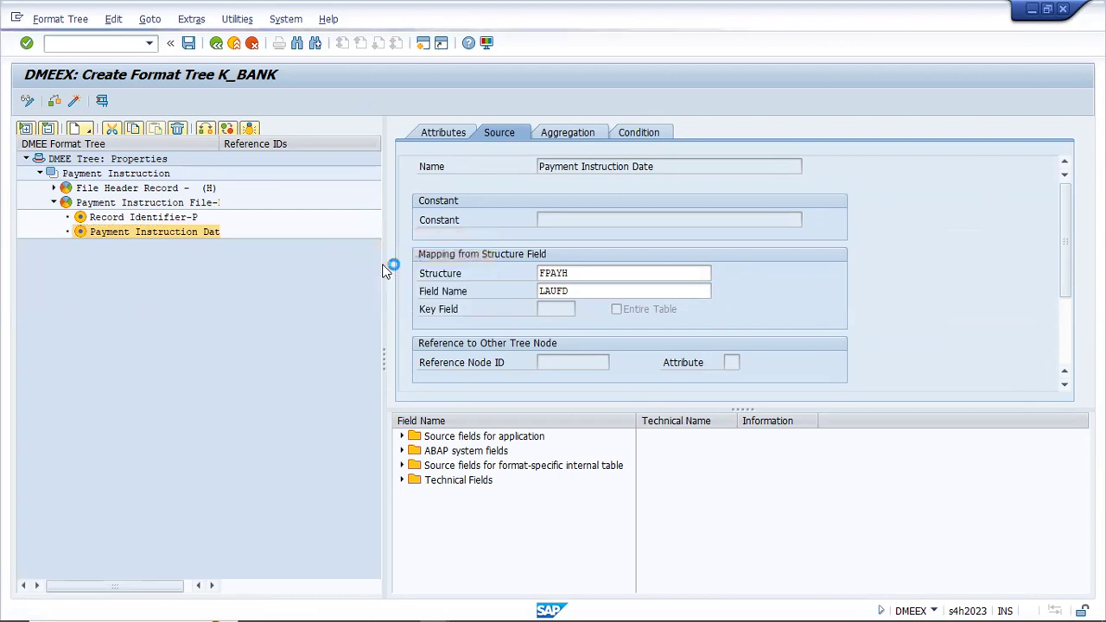
pyautogui.click(458, 131)
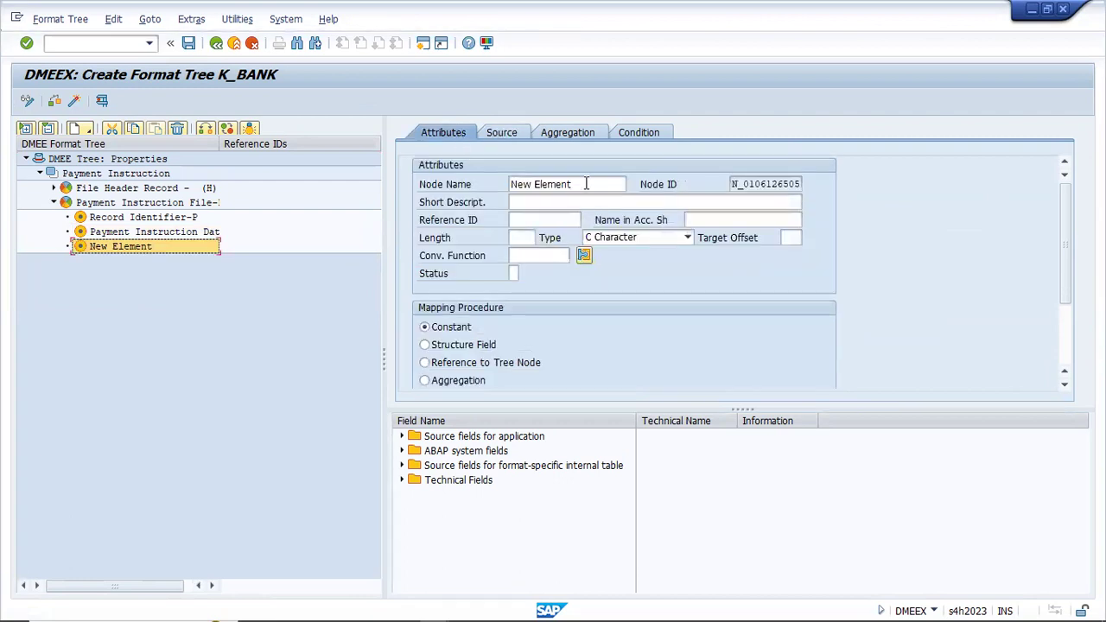
# Replace the new element's node name with Payment Location.
pyautogui.click(586, 184)
pyautogui.press('BackSpace')
pyautogui.press('BackSpace')
pyautogui.press('BackSpace')
pyautogui.press('BackSpace')
pyautogui.press('BackSpace')
pyautogui.press('BackSpace')
pyautogui.press('BackSpace')
pyautogui.press('BackSpace')
pyautogui.press('BackSpace')
pyautogui.press('BackSpace')
pyautogui.press('BackSpace')
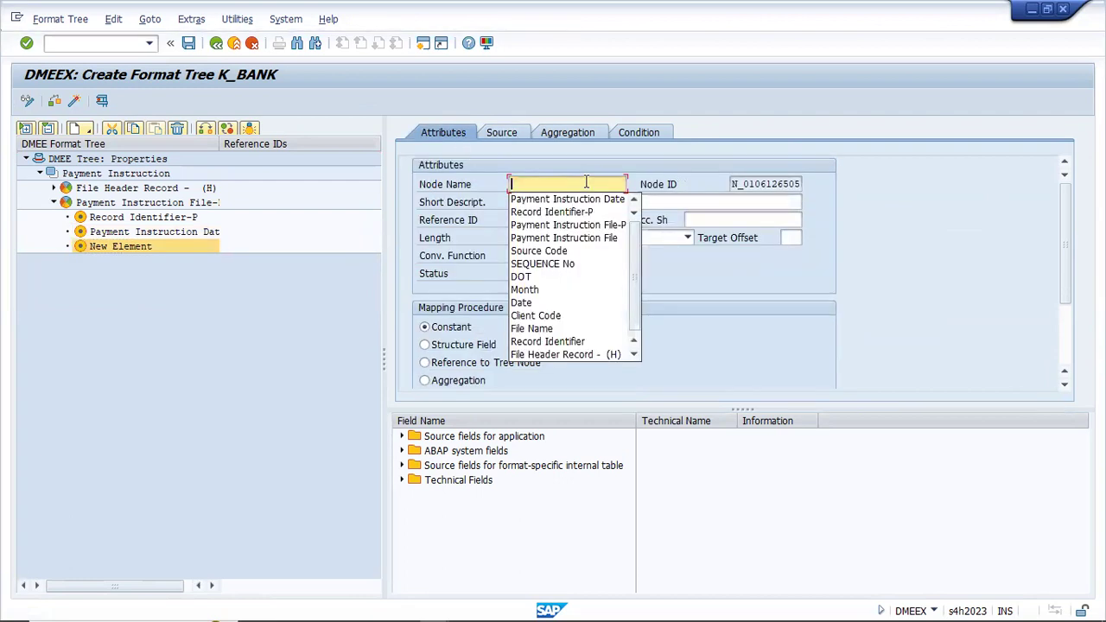
pyautogui.write('Payment Location')
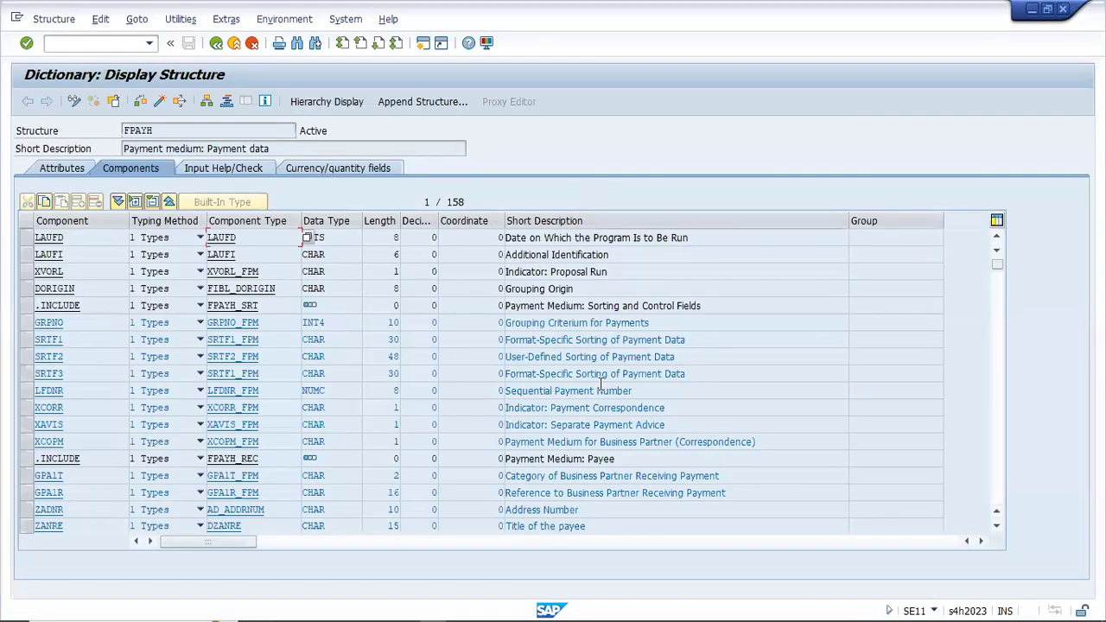
# In the Word specification, delete the word Blank from the Payment Location row's Example cell.
pyautogui.hotkey('alt', 'Tab')
pyautogui.hotkey('alt', 'Tab')
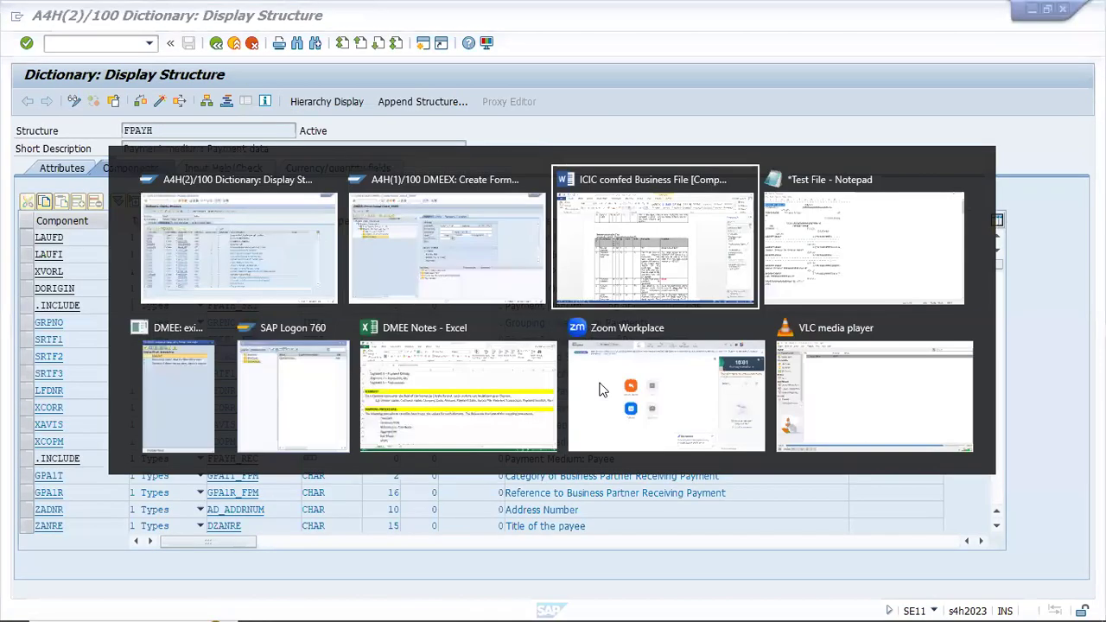
pyautogui.click(672, 490)
pyautogui.press('BackSpace')
pyautogui.press('BackSpace')
pyautogui.press('BackSpace')
pyautogui.press('BackSpace')
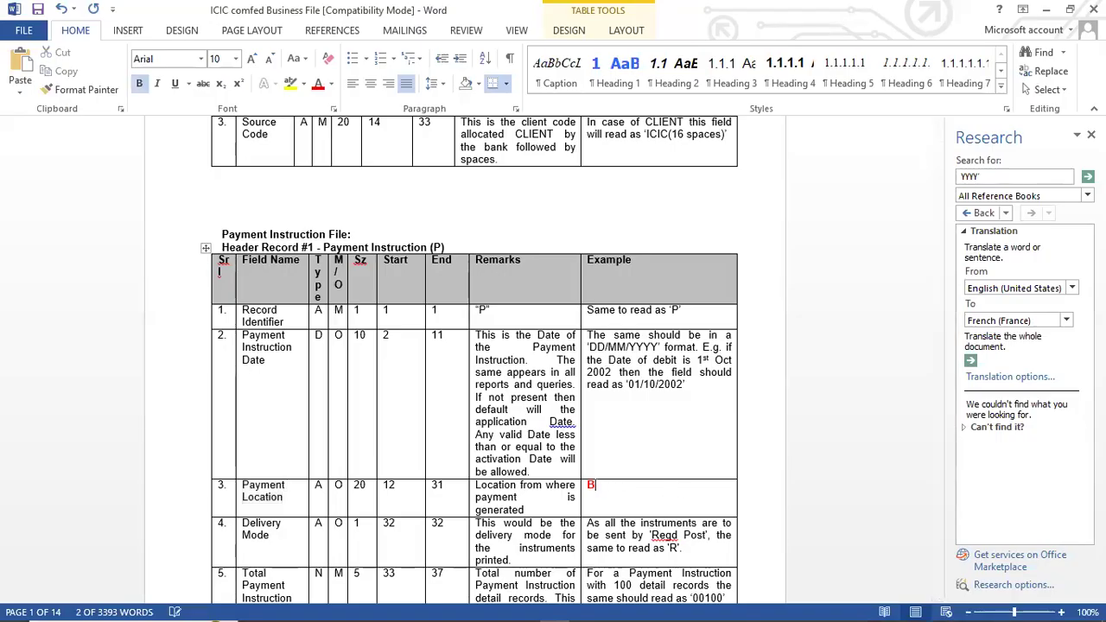
pyautogui.press('BackSpace')
pyautogui.hotkey('alt', 'Tab')
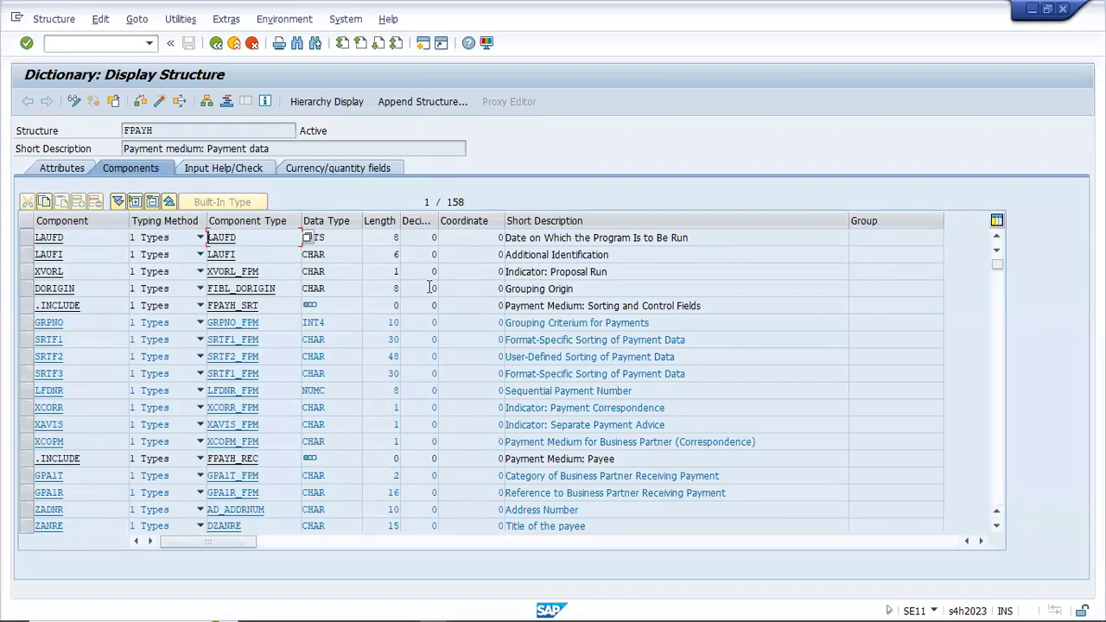
# Return to the SAP format tree and enter Payment Location as the new element's short description.
pyautogui.hotkey('alt', 'Tab')
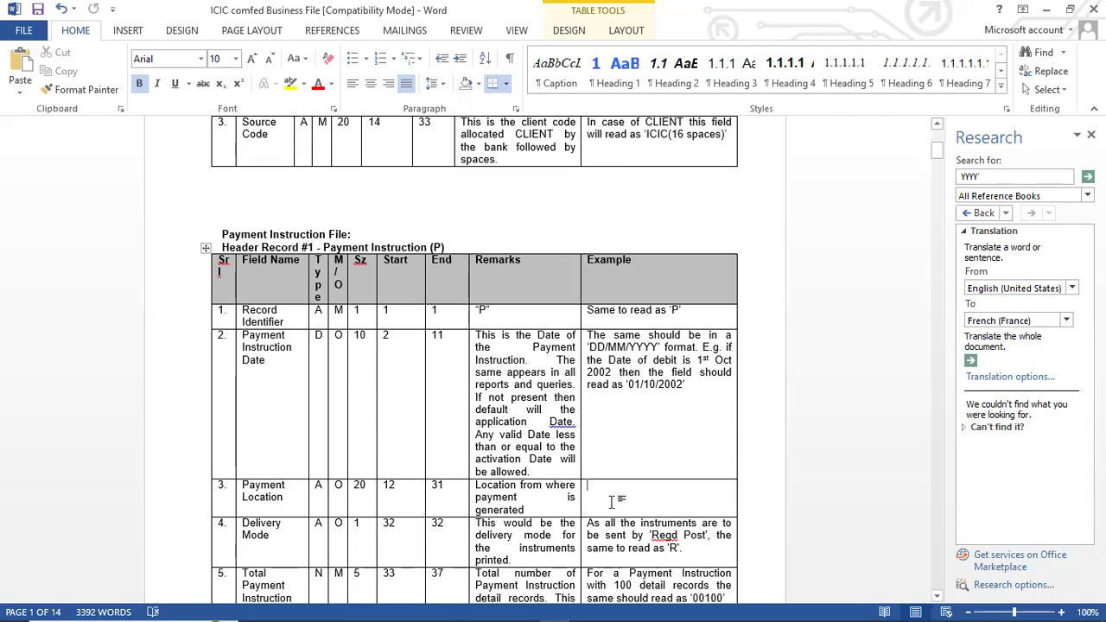
pyautogui.hotkey('alt', 'Tab')
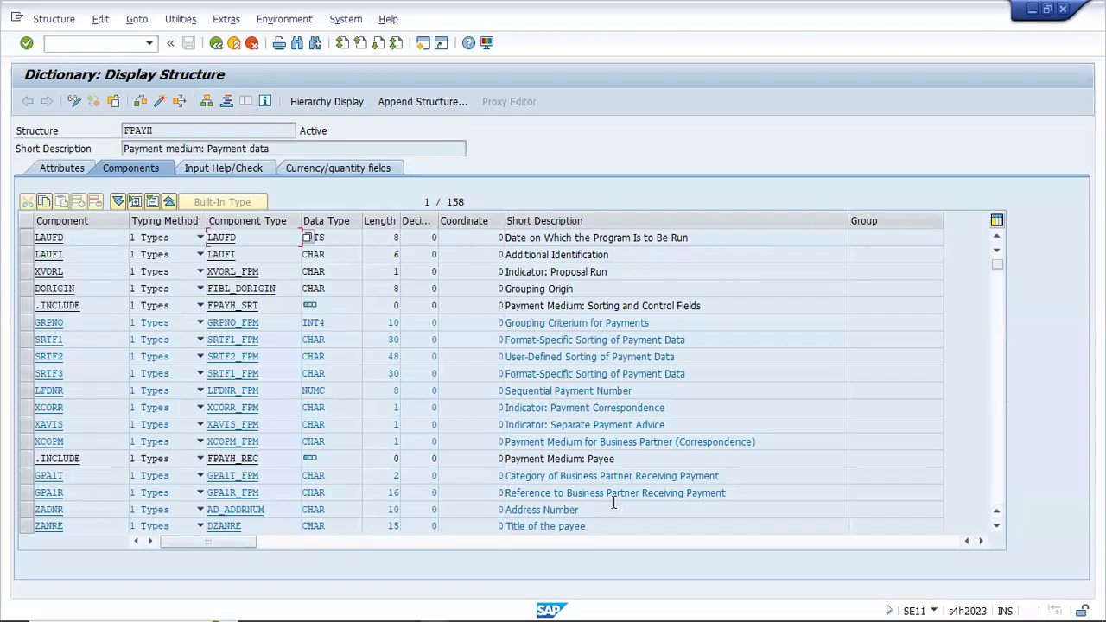
pyautogui.hotkey('alt', 'Tab')
pyautogui.press('Tab')
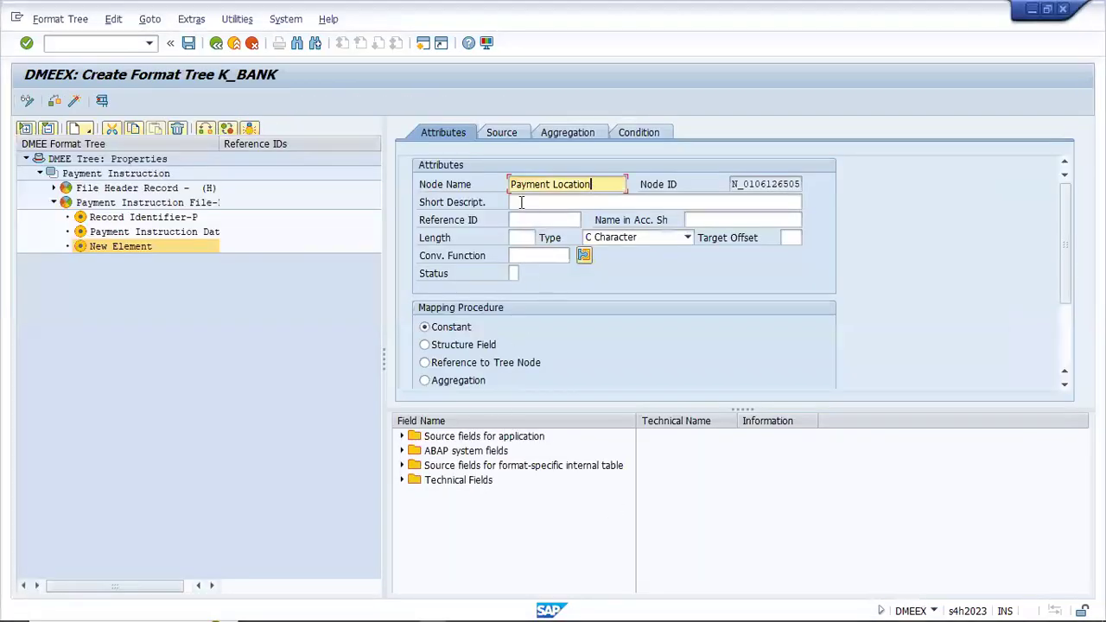
pyautogui.click(522, 202)
pyautogui.hotkey('ctrl', 'v')
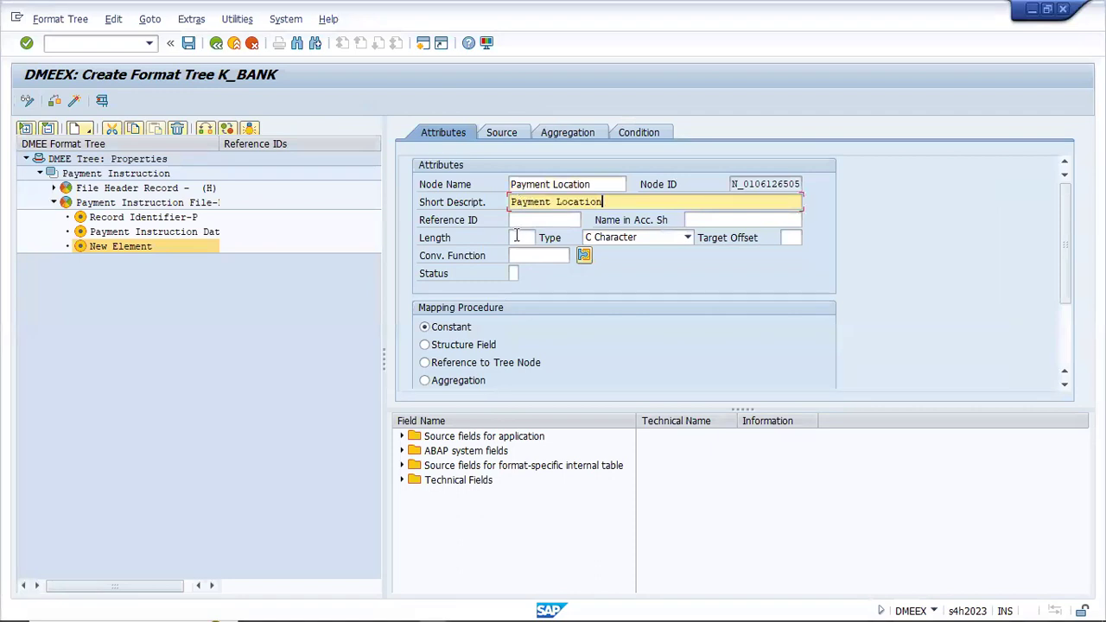
# Check the Payment Location field size in the Word specification and set the element's length to 20.
pyautogui.hotkey('alt', 'Tab')
pyautogui.hotkey('alt', 'Tab')
pyautogui.press('Tab')
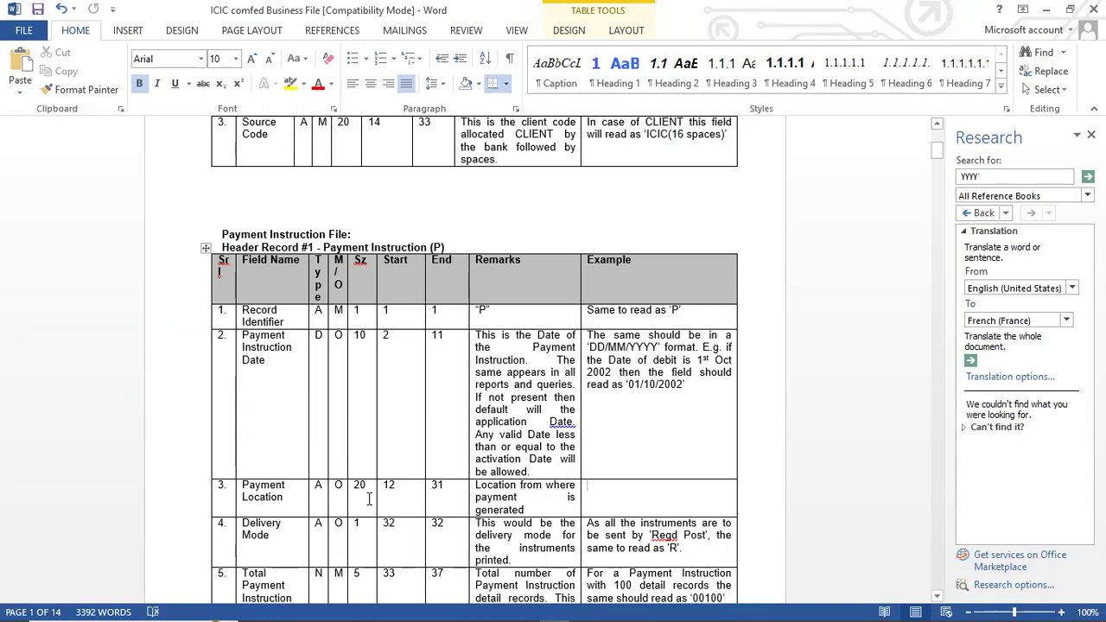
pyautogui.hotkey('alt', 'Tab')
pyautogui.hotkey('alt', 'Tab')
pyautogui.press('Tab')
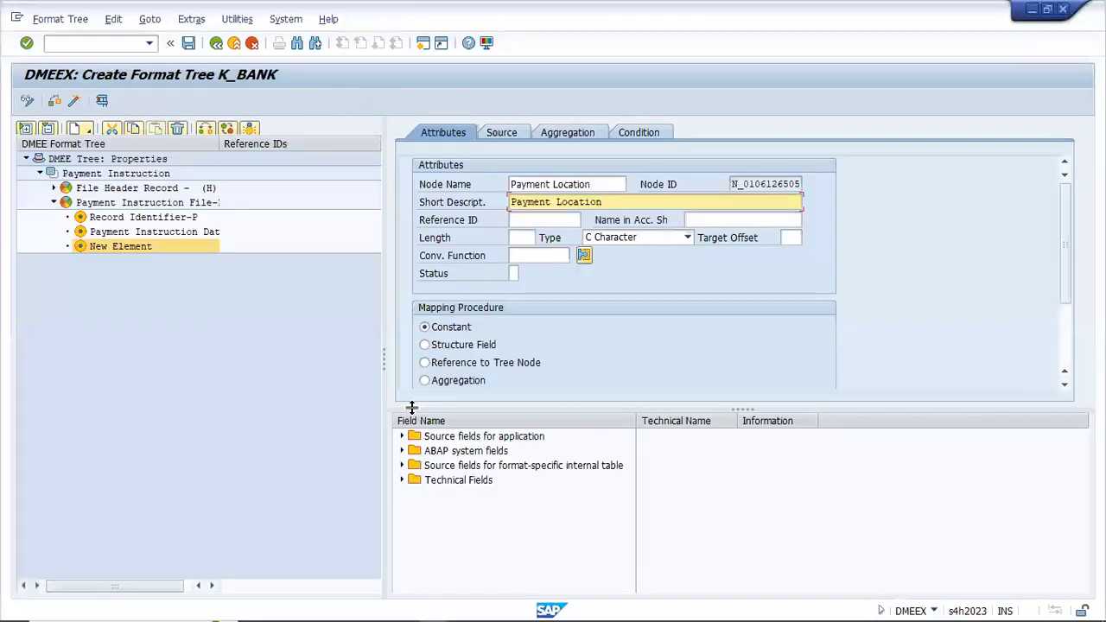
pyautogui.click(525, 237)
pyautogui.write('20')
pyautogui.press('Tab')
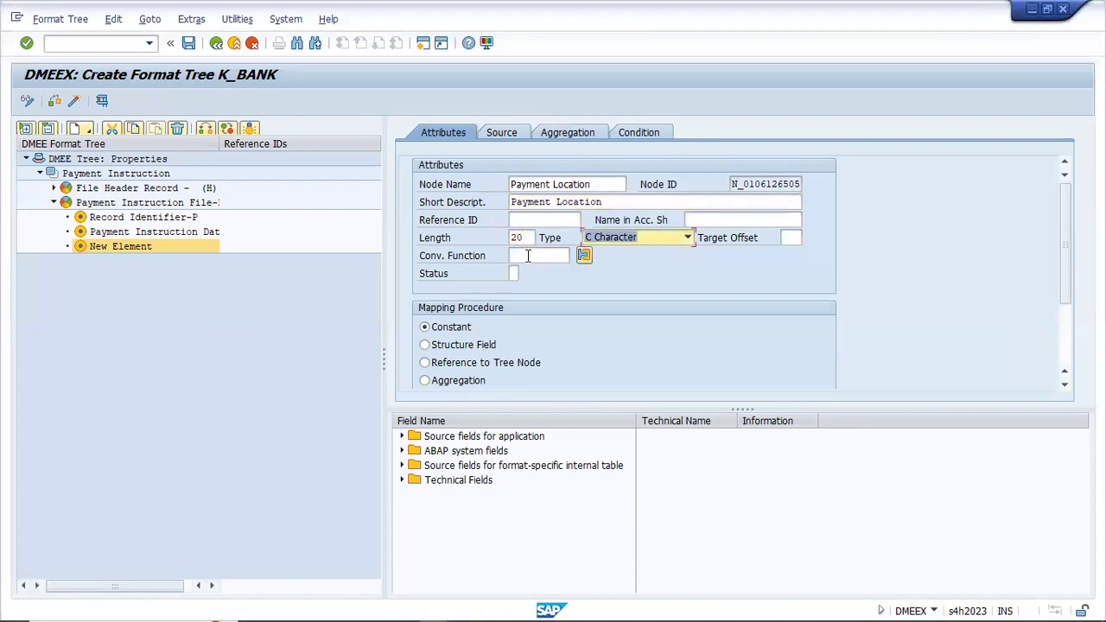
# Set the Payment Location element's conversion function to CL and confirm its attributes.
pyautogui.click(527, 257)
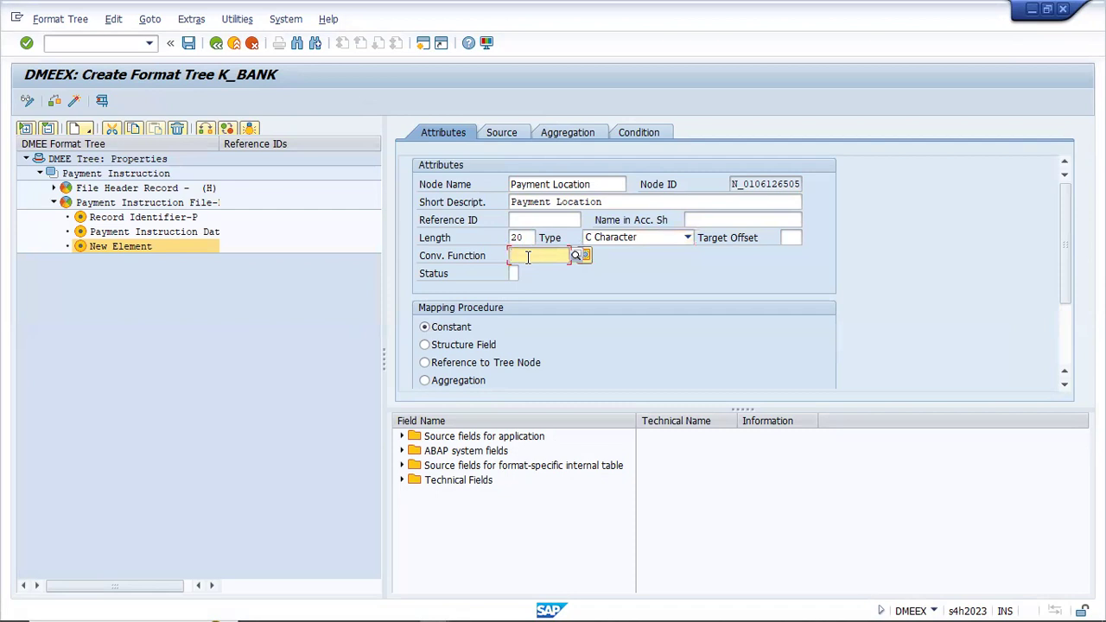
pyautogui.write('CL')
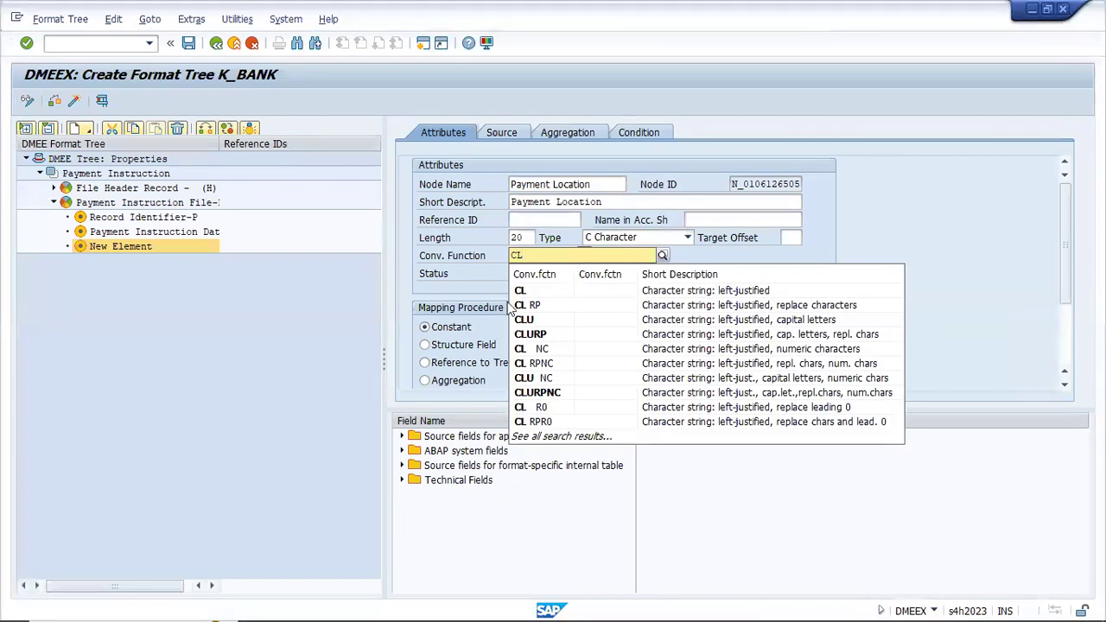
pyautogui.click(520, 290)
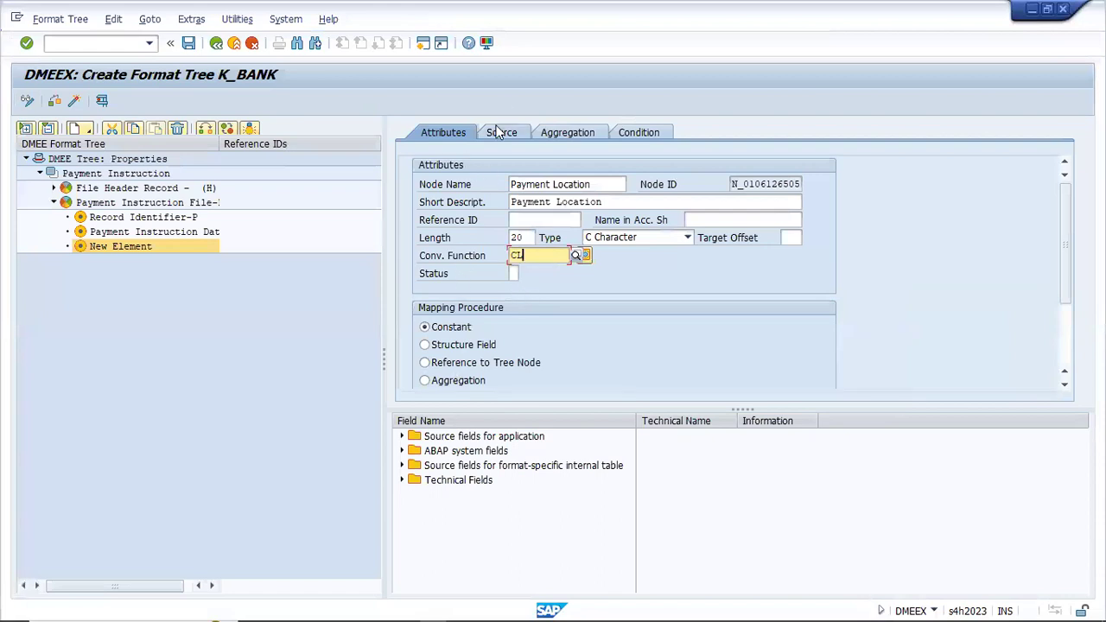
pyautogui.press('Return')
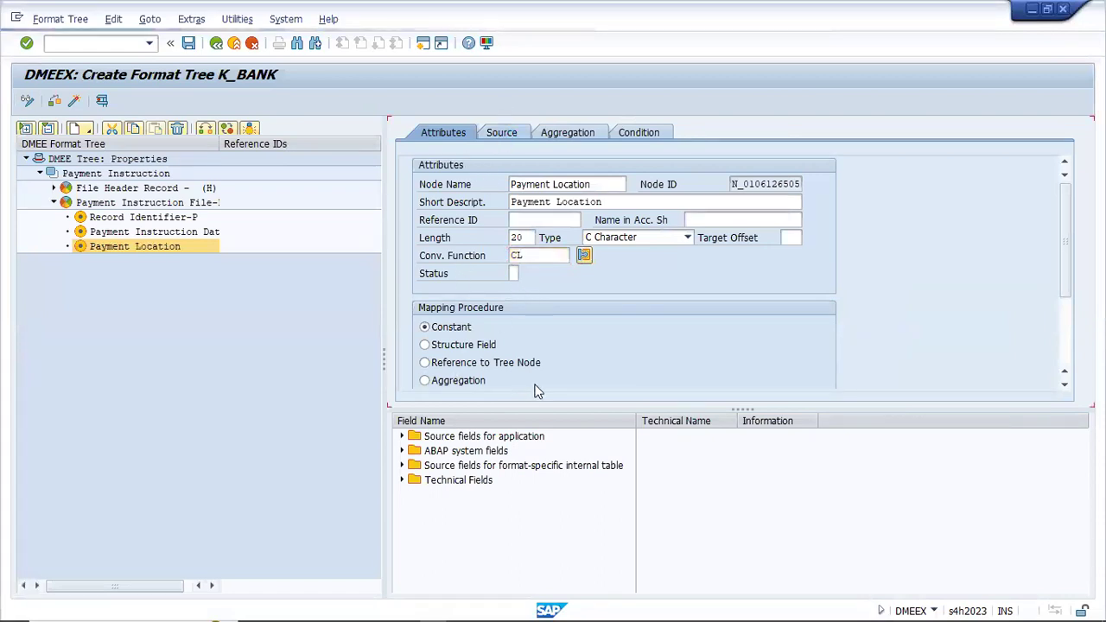
# Open the Payment Location element's source, leave its constant blank, and save the format tree.
pyautogui.click(501, 133)
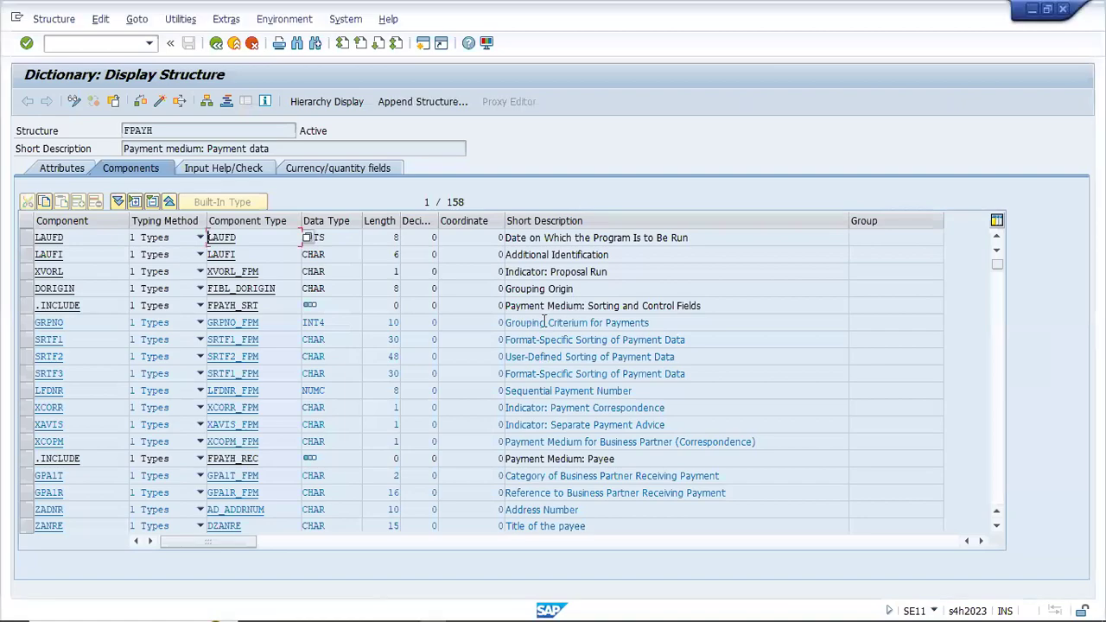
pyautogui.hotkey('alt', 'Tab')
pyautogui.hotkey('alt', 'Tab')
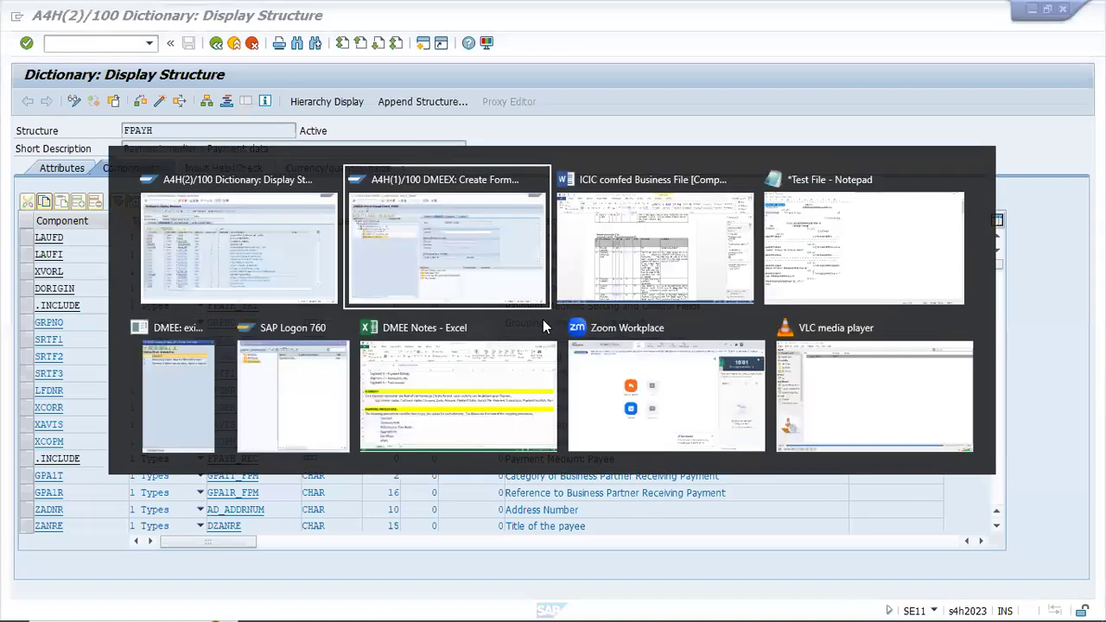
pyautogui.hotkey('alt', 'Tab')
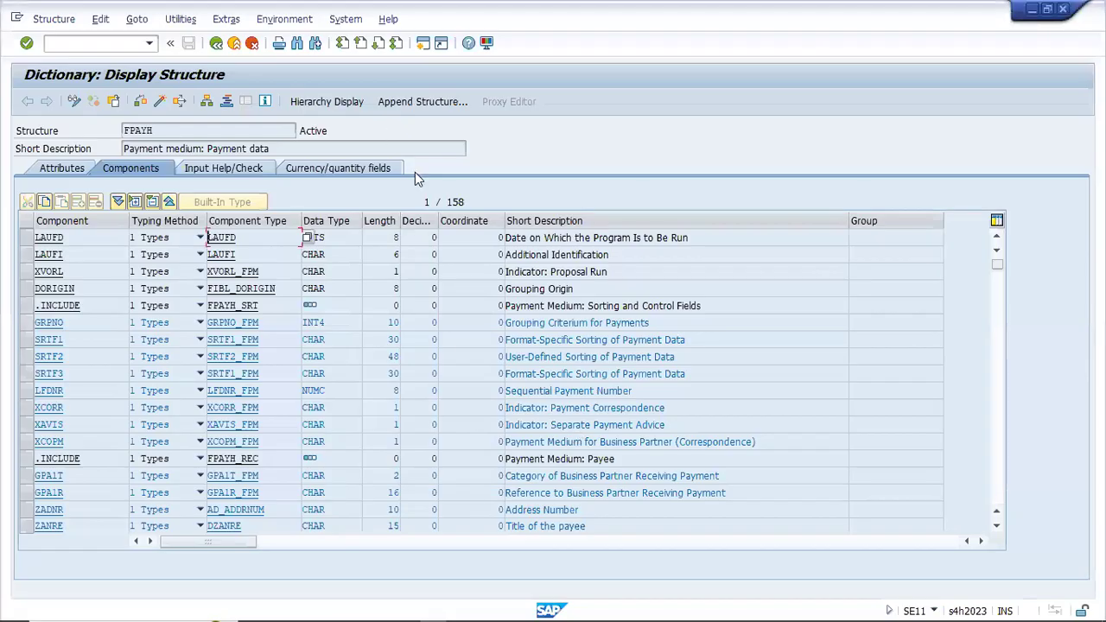
pyautogui.hotkey('alt', 'Tab')
pyautogui.hotkey('alt', 'Tab')
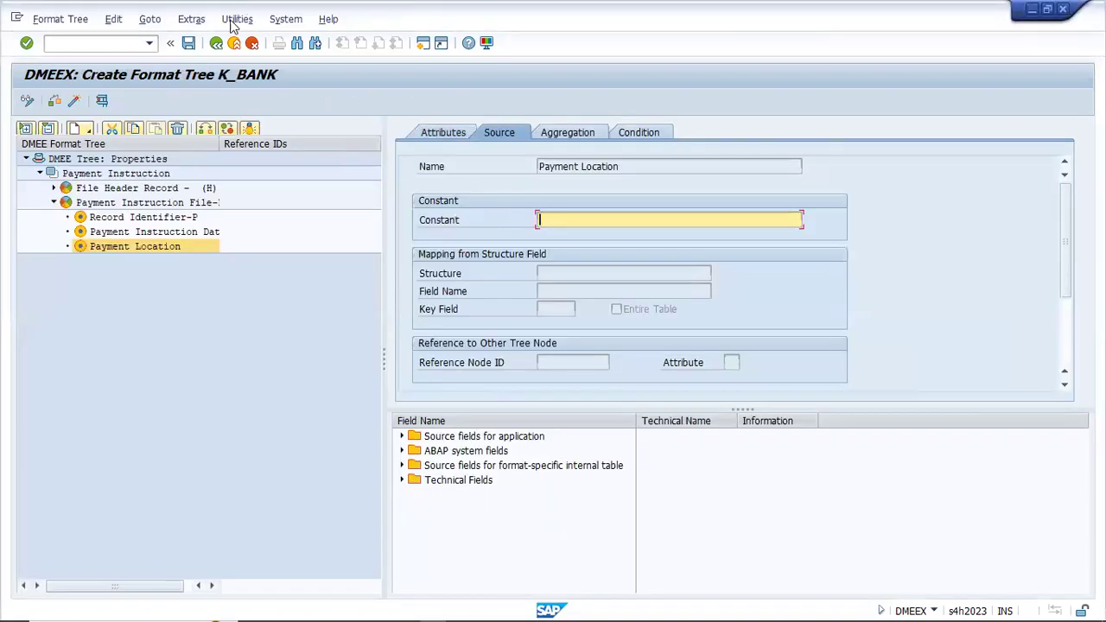
pyautogui.click(189, 44)
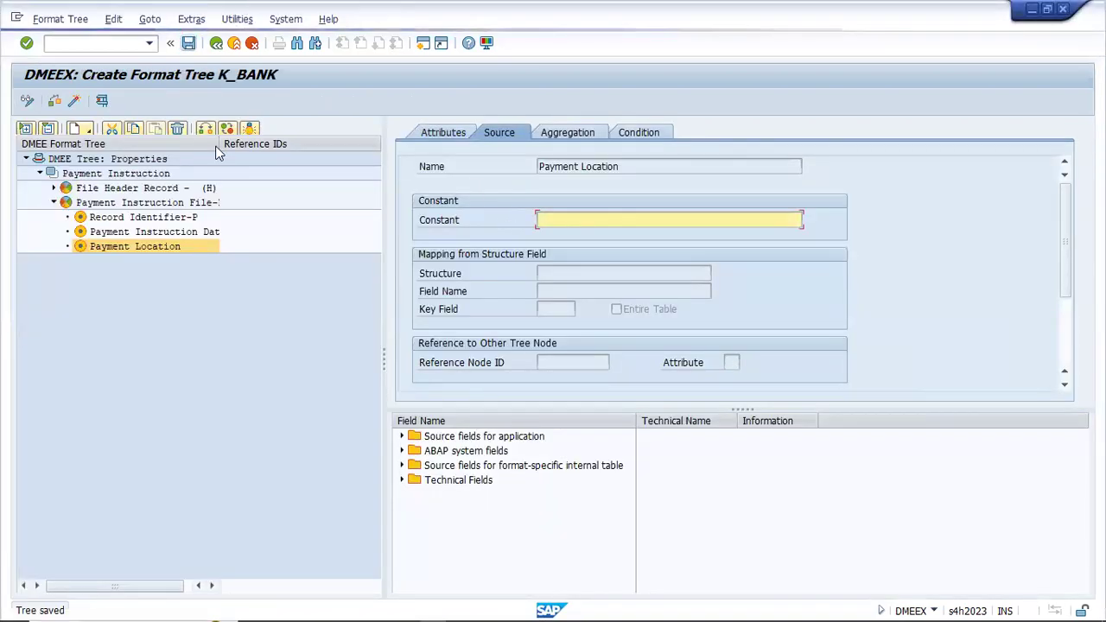
# Switch to the Word specification and copy the Delivery Mode field name from row 4 of the Payment Instruction table.
pyautogui.hotkey('alt', 'Tab')
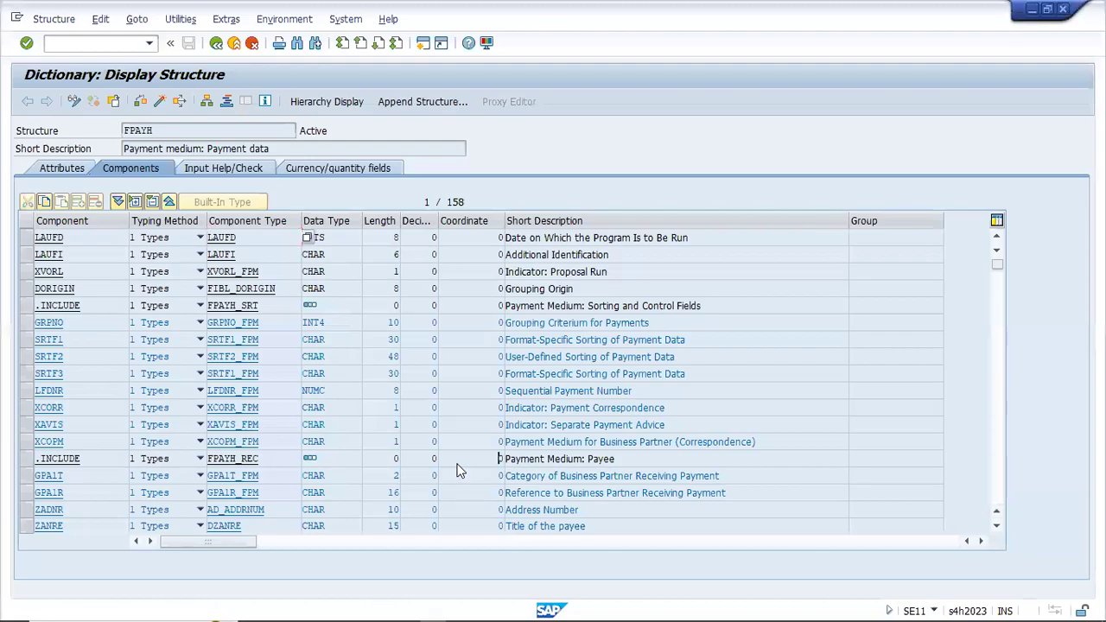
pyautogui.hotkey('alt', 'Tab')
pyautogui.press('Tab')
pyautogui.click(287, 535)
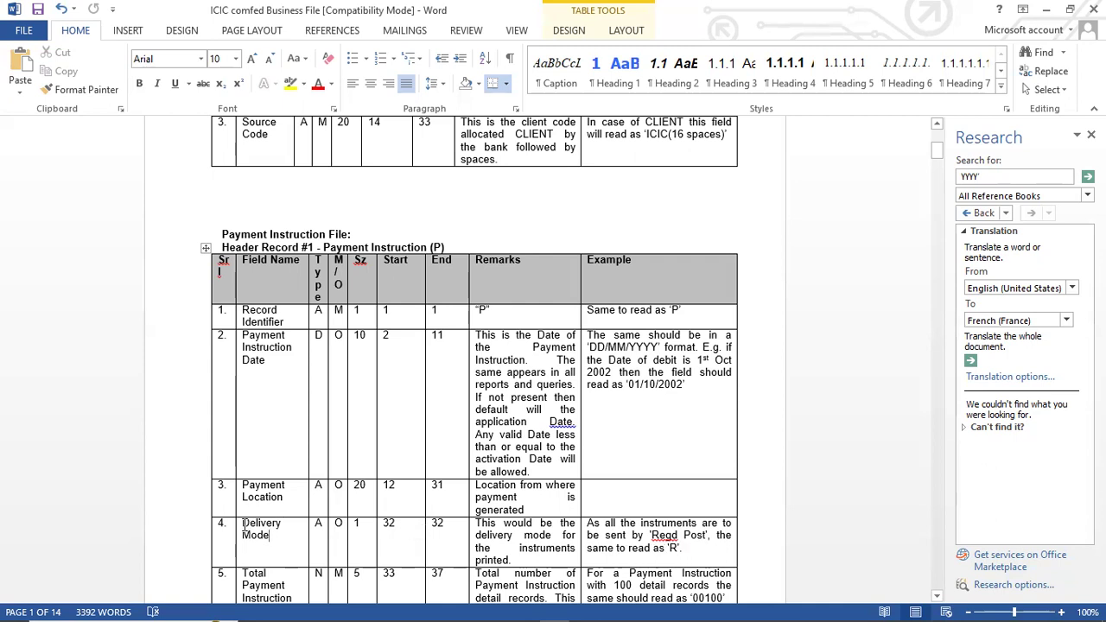
pyautogui.moveTo(244, 528); pyautogui.dragTo(268, 536)
pyautogui.hotkey('ctrl', 'c')
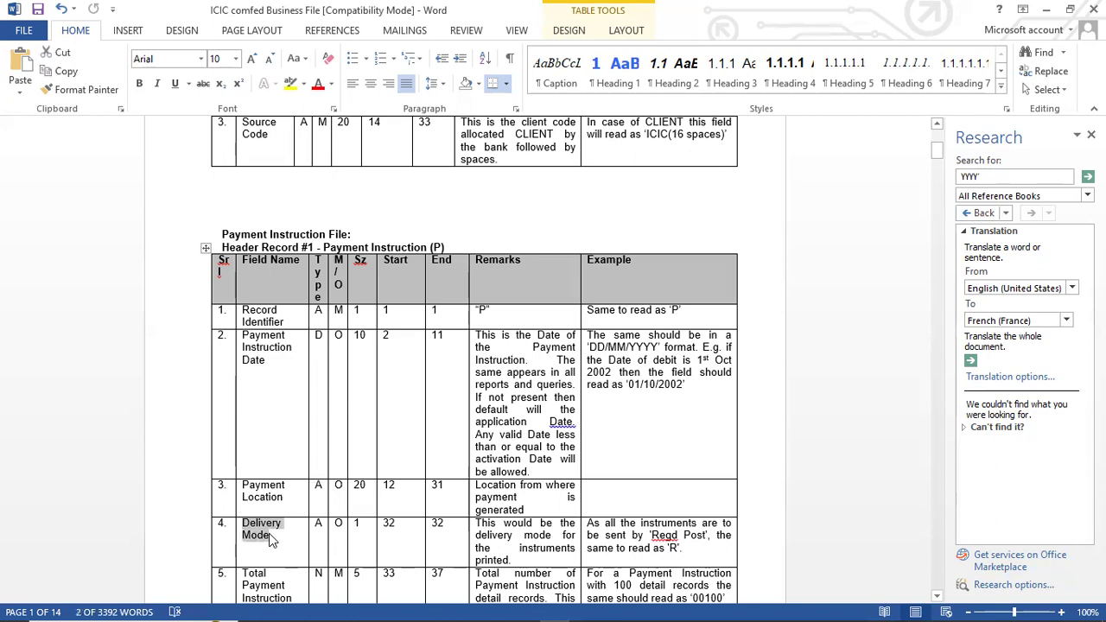
# Return to the SAP format tree, create a new element after Payment Location, and display its attributes.
pyautogui.hotkey('alt', 'Tab')
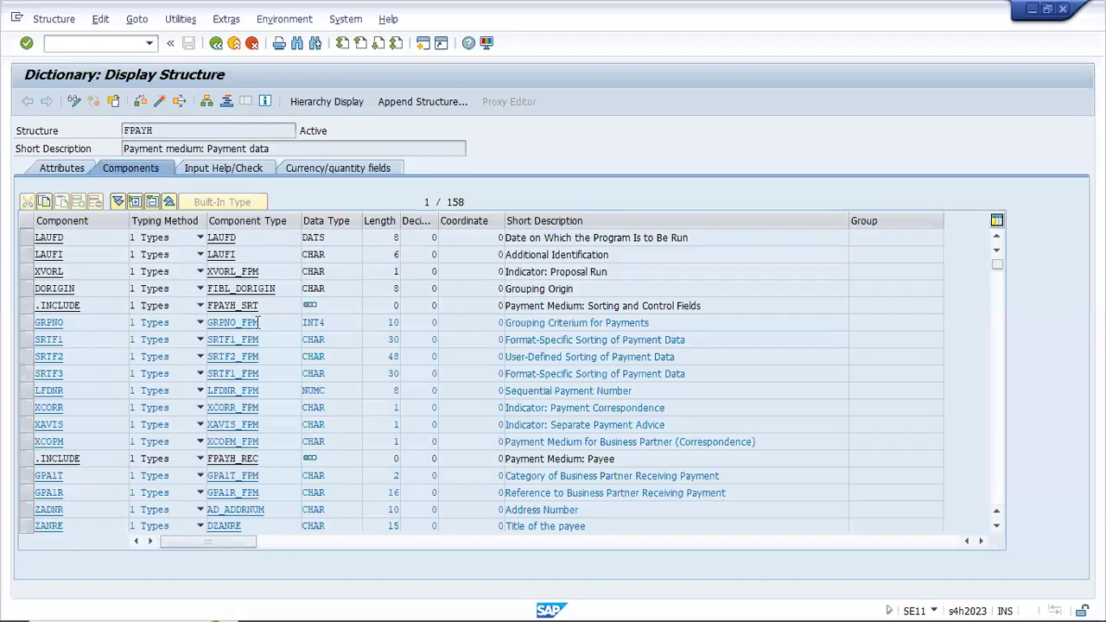
pyautogui.hotkey('alt', 'Tab')
pyautogui.hotkey('alt', 'Tab')
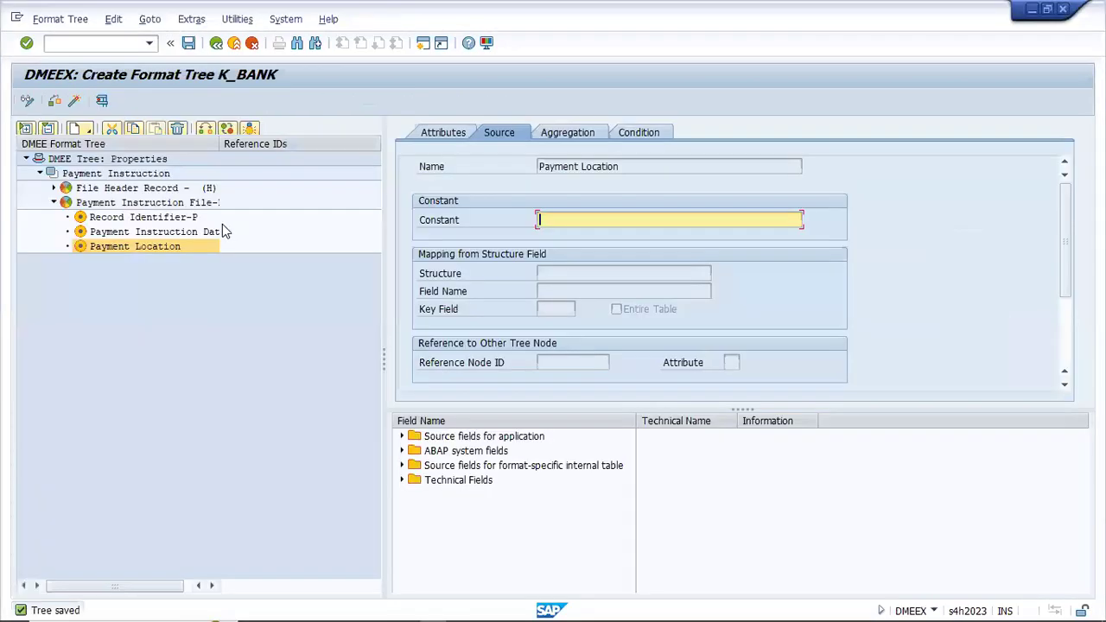
pyautogui.click(139, 241)
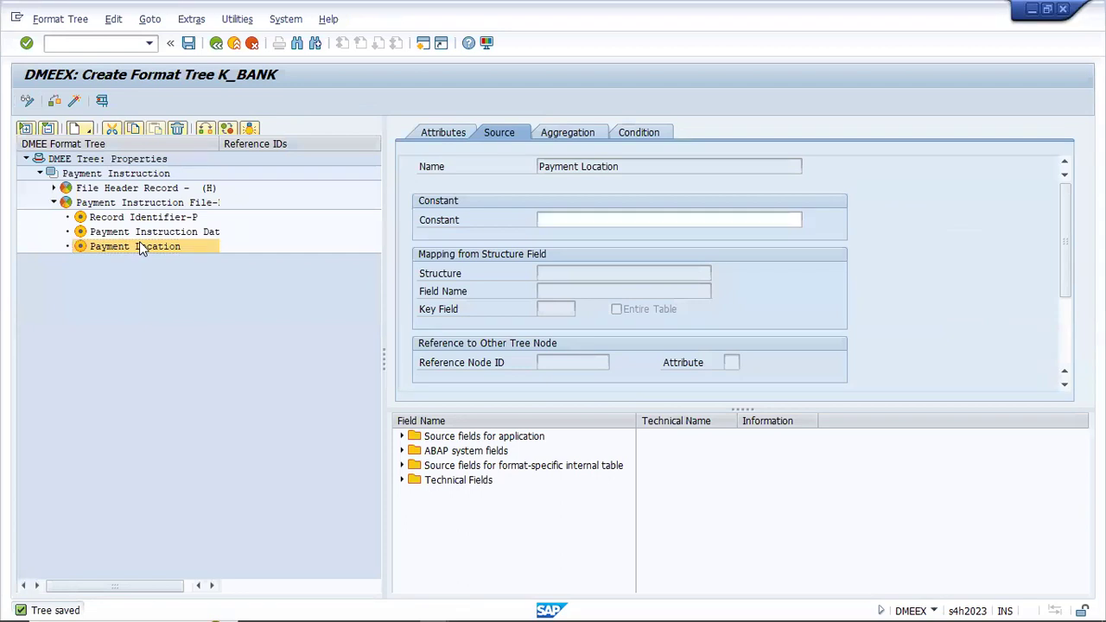
pyautogui.rightClick(139, 242)
pyautogui.moveTo(177, 254)
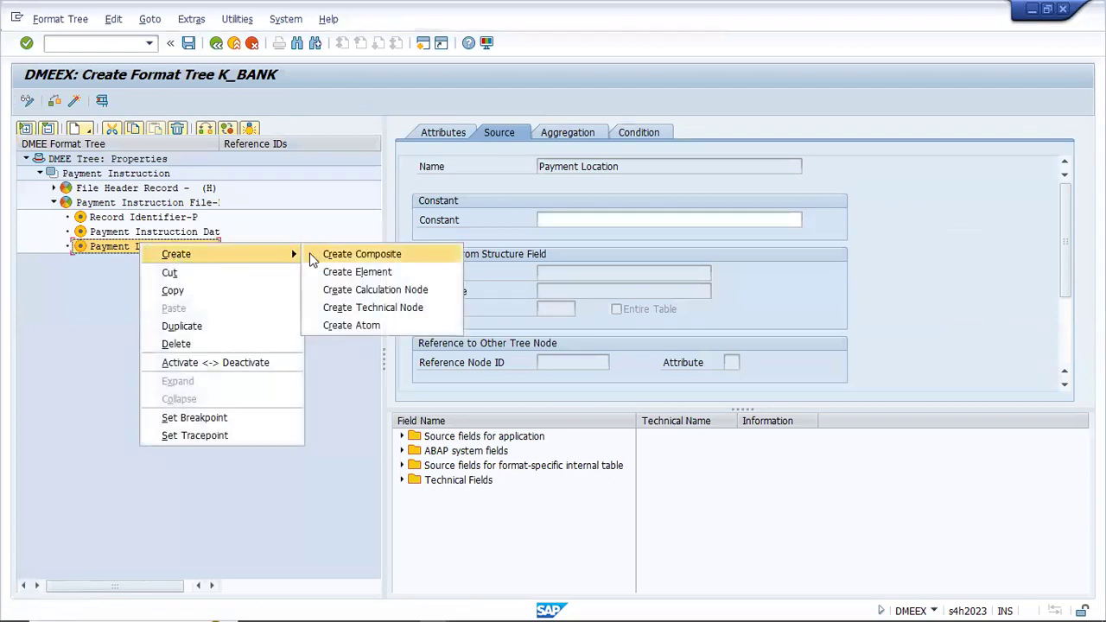
pyautogui.click(343, 274)
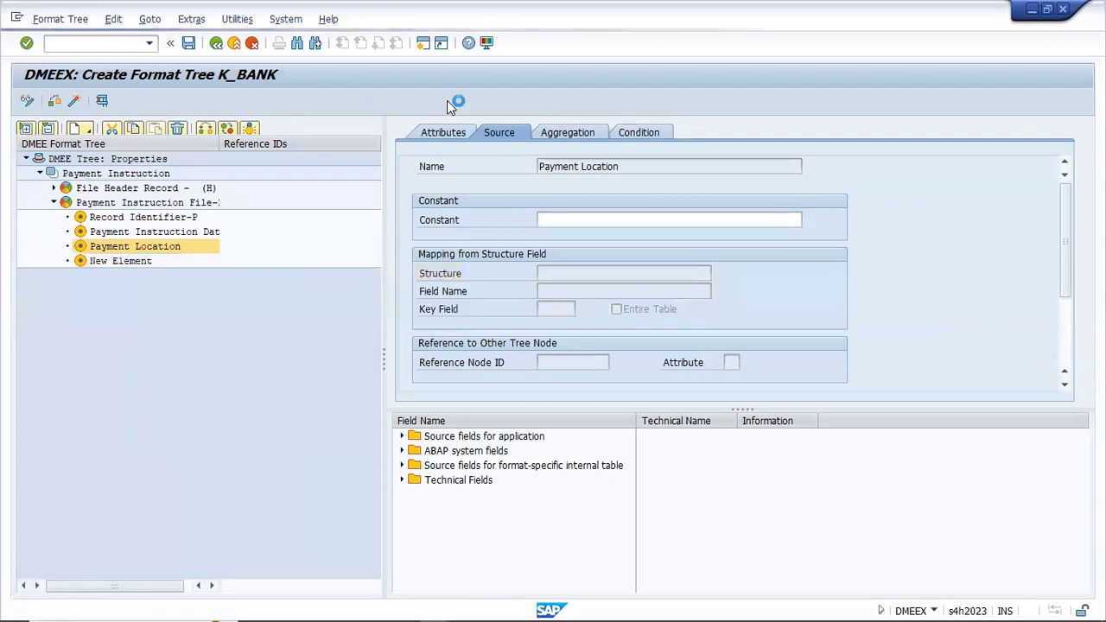
pyautogui.click(444, 134)
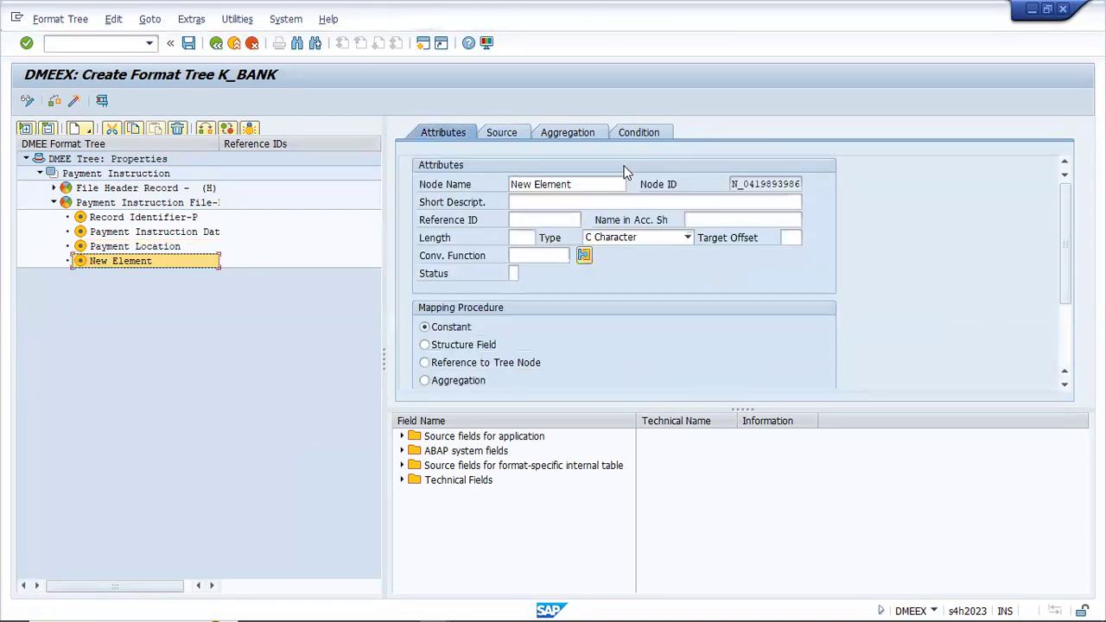
# Replace the new element's node name with Delivery Mode and enter Delivery Mode as its short description.
pyautogui.click(596, 186)
pyautogui.press('BackSpace')
pyautogui.press('BackSpace')
pyautogui.press('BackSpace')
pyautogui.press('BackSpace')
pyautogui.press('BackSpace')
pyautogui.press('BackSpace')
pyautogui.press('BackSpace')
pyautogui.press('BackSpace')
pyautogui.press('BackSpace')
pyautogui.press('BackSpace')
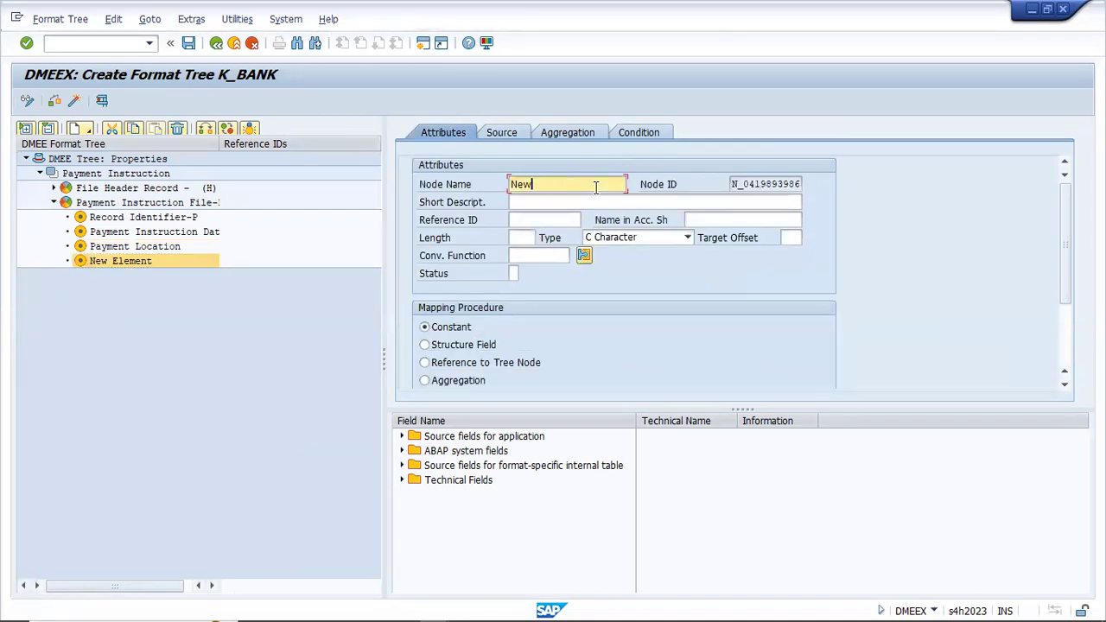
pyautogui.write('Delivery Mode')
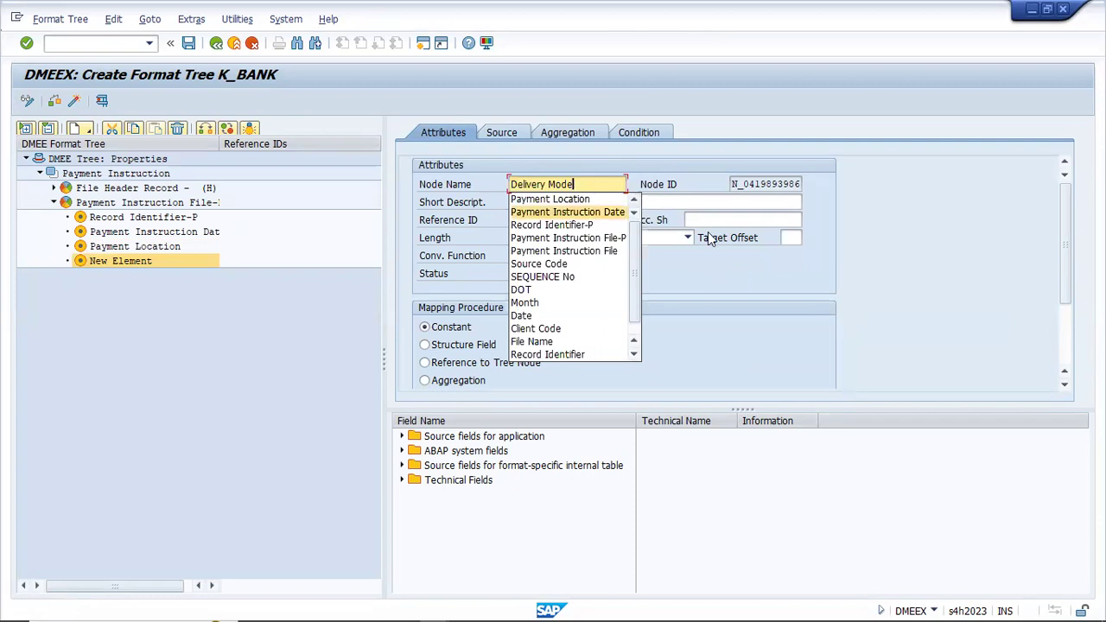
pyautogui.click(703, 199)
pyautogui.hotkey('ctrl', 'v')
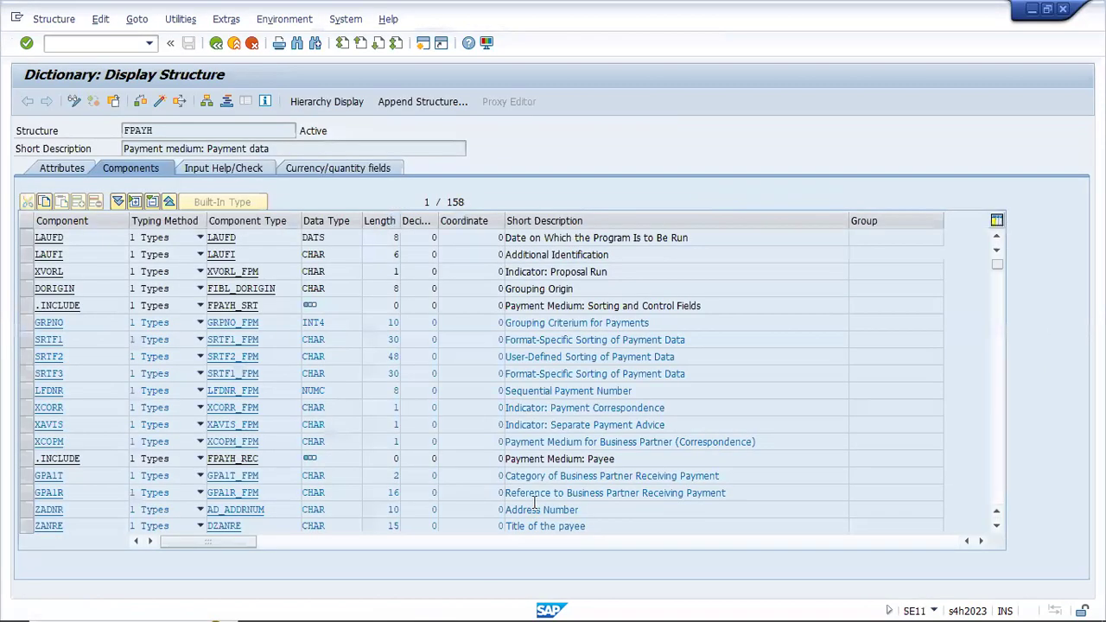
# Check the Delivery Mode size in the Word specification, and set the SAP element's length to 1 and conversion function to CL.
pyautogui.hotkey('alt', 'Tab')
pyautogui.press('Tab')
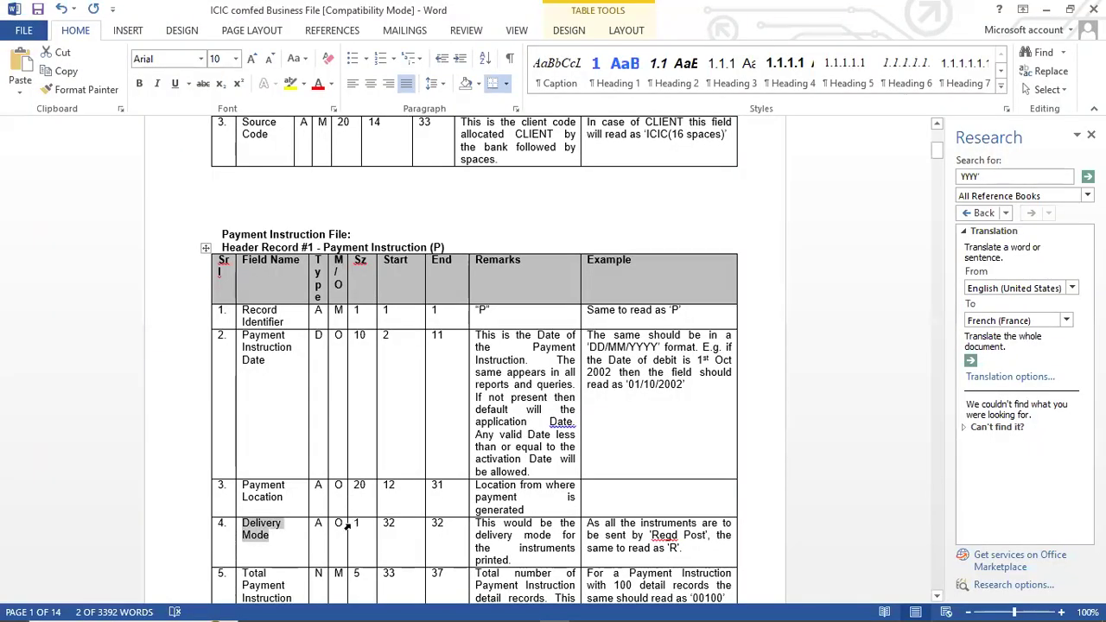
pyautogui.hotkey('alt', 'Tab')
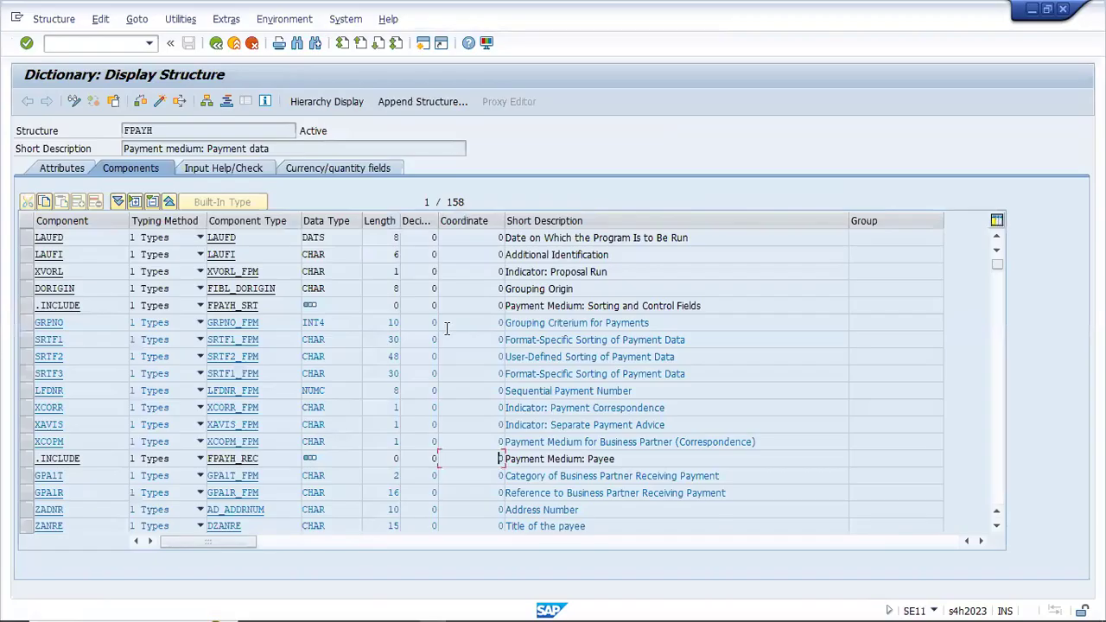
pyautogui.hotkey('alt', 'Tab')
pyautogui.press('Tab')
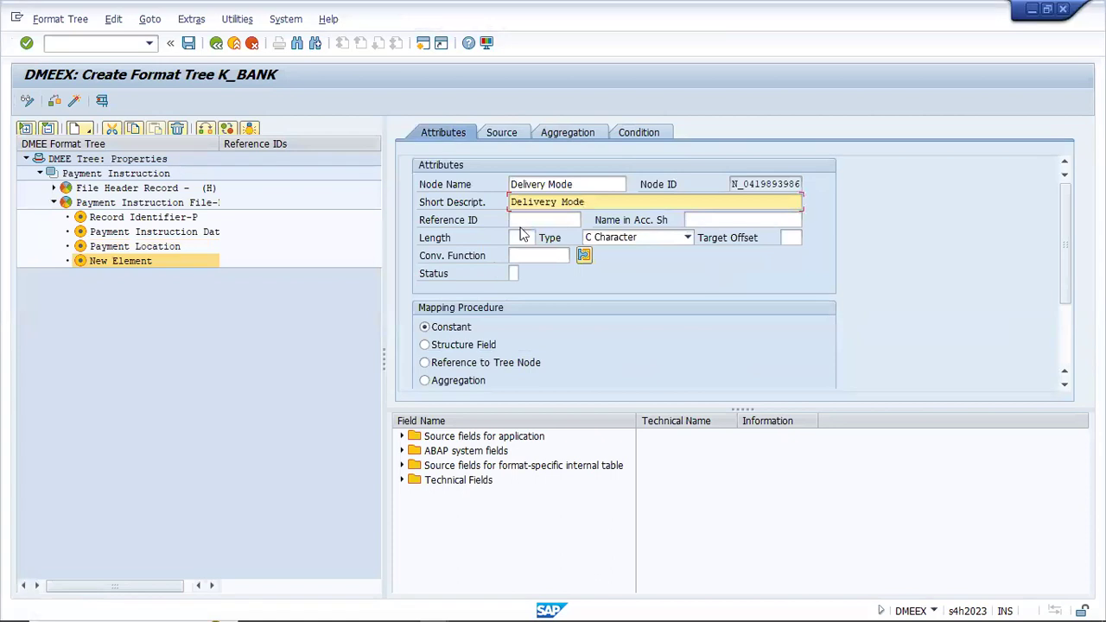
pyautogui.click(522, 237)
pyautogui.write('1')
pyautogui.press('Tab')
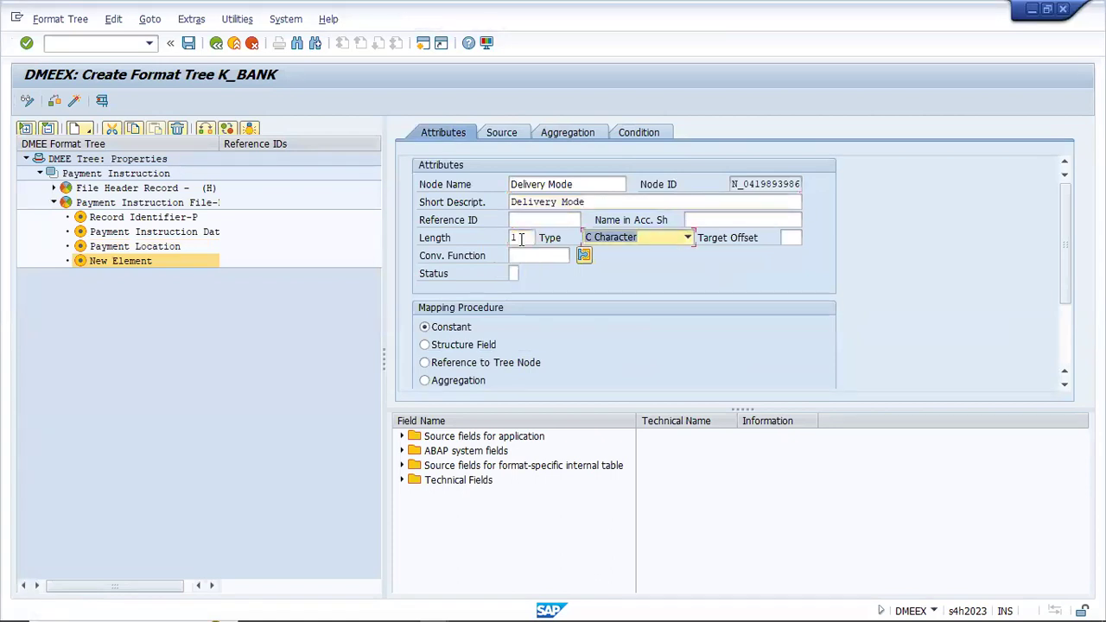
pyautogui.click(522, 255)
pyautogui.write('CL')
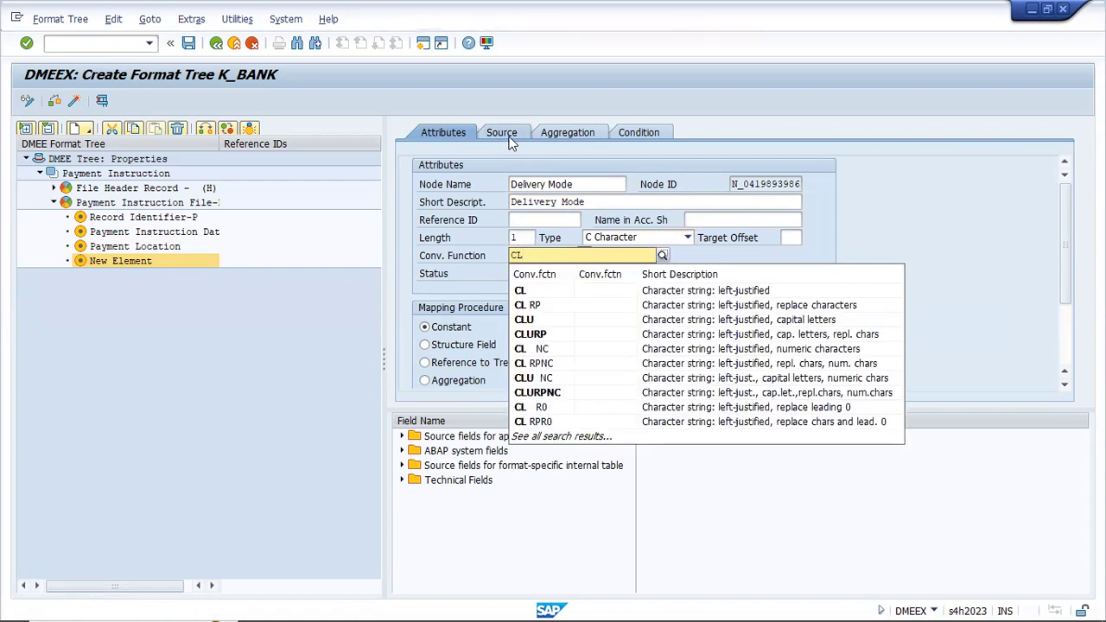
# Set the Delivery Mode element's source constant to R and save the format tree.
pyautogui.click(509, 137)
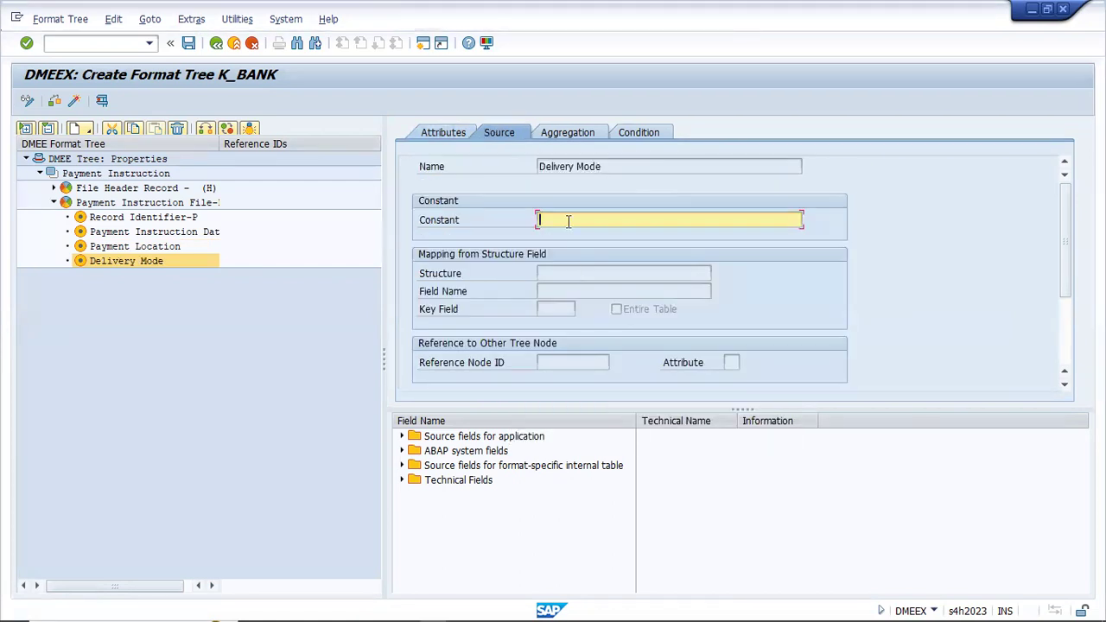
pyautogui.write('R')
pyautogui.click(188, 44)
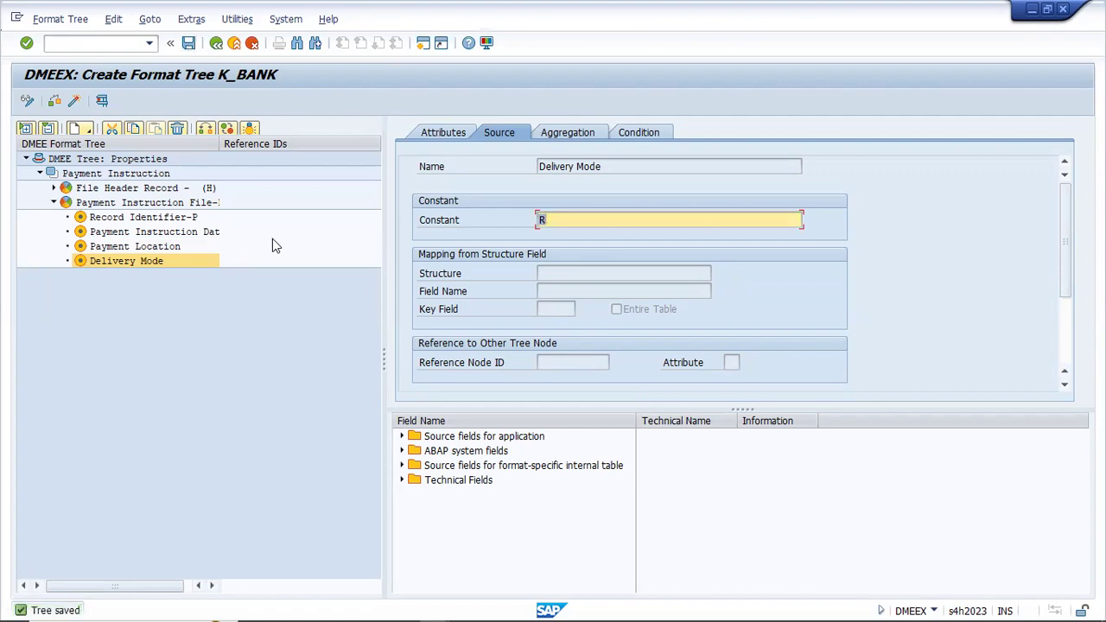
# Switch to the Word specification and select the row 5 field name, Total Payment Instruction Record.
pyautogui.hotkey('alt', 'Tab')
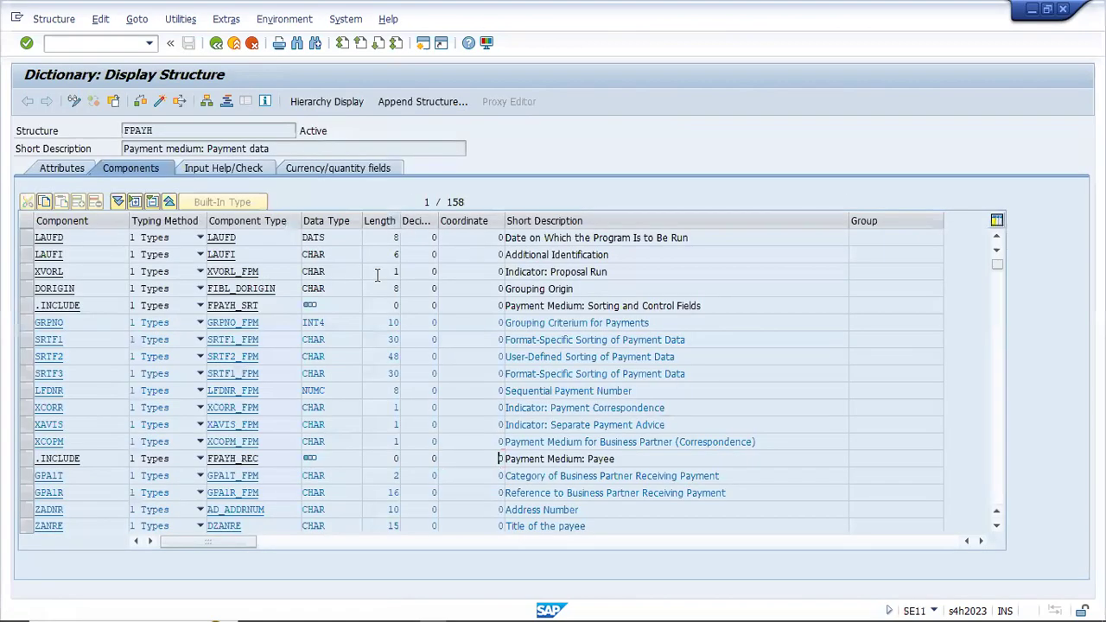
pyautogui.hotkey('alt', 'Tab')
pyautogui.hotkey('alt', 'Tab')
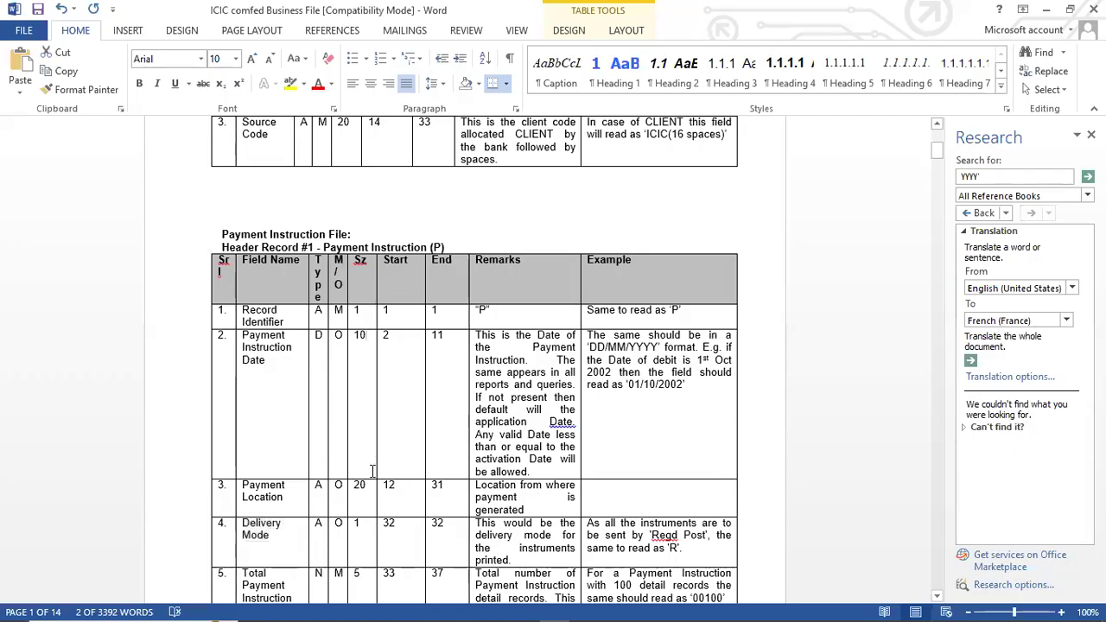
pyautogui.scroll(-8, 373, 470)
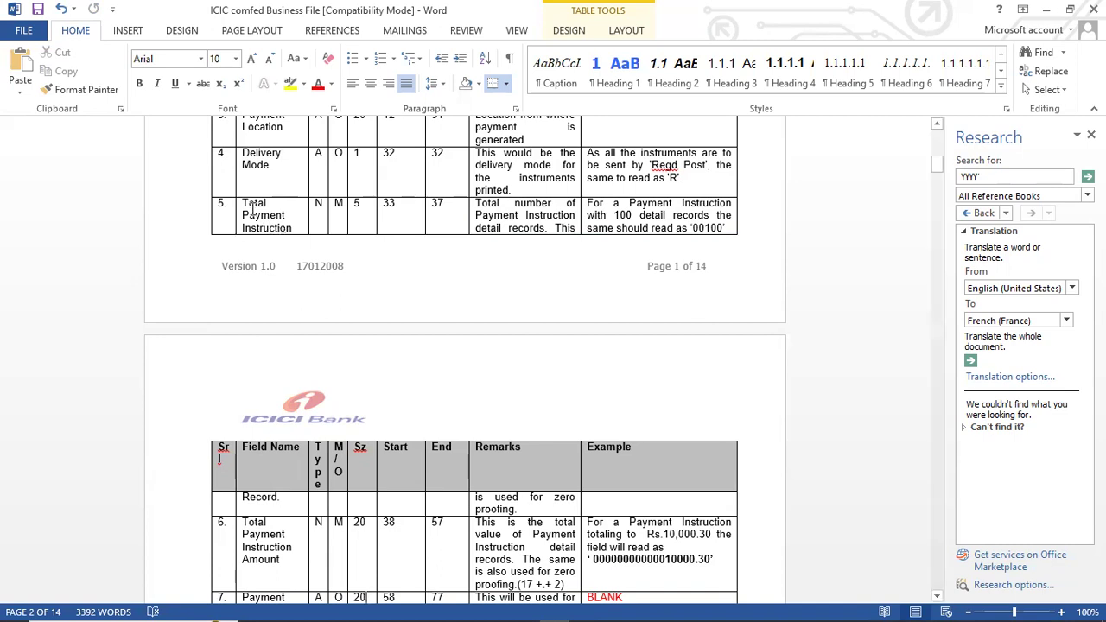
pyautogui.moveTo(243, 203); pyautogui.dragTo(291, 467)
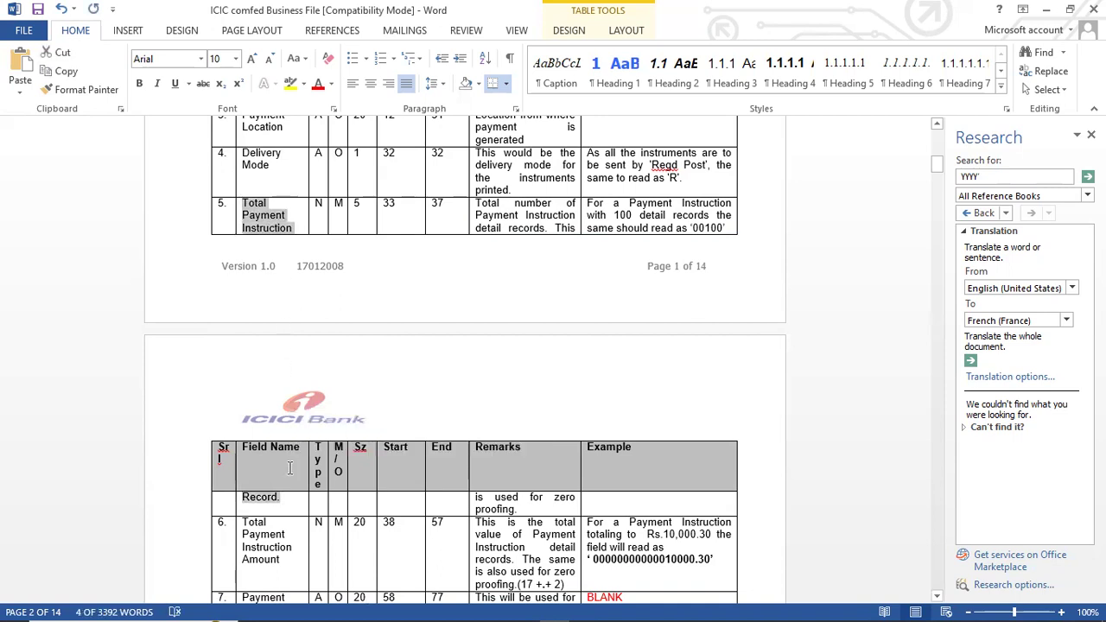
# Switch to the Test File in Notepad and highlight the I record marker and the payment instruction count 00001 in the P line.
pyautogui.hotkey('alt', 'Tab')
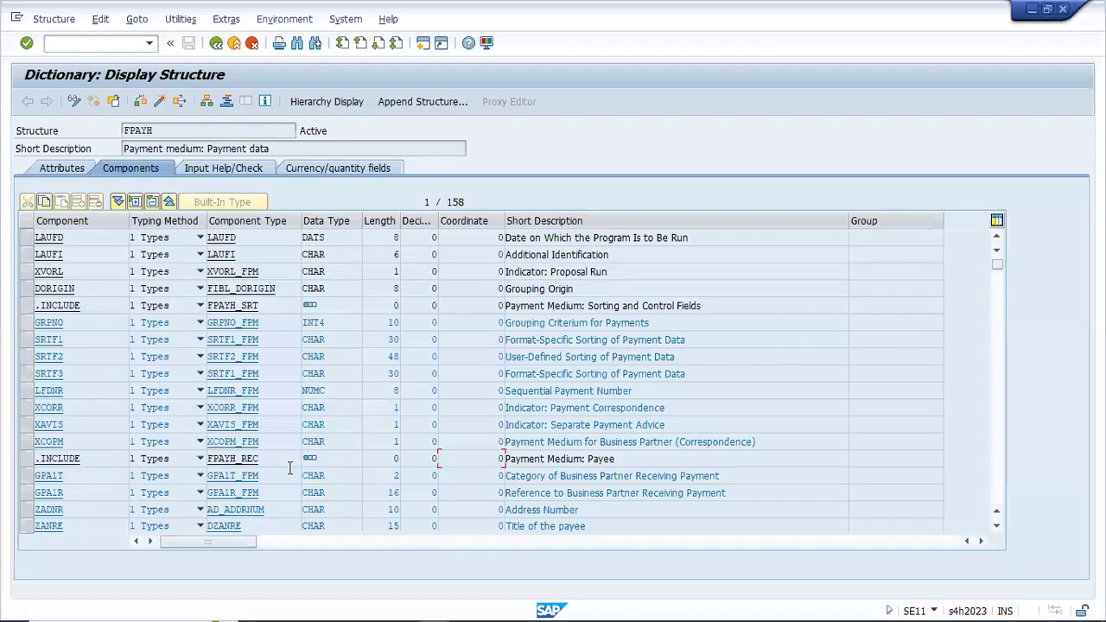
pyautogui.hotkey('alt', 'Tab')
pyautogui.hotkey('alt', 'Tab')
pyautogui.hotkey('alt', 'Tab')
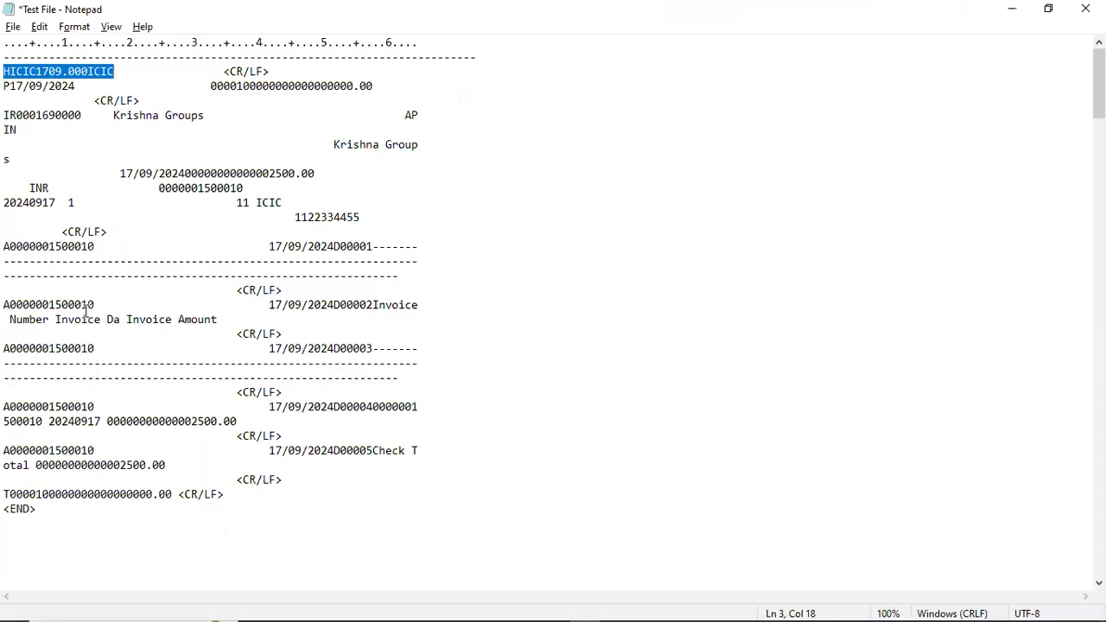
pyautogui.moveTo(3, 115); pyautogui.dragTo(9, 115)
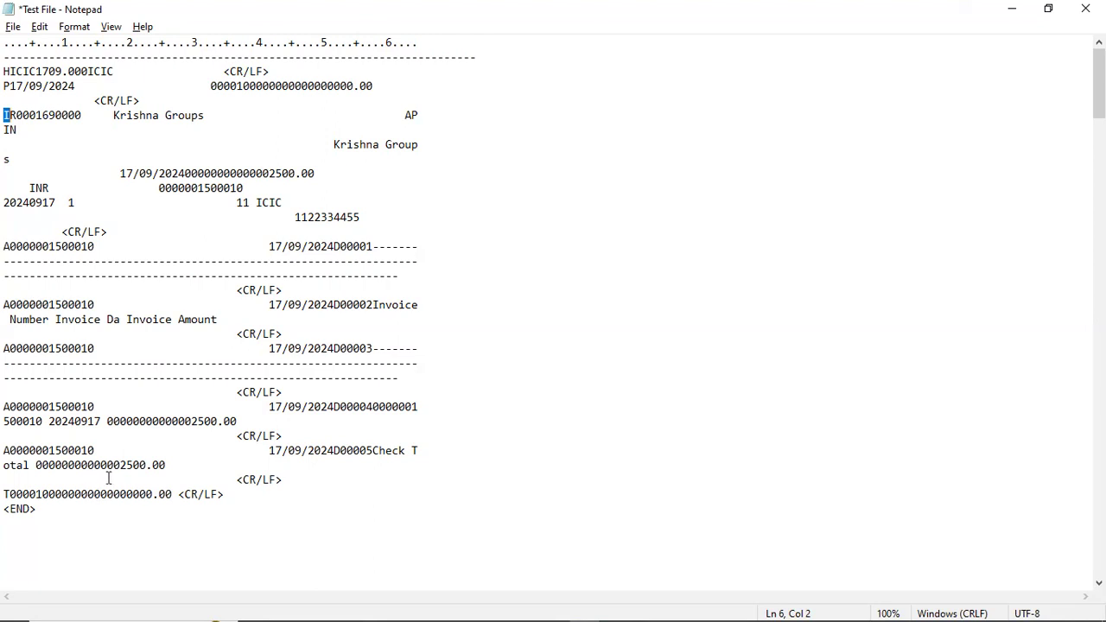
pyautogui.click(242, 86)
pyautogui.moveTo(242, 86); pyautogui.dragTo(210, 87)
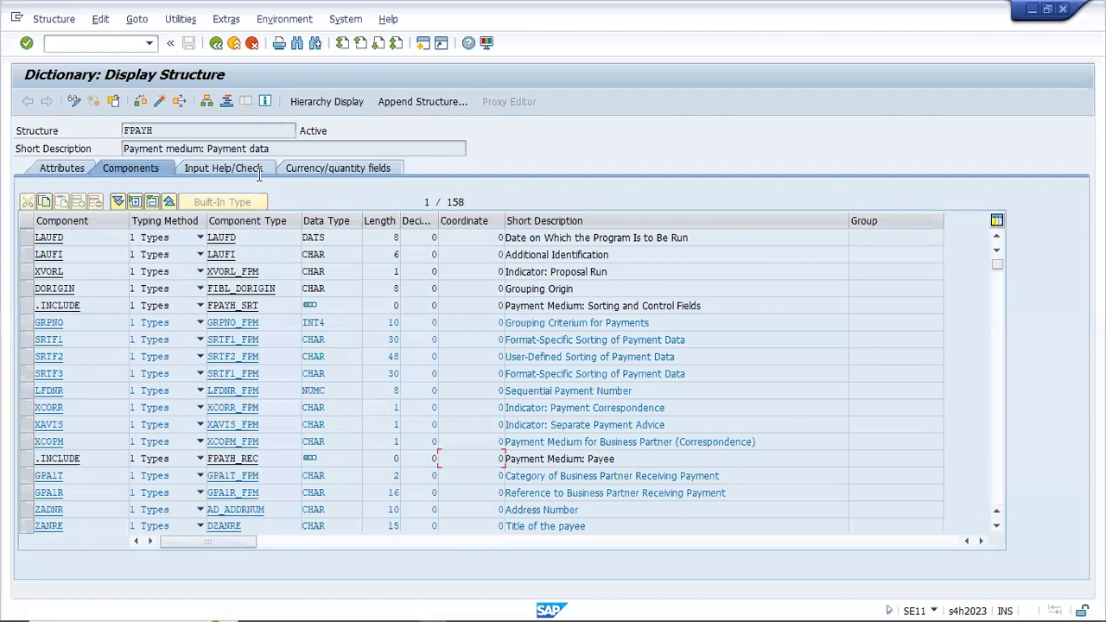
# Return to the Notepad test file and retype the last digit of the P line's instruction count as 1.
pyautogui.hotkey('alt', 'Tab')
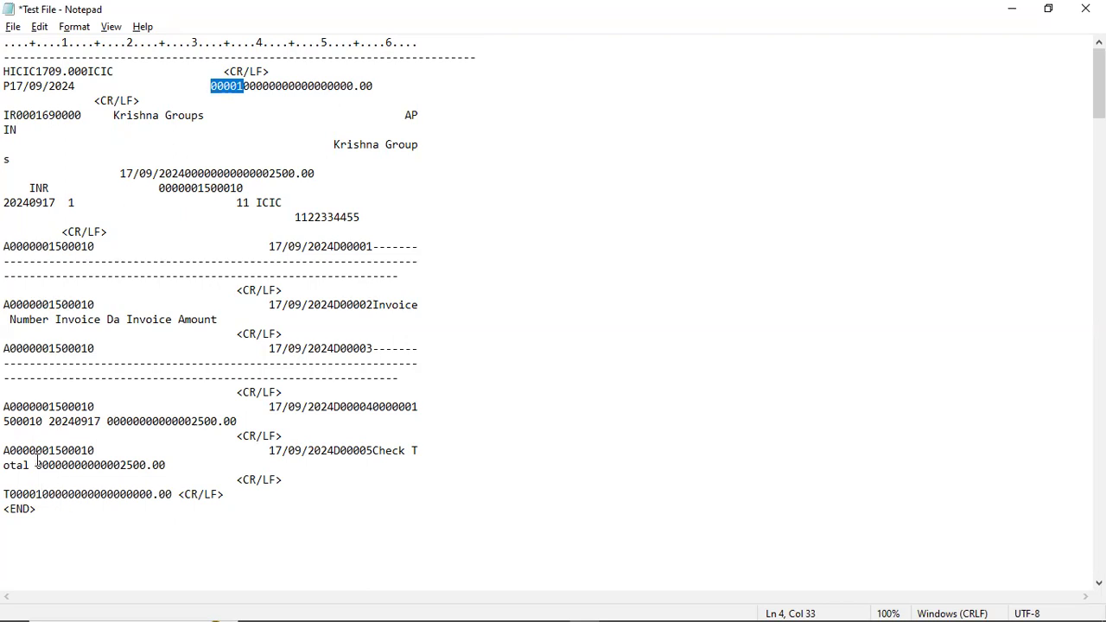
pyautogui.click(243, 84)
pyautogui.press('BackSpace')
pyautogui.write('1')
# Highlight the record marker and first digits of the I record line in the test file.
pyautogui.moveTo(4, 115); pyautogui.dragTo(36, 115)
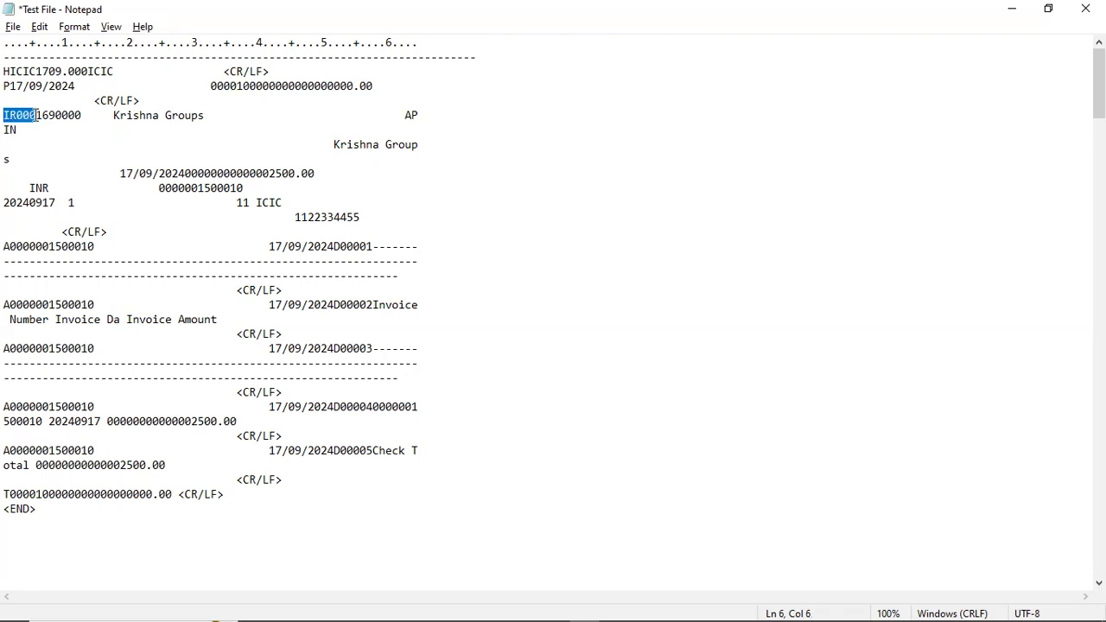
pyautogui.click(101, 119)
pyautogui.click(5, 115)
pyautogui.click(282, 135)
# Switch to the Word specification and review rows 6 and 7, Total Payment Instruction Amount and Payment Instruction Reference.
pyautogui.hotkey('alt', 'Tab')
pyautogui.hotkey('alt', 'Tab')
pyautogui.press('Tab')
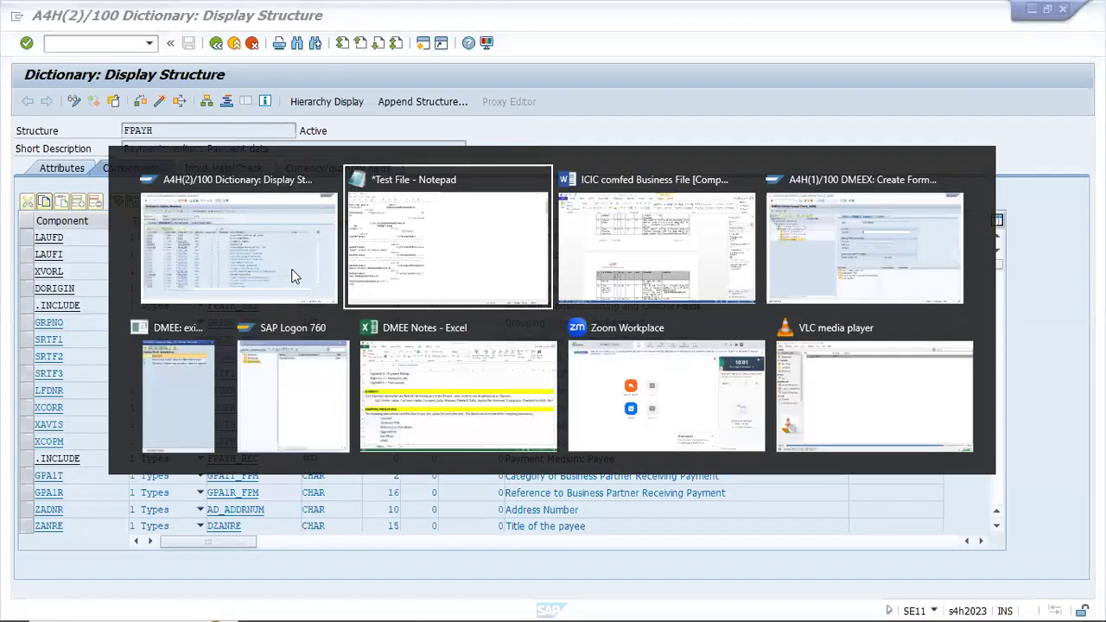
pyautogui.click(498, 354)
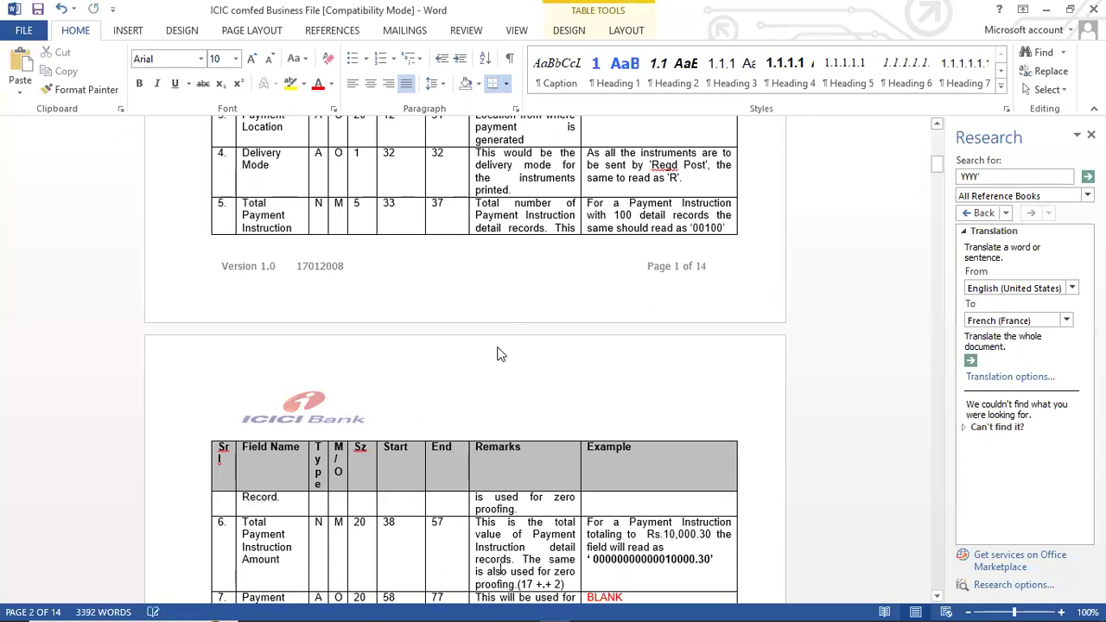
pyautogui.scroll(-5, 498, 355)
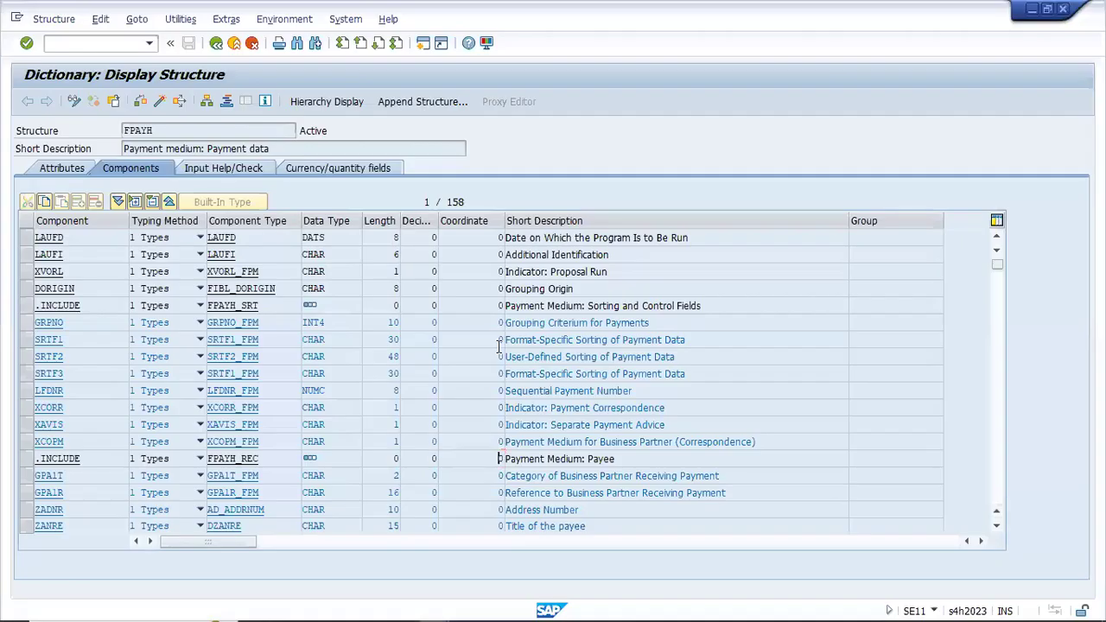
# Return to the Notepad test file and complete a second I record line, IR plus its code, ending it with a line break.
pyautogui.hotkey('alt', 'Tab')
pyautogui.hotkey('alt', 'Tab')
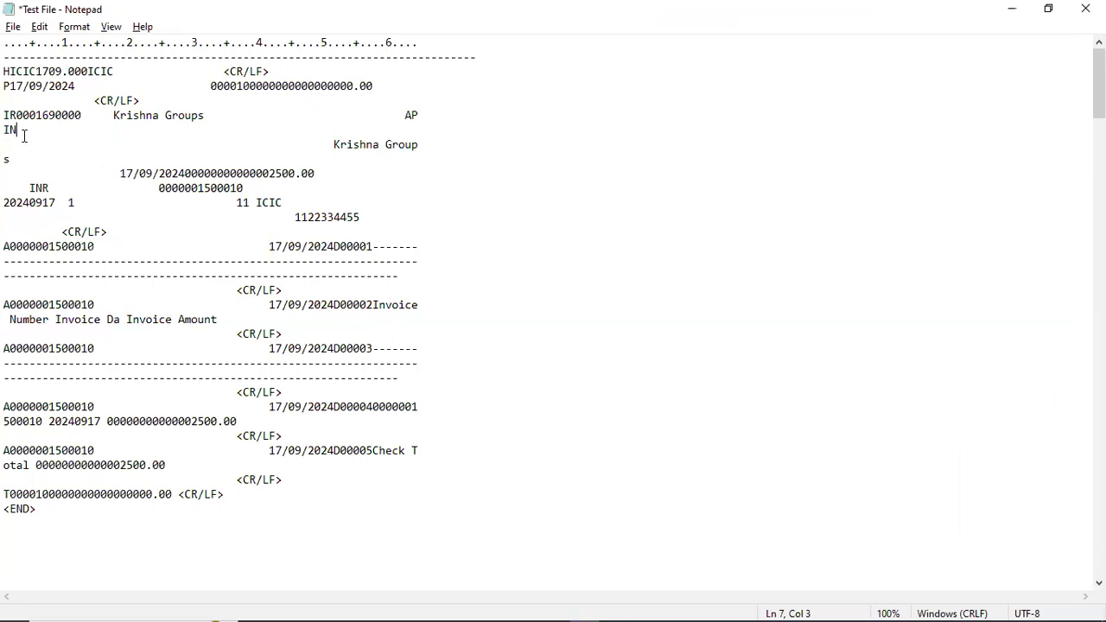
pyautogui.press('BackSpace')
pyautogui.write('R00')
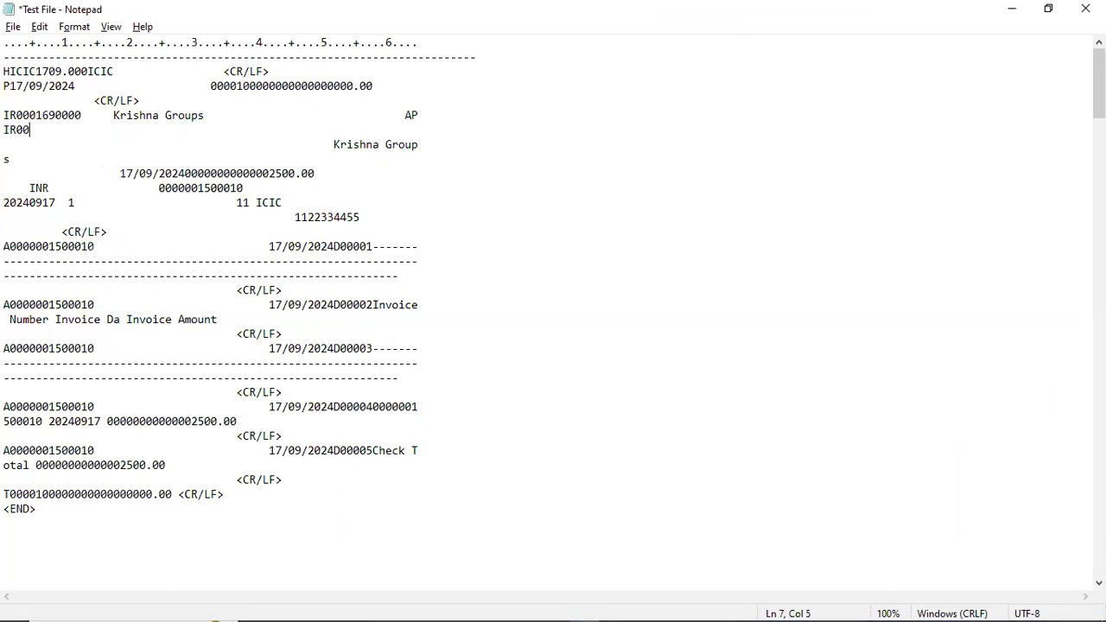
pyautogui.write('01690001')
pyautogui.press('Return')
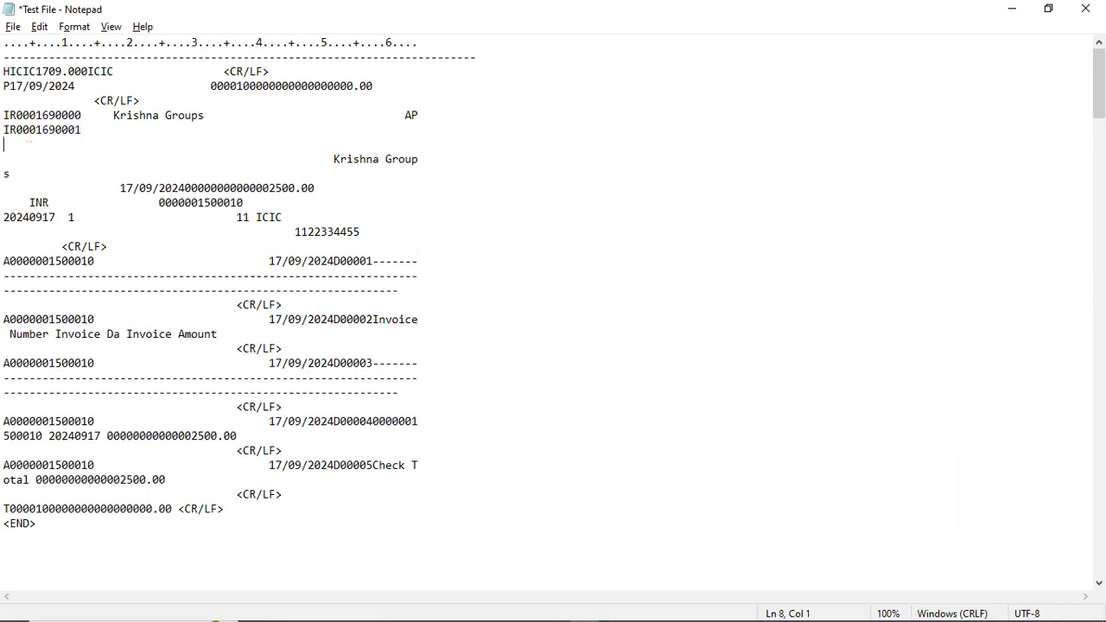
# Change the P line's payment instruction count to 00002.
pyautogui.click(237, 87)
pyautogui.press('Delete')
pyautogui.write('2')
# Switch to the Word specification and clear the text BLANK from the example cell of row 7, Payment Instruction Reference.
pyautogui.hotkey('alt', 'Tab')
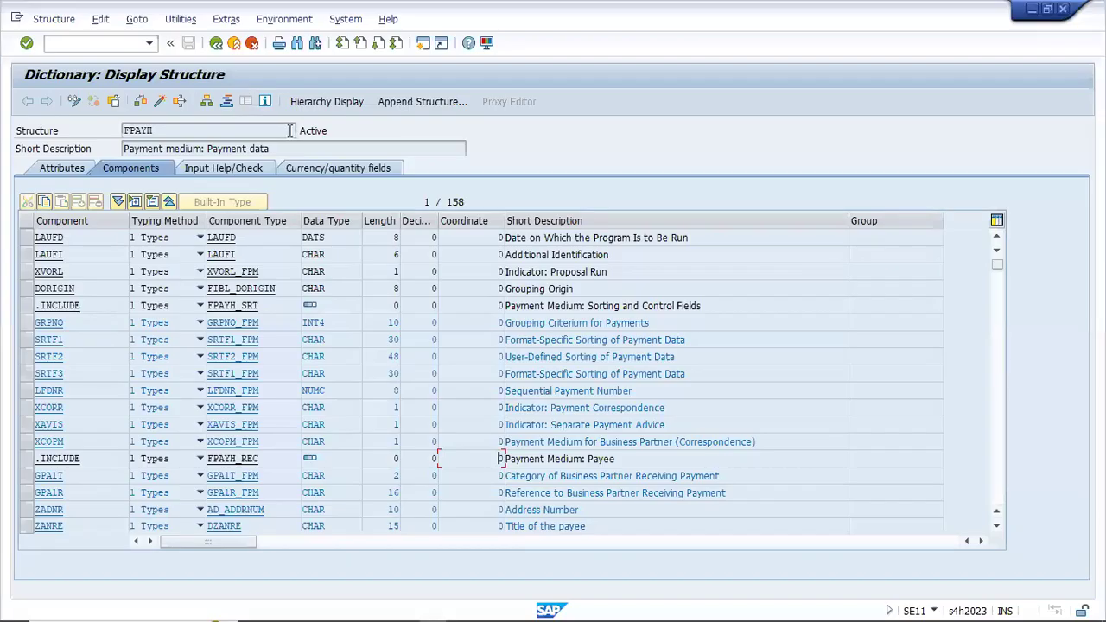
pyautogui.hotkey('alt', 'Tab')
pyautogui.hotkey('alt', 'Tab')
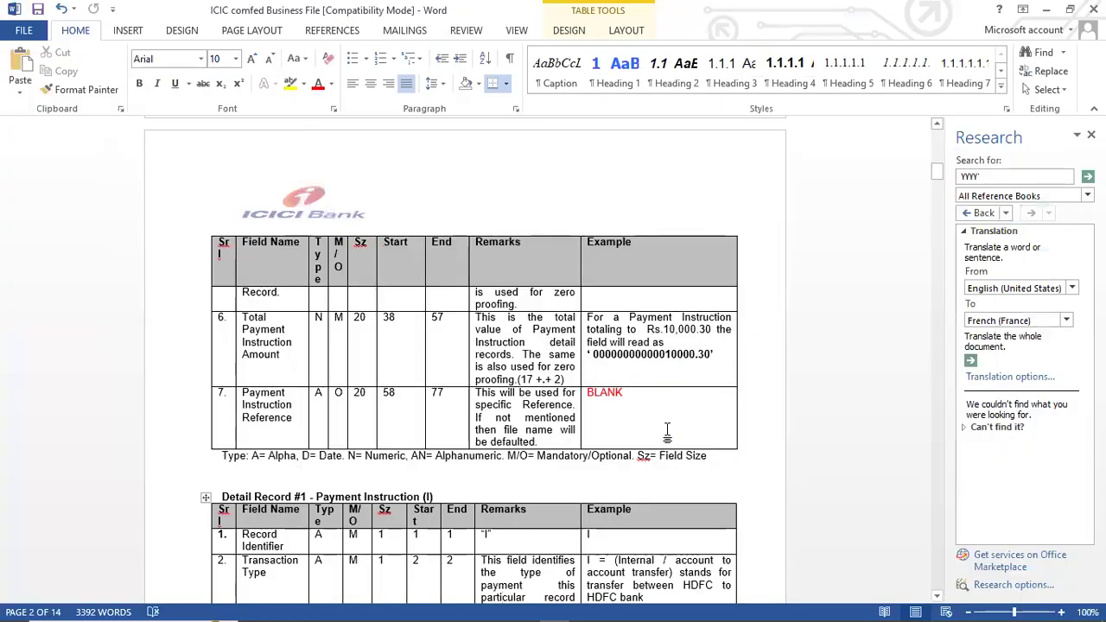
pyautogui.click(637, 396)
pyautogui.press('BackSpace')
pyautogui.press('BackSpace')
pyautogui.press('BackSpace')
pyautogui.press('BackSpace')
pyautogui.press('BackSpace')
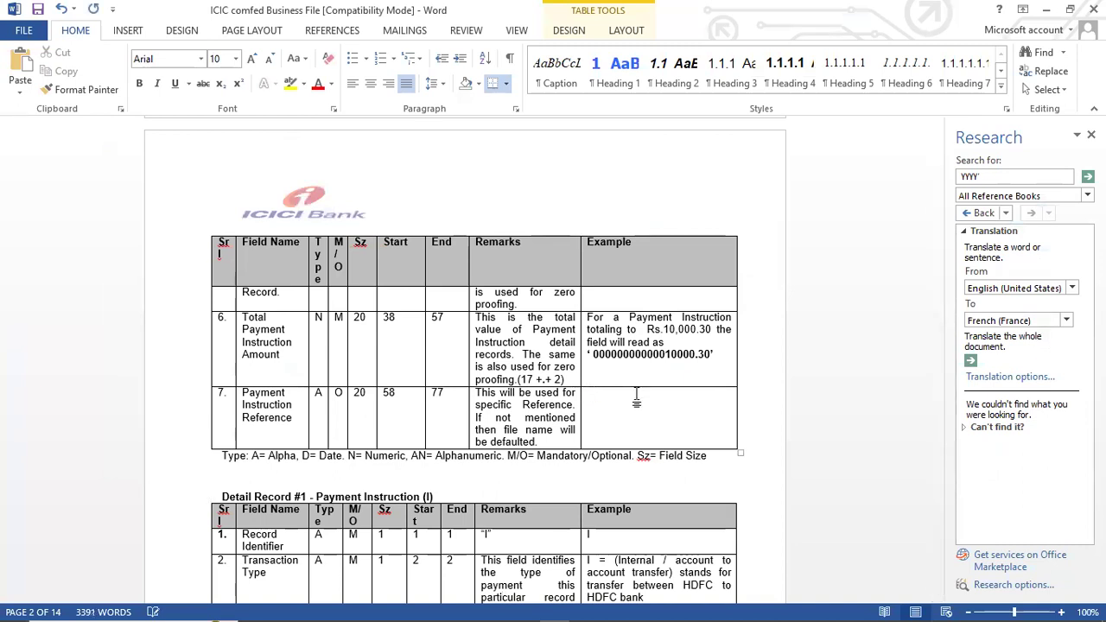
# Switch to the SAP DMEEX format tree and create a new element directly below Delivery Mode.
pyautogui.hotkey('alt', 'Tab')
pyautogui.hotkey('alt', 'Tab')
pyautogui.hotkey('alt', 'Tab')
pyautogui.hotkey('alt', 'Tab')
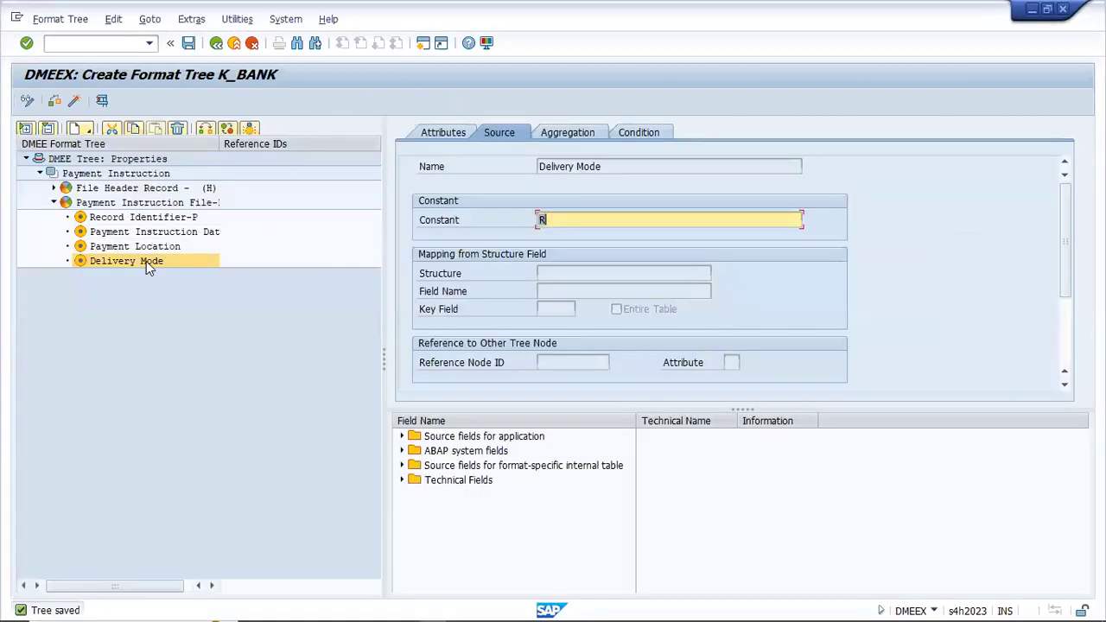
pyautogui.click(144, 261)
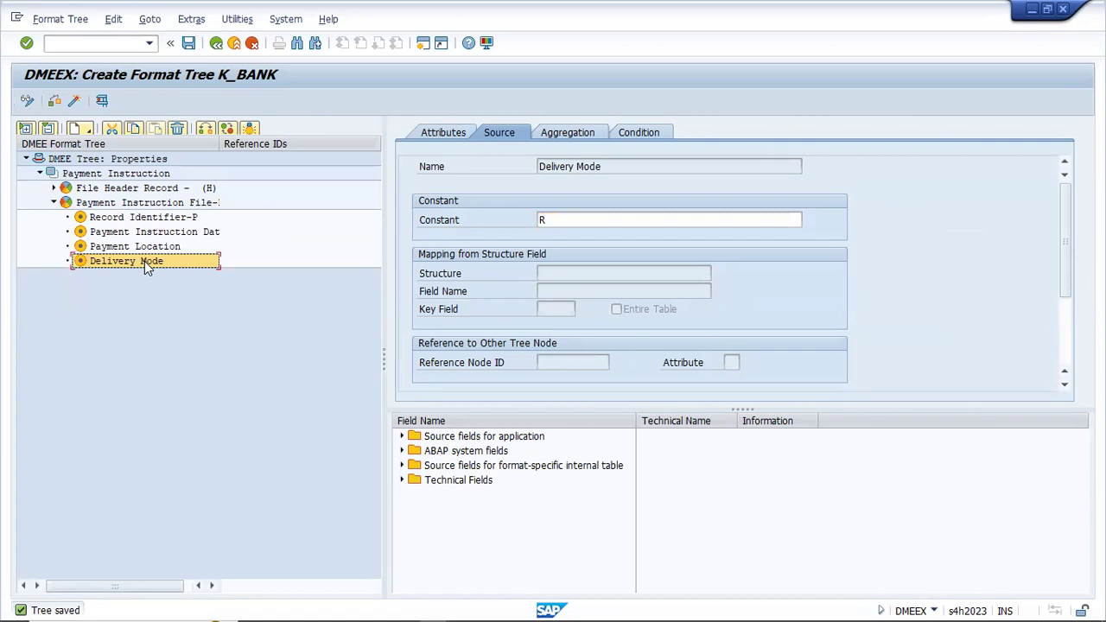
pyautogui.rightClick(144, 261)
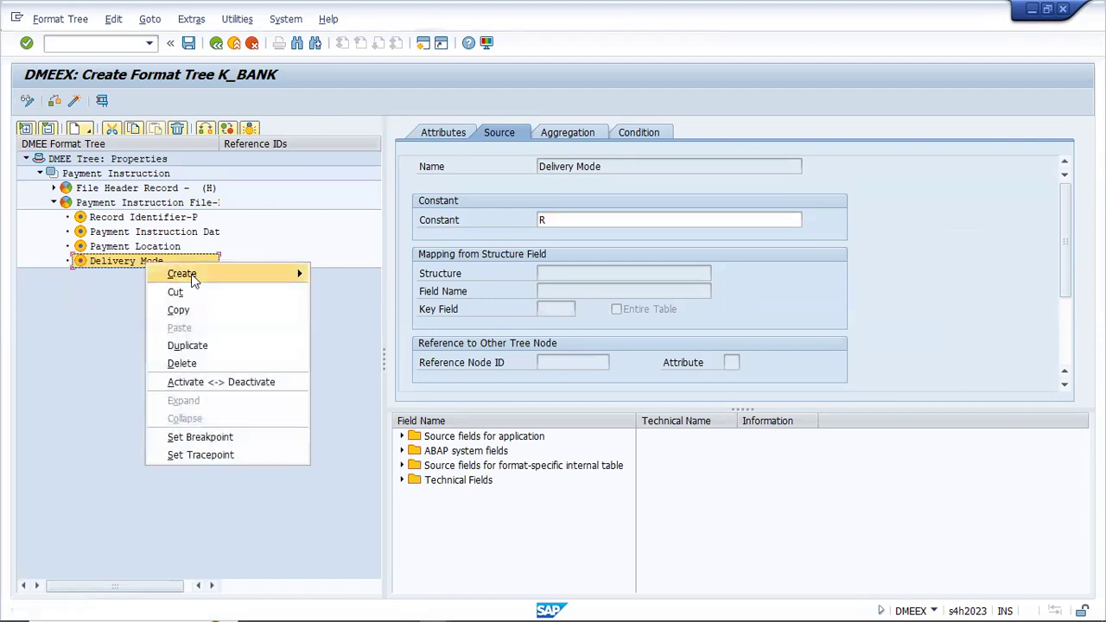
pyautogui.moveTo(211, 274)
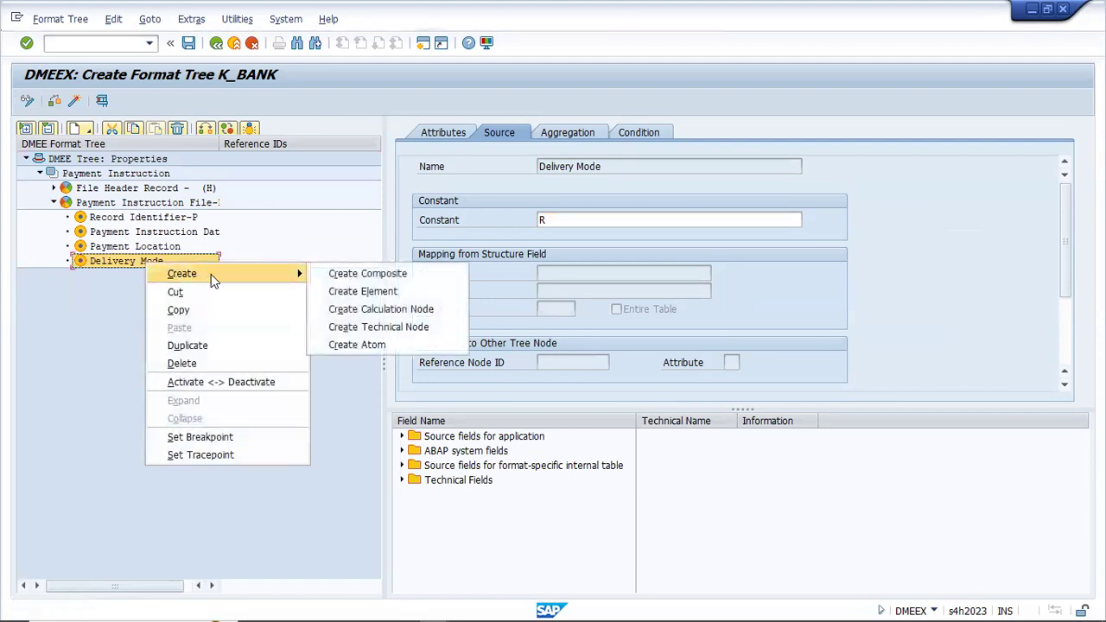
pyautogui.click(347, 293)
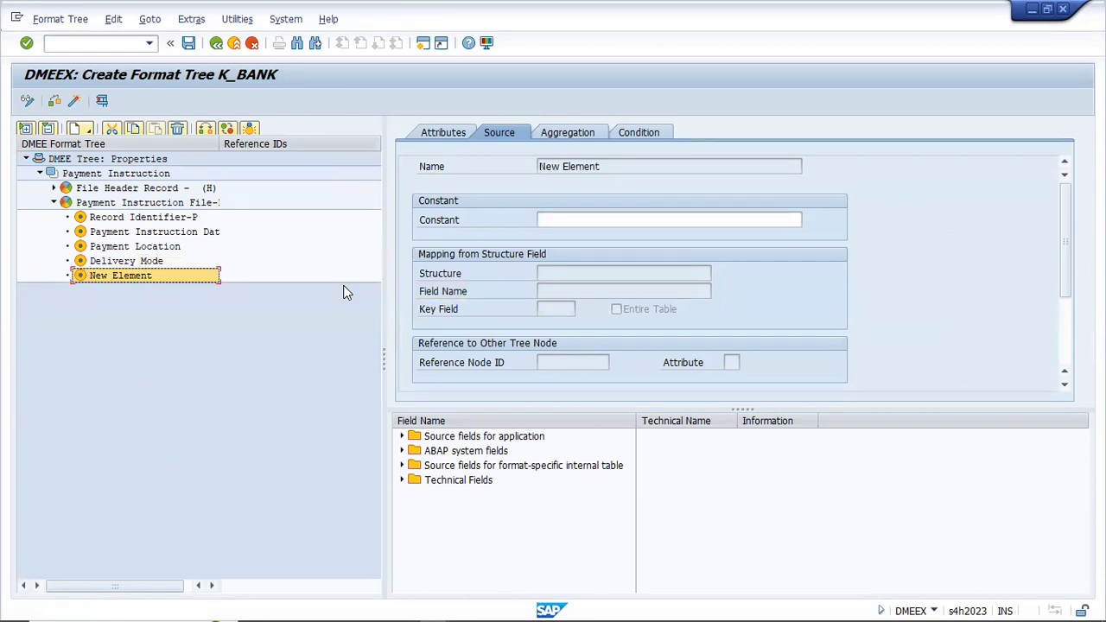
# Switch to the Word specification, close the Research pane and copy the row 5 field name, Total Payment Instruction Record.
pyautogui.hotkey('alt', 'Tab')
pyautogui.hotkey('alt', 'Tab')
pyautogui.hotkey('alt', 'Tab')
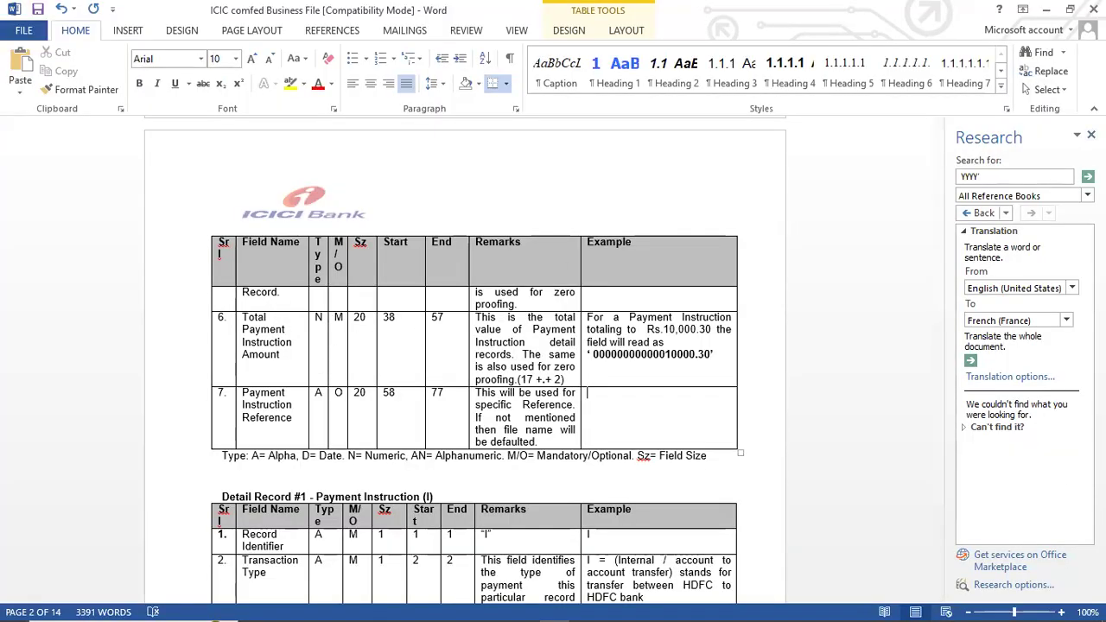
pyautogui.click(1091, 134)
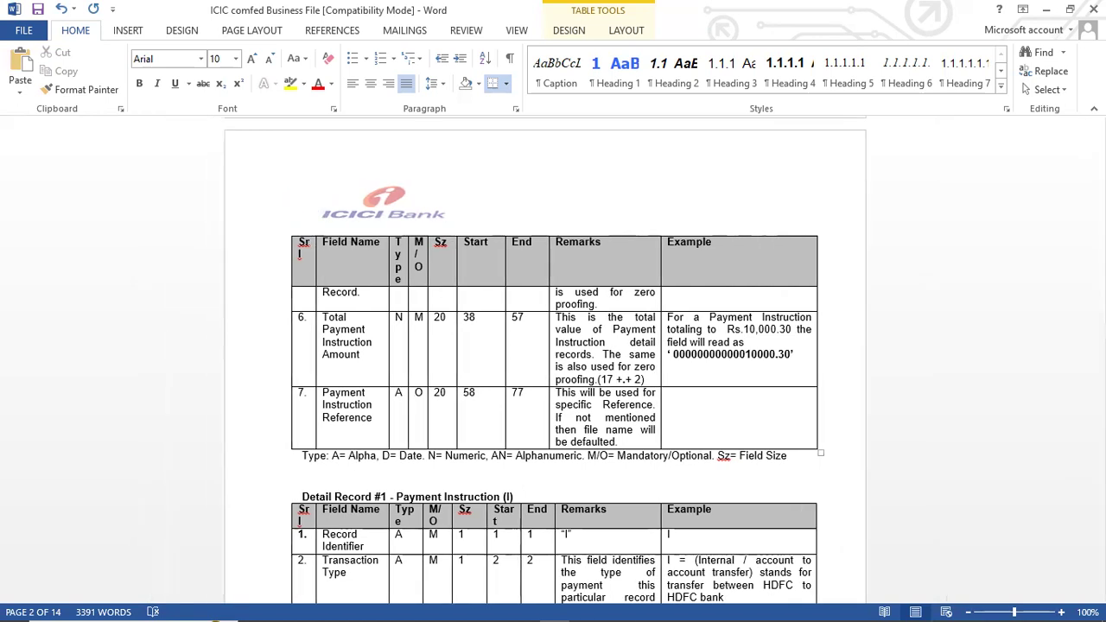
pyautogui.scroll(5, 647, 160)
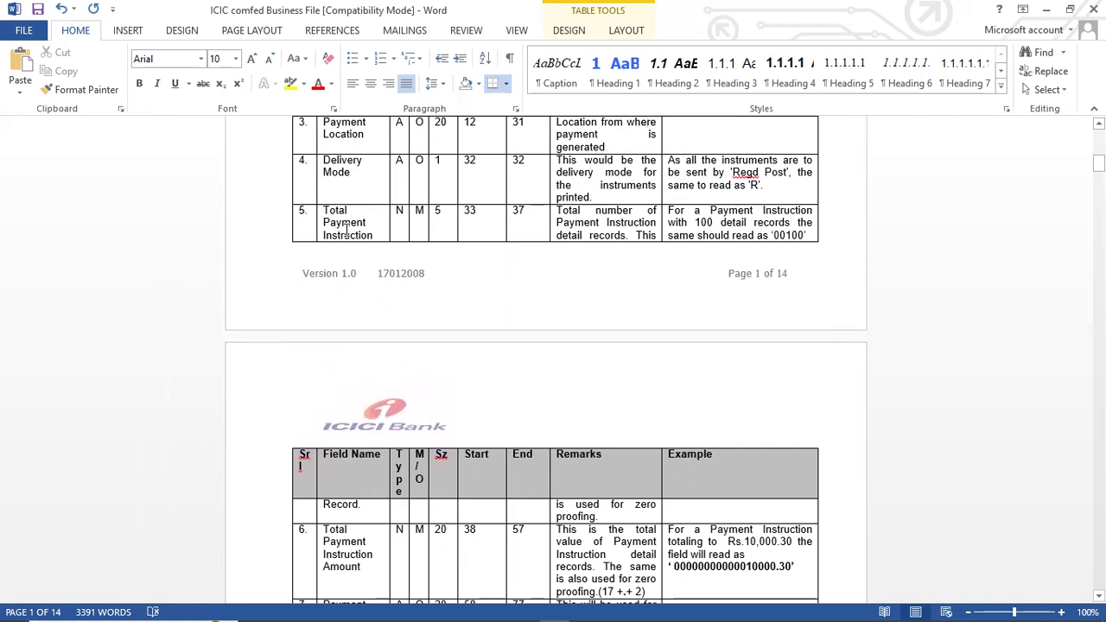
pyautogui.moveTo(325, 210); pyautogui.dragTo(368, 477)
pyautogui.hotkey('ctrl', 'c')
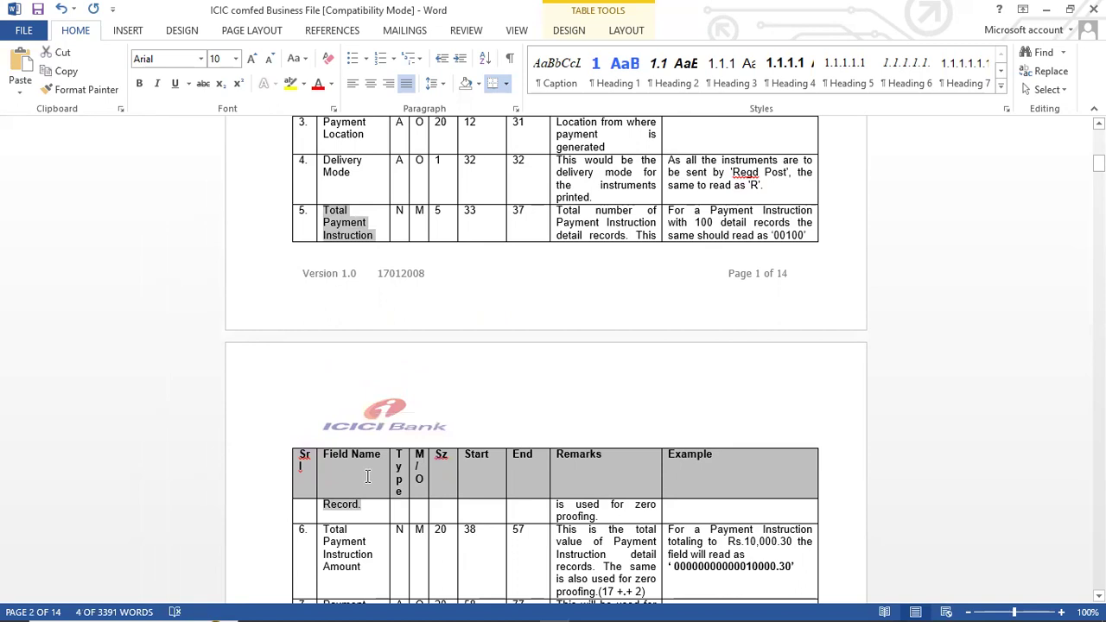
pyautogui.click(445, 216)
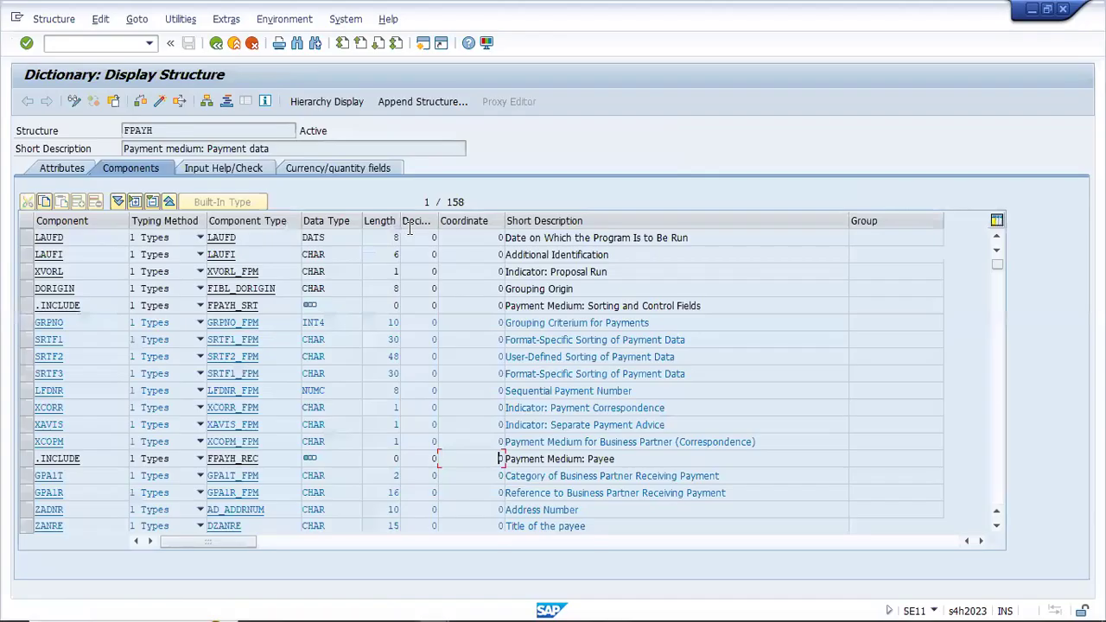
# Return to DMEEX and enter Total Payment Instruction Record. as the new element's node name and short description.
pyautogui.hotkey('alt', 'Tab')
pyautogui.hotkey('alt', 'Tab')
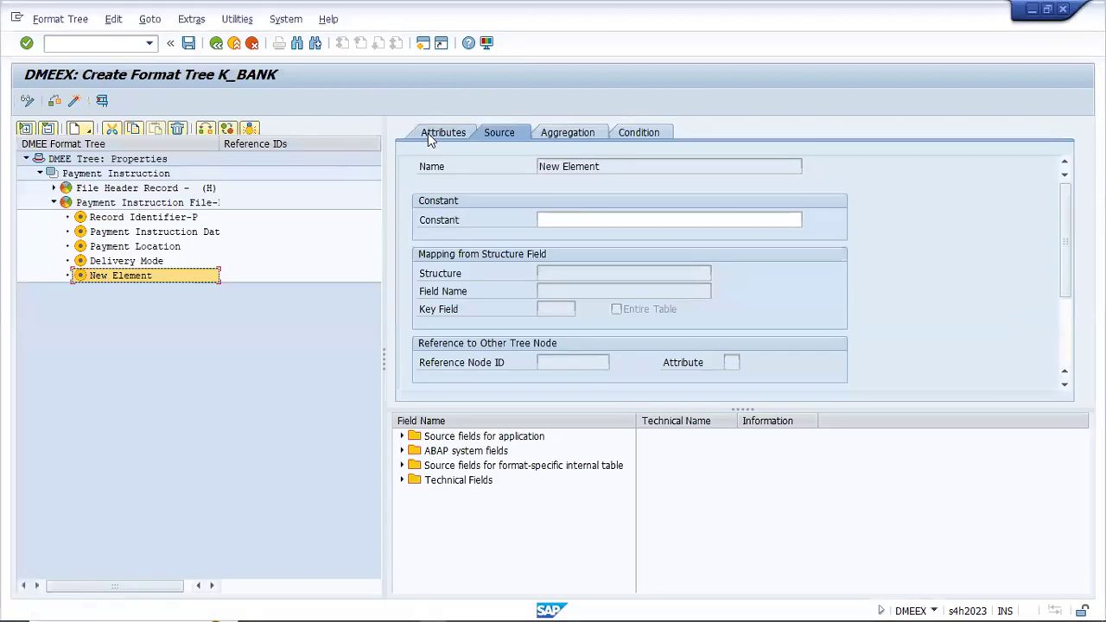
pyautogui.click(433, 137)
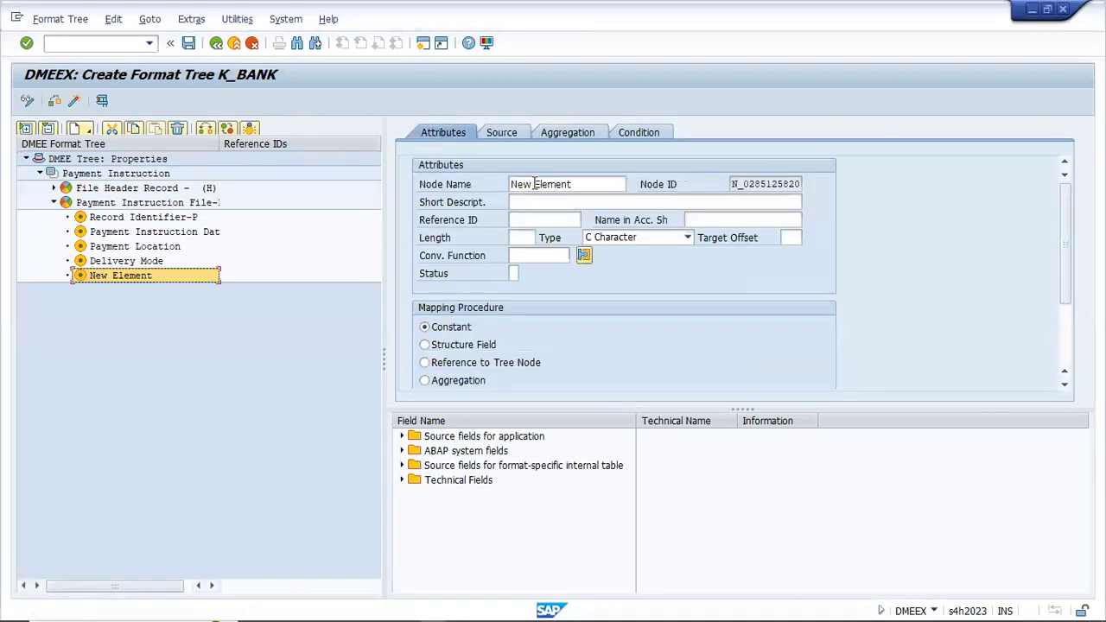
pyautogui.click(591, 188)
pyautogui.press('BackSpace')
pyautogui.press('BackSpace')
pyautogui.press('BackSpace')
pyautogui.press('BackSpace')
pyautogui.press('BackSpace')
pyautogui.press('BackSpace')
pyautogui.press('BackSpace')
pyautogui.press('BackSpace')
pyautogui.press('BackSpace')
pyautogui.press('BackSpace')
pyautogui.press('BackSpace')
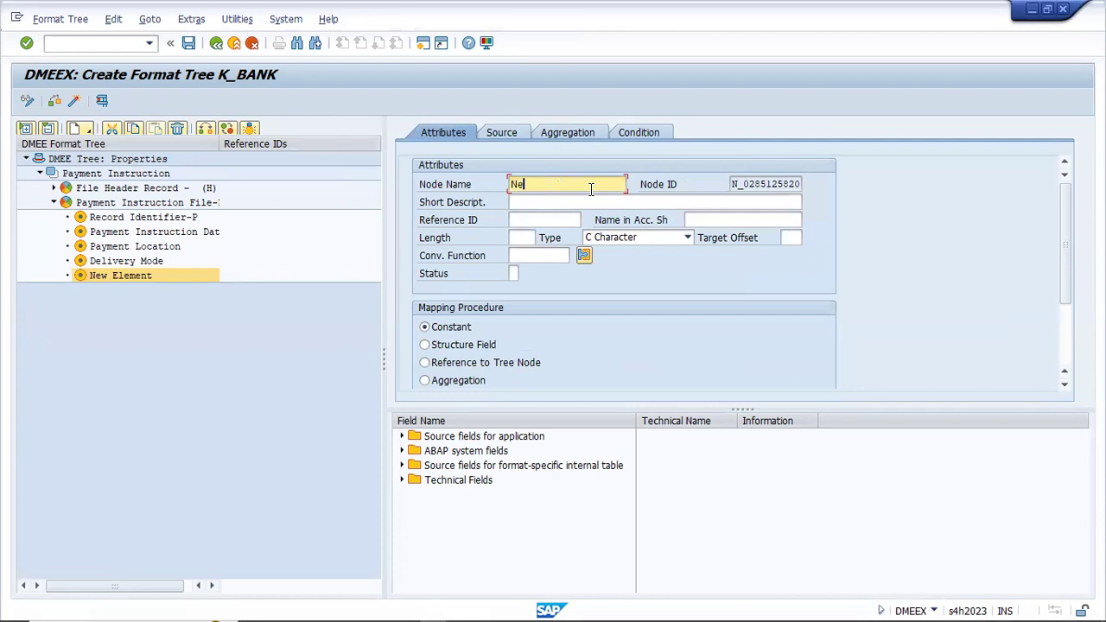
pyautogui.write('Payment Instruction Record')
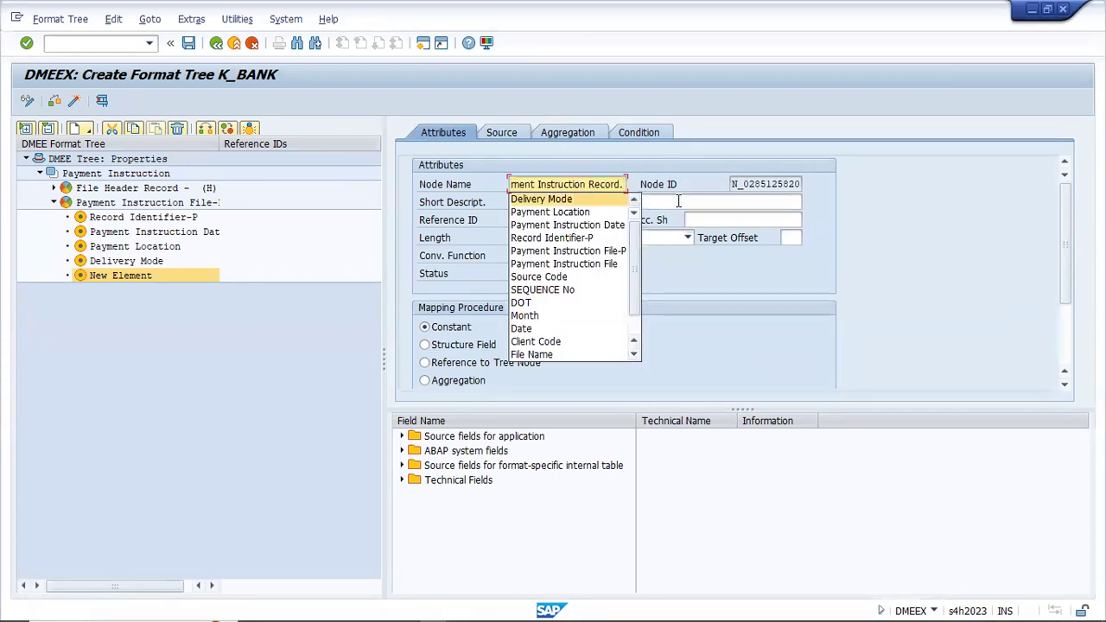
pyautogui.click(678, 202)
pyautogui.hotkey('ctrl', 'v')
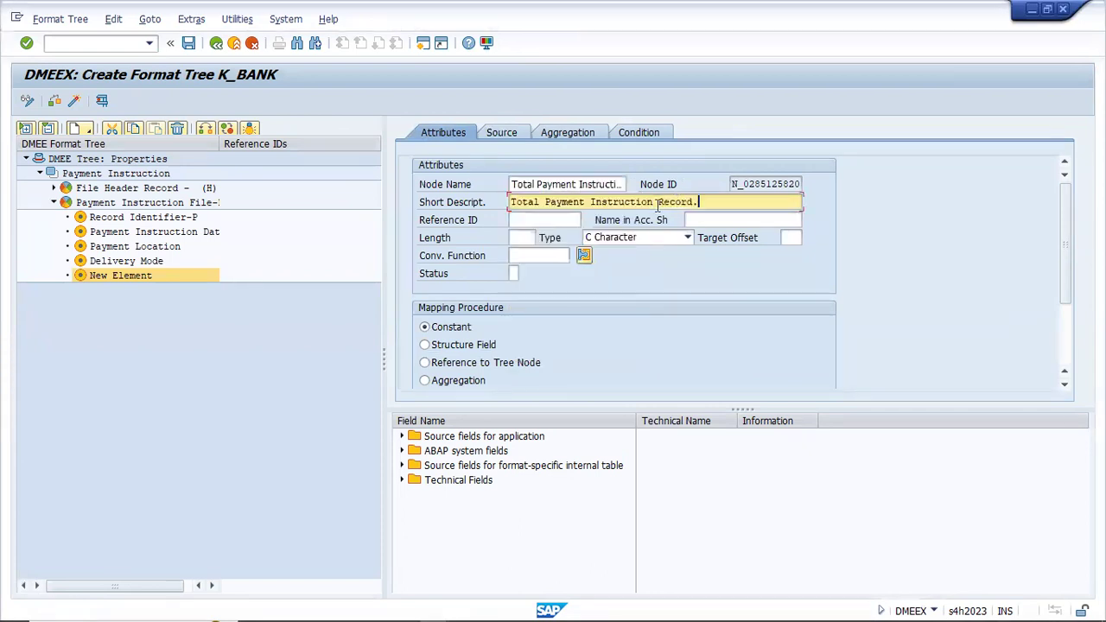
# Set the element's length to 5 and reference ID to TPI, and choose Aggregation as its mapping procedure.
pyautogui.click(518, 239)
pyautogui.write('5')
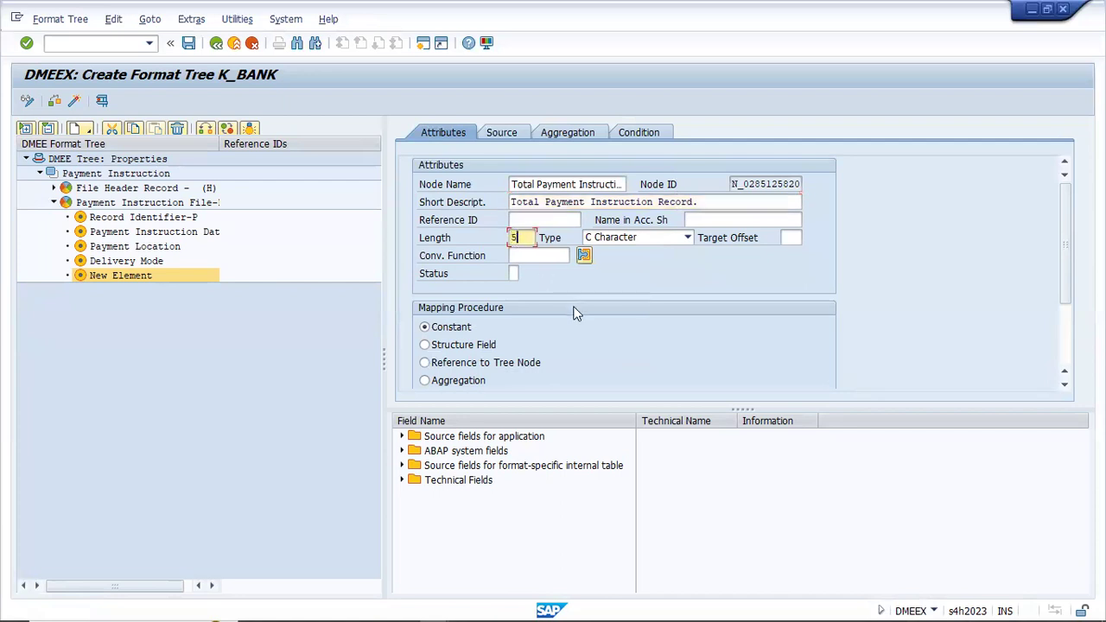
pyautogui.click(520, 219)
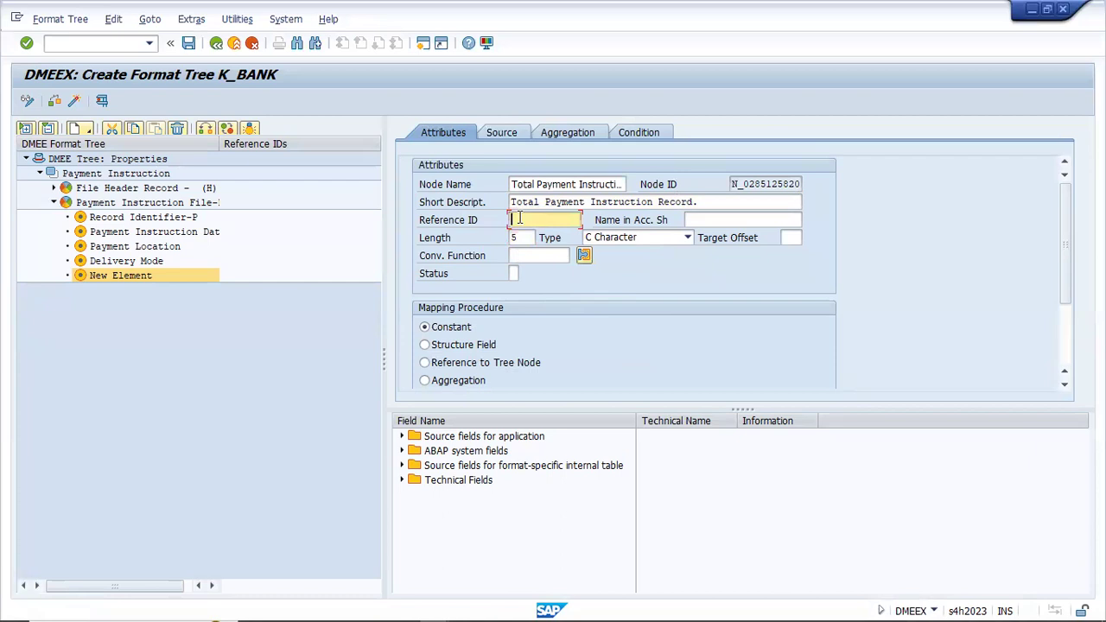
pyautogui.write('TPI')
pyautogui.click(1066, 386)
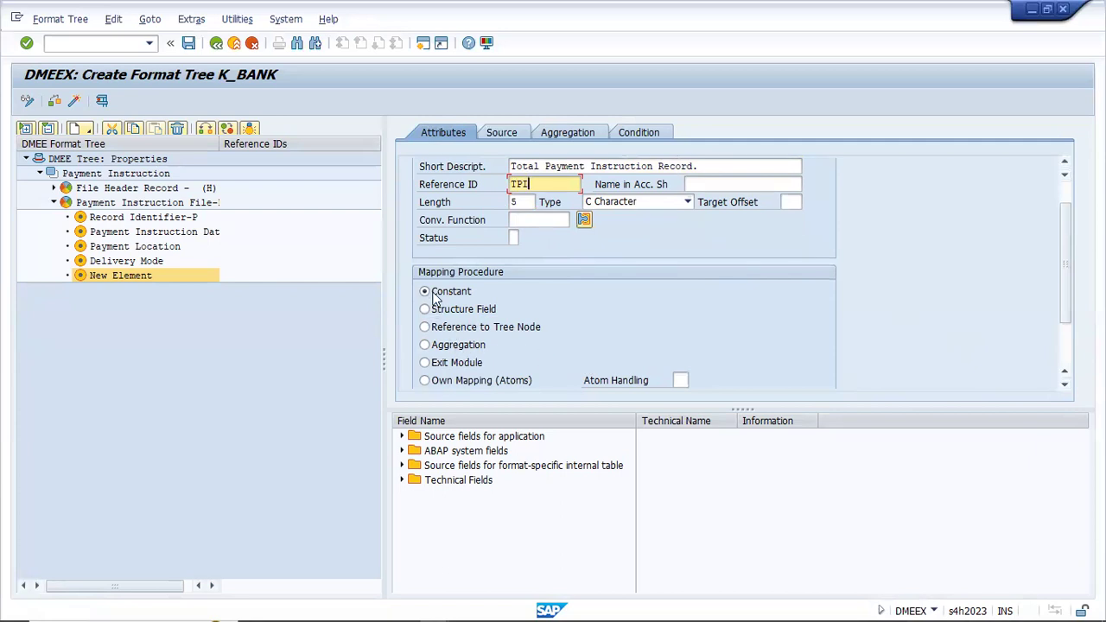
pyautogui.click(441, 346)
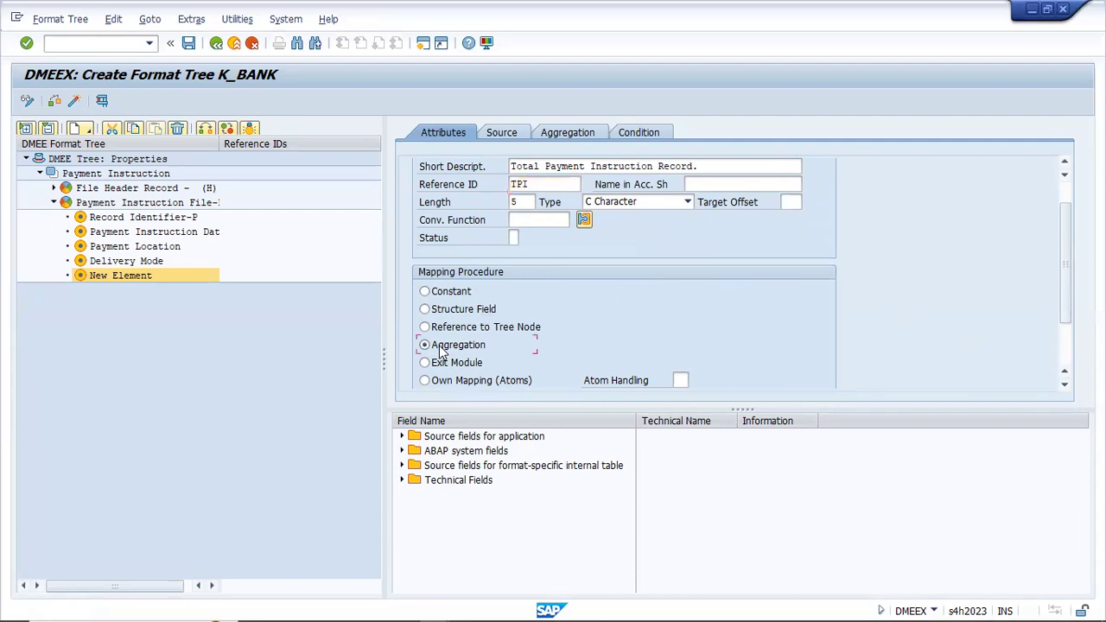
# Enter IPA as the reference ID in the element's aggregation settings and open the list of aggregation types.
pyautogui.click(556, 139)
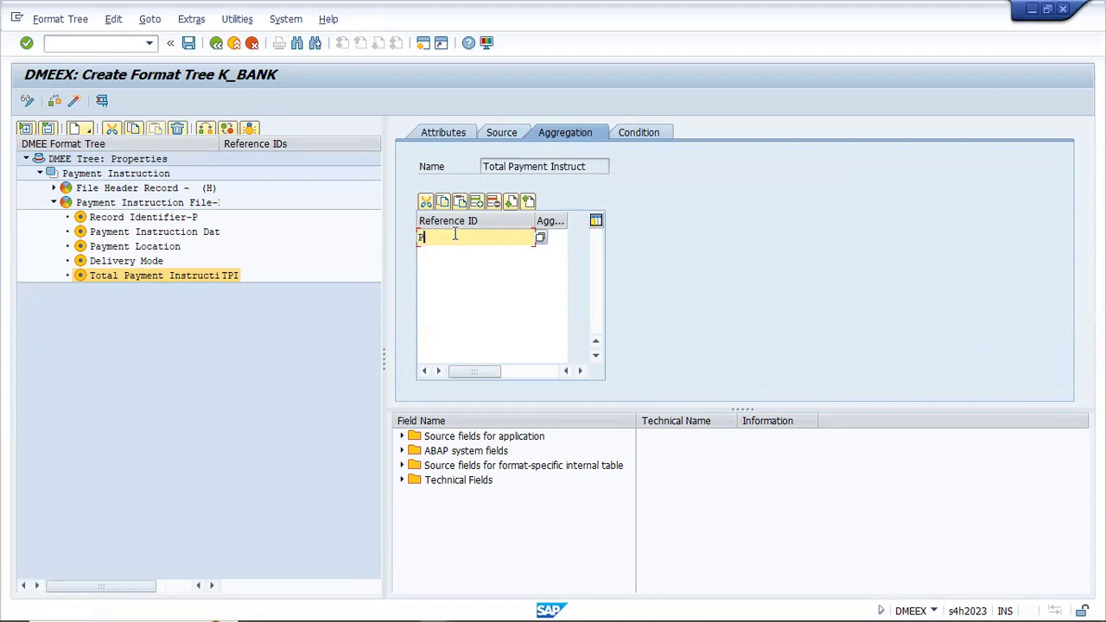
pyautogui.write('IPA')
pyautogui.press('Tab')
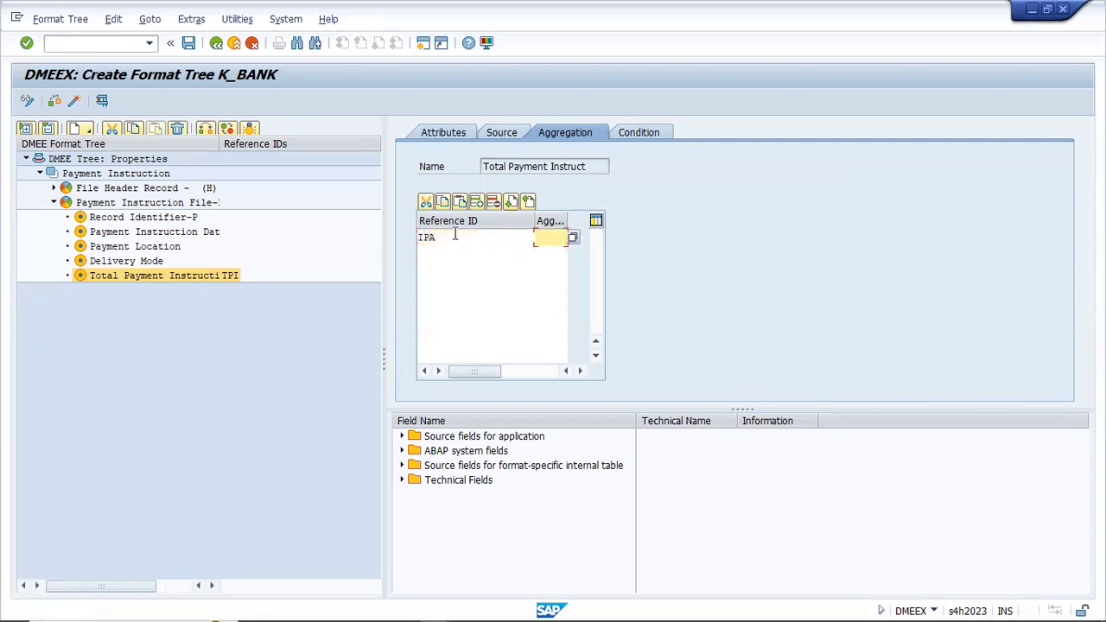
pyautogui.click(574, 239)
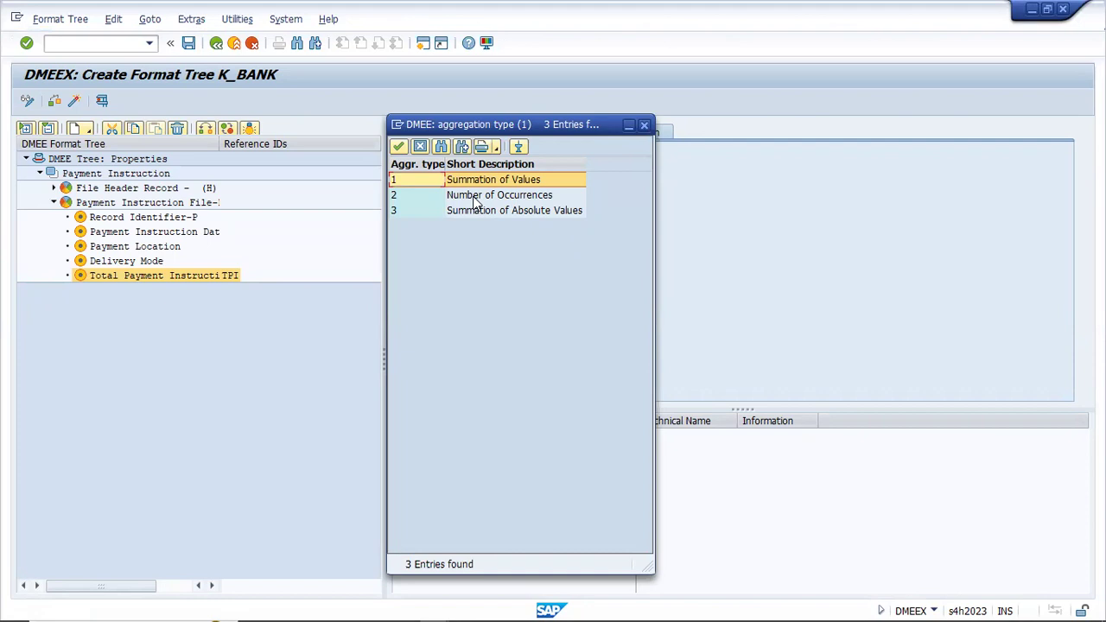
# Switch to the Notepad test file and highlight the marker and code at the start of the first I record line.
pyautogui.hotkey('alt', 'Tab')
pyautogui.hotkey('alt', 'Tab')
pyautogui.hotkey('alt', 'Tab')
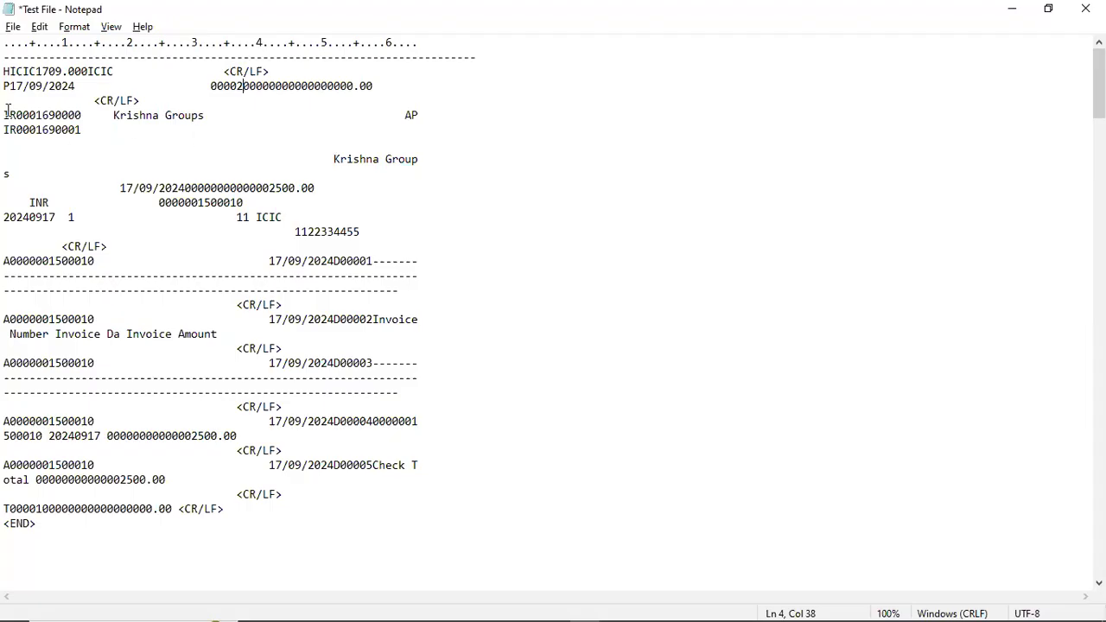
pyautogui.moveTo(5, 112); pyautogui.dragTo(94, 115)
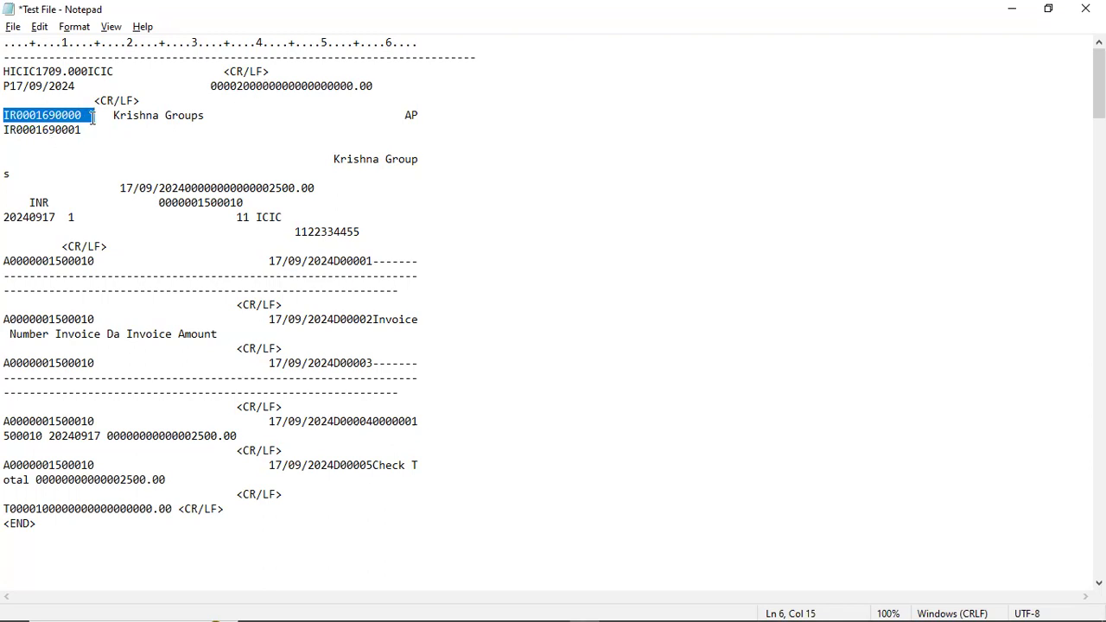
pyautogui.press('Right')
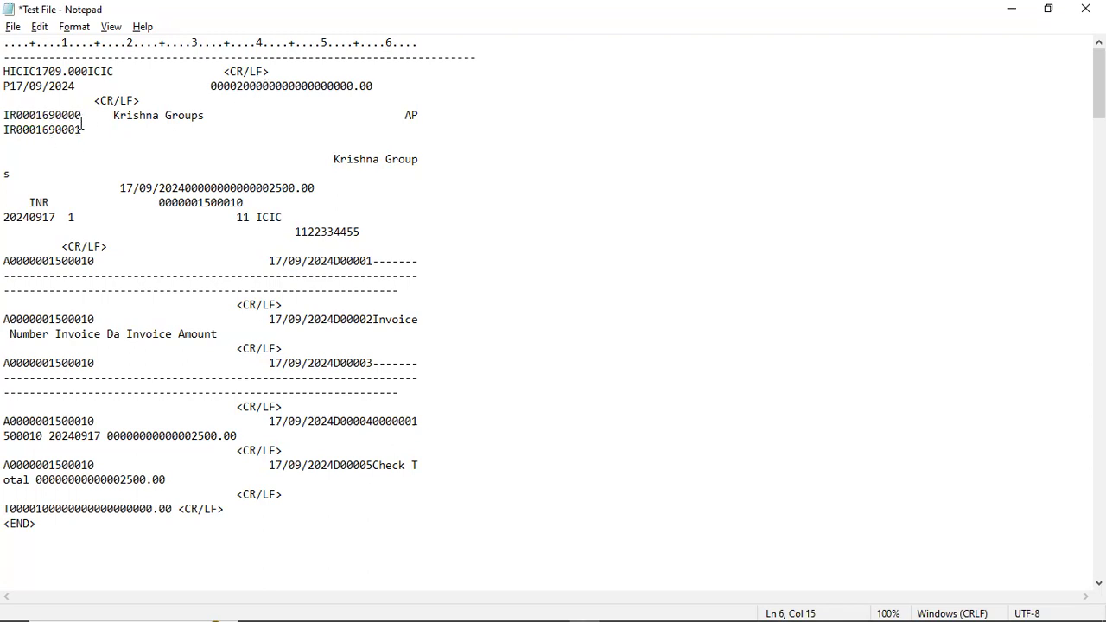
# Return to DMEEX, assign aggregation type 2 (Number of Occurrences) to reference ID IPA, and save the format tree.
pyautogui.click(6, 115)
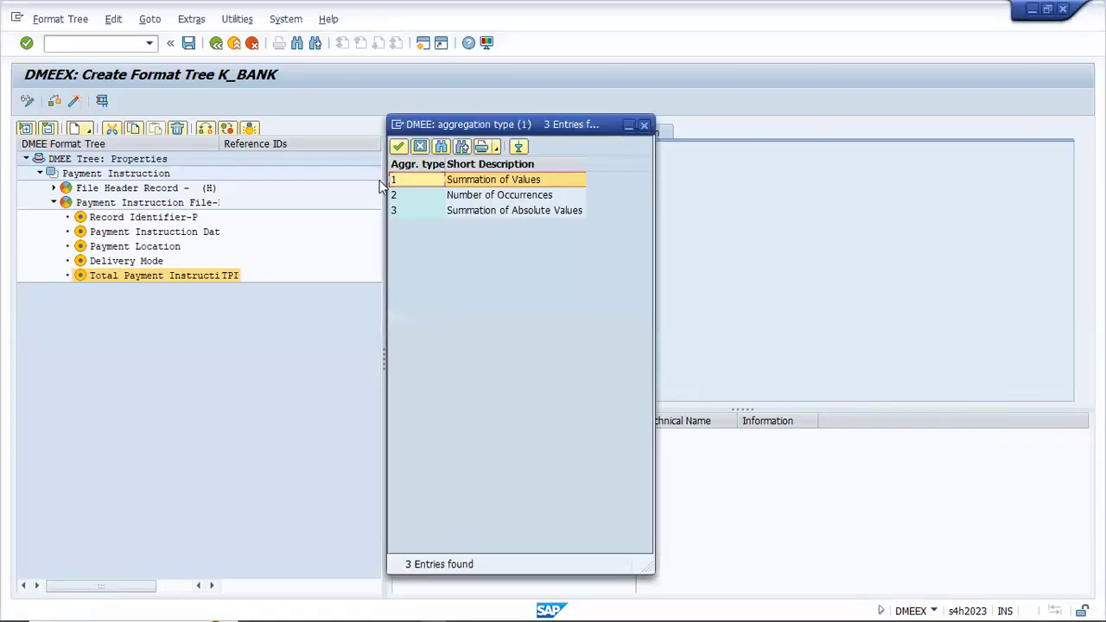
pyautogui.click(397, 125)
pyautogui.click(605, 263)
pyautogui.doubleClick(508, 201)
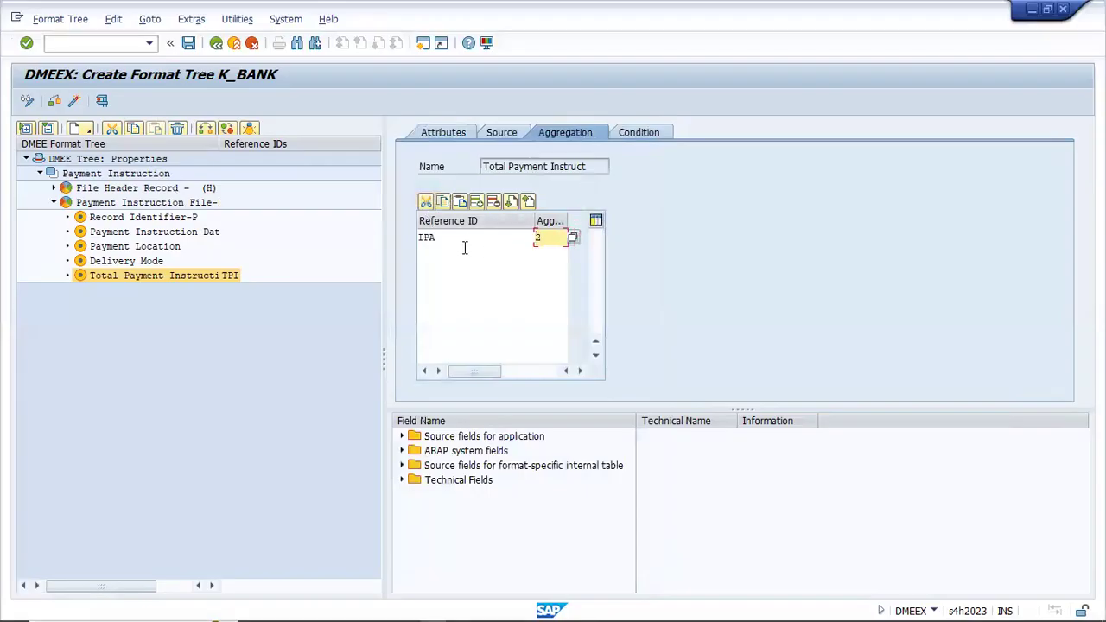
pyautogui.click(464, 248)
pyautogui.click(452, 239)
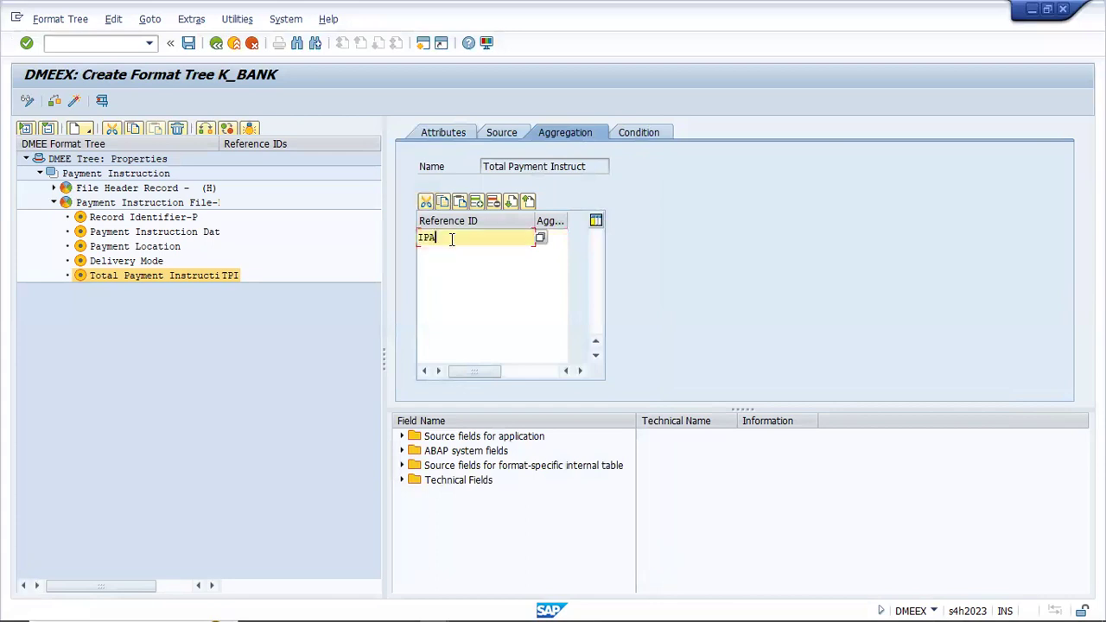
pyautogui.click(549, 239)
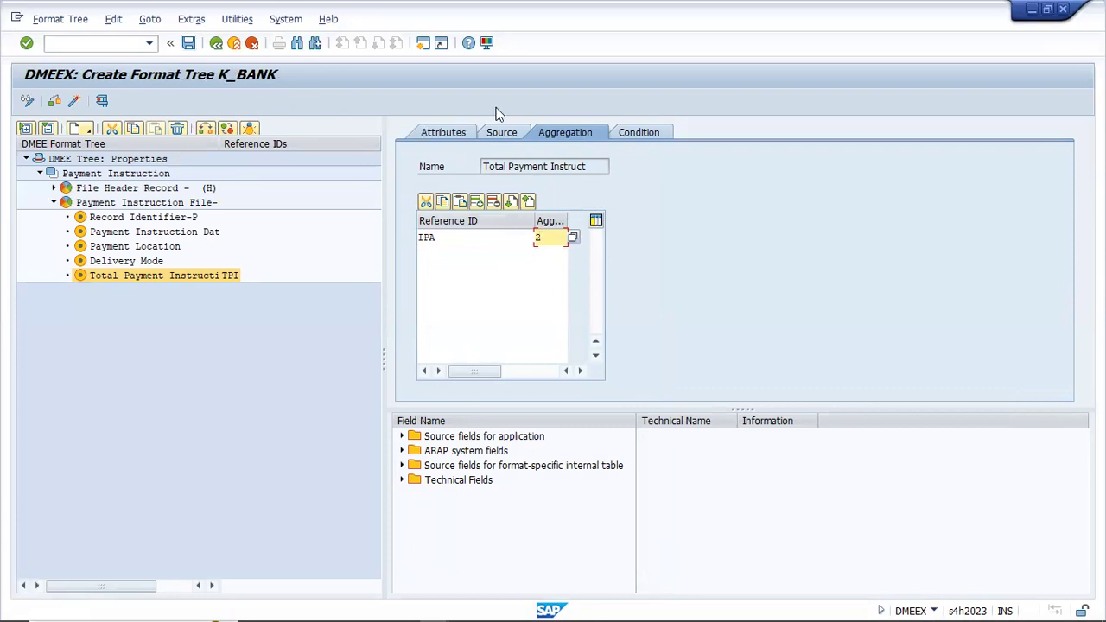
pyautogui.click(189, 45)
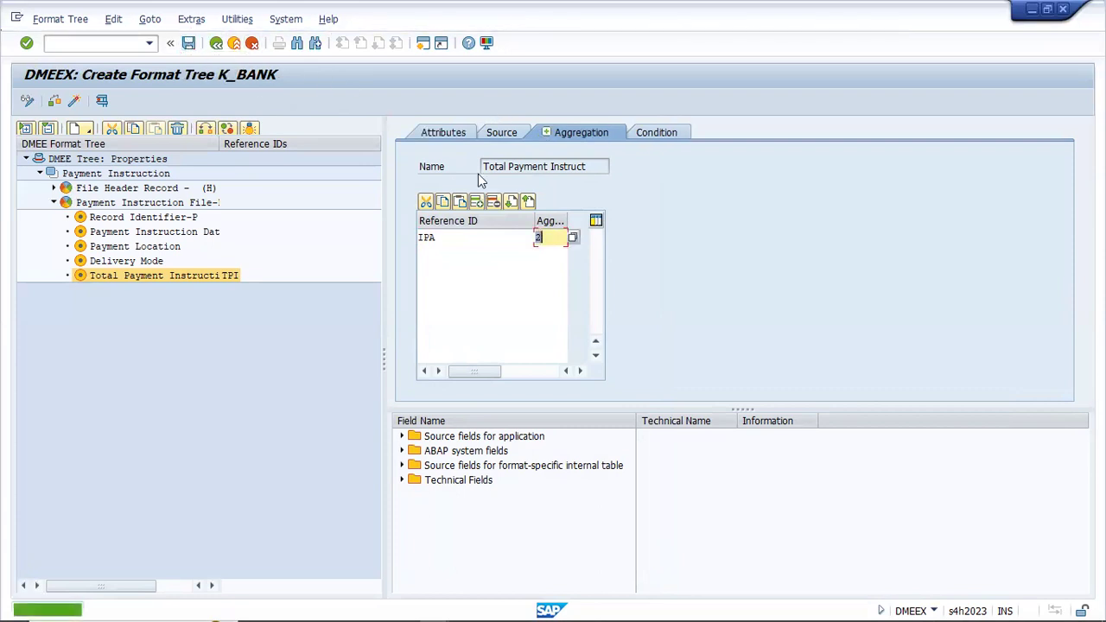
# Review the source settings and attributes of the Total Payment Instruction Record element, including its reference ID.
pyautogui.click(498, 136)
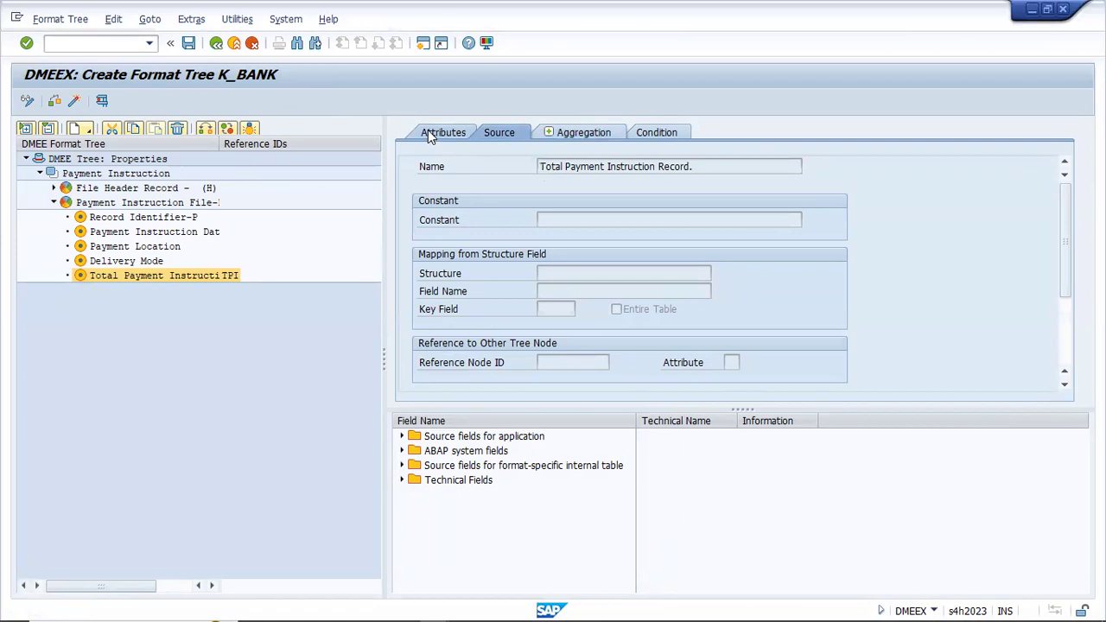
pyautogui.click(428, 134)
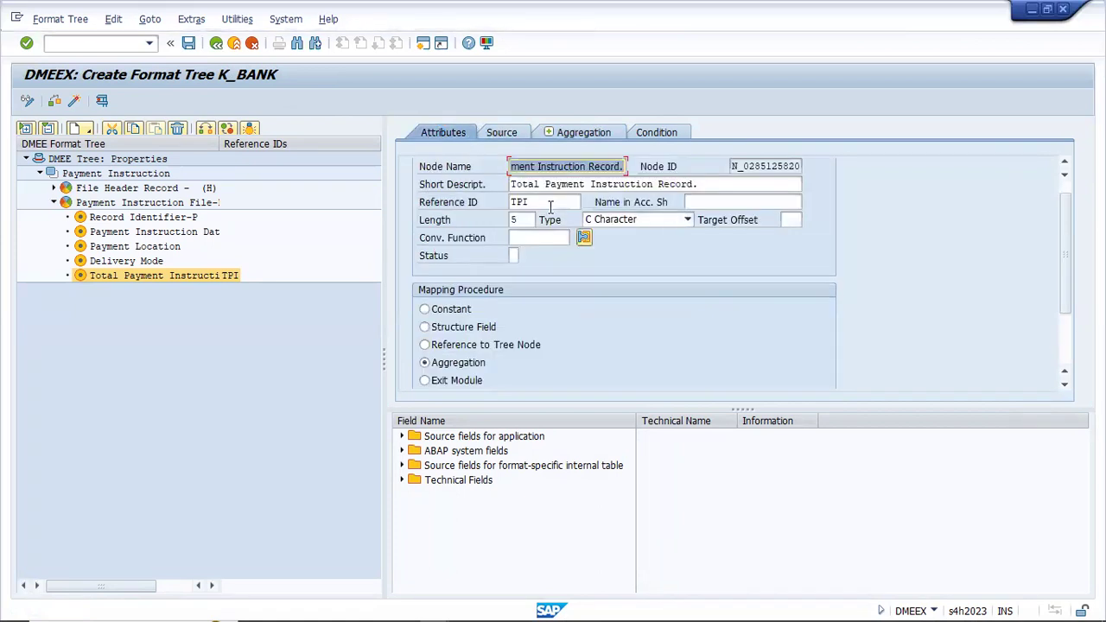
pyautogui.click(549, 204)
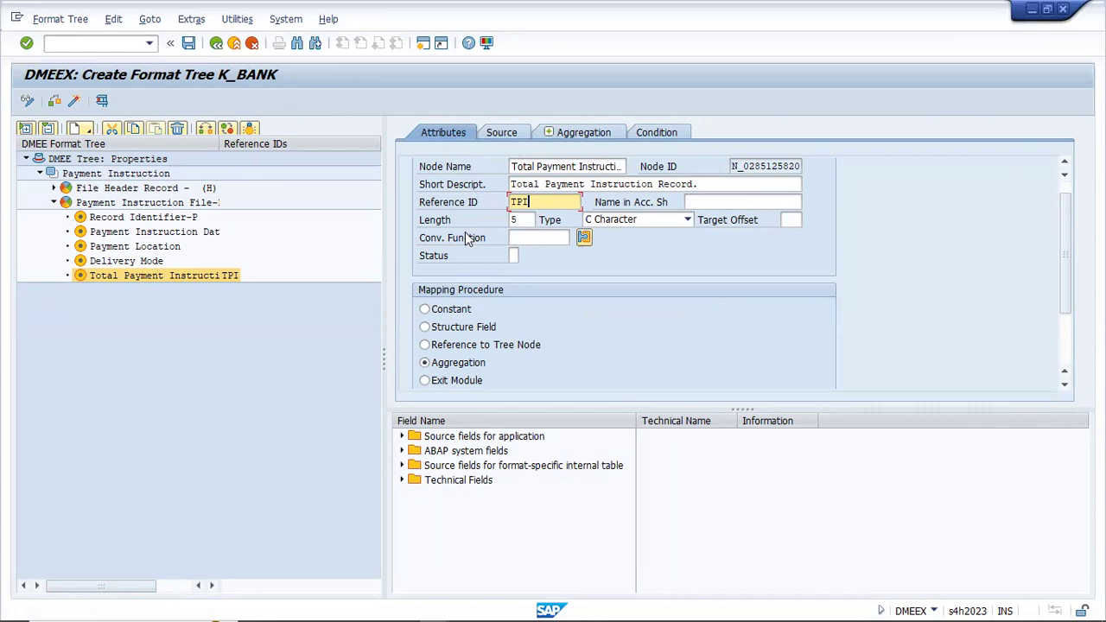
# Compare the Word specification with the Notepad test file and highlight the record count digits in the P line.
pyautogui.hotkey('alt', 'Tab')
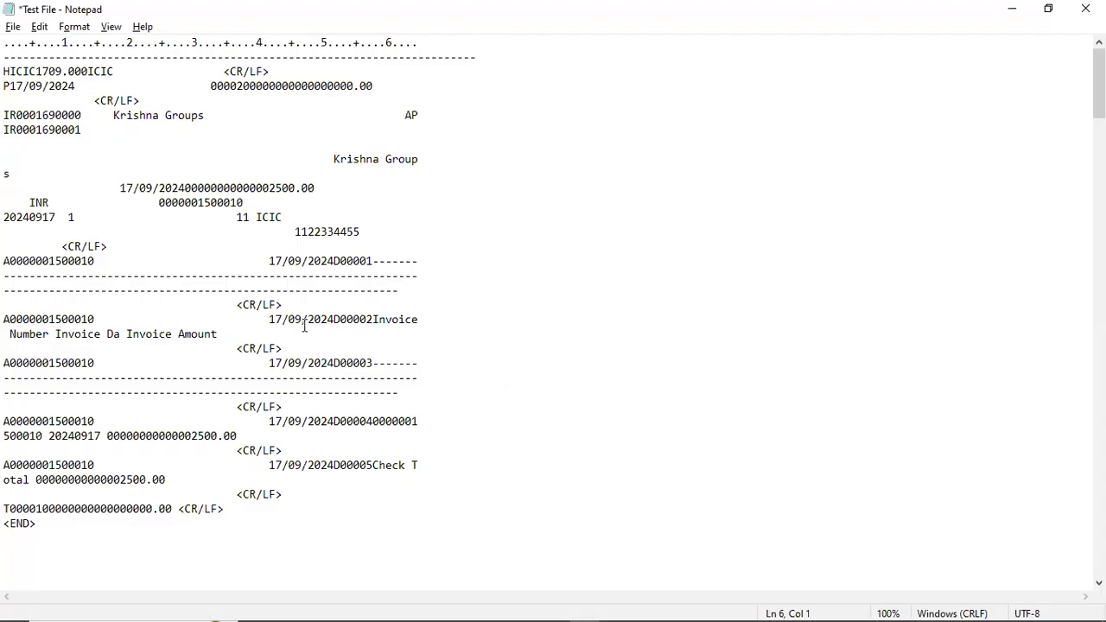
pyautogui.hotkey('alt', 'Tab')
pyautogui.hotkey('alt', 'Tab')
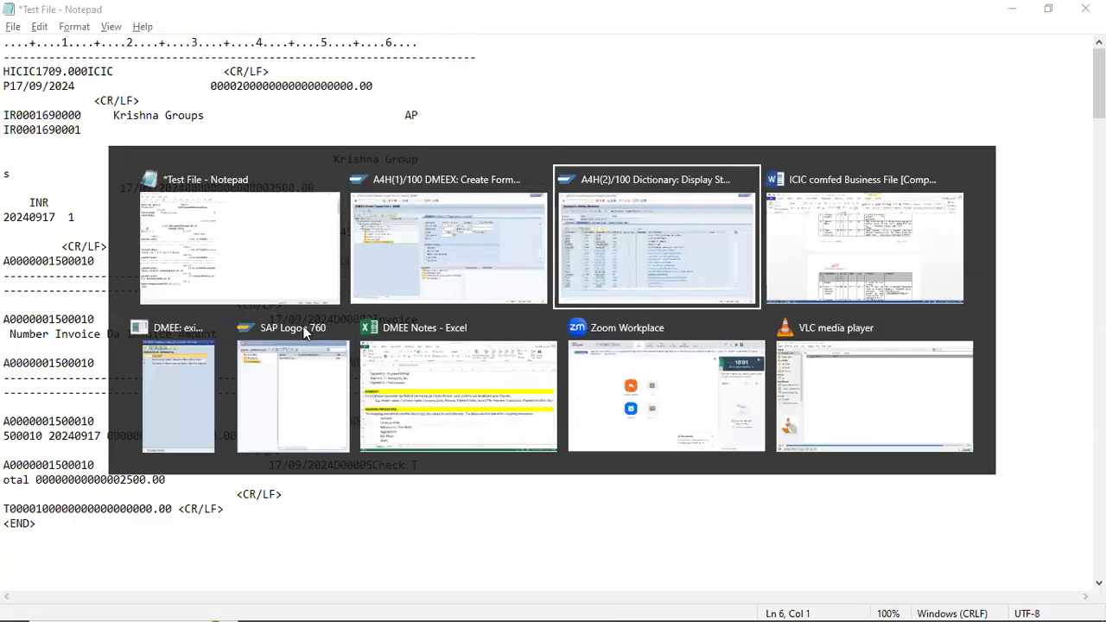
pyautogui.hotkey('alt', 'Tab')
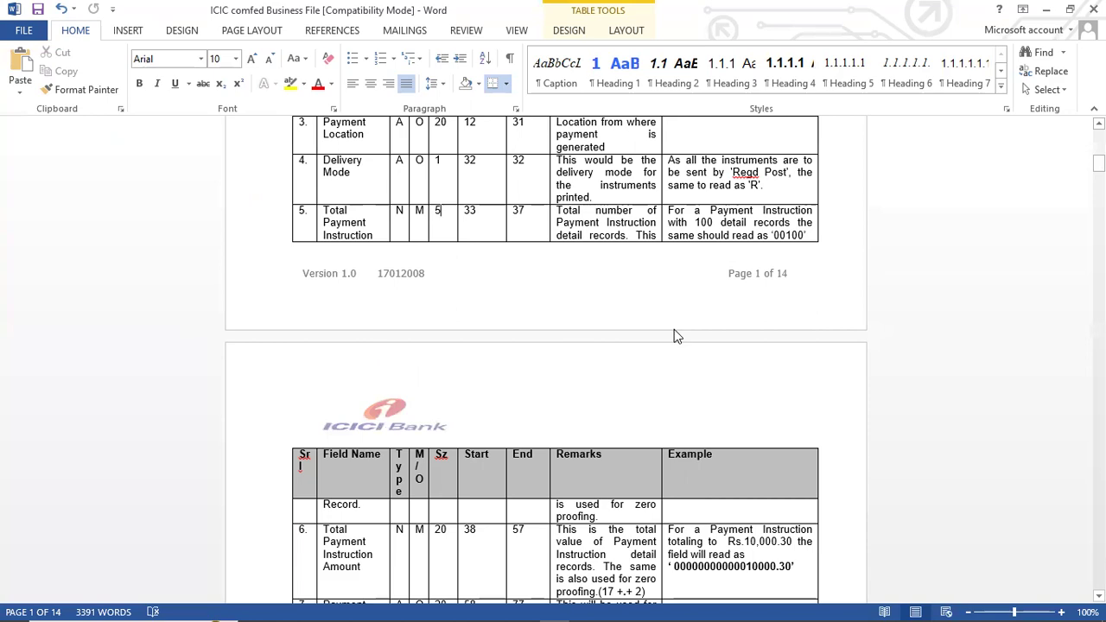
pyautogui.hotkey('alt', 'Tab')
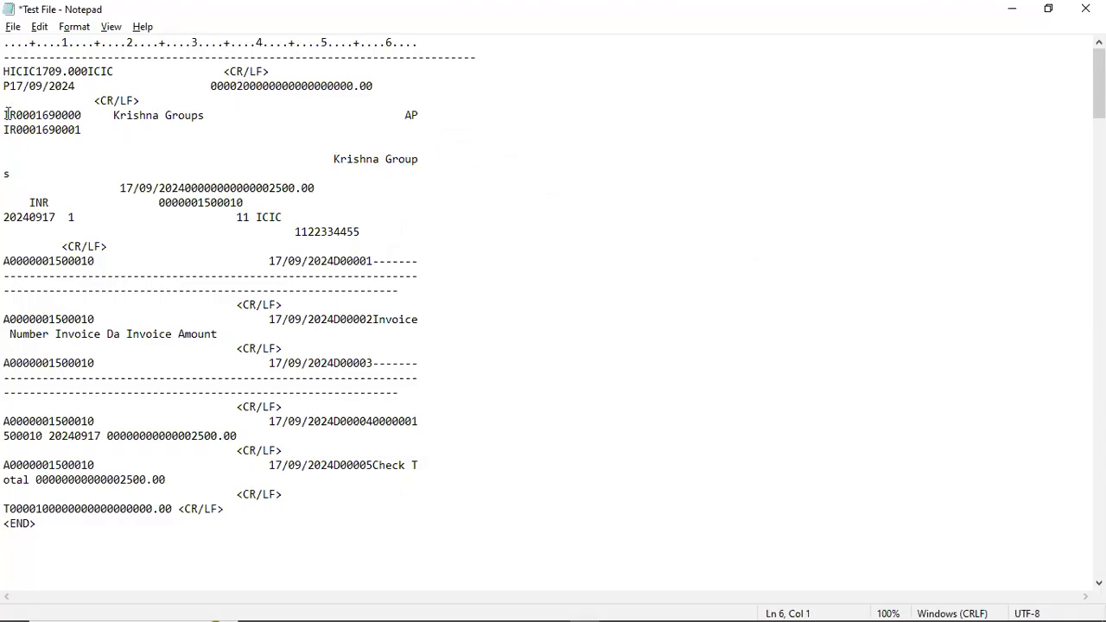
pyautogui.moveTo(211, 86); pyautogui.dragTo(250, 89)
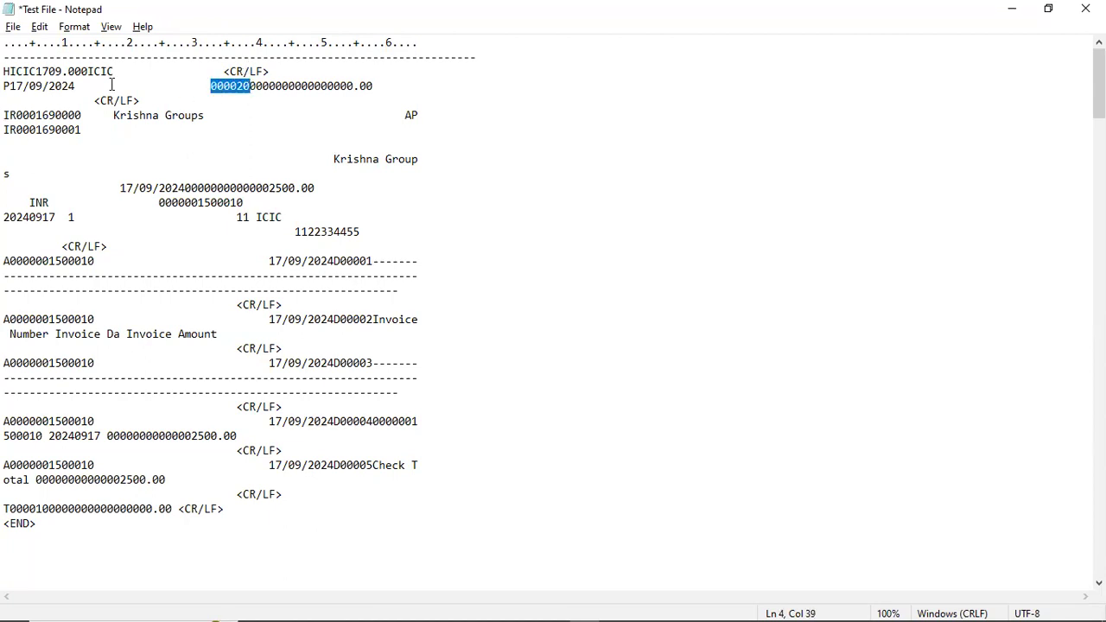
pyautogui.click(11, 86)
# In the Word specification, find field 6 on the second page and copy its name, Total Payment Instruction Amount.
pyautogui.hotkey('alt', 'Tab')
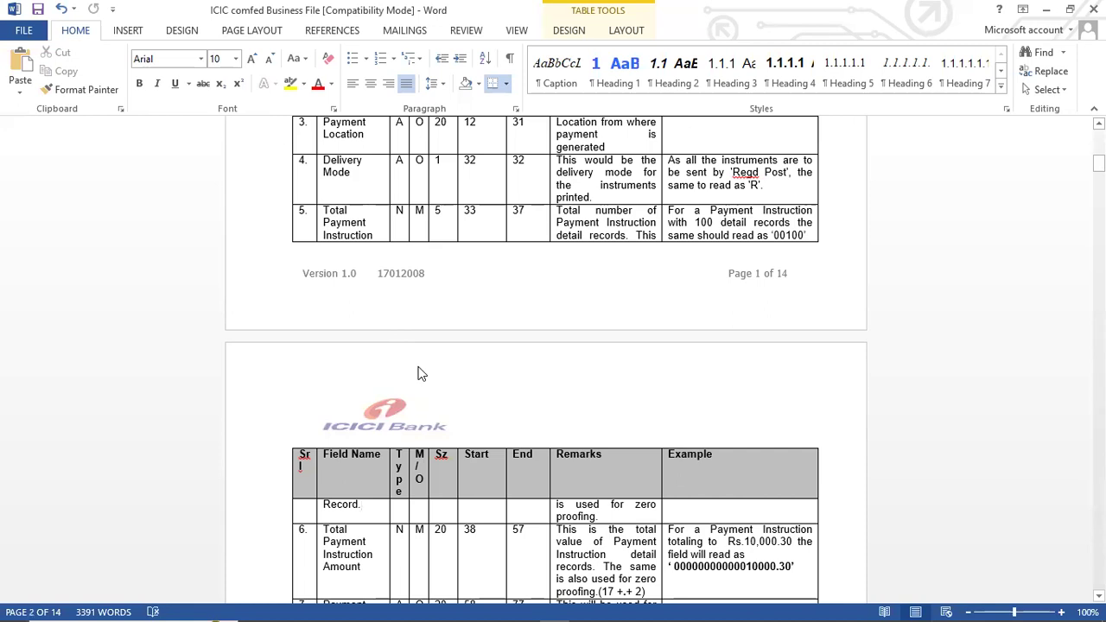
pyautogui.click(543, 375)
pyautogui.press('Down')
pyautogui.press('Down')
pyautogui.press('Down')
pyautogui.press('Down')
pyautogui.press('Down')
pyautogui.press('Down')
pyautogui.press('Down')
pyautogui.press('Down')
pyautogui.press('Down')
pyautogui.press('Down')
pyautogui.press('Down')
pyautogui.press('Down')
pyautogui.press('Down')
pyautogui.press('Down')
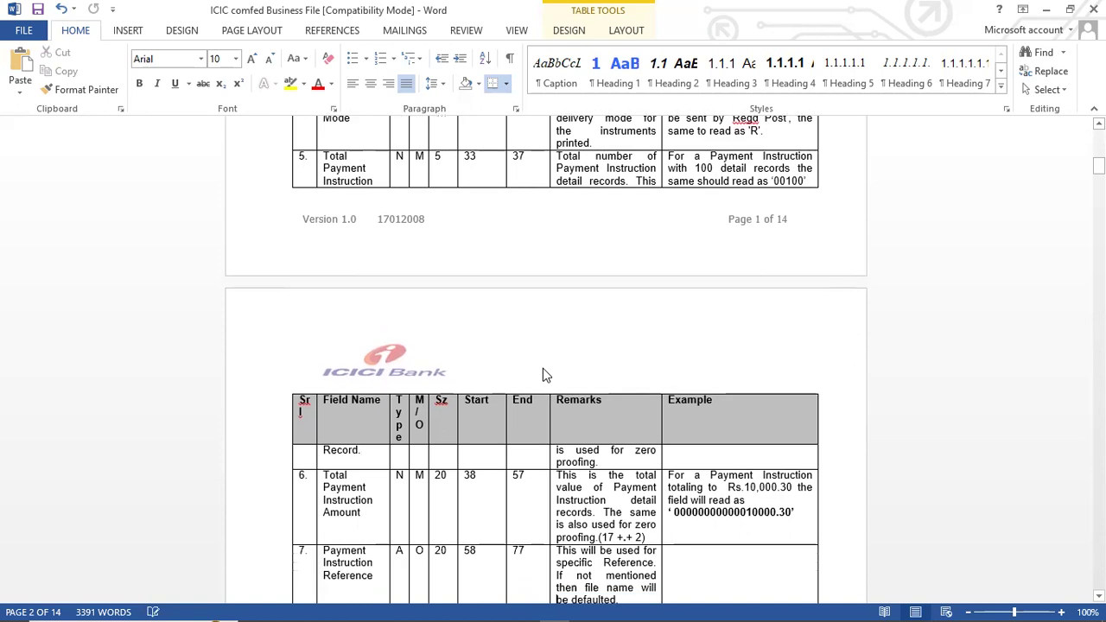
pyautogui.press('Down')
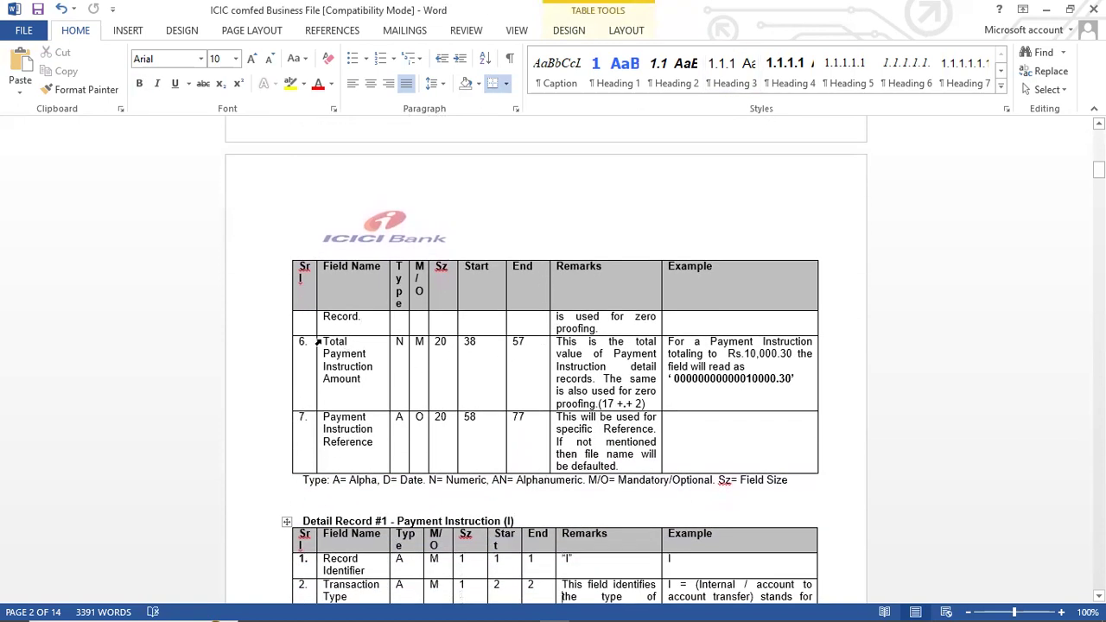
pyautogui.moveTo(323, 342); pyautogui.dragTo(364, 379)
pyautogui.hotkey('ctrl', 'c')
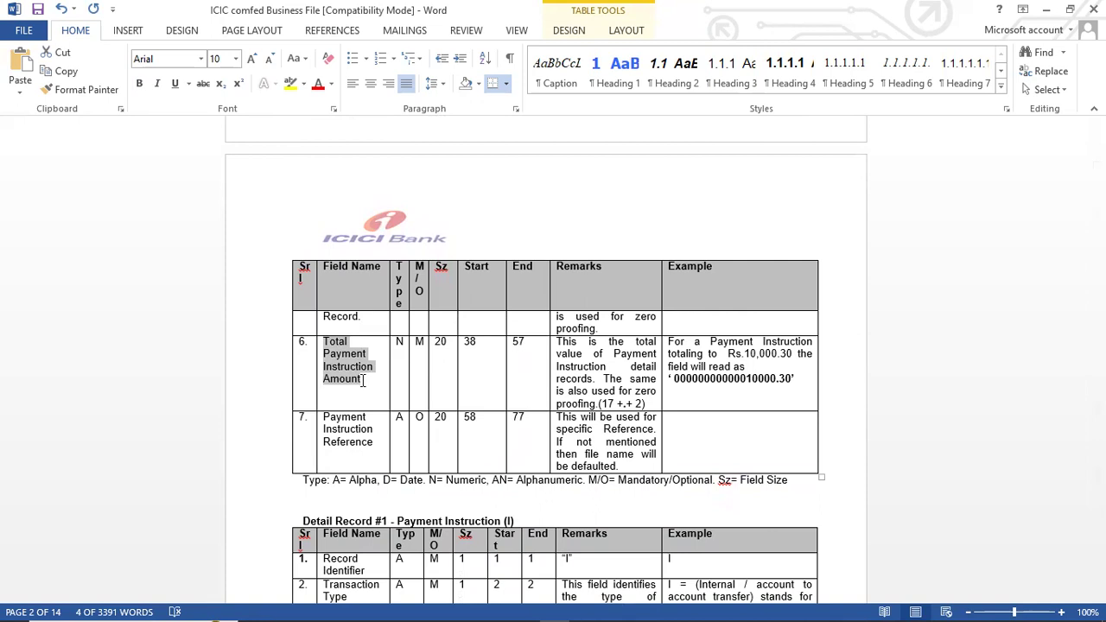
# Return to DMEEX and create a new element after Total Payment Instruction Record in the Payment Instruction File-P segment.
pyautogui.hotkey('alt', 'Tab')
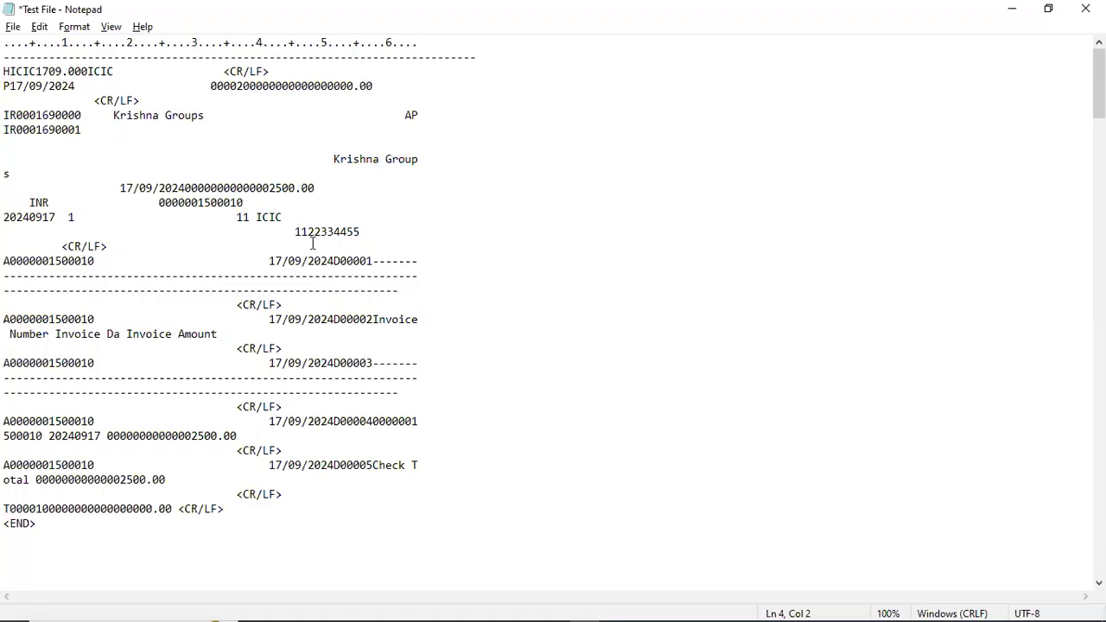
pyautogui.hotkey('alt', 'Tab')
pyautogui.hotkey('alt', 'Tab')
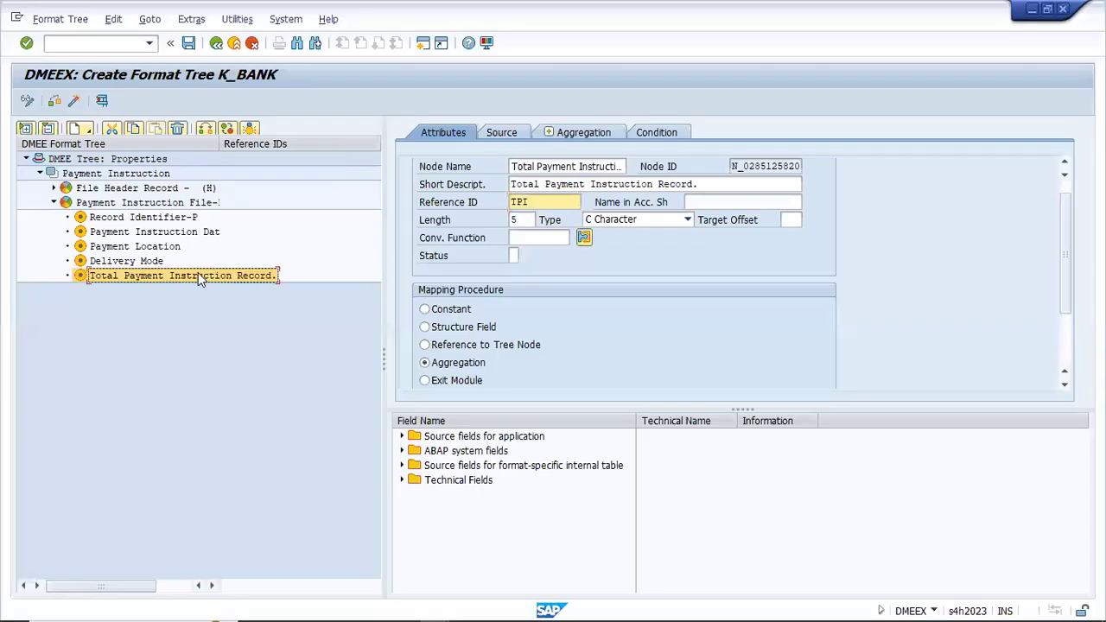
pyautogui.rightClick(199, 276)
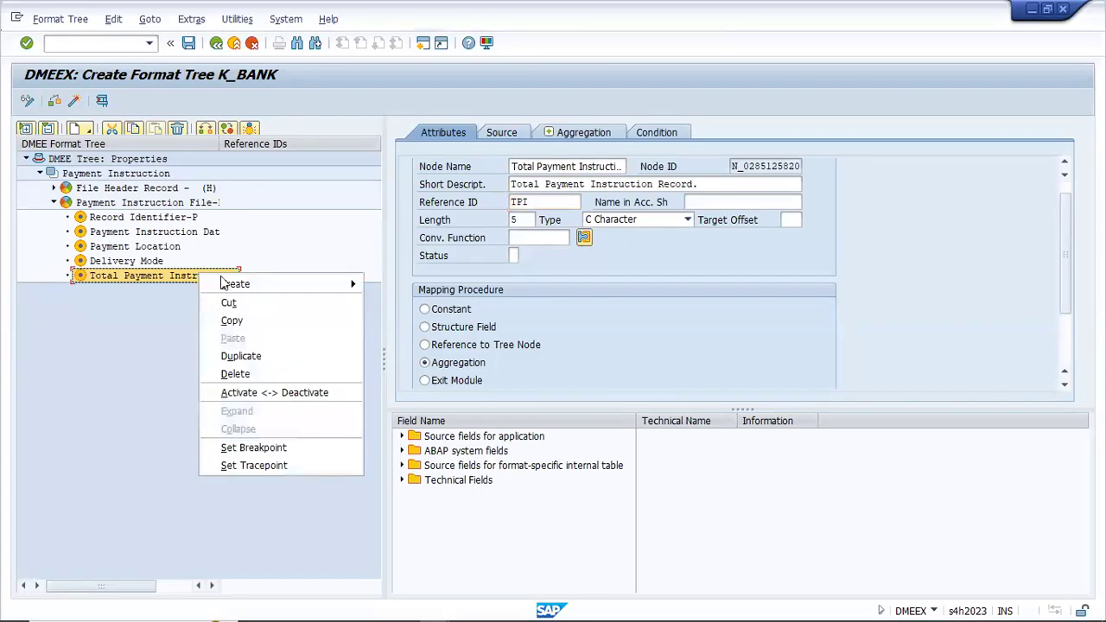
pyautogui.moveTo(242, 286)
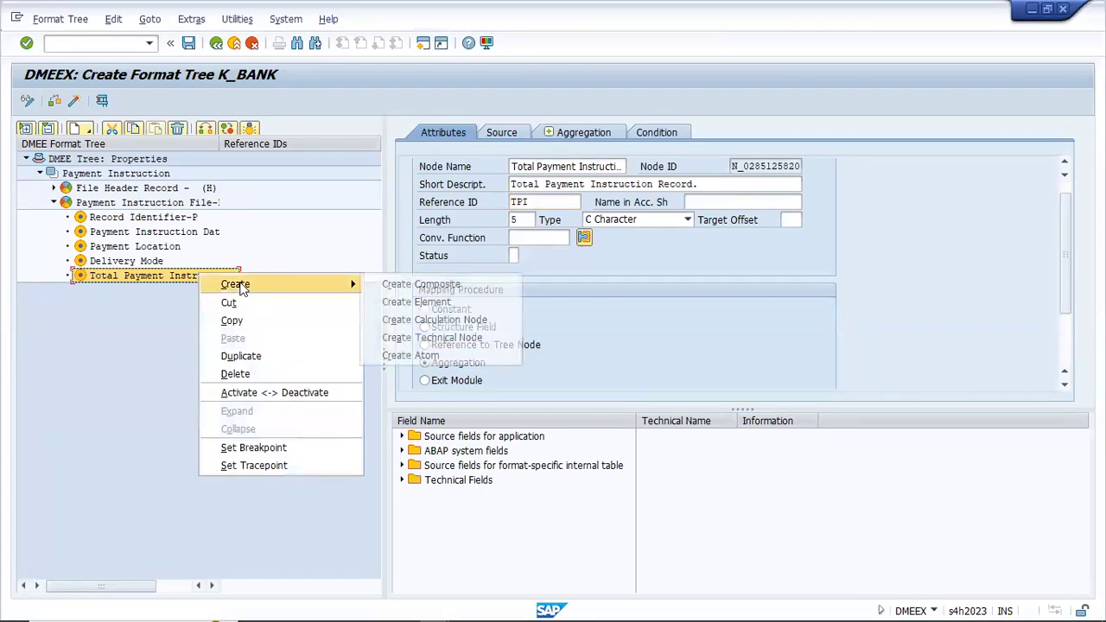
pyautogui.click(415, 301)
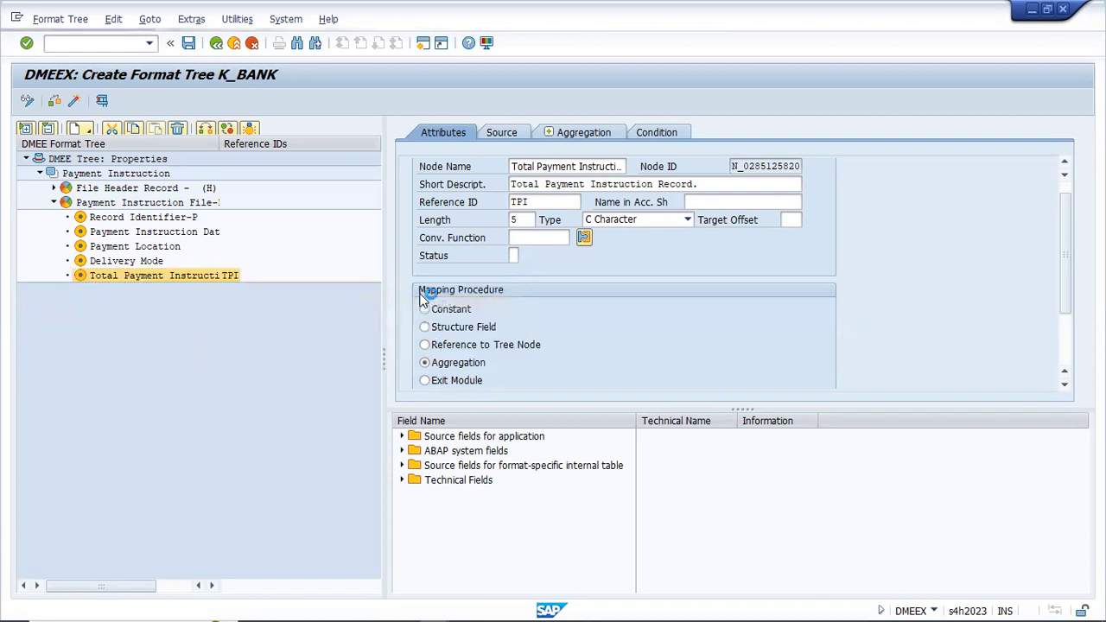
# Enter Total Payment Instruction Amount as the new element's node name and short description.
pyautogui.click(593, 166)
pyautogui.press('BackSpace')
pyautogui.press('BackSpace')
pyautogui.press('BackSpace')
pyautogui.press('BackSpace')
pyautogui.press('BackSpace')
pyautogui.press('BackSpace')
pyautogui.press('BackSpace')
pyautogui.press('BackSpace')
pyautogui.press('BackSpace')
pyautogui.press('BackSpace')
pyautogui.press('BackSpace')
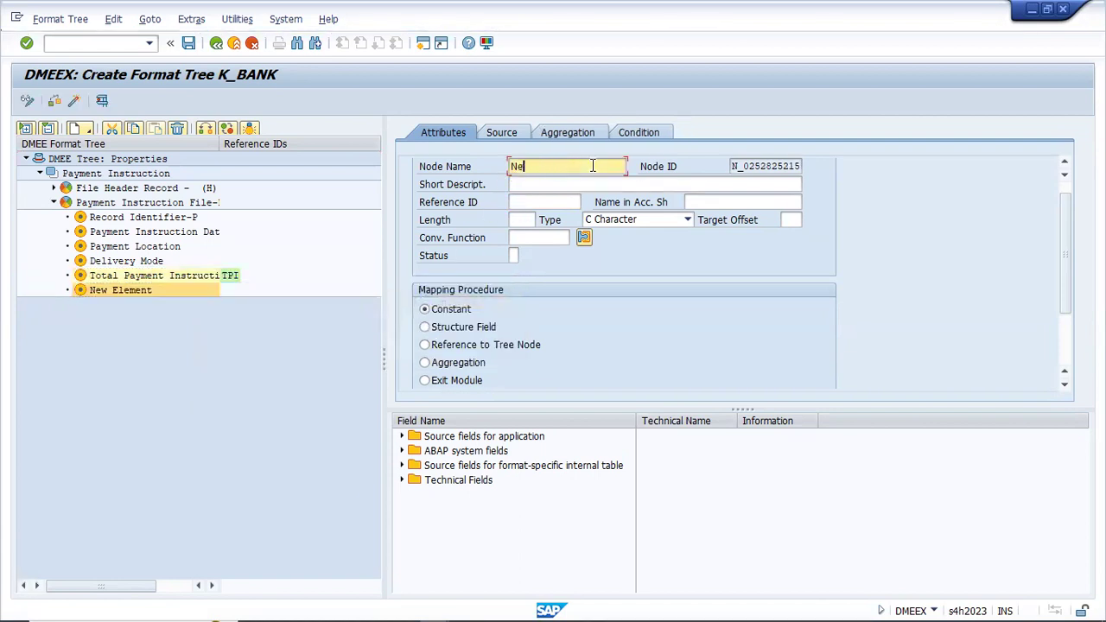
pyautogui.hotkey('ctrl', 'v')
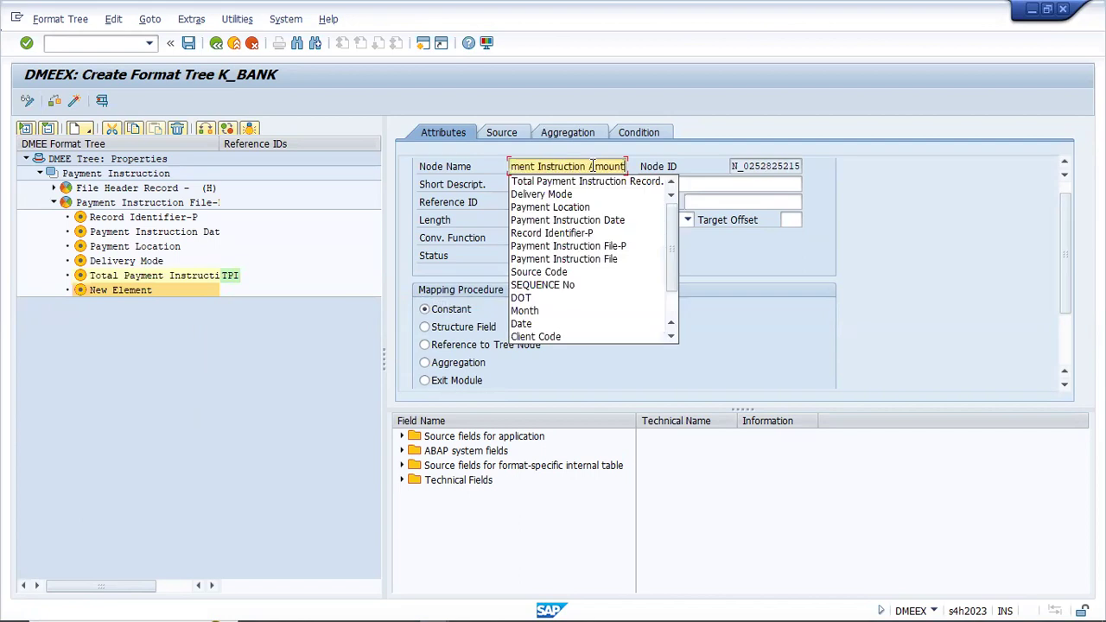
pyautogui.press('Tab')
pyautogui.hotkey('ctrl', 'v')
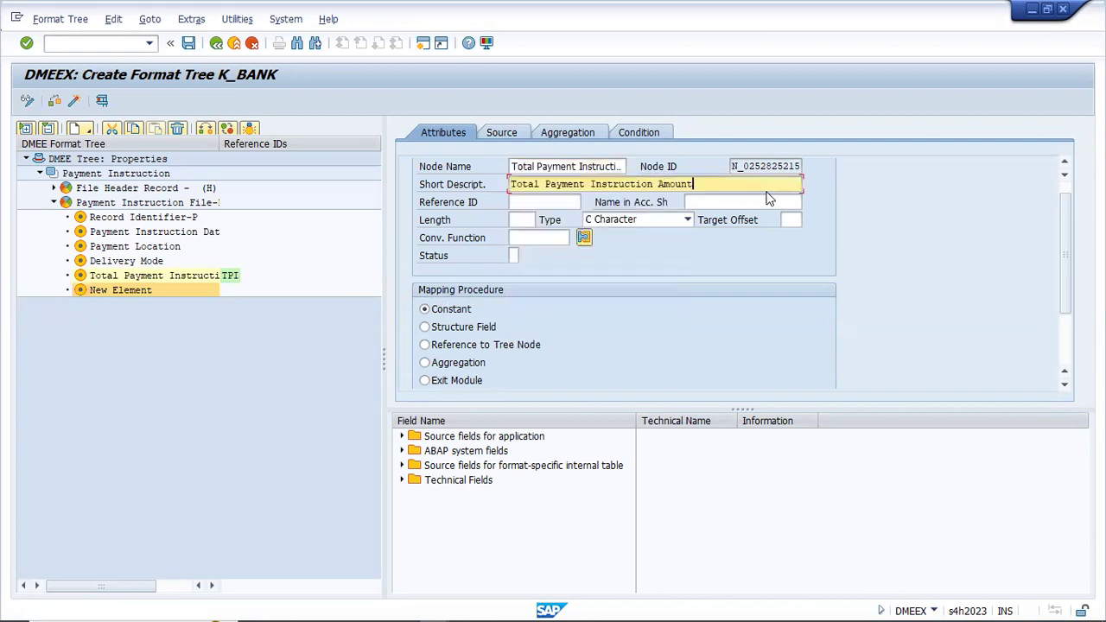
# Look up the size of field 6 in the Word specification and set the new element's length to 20.
pyautogui.click(534, 220)
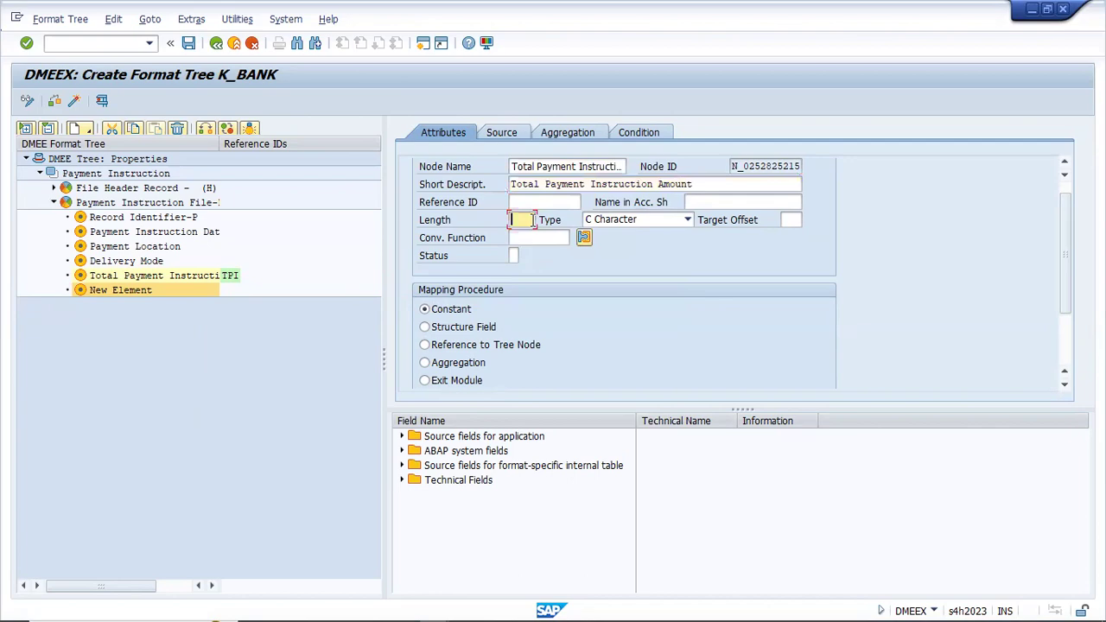
pyautogui.hotkey('alt', 'Tab')
pyautogui.hotkey('alt', 'Tab')
pyautogui.hotkey('alt', 'Tab')
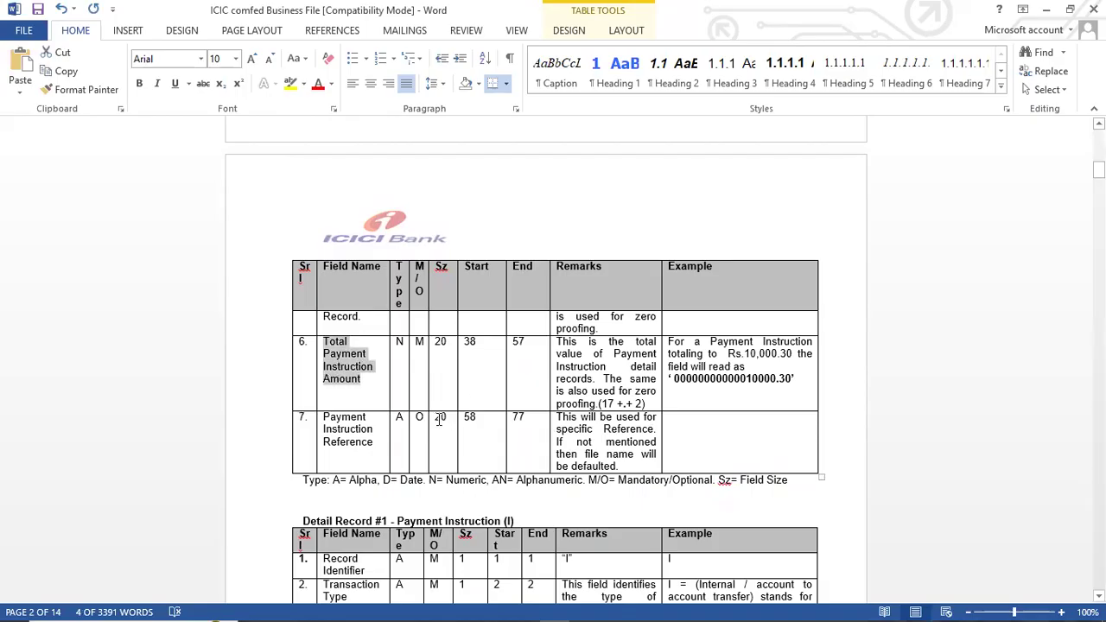
pyautogui.click(445, 349)
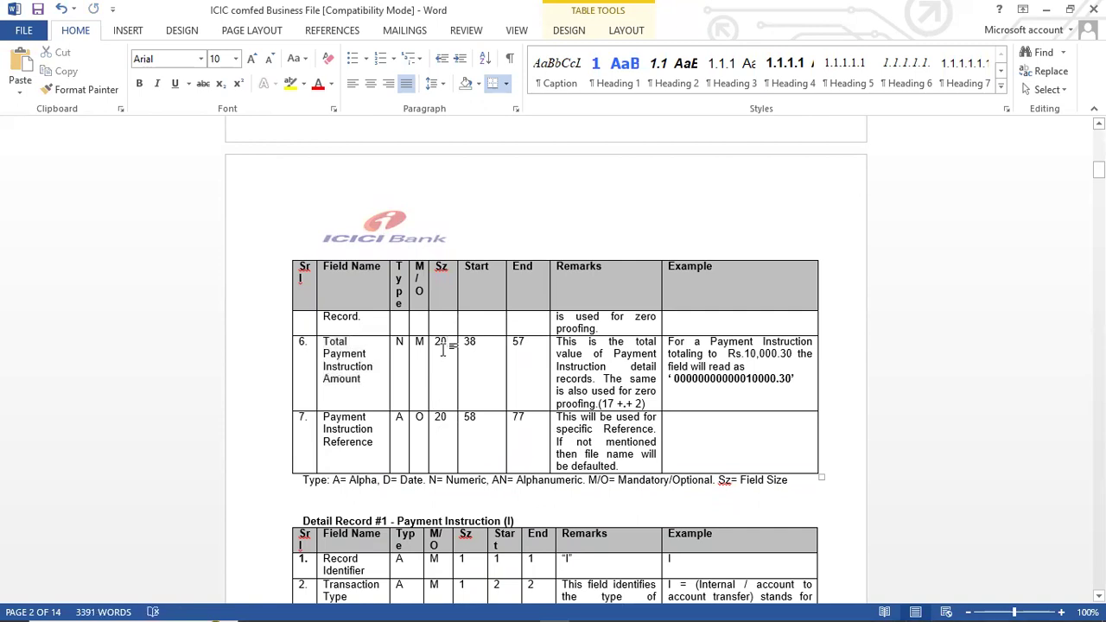
pyautogui.hotkey('alt', 'Tab')
pyautogui.hotkey('alt', 'Tab')
pyautogui.hotkey('alt', 'Tab')
pyautogui.write('20')
# Check the example number format for Total Payment Instruction Amount in the Word specification.
pyautogui.hotkey('alt', 'Tab')
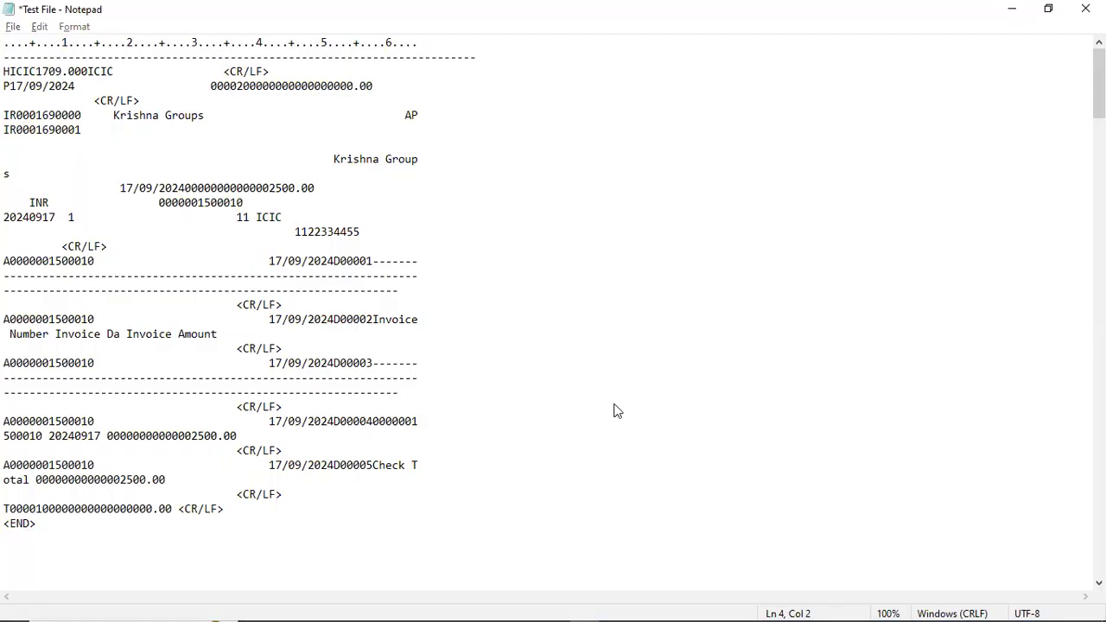
pyautogui.hotkey('alt', 'Tab')
pyautogui.hotkey('alt', 'Tab')
pyautogui.hotkey('alt', 'Tab')
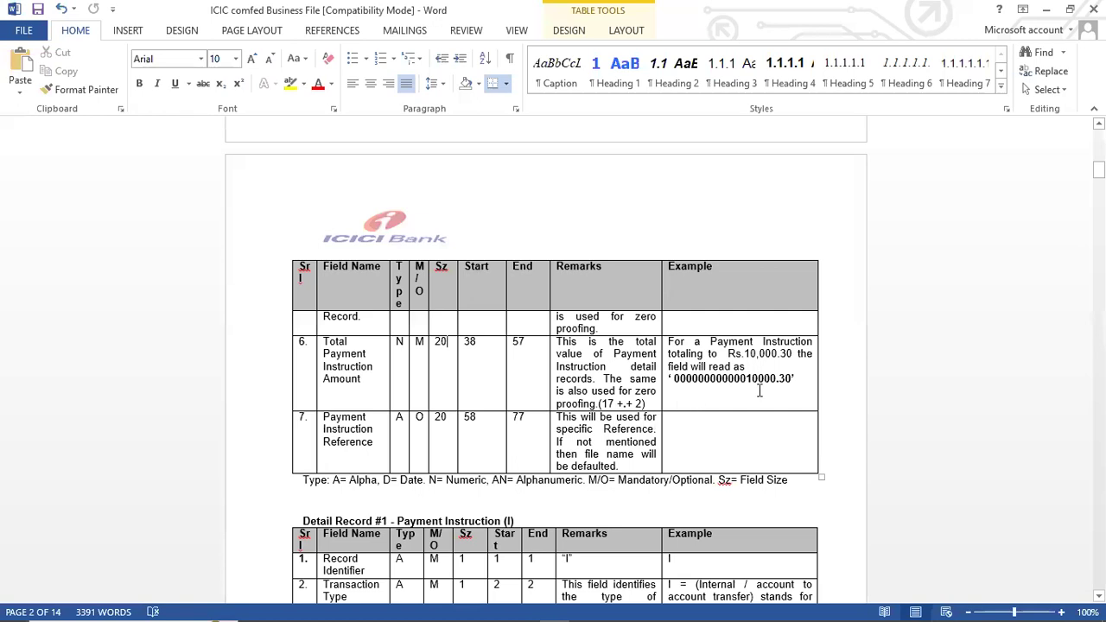
pyautogui.hotkey('alt', 'Tab')
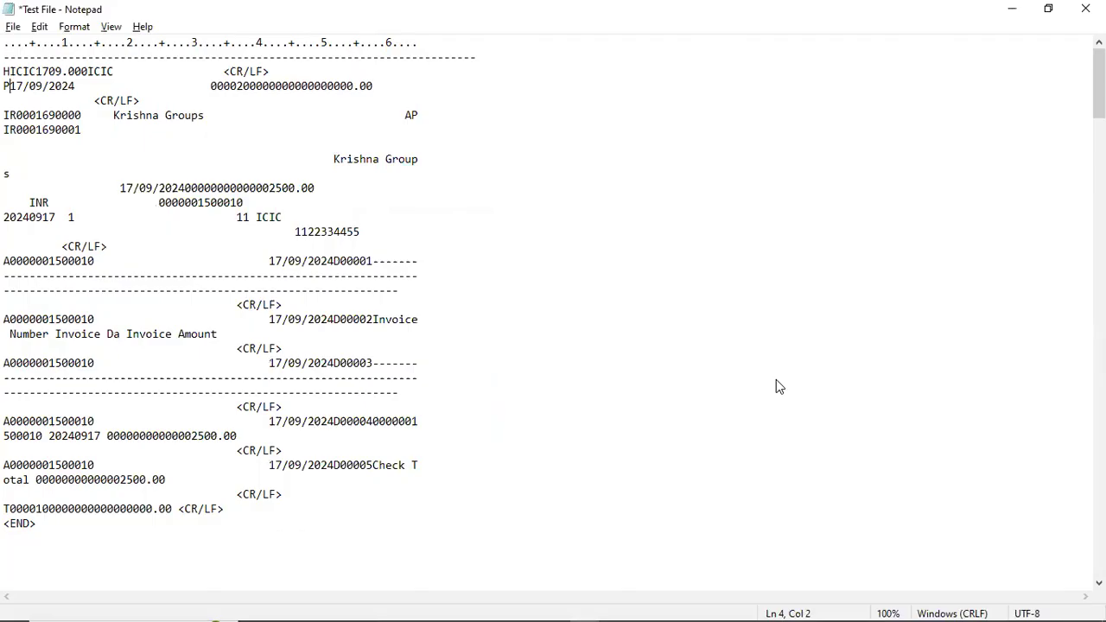
# Return to DMEEX, set the element's conversion function to A0.2, and choose Aggregation as its mapping procedure.
pyautogui.hotkey('alt', 'Tab')
pyautogui.hotkey('alt', 'Tab')
pyautogui.hotkey('alt', 'Tab')
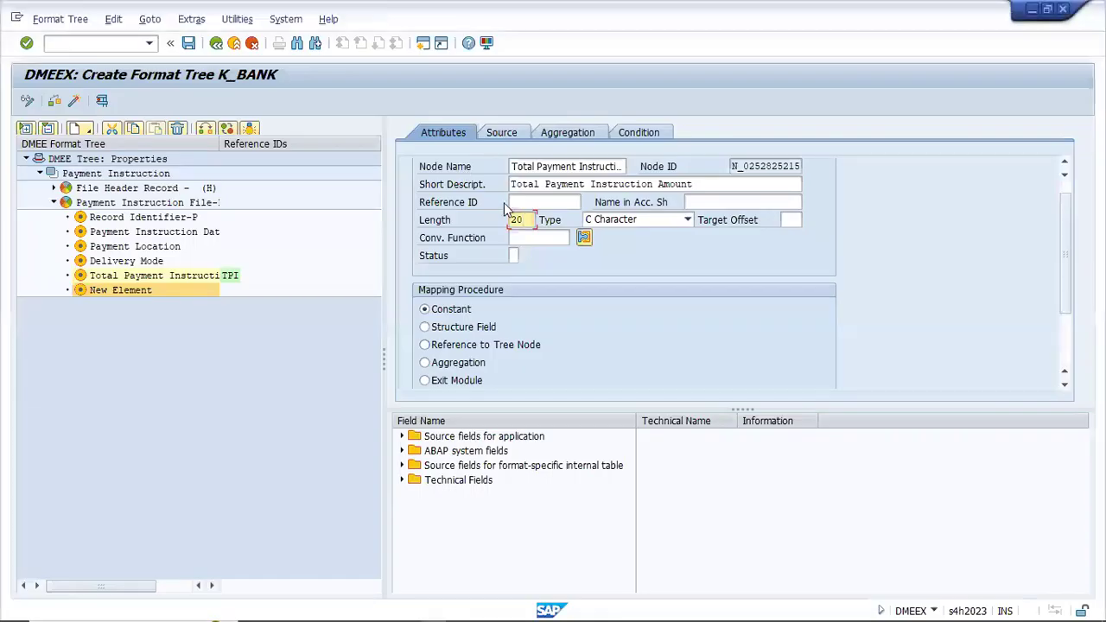
pyautogui.click(538, 239)
pyautogui.write('A')
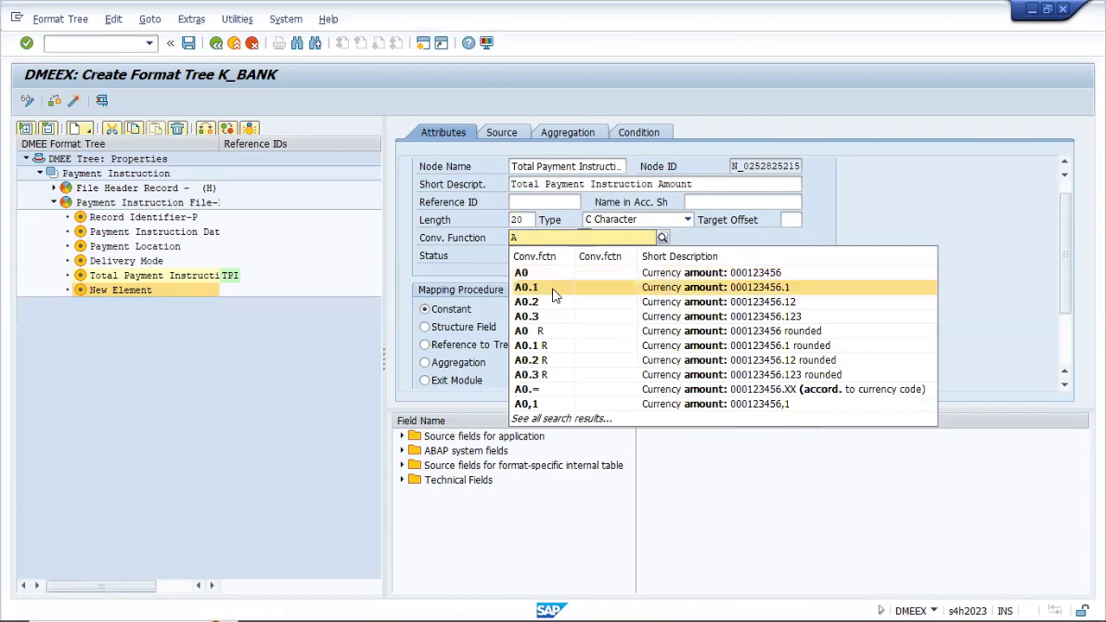
pyautogui.click(733, 309)
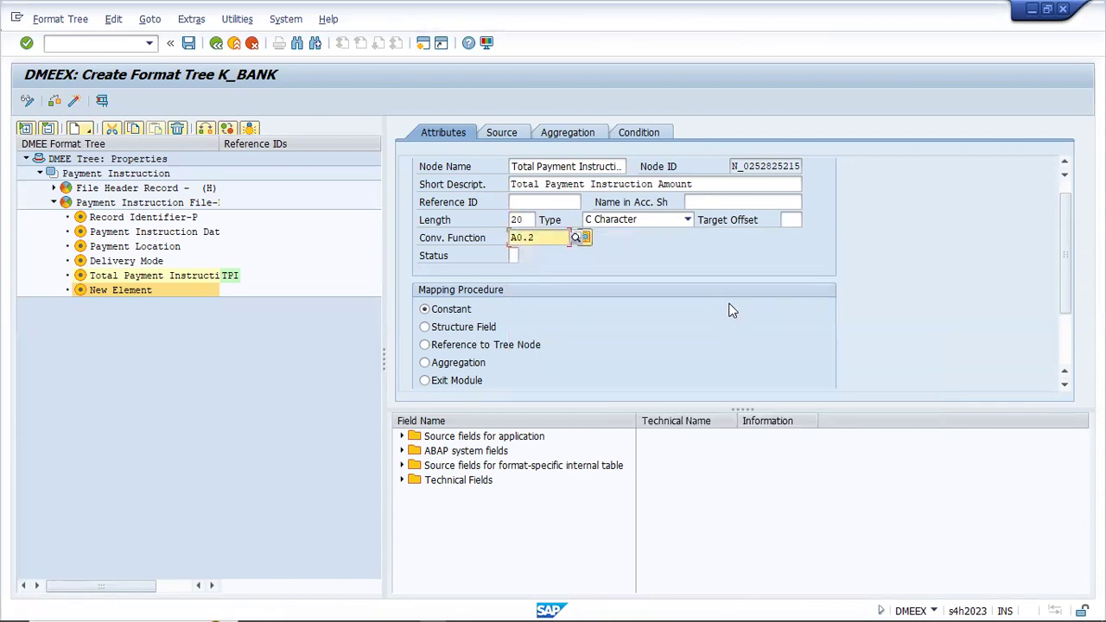
pyautogui.click(475, 367)
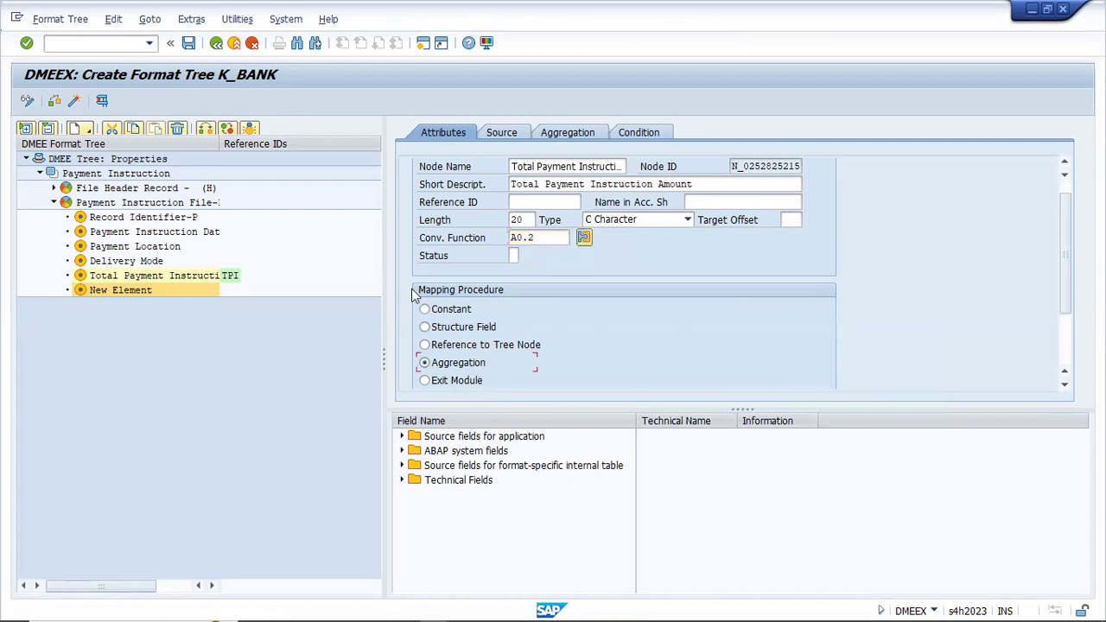
# Check the sample file and the Word specification, and set the Total Payment Instruction Amount element's reference ID to TPR.
pyautogui.click(530, 202)
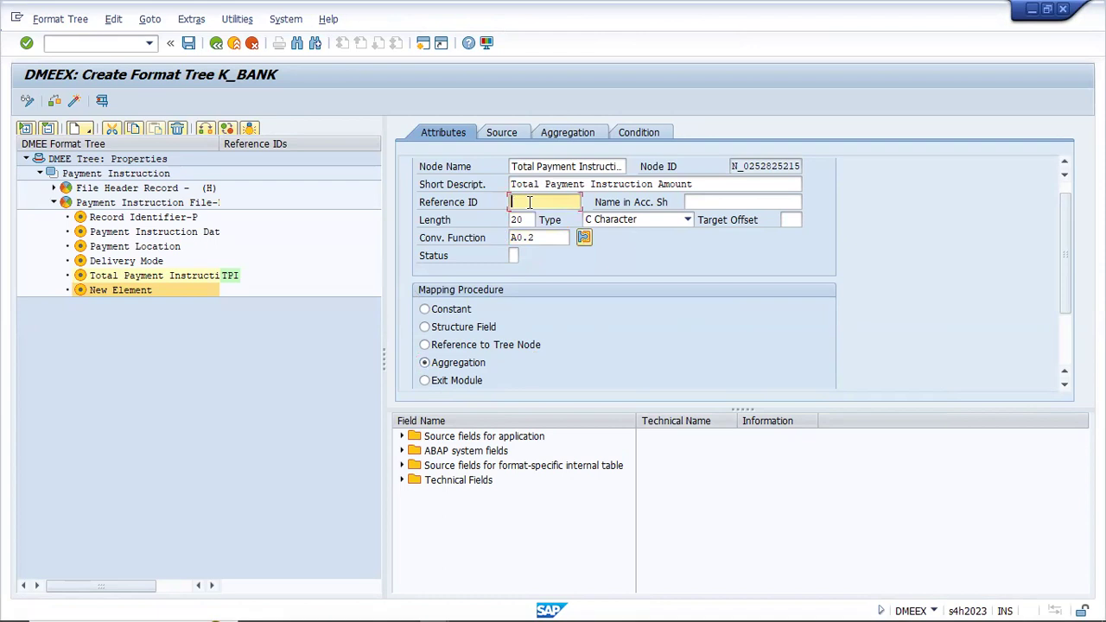
pyautogui.hotkey('alt', 'Tab')
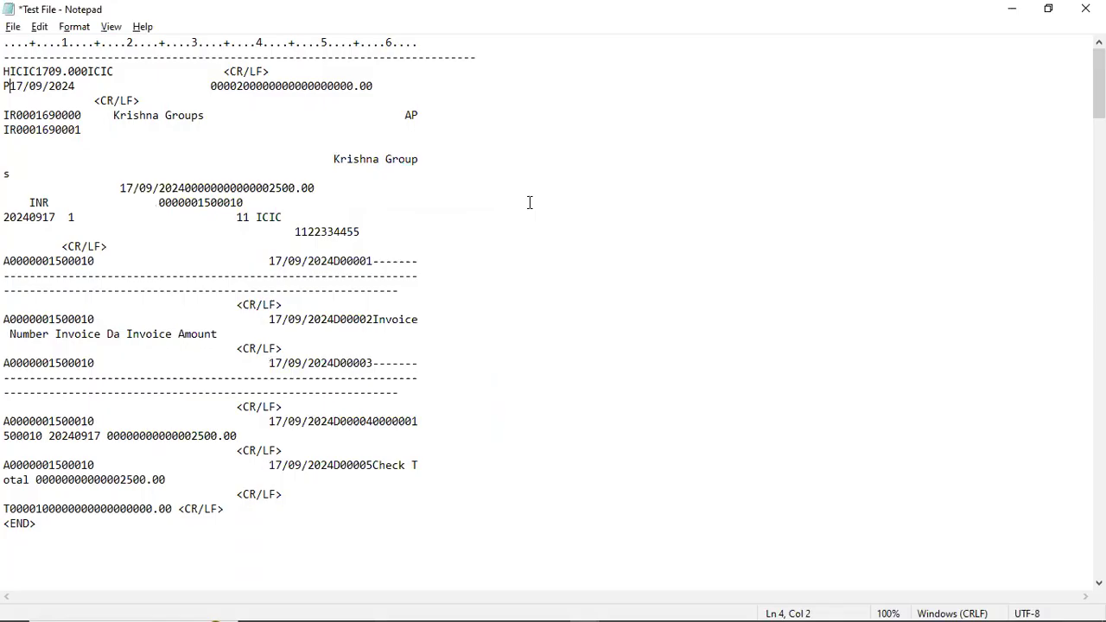
pyautogui.hotkey('alt', 'Tab')
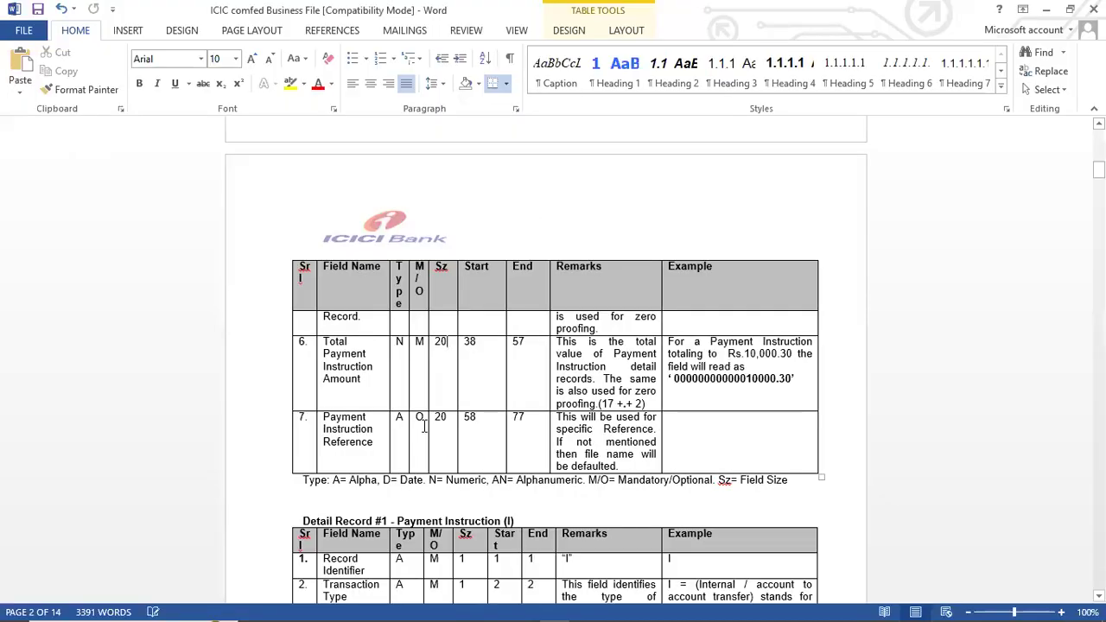
pyautogui.hotkey('alt', 'Tab')
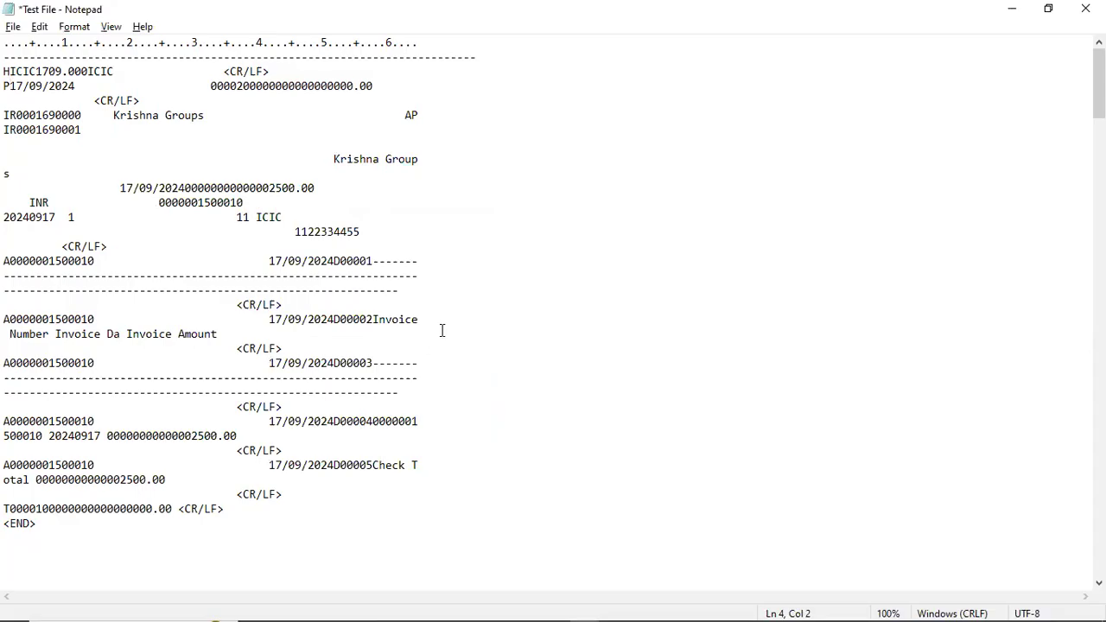
pyautogui.hotkey('alt', 'Tab')
pyautogui.press('Tab')
pyautogui.write('I')
pyautogui.write('TP')
pyautogui.press('BackSpace')
pyautogui.press('BackSpace')
pyautogui.press('BackSpace')
pyautogui.write('TPR')
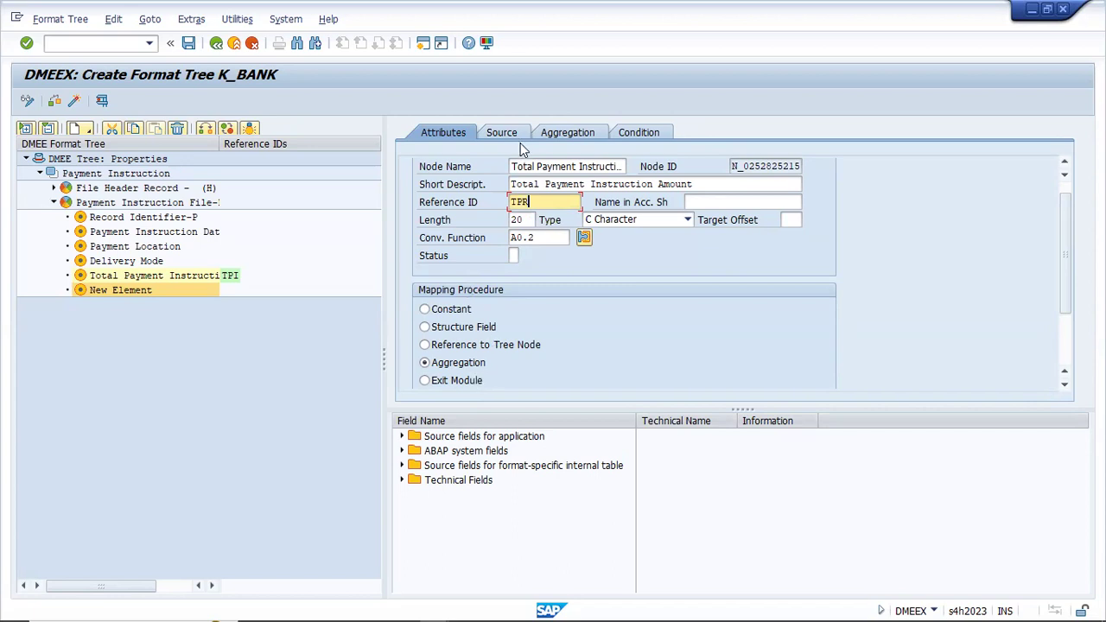
# Enter KK1 as the reference ID to aggregate for the Total Payment Instruction Amount element.
pyautogui.click(559, 135)
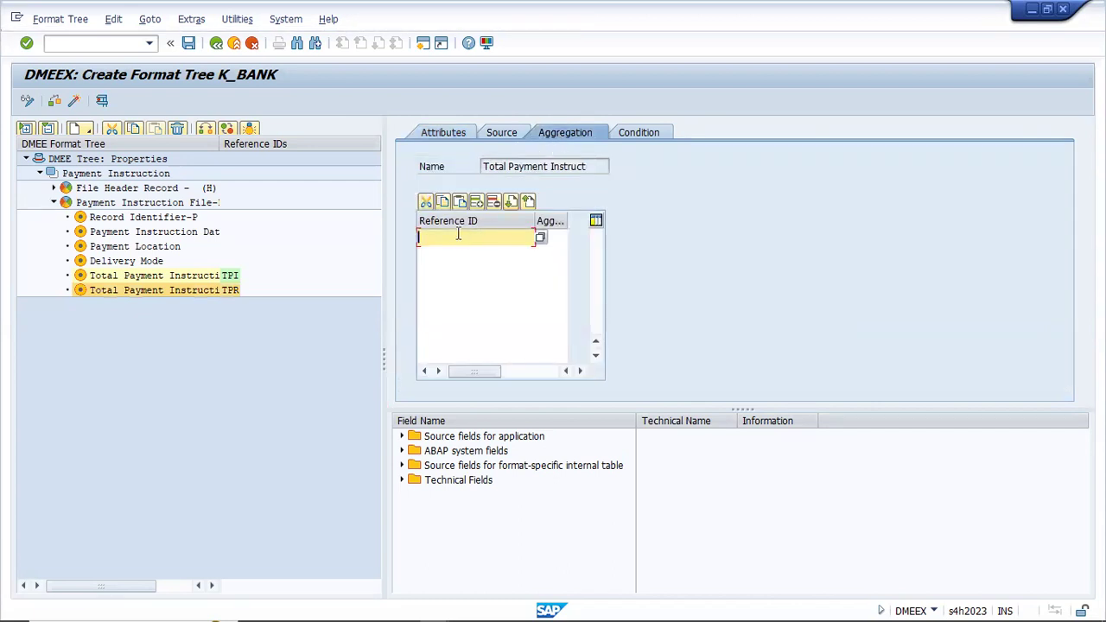
pyautogui.write('PIA')
pyautogui.press('BackSpace')
pyautogui.press('BackSpace')
pyautogui.press('BackSpace')
pyautogui.write('I')
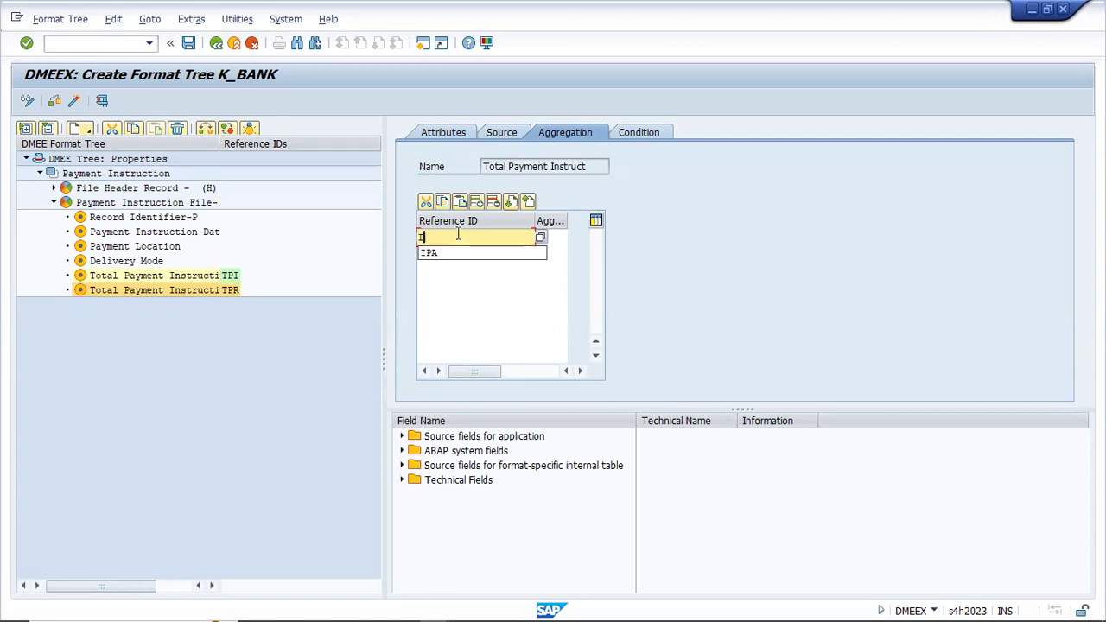
pyautogui.write('AP')
pyautogui.press('BackSpace')
pyautogui.press('BackSpace')
pyautogui.press('BackSpace')
pyautogui.write('KK1')
pyautogui.press('Tab')
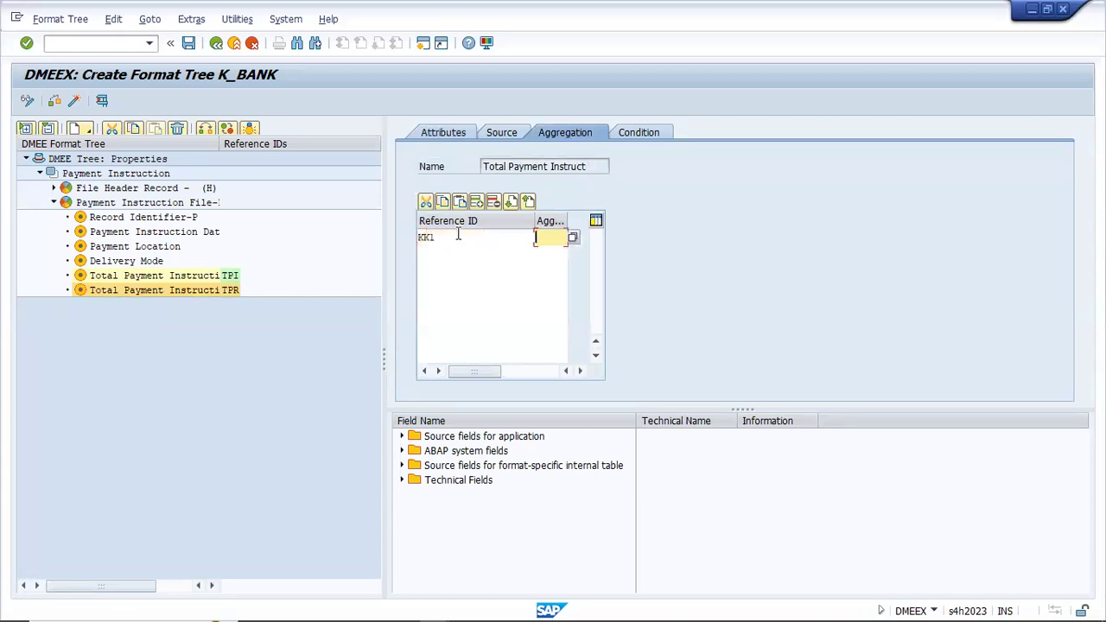
# Set the KK1 entry's aggregation type to 1, Summation of Values, and save the format tree.
pyautogui.click(575, 238)
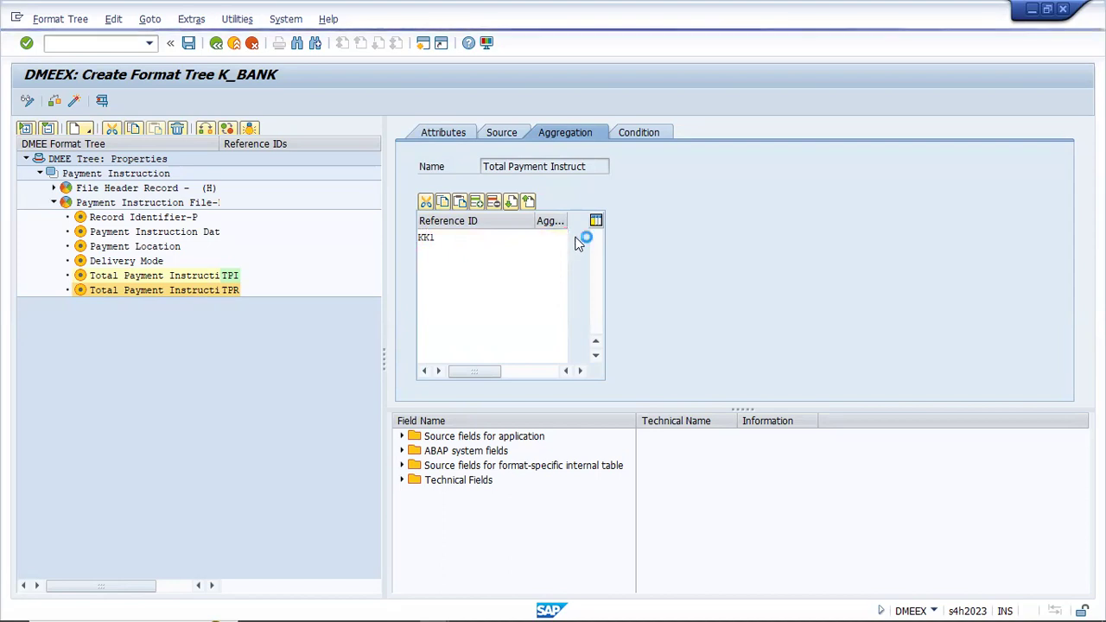
pyautogui.click(429, 179)
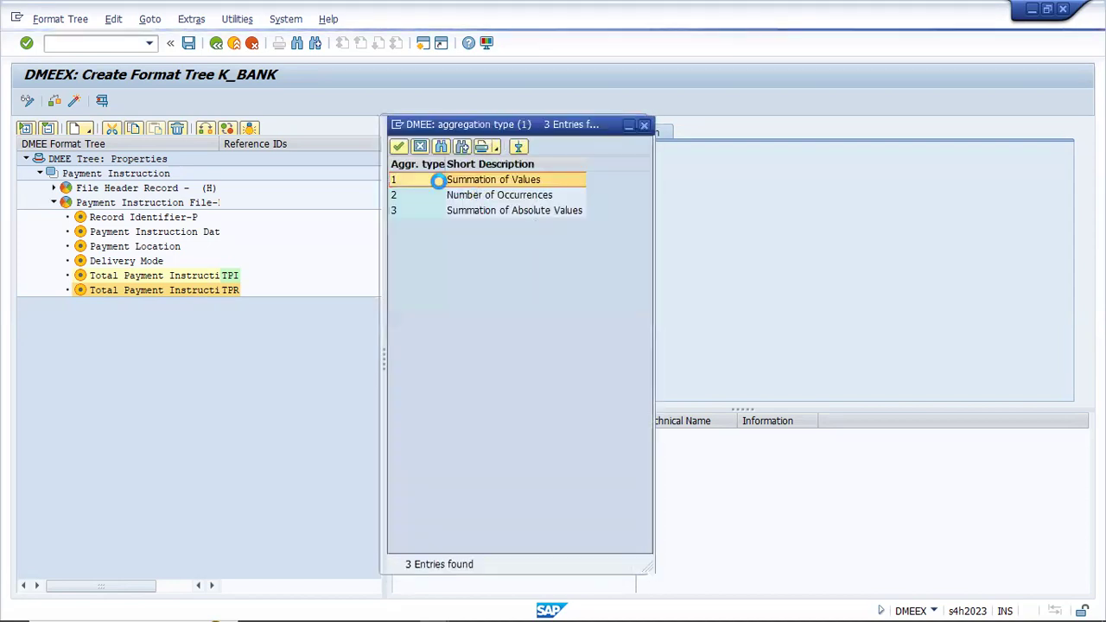
pyautogui.click(425, 179)
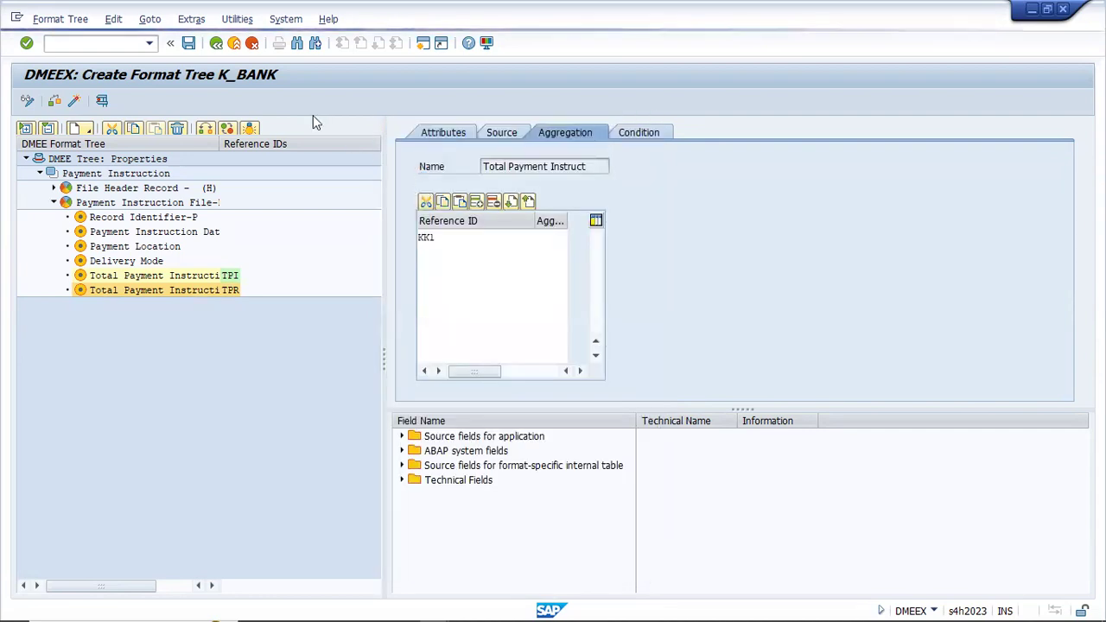
pyautogui.click(192, 48)
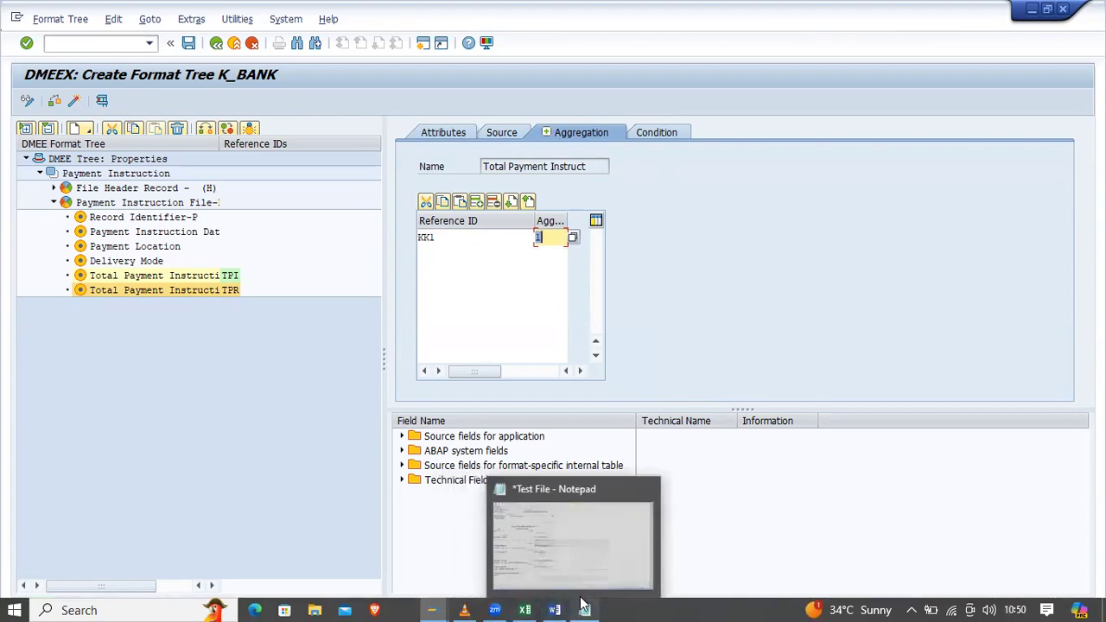
# Examine the first payment detail line and its amount in the Notepad test file.
pyautogui.click(584, 609)
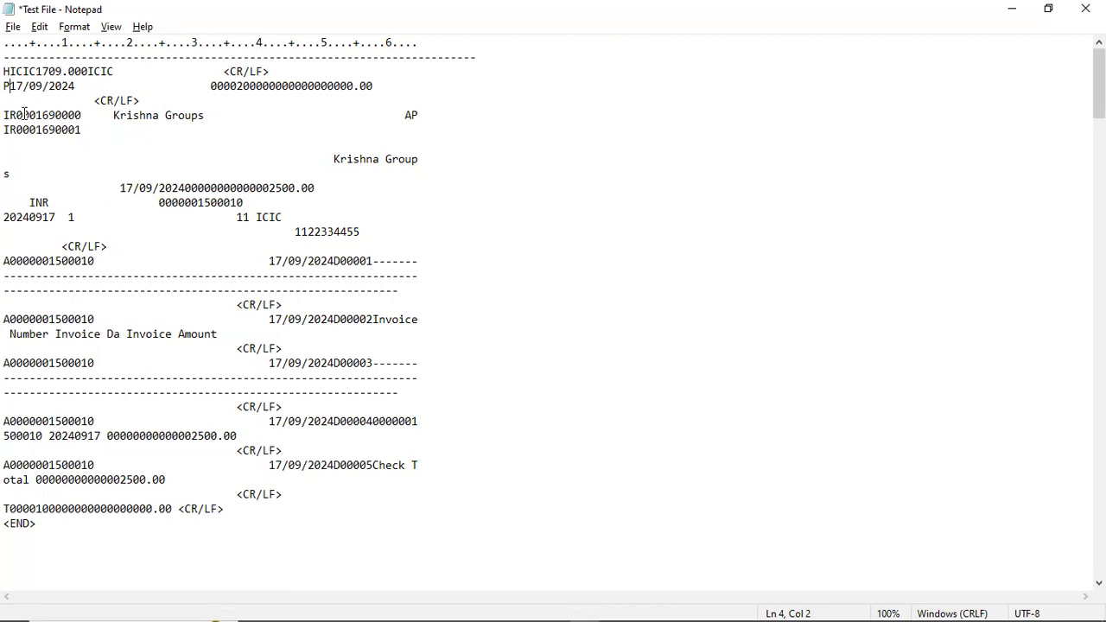
pyautogui.moveTo(6, 113); pyautogui.dragTo(84, 120)
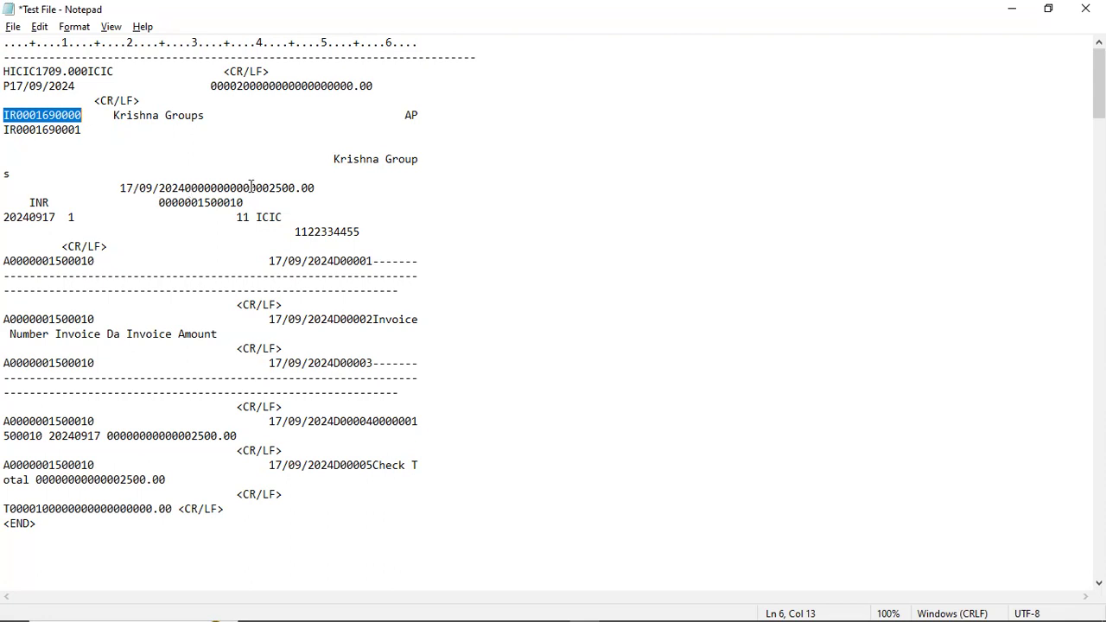
pyautogui.moveTo(295, 187); pyautogui.dragTo(191, 187)
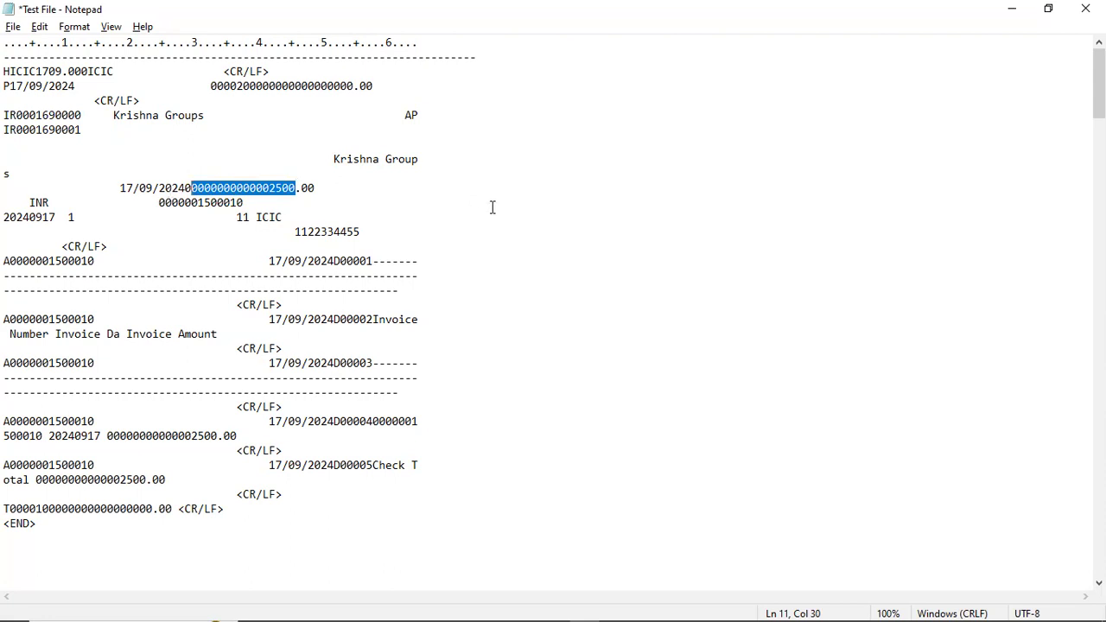
pyautogui.click(295, 188)
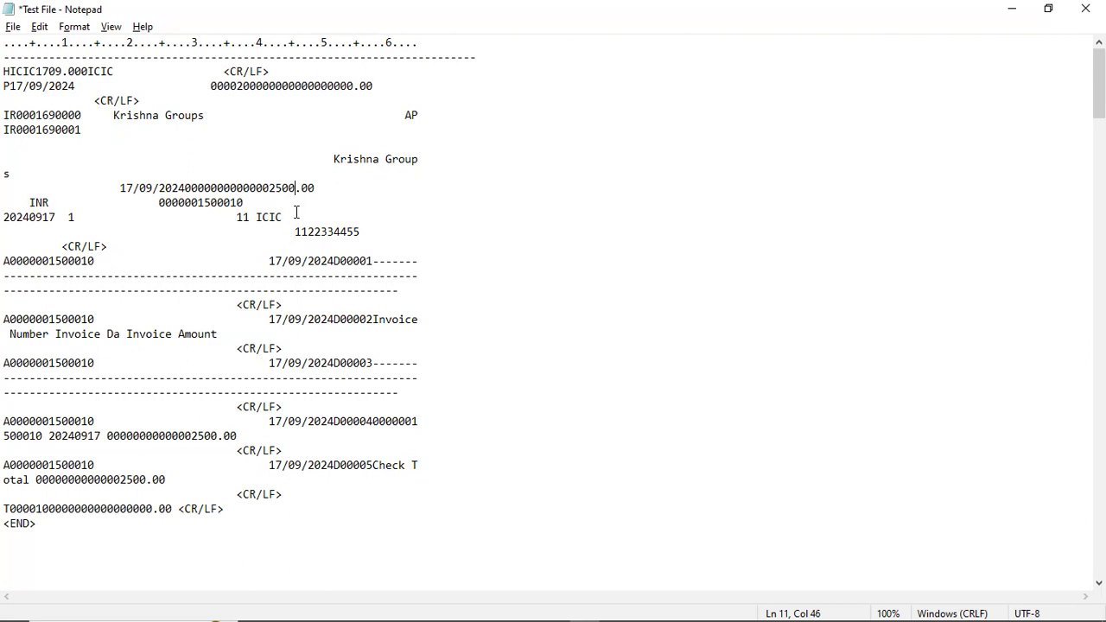
# Return to DMEEX, save the tree again, and review the aggregation settings of the TPR and TPI elements.
pyautogui.click(539, 275)
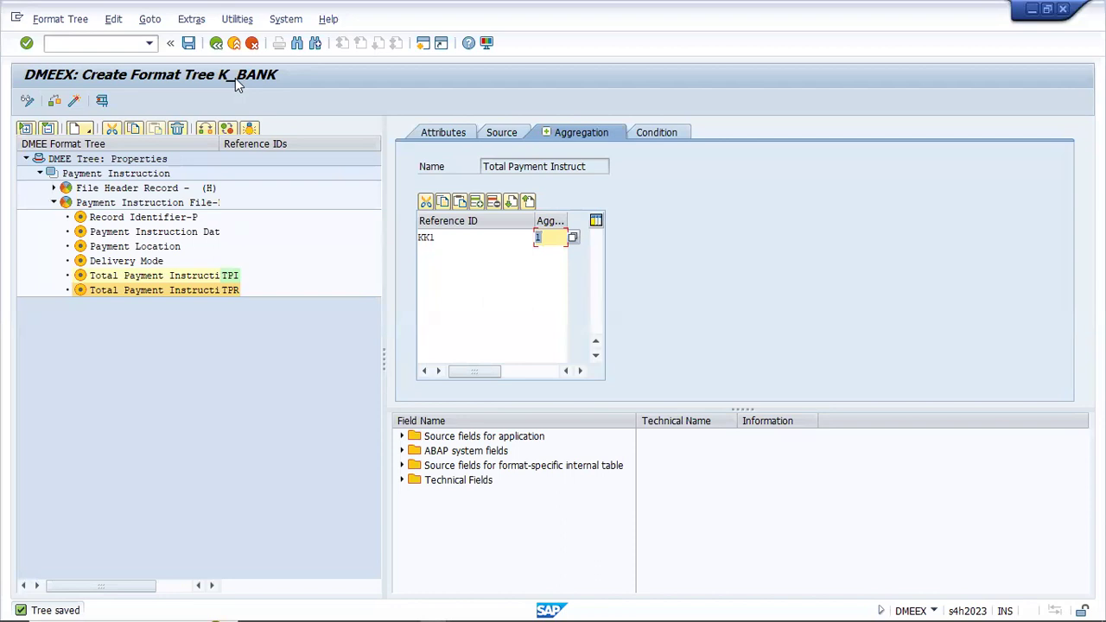
pyautogui.click(188, 43)
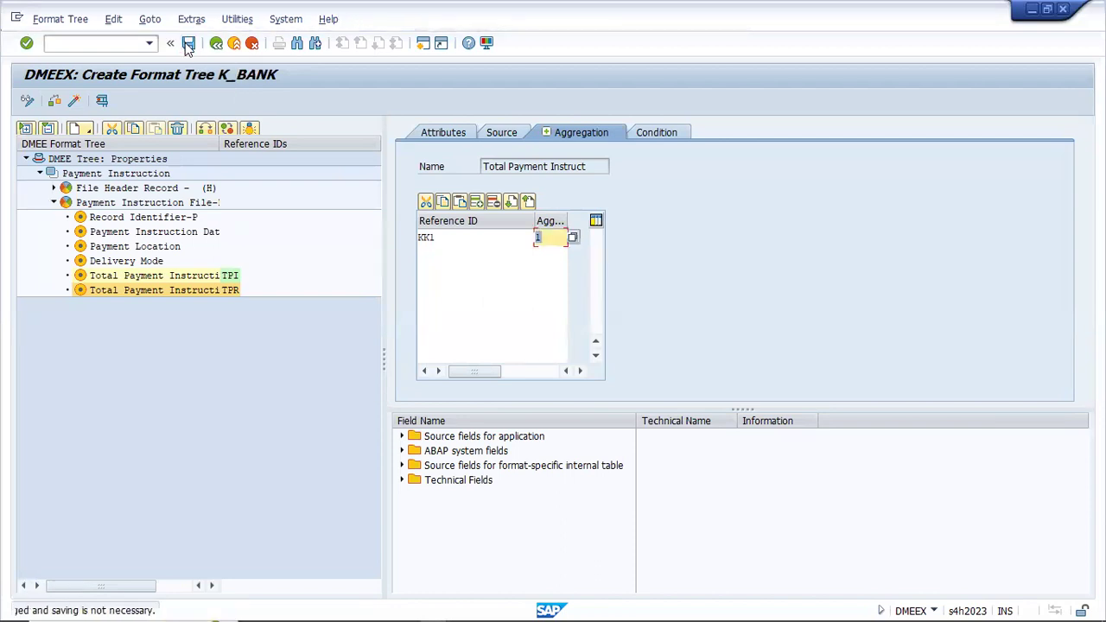
pyautogui.click(192, 290)
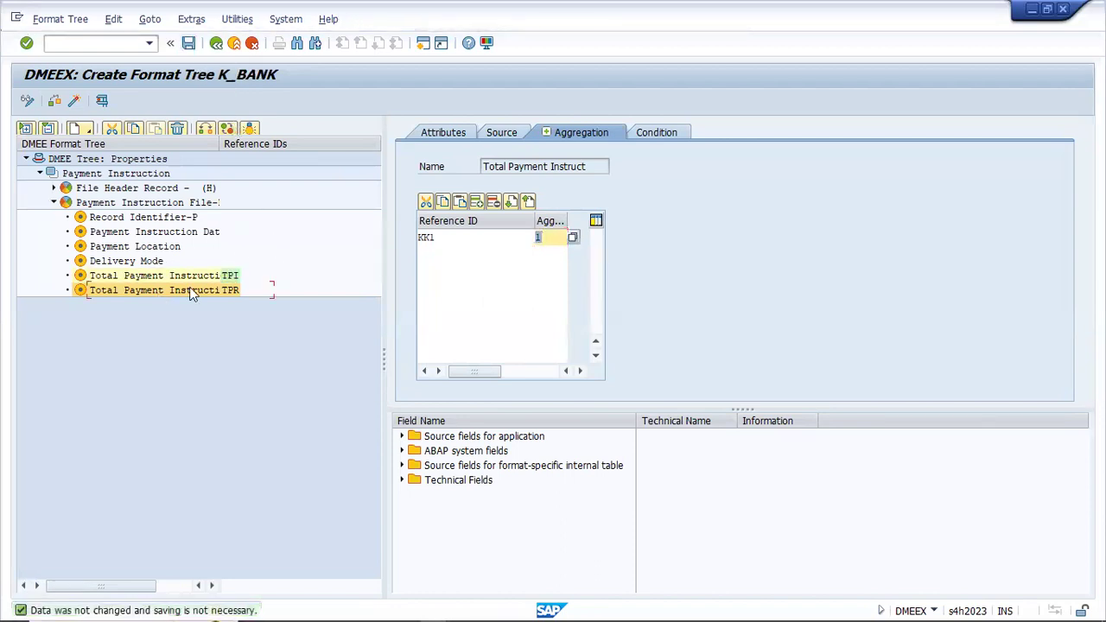
pyautogui.click(194, 275)
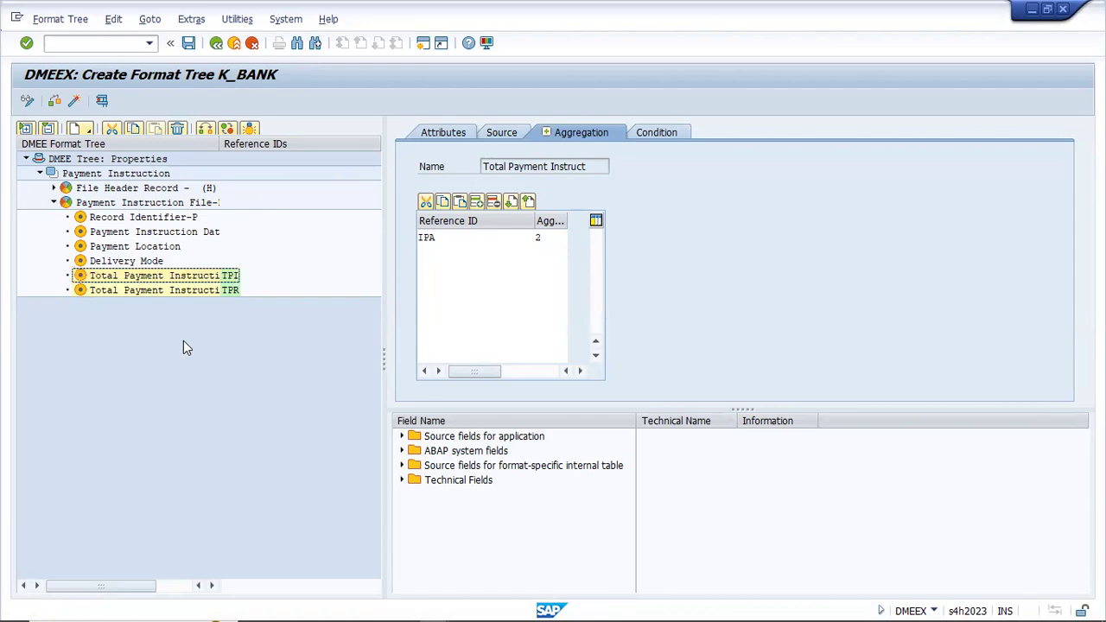
# Switch to the Word specification and copy the field name Payment Instruction Reference from row 7.
pyautogui.hotkey('alt', 'Tab')
pyautogui.hotkey('alt', 'Tab')
pyautogui.hotkey('alt', 'Tab')
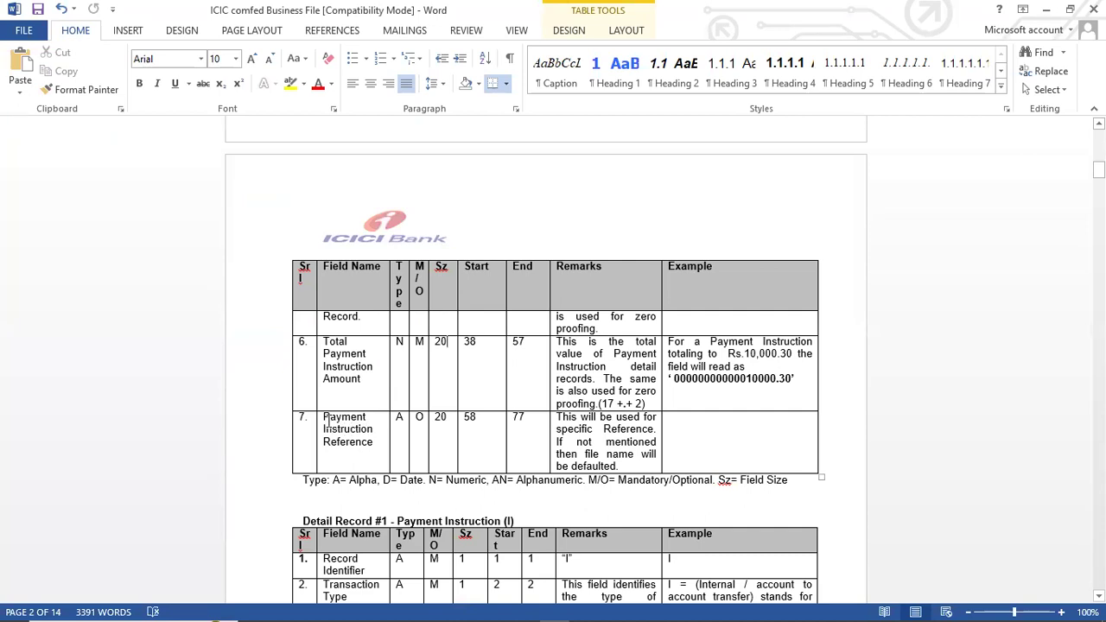
pyautogui.moveTo(324, 417); pyautogui.dragTo(366, 448)
pyautogui.hotkey('ctrl', 'c')
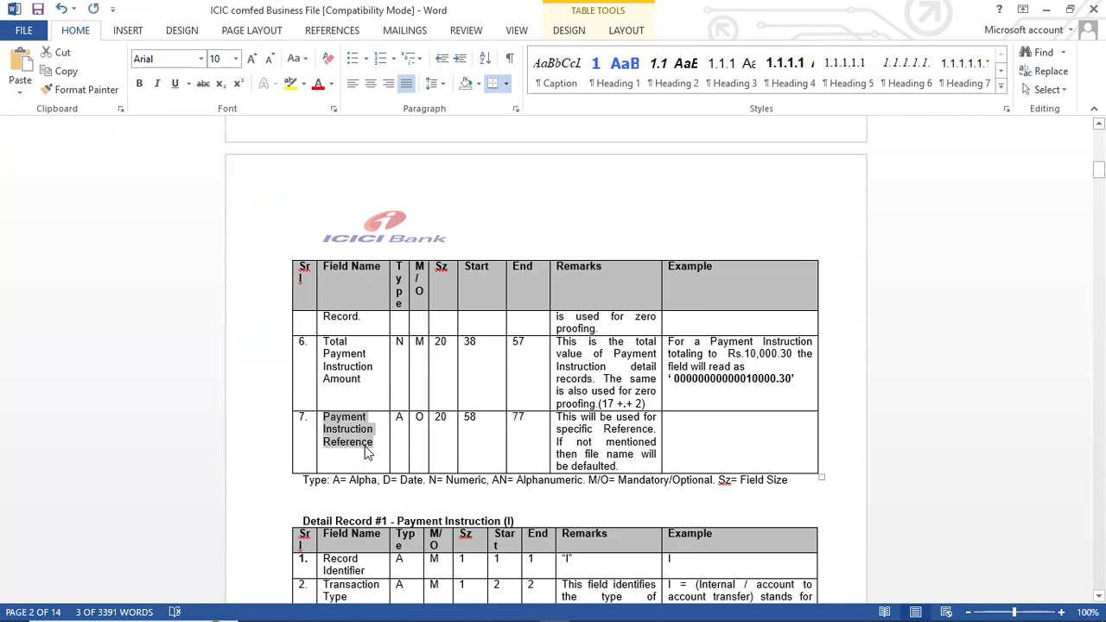
# Return to DMEEX and create a new element after the TPR element, on the same level.
pyautogui.hotkey('alt', 'Tab')
pyautogui.hotkey('alt', 'Tab')
pyautogui.hotkey('alt', 'Tab')
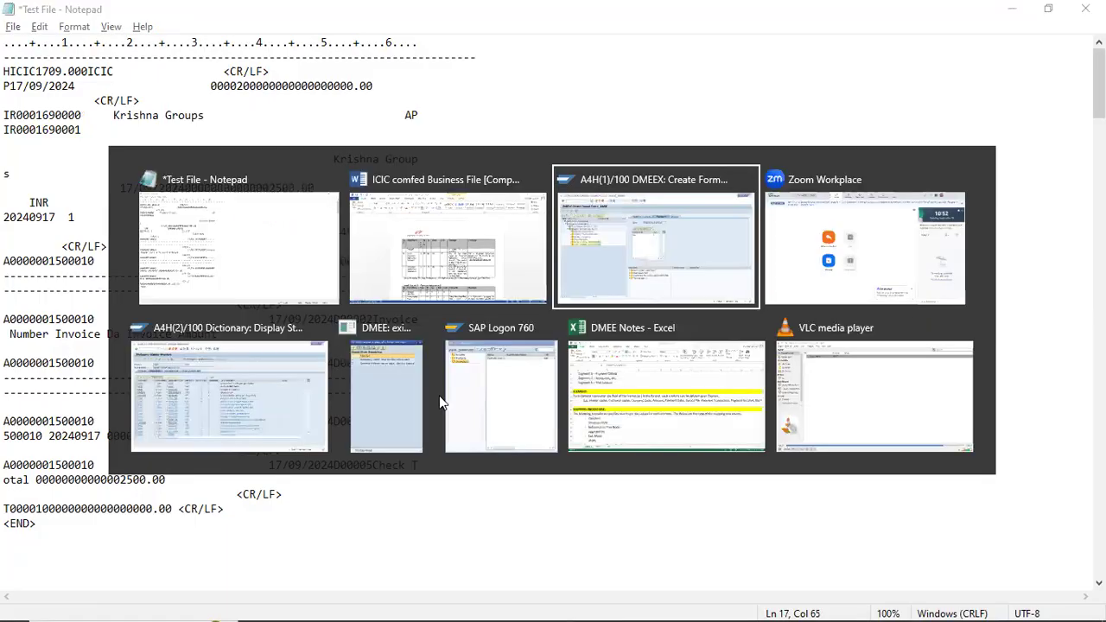
pyautogui.click(141, 289)
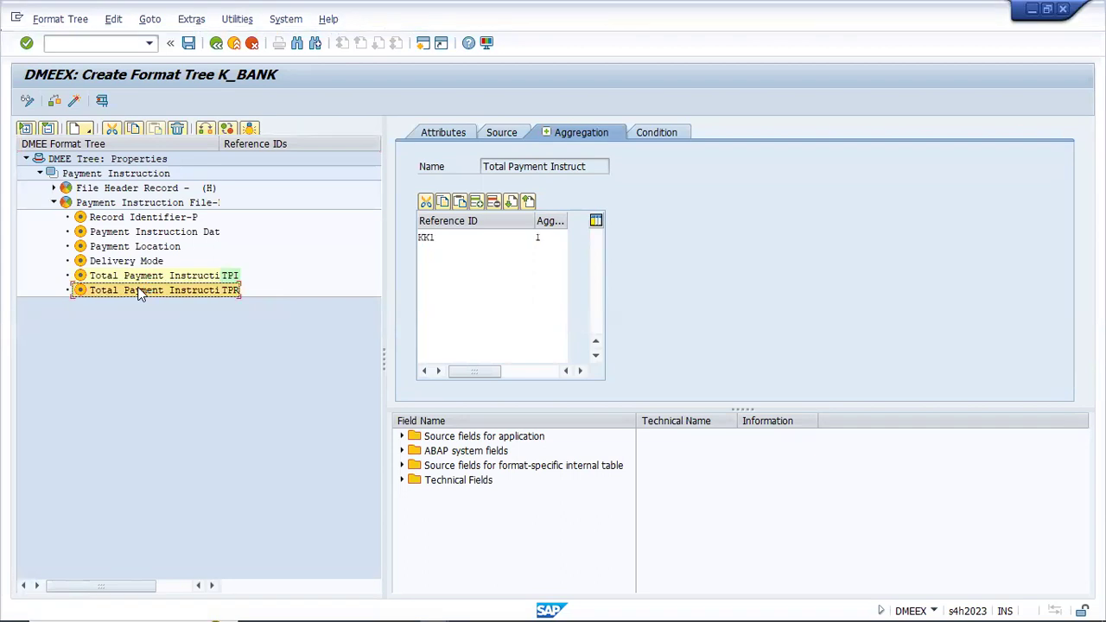
pyautogui.rightClick(141, 291)
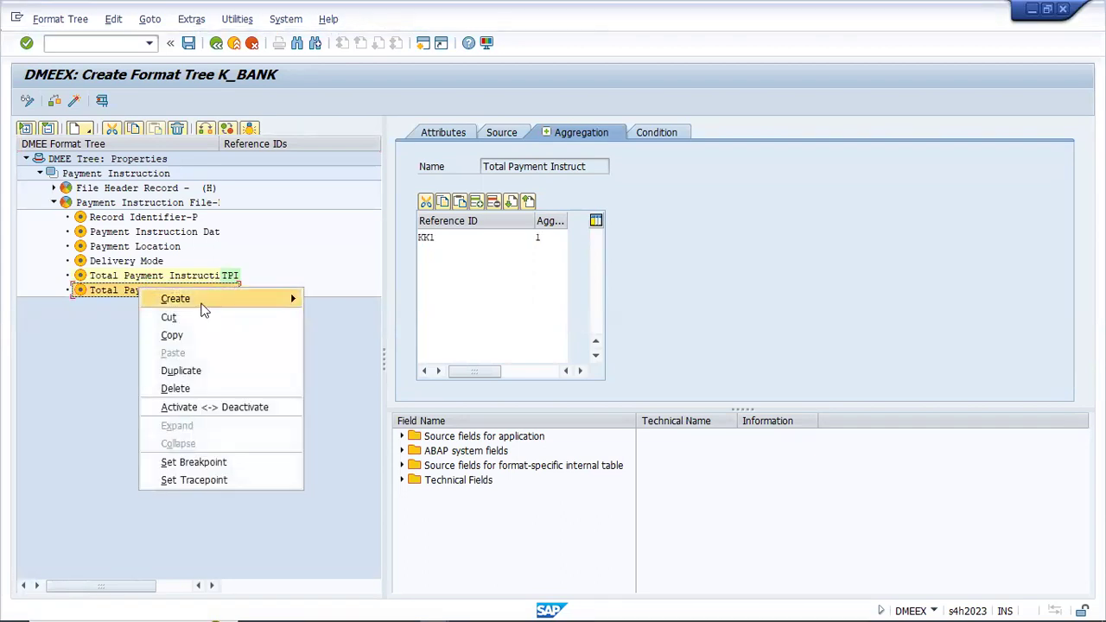
pyautogui.moveTo(204, 303)
pyautogui.click(354, 316)
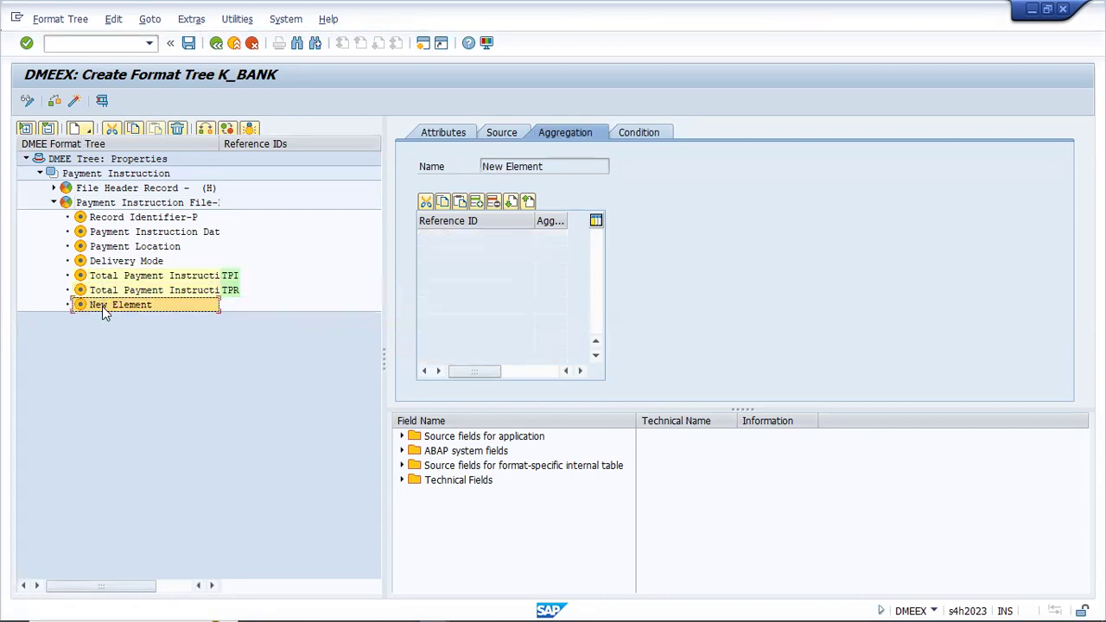
# Enter Payment Instruction Reference as the new element's node name and short description.
pyautogui.click(424, 132)
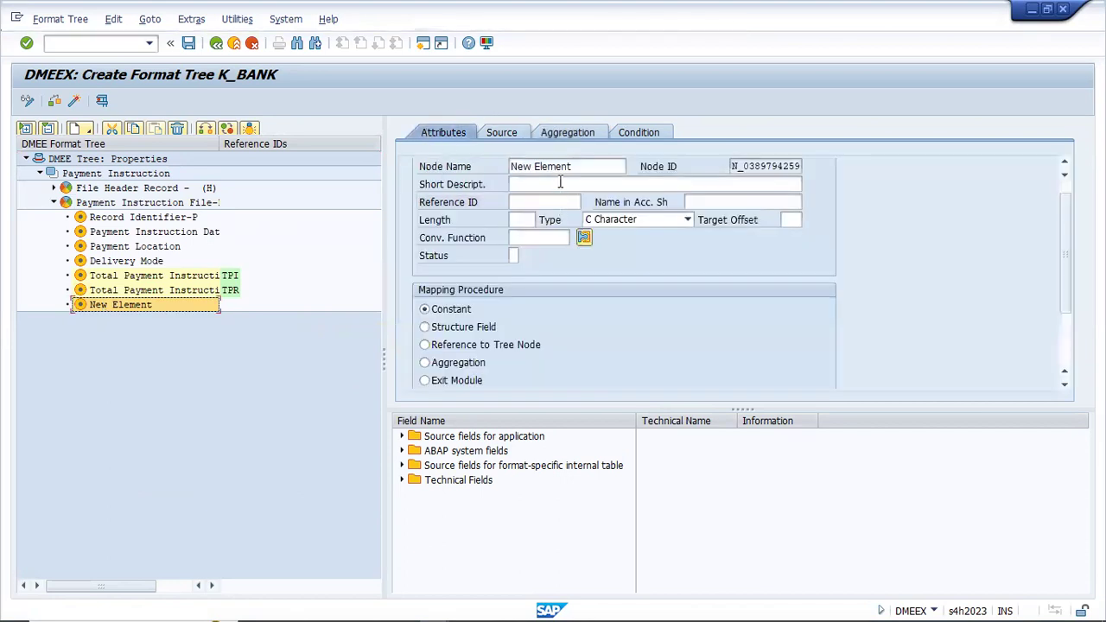
pyautogui.click(574, 164)
pyautogui.press('BackSpace')
pyautogui.press('BackSpace')
pyautogui.press('BackSpace')
pyautogui.press('BackSpace')
pyautogui.press('BackSpace')
pyautogui.press('BackSpace')
pyautogui.press('BackSpace')
pyautogui.press('BackSpace')
pyautogui.press('BackSpace')
pyautogui.press('BackSpace')
pyautogui.press('BackSpace')
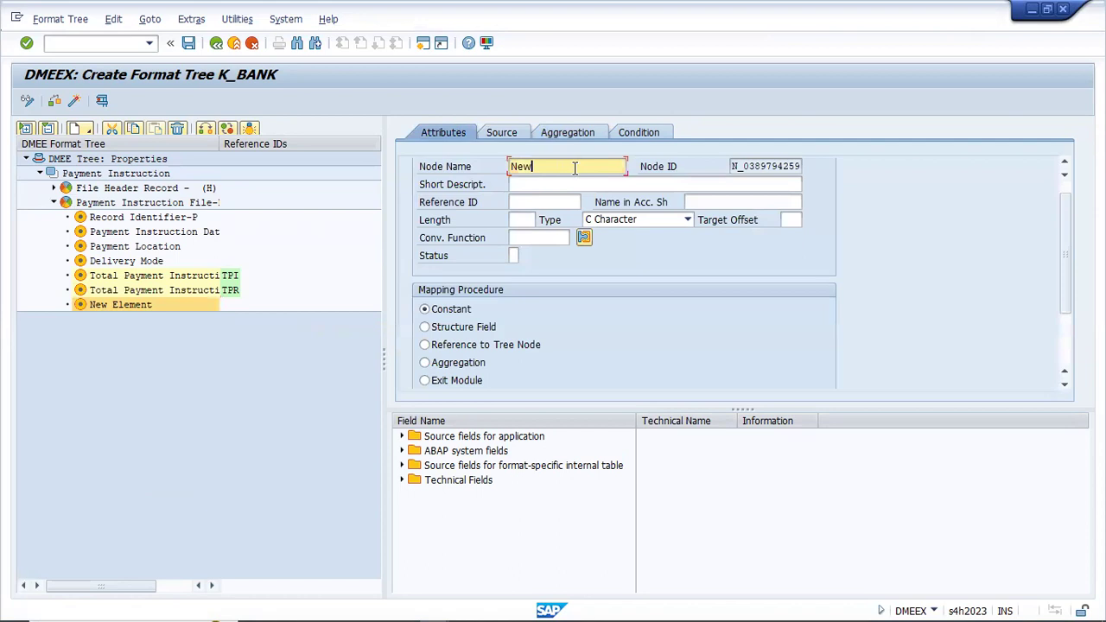
pyautogui.hotkey('ctrl', 'v')
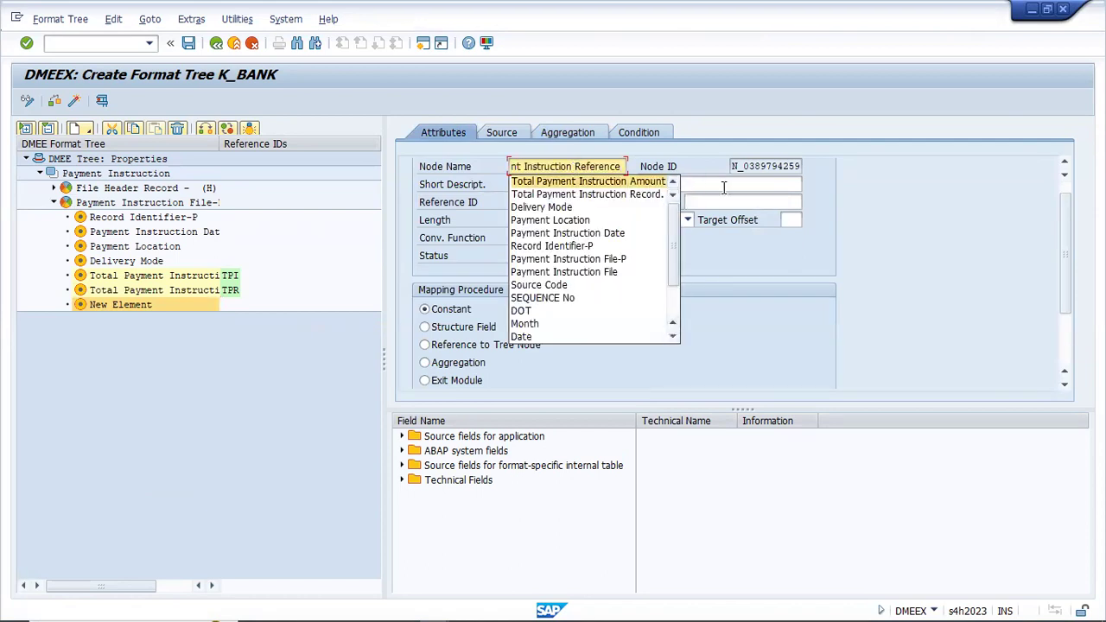
pyautogui.click(726, 186)
pyautogui.hotkey('ctrl', 'v')
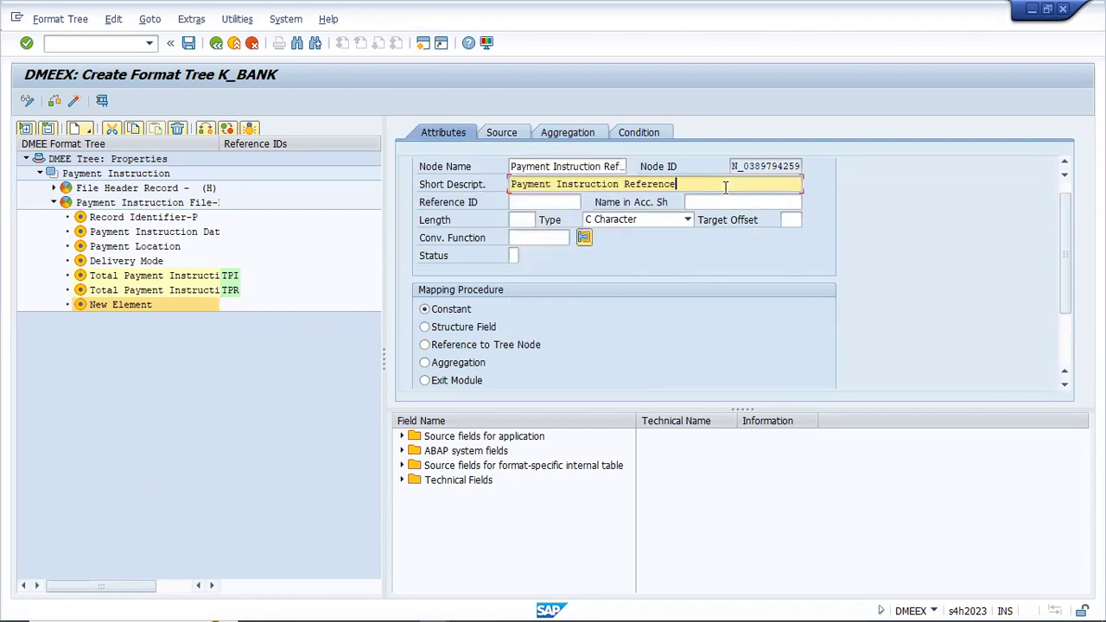
# Look up the size of field 7 in the Word specification and set the Payment Instruction Reference element's length to 20.
pyautogui.hotkey('alt', 'Tab')
pyautogui.hotkey('alt', 'Tab')
pyautogui.press('Tab')
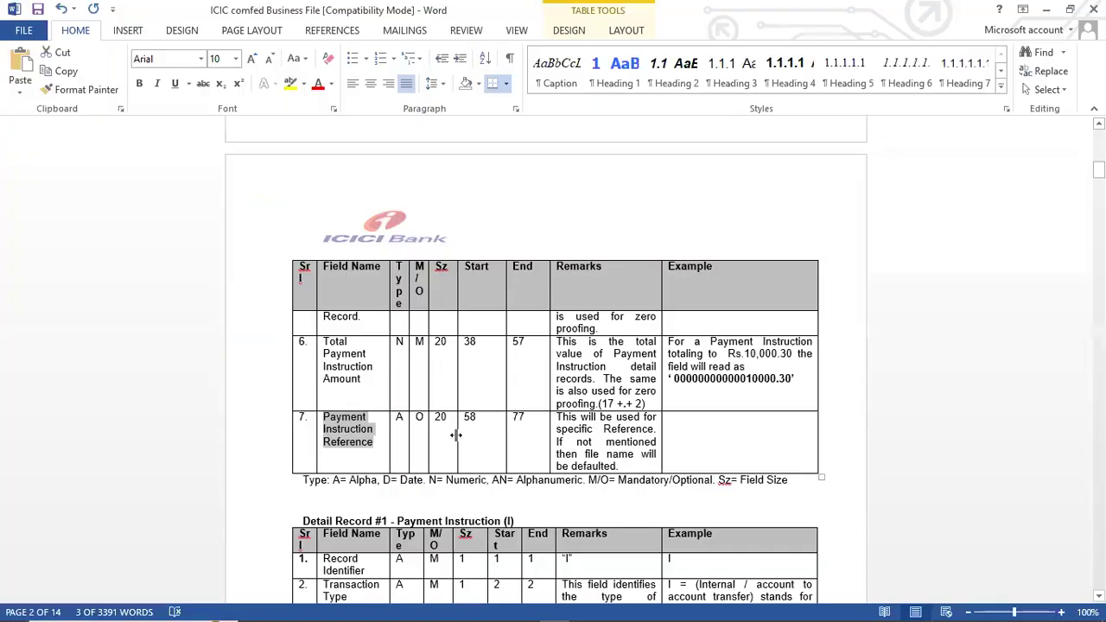
pyautogui.hotkey('alt', 'Tab')
pyautogui.hotkey('alt', 'Tab')
pyautogui.press('Tab')
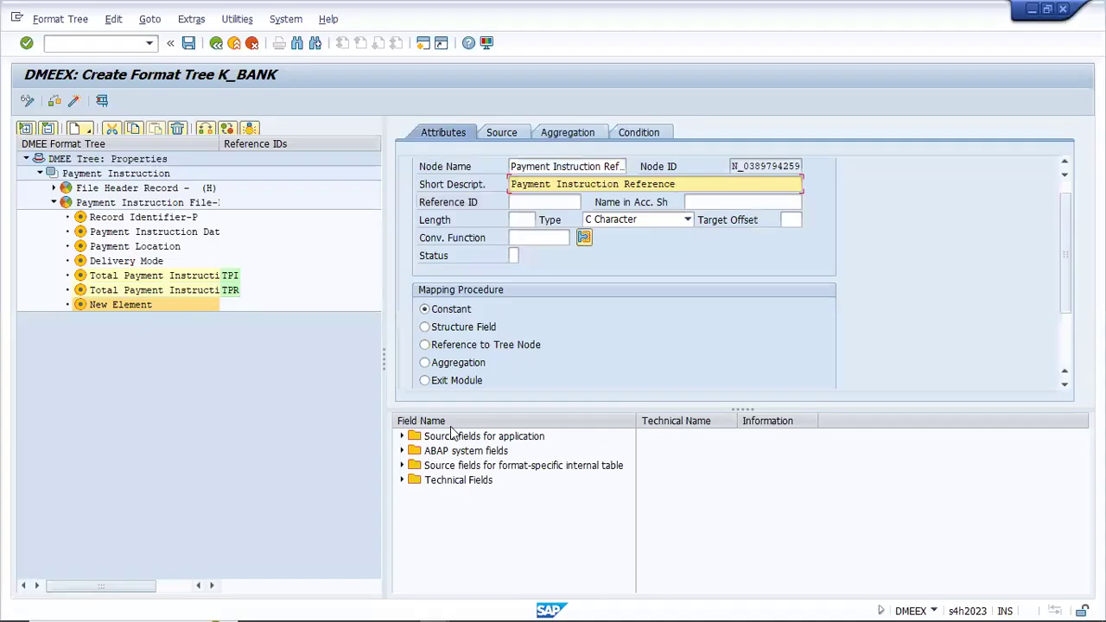
pyautogui.click(519, 221)
pyautogui.write('2')
pyautogui.press('Tab')
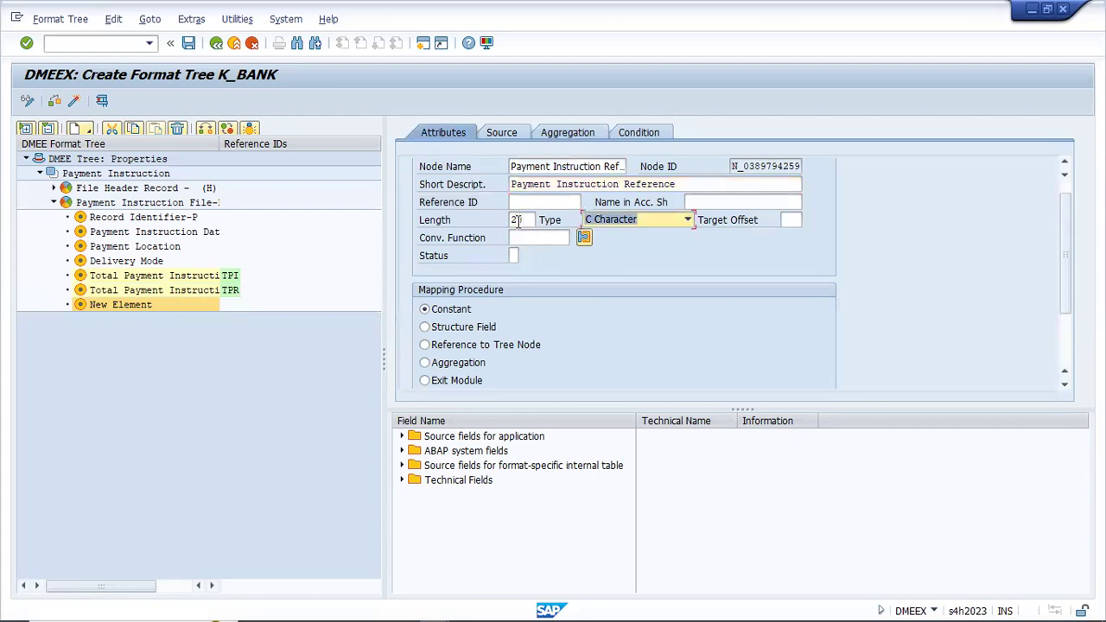
# Set the Payment Instruction Reference element's conversion function to CL and save the format tree.
pyautogui.click(518, 238)
pyautogui.write('CL')
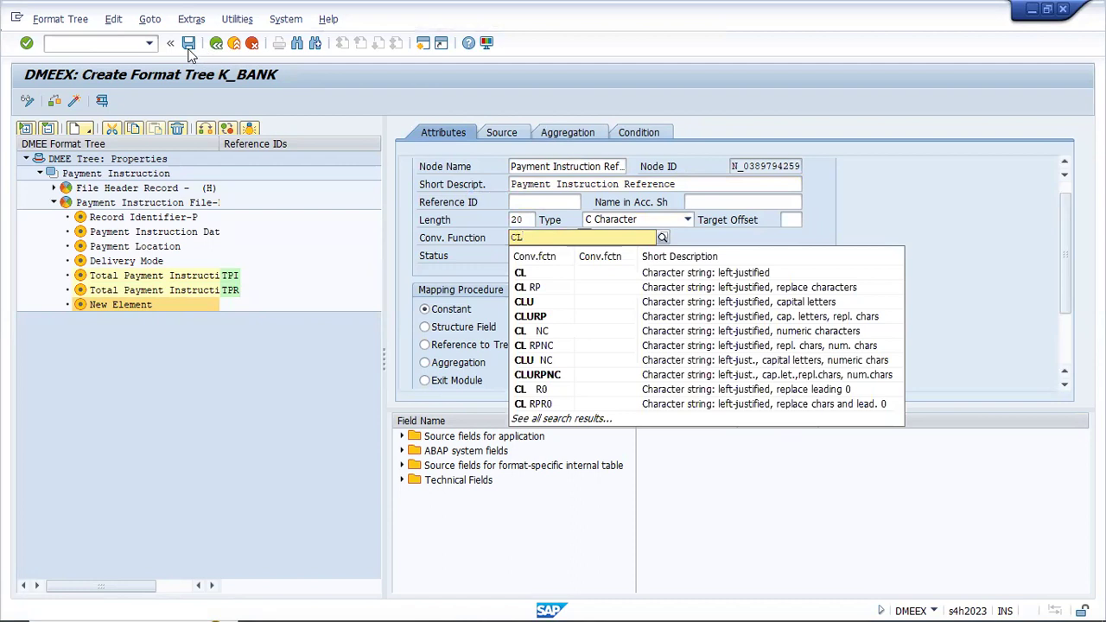
pyautogui.click(188, 46)
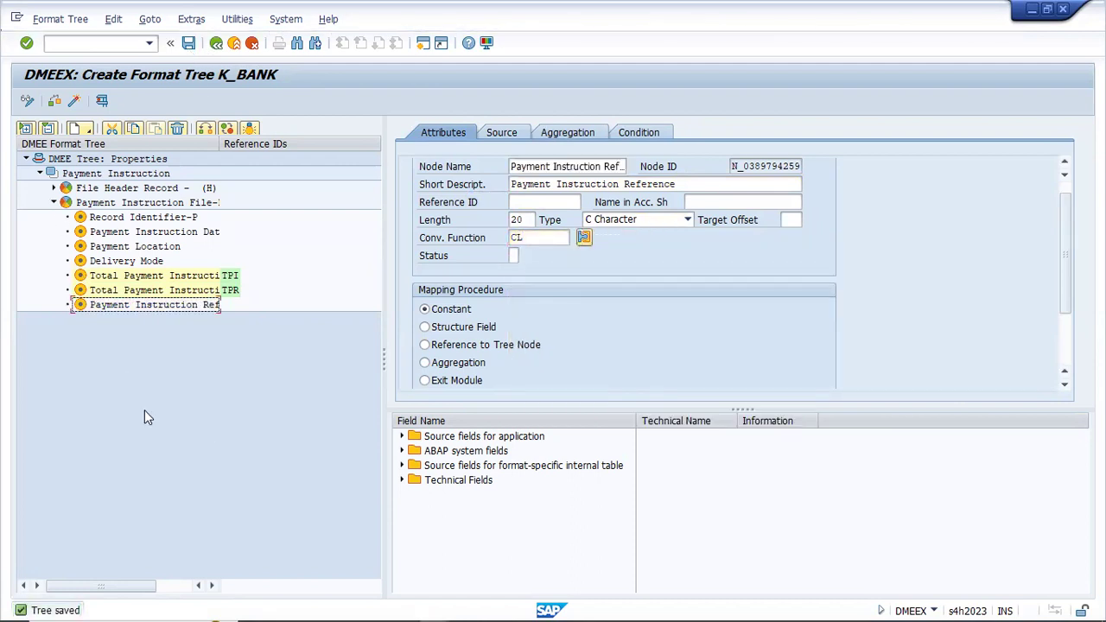
# Switch to the Word specification and examine the first fields of the Detail Record #1 - Payment Instruction (I) table below field 7.
pyautogui.hotkey('alt', 'Tab')
pyautogui.hotkey('alt', 'Tab')
pyautogui.hotkey('alt', 'Tab')
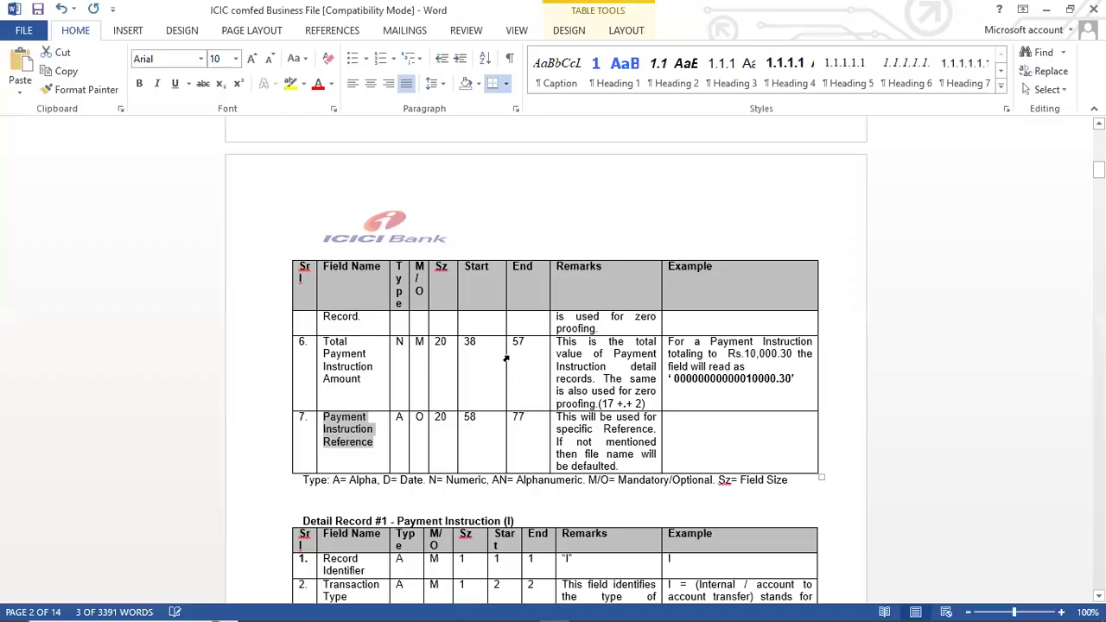
pyautogui.click(749, 233)
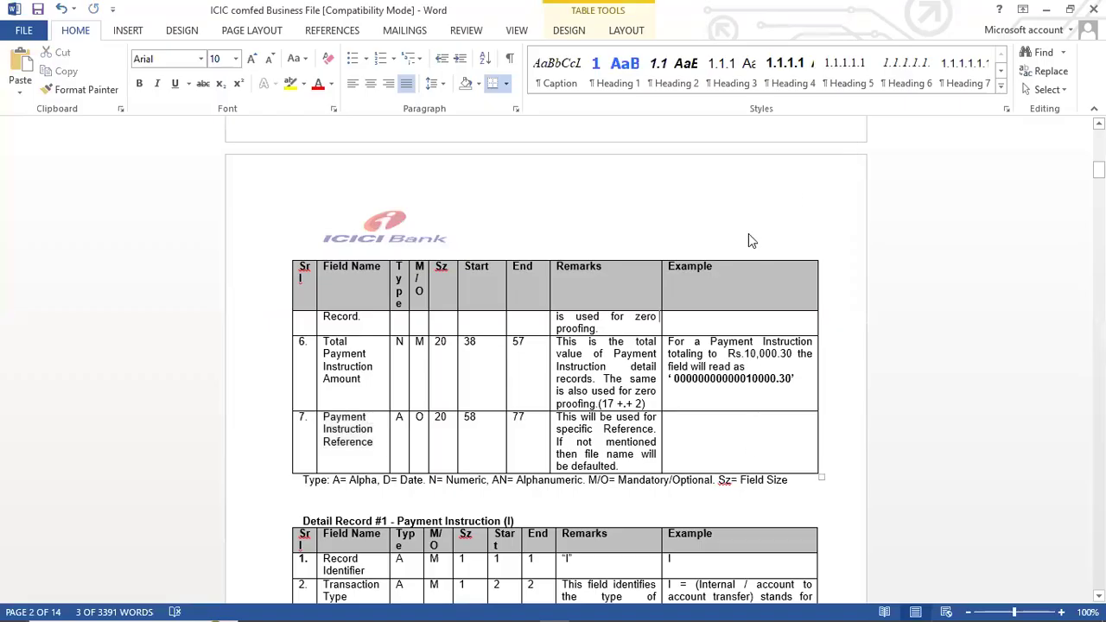
pyautogui.press('Down')
pyautogui.press('Down')
pyautogui.press('Down')
pyautogui.press('Down')
pyautogui.press('Down')
pyautogui.press('Down')
pyautogui.press('Down')
pyautogui.press('Down')
pyautogui.press('Down')
pyautogui.press('Down')
pyautogui.press('Down')
pyautogui.press('Down')
pyautogui.press('Down')
pyautogui.press('Down')
pyautogui.press('Down')
pyautogui.press('Down')
pyautogui.press('Down')
pyautogui.press('Down')
pyautogui.press('Down')
pyautogui.press('Down')
pyautogui.press('Down')
pyautogui.press('Down')
pyautogui.press('Down')
pyautogui.press('Down')
pyautogui.press('Down')
pyautogui.press('Down')
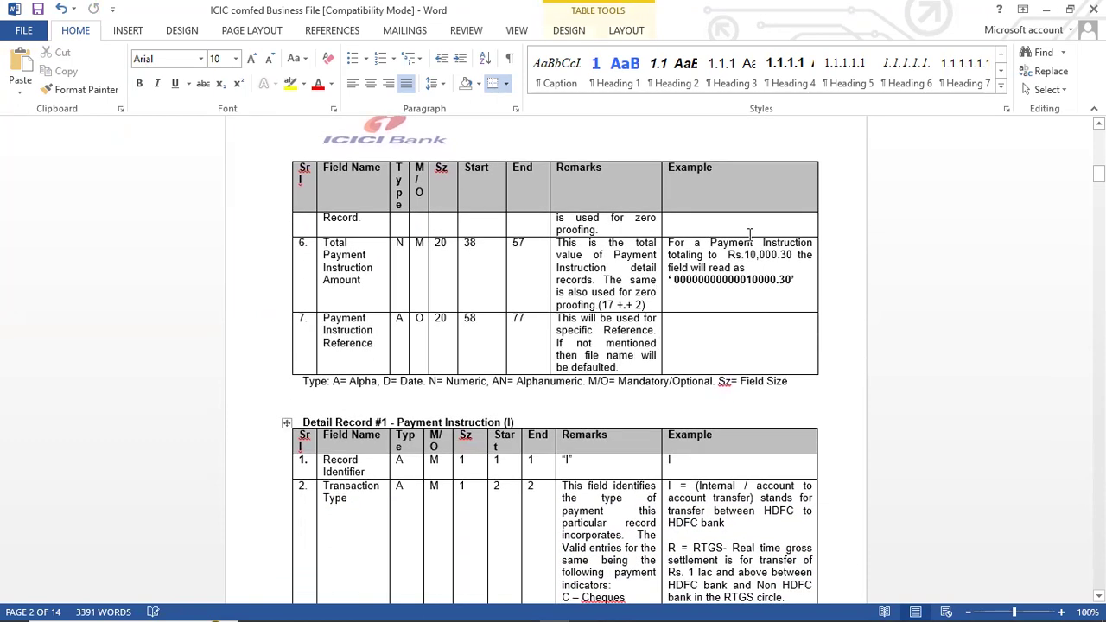
pyautogui.press('Down')
pyautogui.press('Down')
pyautogui.press('Down')
pyautogui.press('Down')
pyautogui.press('Down')
pyautogui.press('Down')
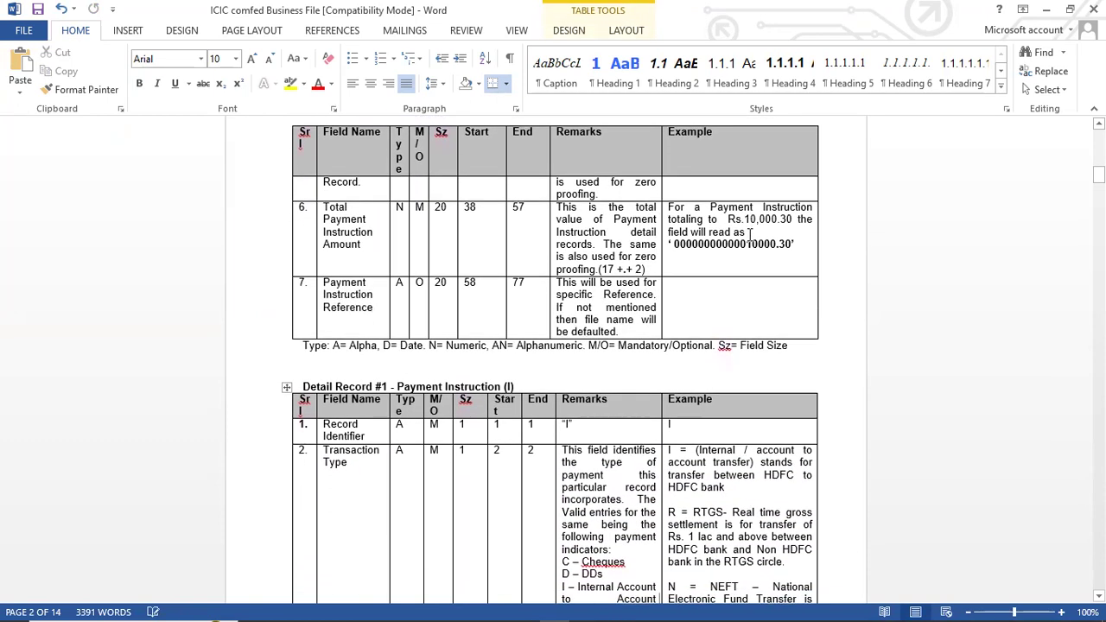
pyautogui.press('Down')
pyautogui.press('Down')
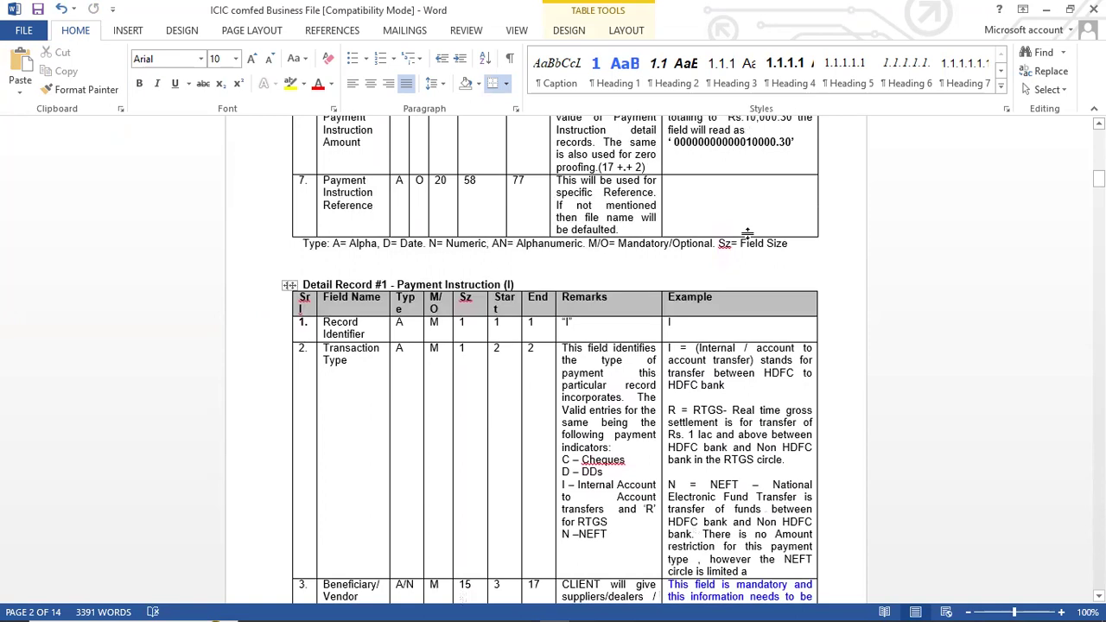
# Review the preceding record's field definitions from Payment Instruction Reference back to Payment Location on page 1.
pyautogui.press('Up')
pyautogui.press('Up')
pyautogui.press('Up')
pyautogui.press('Up')
pyautogui.press('Up')
pyautogui.press('Up')
pyautogui.press('Up')
pyautogui.press('Up')
pyautogui.press('Up')
pyautogui.press('Up')
pyautogui.press('Up')
pyautogui.press('Up')
pyautogui.press('Up')
pyautogui.press('Up')
pyautogui.press('Up')
pyautogui.press('Up')
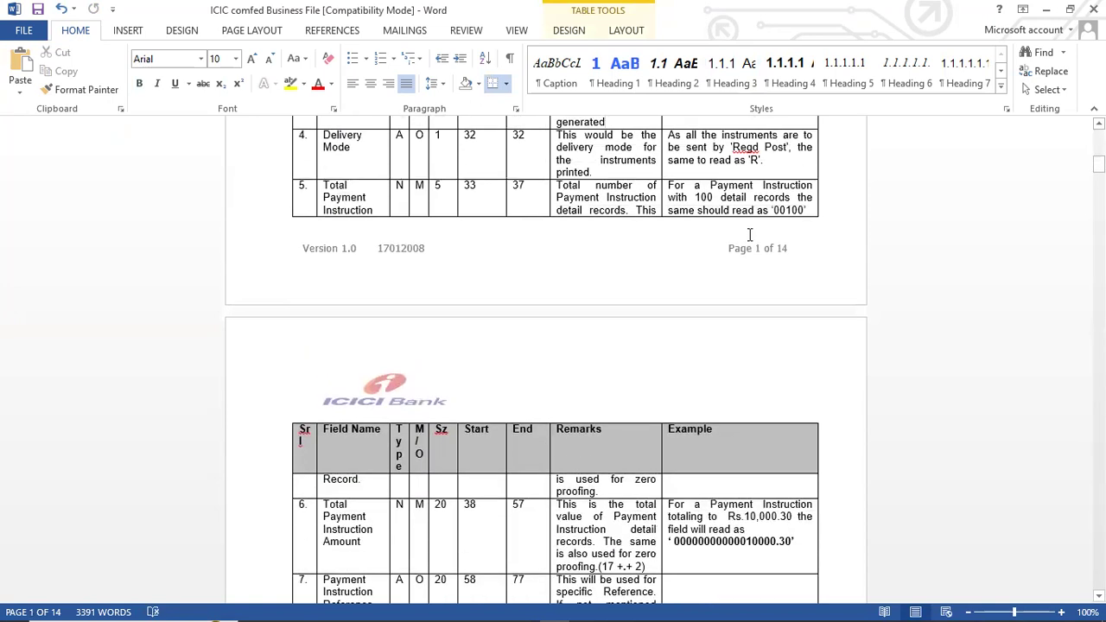
pyautogui.press('Up')
pyautogui.press('Up')
pyautogui.press('Up')
pyautogui.press('Up')
pyautogui.press('Up')
pyautogui.press('Up')
pyautogui.press('Up')
pyautogui.press('Up')
pyautogui.press('Up')
pyautogui.press('Up')
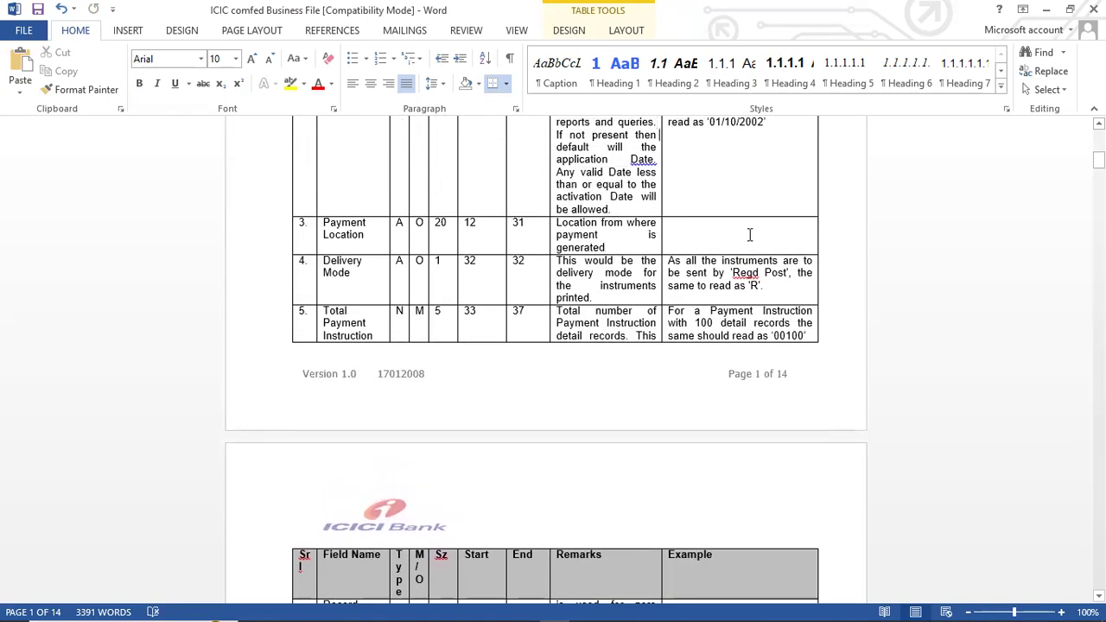
# Go back through fields 4 to 7 to the start of Detail Record #1 and check where the new record begins, then leave Word.
pyautogui.press('Down')
pyautogui.press('Down')
pyautogui.press('Down')
pyautogui.press('Down')
pyautogui.press('Down')
pyautogui.press('Down')
pyautogui.press('Down')
pyautogui.press('Down')
pyautogui.press('Down')
pyautogui.press('Down')
pyautogui.press('Down')
pyautogui.press('Down')
pyautogui.press('Down')
pyautogui.press('Down')
pyautogui.press('Down')
pyautogui.press('Down')
pyautogui.press('Down')
pyautogui.press('Down')
pyautogui.press('Down')
pyautogui.press('Down')
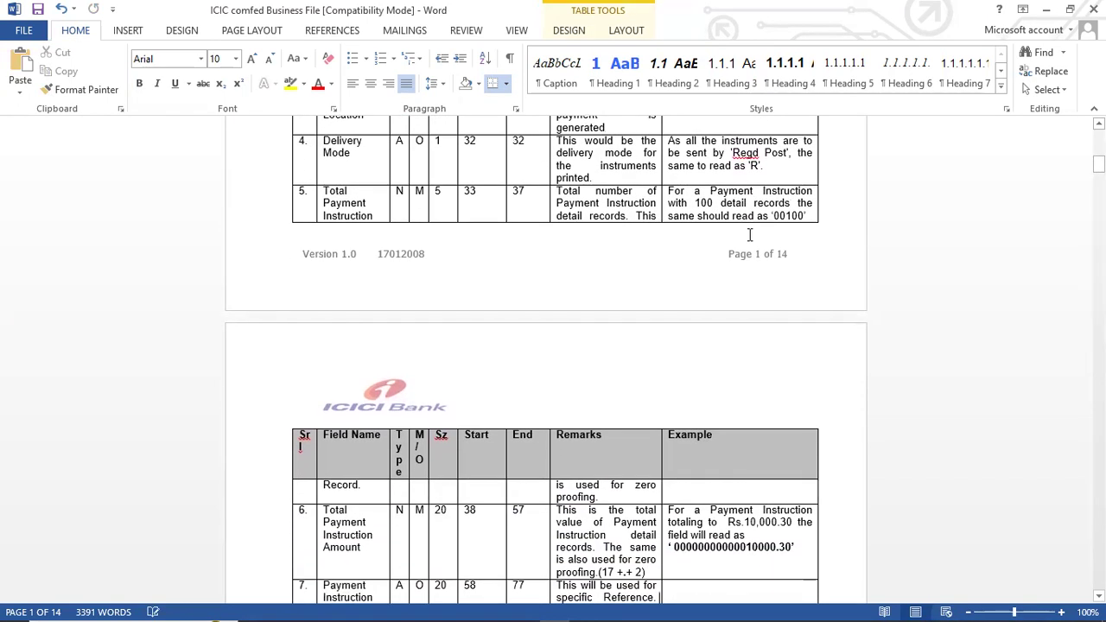
pyautogui.press('Down')
pyautogui.press('Down')
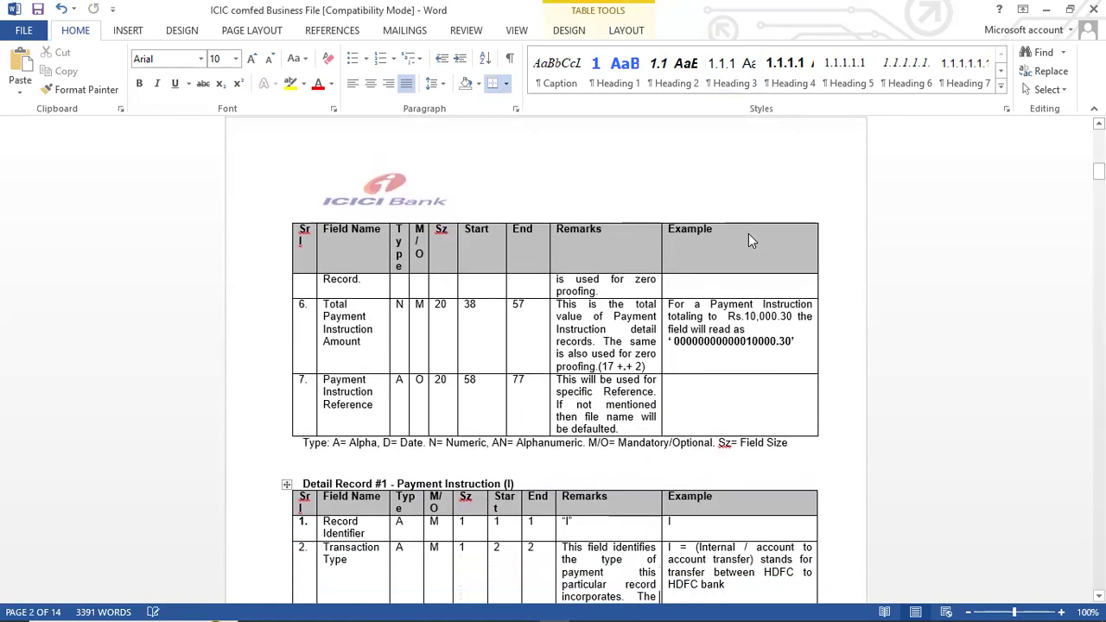
pyautogui.press('Down')
pyautogui.press('Down')
pyautogui.press('Down')
pyautogui.press('Down')
pyautogui.press('Down')
pyautogui.press('Down')
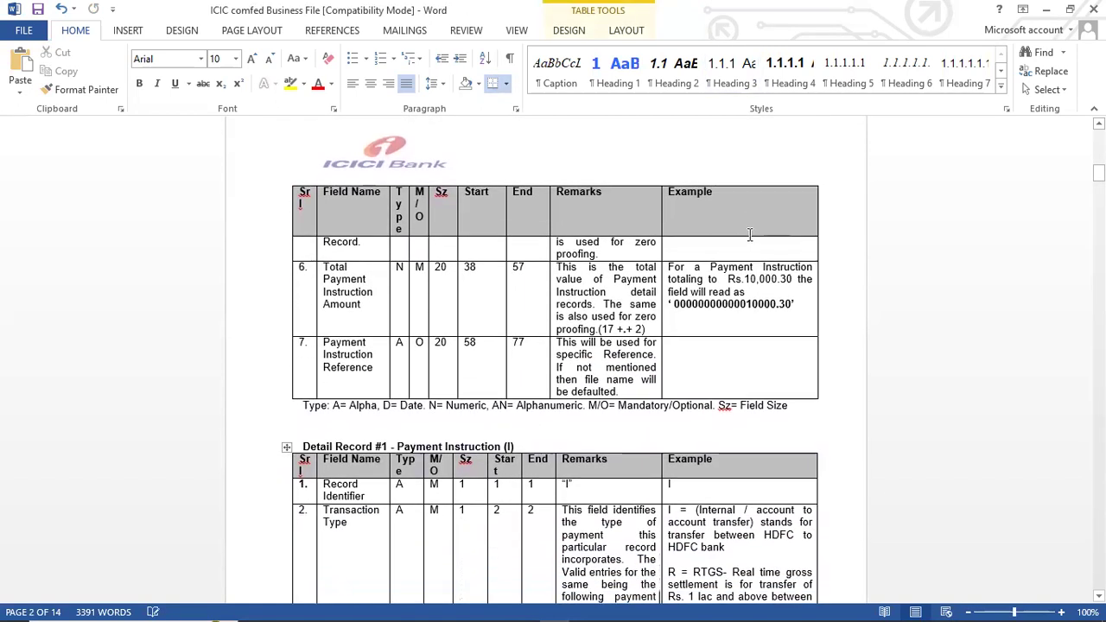
pyautogui.press('Down')
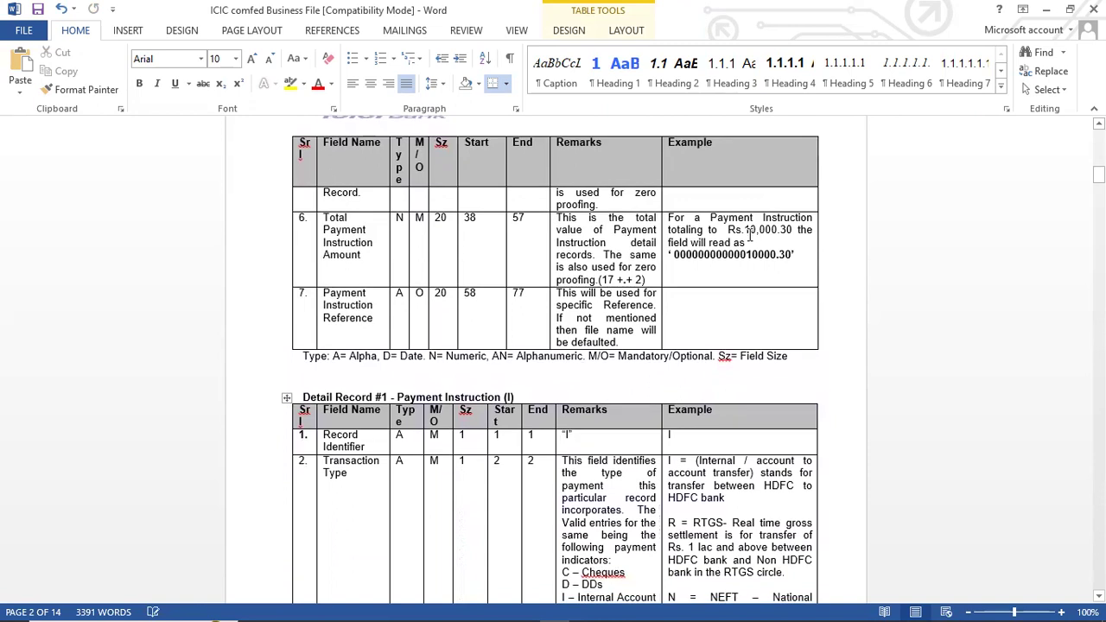
pyautogui.press('Up')
pyautogui.press('Up')
pyautogui.press('Up')
pyautogui.press('Up')
pyautogui.press('Up')
pyautogui.press('Up')
pyautogui.press('Up')
pyautogui.press('Up')
pyautogui.press('Up')
pyautogui.press('Up')
pyautogui.press('Up')
pyautogui.press('Up')
pyautogui.press('Up')
pyautogui.press('Up')
pyautogui.press('Up')
pyautogui.rightClick(819, 370)
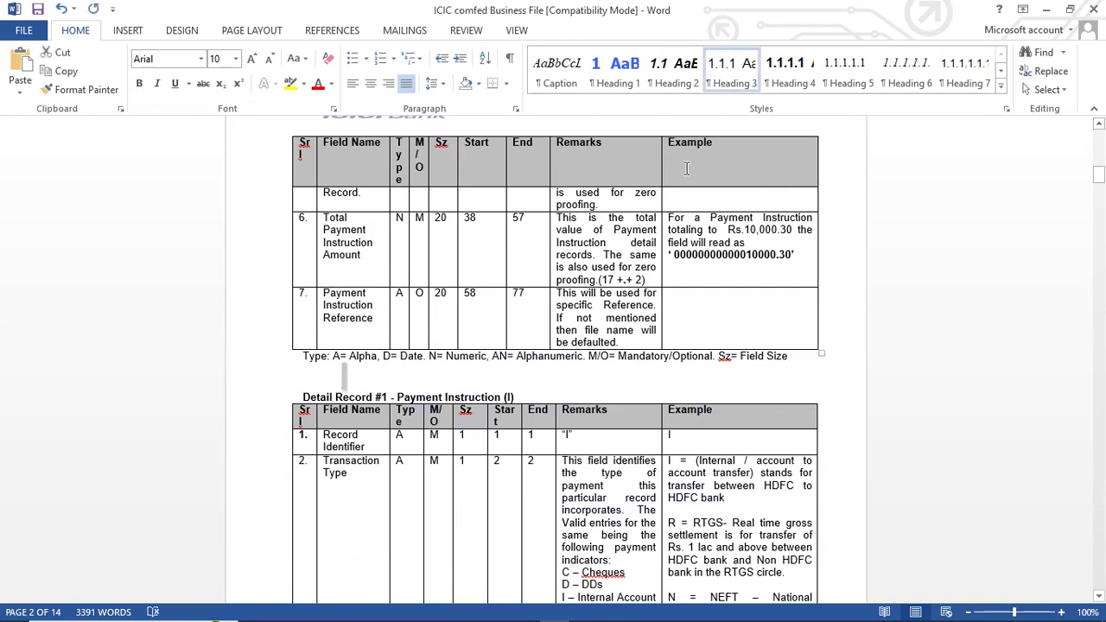
pyautogui.hotkey('alt', 'Tab')
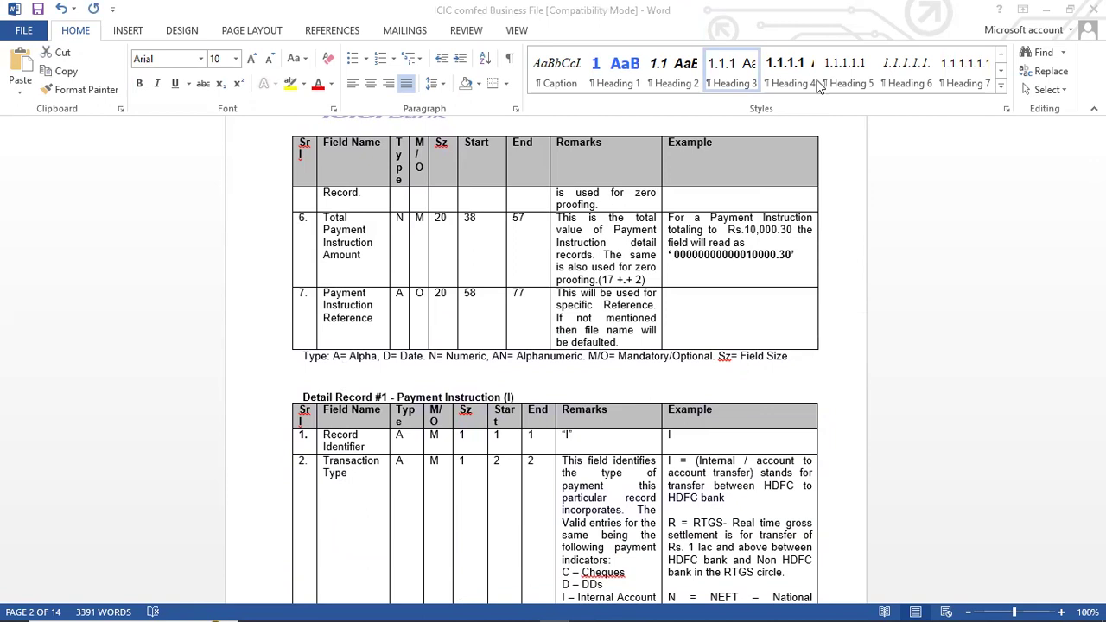